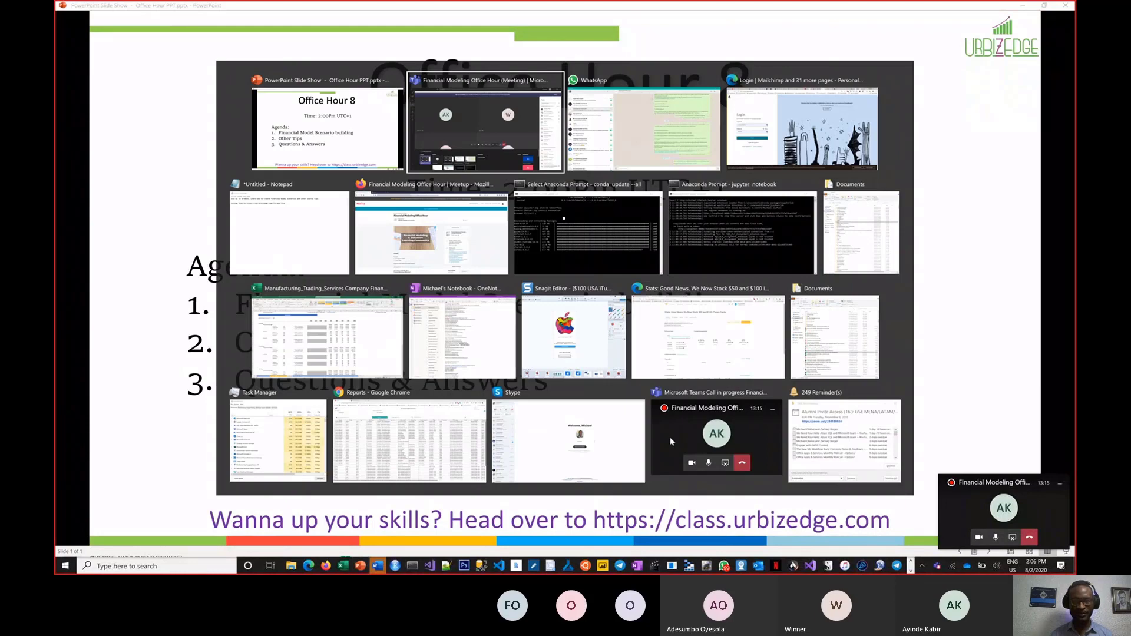
Step: Check the Meetup event page in Firefox, then return to the Teams meeting
{"action": "key", "text": "alt+Tab"}
{"action": "key", "text": "alt+Tab"}
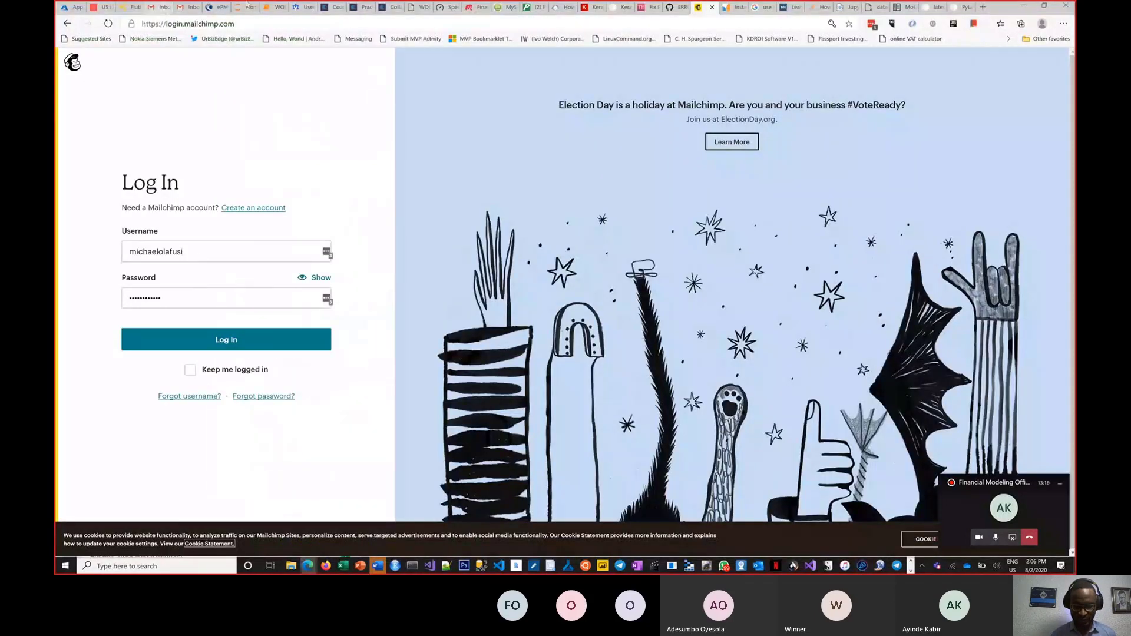
{"action": "left_click", "coordinate": [323, 566]}
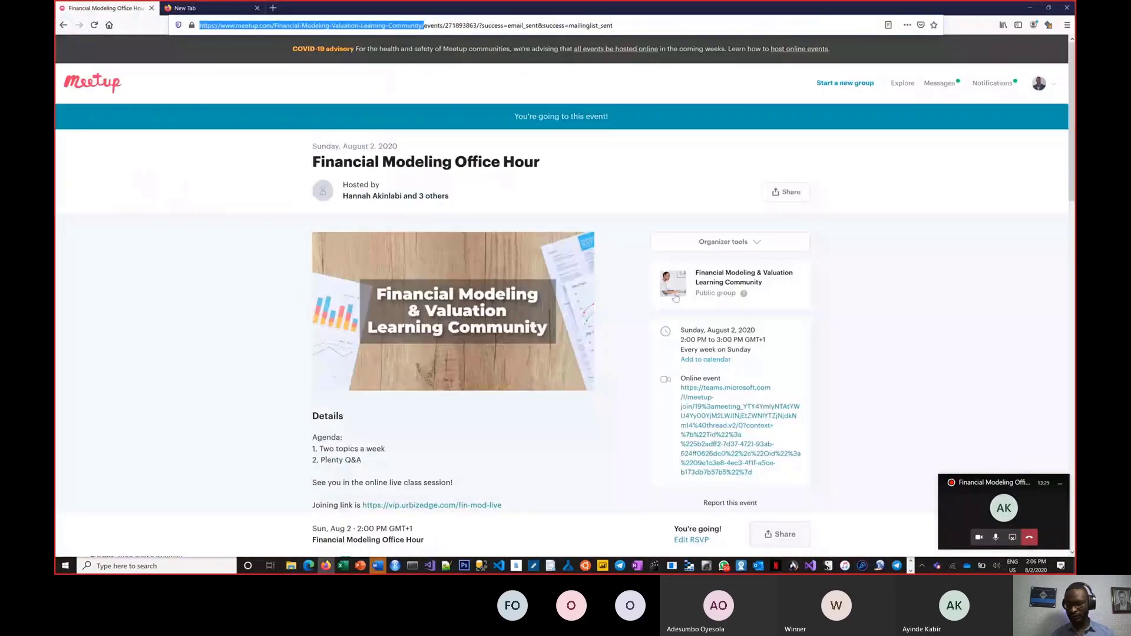
{"action": "key", "text": "alt+Tab"}
{"action": "key", "text": "Tab"}
{"action": "key", "text": "Tab"}
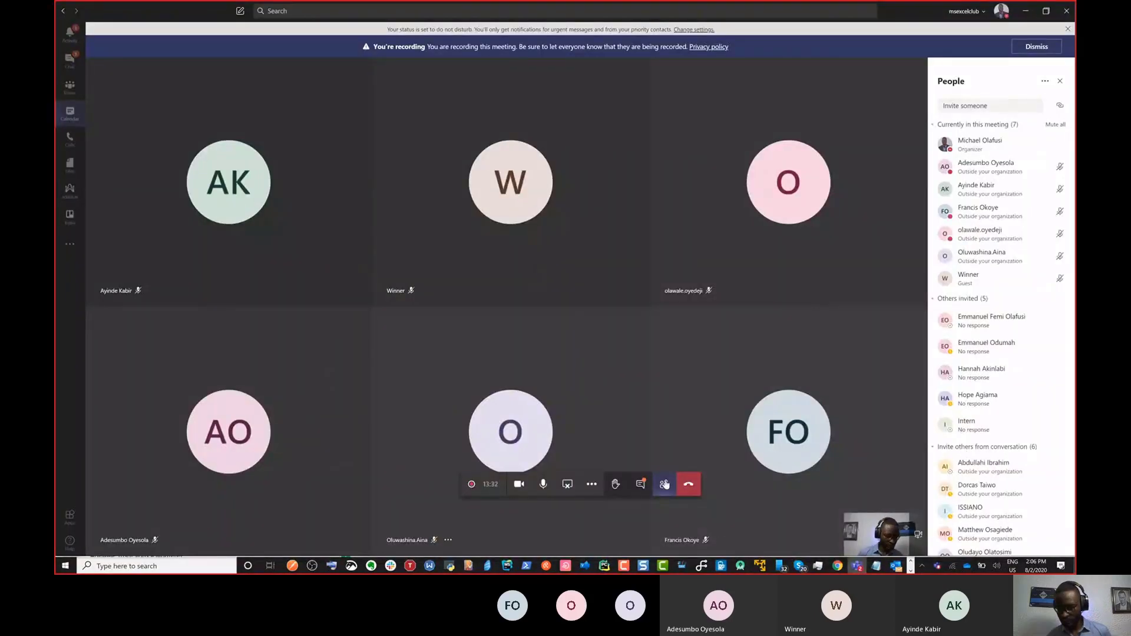
Step: Post 'This is the community link' with the pasted Meetup URL in the meeting chat
{"action": "left_click", "coordinate": [640, 484]}
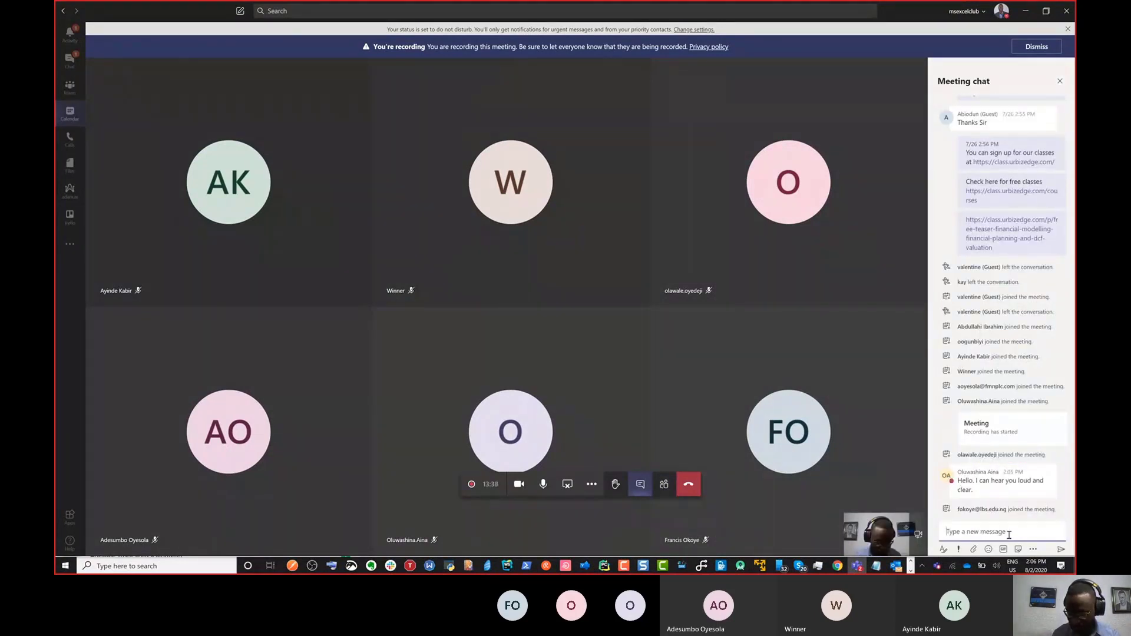
{"action": "type", "text": "This is the community link"}
{"action": "type", "text": "https://www.meetup.com/Financial-Modeling-Valuation-Learning-Community/"}
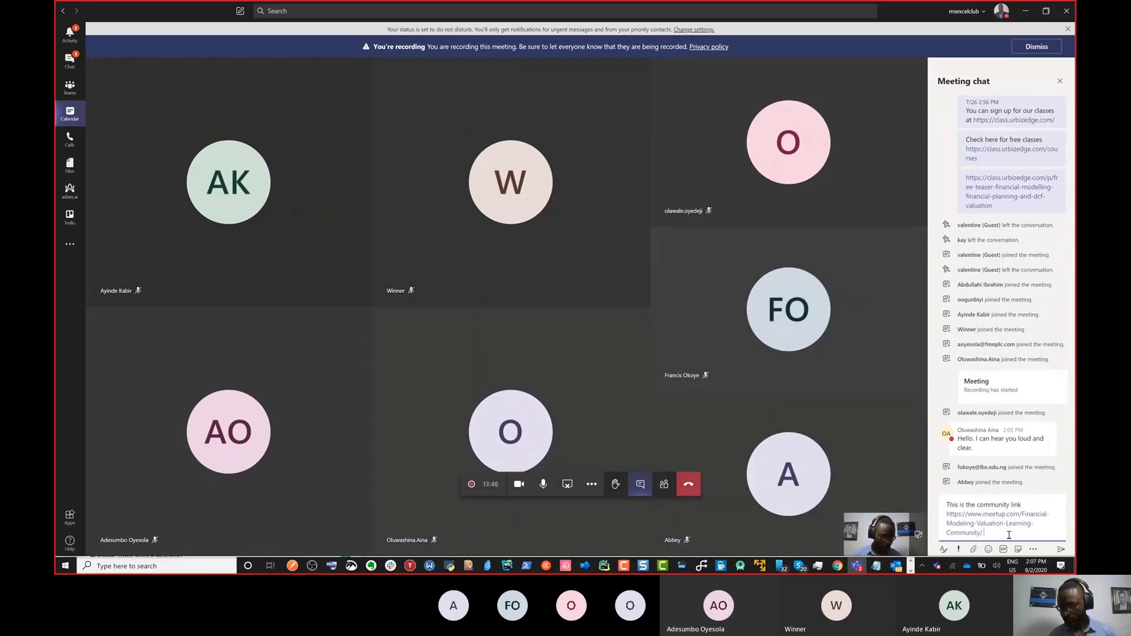
{"action": "key", "text": "Return"}
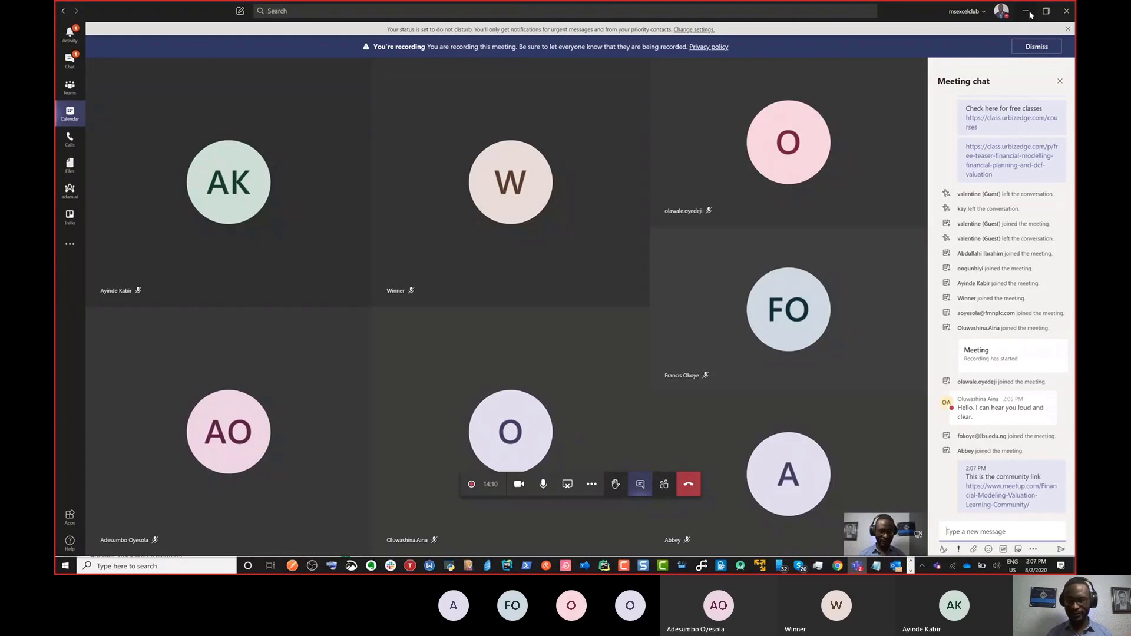
{"action": "key", "text": "alt+Tab"}
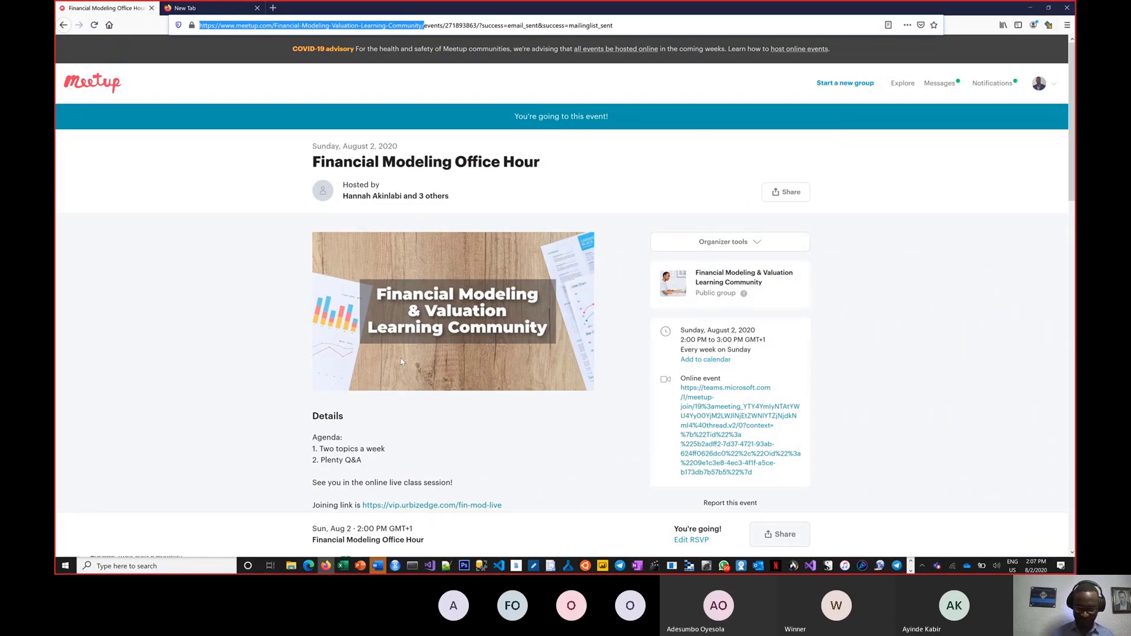
Step: Load class.urbizedge.com in a new Firefox tab beside the Meetup event page
{"action": "scroll", "coordinate": [214, 409], "scroll_direction": "down", "scroll_amount": 2}
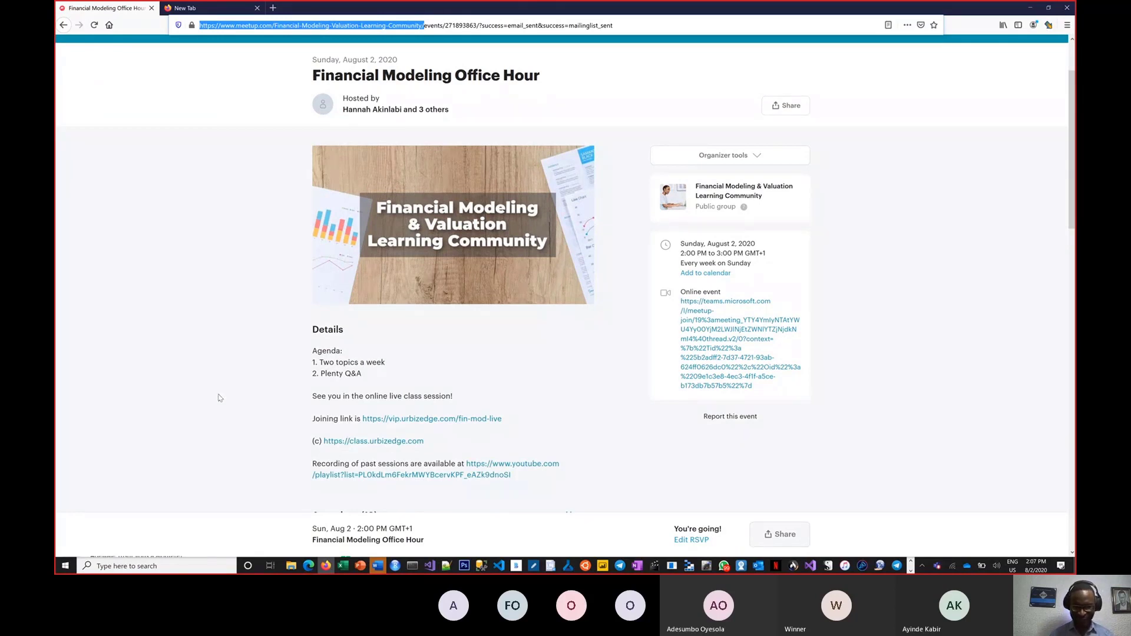
{"action": "scroll", "coordinate": [215, 381], "scroll_direction": "up", "scroll_amount": 2}
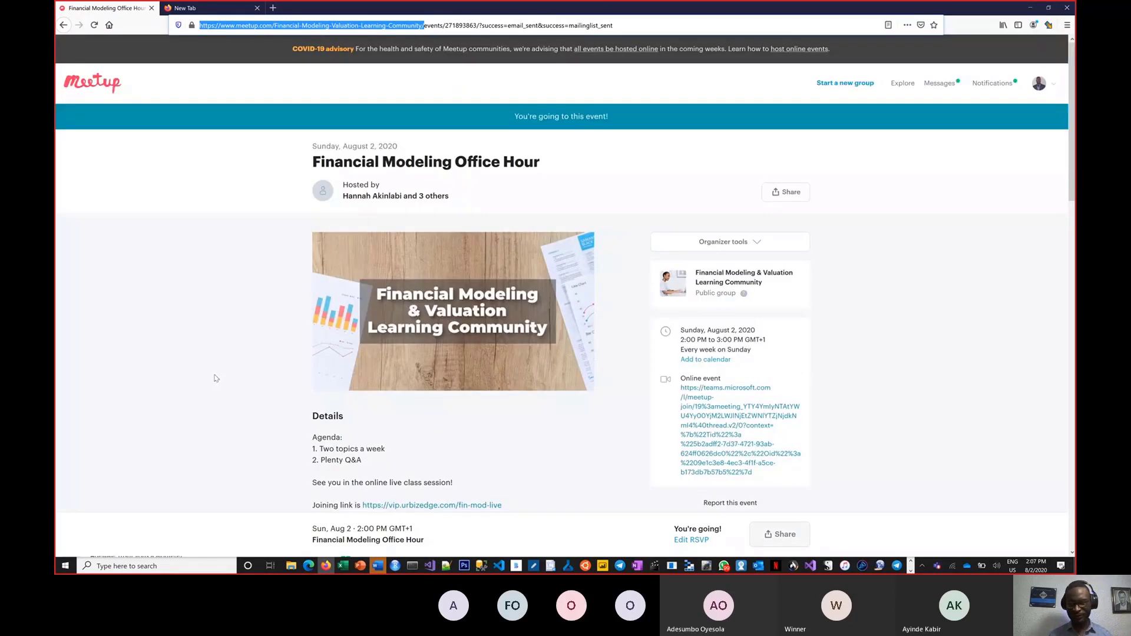
{"action": "left_click", "coordinate": [212, 8]}
{"action": "left_click", "coordinate": [248, 24]}
{"action": "type", "text": "class.urbizedge.com/"}
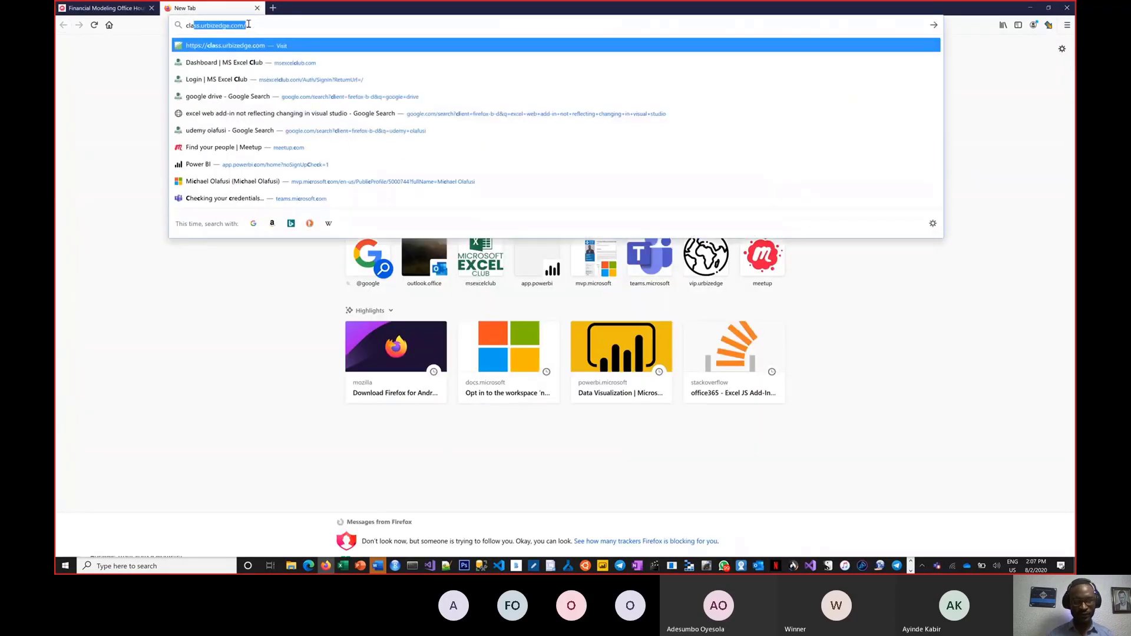
{"action": "key", "text": "Return"}
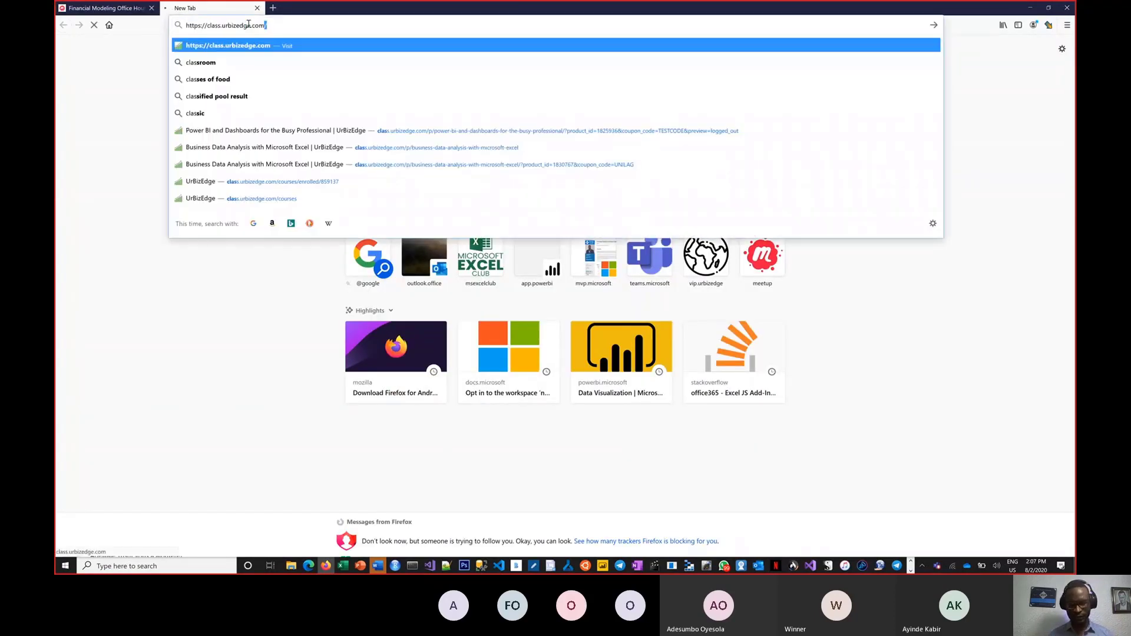
{"action": "left_click", "coordinate": [293, 24]}
{"action": "key", "text": "ctrl+c"}
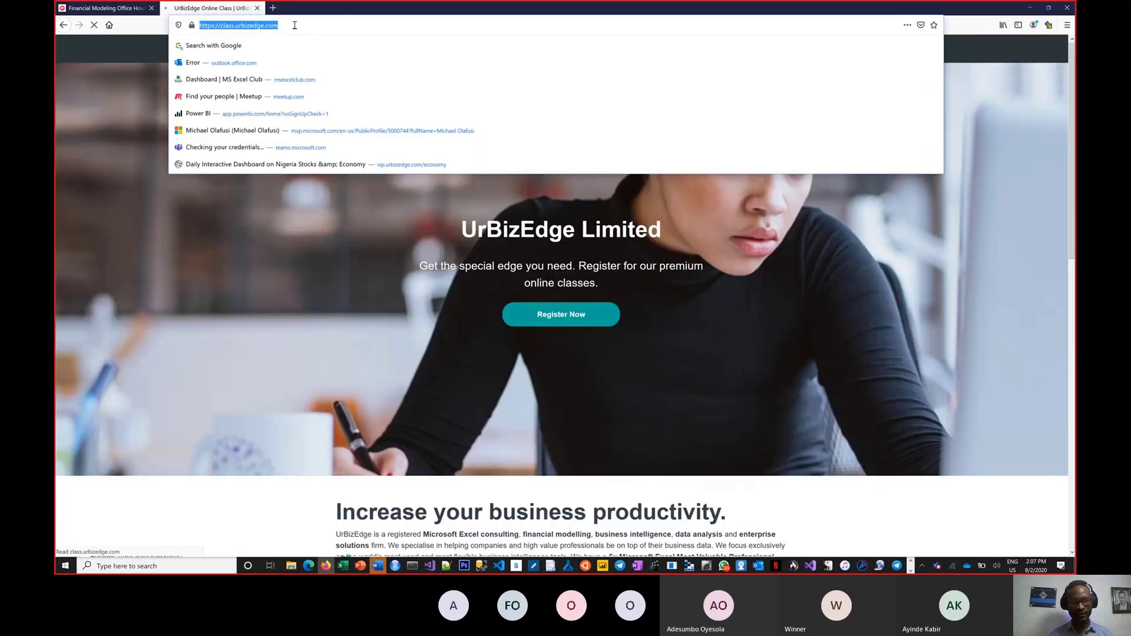
{"action": "key", "text": "Escape"}
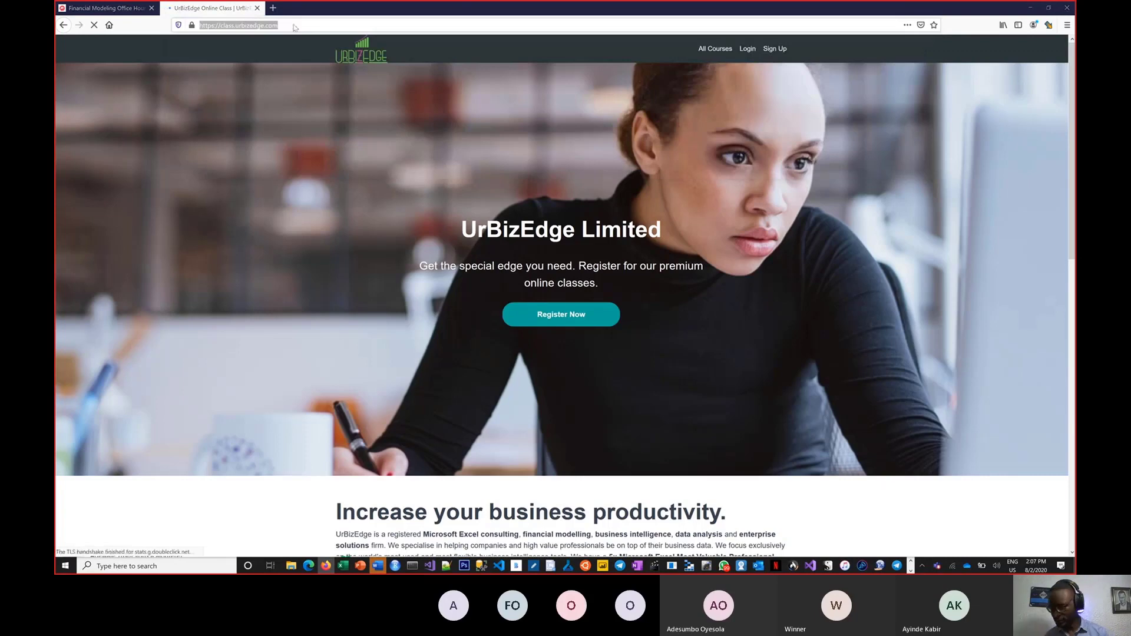
{"action": "key", "text": "alt+Tab"}
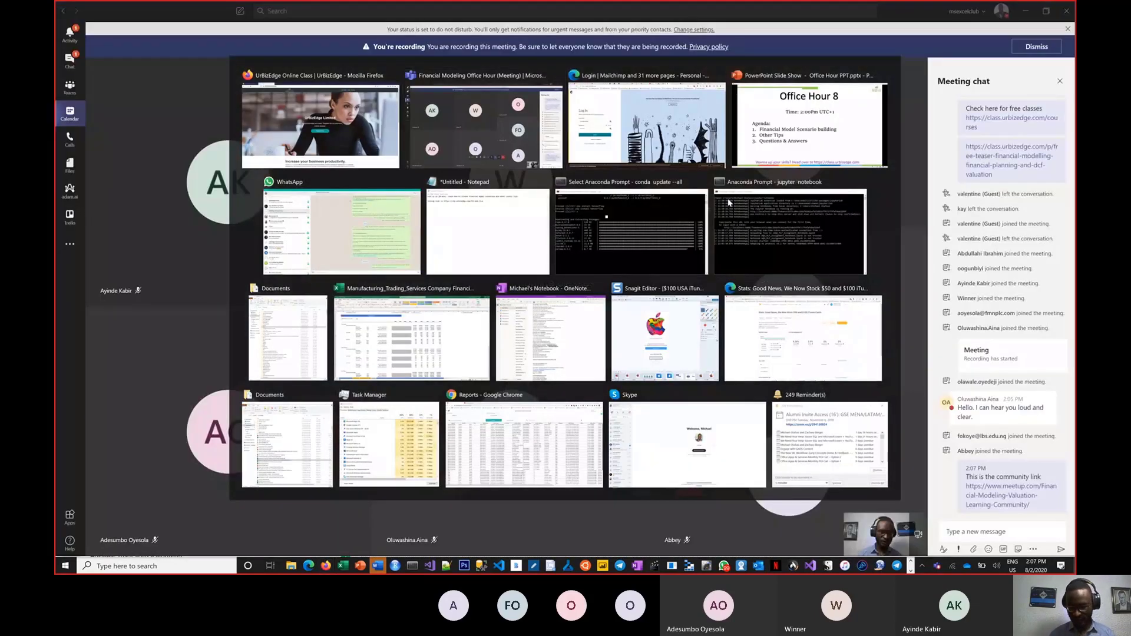
Step: Send 'If you are interested in a structured training check out' with the class.urbizedge.com link
{"action": "type", "text": "If you are"}
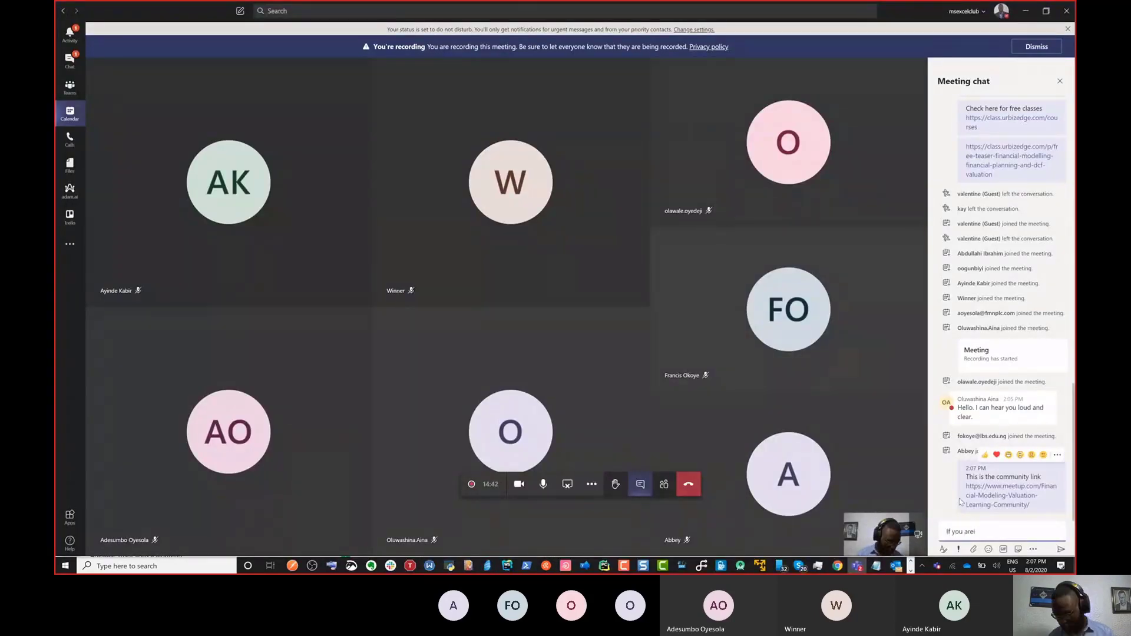
{"action": "type", "text": " intere"}
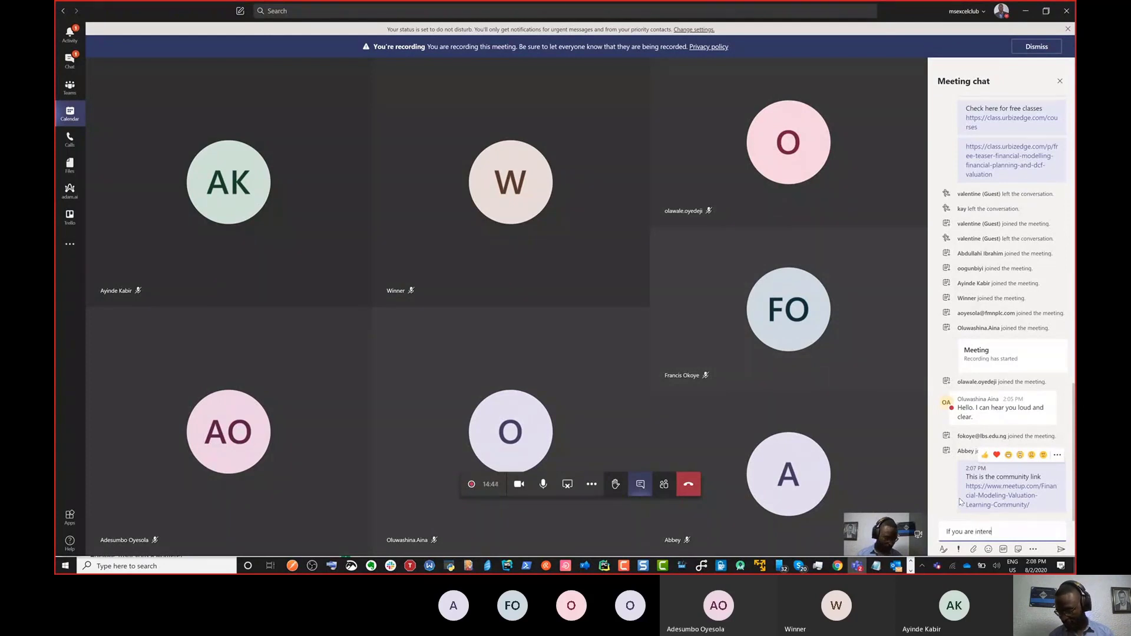
{"action": "type", "text": "sted in a structured training"}
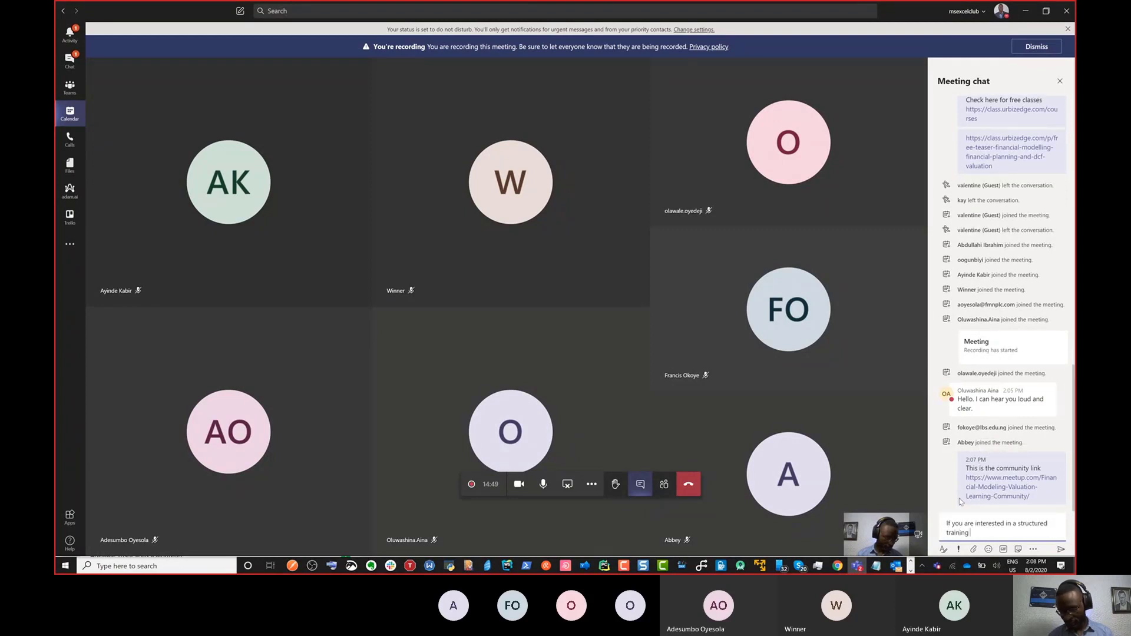
{"action": "type", "text": " check the copur"}
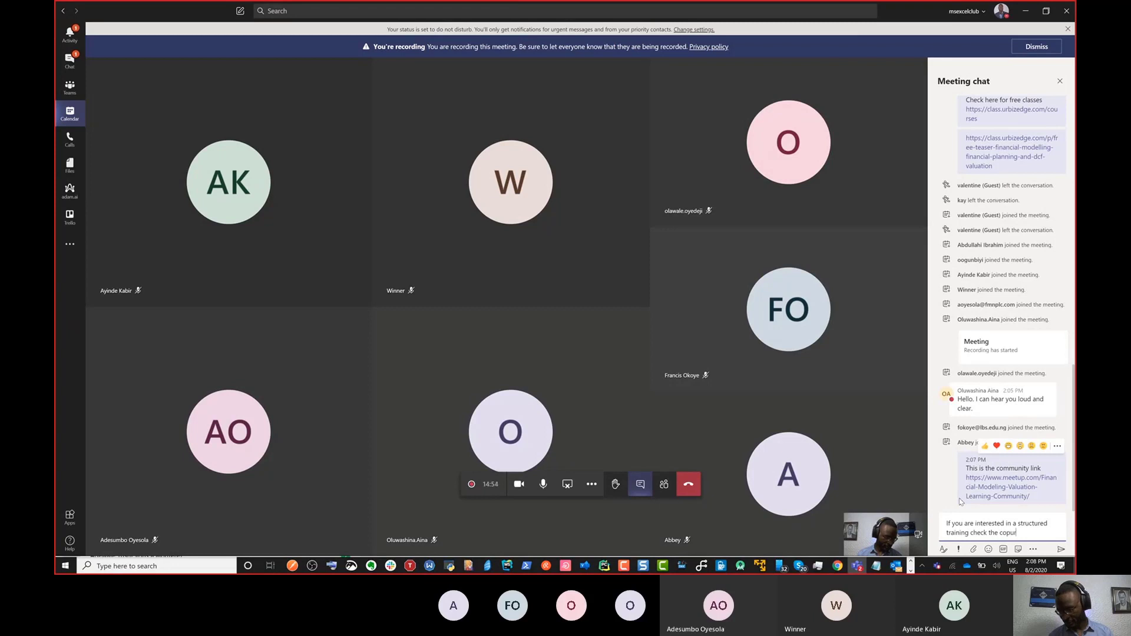
{"action": "key", "text": "BackSpace"}
{"action": "key", "text": "BackSpace"}
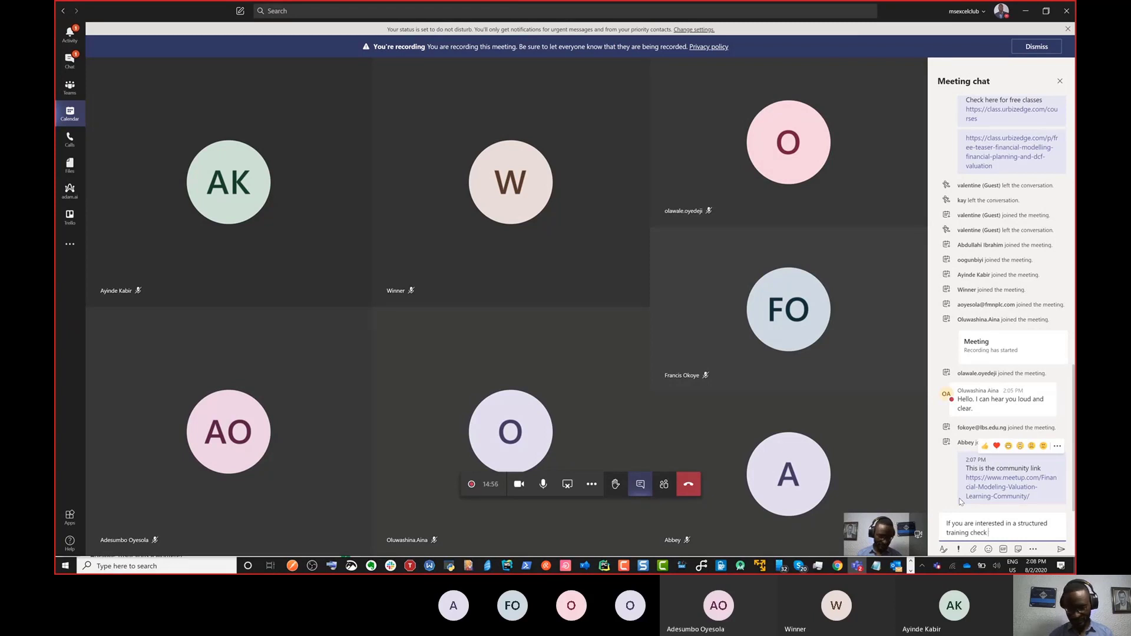
{"action": "key", "text": "BackSpace"}
{"action": "type", "text": "out"}
{"action": "key", "text": "ctrl+v"}
{"action": "key", "text": "Return"}
Step: Send 'There are some free courses there', then return to the Excel model
{"action": "type", "text": "There "}
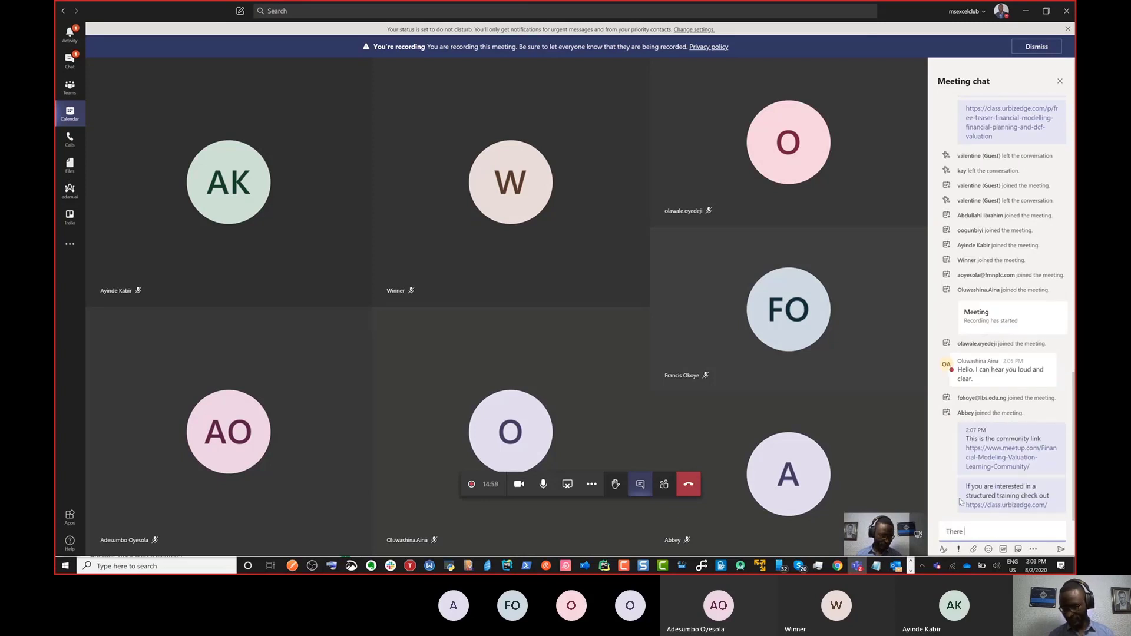
{"action": "type", "text": "are so"}
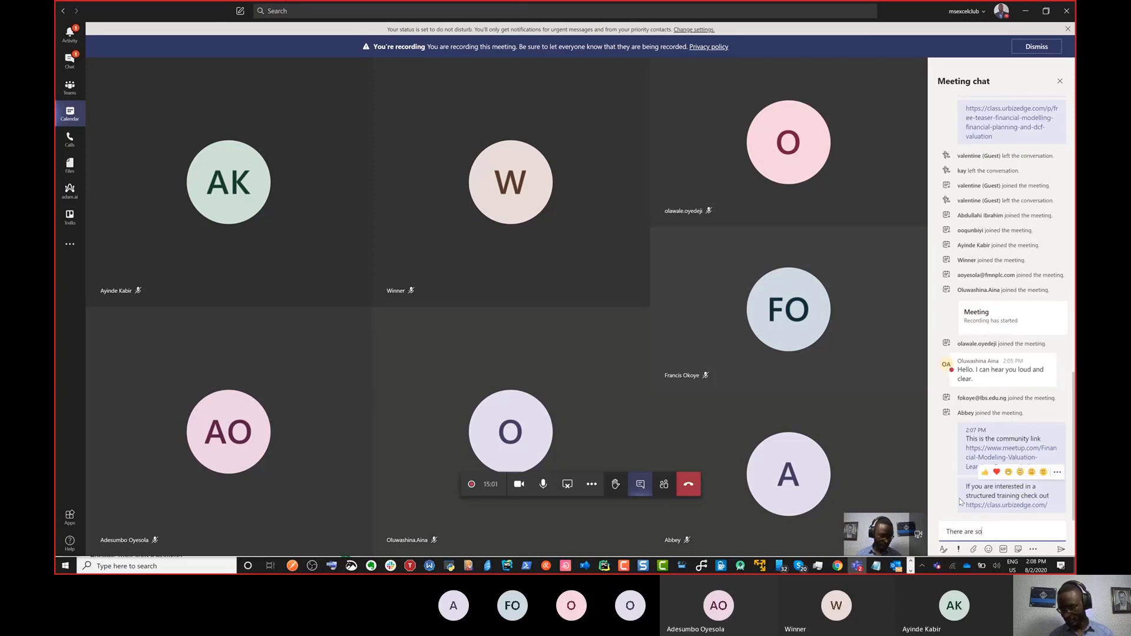
{"action": "type", "text": "me free couirsde"}
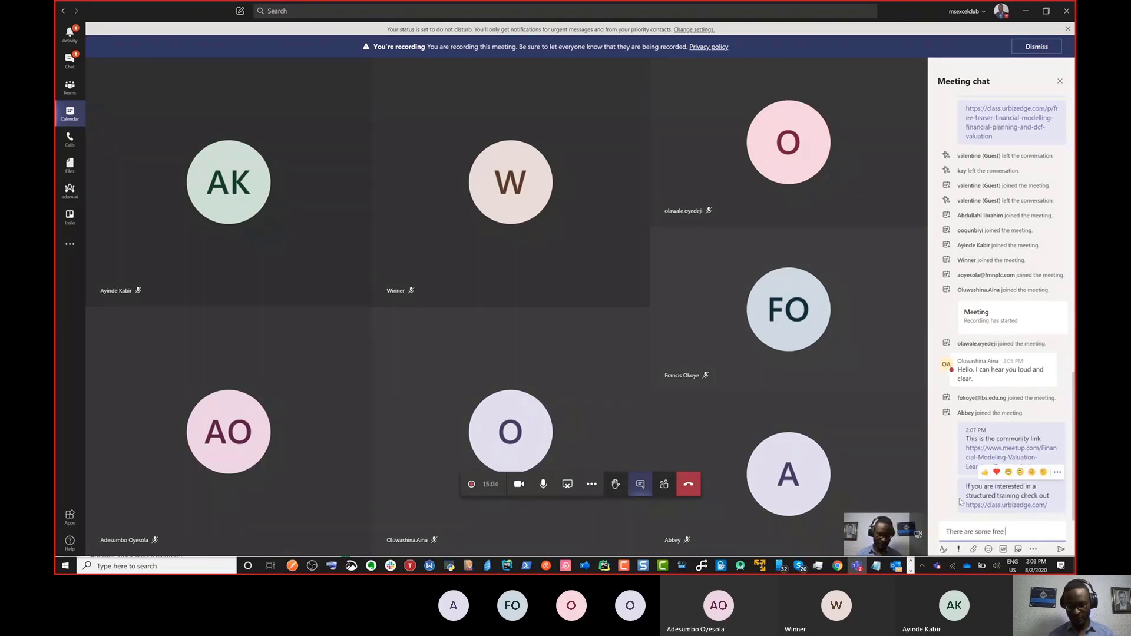
{"action": "key", "text": "BackSpace"}
{"action": "key", "text": "BackSpace"}
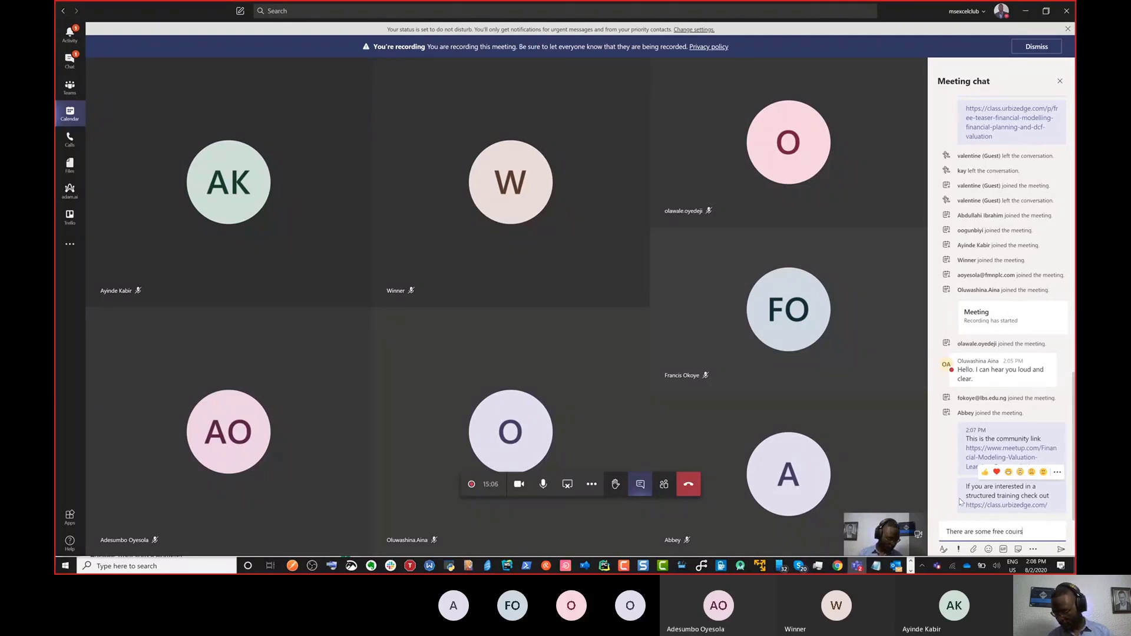
{"action": "type", "text": "rses"}
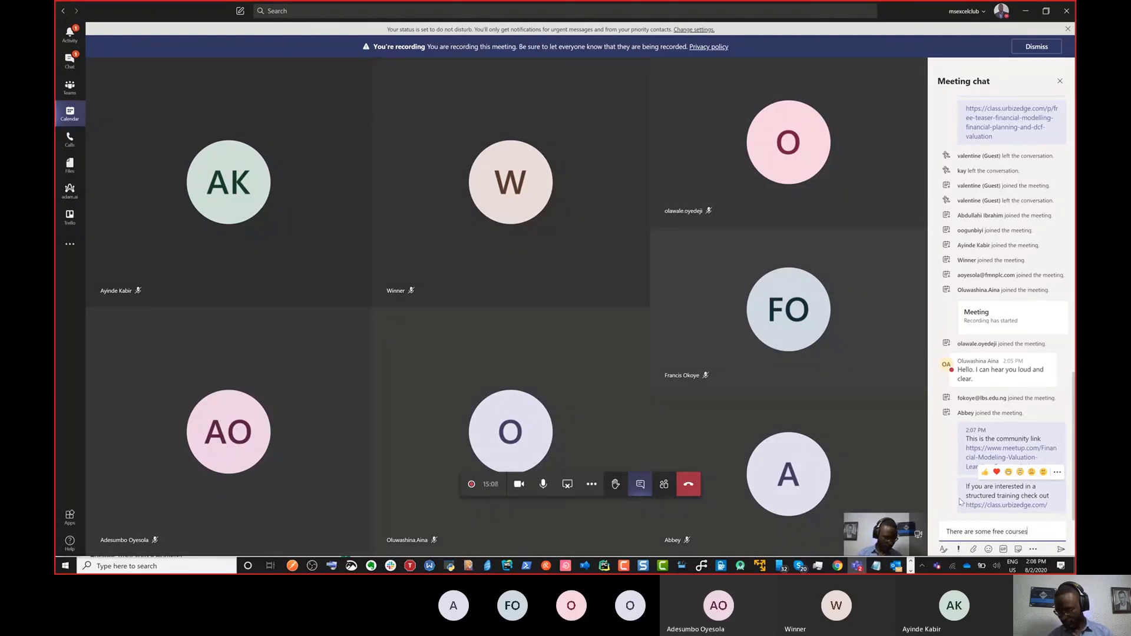
{"action": "type", "text": " there"}
{"action": "key", "text": "Return"}
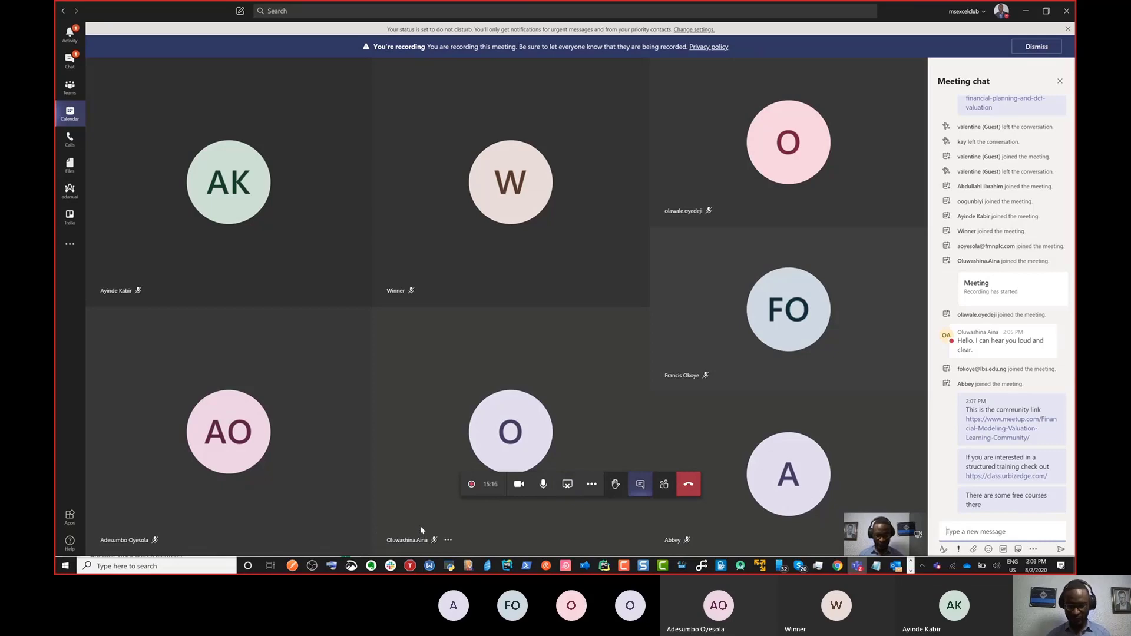
{"action": "key", "text": "alt+Tab"}
{"action": "key", "text": "alt+Tab"}
{"action": "key", "text": "alt+Tab"}
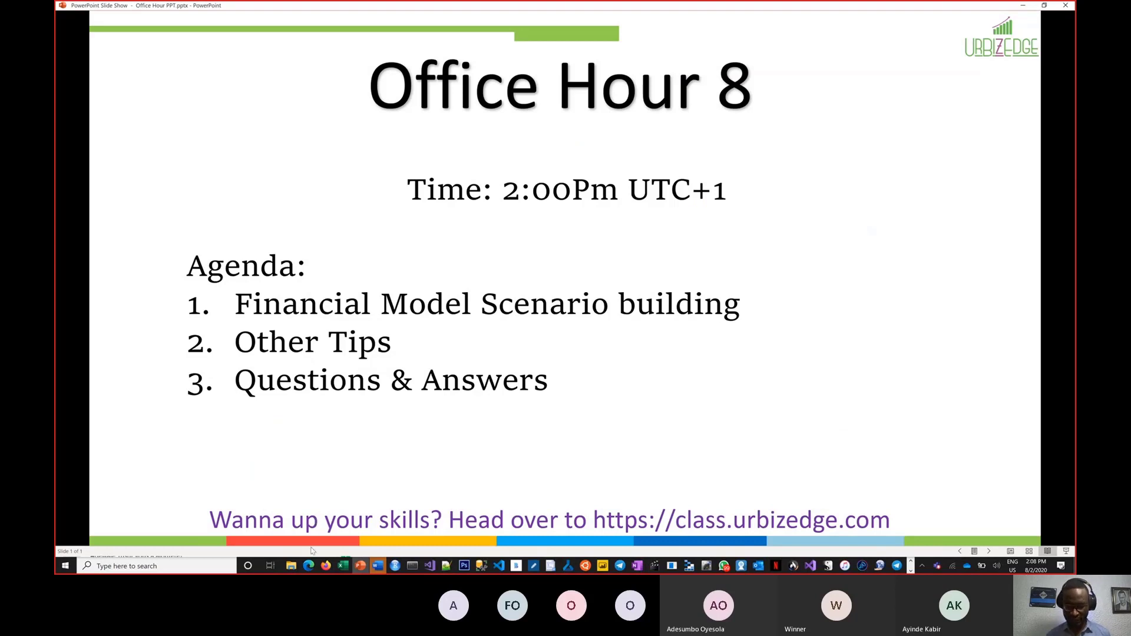
{"action": "left_click", "coordinate": [344, 565]}
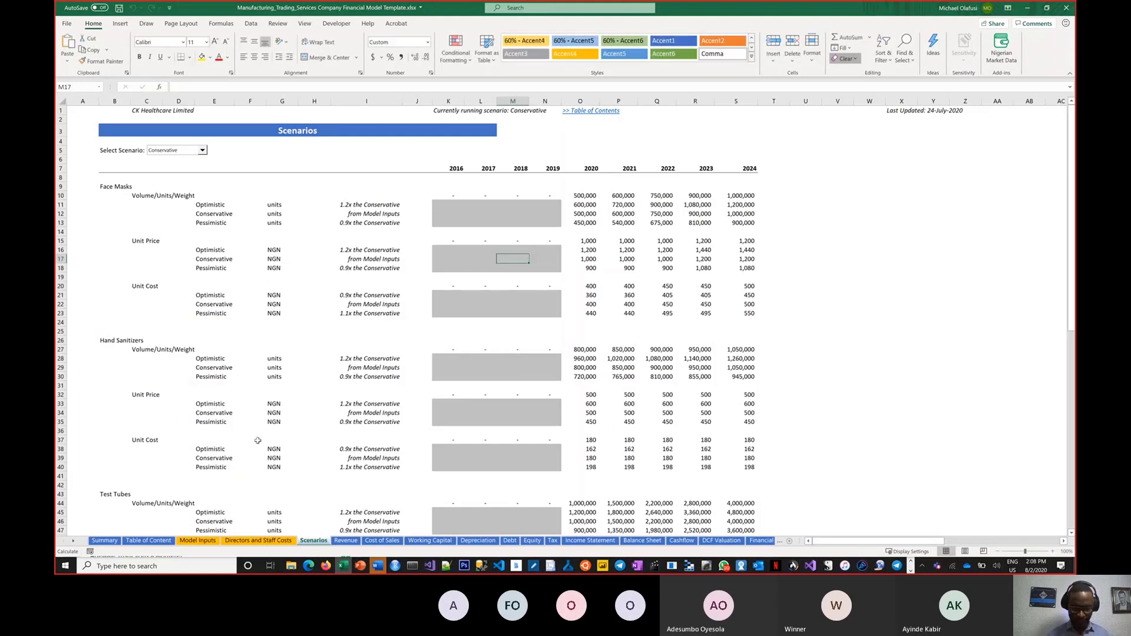
Step: Return to the top of the Scenarios sheet and move to the Summary sheet
{"action": "left_click", "coordinate": [377, 394]}
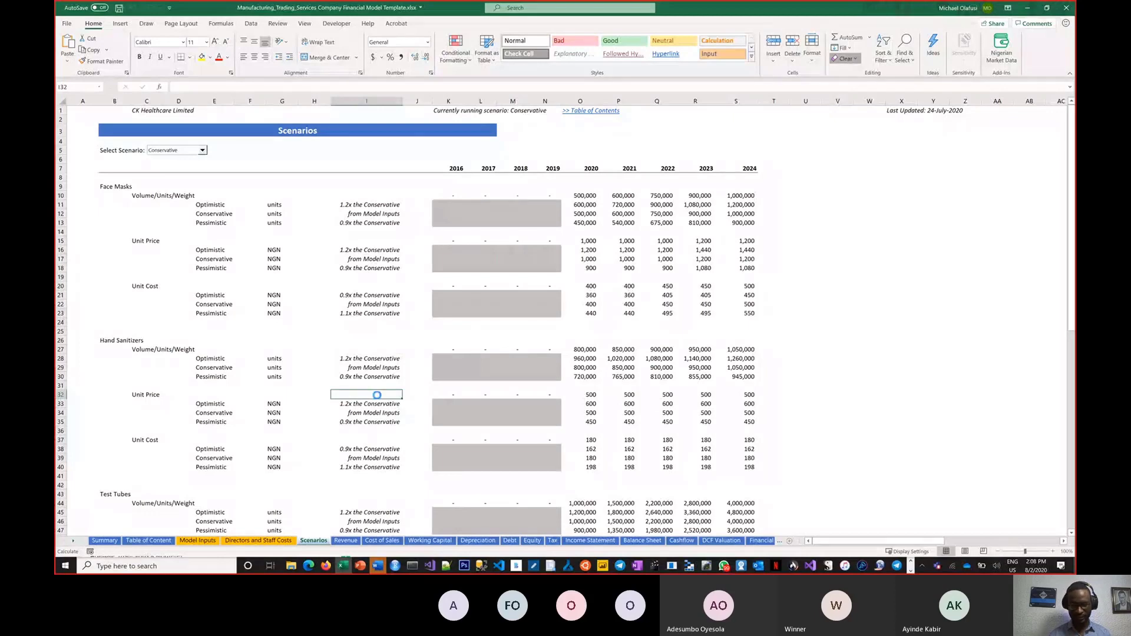
{"action": "scroll", "coordinate": [377, 395], "scroll_direction": "up", "scroll_amount": 3}
{"action": "key", "text": "Left"}
{"action": "key", "text": "ctrl+Home"}
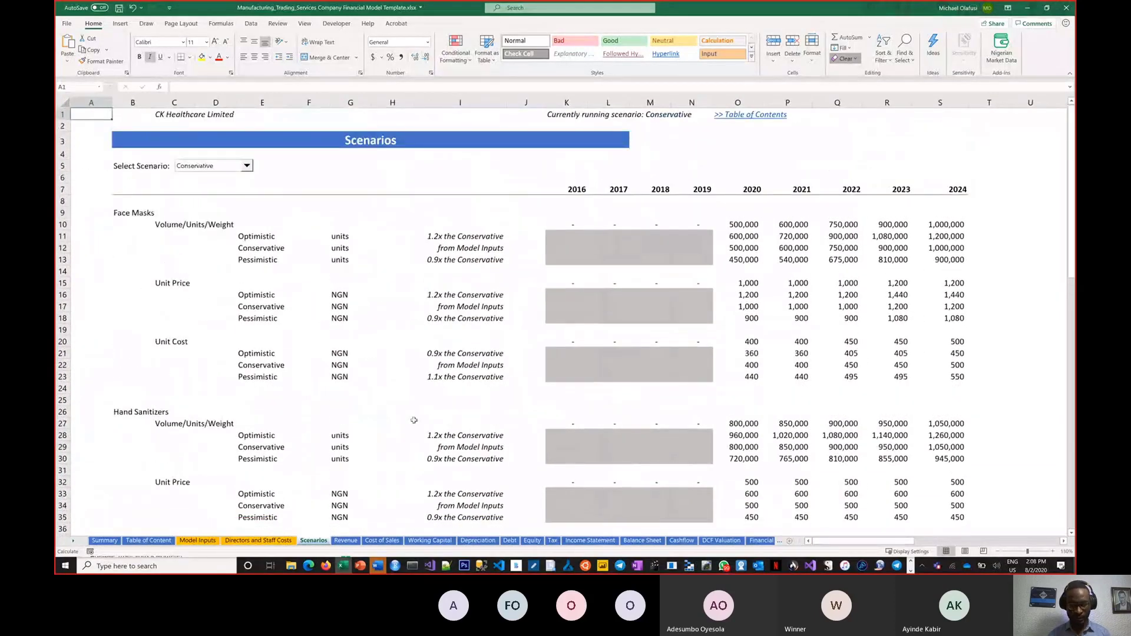
{"action": "left_click", "coordinate": [104, 541]}
Step: Collapse the ribbon to its tab names and open the Income Statement sheet
{"action": "left_click", "coordinate": [789, 391]}
{"action": "scroll", "coordinate": [789, 391], "scroll_direction": "up", "scroll_amount": 1}
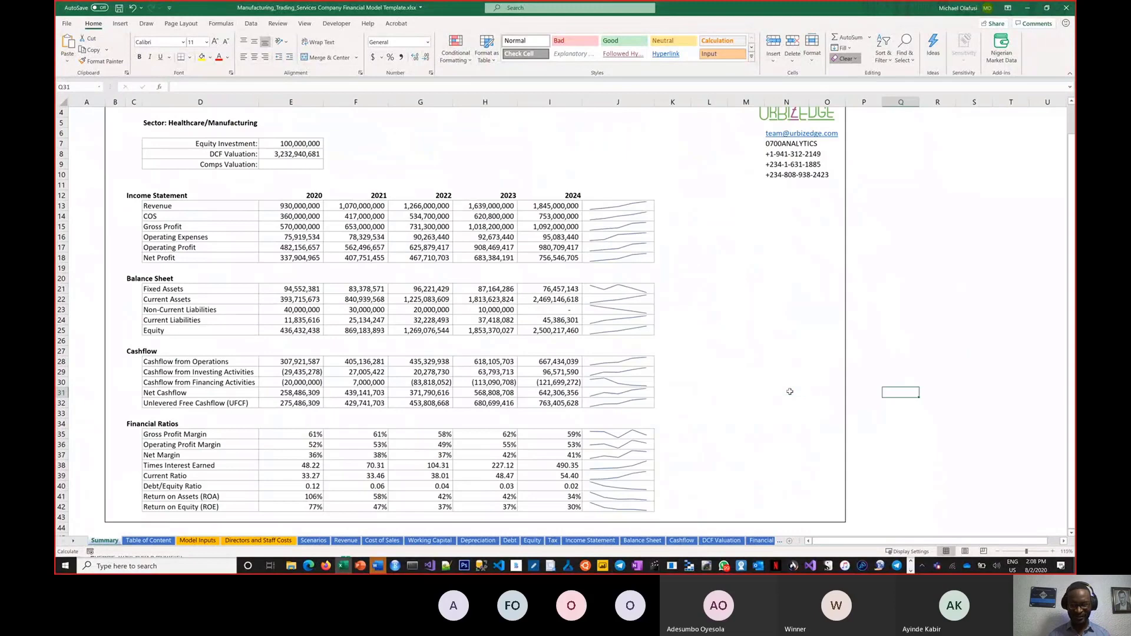
{"action": "scroll", "coordinate": [790, 391], "scroll_direction": "up", "scroll_amount": 1}
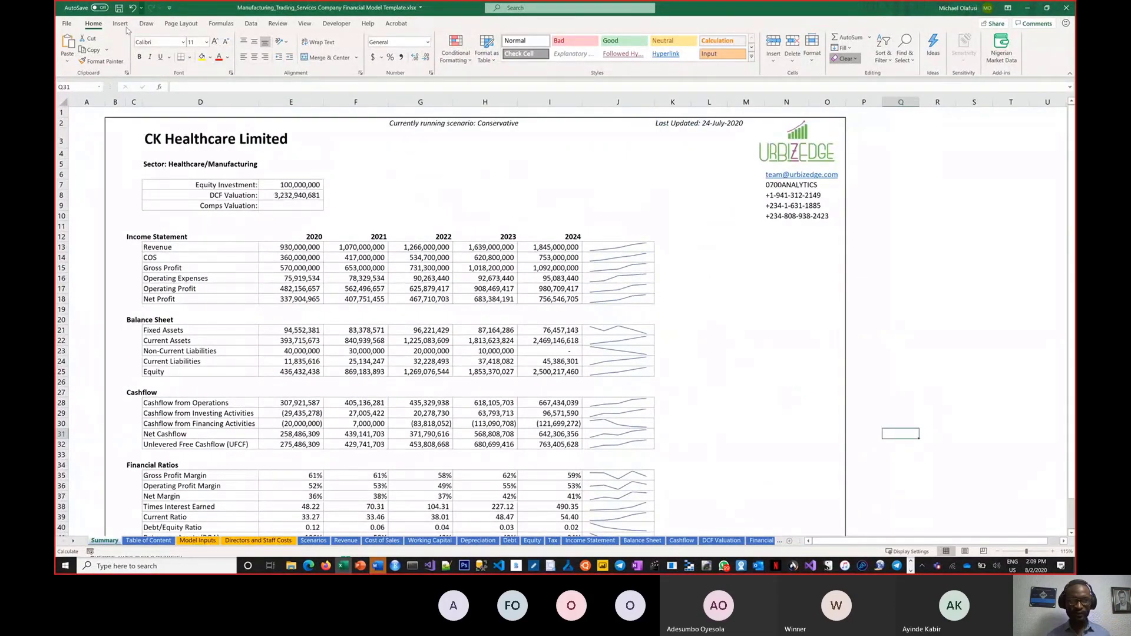
{"action": "double_click", "coordinate": [93, 24]}
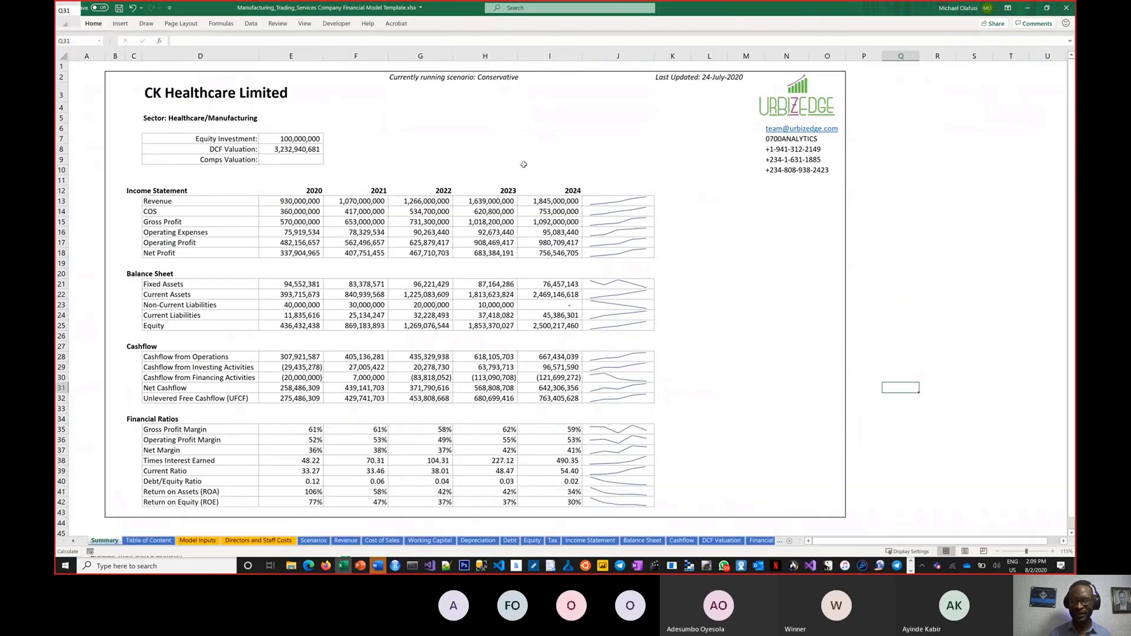
{"action": "left_click", "coordinate": [921, 225]}
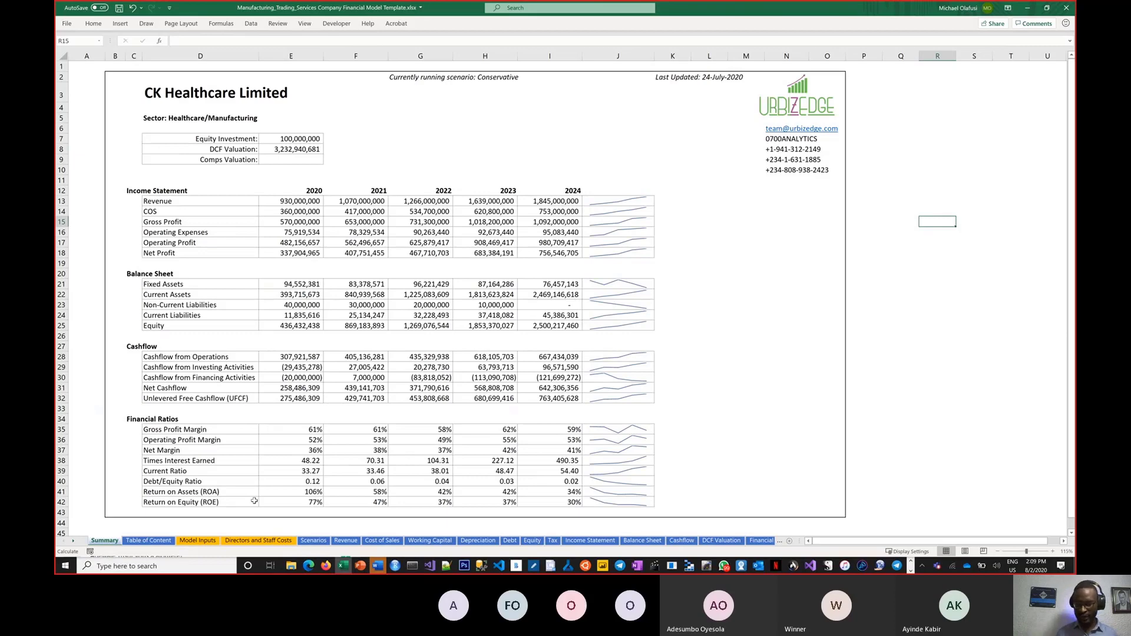
{"action": "left_click", "coordinate": [598, 544]}
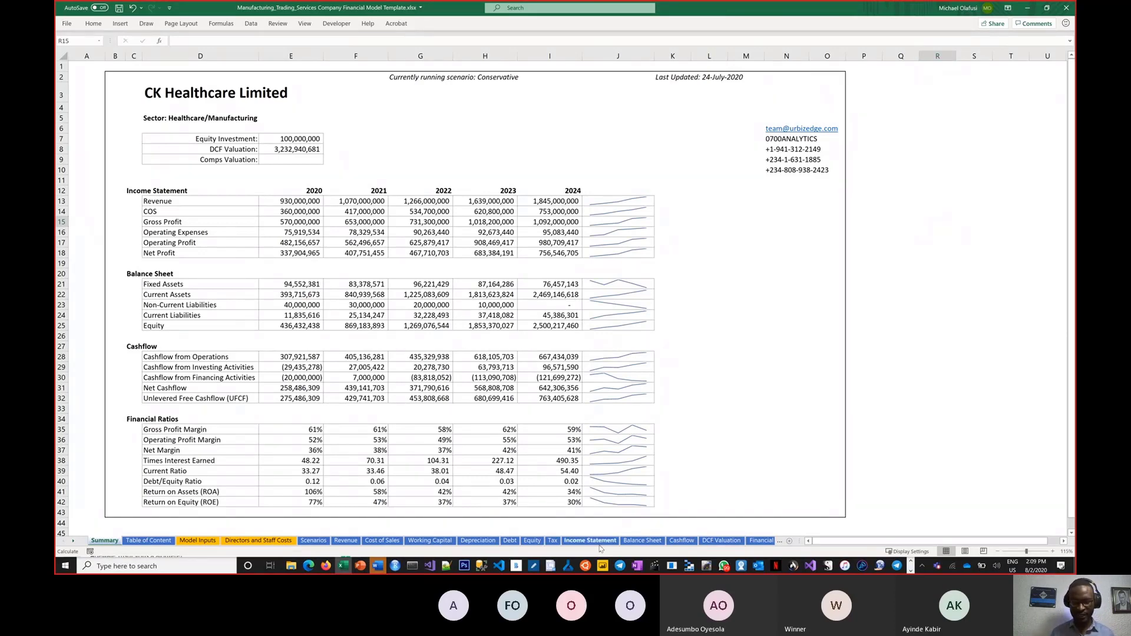
{"action": "left_click", "coordinate": [510, 458]}
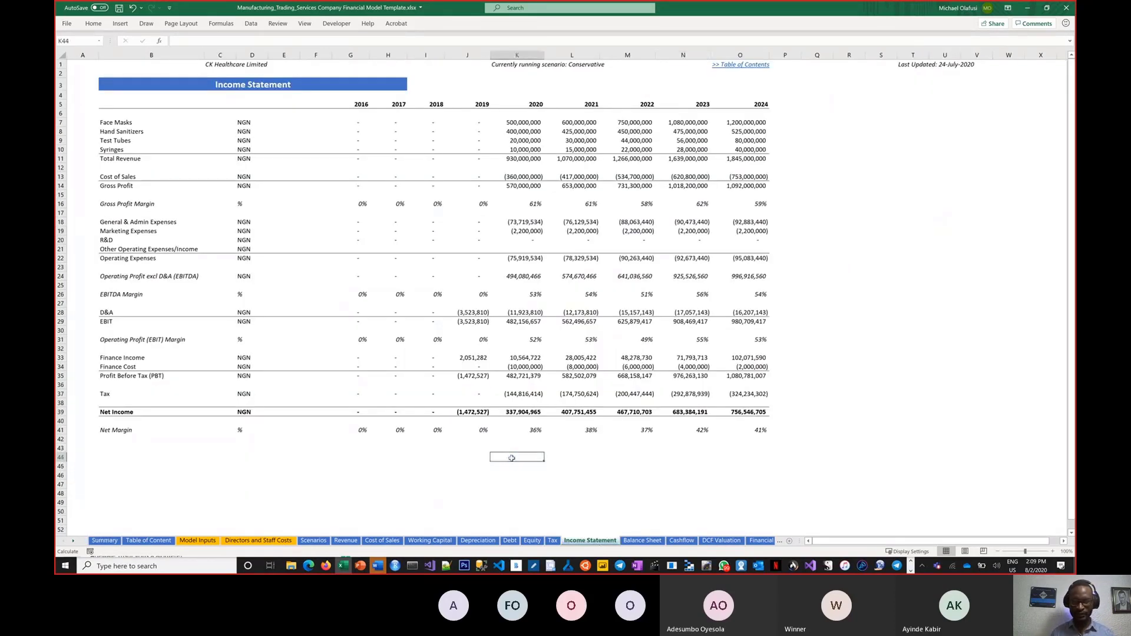
{"action": "scroll", "coordinate": [510, 459], "scroll_direction": "up", "scroll_amount": 1, "text": "ctrl"}
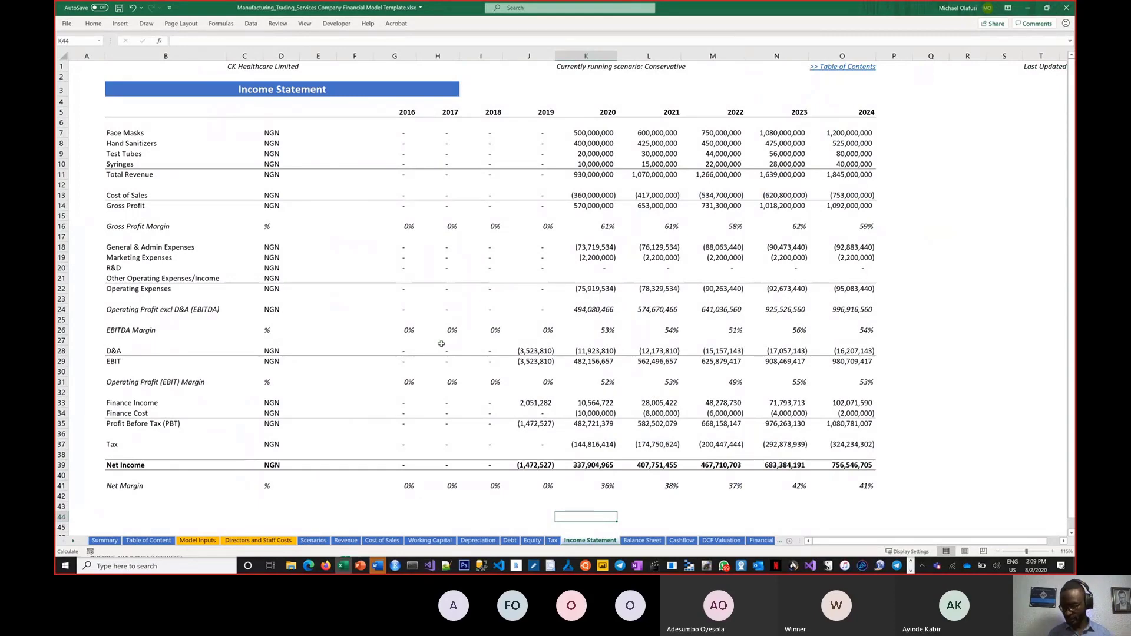
{"action": "scroll", "coordinate": [441, 343], "scroll_direction": "up", "scroll_amount": 1, "text": "ctrl"}
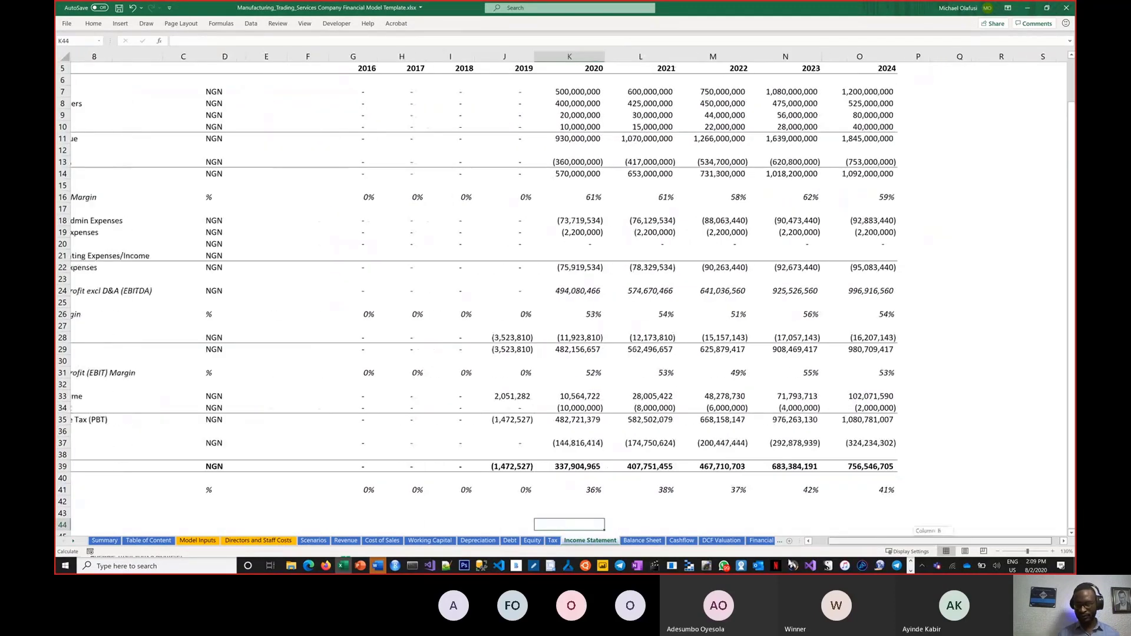
{"action": "scroll", "coordinate": [707, 424], "scroll_direction": "left", "scroll_amount": 1}
{"action": "scroll", "coordinate": [707, 424], "scroll_direction": "up", "scroll_amount": 1}
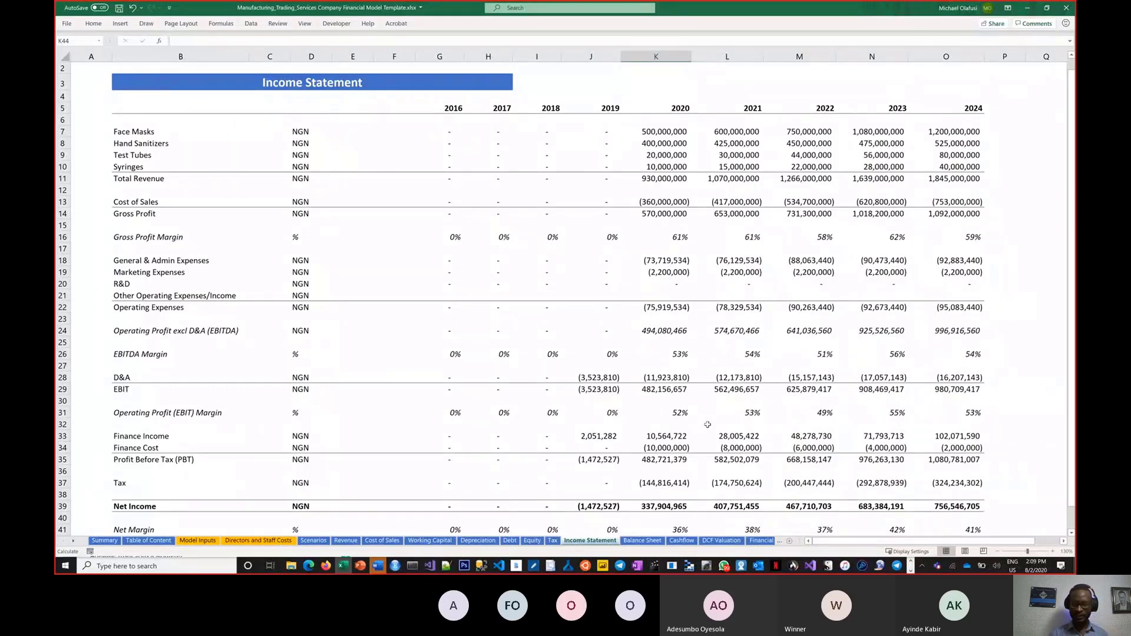
{"action": "scroll", "coordinate": [707, 425], "scroll_direction": "up", "scroll_amount": 1}
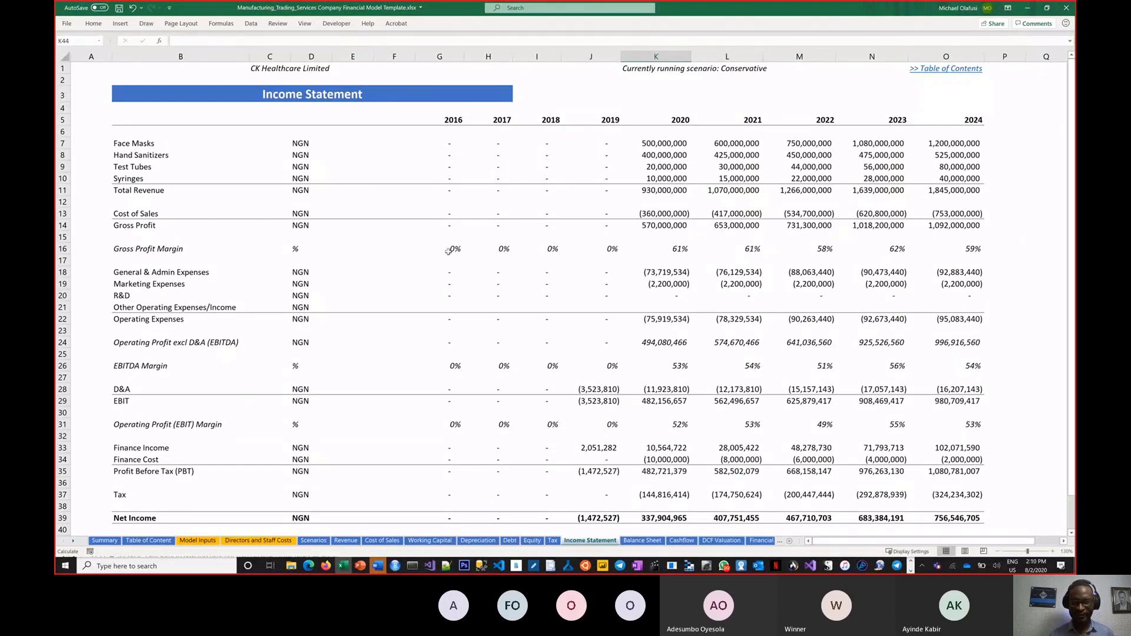
Step: Highlight the Test Tubes, Syringes and other revenue lines, then the whole income statement block
{"action": "left_click", "coordinate": [128, 155]}
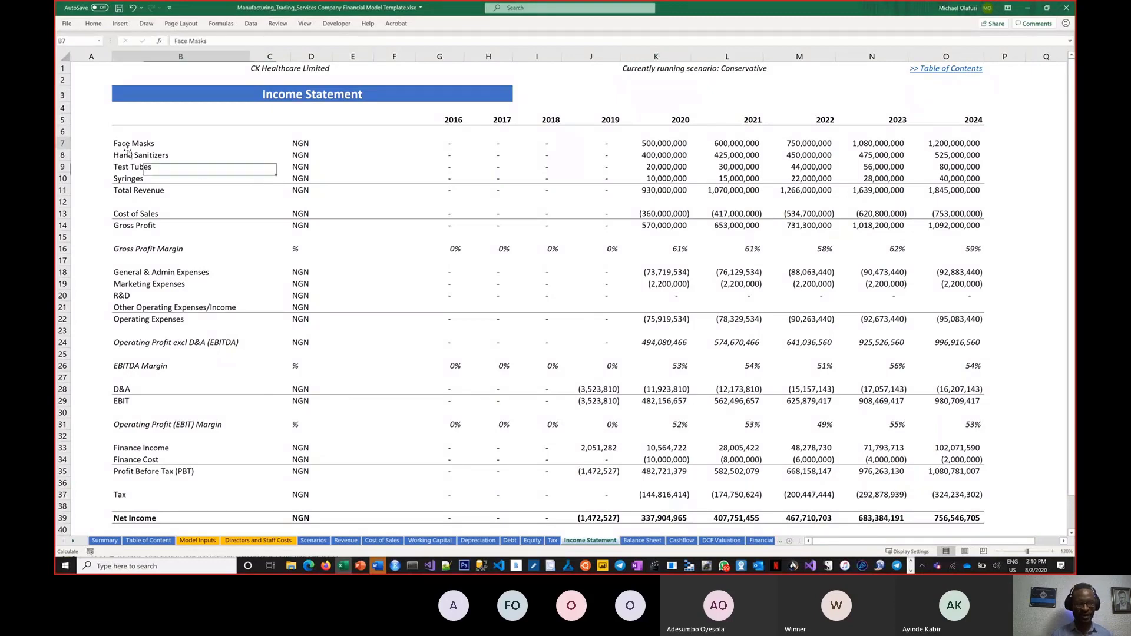
{"action": "left_click", "coordinate": [129, 168]}
{"action": "left_click", "coordinate": [131, 178]}
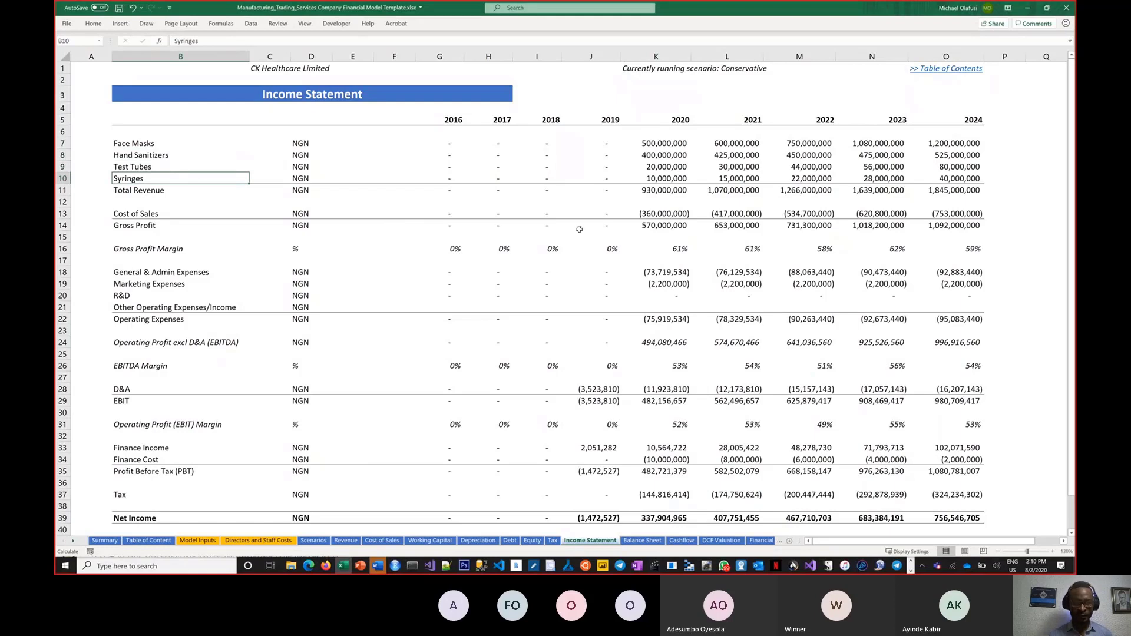
{"action": "left_click", "coordinate": [124, 133]}
{"action": "left_click_drag", "start_coordinate": [575, 241], "coordinate": [941, 507]}
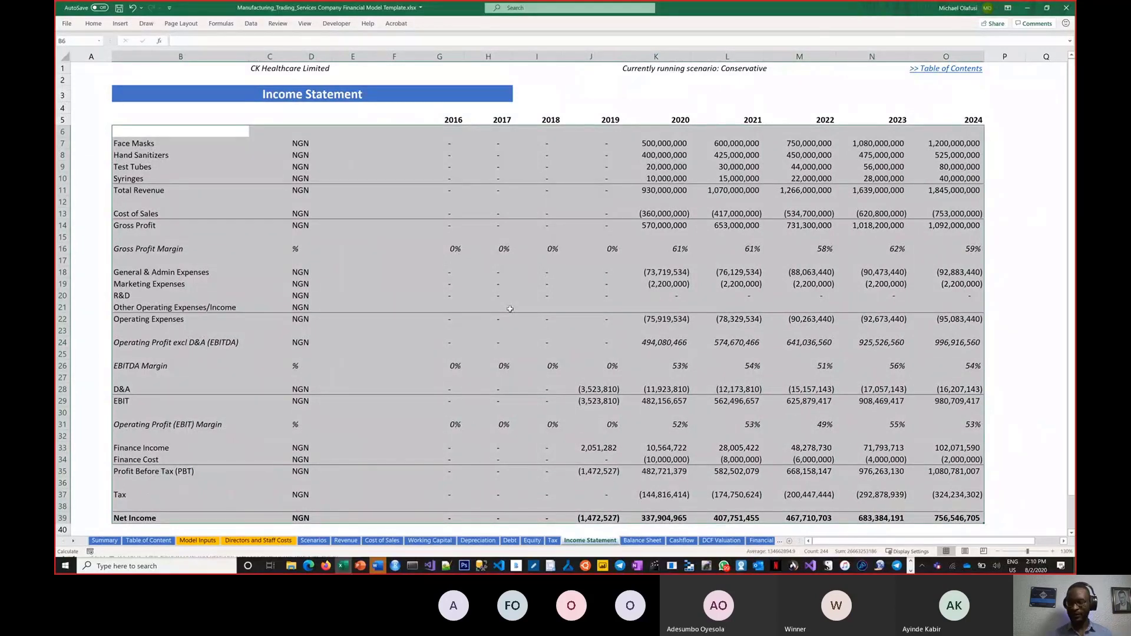
Step: Walk through Cost of Sales, operating expenses, D&A, finance lines and Net Income, then open Balance Sheet
{"action": "left_click", "coordinate": [207, 214]}
{"action": "left_click_drag", "start_coordinate": [142, 143], "coordinate": [145, 229]}
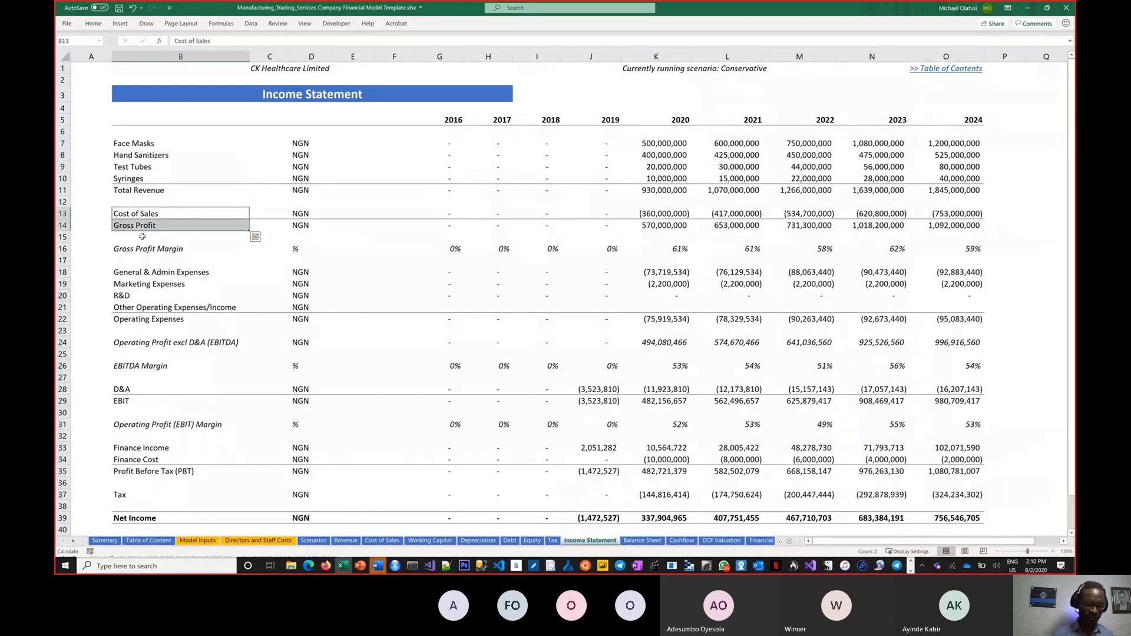
{"action": "left_click", "coordinate": [150, 271]}
{"action": "left_click_drag", "start_coordinate": [150, 272], "coordinate": [154, 312]}
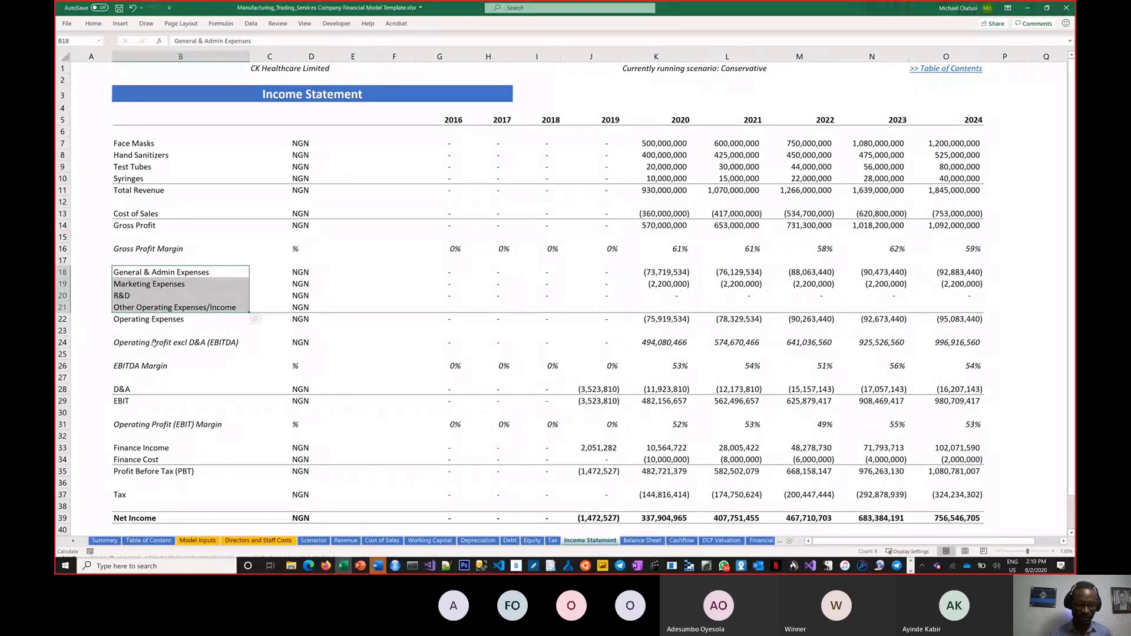
{"action": "left_click", "coordinate": [122, 389]}
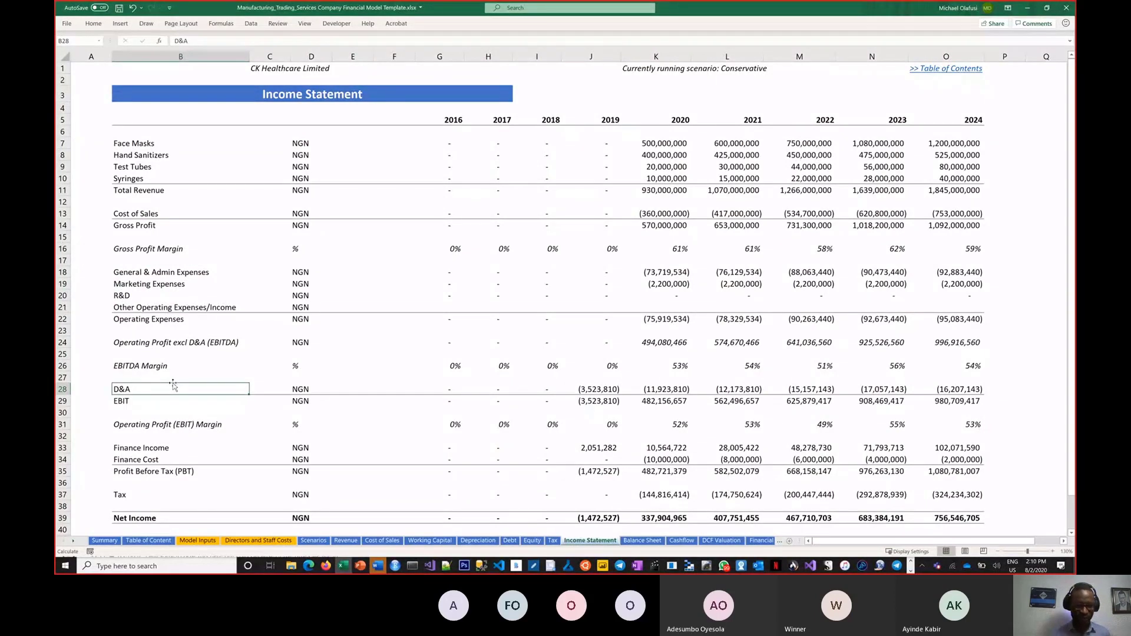
{"action": "left_click_drag", "start_coordinate": [139, 450], "coordinate": [139, 461]}
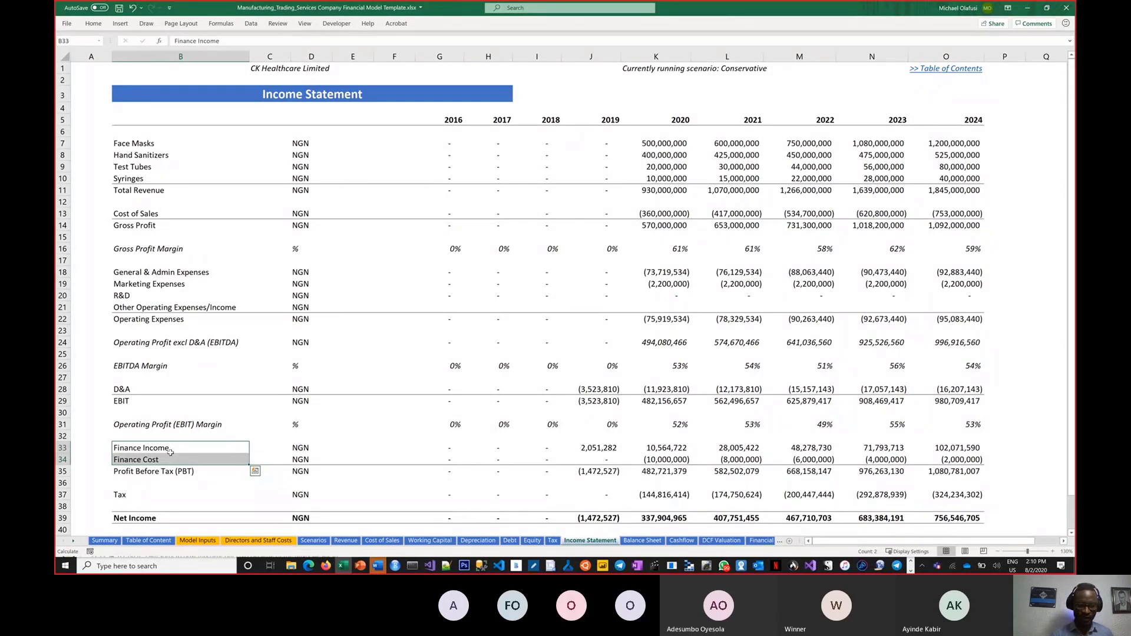
{"action": "left_click", "coordinate": [147, 517]}
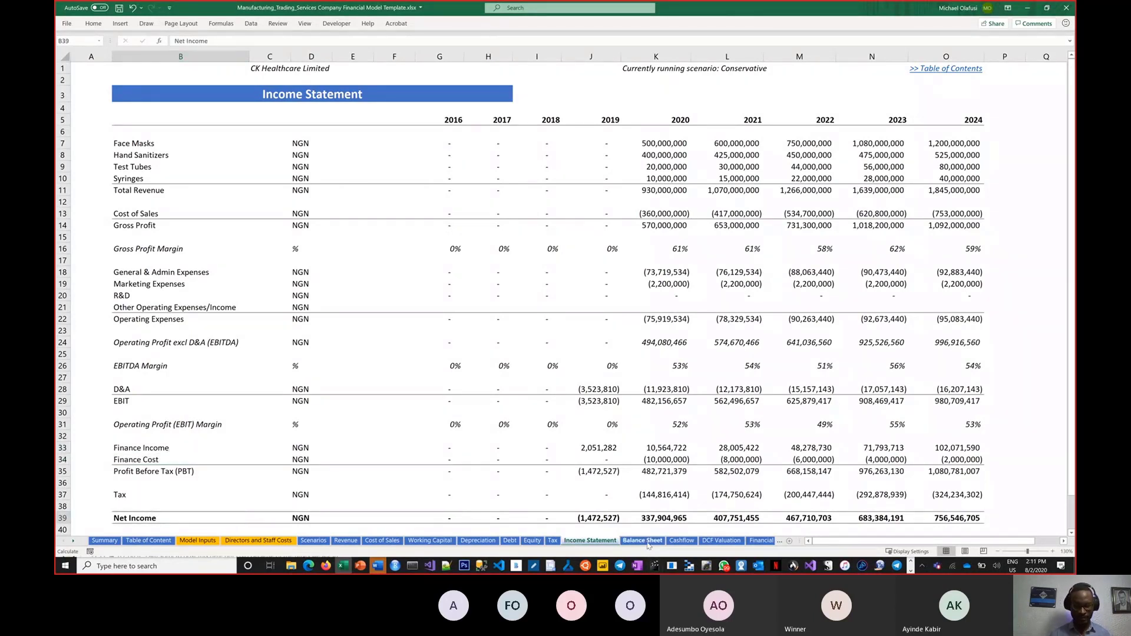
{"action": "left_click", "coordinate": [642, 541]}
{"action": "scroll", "coordinate": [489, 434], "scroll_direction": "up", "scroll_amount": 2}
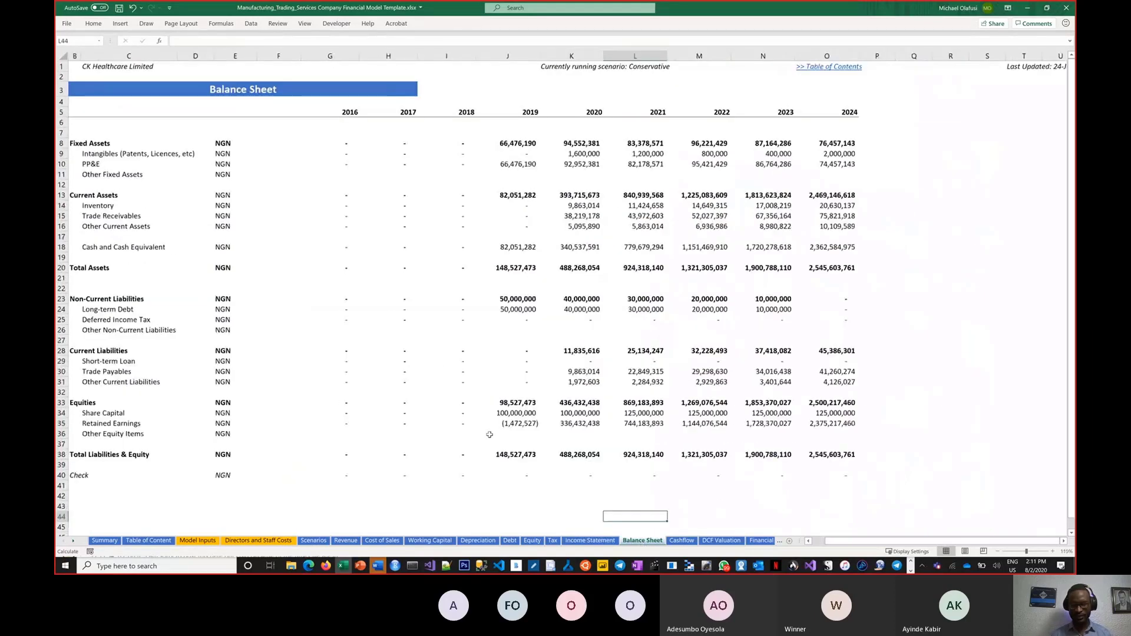
{"action": "scroll", "coordinate": [489, 435], "scroll_direction": "up", "scroll_amount": 1}
{"action": "left_click_drag", "start_coordinate": [901, 540], "coordinate": [864, 540]}
{"action": "scroll", "coordinate": [526, 337], "scroll_direction": "up", "scroll_amount": 2}
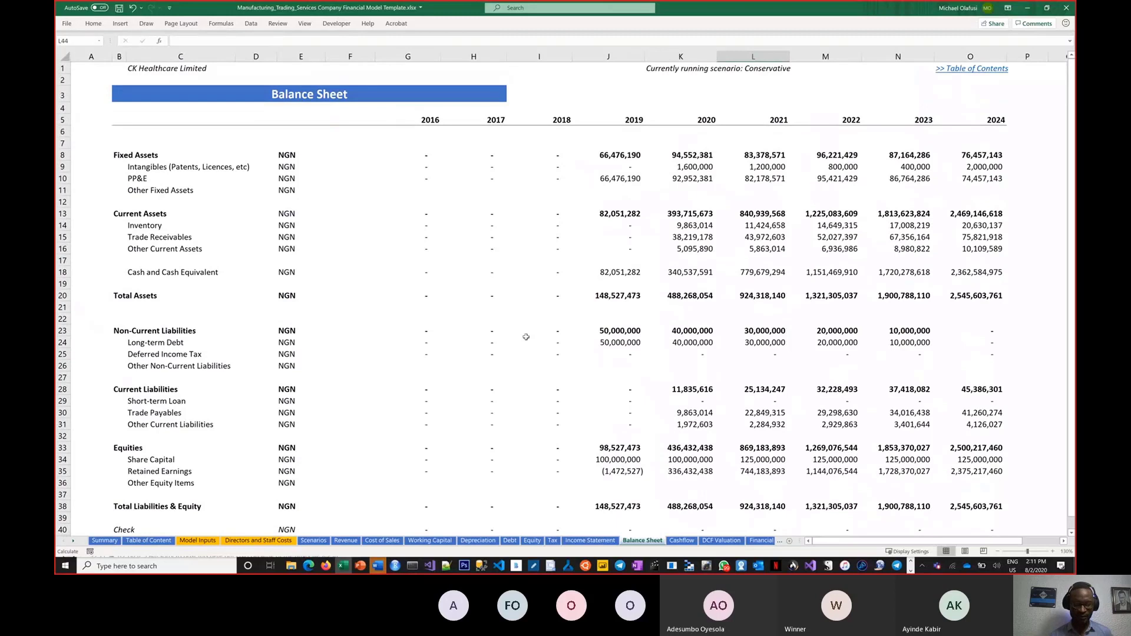
{"action": "left_click_drag", "start_coordinate": [116, 155], "coordinate": [174, 191]}
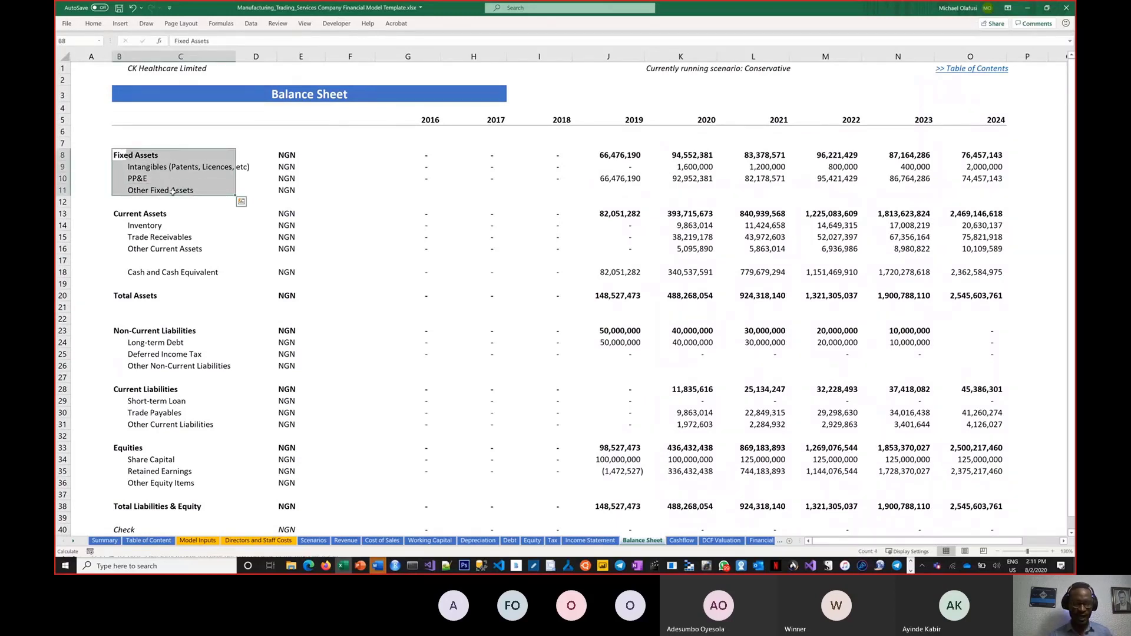
{"action": "left_click_drag", "start_coordinate": [116, 214], "coordinate": [186, 272]}
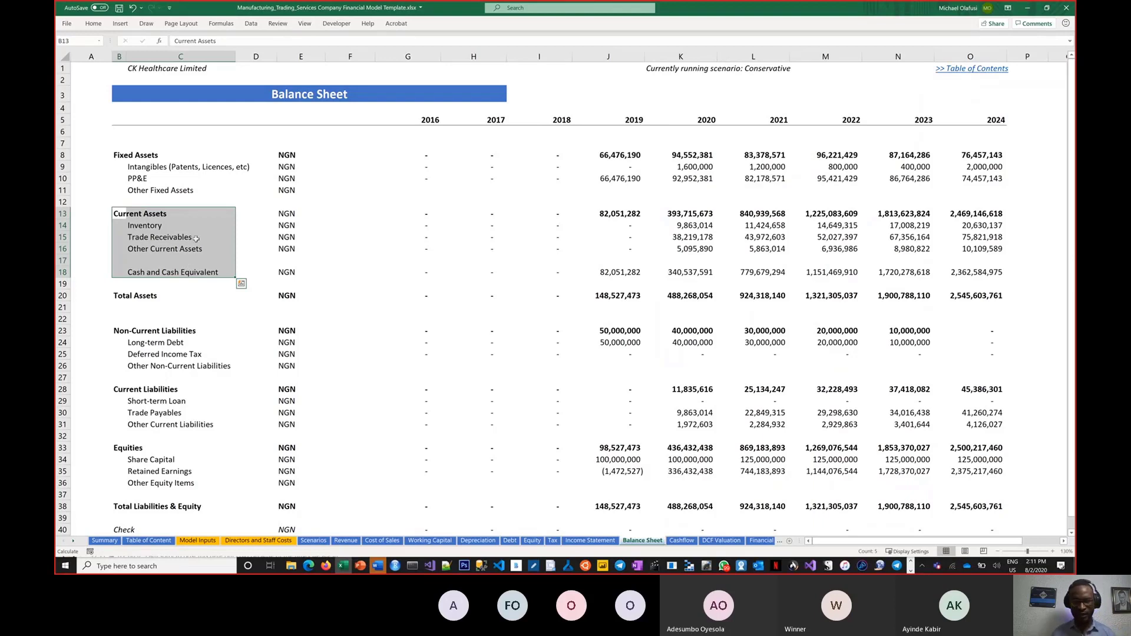
{"action": "left_click", "coordinate": [264, 214]}
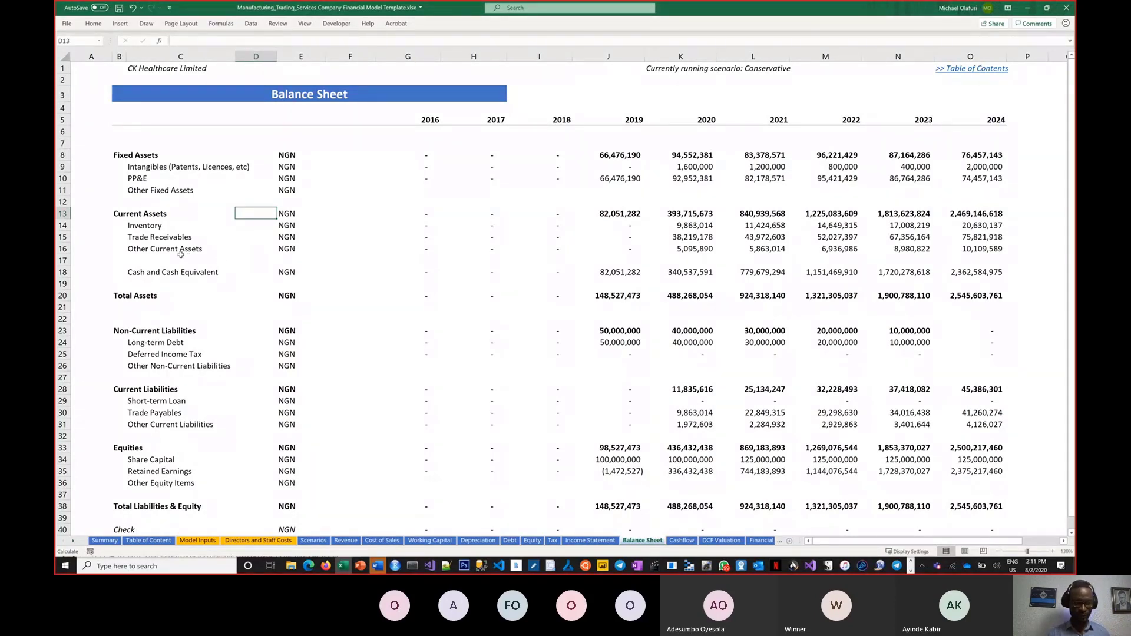
{"action": "left_click_drag", "start_coordinate": [108, 155], "coordinate": [244, 414]}
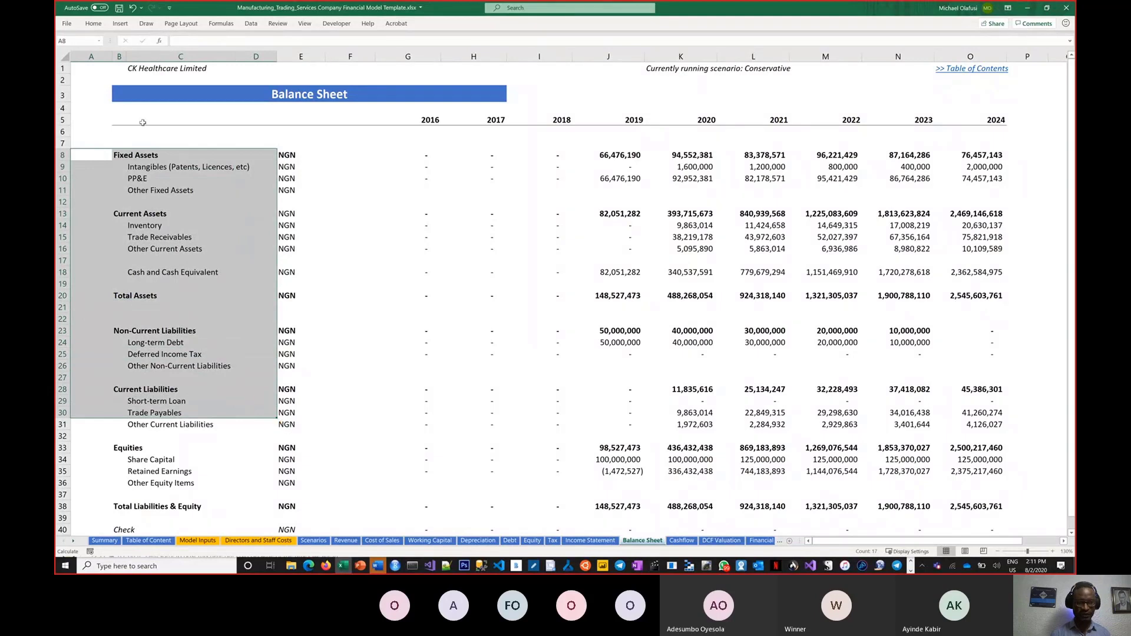
{"action": "left_click_drag", "start_coordinate": [114, 151], "coordinate": [230, 204]}
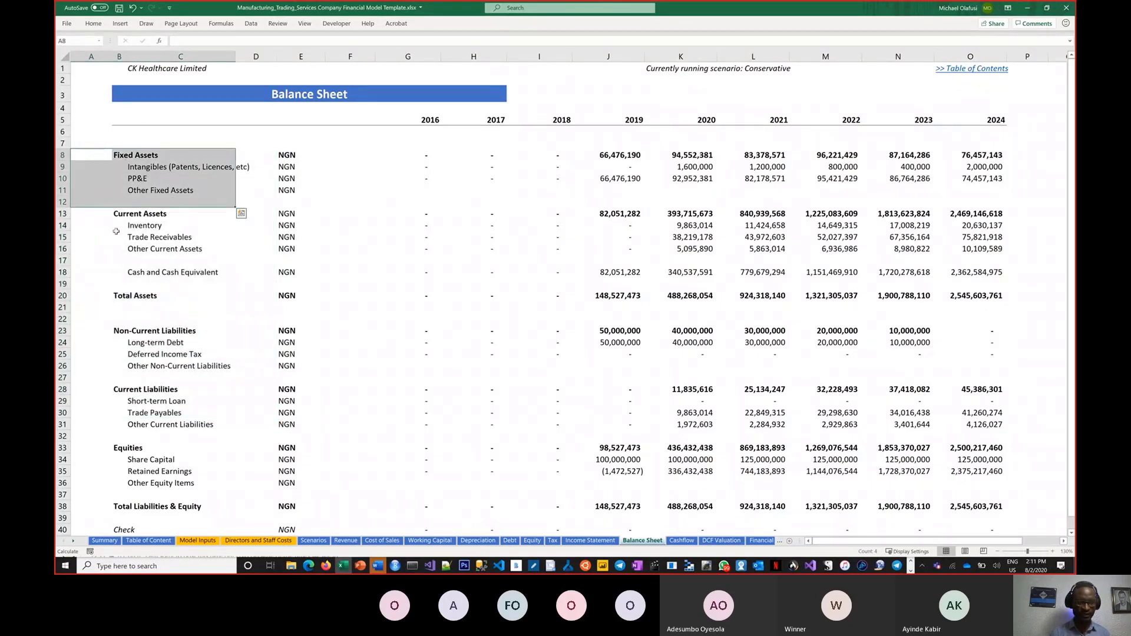
Step: Highlight Total Assets, Non-Current and Current Liabilities, and Total Liabilities & Equity
{"action": "left_click", "coordinate": [119, 302]}
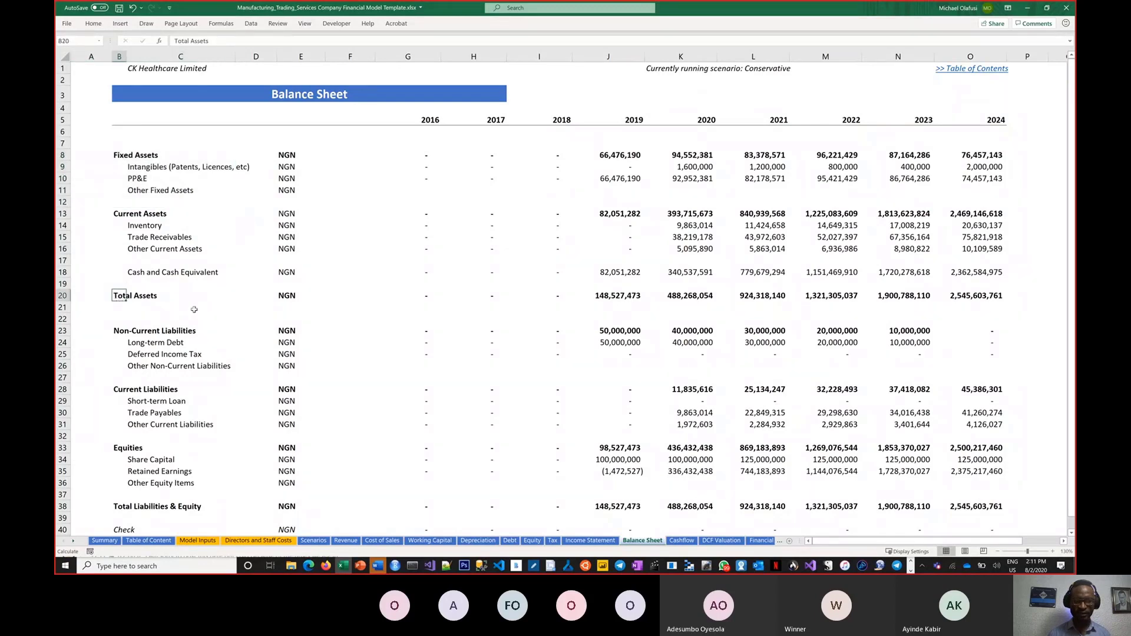
{"action": "left_click_drag", "start_coordinate": [117, 332], "coordinate": [196, 372]}
{"action": "left_click_drag", "start_coordinate": [118, 391], "coordinate": [186, 483]}
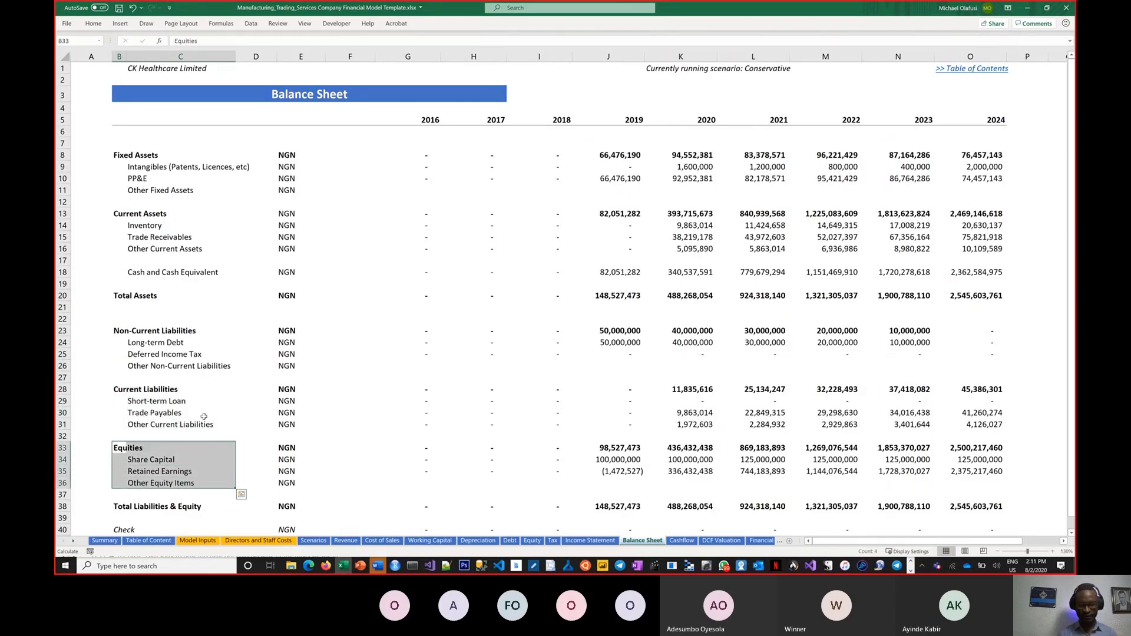
{"action": "left_click", "coordinate": [121, 508]}
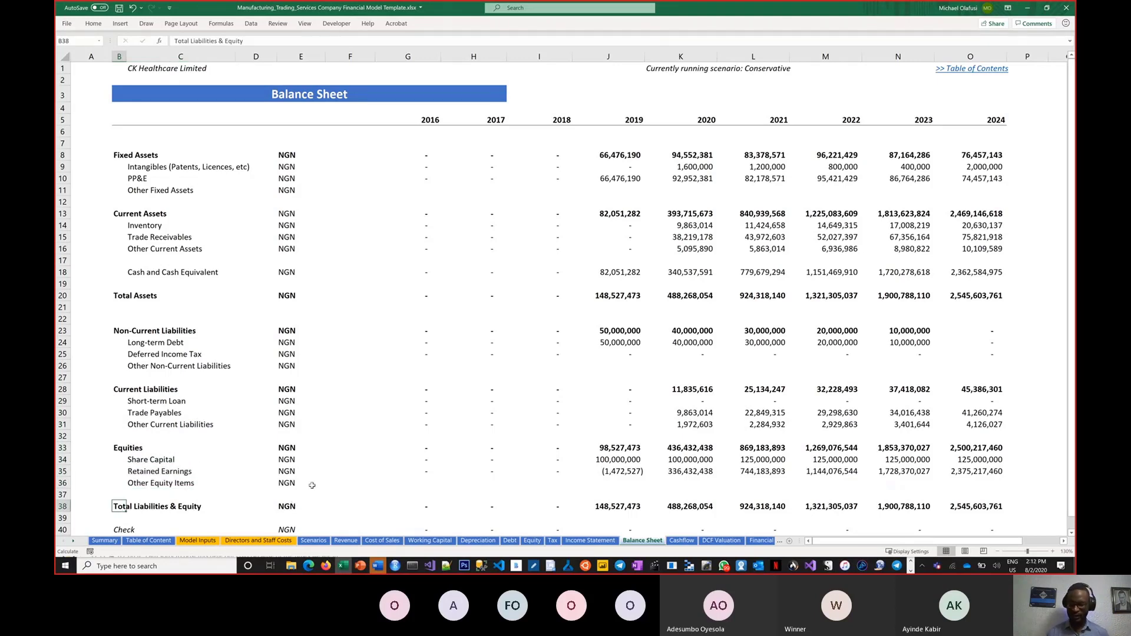
Step: Draw ink lines linking Total Assets to Total Liabilities & Equity, erase them, then open Cashflow
{"action": "left_click", "coordinate": [128, 297]}
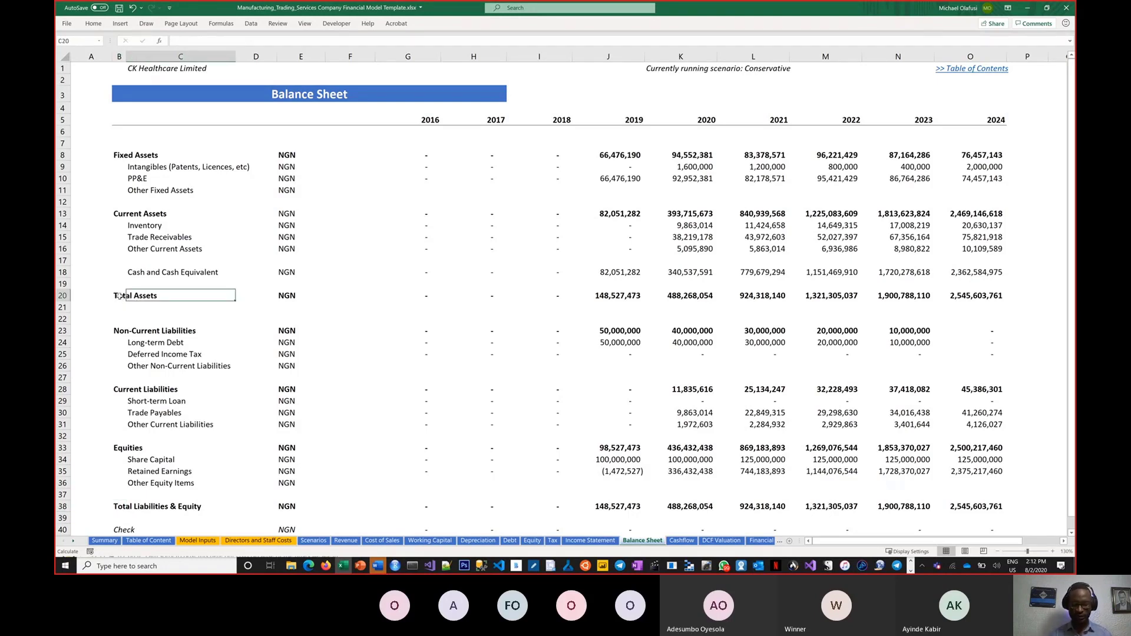
{"action": "mouse_move", "coordinate": [106, 298]}
{"action": "left_mouse_down"}
{"action": "mouse_move", "coordinate": [93, 391]}
{"action": "mouse_move", "coordinate": [112, 515]}
{"action": "left_mouse_up"}
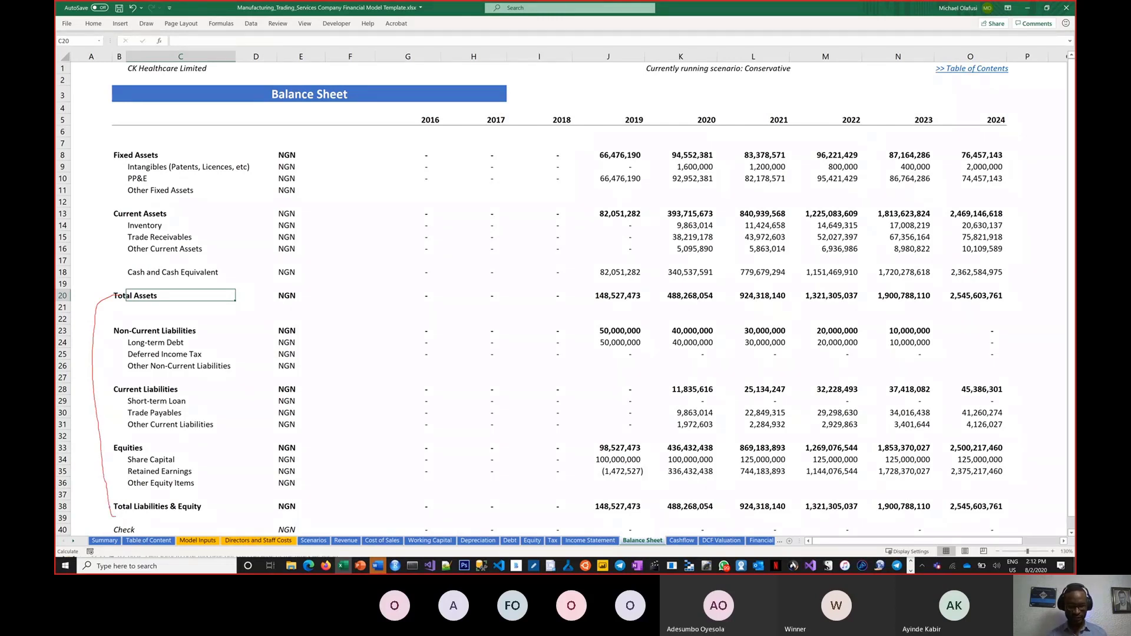
{"action": "mouse_move", "coordinate": [108, 523]}
{"action": "left_mouse_down"}
{"action": "mouse_move", "coordinate": [226, 555]}
{"action": "mouse_move", "coordinate": [395, 533]}
{"action": "mouse_move", "coordinate": [555, 556]}
{"action": "mouse_move", "coordinate": [749, 552]}
{"action": "mouse_move", "coordinate": [881, 524]}
{"action": "left_mouse_up"}
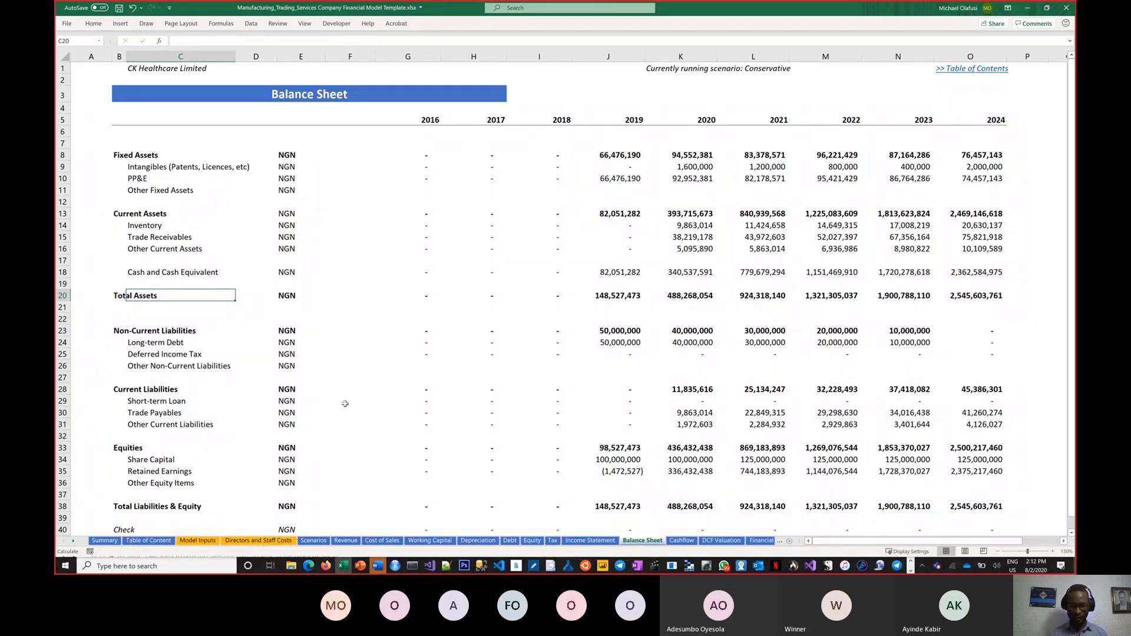
{"action": "left_click", "coordinate": [342, 448]}
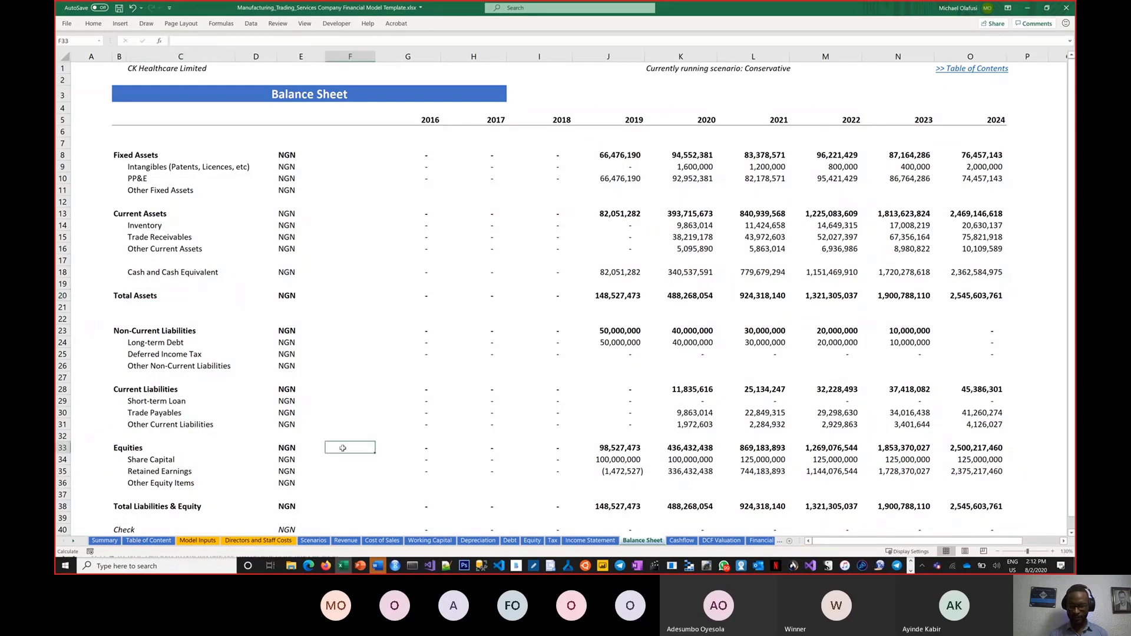
{"action": "left_click", "coordinate": [688, 541]}
{"action": "left_click", "coordinate": [401, 296]}
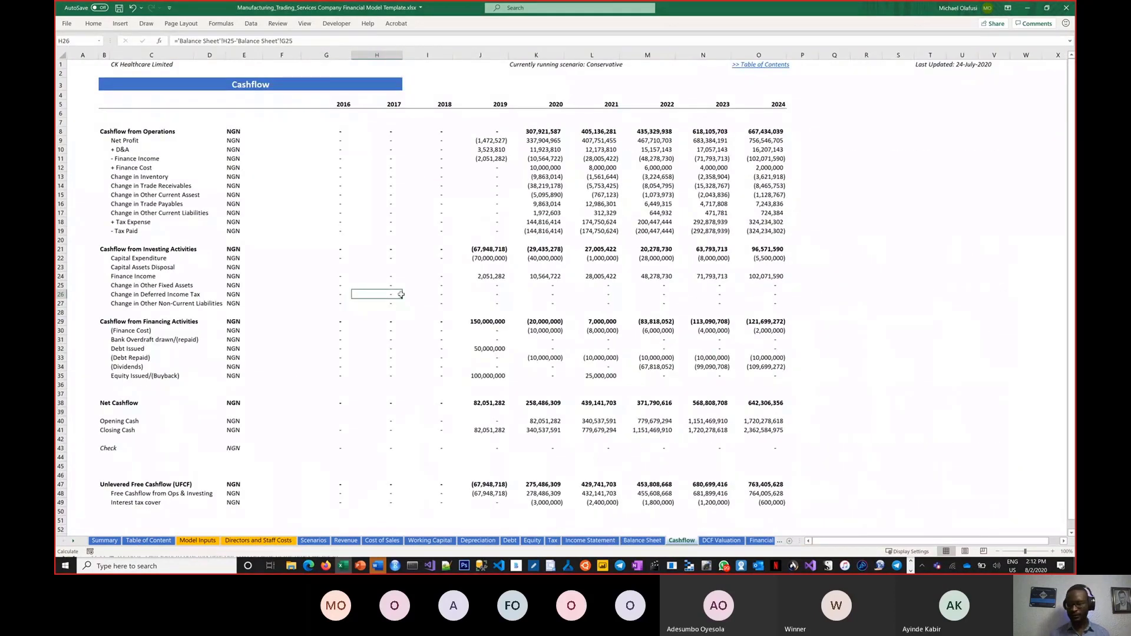
{"action": "scroll", "coordinate": [401, 295], "scroll_direction": "up", "scroll_amount": 1, "text": "ctrl"}
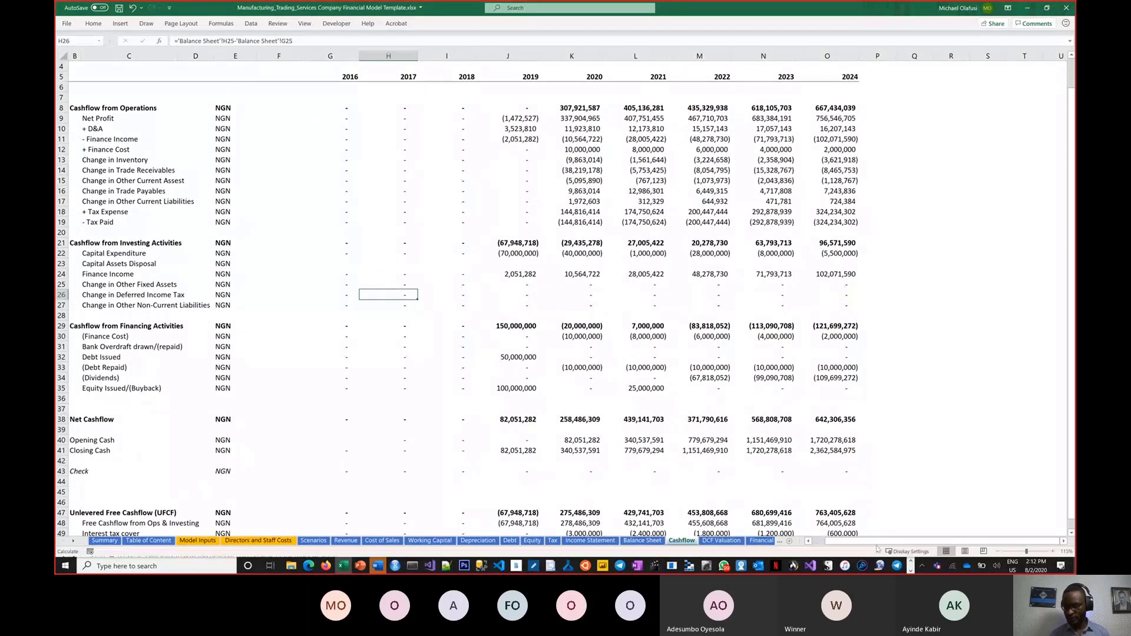
{"action": "scroll", "coordinate": [256, 121], "scroll_direction": "up", "scroll_amount": 1}
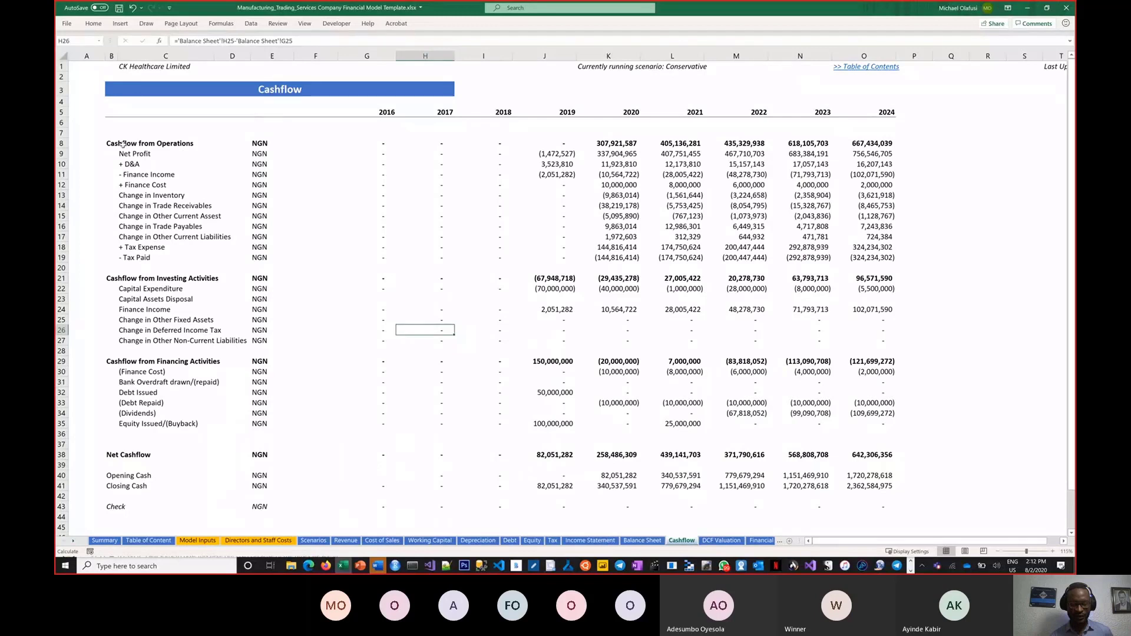
{"action": "left_click_drag", "start_coordinate": [112, 143], "coordinate": [259, 257]}
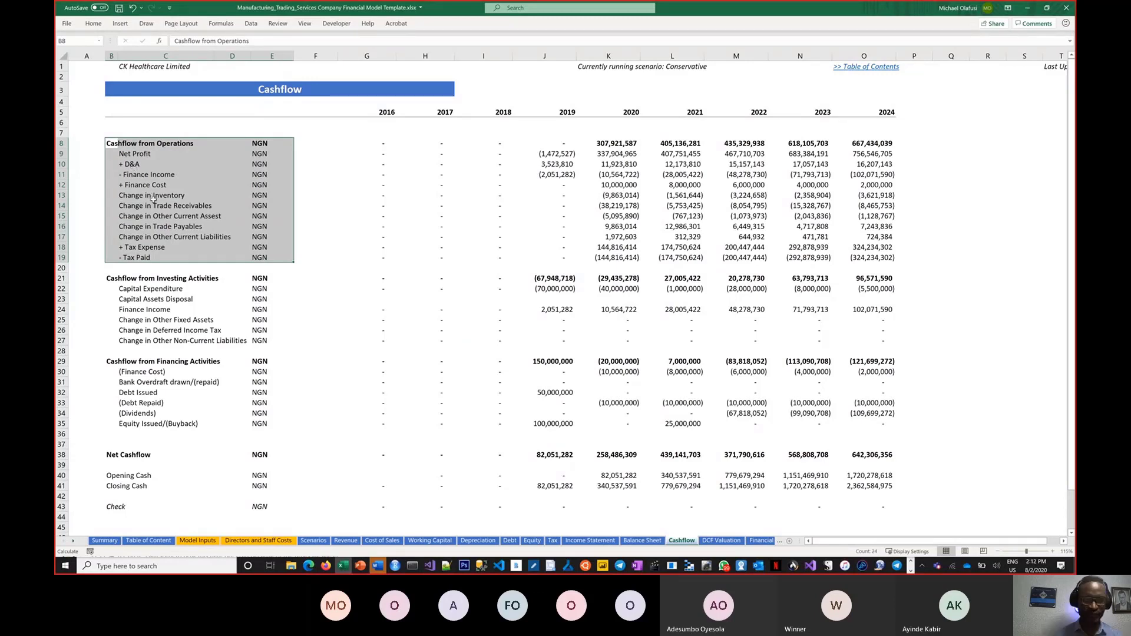
{"action": "left_click_drag", "start_coordinate": [111, 278], "coordinate": [256, 342]}
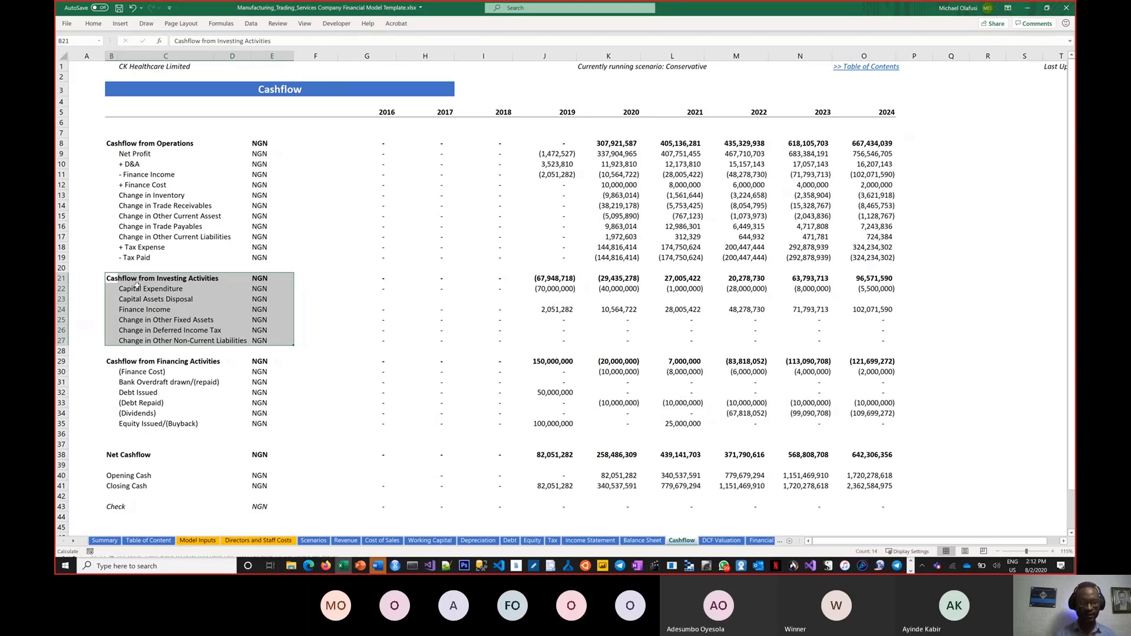
{"action": "left_click_drag", "start_coordinate": [134, 154], "coordinate": [136, 253]}
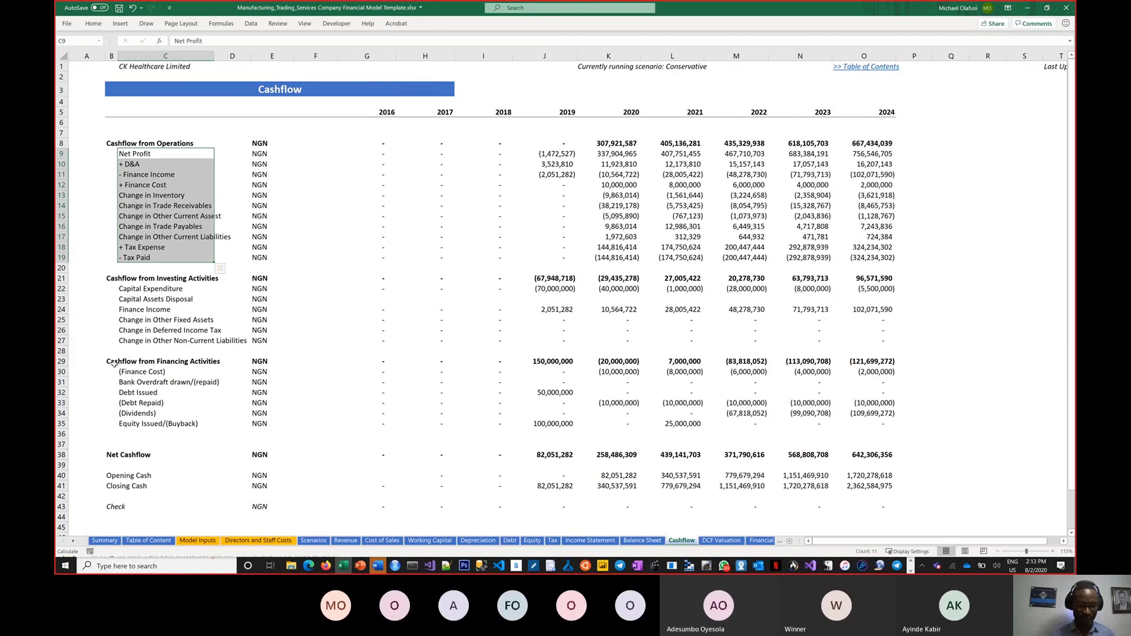
{"action": "left_click_drag", "start_coordinate": [112, 361], "coordinate": [178, 436]}
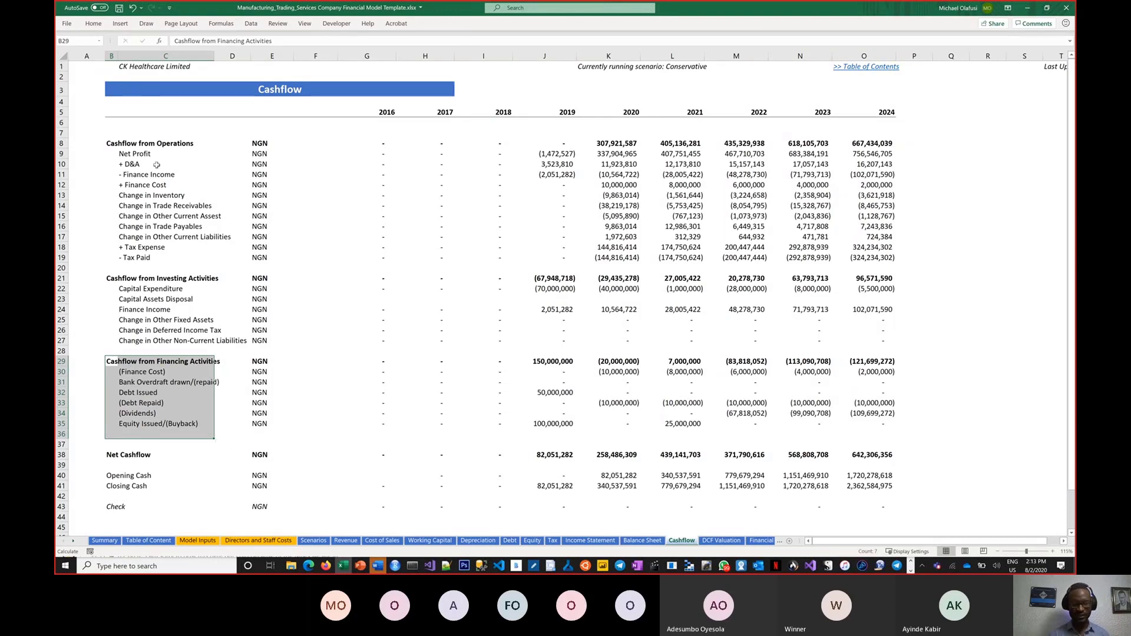
{"action": "left_click", "coordinate": [62, 455]}
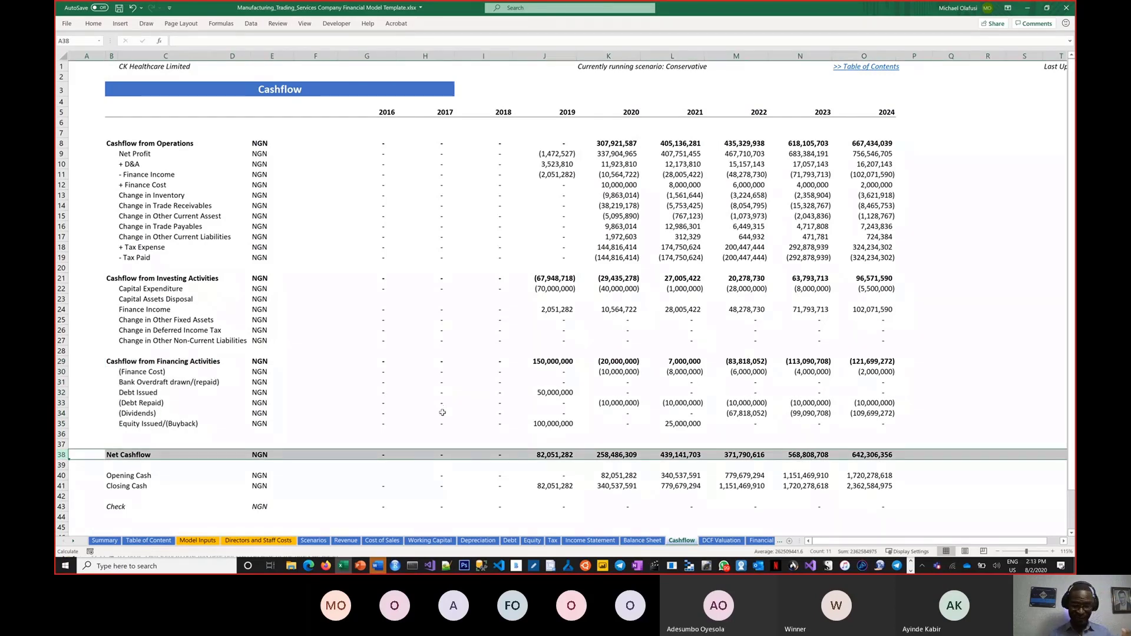
Step: Trace the 2021 Closing Cash in L41, then group the Income Statement, Balance Sheet and Cashflow sheets
{"action": "left_click", "coordinate": [651, 488]}
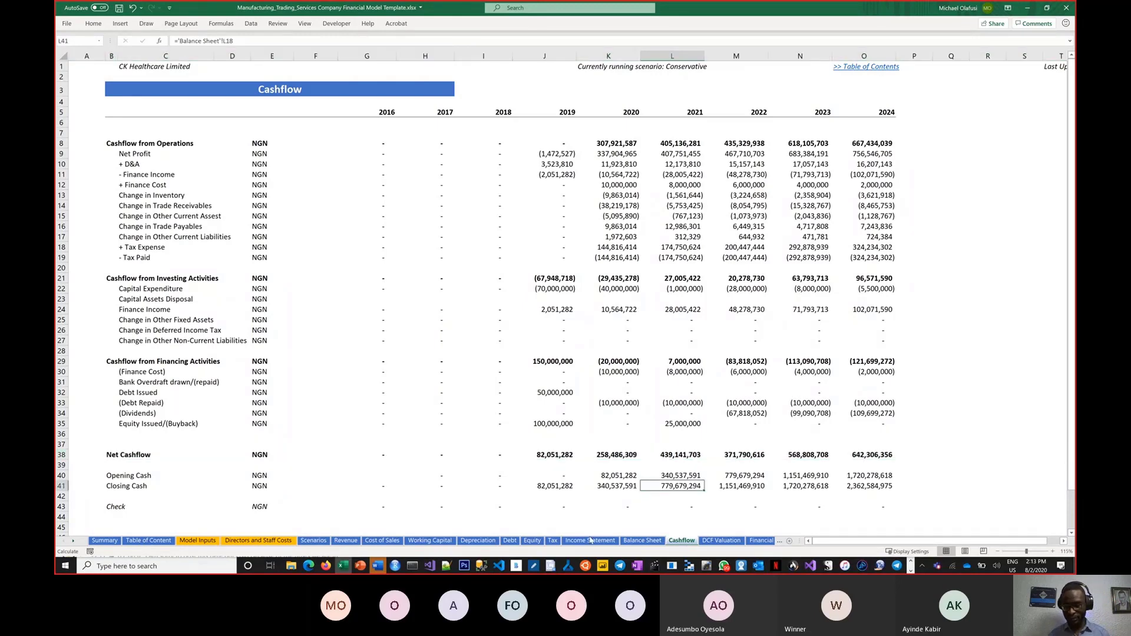
{"action": "left_click", "coordinate": [591, 540]}
{"action": "left_click", "coordinate": [684, 540], "text": "shift"}
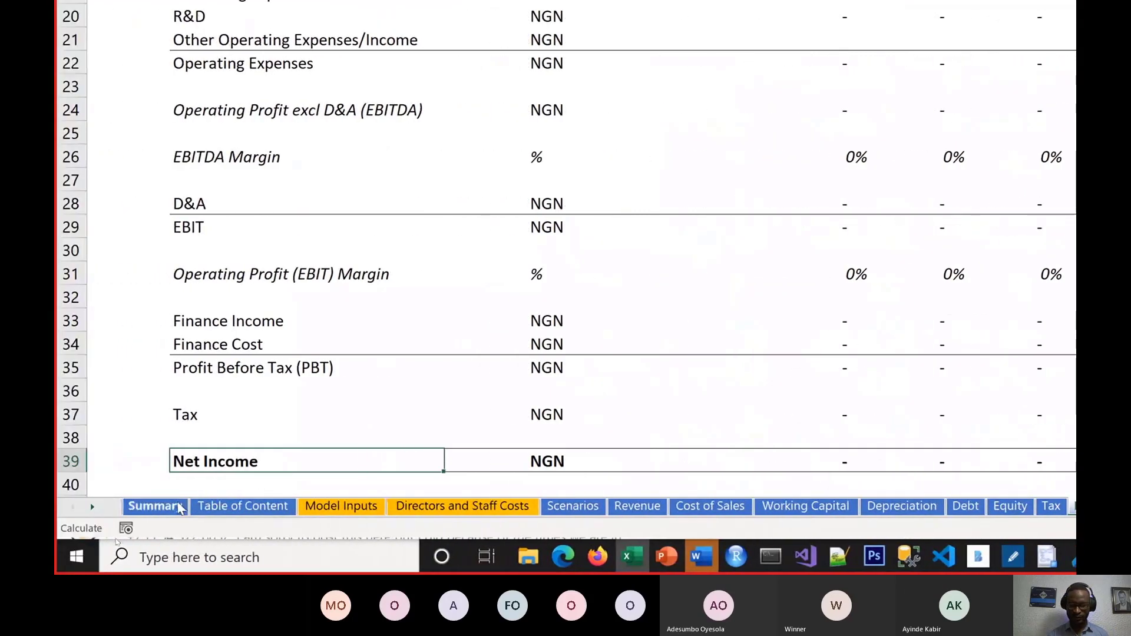
Step: Show the top of the Scenarios sheet, then page the taskbar icons toward Notepad
{"action": "left_click", "coordinate": [579, 511]}
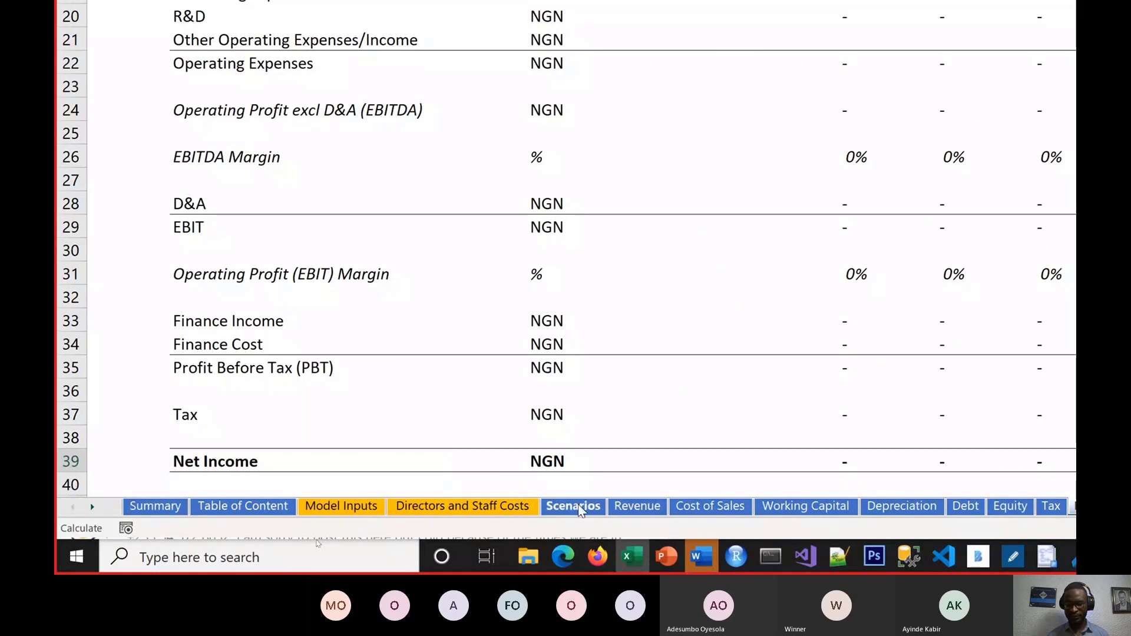
{"action": "scroll", "coordinate": [406, 59], "scroll_direction": "up", "scroll_amount": 1}
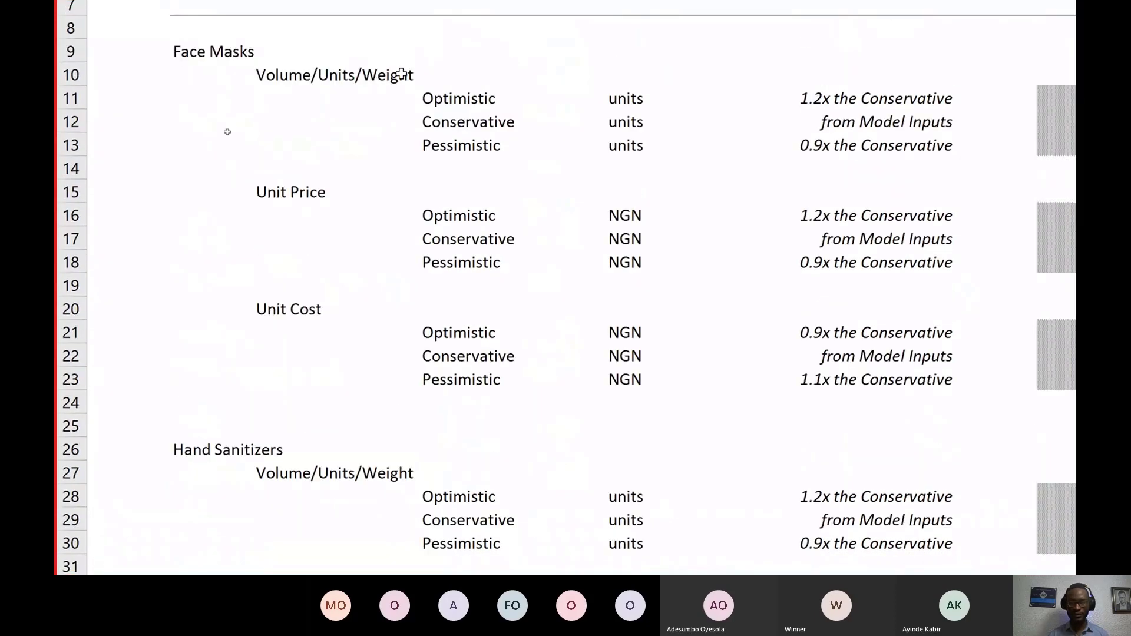
{"action": "scroll", "coordinate": [227, 132], "scroll_direction": "up", "scroll_amount": 2}
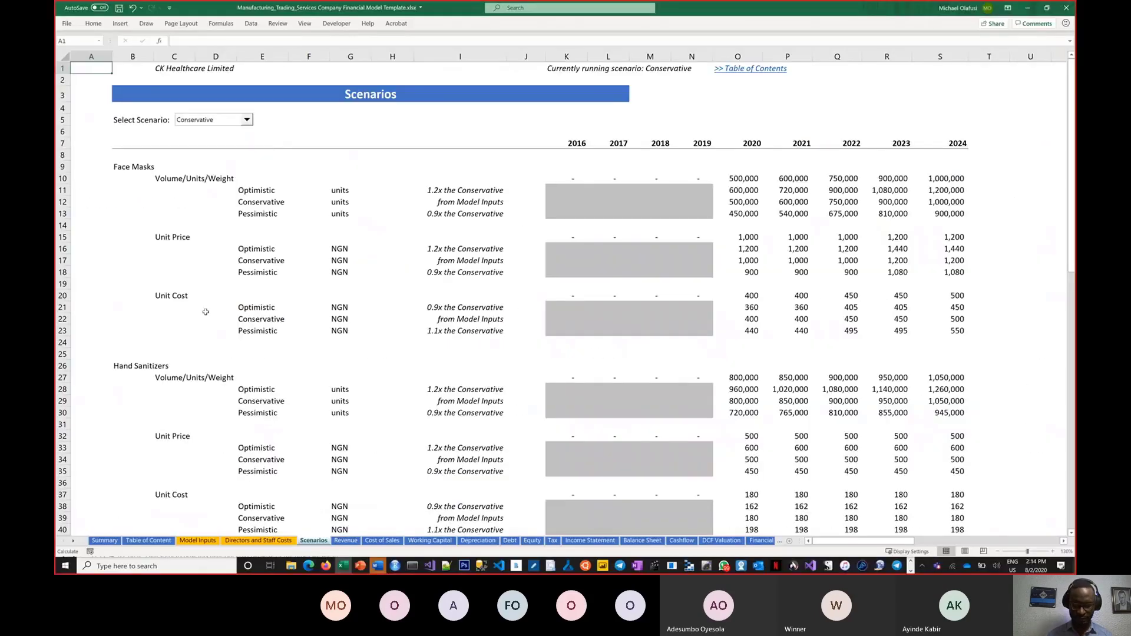
{"action": "left_click", "coordinate": [910, 570]}
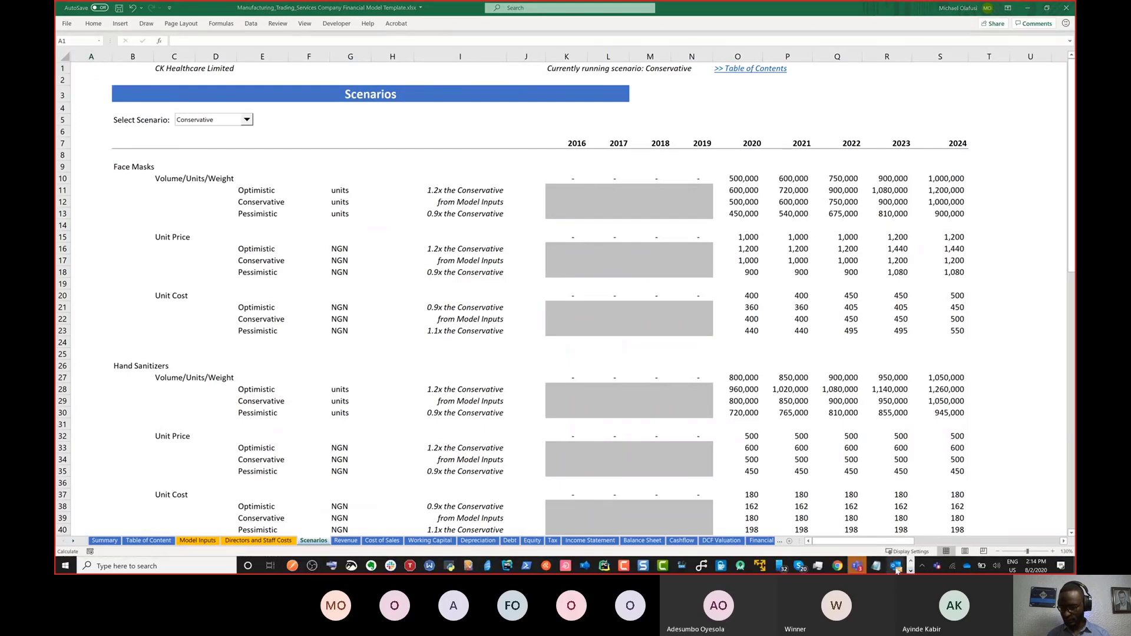
{"action": "mouse_move", "coordinate": [877, 567]}
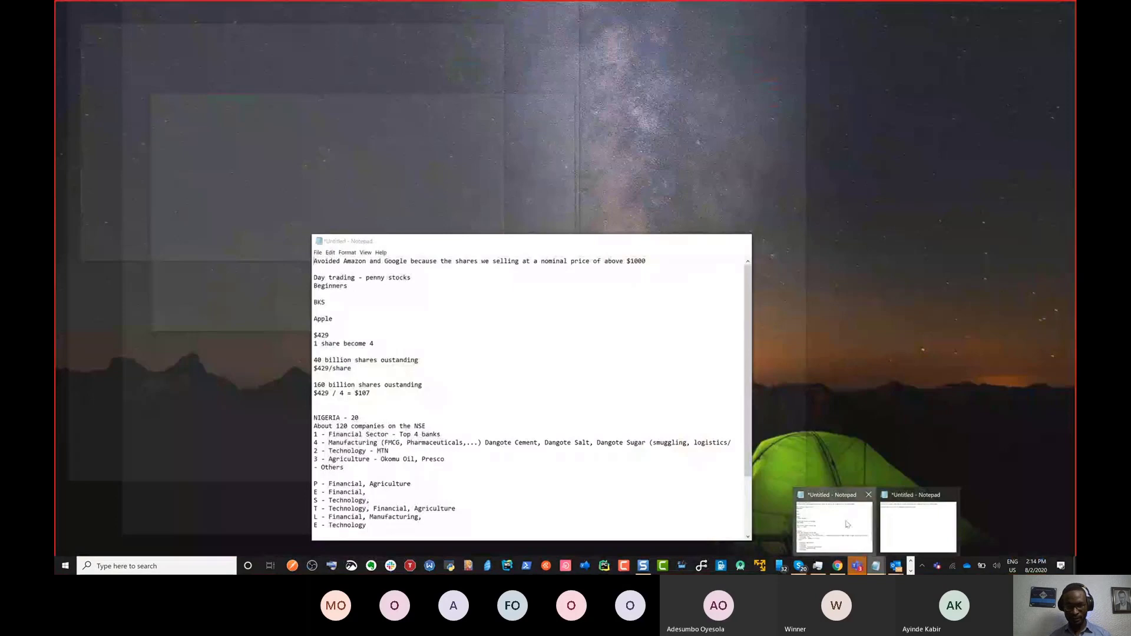
Step: Bring the Notepad note forward and delete all of its existing text
{"action": "left_click", "coordinate": [846, 523]}
{"action": "mouse_move", "coordinate": [876, 566]}
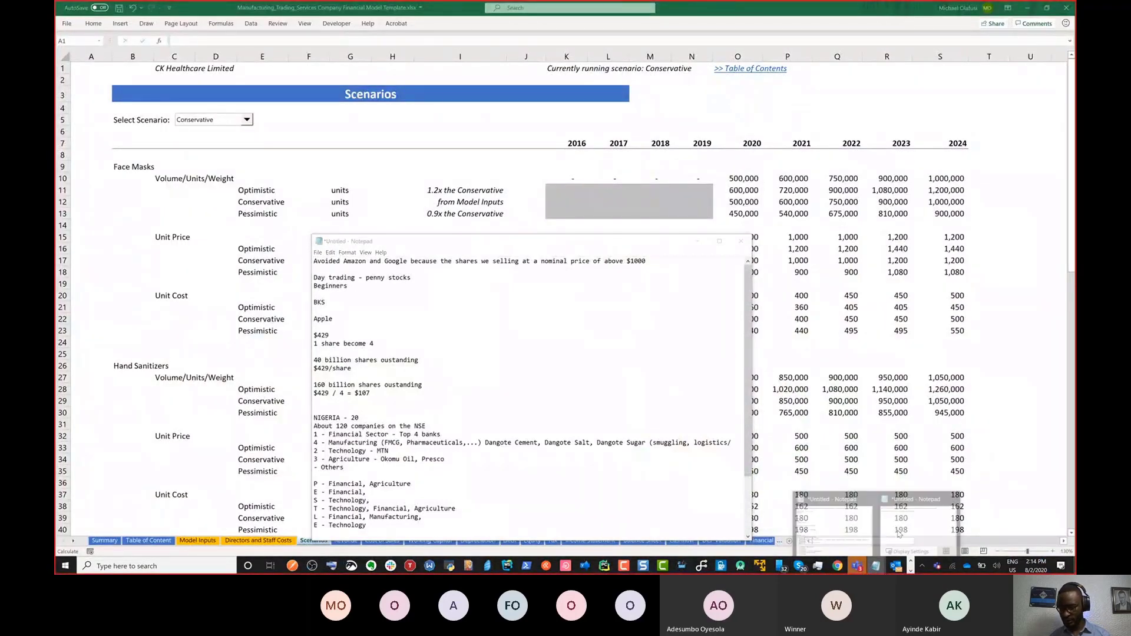
{"action": "left_click", "coordinate": [890, 529]}
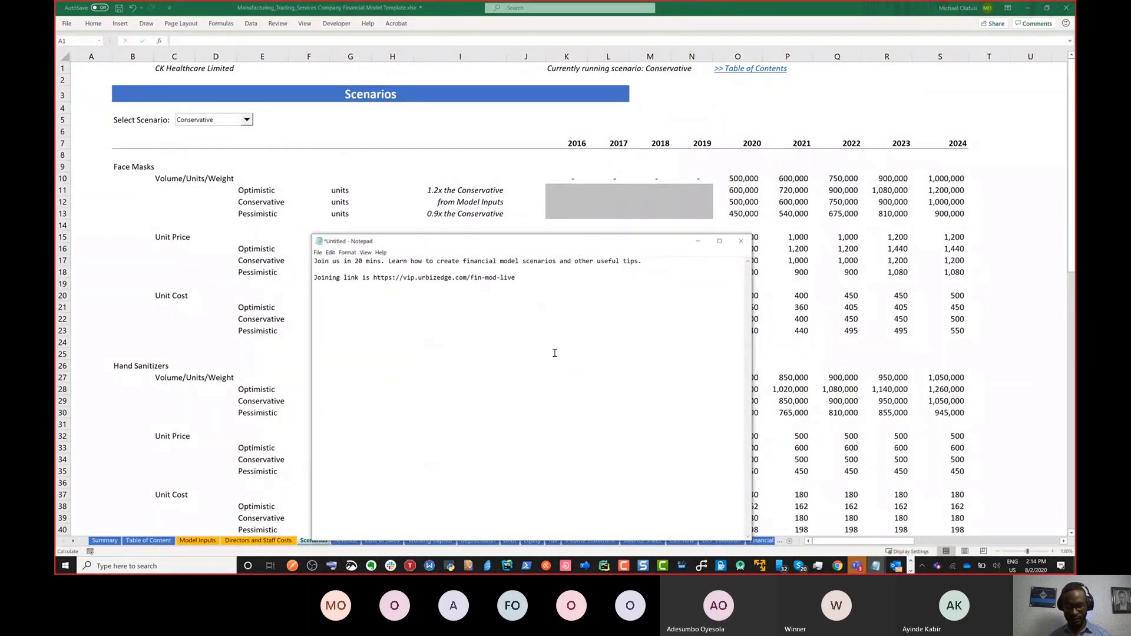
{"action": "key", "text": "ctrl+a"}
{"action": "key", "text": "BackSpace"}
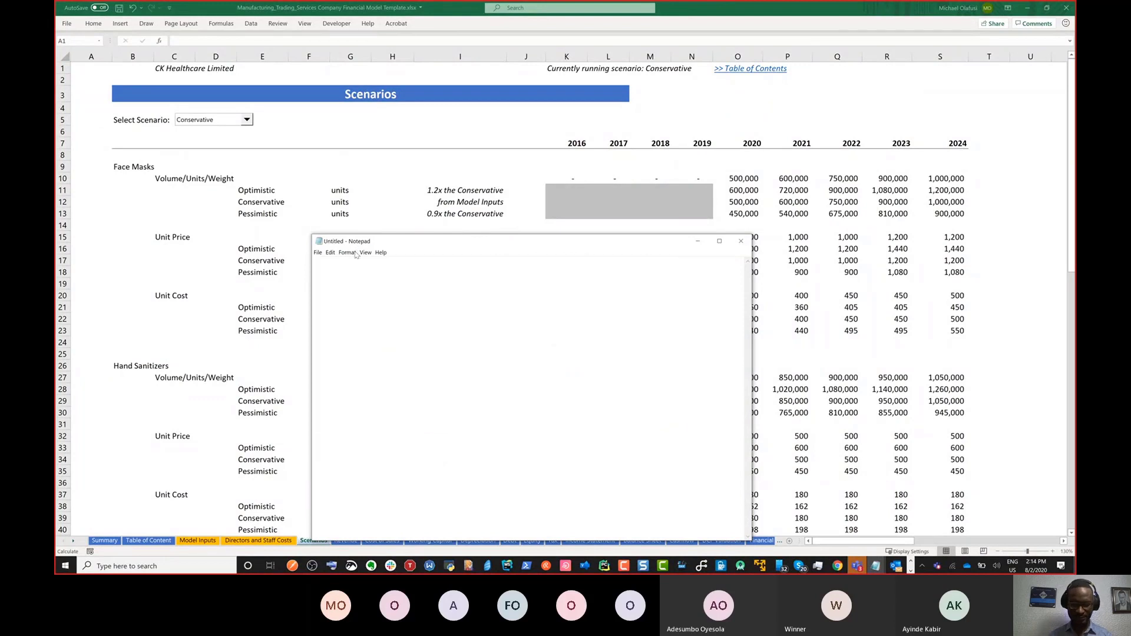
Step: Set the note's font to Consolas at size 28
{"action": "left_click", "coordinate": [347, 253]}
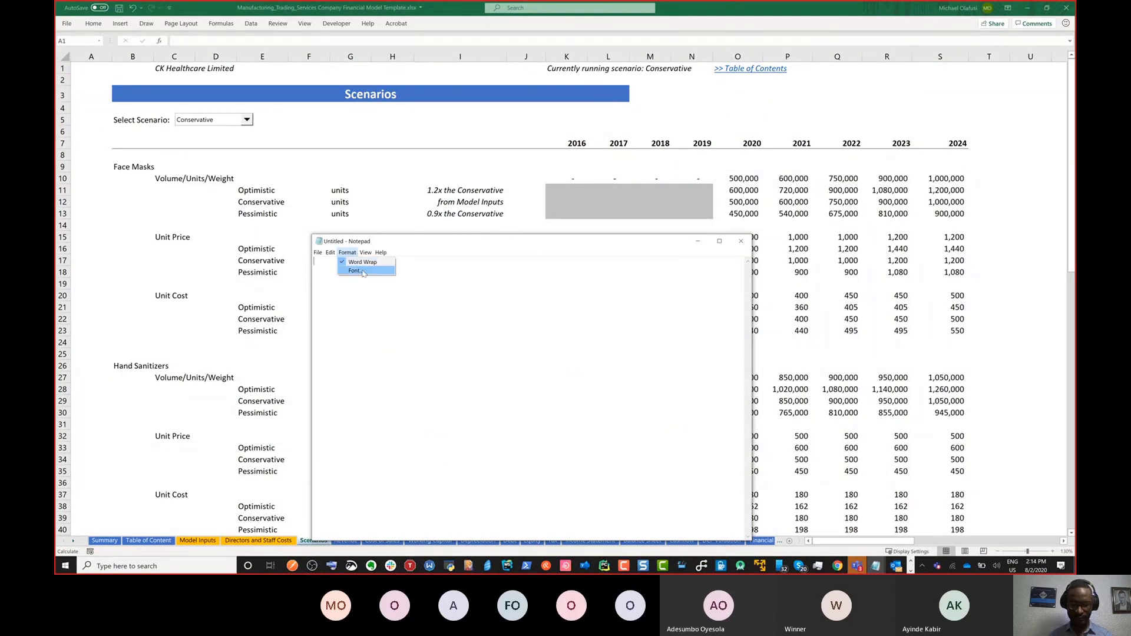
{"action": "left_click", "coordinate": [356, 271]}
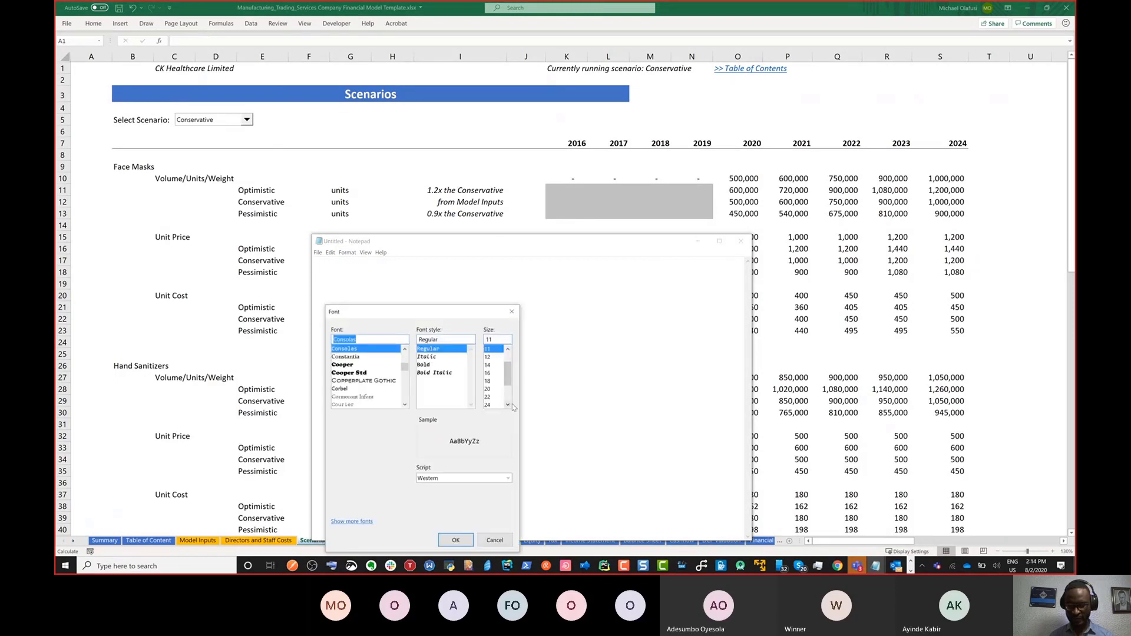
{"action": "left_click", "coordinate": [507, 404]}
{"action": "left_click", "coordinate": [488, 405]}
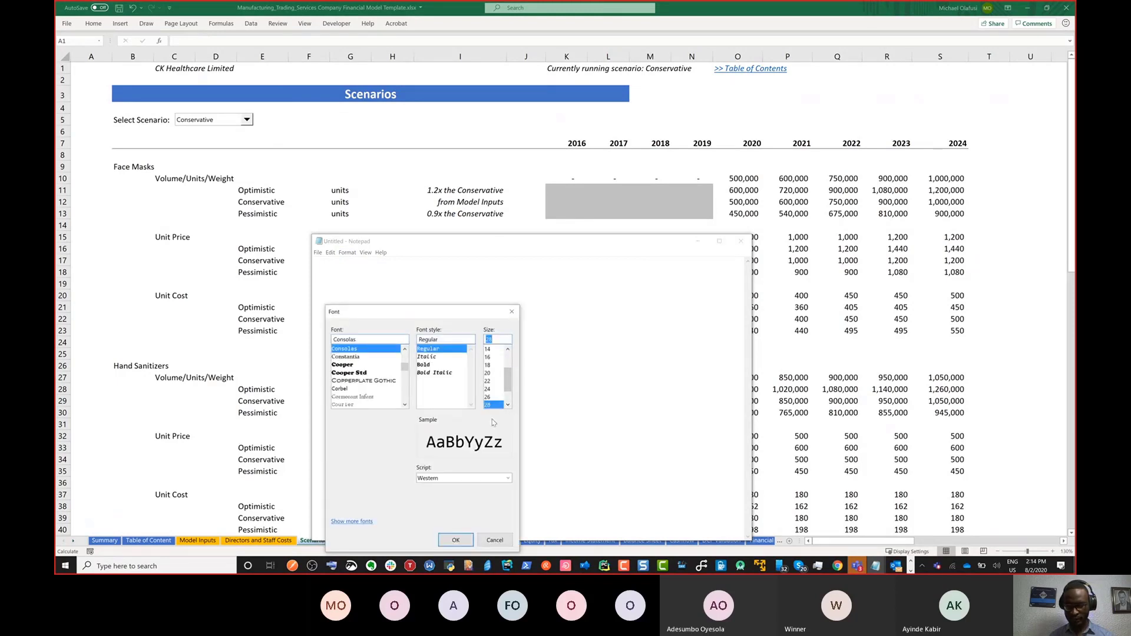
{"action": "left_click", "coordinate": [455, 540]}
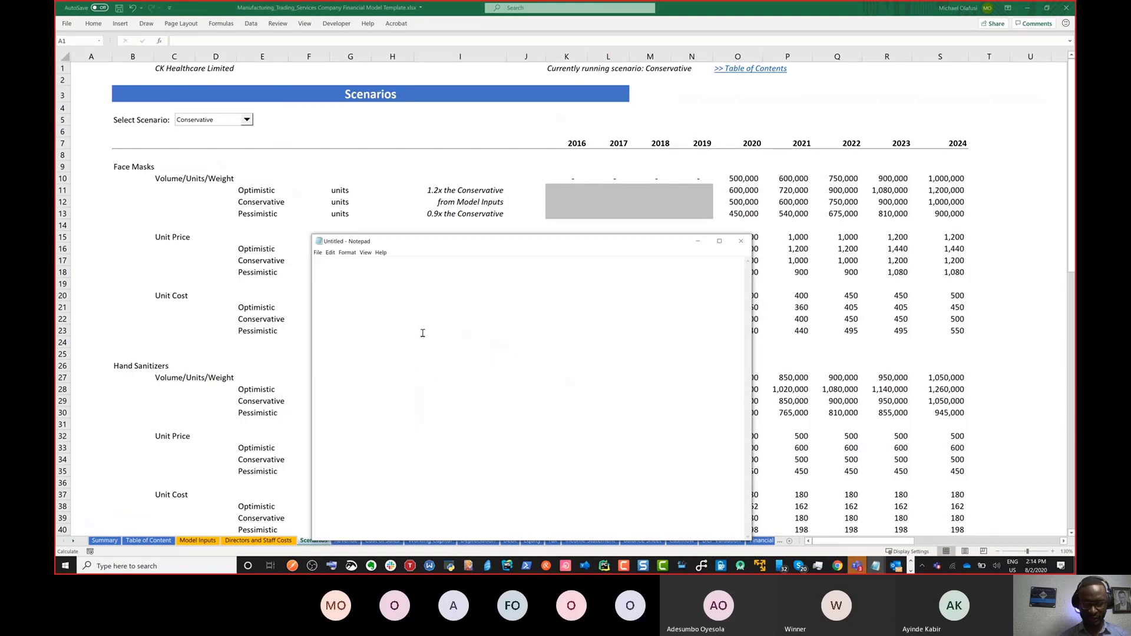
Step: Write the heading 'Today's Agenda - Scenario building (Financial Model)' and begin an 'Applicable to Project' line
{"action": "type", "text": "T"}
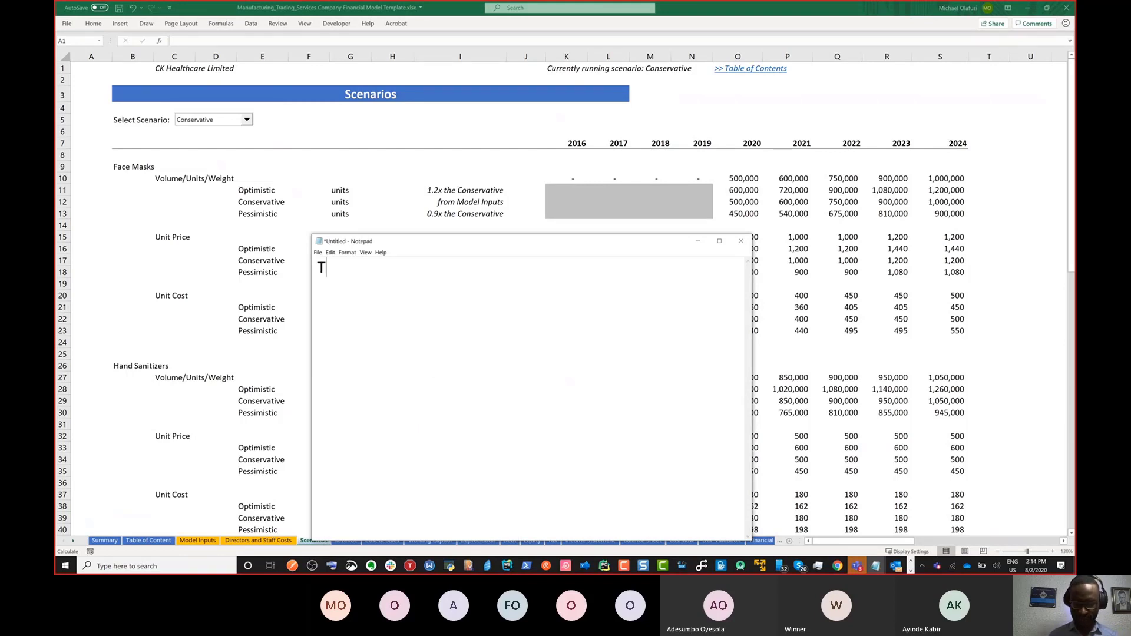
{"action": "type", "text": "oday's Agenda"}
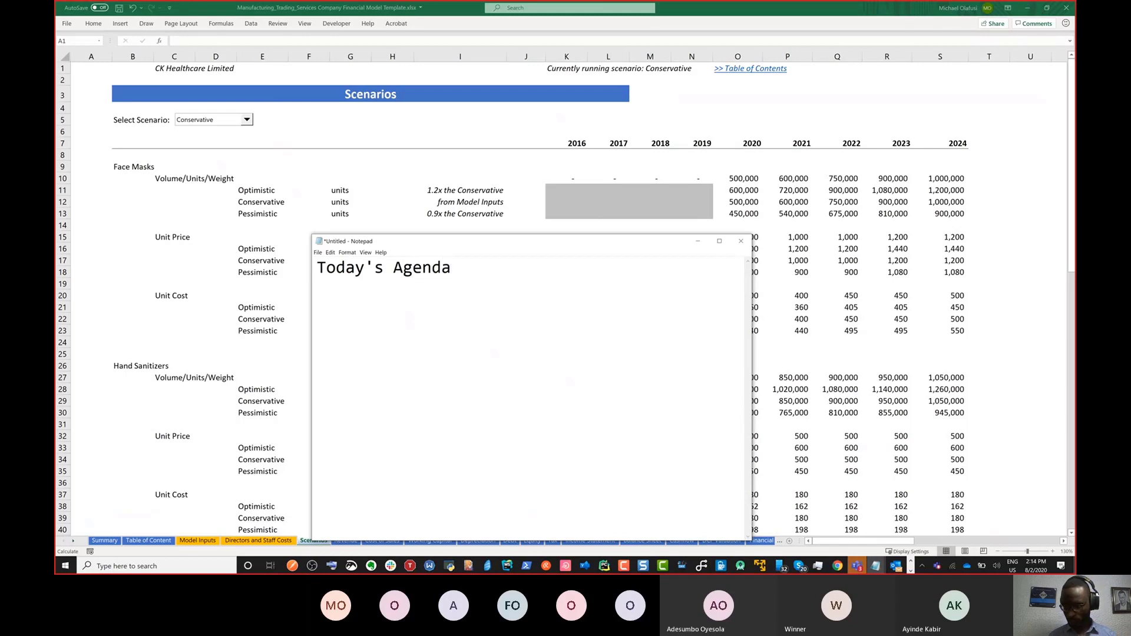
{"action": "type", "text": " - "}
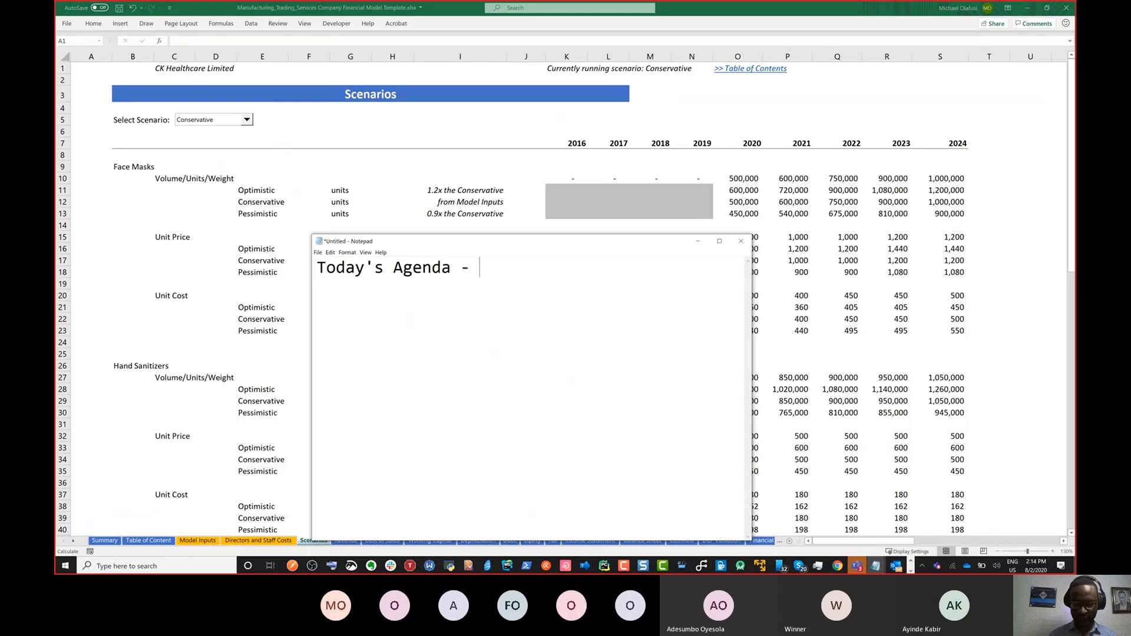
{"action": "type", "text": "Scenar"}
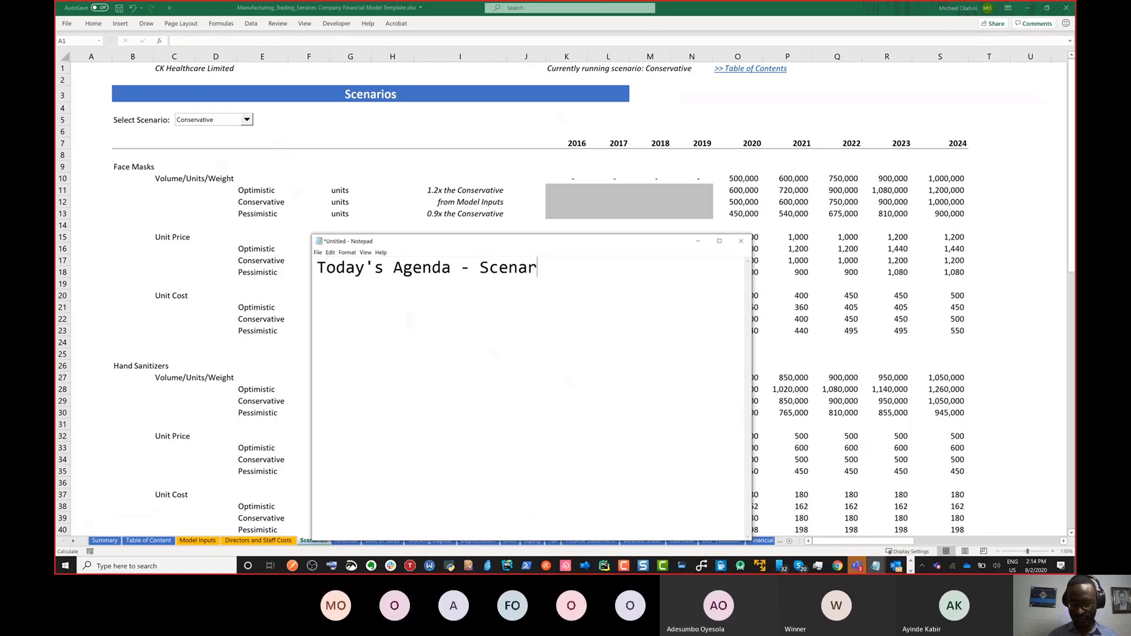
{"action": "type", "text": "io buildfin"}
{"action": "key", "text": "BackSpace"}
{"action": "key", "text": "BackSpace"}
{"action": "key", "text": "BackSpace"}
{"action": "type", "text": "ing (Financial Mode"}
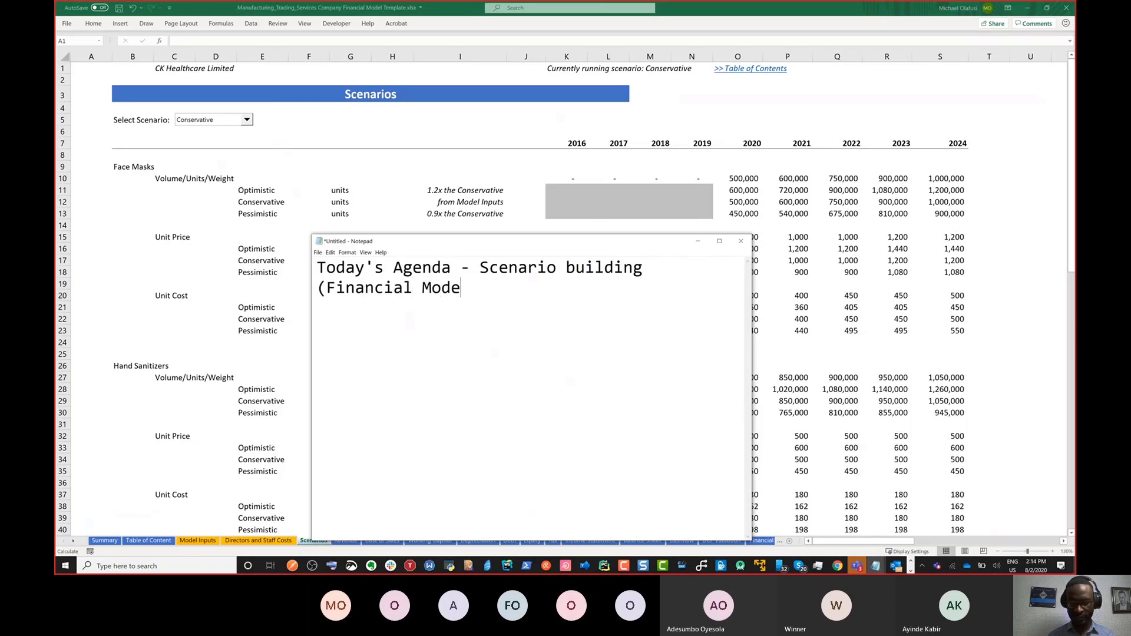
{"action": "type", "text": "l)"}
{"action": "key", "text": "Return"}
{"action": "type", "text": "Applicar"}
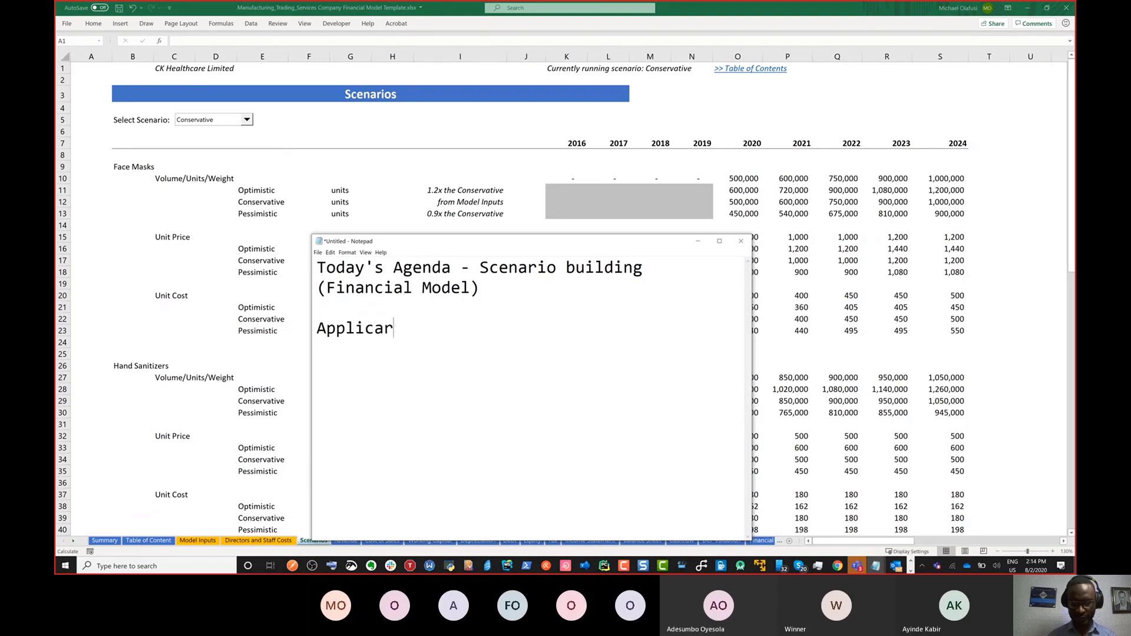
{"action": "type", "text": "ble to\":"}
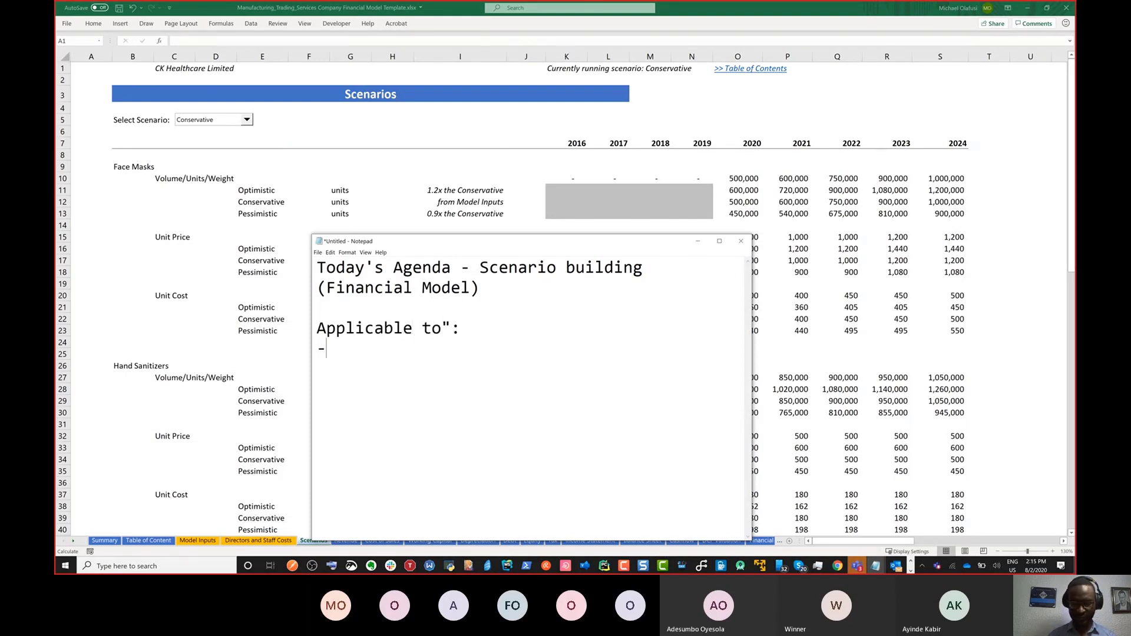
{"action": "type", "text": " Project m"}
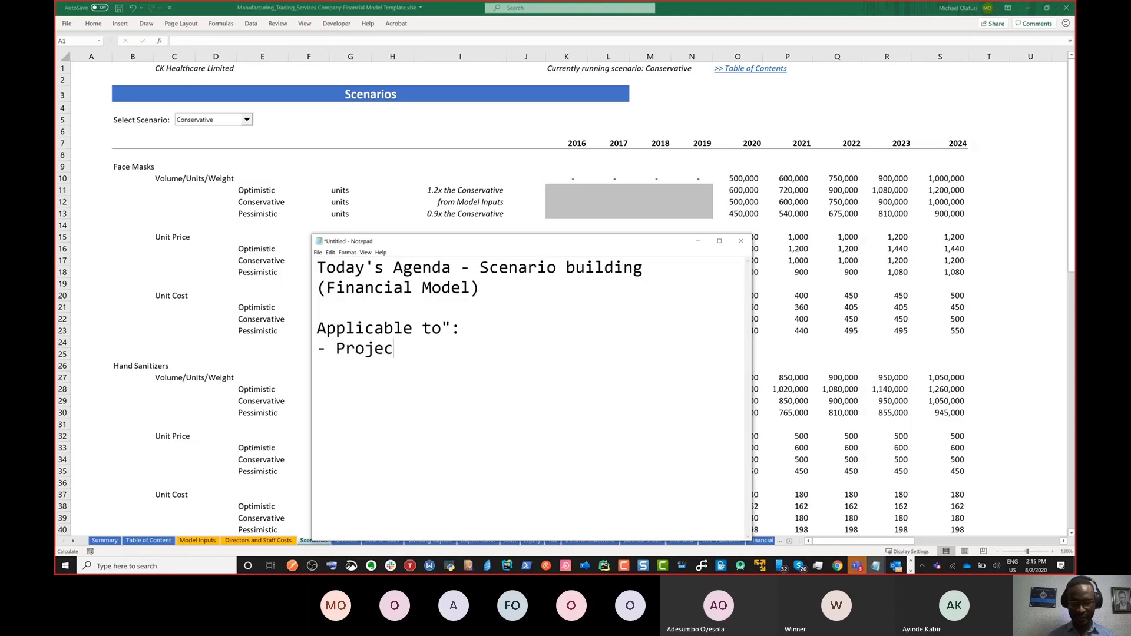
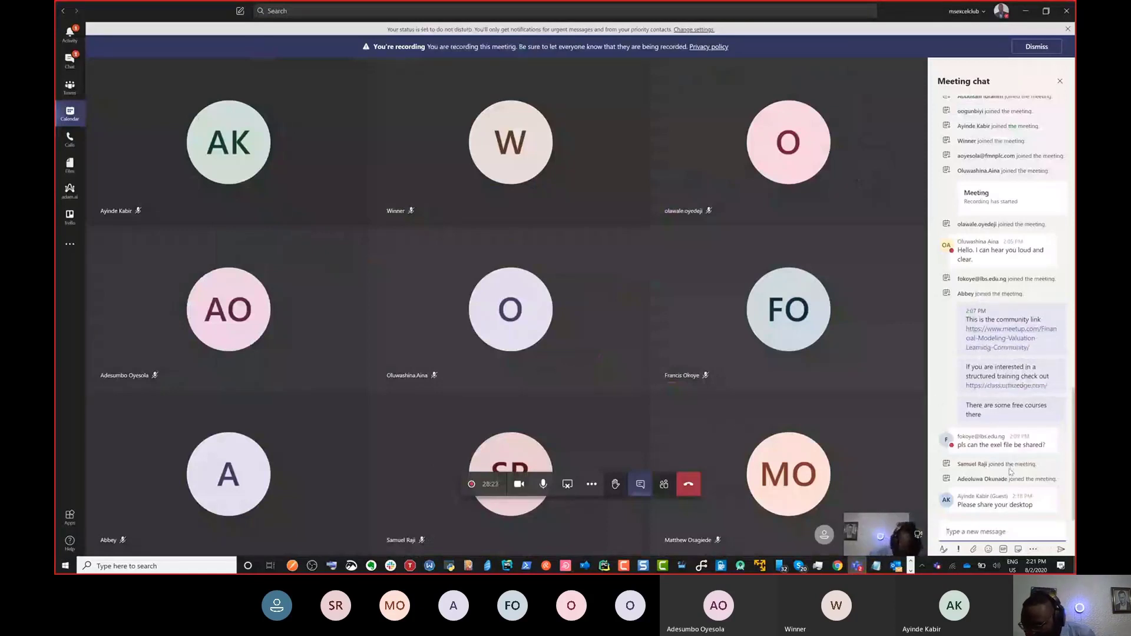
Step: Minimize the Teams meeting window so the Excel workbook and agenda notes show
{"action": "mouse_move", "coordinate": [995, 479]}
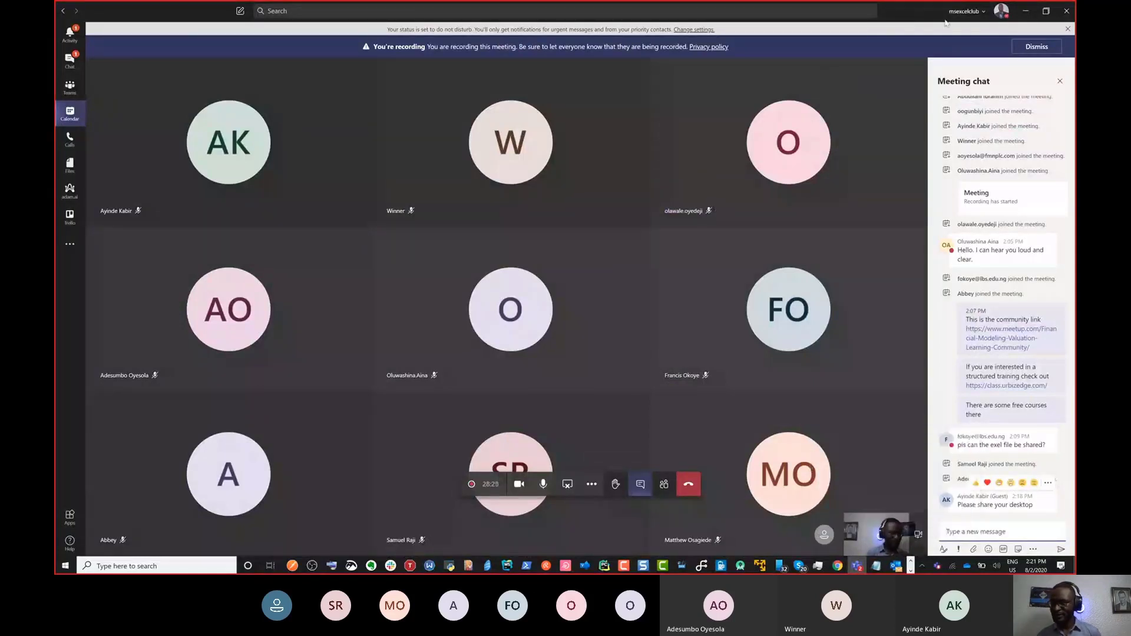
{"action": "left_click", "coordinate": [1027, 12]}
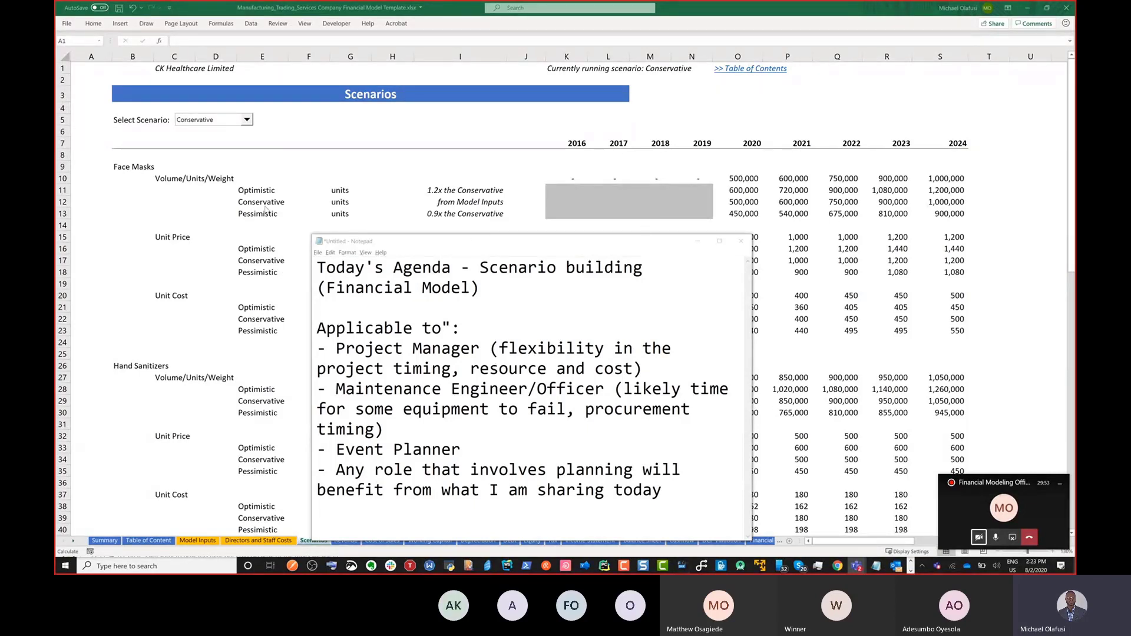
Step: Switch from the agenda notes to the blank Book2 workbook
{"action": "key", "text": "alt+Tab"}
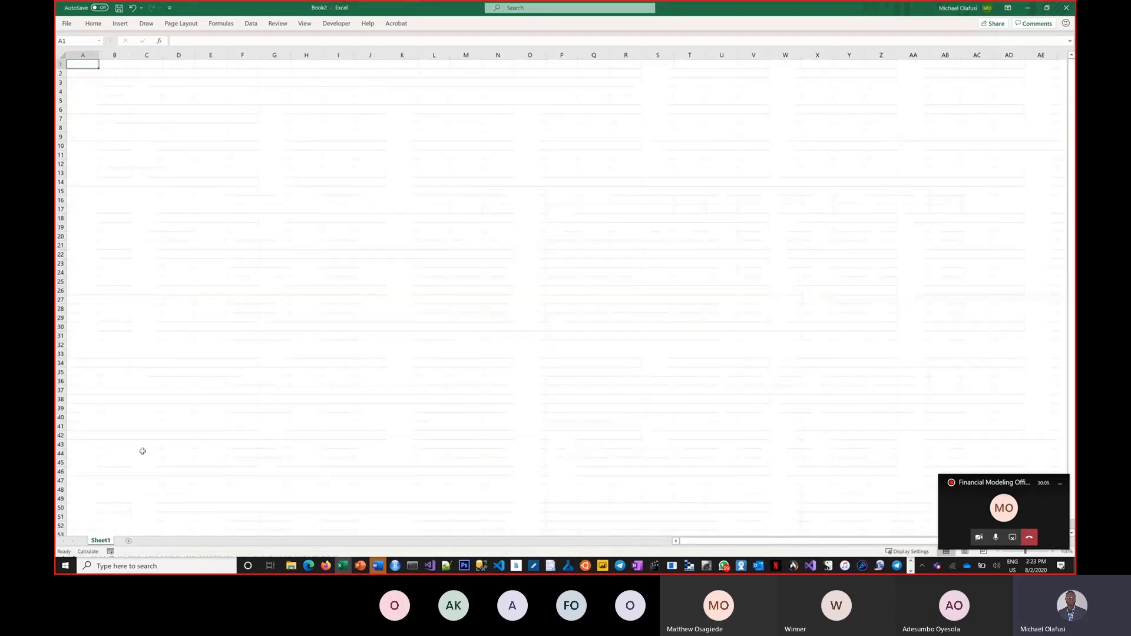
Step: Select and copy the entire Model Inputs sheet of the financial model
{"action": "key", "text": "alt+Tab"}
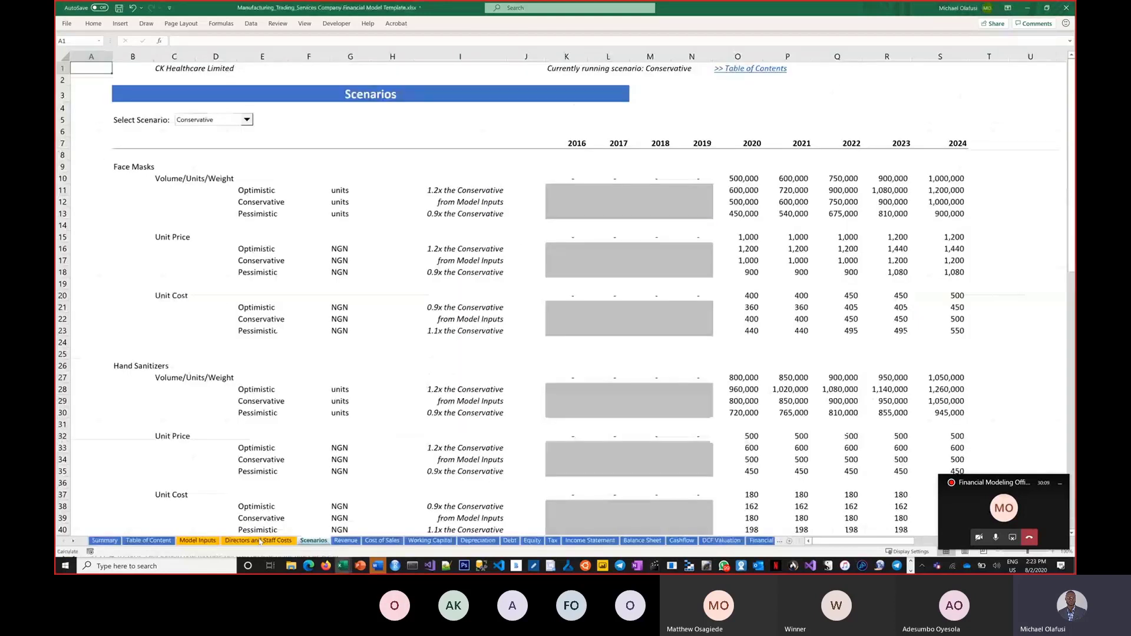
{"action": "left_click", "coordinate": [197, 540]}
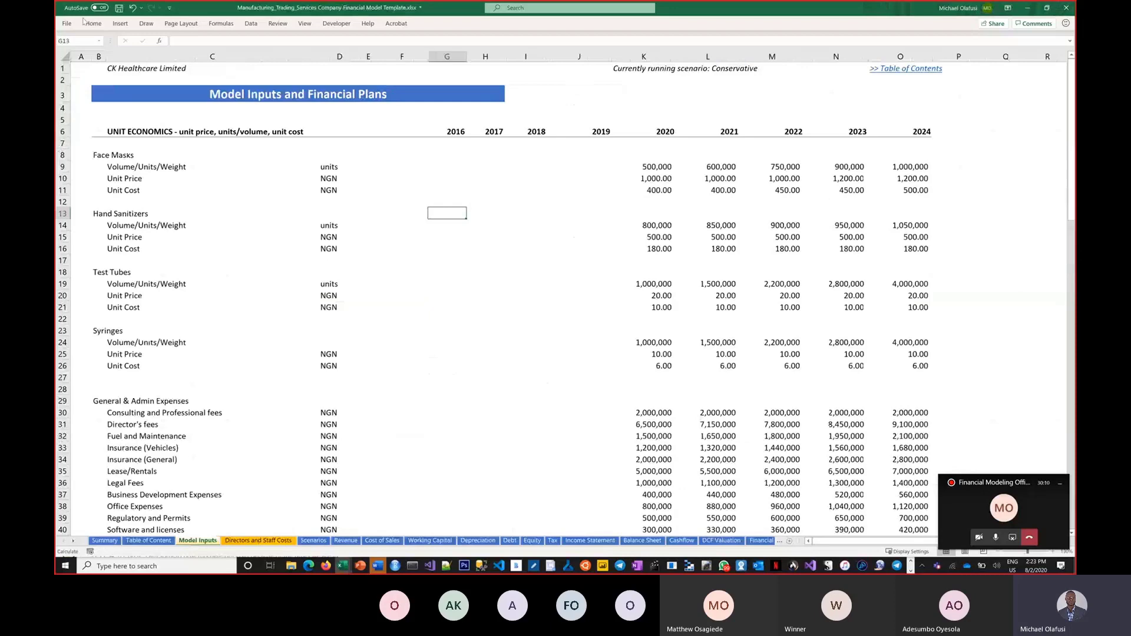
{"action": "left_click", "coordinate": [65, 56]}
{"action": "key", "text": "ctrl+c"}
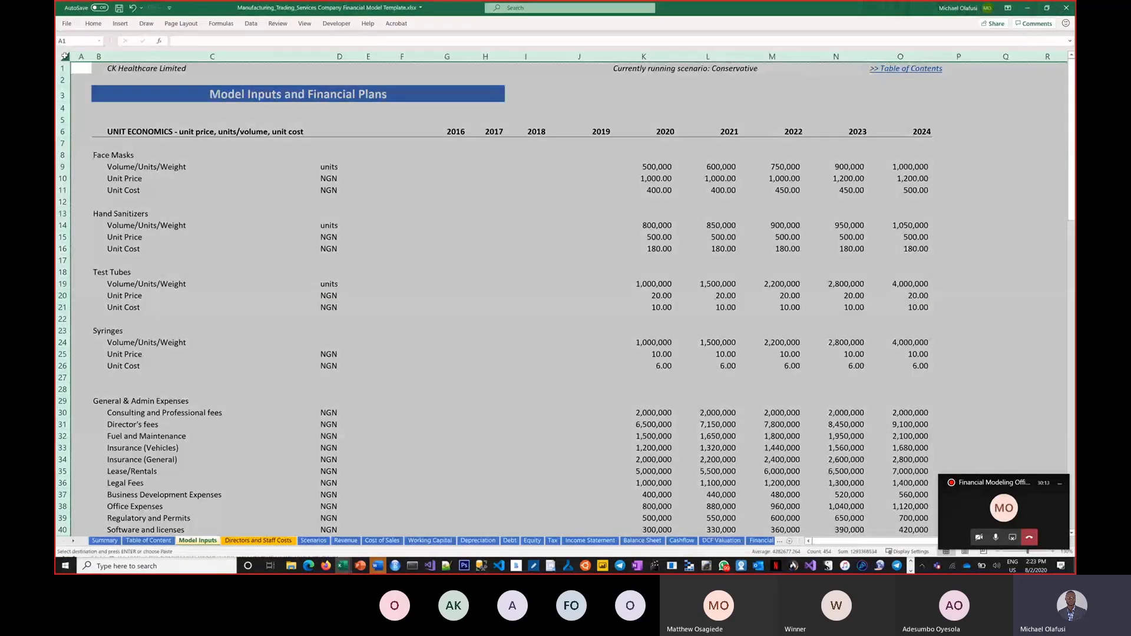
Step: Paste the sheet into Book2 at A1 and apply a paste formatting option
{"action": "key", "text": "alt+Tab"}
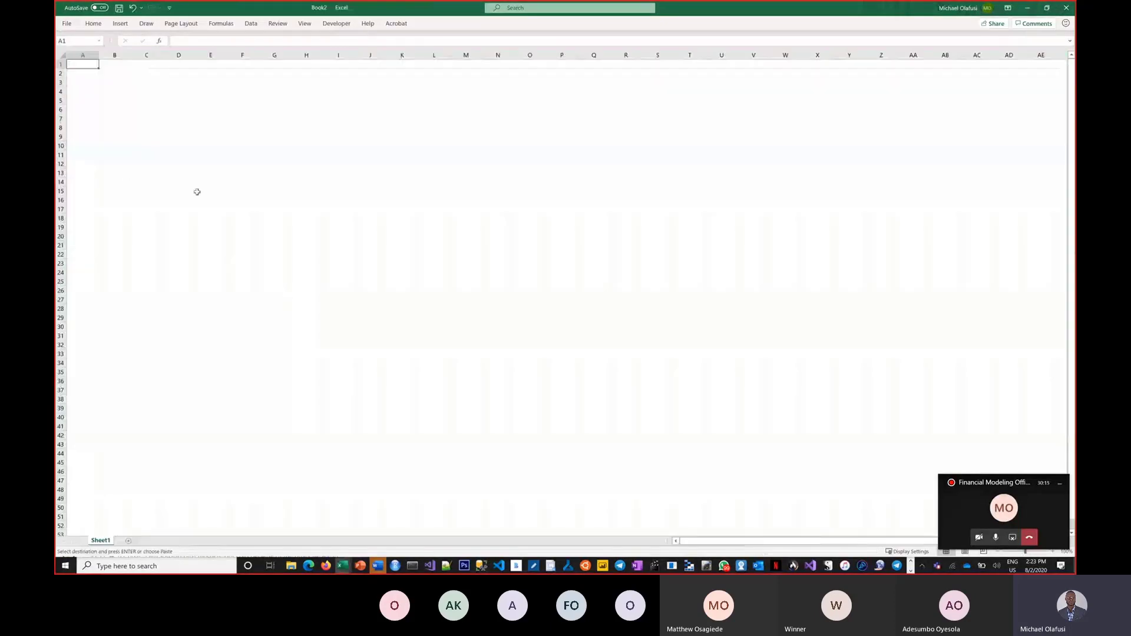
{"action": "scroll", "coordinate": [286, 225], "scroll_direction": "up", "scroll_amount": 3}
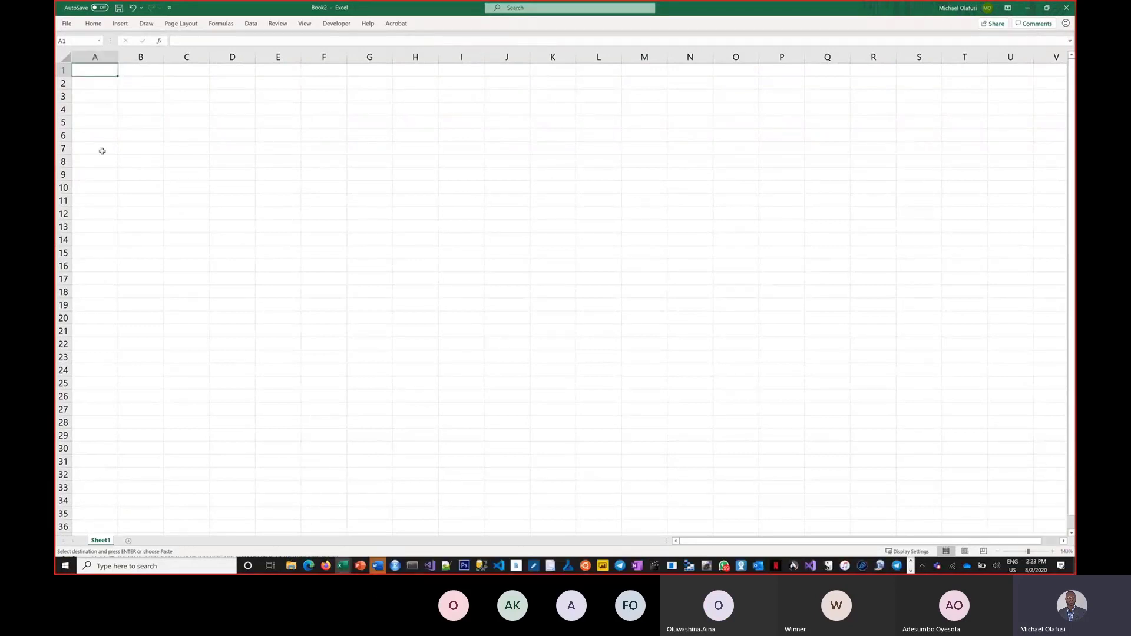
{"action": "key", "text": "ctrl+v"}
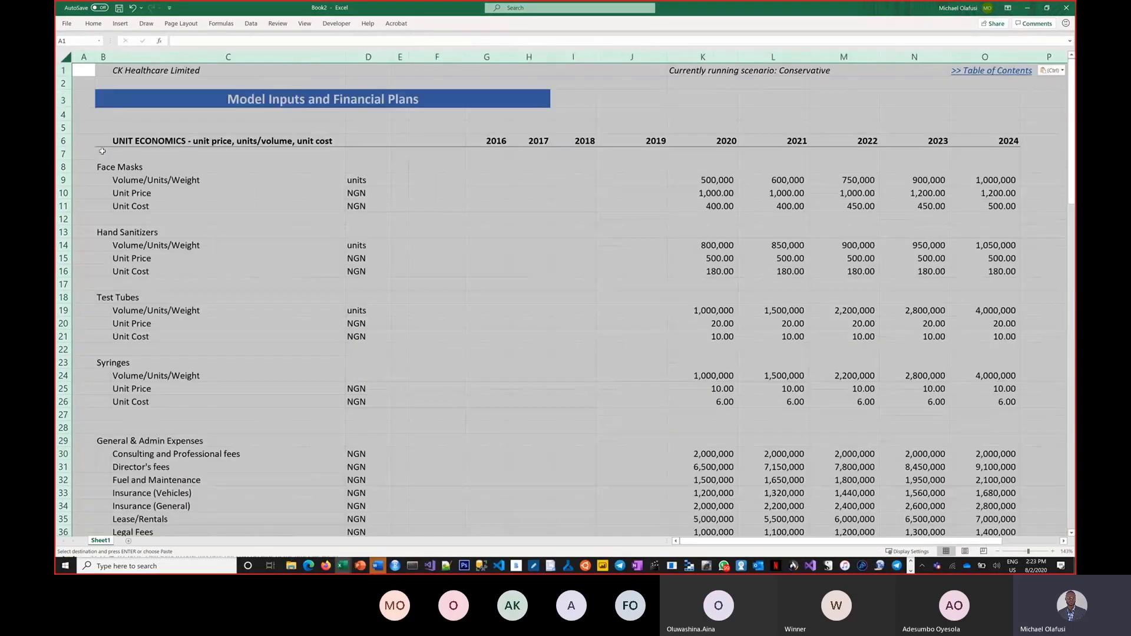
{"action": "left_click", "coordinate": [1048, 71]}
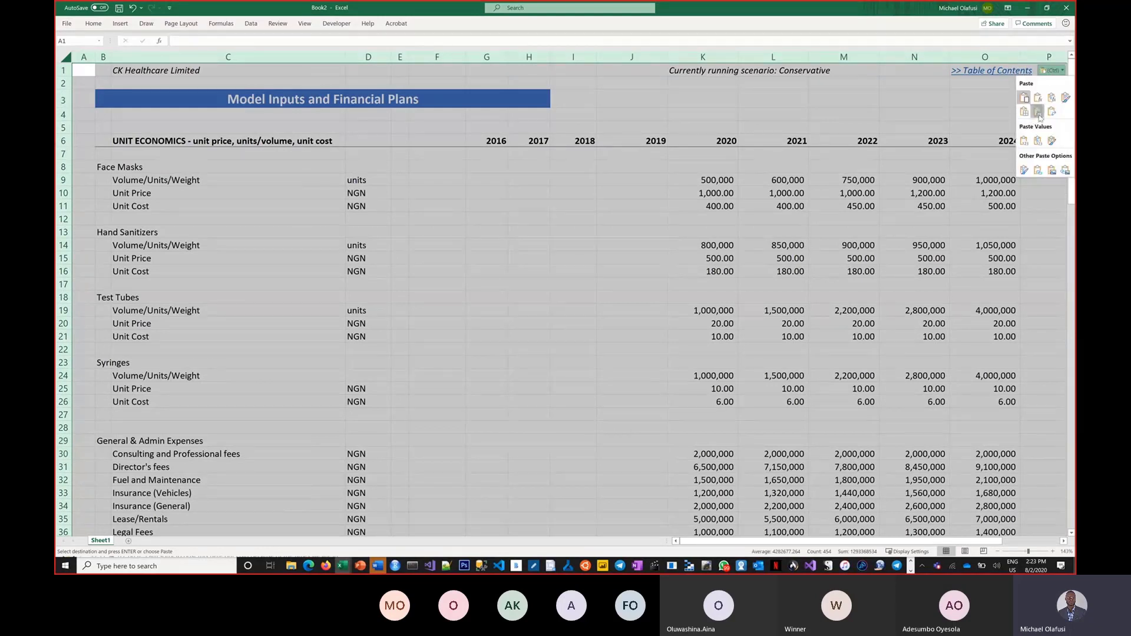
{"action": "left_click", "coordinate": [1038, 116]}
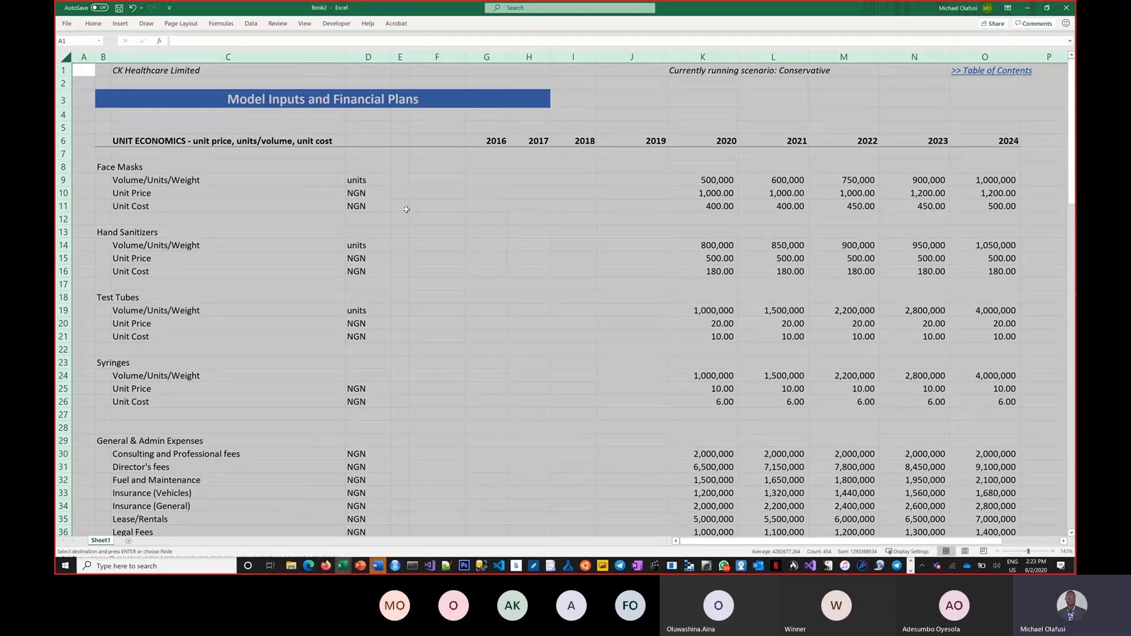
{"action": "left_click", "coordinate": [509, 208]}
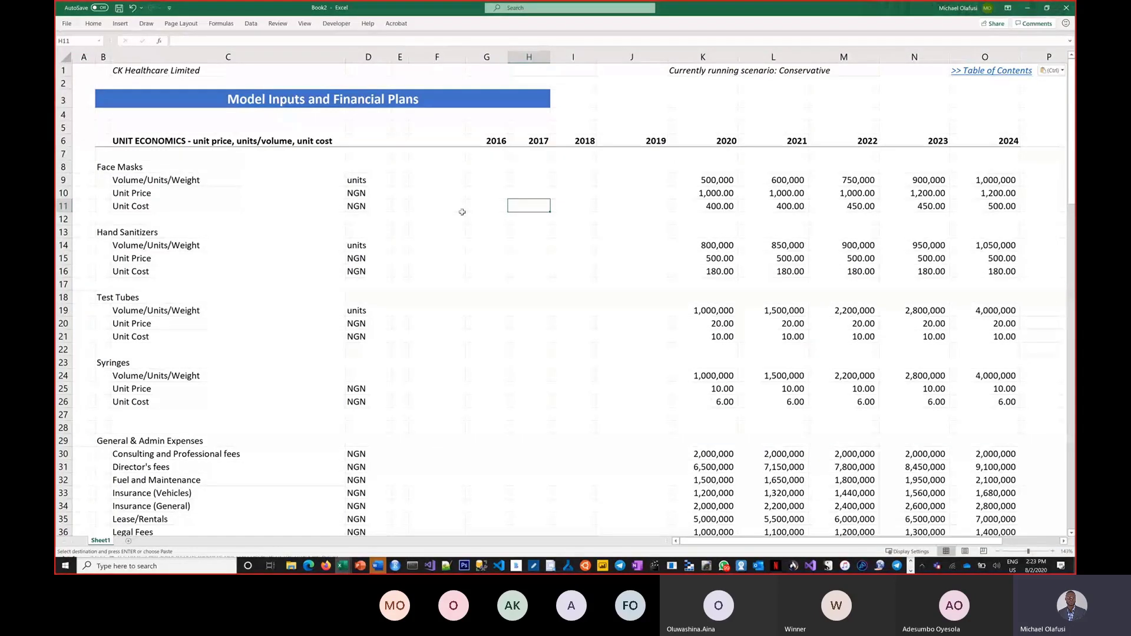
{"action": "key", "text": "ctrl"}
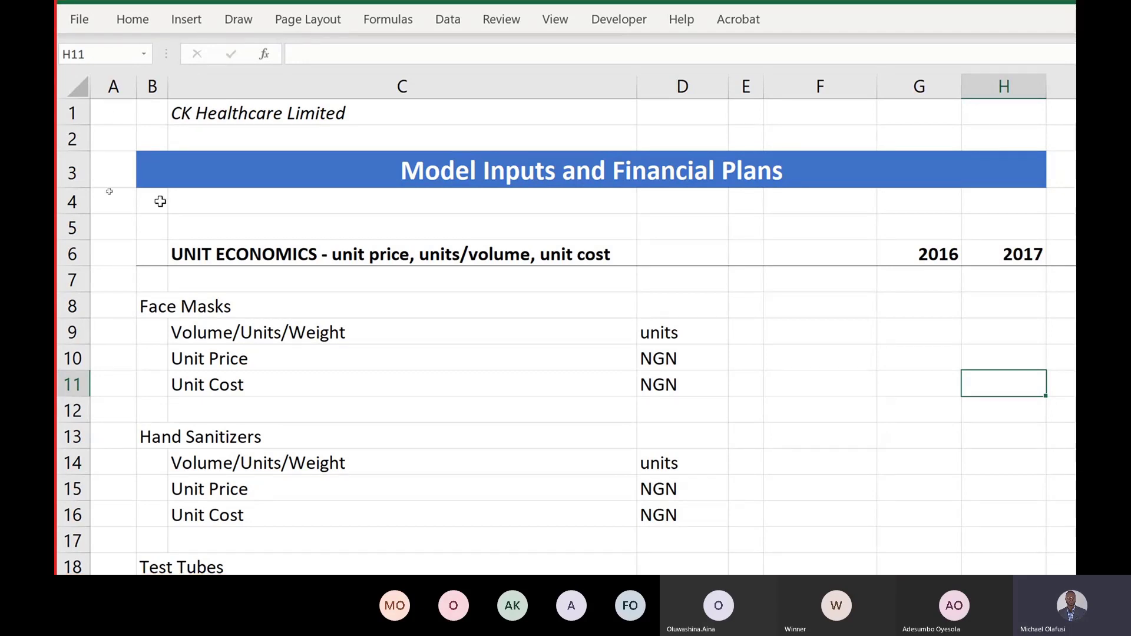
Step: Label Face Masks as Prod 1 and Hand Sanitizers as Prod 2, widening column A
{"action": "left_click", "coordinate": [129, 308]}
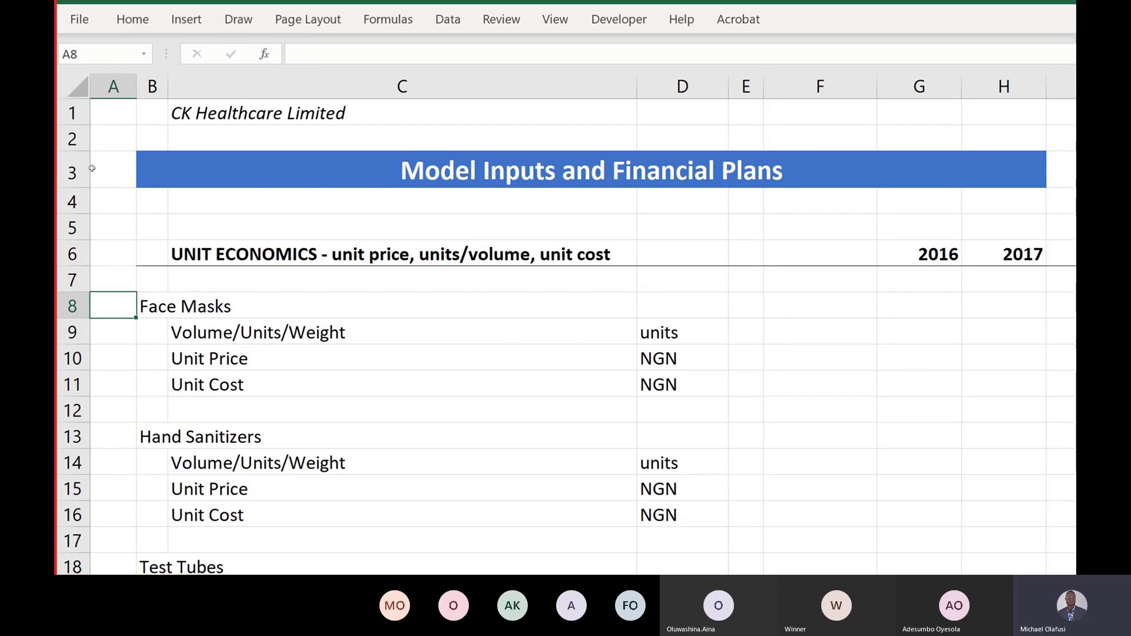
{"action": "type", "text": "Prod 1"}
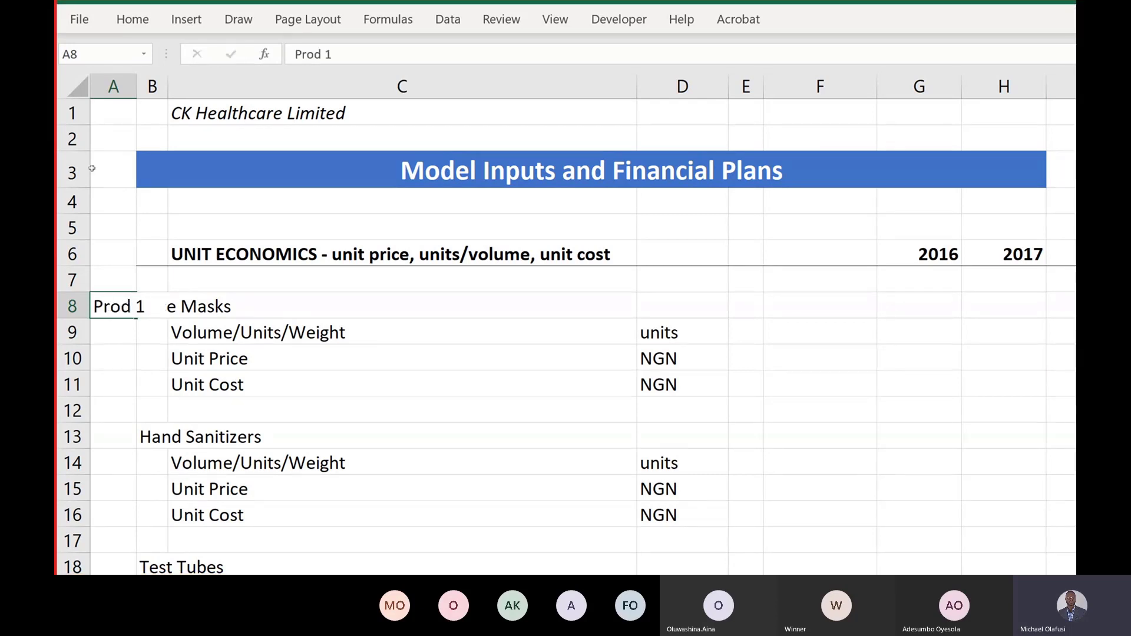
{"action": "key", "text": "Return"}
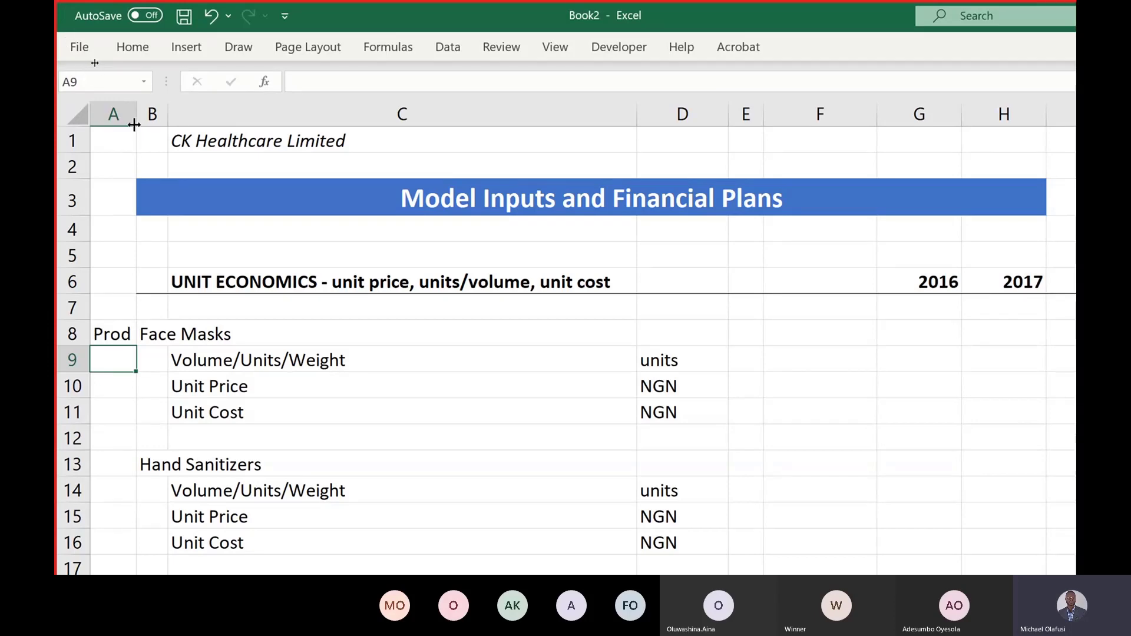
{"action": "left_click_drag", "start_coordinate": [134, 125], "coordinate": [150, 125]}
{"action": "scroll", "coordinate": [238, 274], "scroll_direction": "down", "scroll_amount": 1}
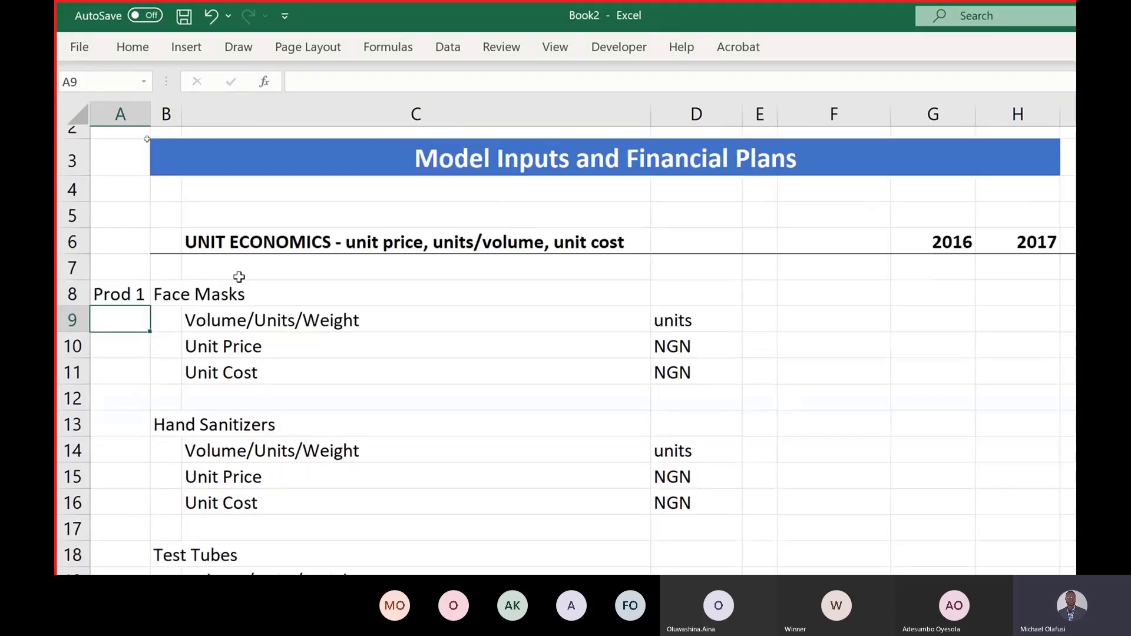
{"action": "scroll", "coordinate": [224, 286], "scroll_direction": "down", "scroll_amount": 3}
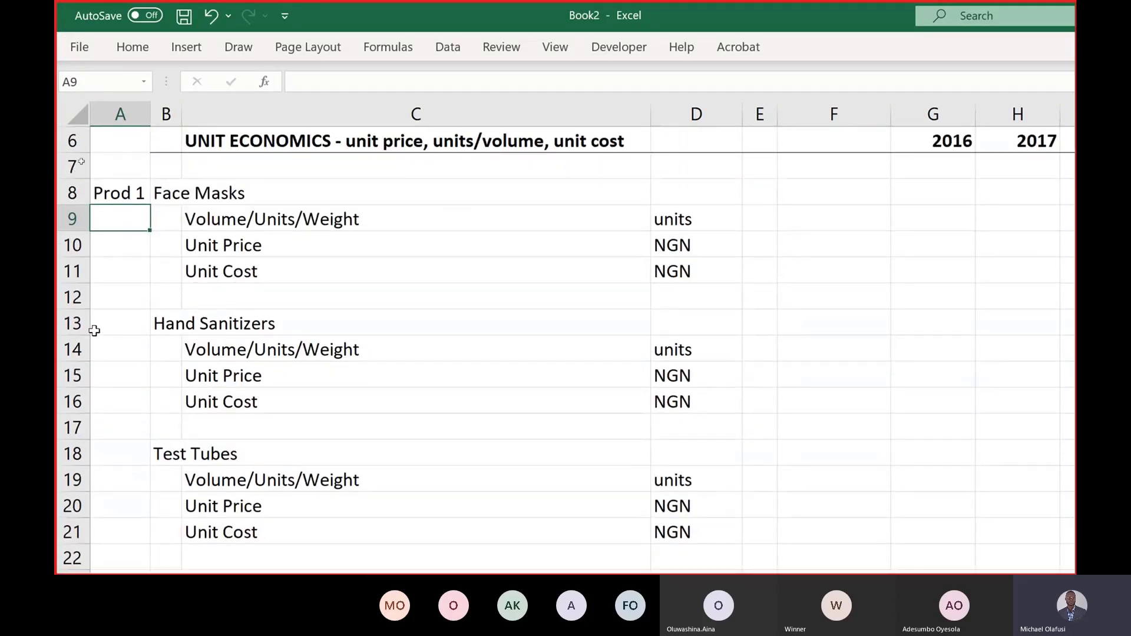
{"action": "left_click", "coordinate": [123, 328]}
{"action": "type", "text": "P"}
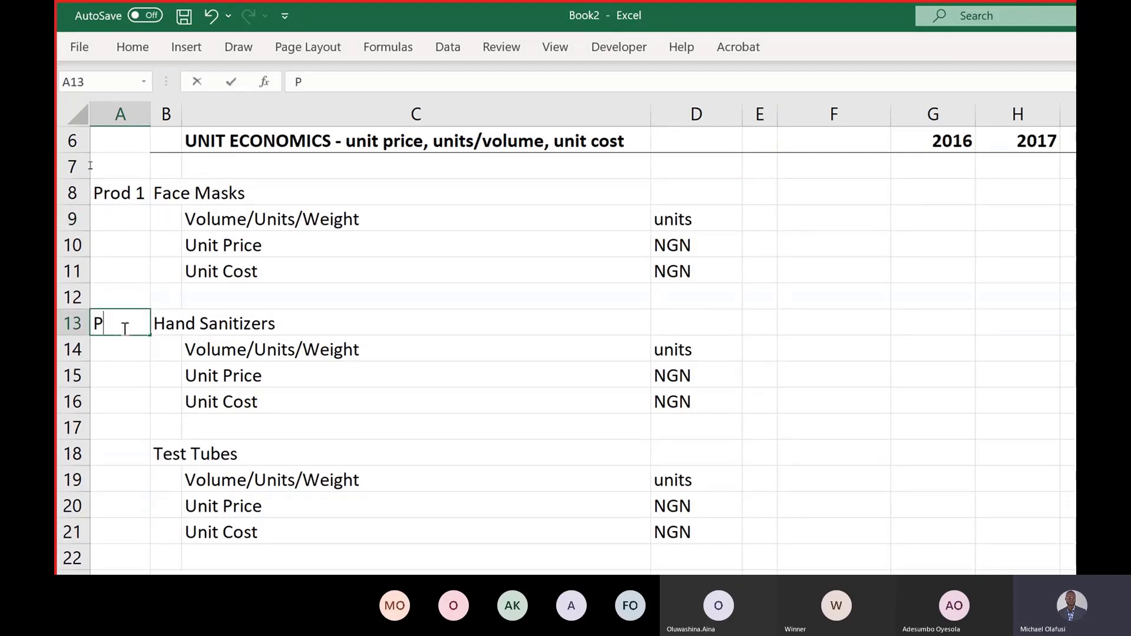
{"action": "type", "text": "rod 2"}
{"action": "key", "text": "Return"}
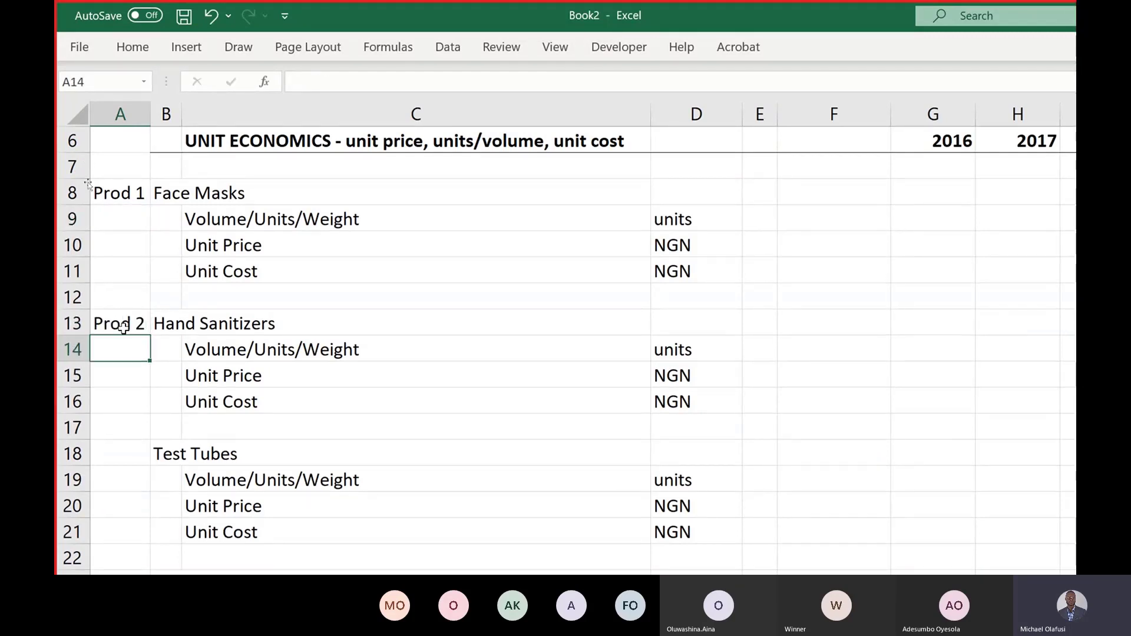
Step: Label Test Tubes as Prod 3 and Syringes as Prod 4
{"action": "left_click", "coordinate": [111, 452]}
{"action": "type", "text": "P"}
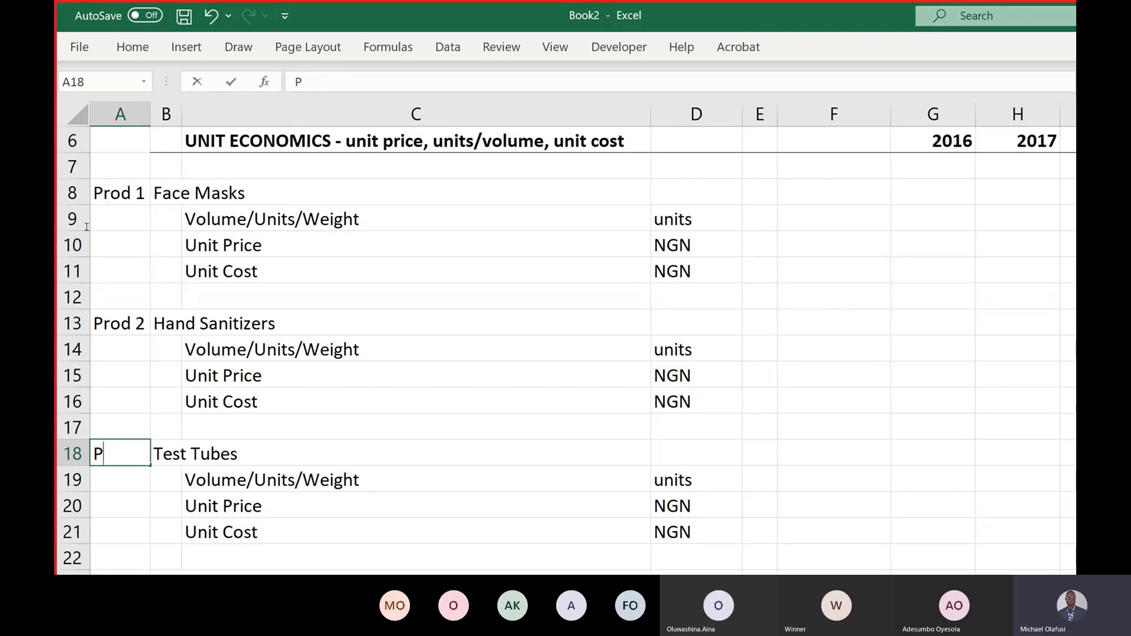
{"action": "type", "text": "rod 3"}
{"action": "key", "text": "Return"}
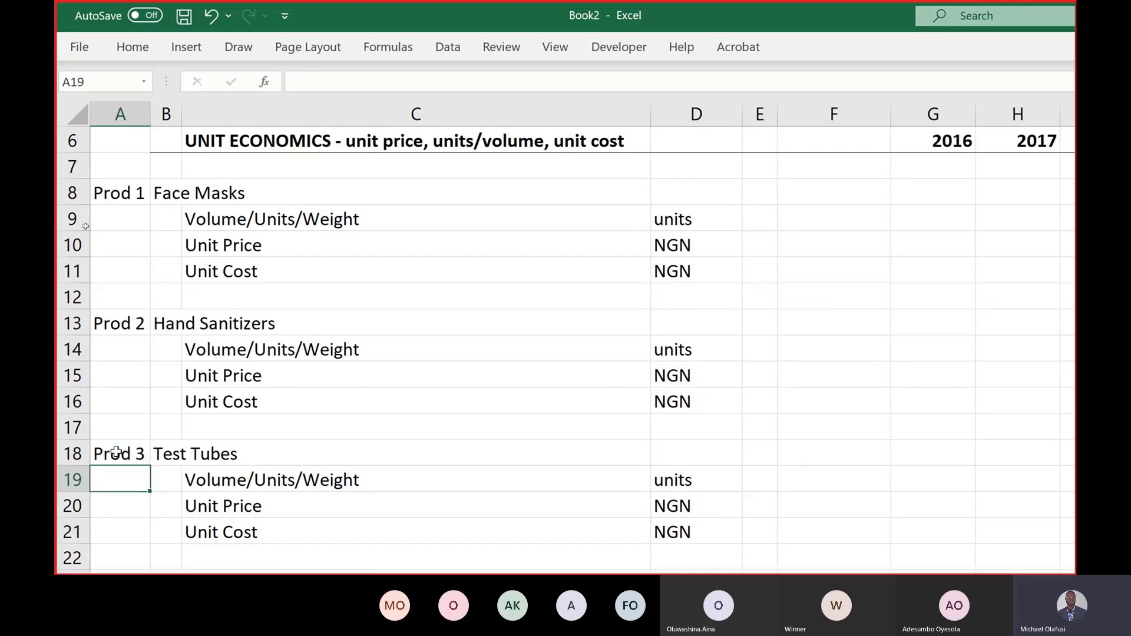
{"action": "scroll", "coordinate": [116, 452], "scroll_direction": "down", "scroll_amount": 4}
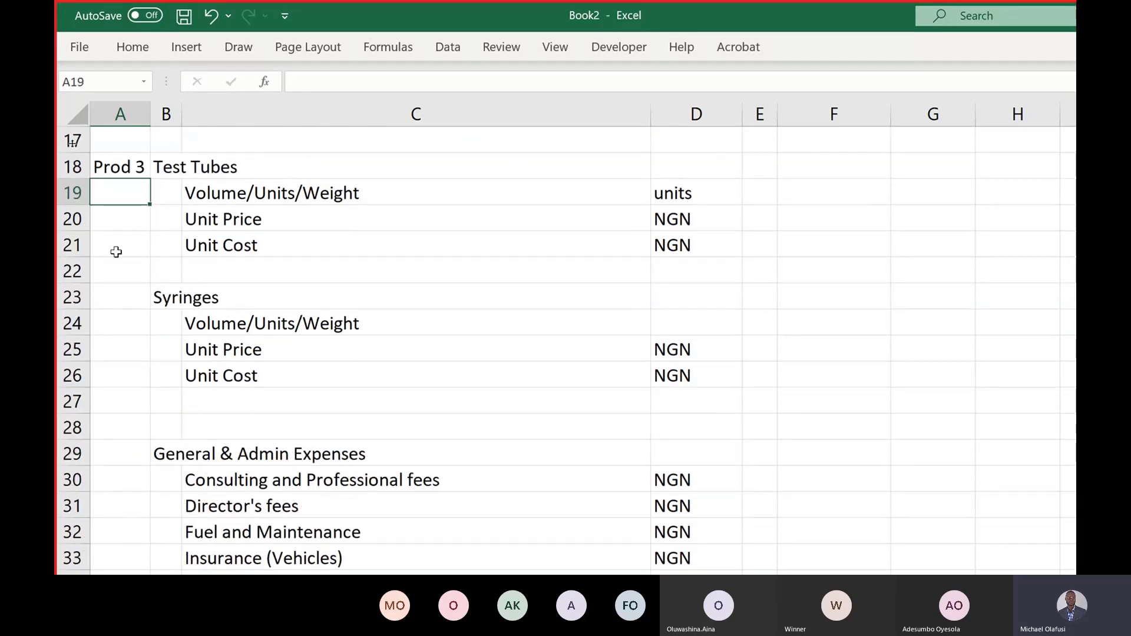
{"action": "left_click", "coordinate": [119, 295]}
{"action": "type", "text": "Prod "}
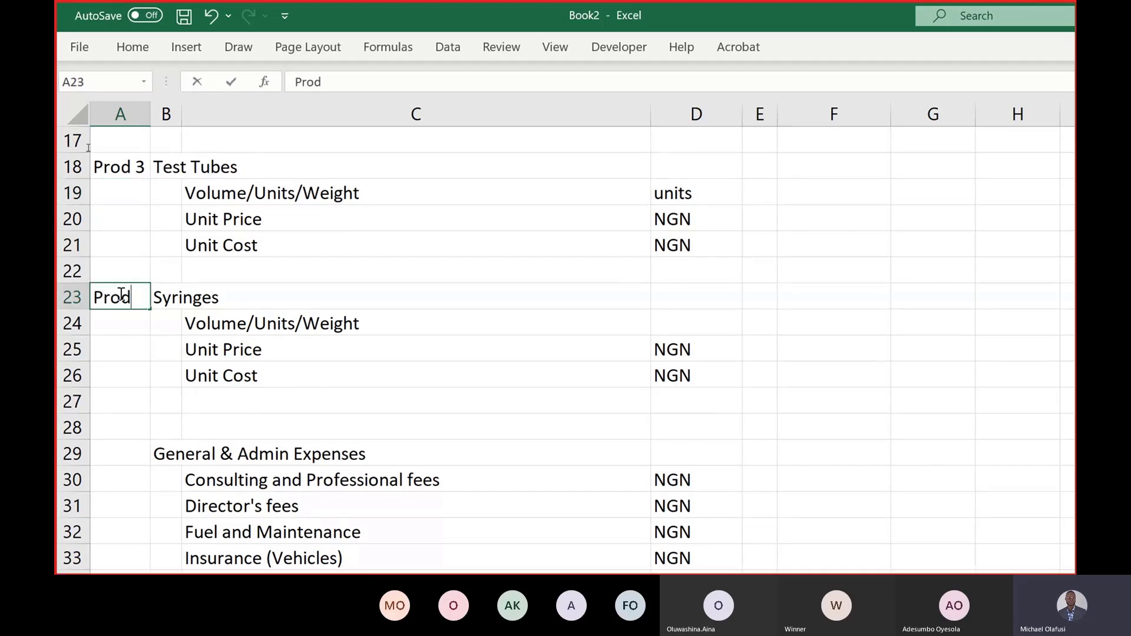
{"action": "type", "text": "4"}
{"action": "key", "text": "Return"}
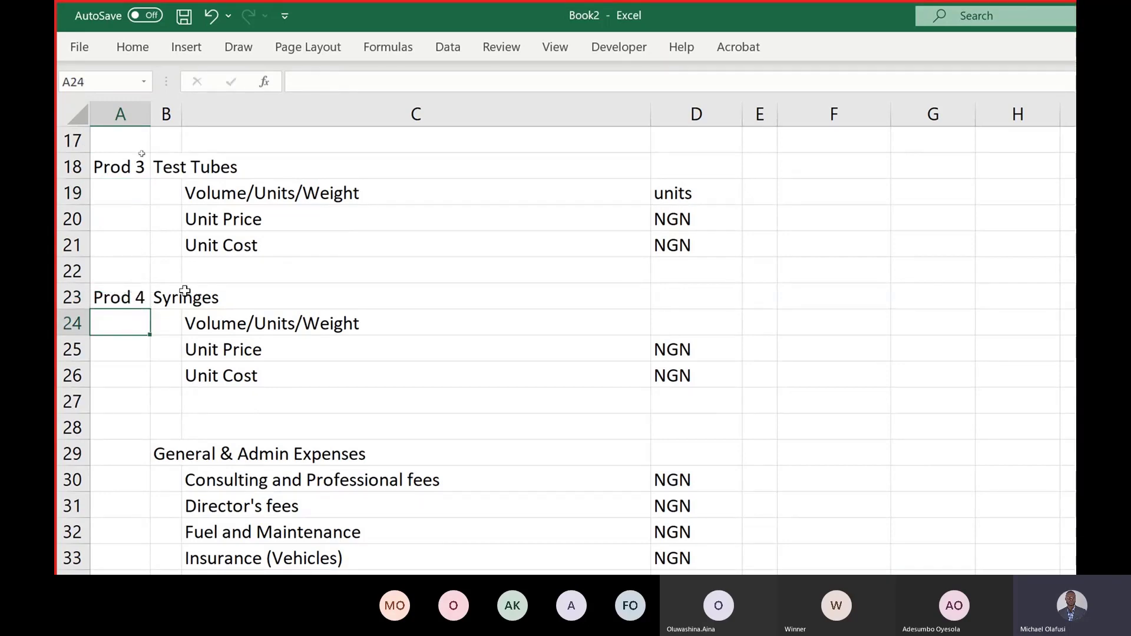
{"action": "scroll", "coordinate": [229, 306], "scroll_direction": "up", "scroll_amount": 5}
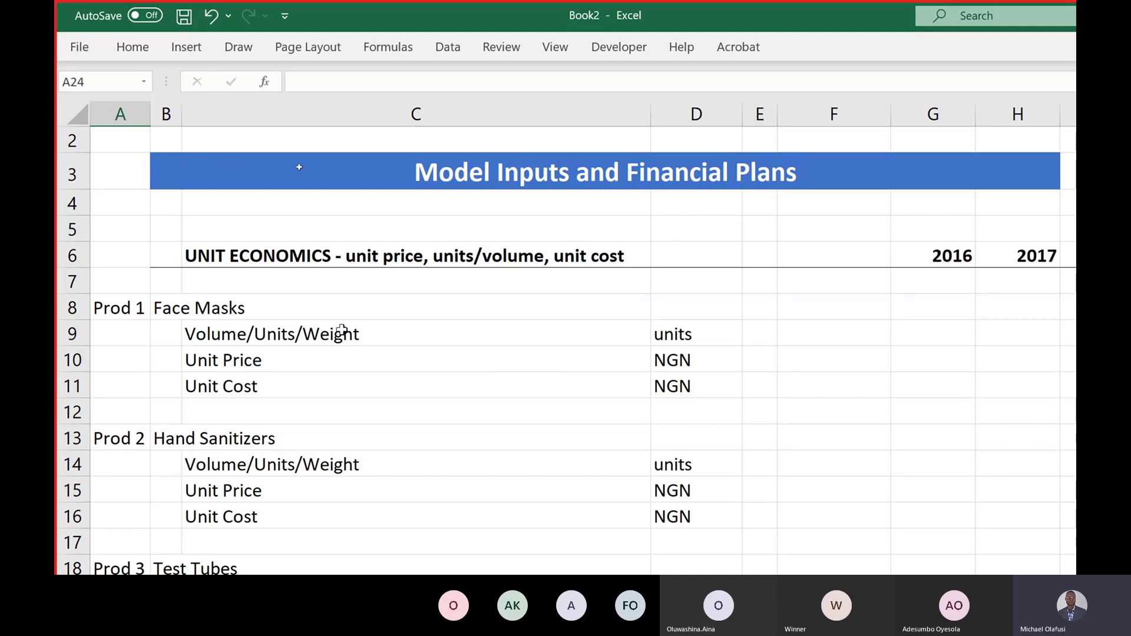
Step: Select the Face Masks volume, unit price and unit cost rows in turn
{"action": "left_click_drag", "start_coordinate": [341, 330], "coordinate": [912, 339]}
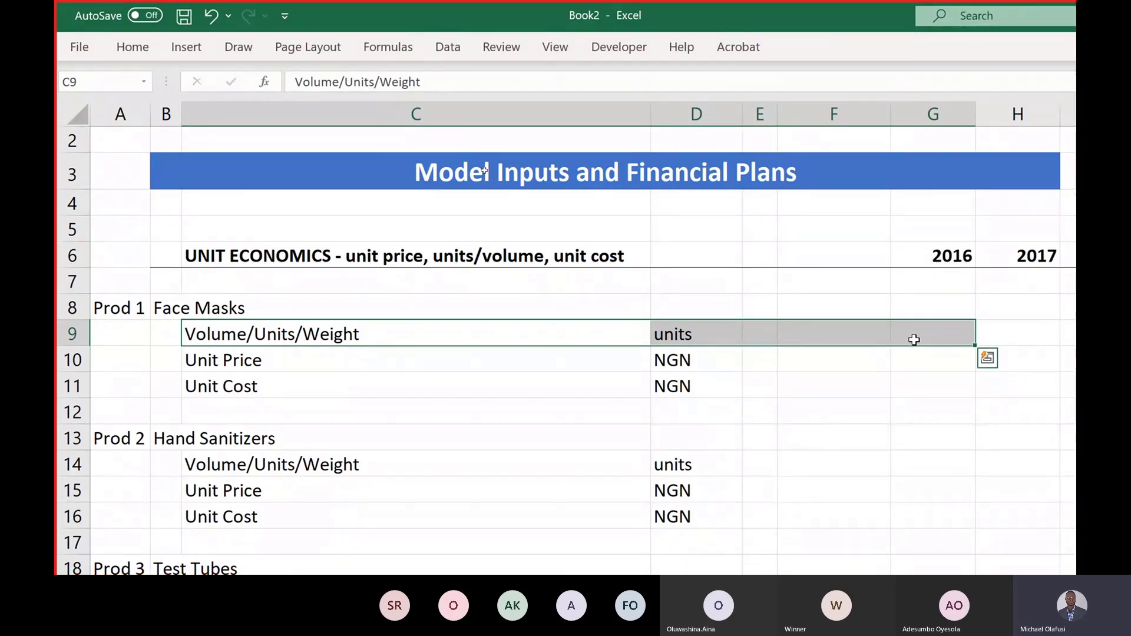
{"action": "left_click", "coordinate": [252, 365]}
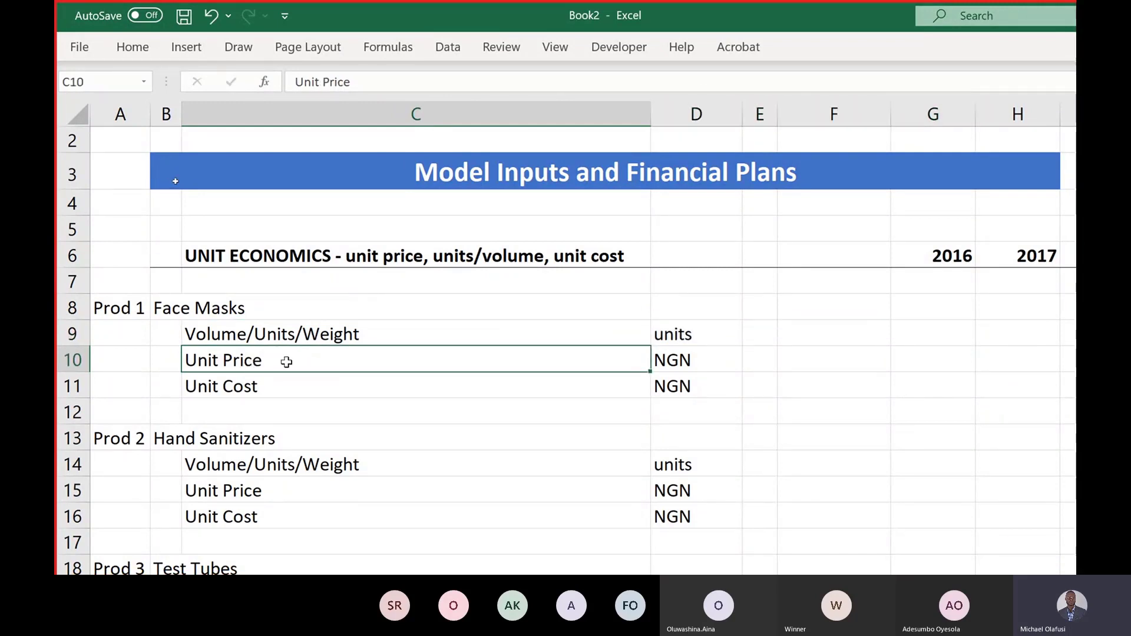
{"action": "left_click_drag", "start_coordinate": [295, 361], "coordinate": [954, 356]}
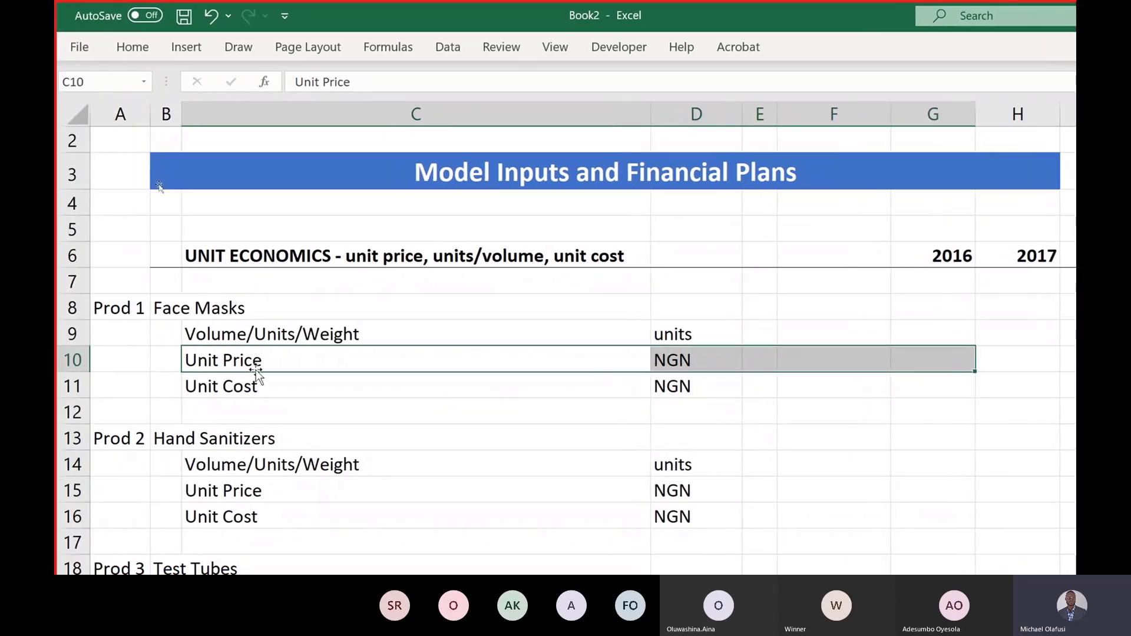
{"action": "left_click", "coordinate": [242, 384]}
{"action": "left_click_drag", "start_coordinate": [523, 382], "coordinate": [929, 389]}
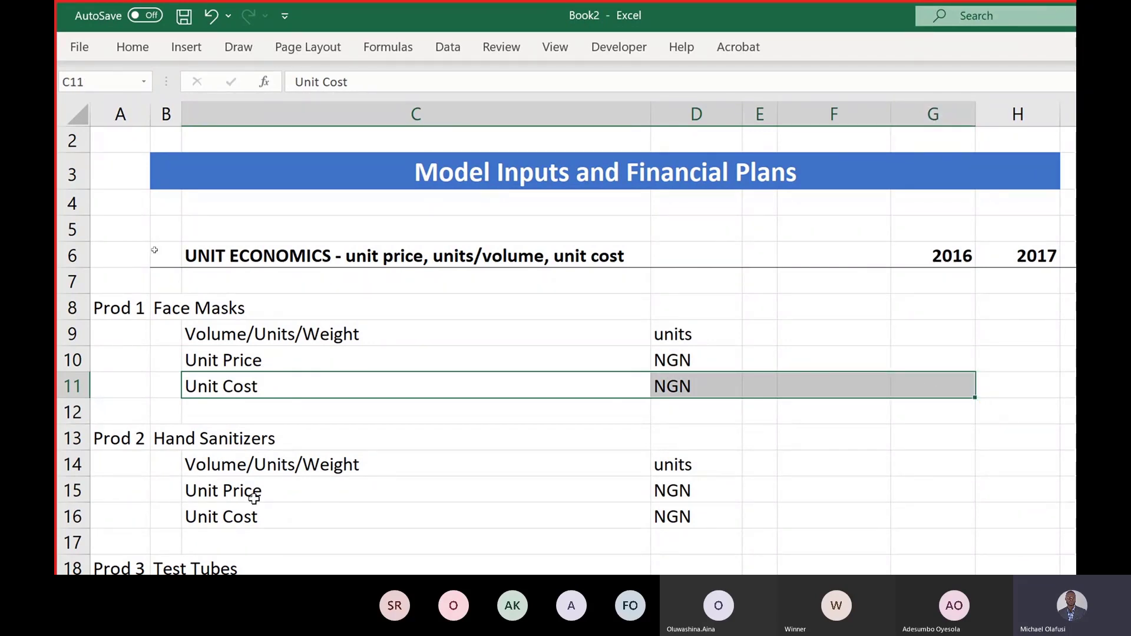
{"action": "scroll", "coordinate": [253, 499], "scroll_direction": "down", "scroll_amount": 1}
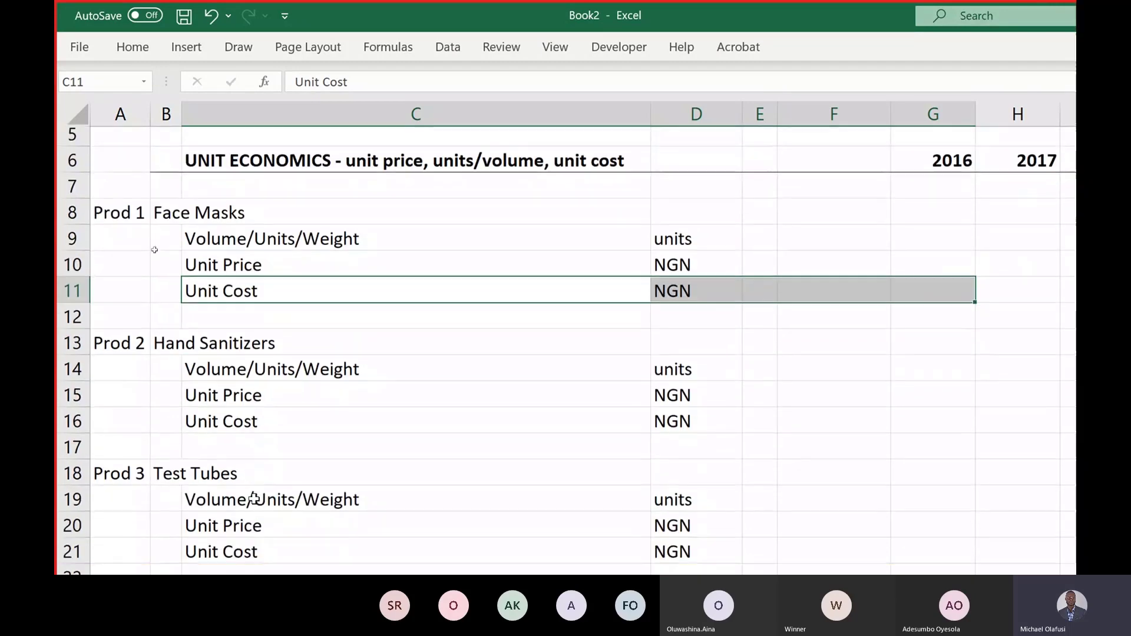
{"action": "scroll", "coordinate": [255, 341], "scroll_direction": "down", "scroll_amount": 3}
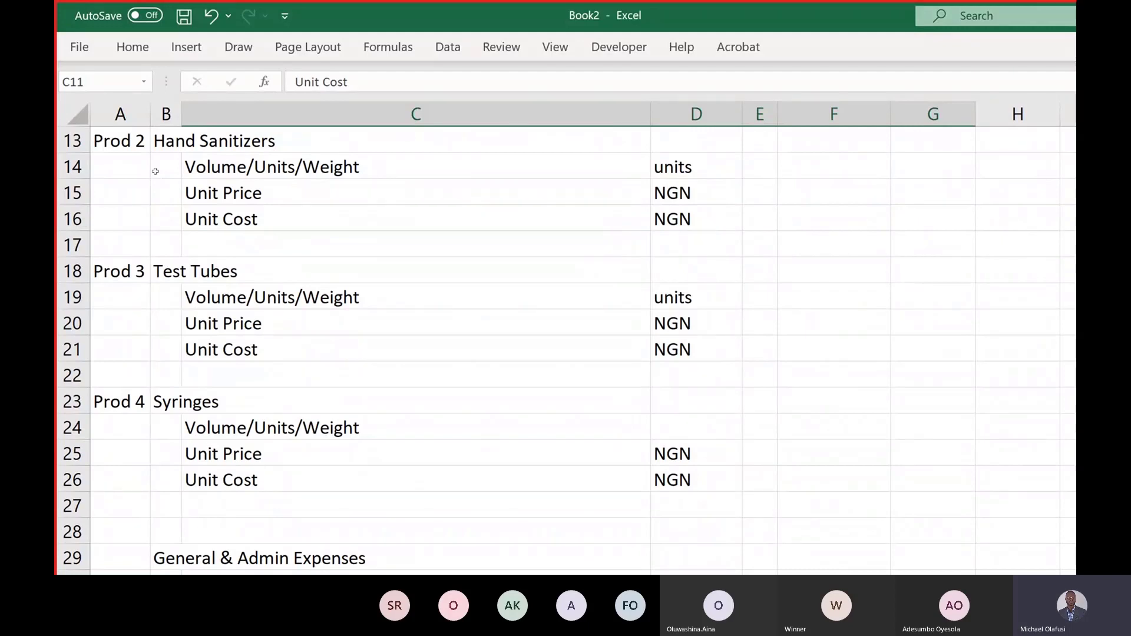
Step: Enter 'units' in D24 for the Syringes volume row
{"action": "left_click", "coordinate": [664, 424]}
{"action": "type", "text": "units"}
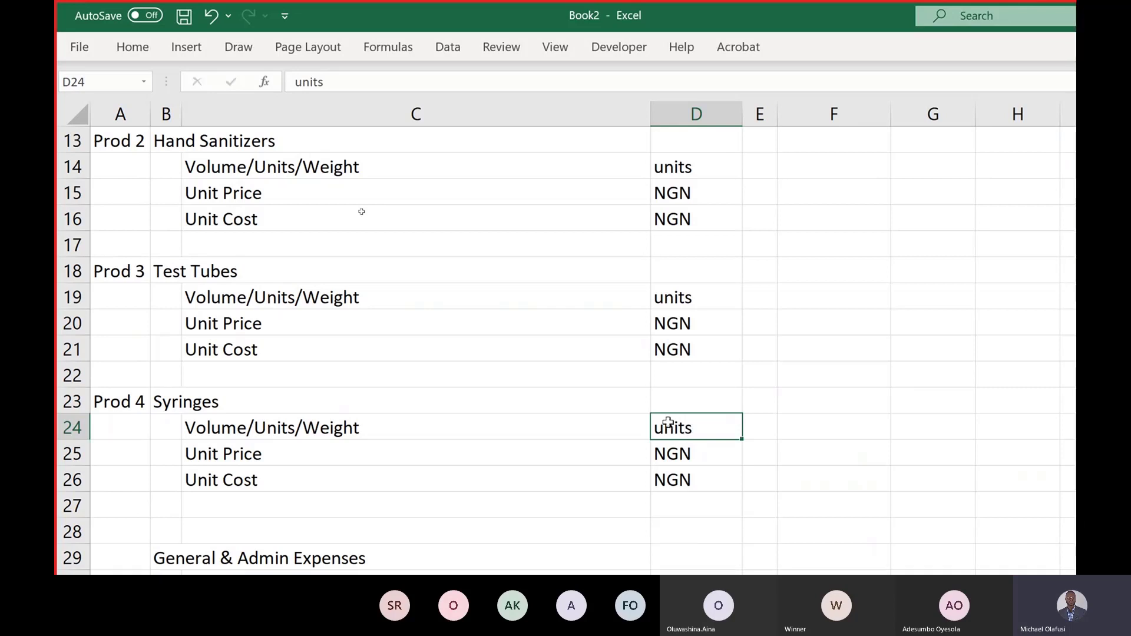
{"action": "key", "text": "Return"}
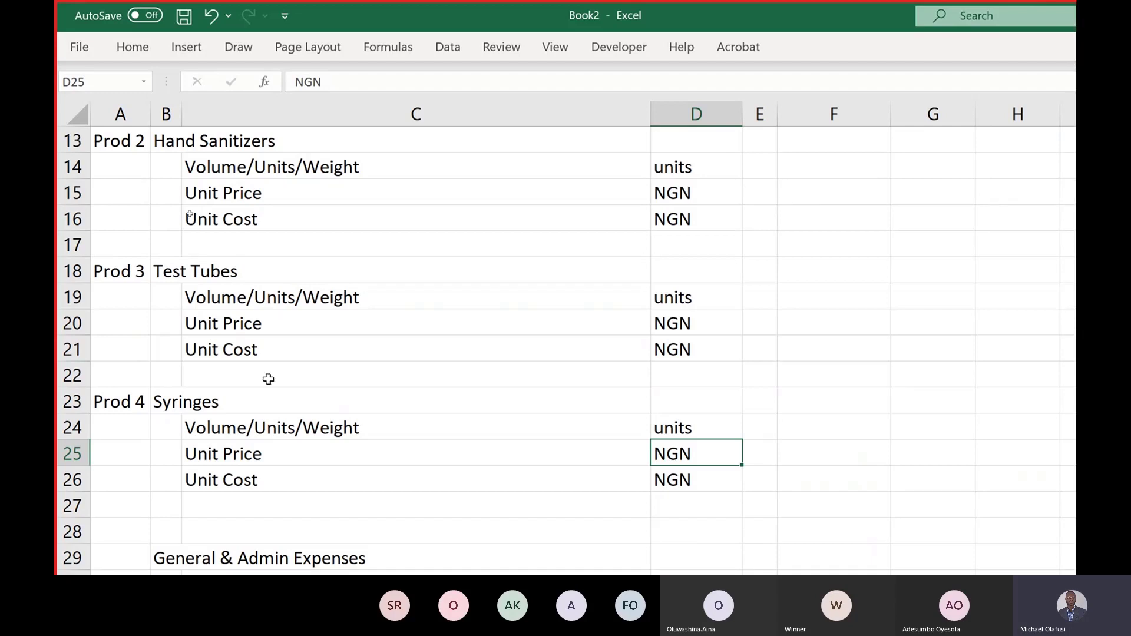
{"action": "scroll", "coordinate": [324, 428], "scroll_direction": "down", "scroll_amount": 2}
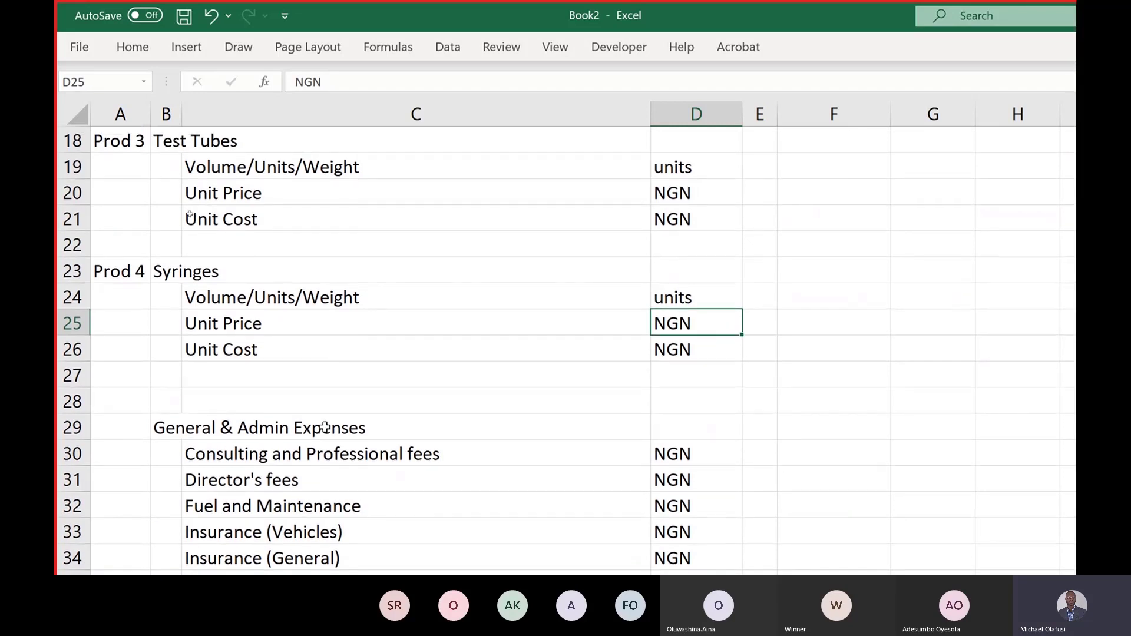
{"action": "scroll", "coordinate": [325, 427], "scroll_direction": "down", "scroll_amount": 3}
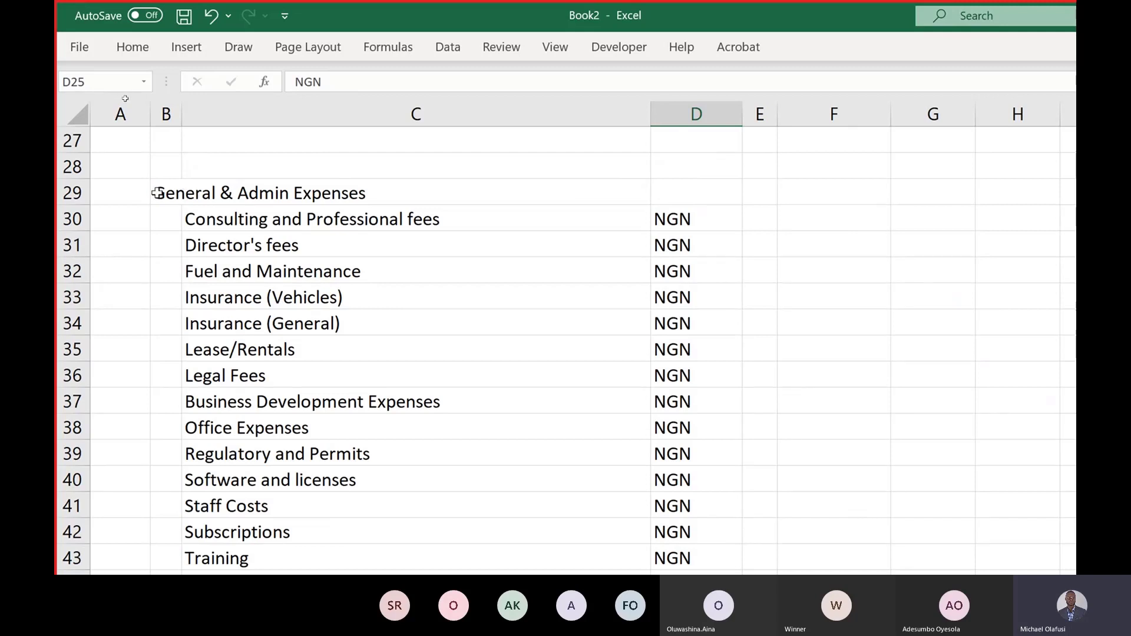
{"action": "left_click_drag", "start_coordinate": [157, 193], "coordinate": [354, 504]}
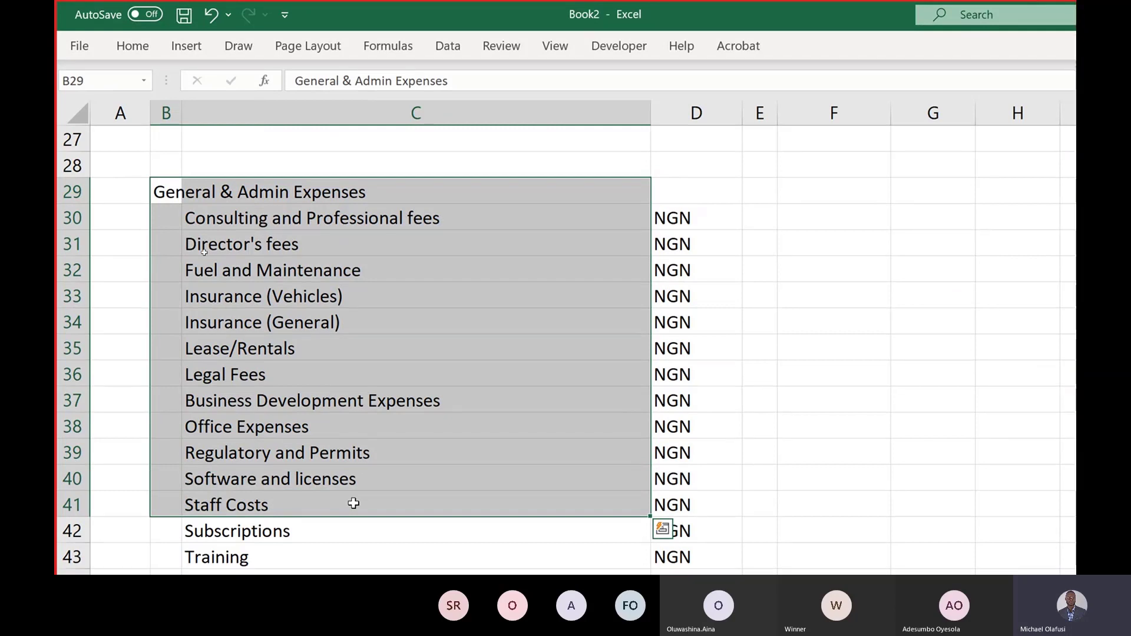
{"action": "left_click", "coordinate": [384, 418]}
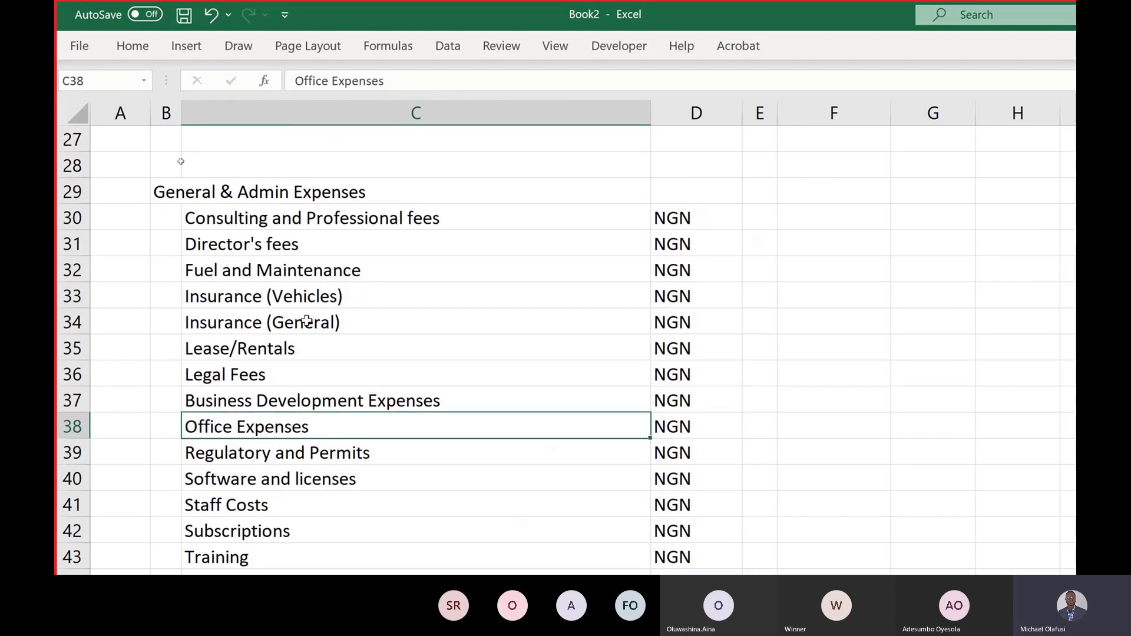
{"action": "scroll", "coordinate": [306, 321], "scroll_direction": "down", "scroll_amount": 1}
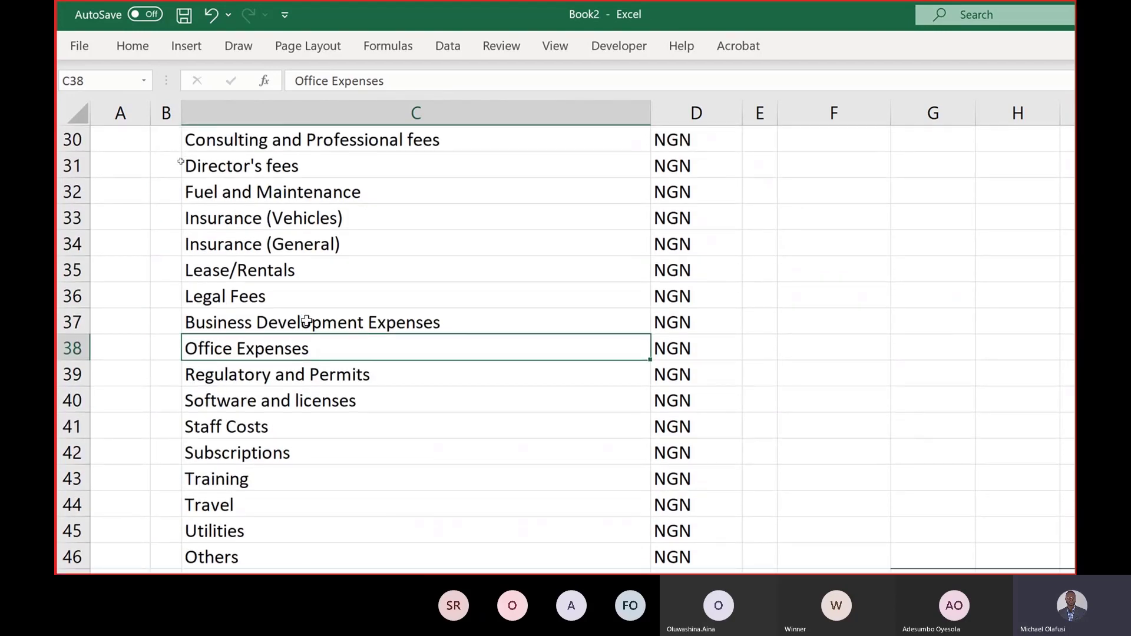
{"action": "scroll", "coordinate": [306, 321], "scroll_direction": "up", "scroll_amount": 1}
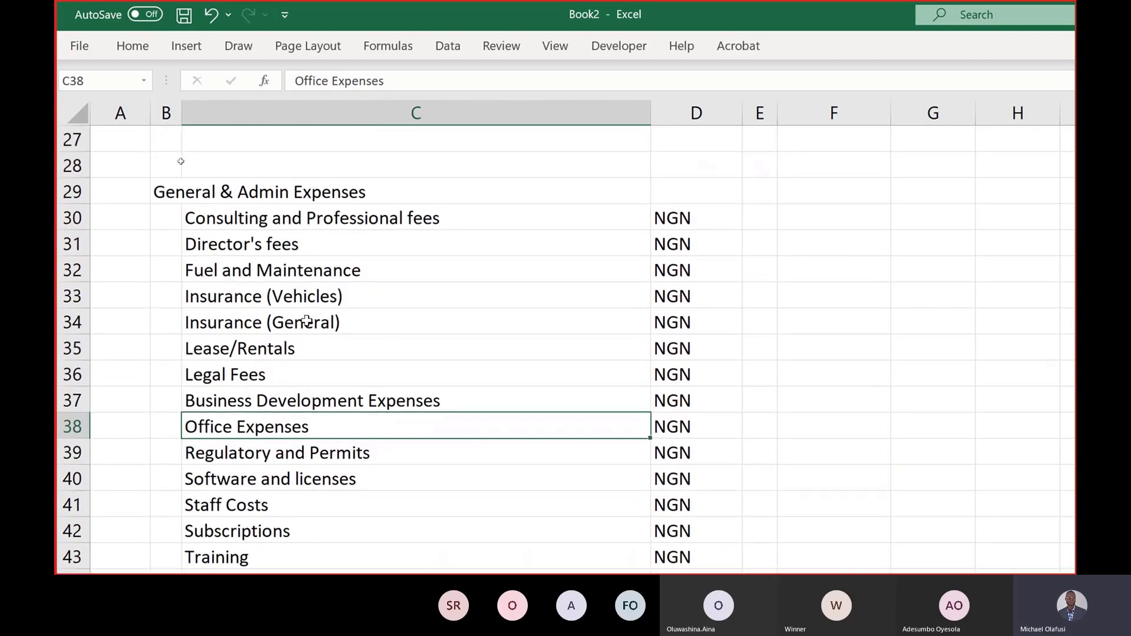
{"action": "scroll", "coordinate": [306, 321], "scroll_direction": "down", "scroll_amount": 2}
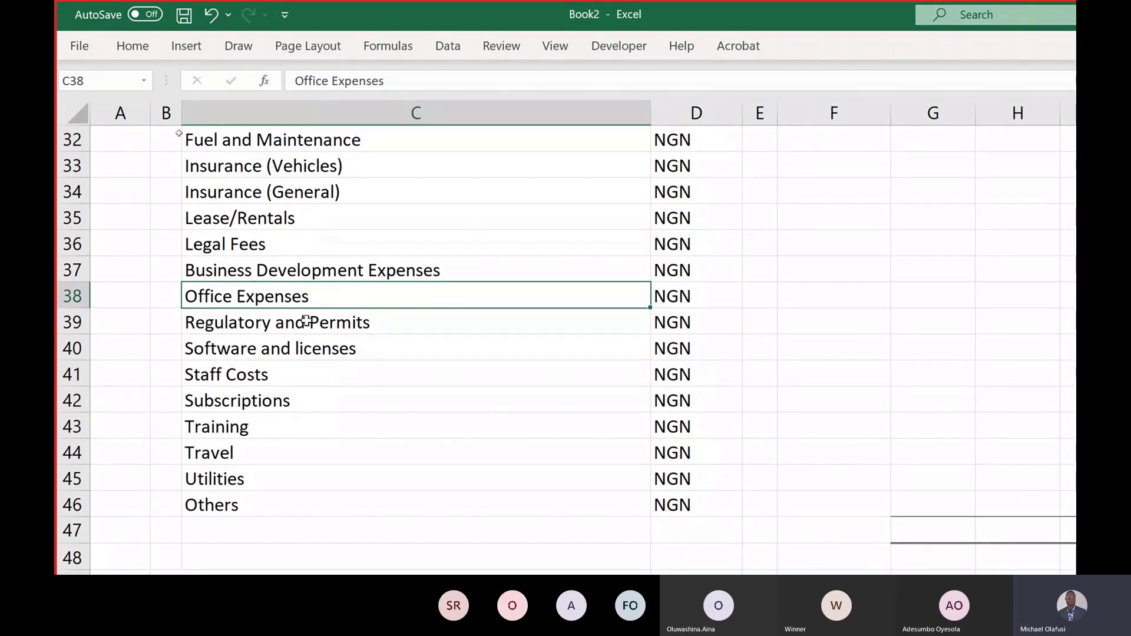
{"action": "left_click", "coordinate": [277, 220]}
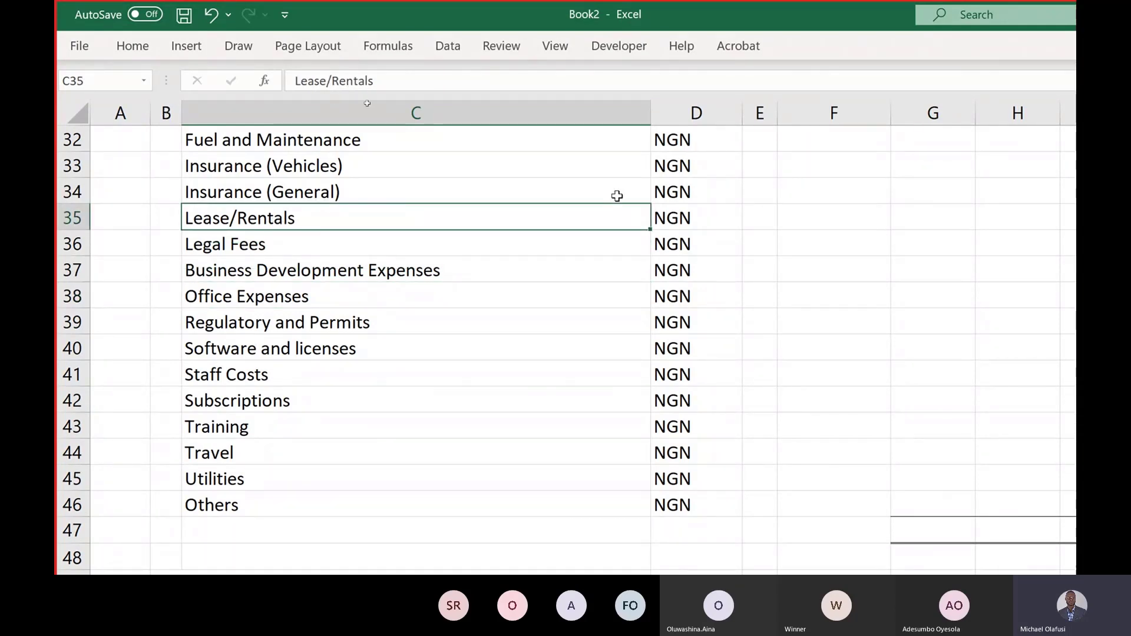
{"action": "left_click", "coordinate": [813, 223]}
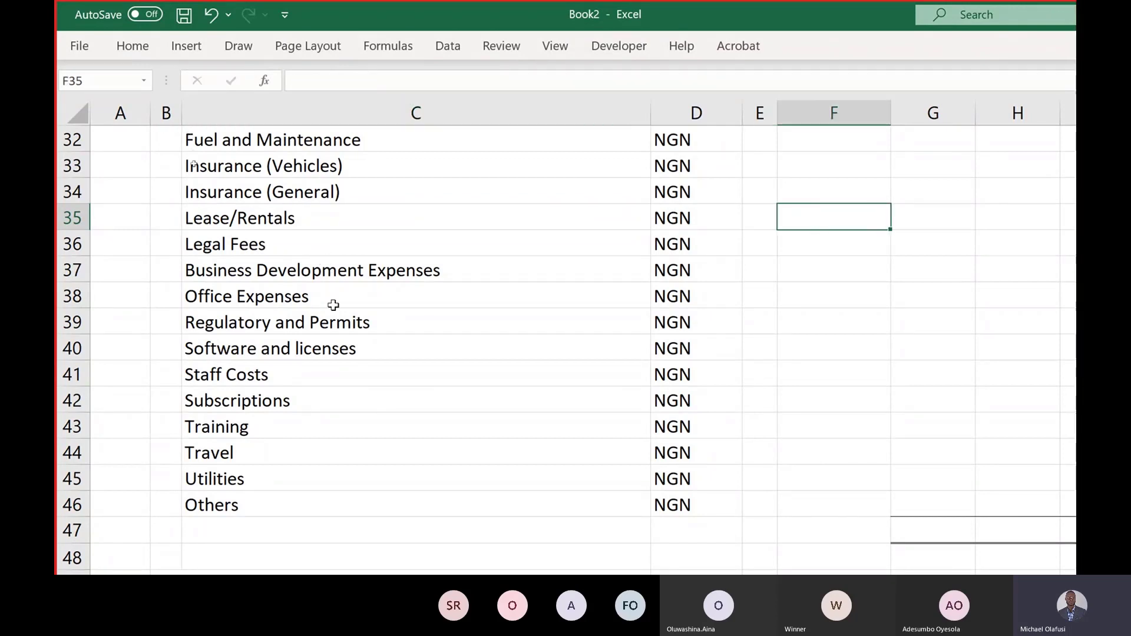
{"action": "scroll", "coordinate": [193, 165], "scroll_direction": "up", "scroll_amount": 2}
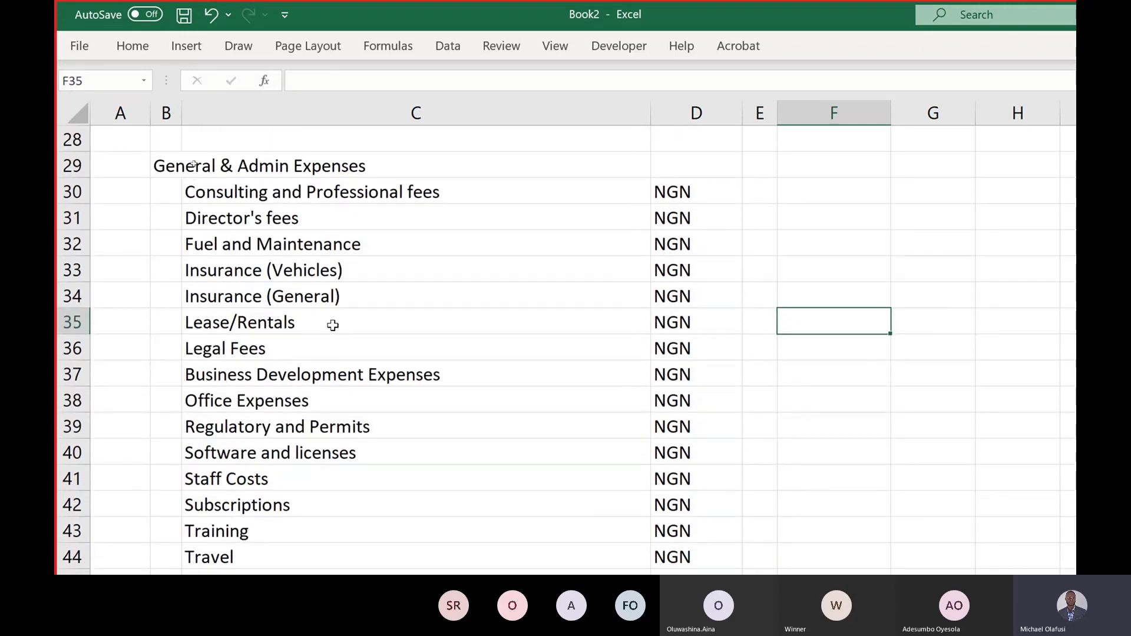
{"action": "scroll", "coordinate": [333, 325], "scroll_direction": "down", "scroll_amount": 1}
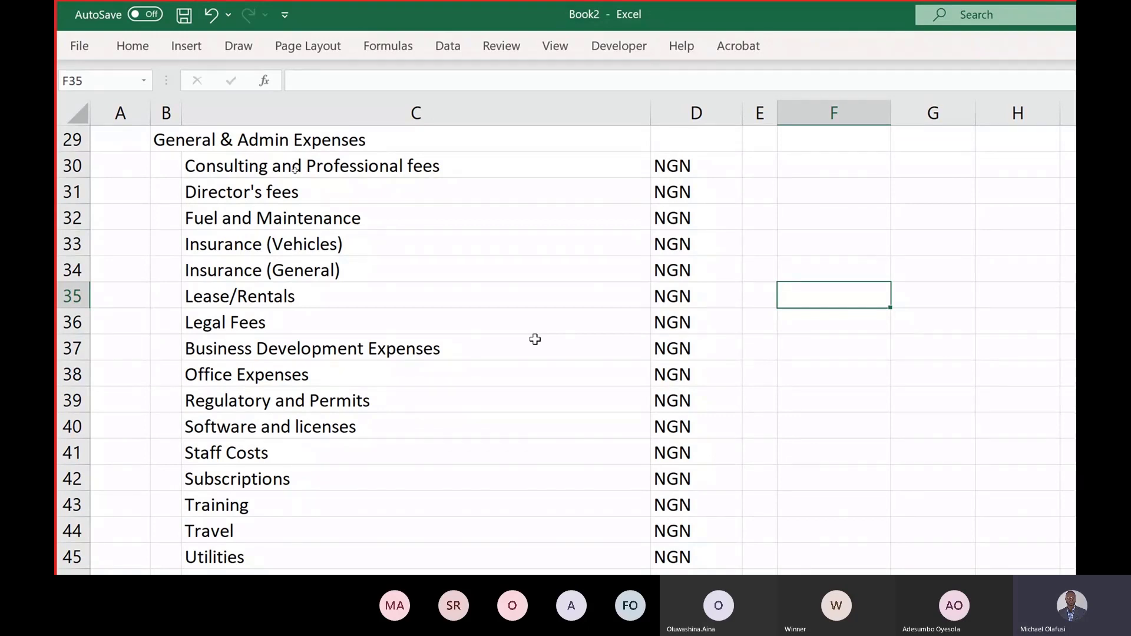
{"action": "scroll", "coordinate": [534, 339], "scroll_direction": "down", "scroll_amount": 1}
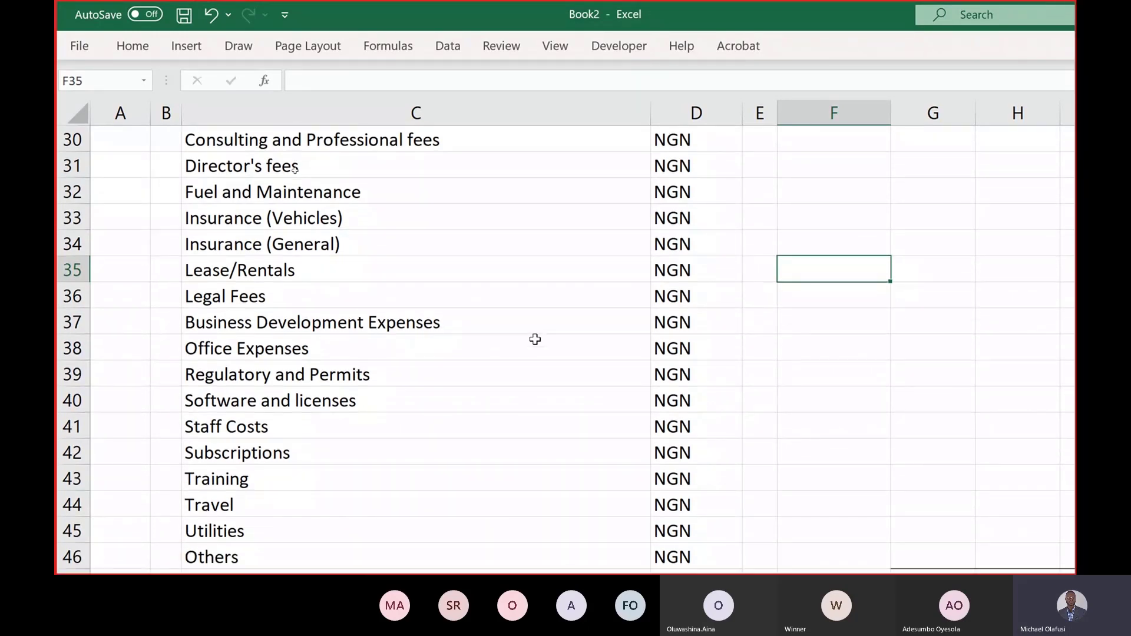
{"action": "scroll", "coordinate": [534, 339], "scroll_direction": "down", "scroll_amount": 2}
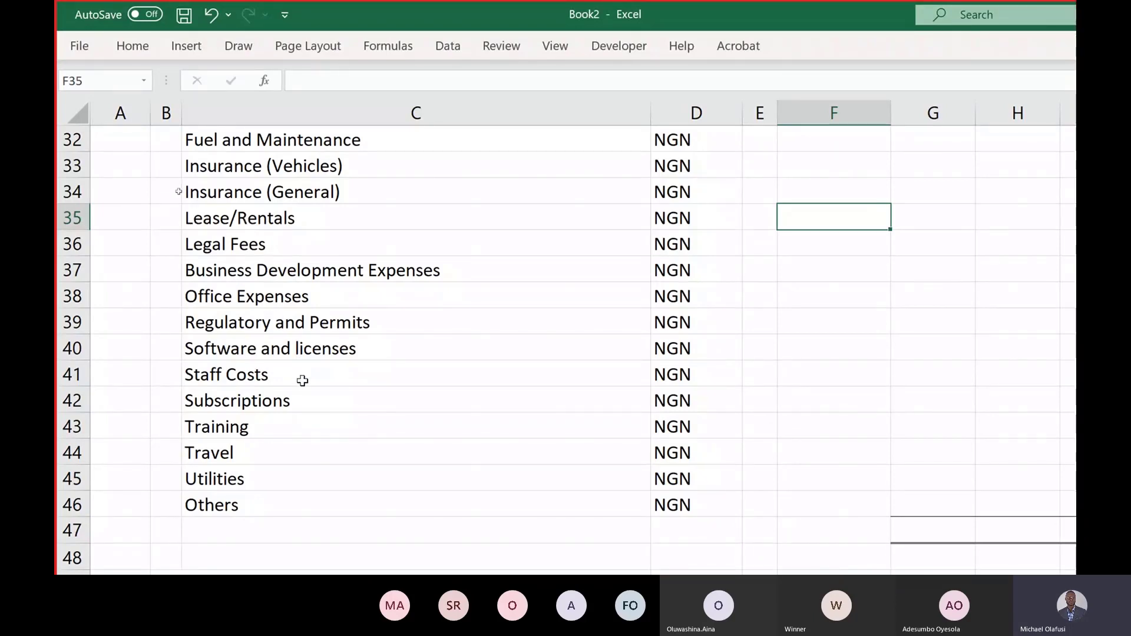
{"action": "scroll", "coordinate": [302, 381], "scroll_direction": "down", "scroll_amount": 3}
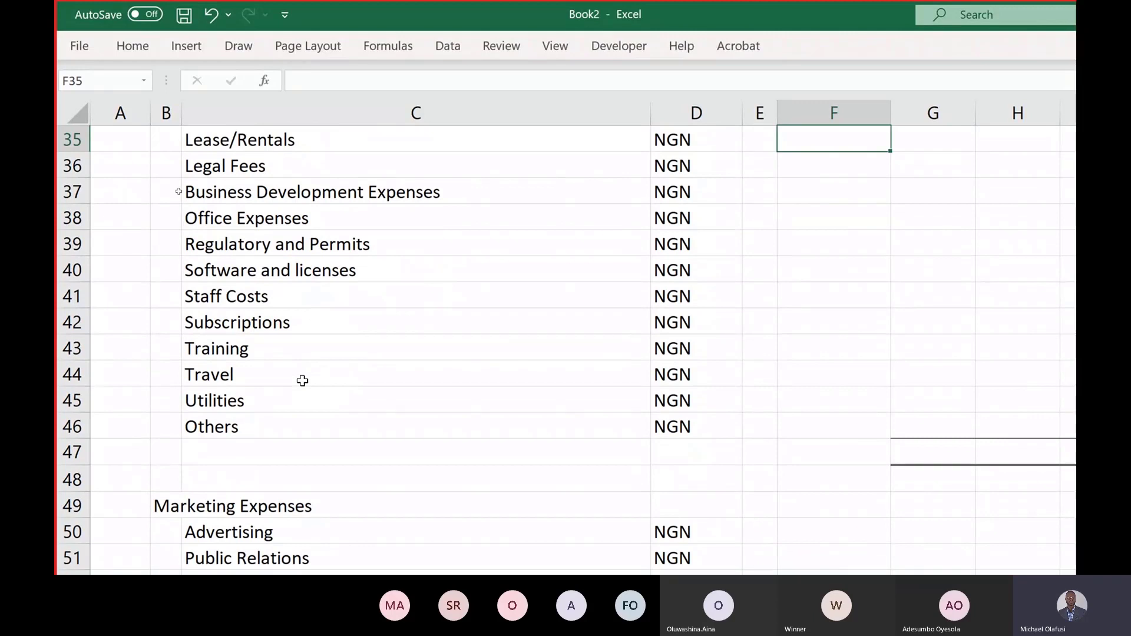
{"action": "scroll", "coordinate": [302, 381], "scroll_direction": "down", "scroll_amount": 1}
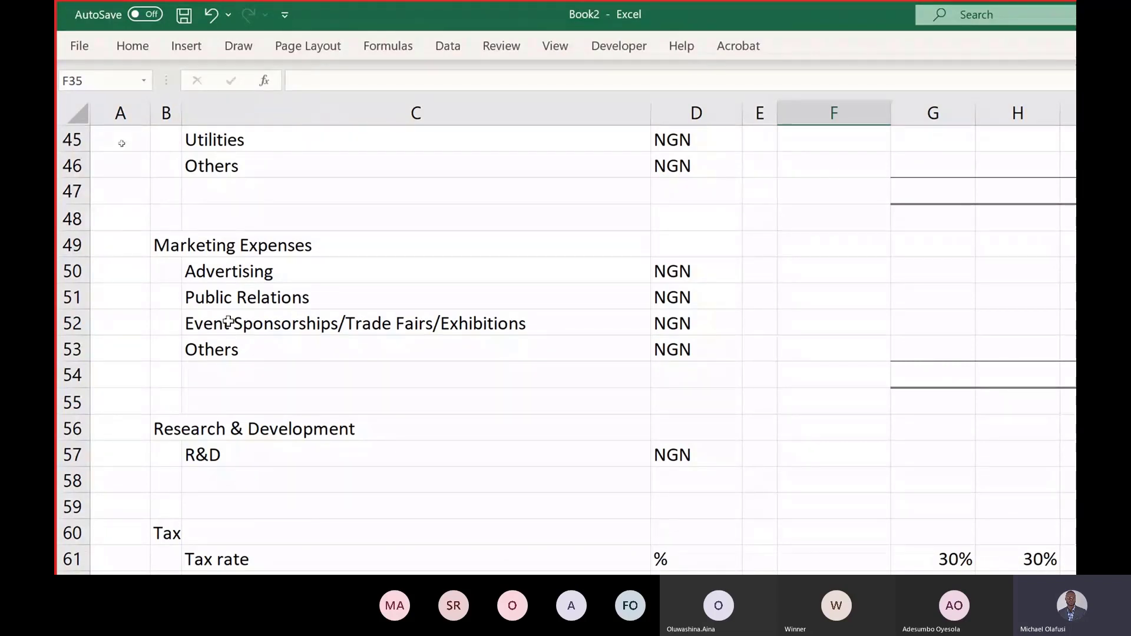
{"action": "left_click_drag", "start_coordinate": [152, 239], "coordinate": [457, 347]}
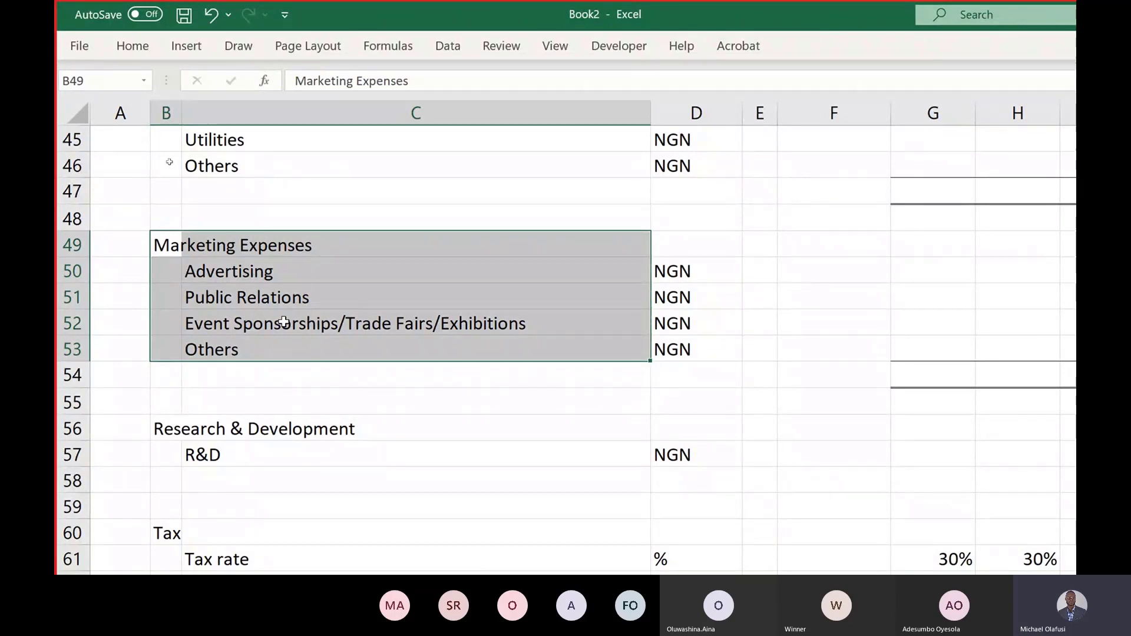
{"action": "scroll", "coordinate": [283, 322], "scroll_direction": "down", "scroll_amount": 1}
{"action": "scroll", "coordinate": [230, 411], "scroll_direction": "down", "scroll_amount": 1}
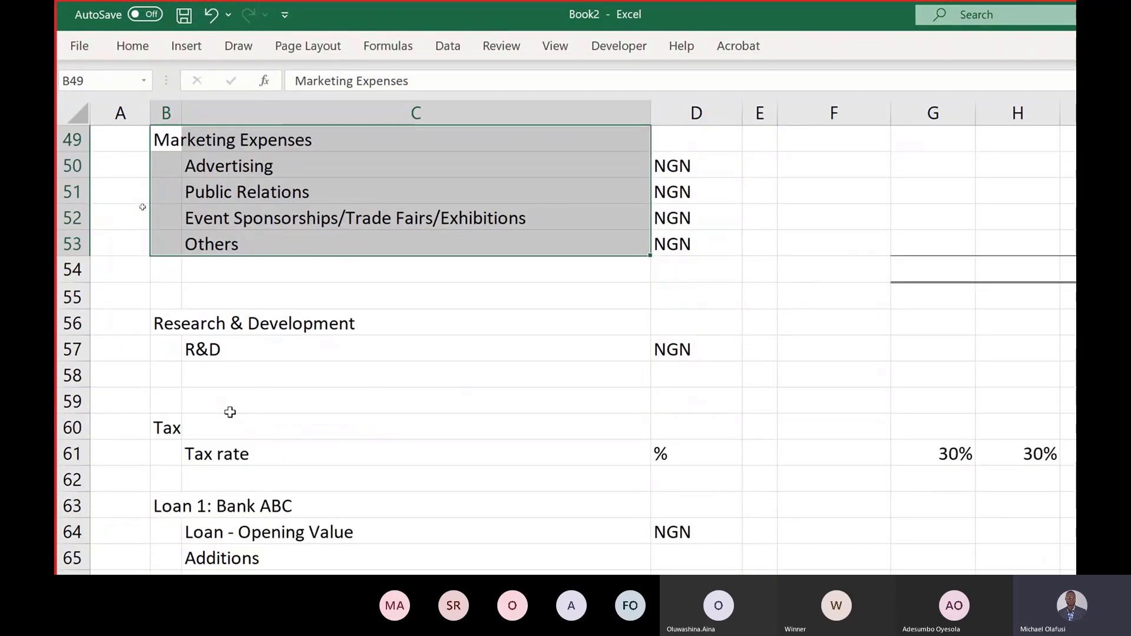
{"action": "scroll", "coordinate": [230, 411], "scroll_direction": "down", "scroll_amount": 2}
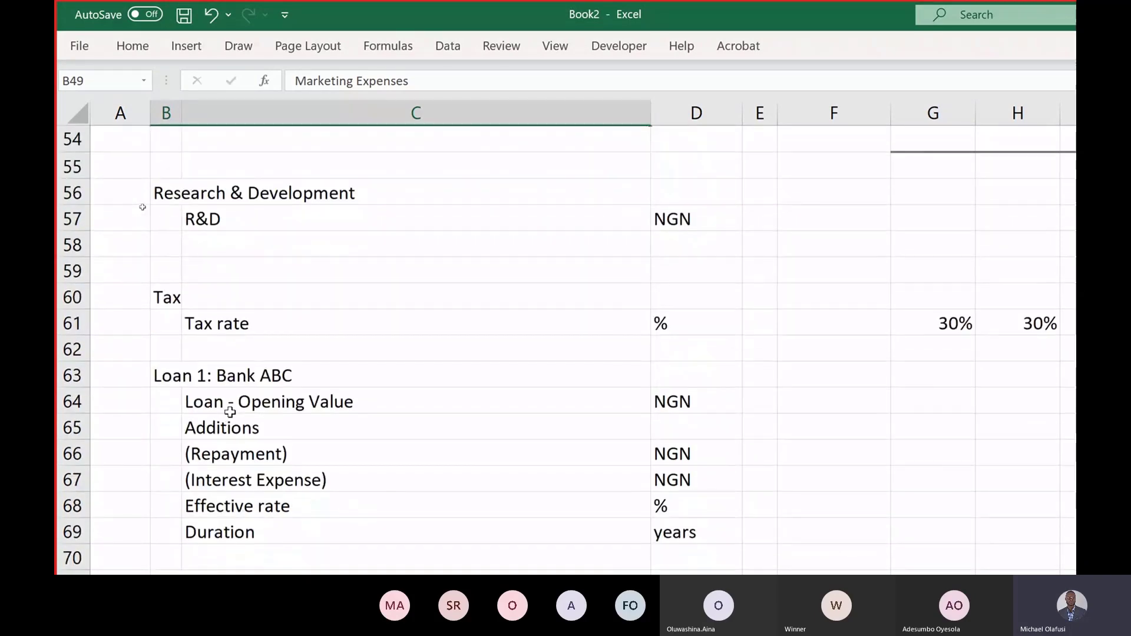
{"action": "scroll", "coordinate": [230, 412], "scroll_direction": "up", "scroll_amount": 6}
{"action": "scroll", "coordinate": [230, 412], "scroll_direction": "up", "scroll_amount": 12}
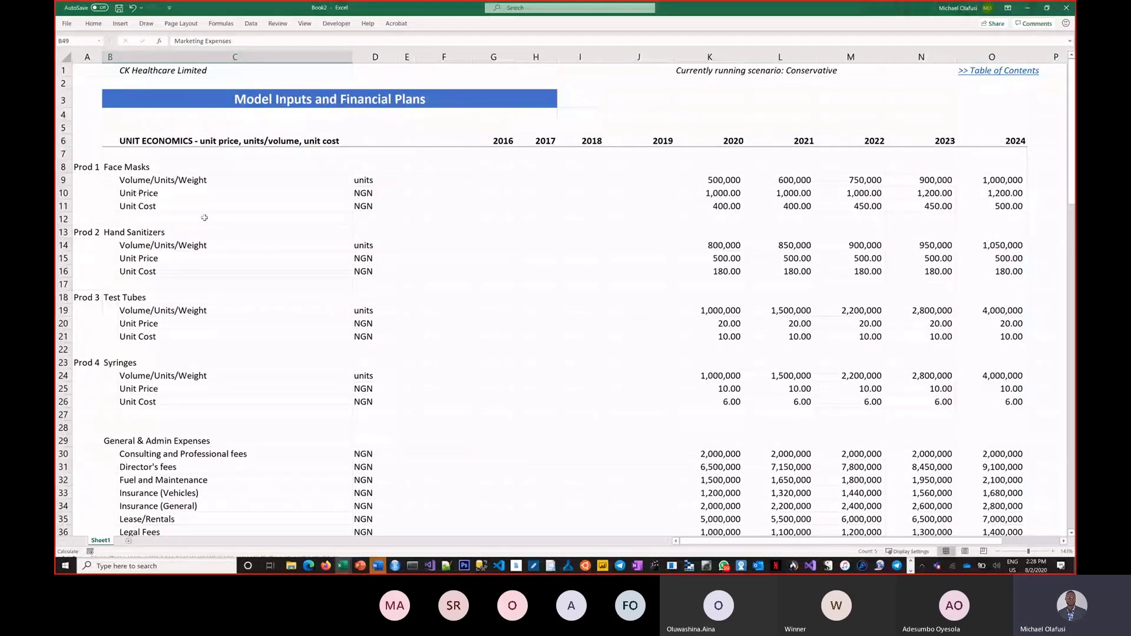
Step: Add a new worksheet named Scenarios
{"action": "left_click", "coordinate": [205, 218]}
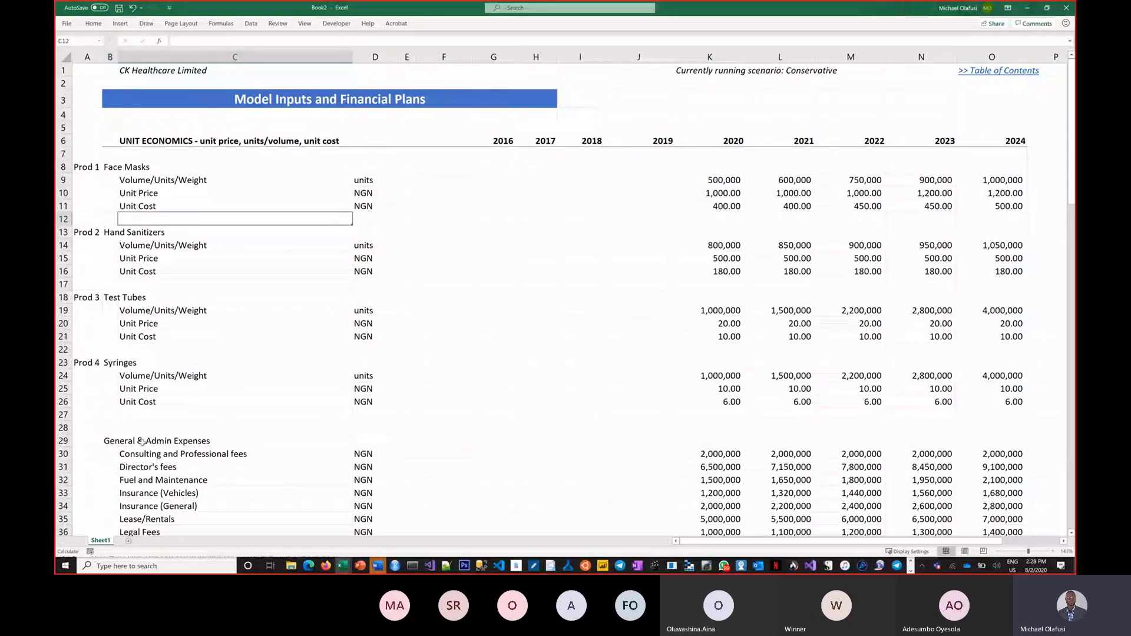
{"action": "left_click", "coordinate": [128, 540]}
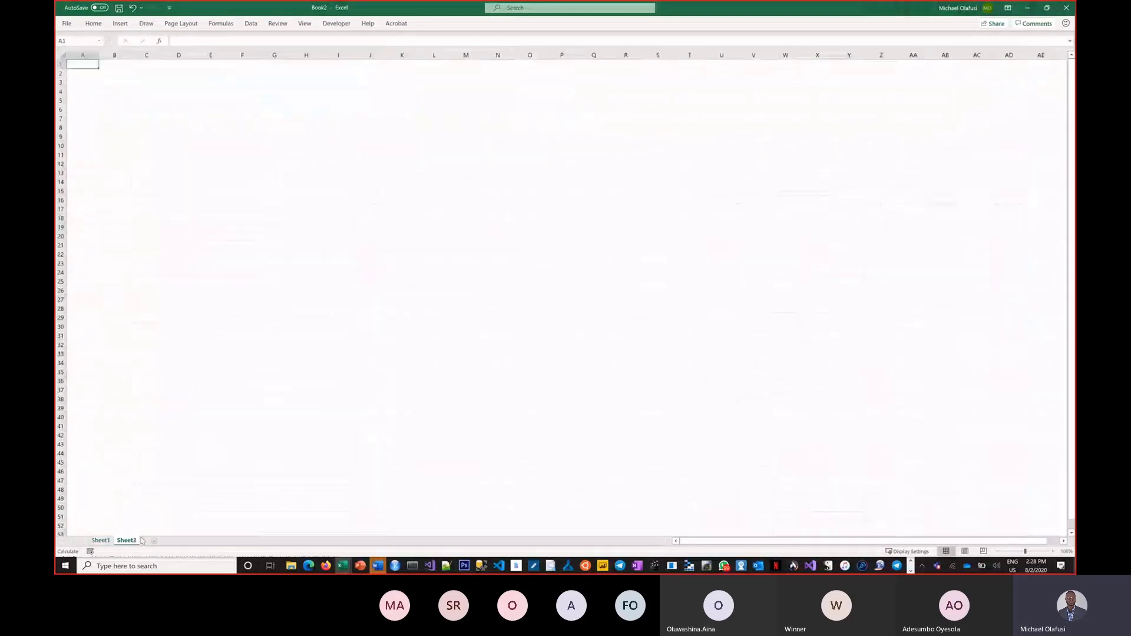
{"action": "type", "text": "Scena"}
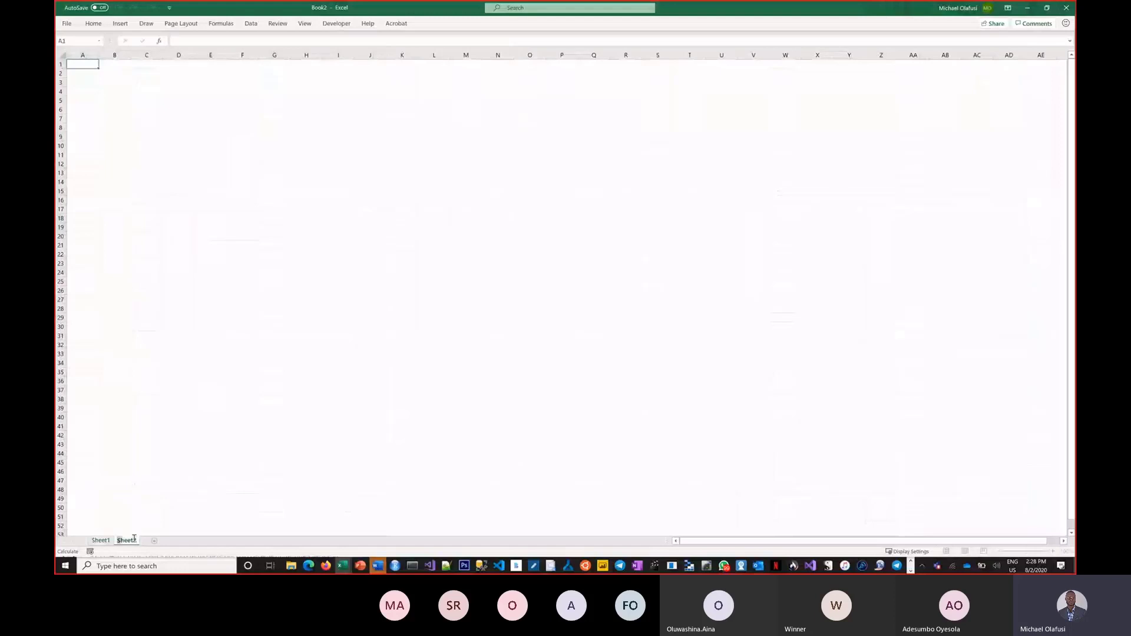
{"action": "type", "text": "rios"}
{"action": "key", "text": "Return"}
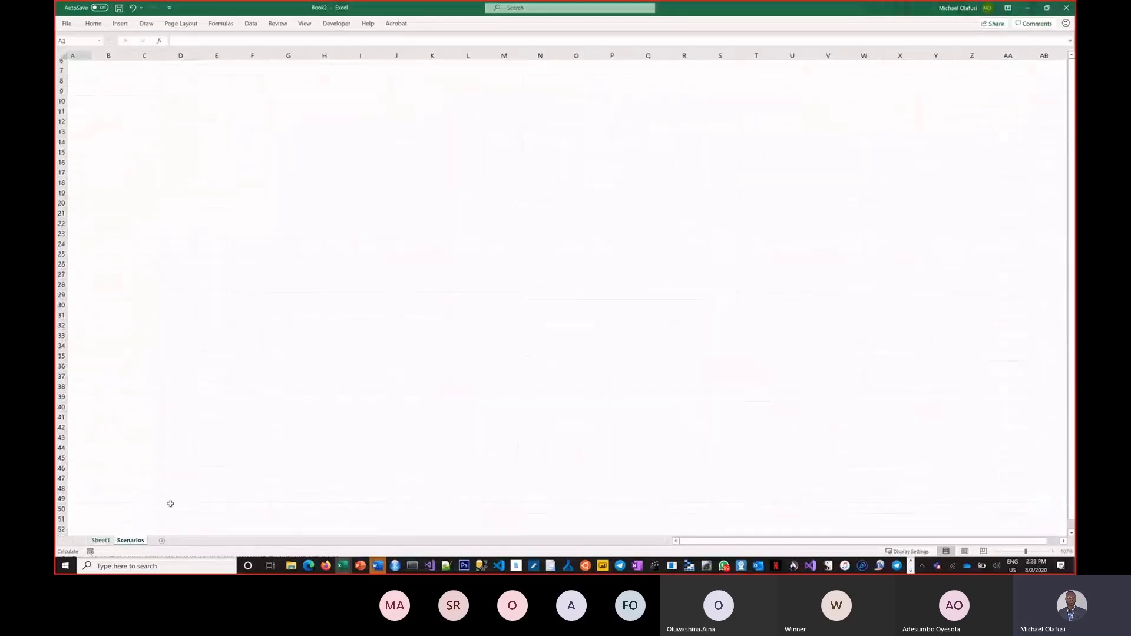
Step: Rename the original model inputs sheet to Parameters
{"action": "scroll", "coordinate": [170, 503], "scroll_direction": "up", "scroll_amount": 2, "text": "ctrl"}
{"action": "left_click", "coordinate": [104, 540]}
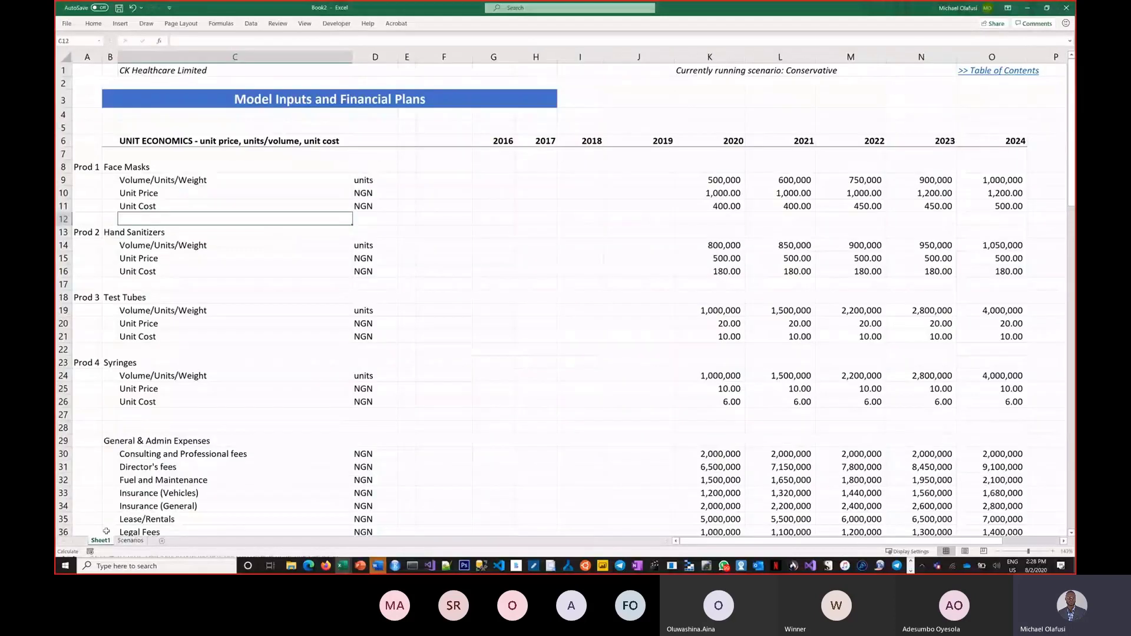
{"action": "type", "text": "Input"}
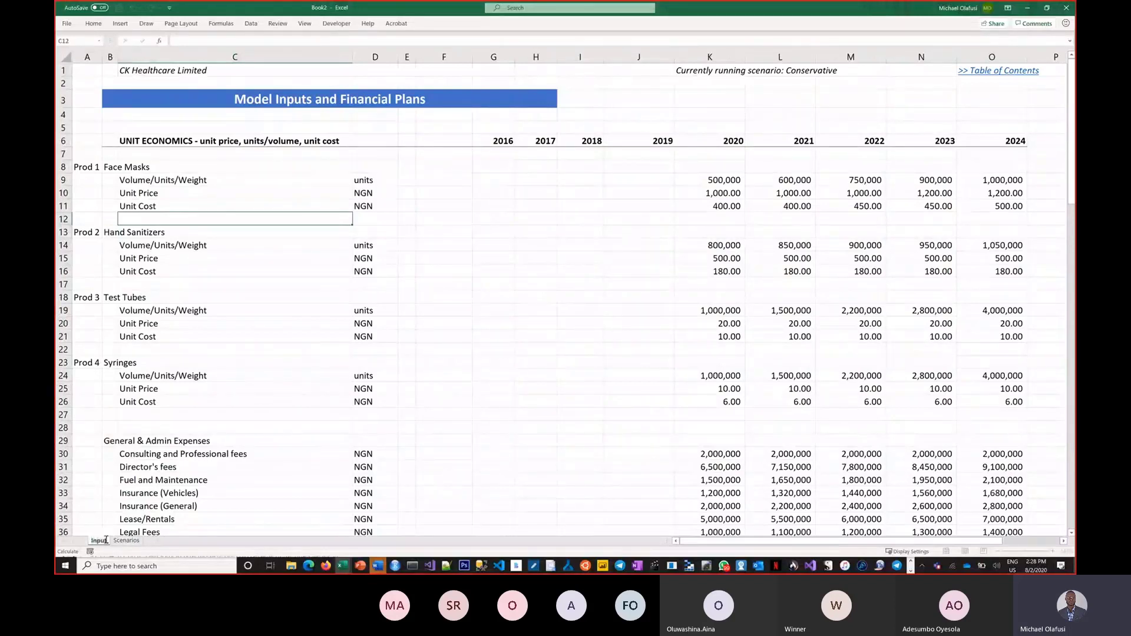
{"action": "key", "text": "BackSpace"}
{"action": "key", "text": "BackSpace"}
{"action": "key", "text": "BackSpace"}
{"action": "key", "text": "BackSpace"}
{"action": "type", "text": "Parameters"}
{"action": "key", "text": "Return"}
{"action": "left_click", "coordinate": [203, 440]}
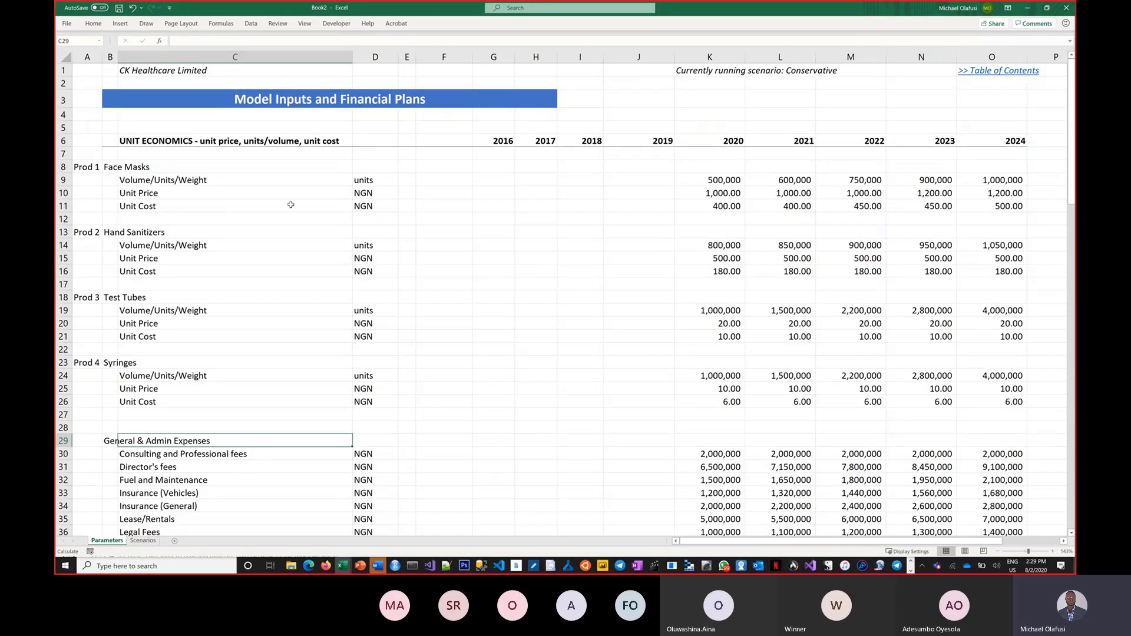
Step: Enter 'Major drivers/inputs/parameter' in J3, switching to the Italian keyboard layout for the slashes
{"action": "left_click", "coordinate": [627, 94]}
{"action": "type", "text": "Ma"}
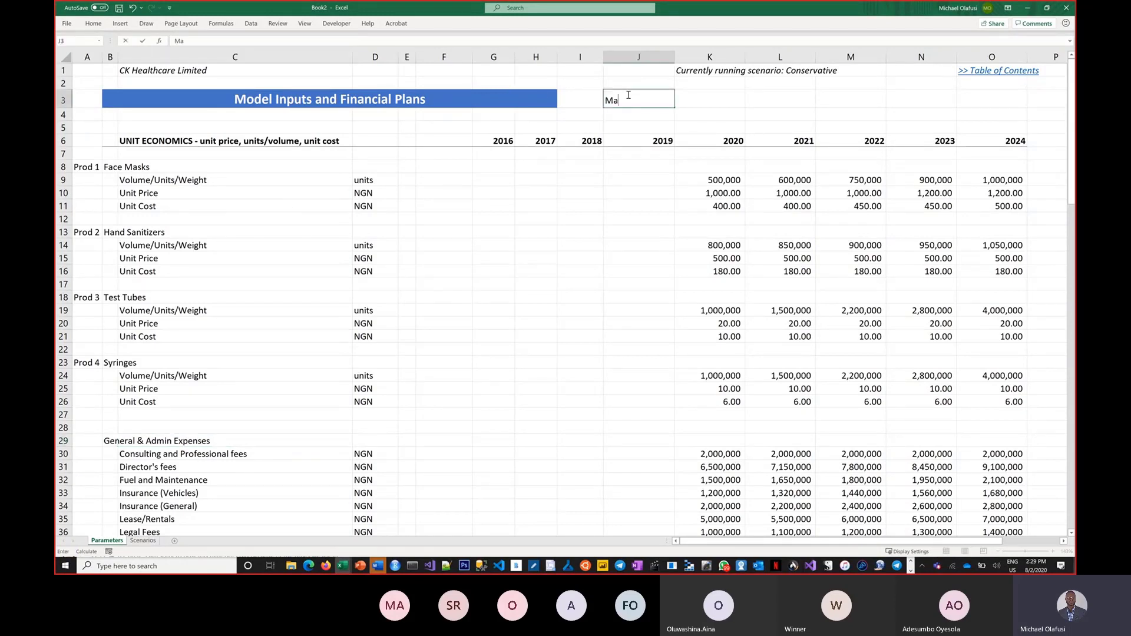
{"action": "type", "text": "jor drivers&"}
{"action": "key", "text": "BackSpace"}
{"action": "left_click", "coordinate": [1011, 566]}
{"action": "left_click", "coordinate": [988, 495]}
{"action": "type", "text": "/inputs"}
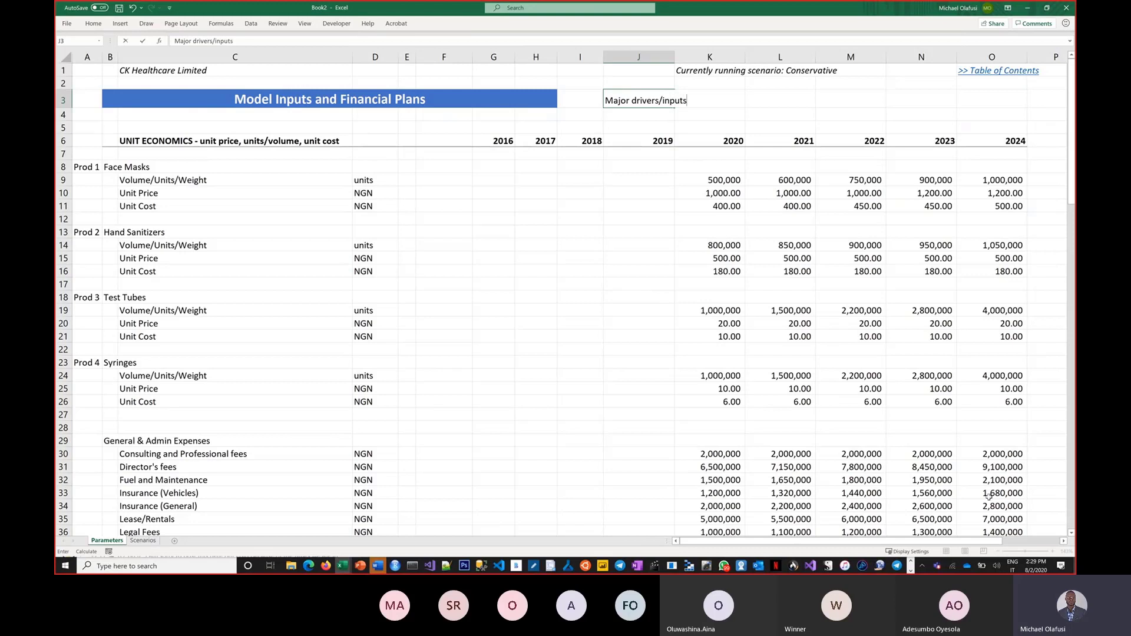
{"action": "type", "text": "/parameter"}
{"action": "key", "text": "Return"}
Step: Add the heading 'Scenarios' in L3
{"action": "key", "text": "Up"}
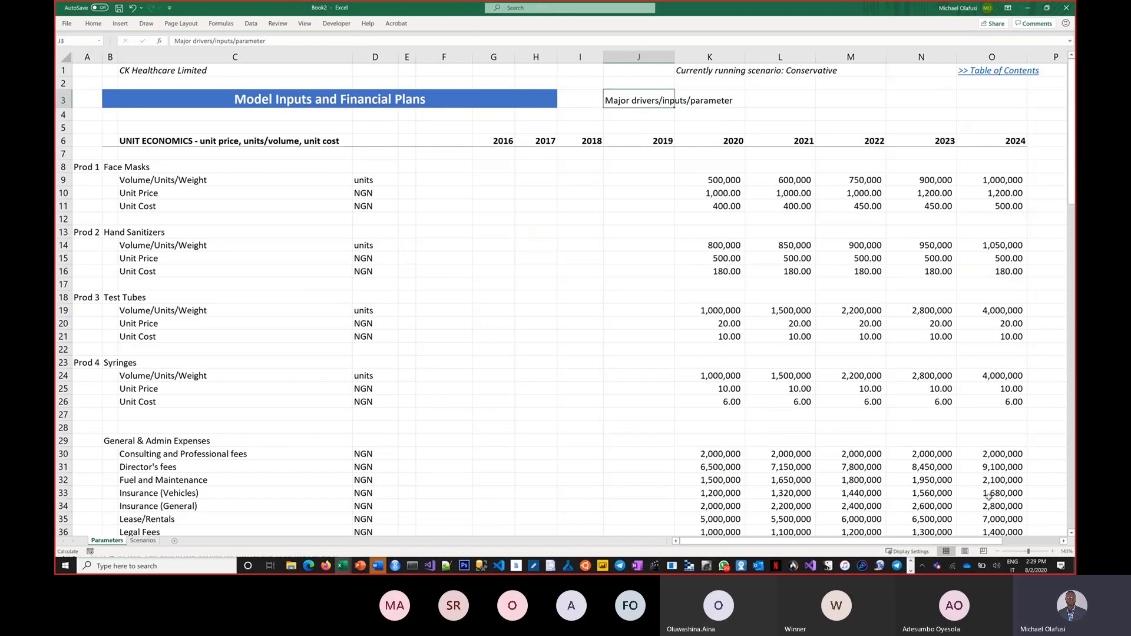
{"action": "key", "text": "Right"}
{"action": "key", "text": "Right"}
{"action": "type", "text": "Scenario"}
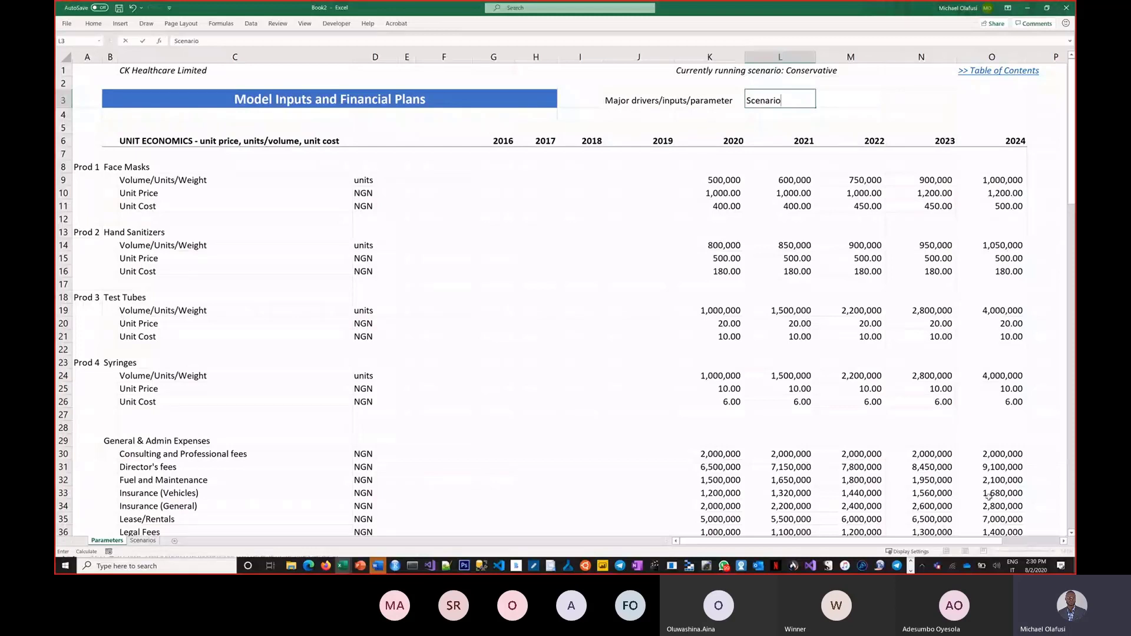
{"action": "type", "text": "s"}
{"action": "key", "text": "Return"}
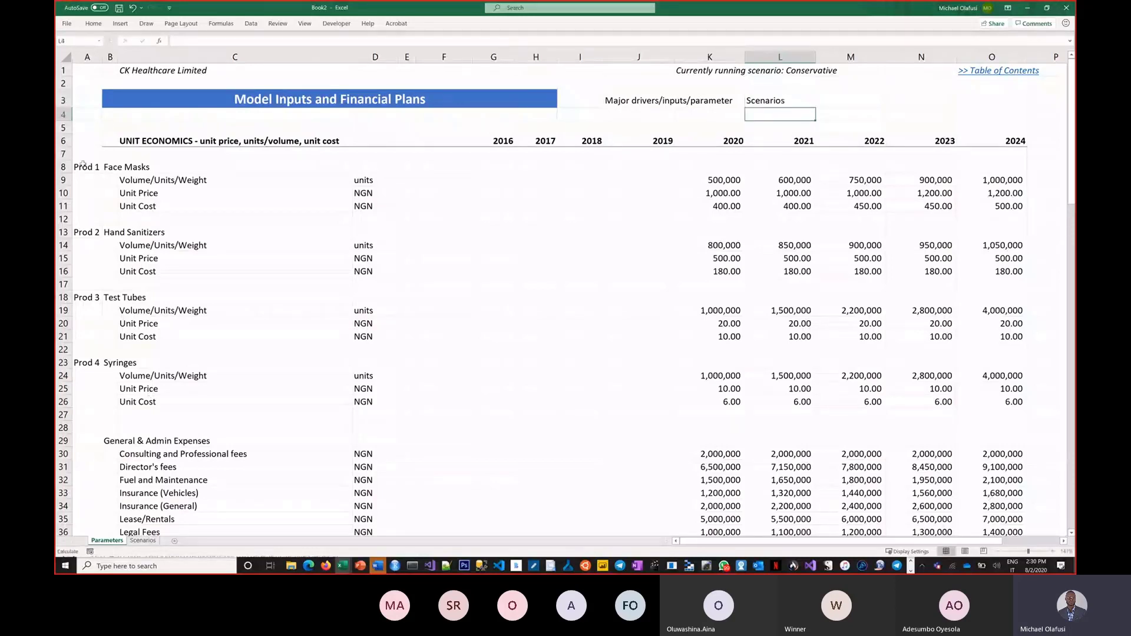
Step: Review the product labels and Face Masks line items, and check the empty Scenarios sheet
{"action": "left_click_drag", "start_coordinate": [83, 163], "coordinate": [89, 283]}
{"action": "left_click_drag", "start_coordinate": [99, 333], "coordinate": [96, 363]}
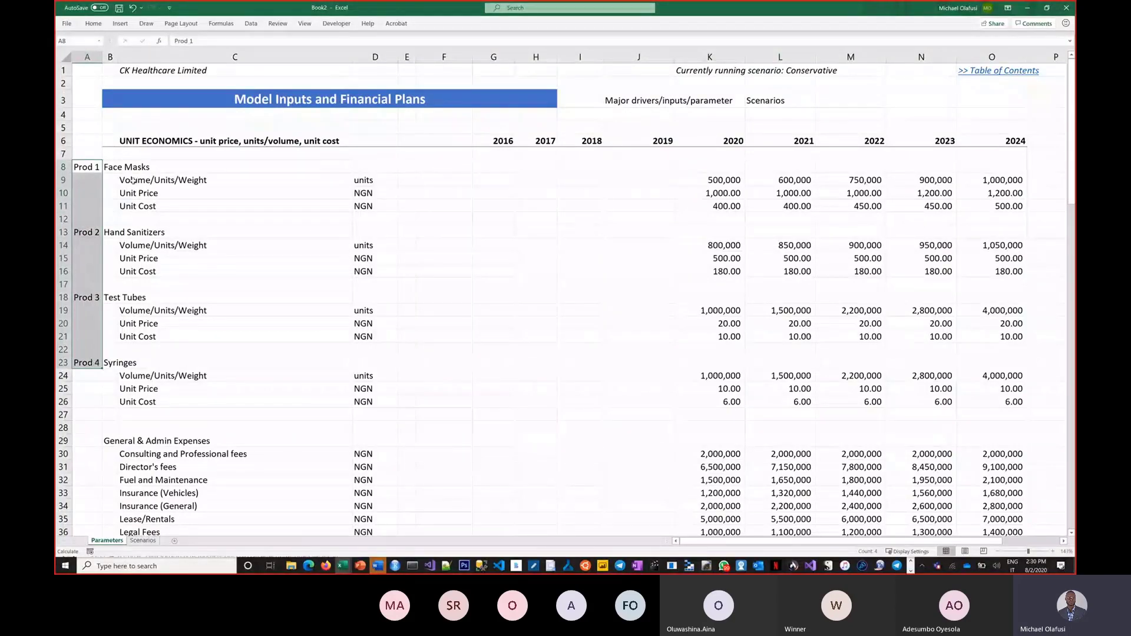
{"action": "left_click", "coordinate": [132, 180]}
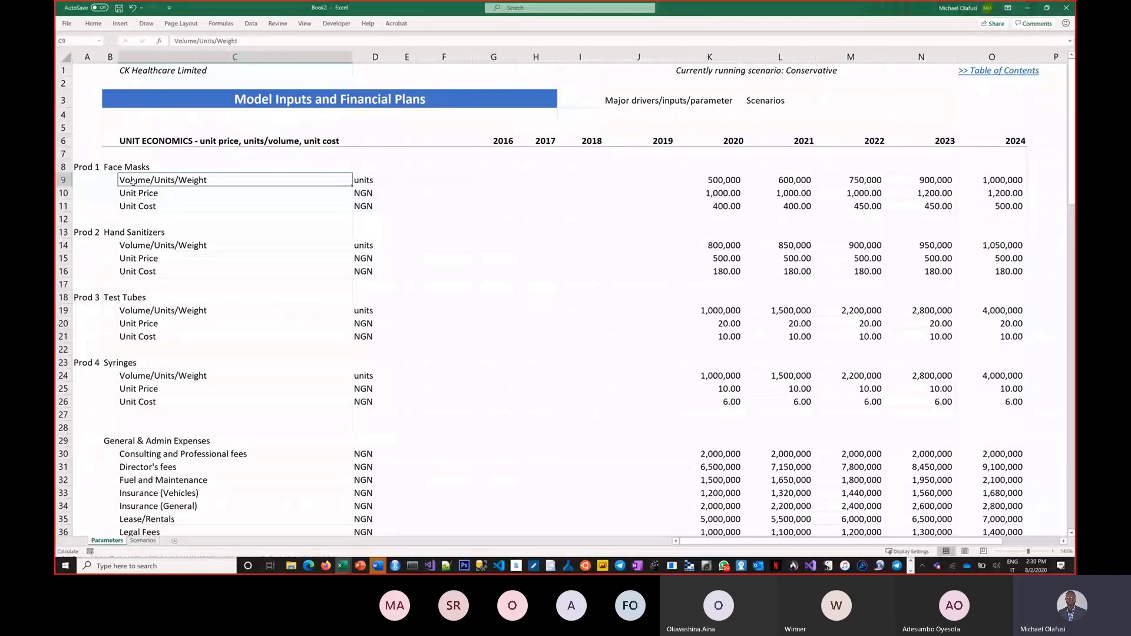
{"action": "left_click_drag", "start_coordinate": [133, 182], "coordinate": [136, 207]}
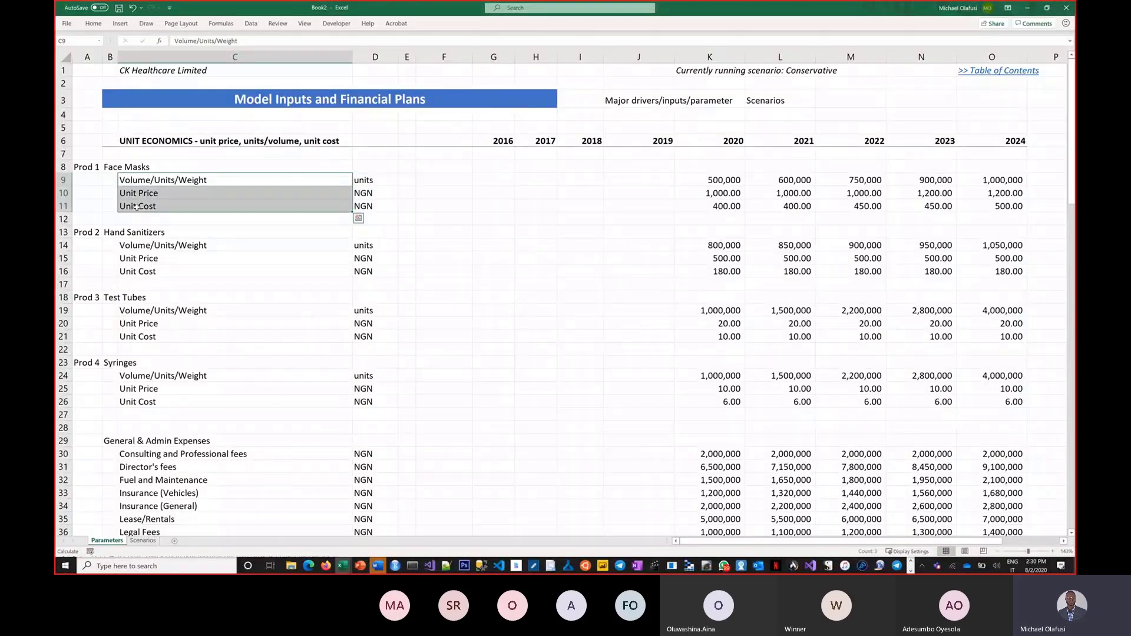
{"action": "left_click", "coordinate": [143, 541]}
{"action": "scroll", "coordinate": [176, 237], "scroll_direction": "up", "scroll_amount": 4}
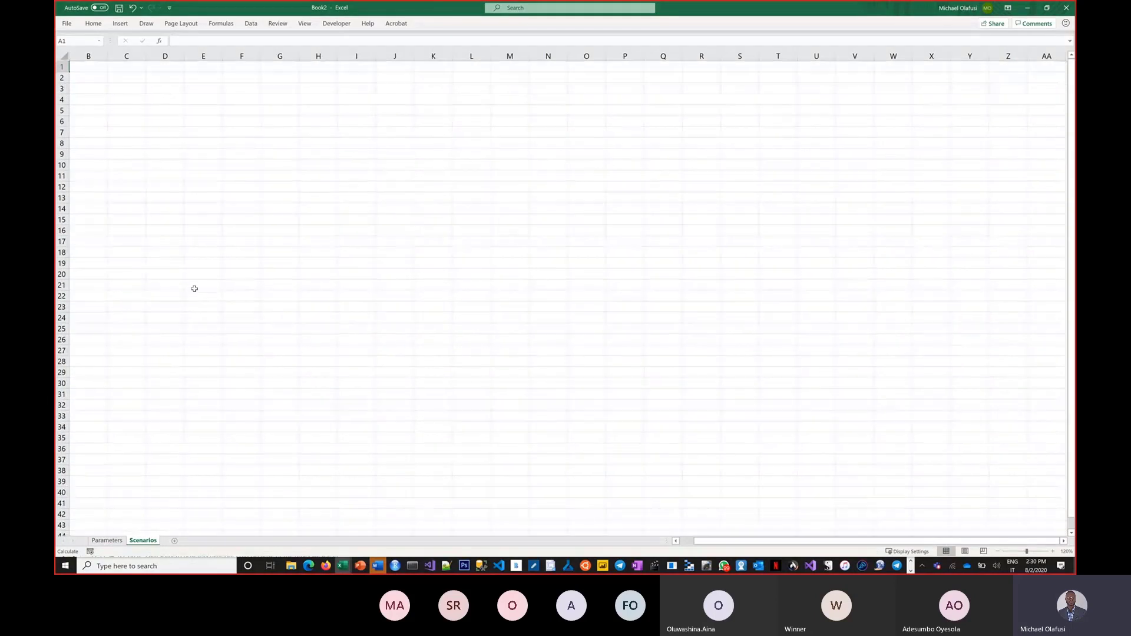
{"action": "left_click", "coordinate": [108, 541]}
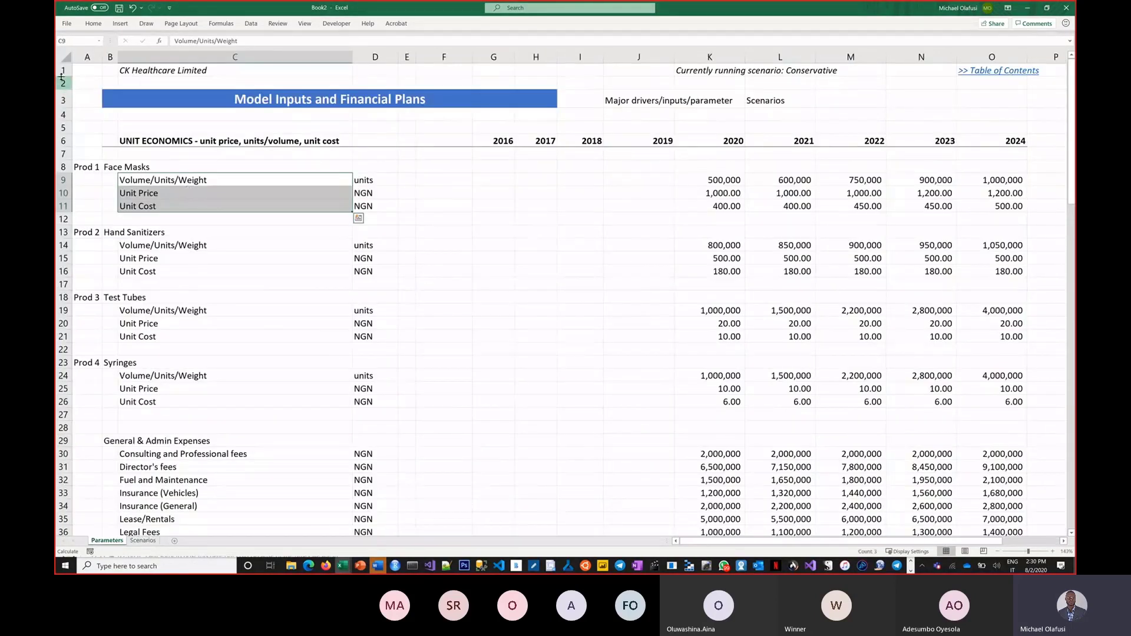
Step: Copy the Parameters sheet's top three header rows and go to the Scenarios sheet
{"action": "left_click_drag", "start_coordinate": [58, 70], "coordinate": [67, 144]}
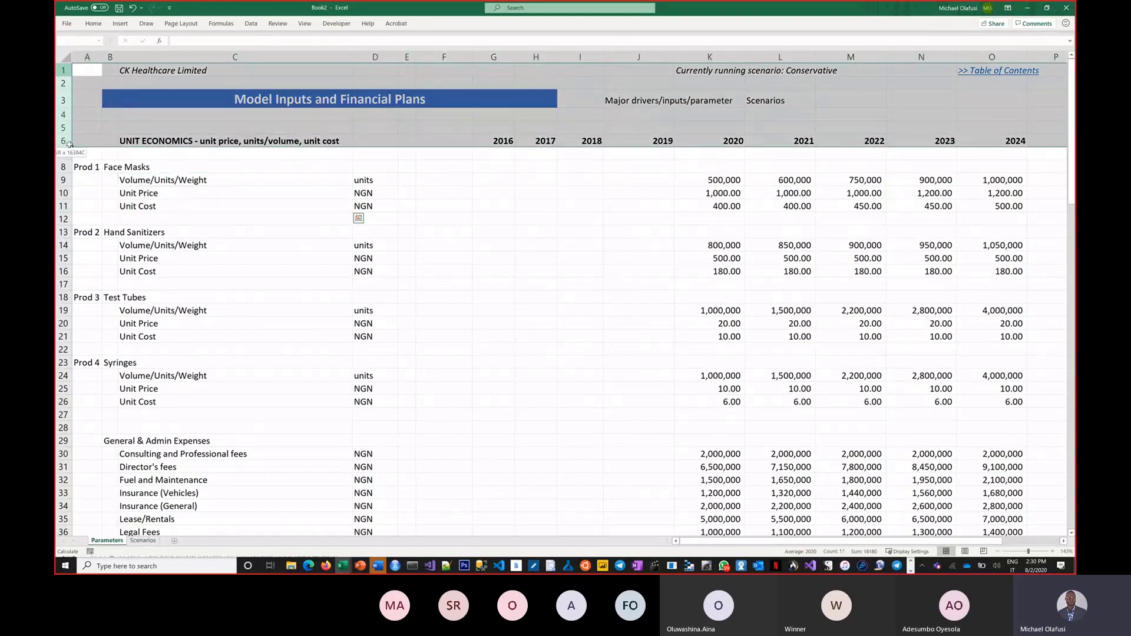
{"action": "key", "text": "ctrl+c"}
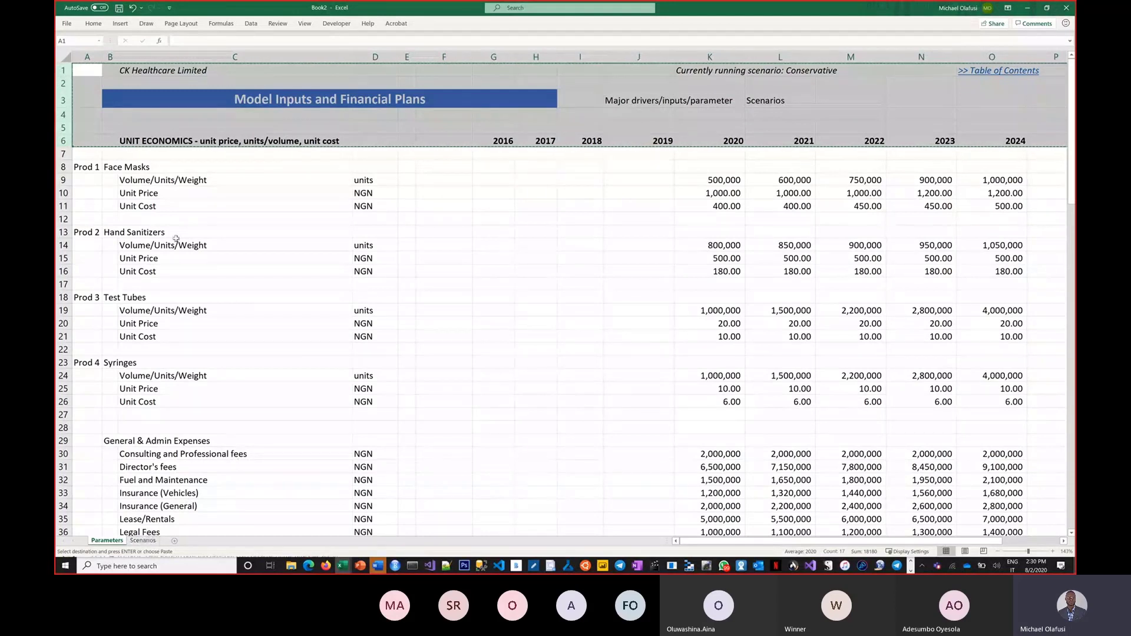
{"action": "left_click_drag", "start_coordinate": [64, 70], "coordinate": [68, 102]}
{"action": "key", "text": "Escape"}
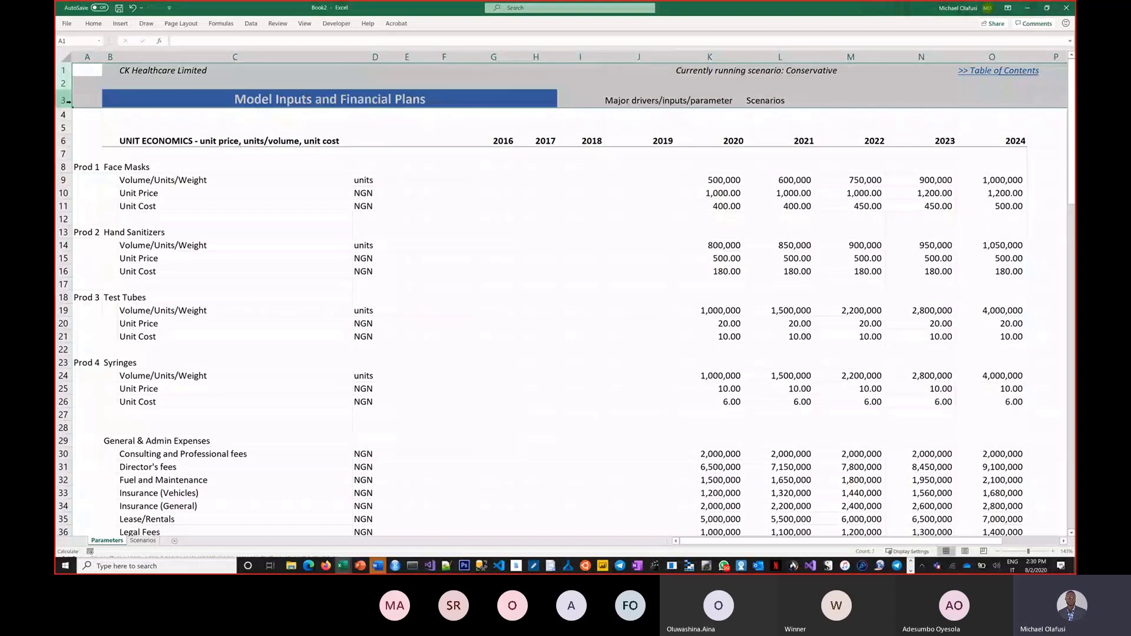
{"action": "key", "text": "ctrl+c"}
{"action": "key", "text": "ctrl+Page_Down"}
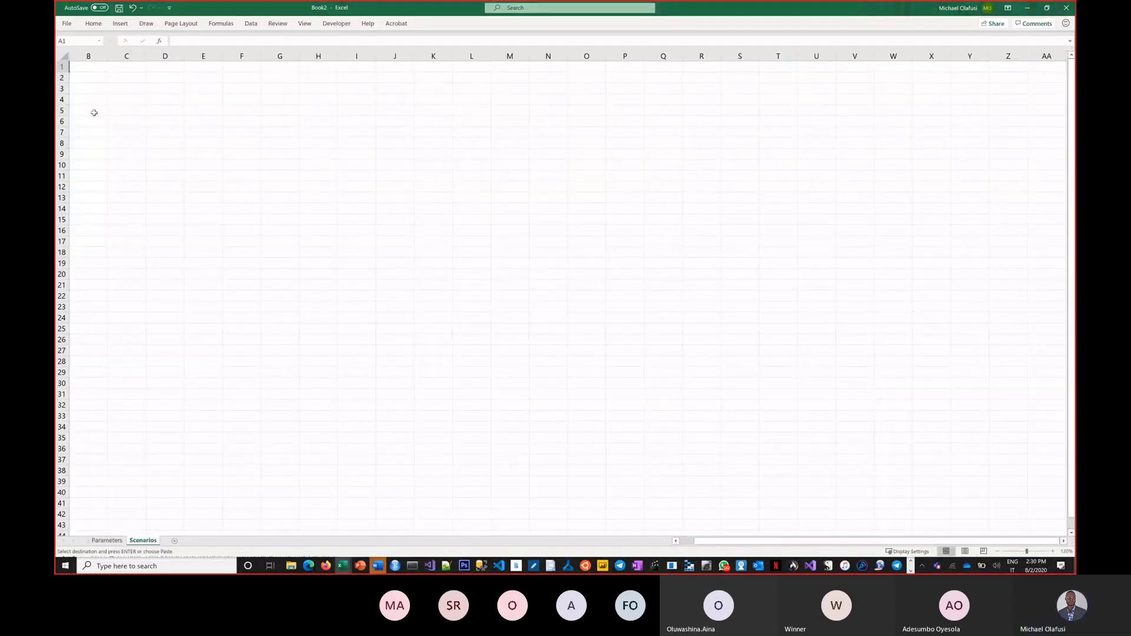
Step: Try pasting the header rows at B1 and dismiss the paste-size error
{"action": "left_click", "coordinate": [78, 70]}
{"action": "key", "text": "ctrl+v"}
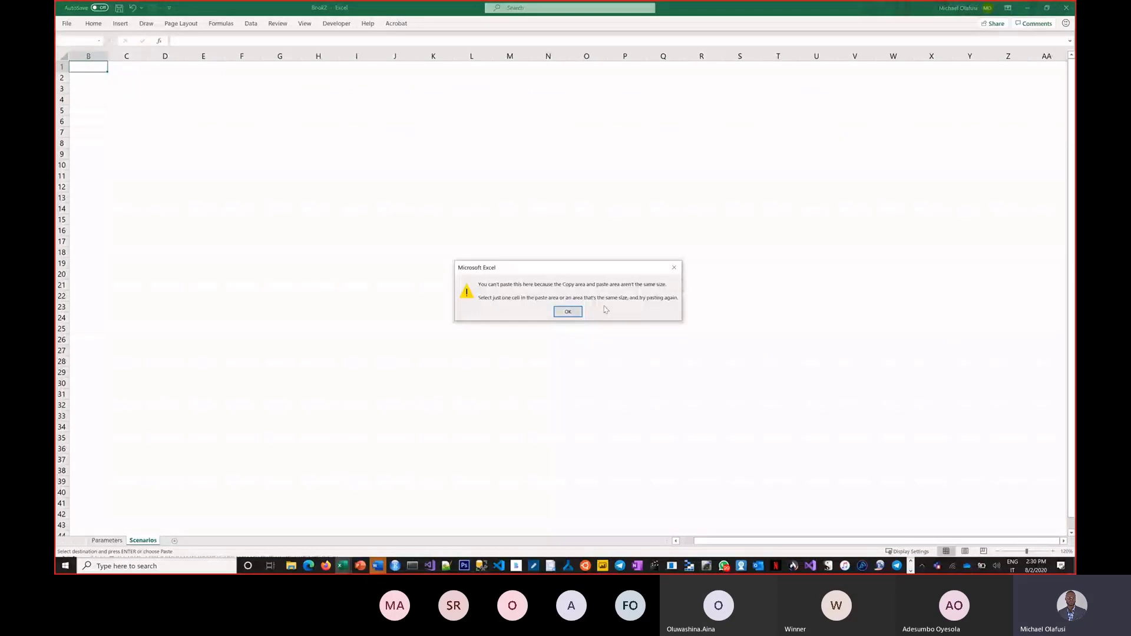
{"action": "left_click", "coordinate": [568, 311]}
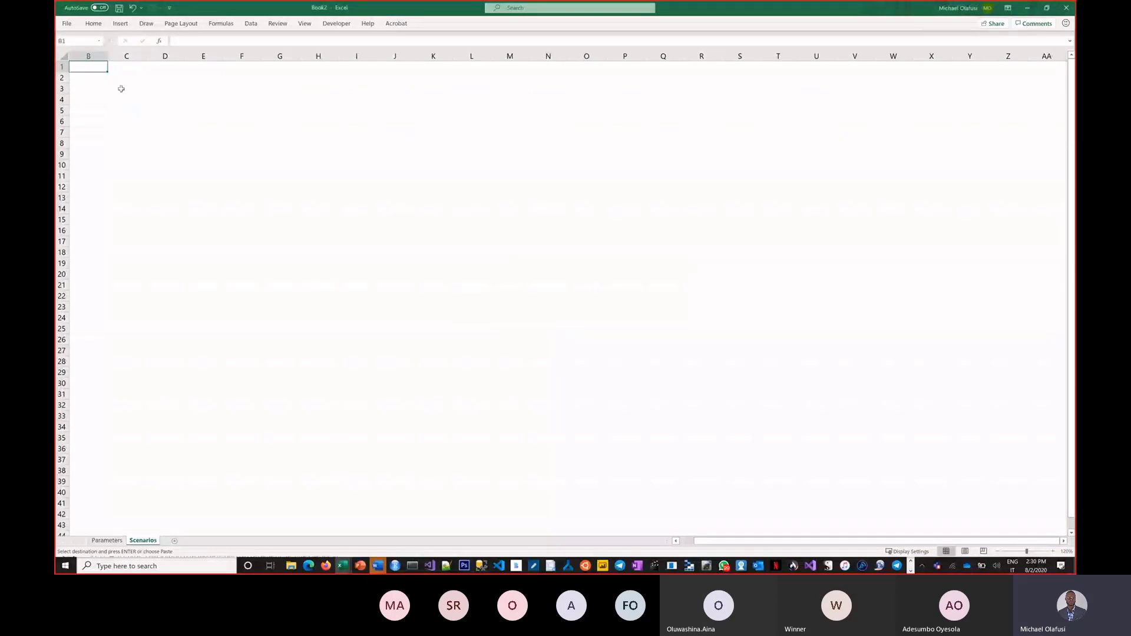
{"action": "left_click", "coordinate": [104, 541]}
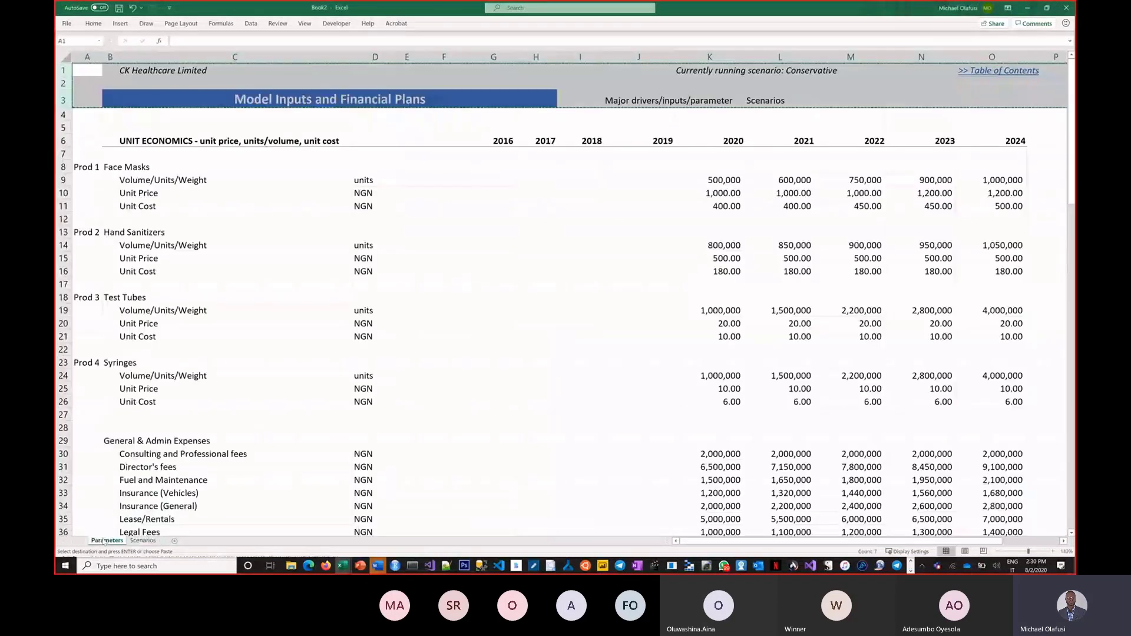
{"action": "left_click", "coordinate": [142, 541]}
Step: Paste the header rows into rows 1–3 of Scenarios, keeping source column widths
{"action": "left_click_drag", "start_coordinate": [59, 67], "coordinate": [59, 90]}
{"action": "key", "text": "ctrl+v"}
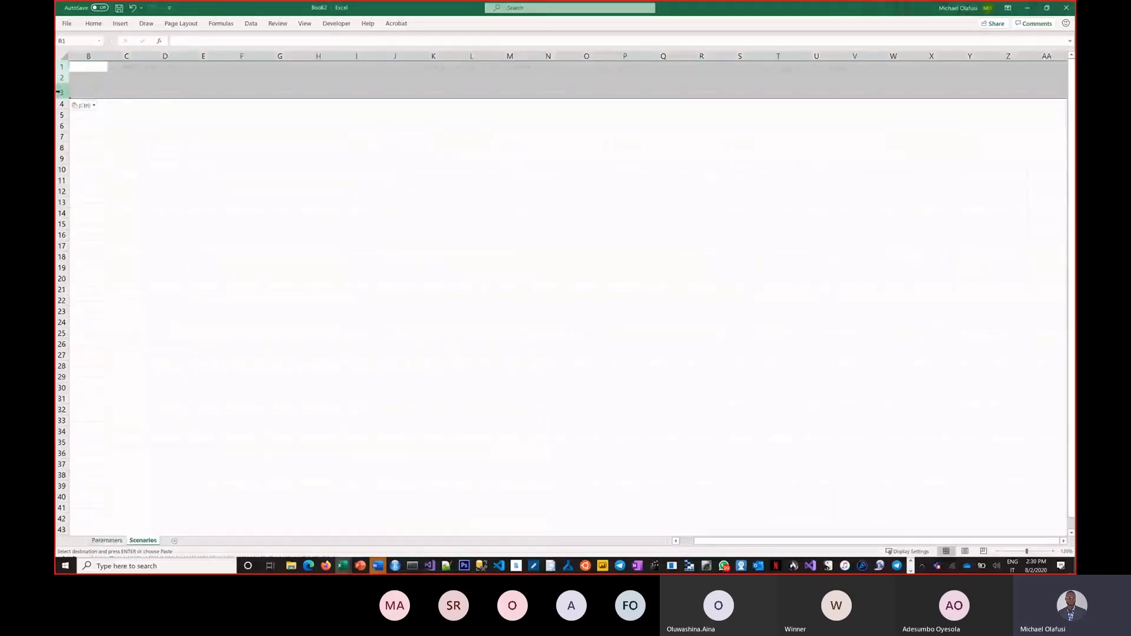
{"action": "left_click", "coordinate": [93, 106]}
{"action": "left_click", "coordinate": [91, 146]}
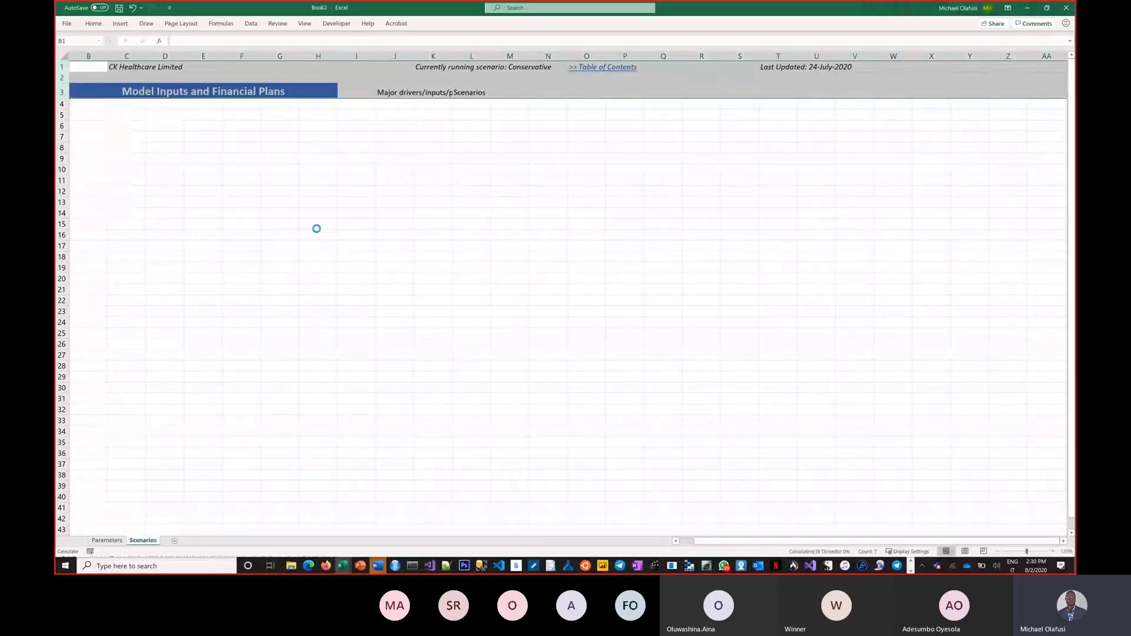
{"action": "left_click", "coordinate": [452, 246]}
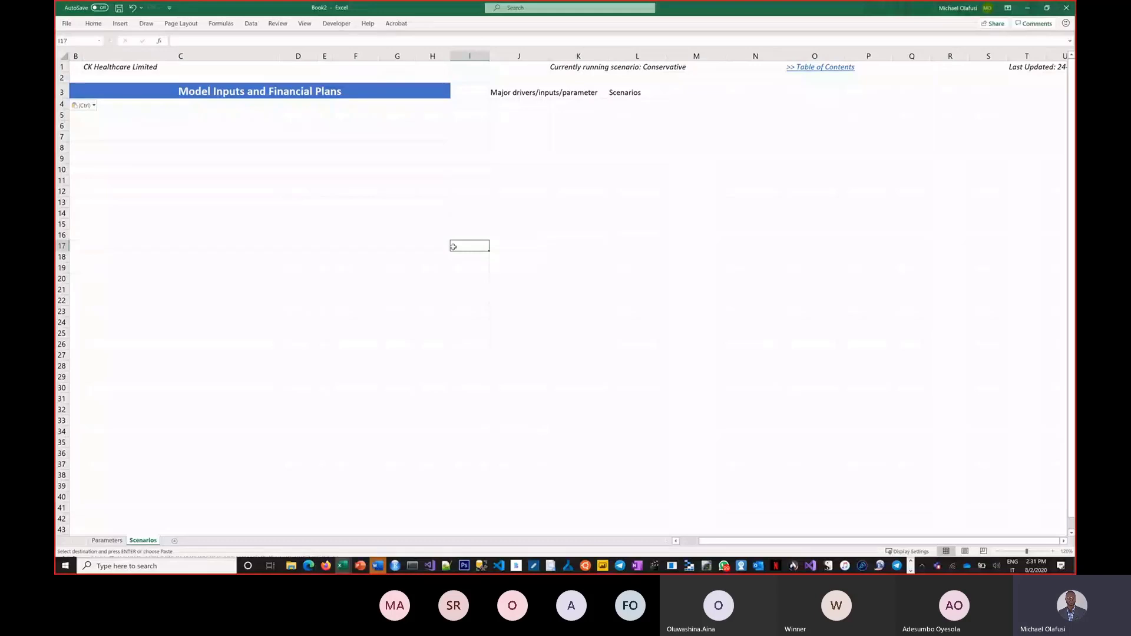
{"action": "key", "text": "ctrl"}
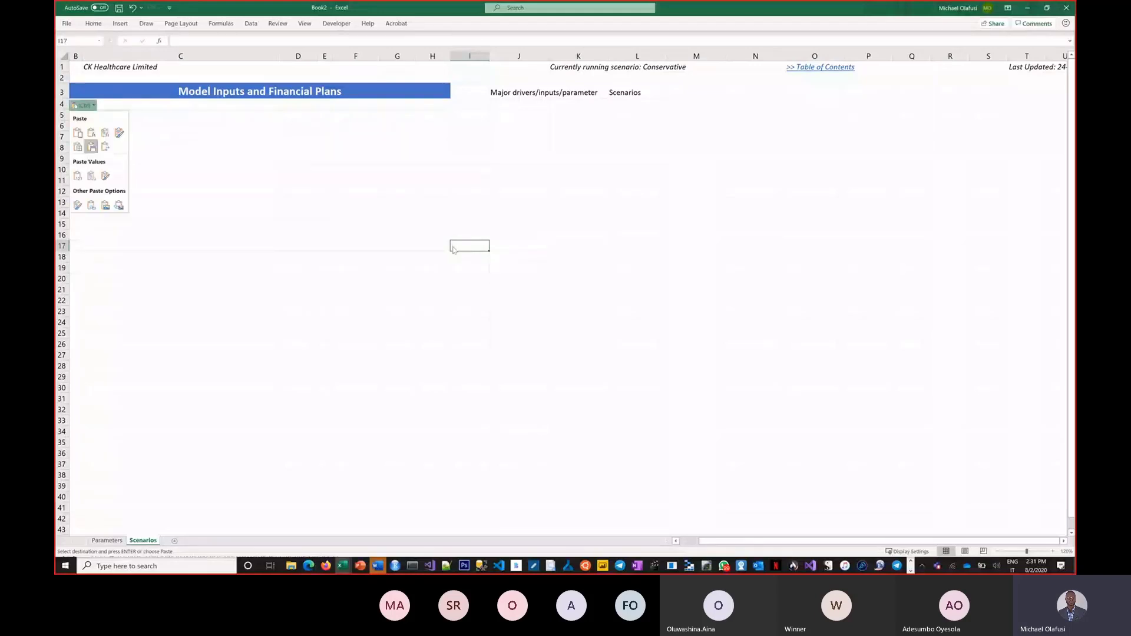
{"action": "key", "text": "super+plus"}
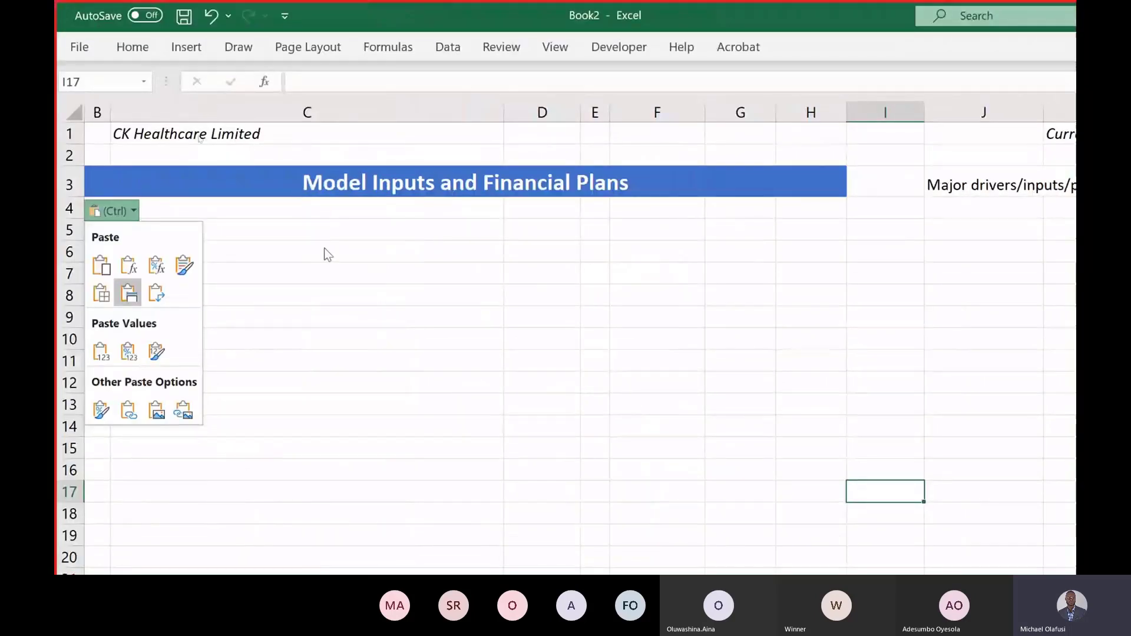
Step: Leave the Scenarios sheet at cell C5 and switch to the finished model workbook for reference
{"action": "key", "text": "Escape"}
{"action": "left_click", "coordinate": [222, 210]}
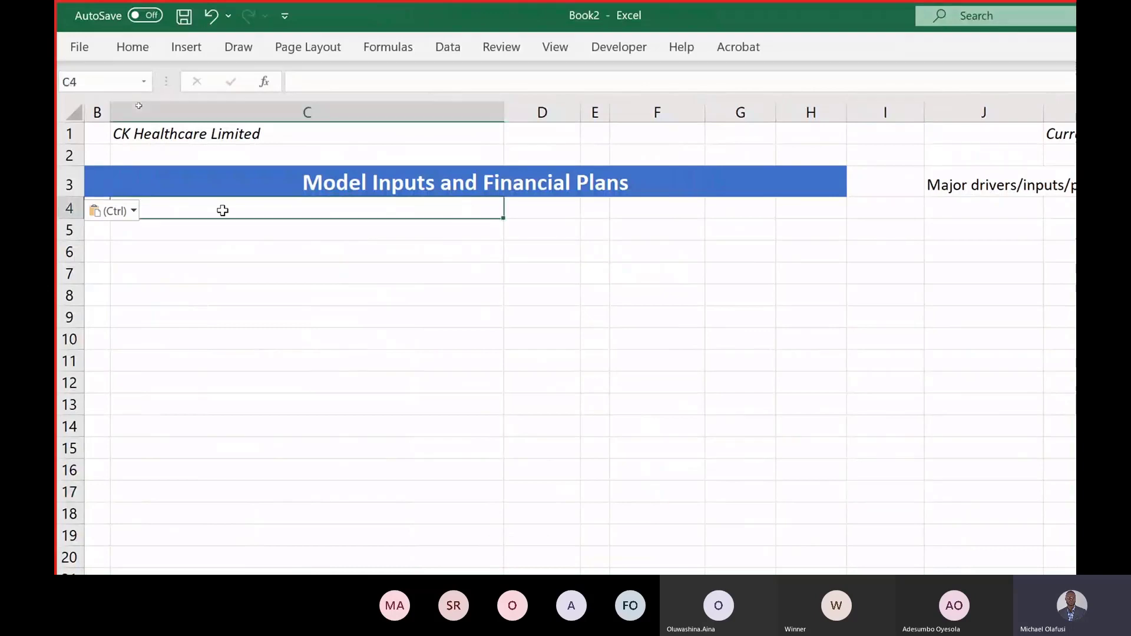
{"action": "left_click", "coordinate": [278, 247]}
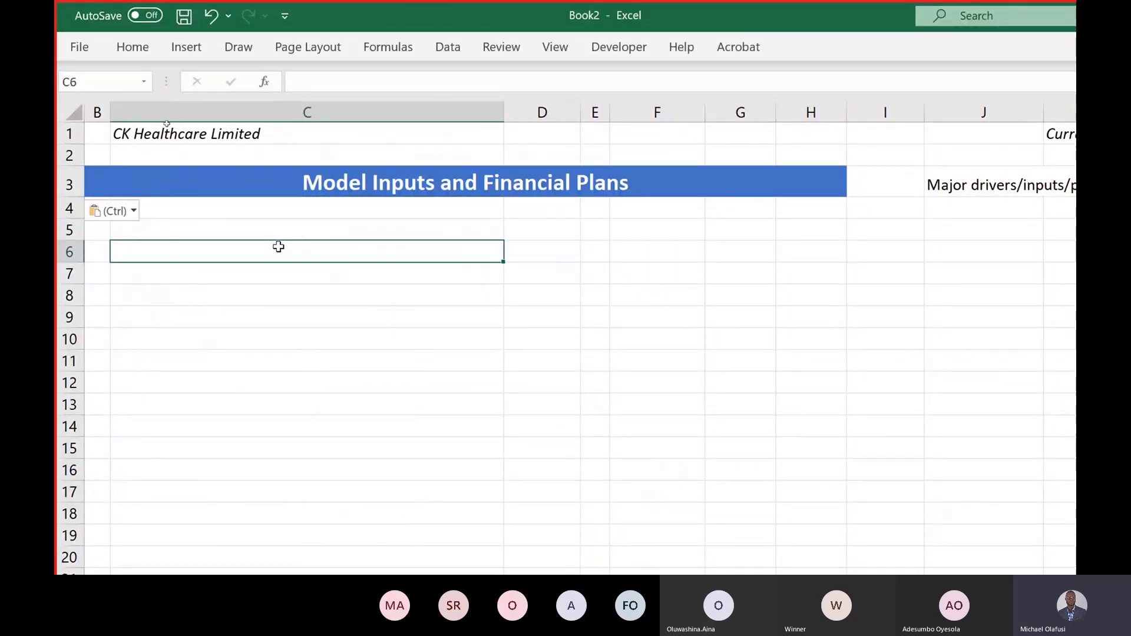
{"action": "left_click", "coordinate": [209, 225]}
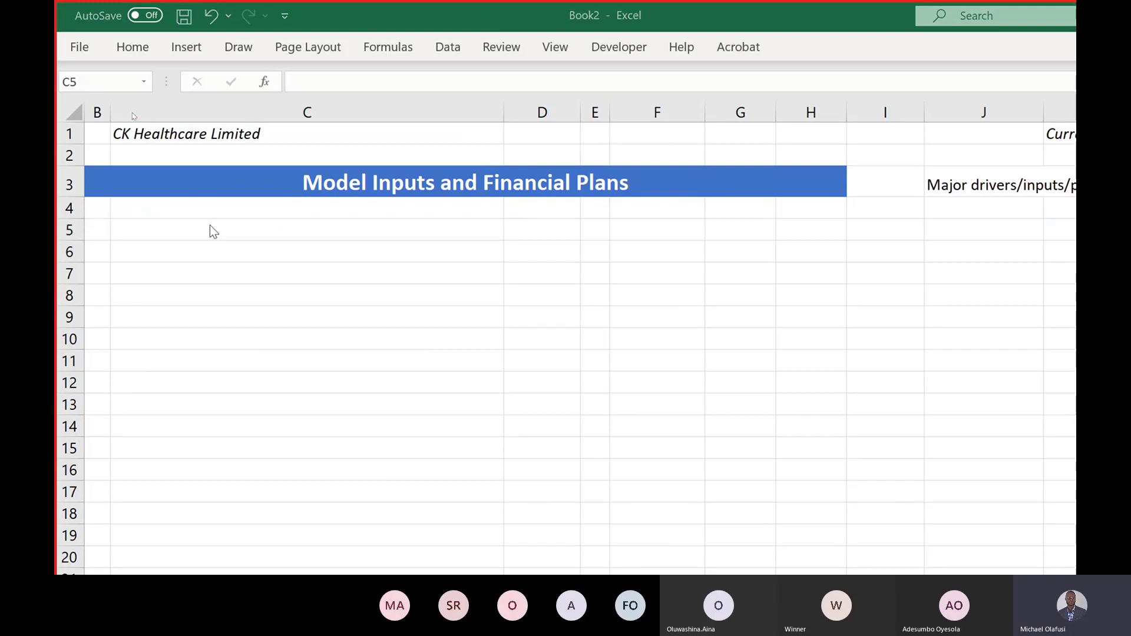
{"action": "key", "text": "alt+Tab"}
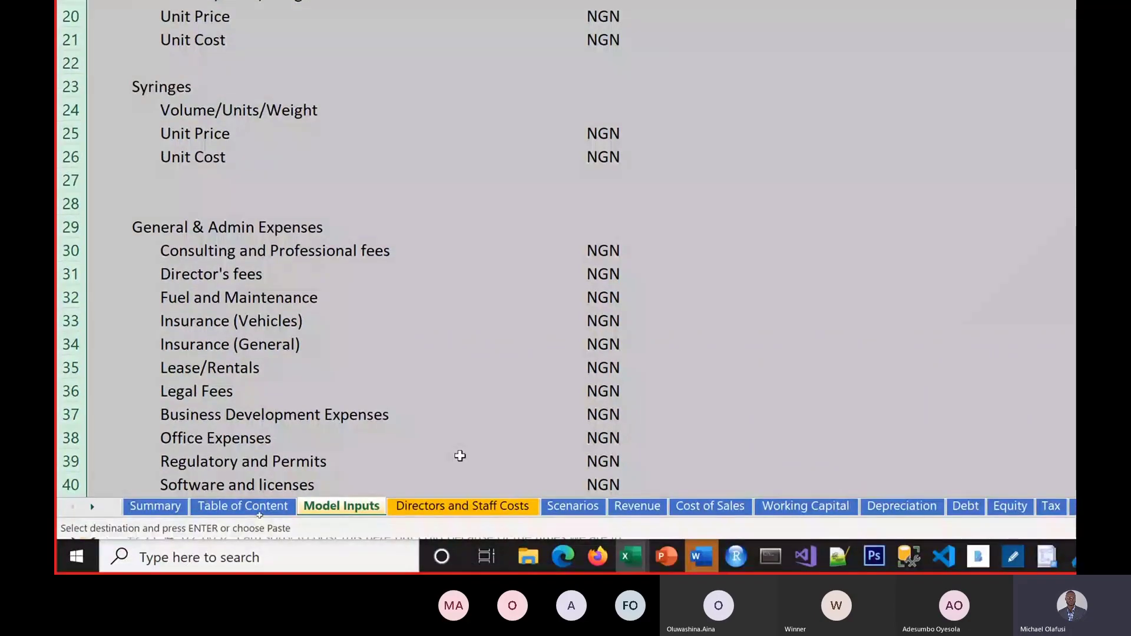
Step: Bring up the finished reference model's Scenarios sheet and scroll through it
{"action": "left_click", "coordinate": [597, 510]}
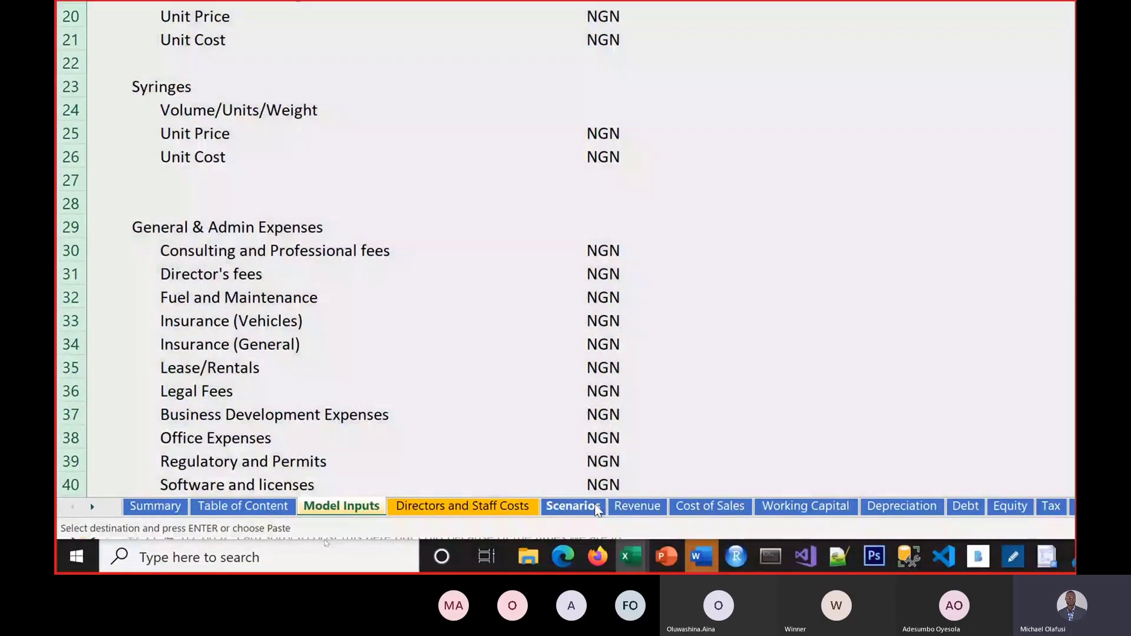
{"action": "scroll", "coordinate": [380, 240], "scroll_direction": "up", "scroll_amount": 1}
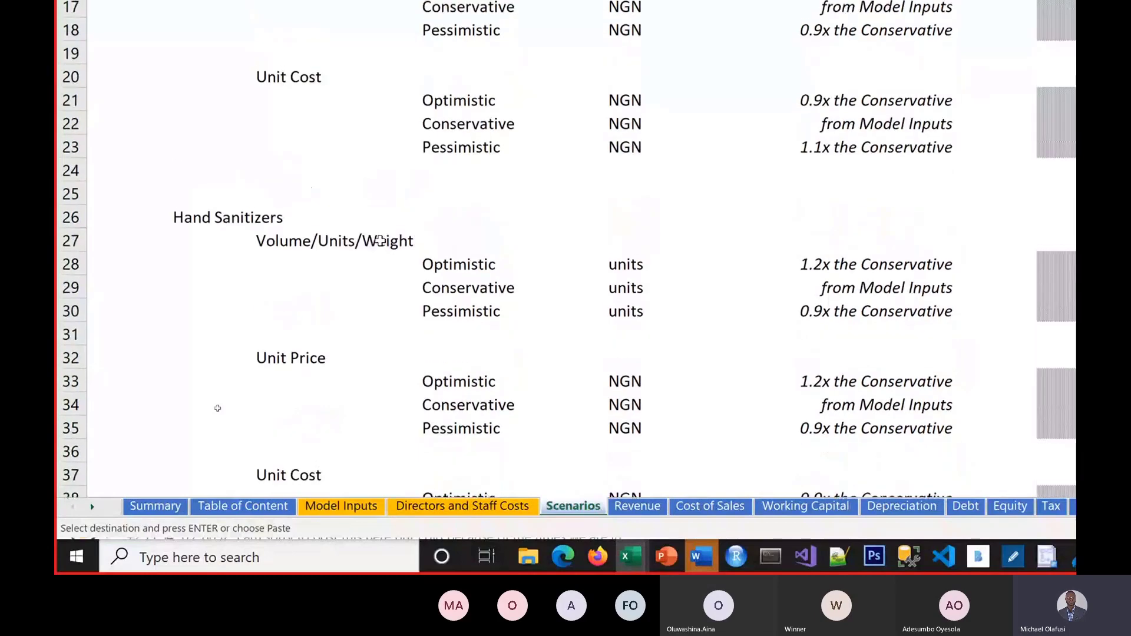
{"action": "scroll", "coordinate": [380, 240], "scroll_direction": "down", "scroll_amount": 1}
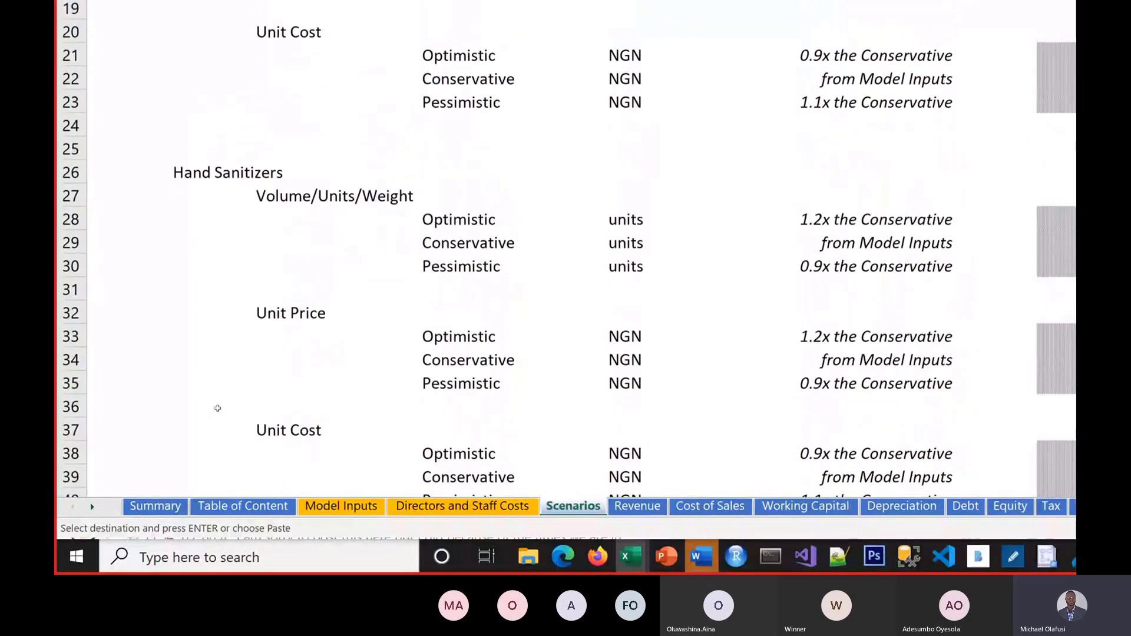
{"action": "scroll", "coordinate": [380, 240], "scroll_direction": "up", "scroll_amount": 1}
{"action": "scroll", "coordinate": [380, 241], "scroll_direction": "down", "scroll_amount": 1}
{"action": "scroll", "coordinate": [380, 240], "scroll_direction": "up", "scroll_amount": 1}
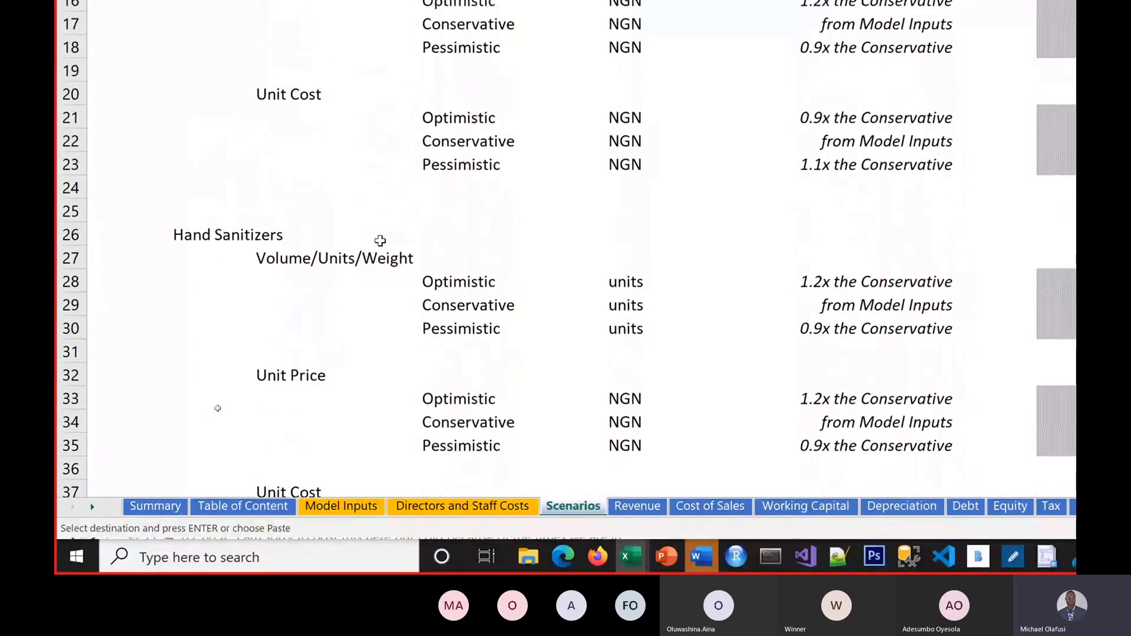
{"action": "scroll", "coordinate": [379, 240], "scroll_direction": "down", "scroll_amount": 1}
{"action": "scroll", "coordinate": [380, 241], "scroll_direction": "up", "scroll_amount": 1}
{"action": "scroll", "coordinate": [379, 241], "scroll_direction": "down", "scroll_amount": 1}
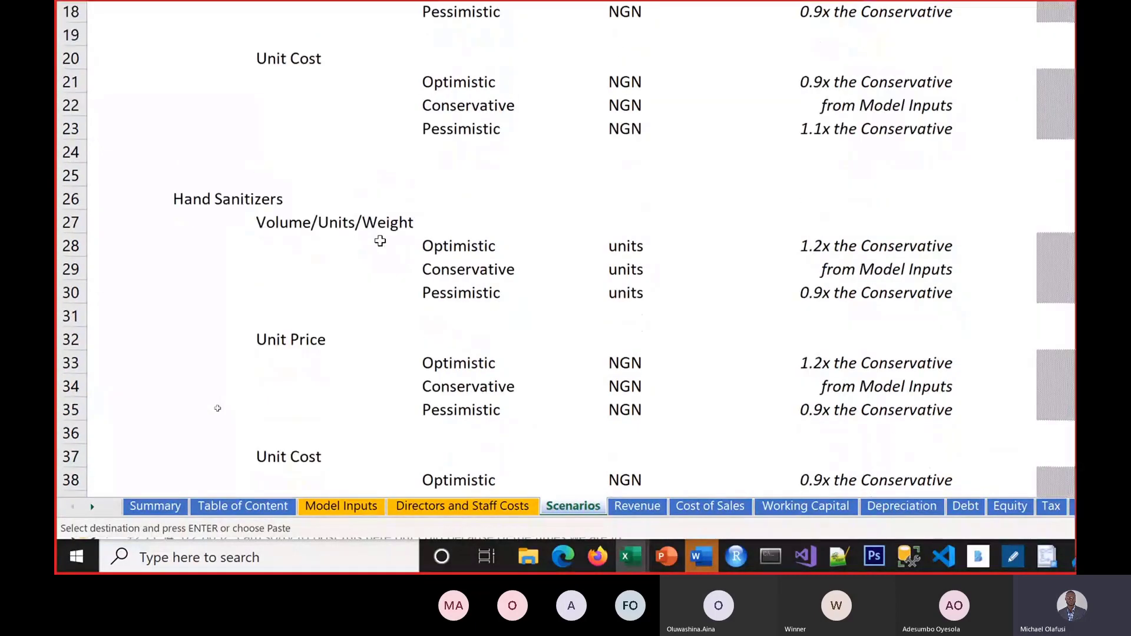
{"action": "scroll", "coordinate": [380, 240], "scroll_direction": "up", "scroll_amount": 1}
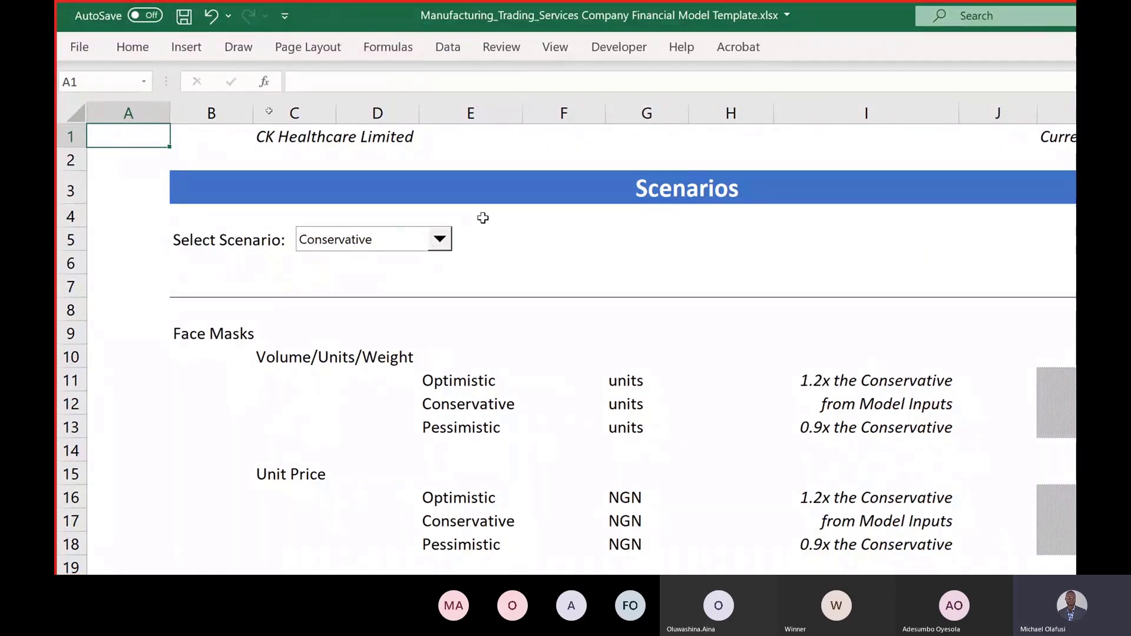
Step: View the reference model's scenario list, leaving Conservative chosen, then return to Book2
{"action": "left_click", "coordinate": [442, 242]}
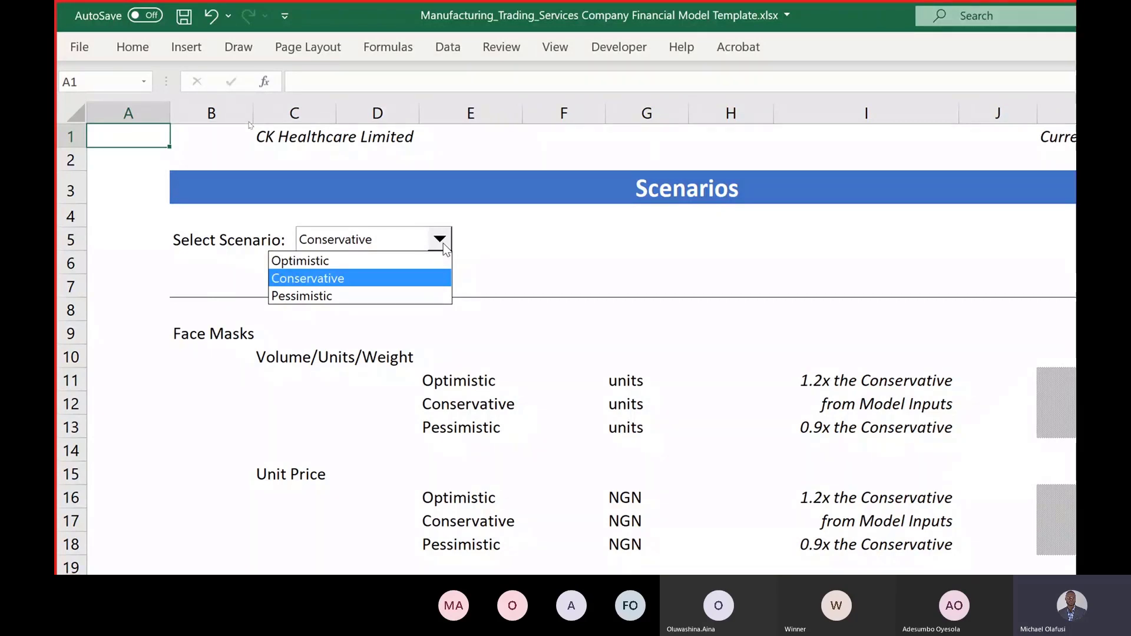
{"action": "left_click", "coordinate": [534, 243]}
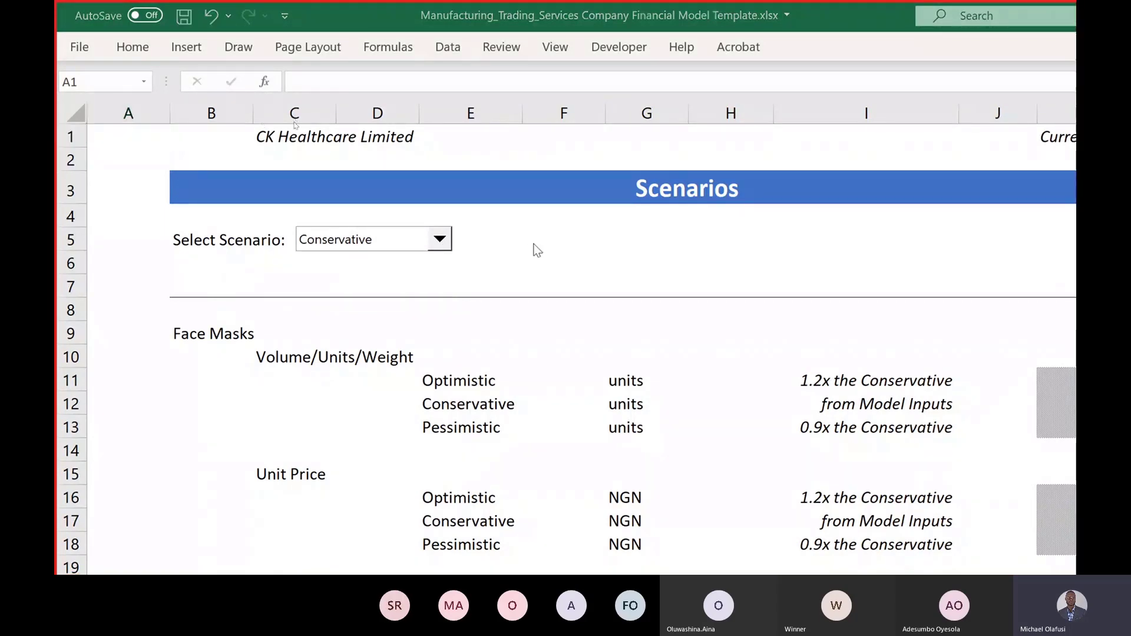
{"action": "key", "text": "alt+Tab"}
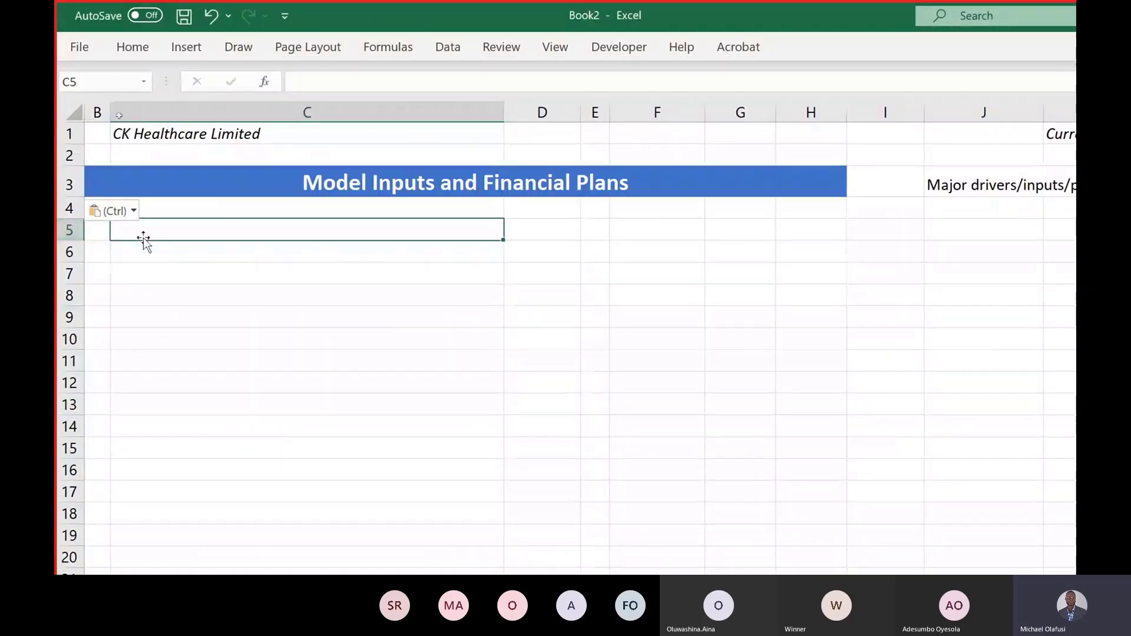
Step: Enter the label 'Select Scenarios:' in C5, reselect it, and show the Developer tab
{"action": "left_click", "coordinate": [220, 234]}
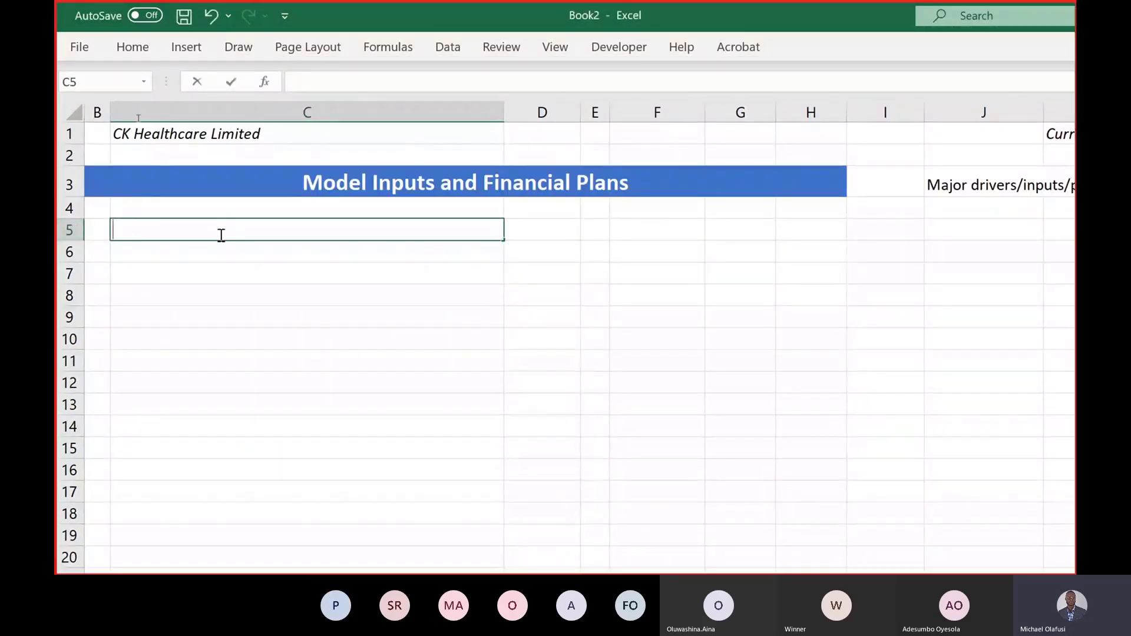
{"action": "type", "text": "Seòe"}
{"action": "key", "text": "BackSpace"}
{"action": "key", "text": "BackSpace"}
{"action": "type", "text": "le"}
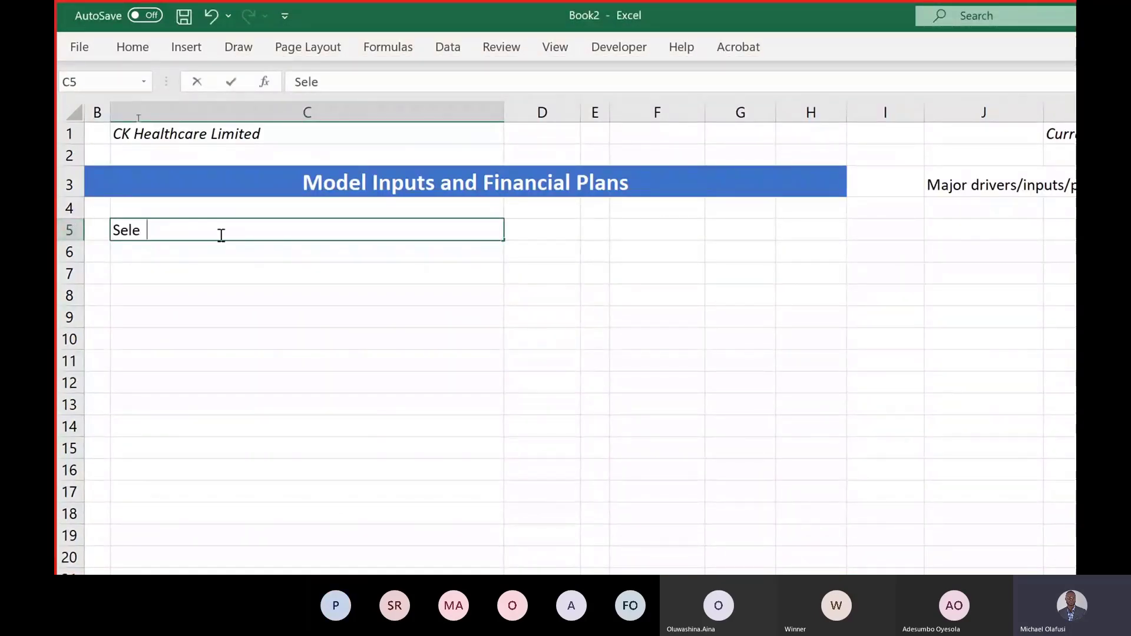
{"action": "type", "text": "ct Sceanrios"}
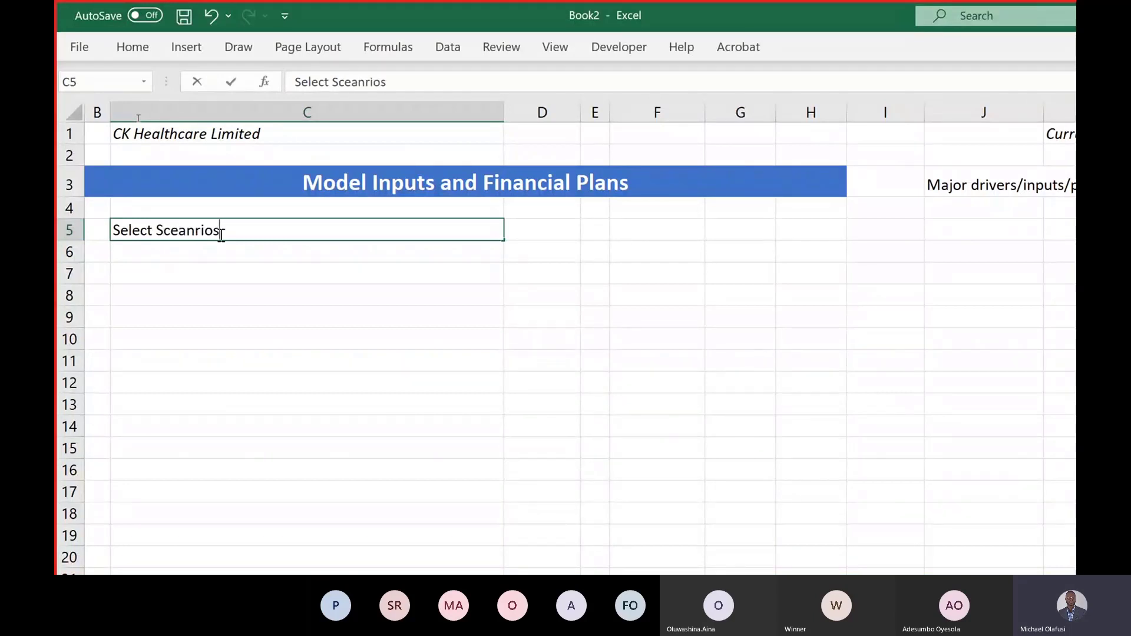
{"action": "key", "text": "BackSpace"}
{"action": "key", "text": "BackSpace"}
{"action": "key", "text": "BackSpace"}
{"action": "key", "text": "BackSpace"}
{"action": "key", "text": "BackSpace"}
{"action": "key", "text": "BackSpace"}
{"action": "type", "text": "narios:"}
{"action": "key", "text": "Return"}
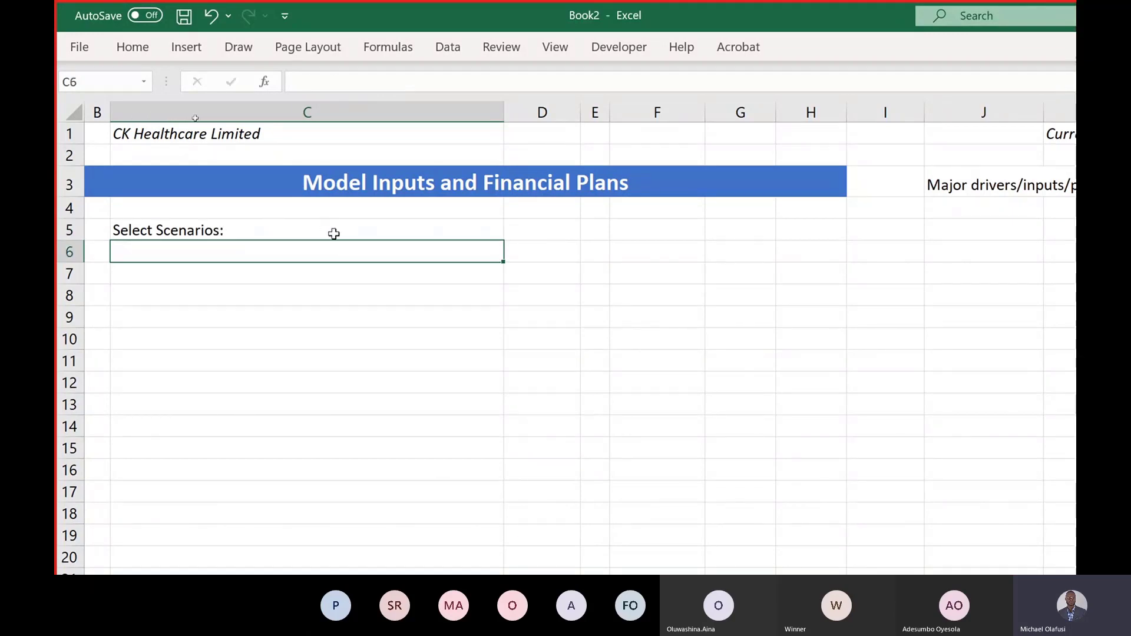
{"action": "left_click", "coordinate": [335, 235]}
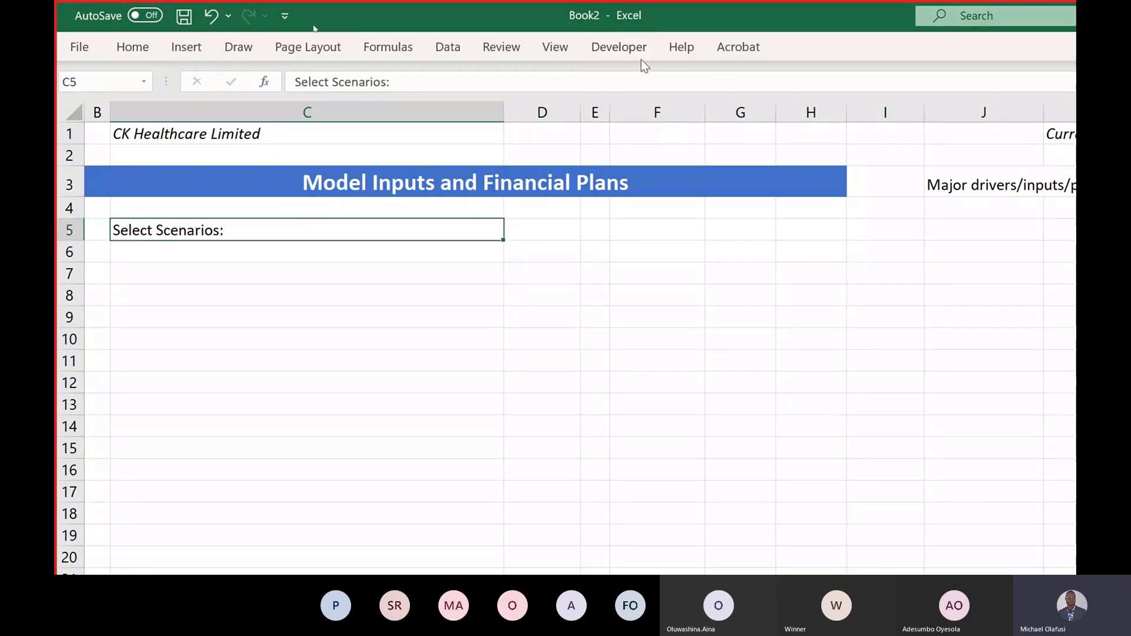
{"action": "left_click", "coordinate": [457, 48]}
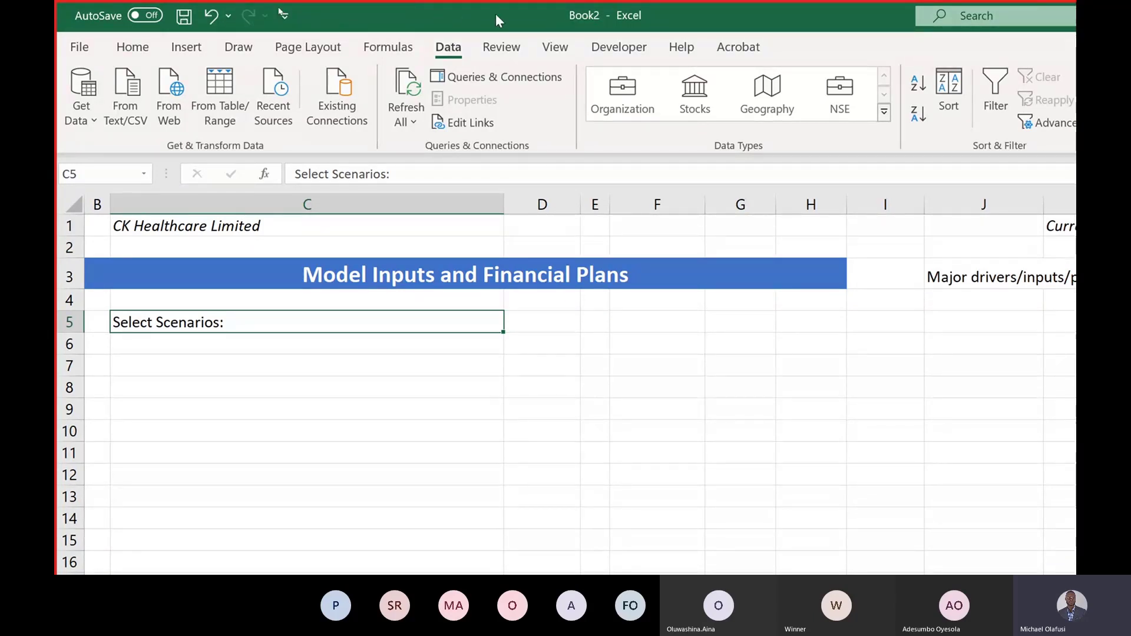
{"action": "left_click", "coordinate": [621, 49]}
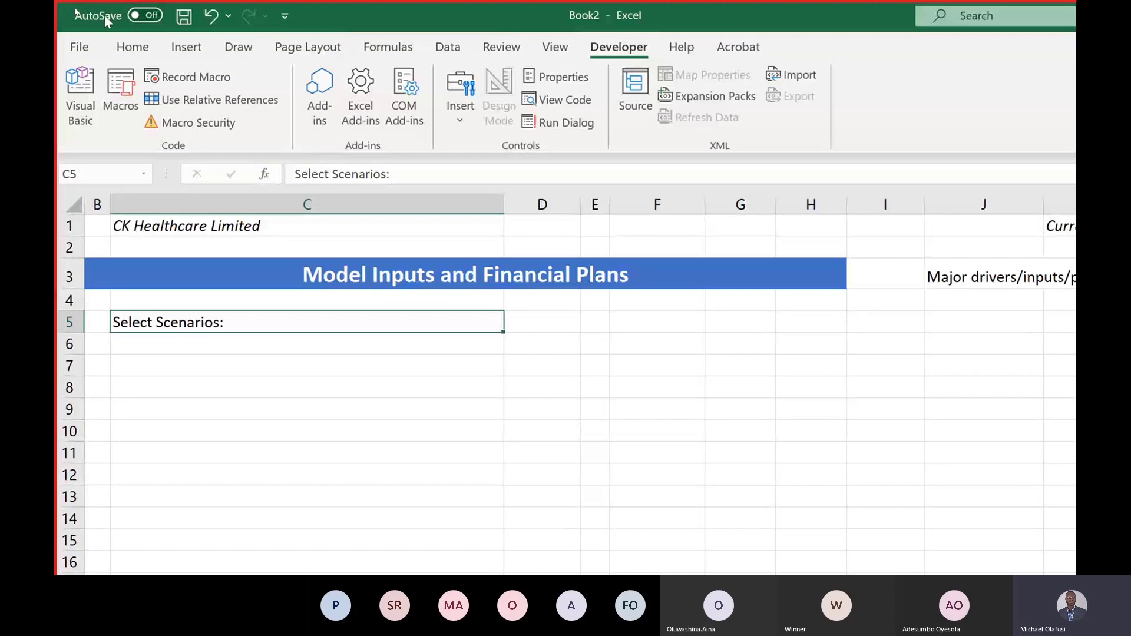
{"action": "left_click", "coordinate": [79, 46]}
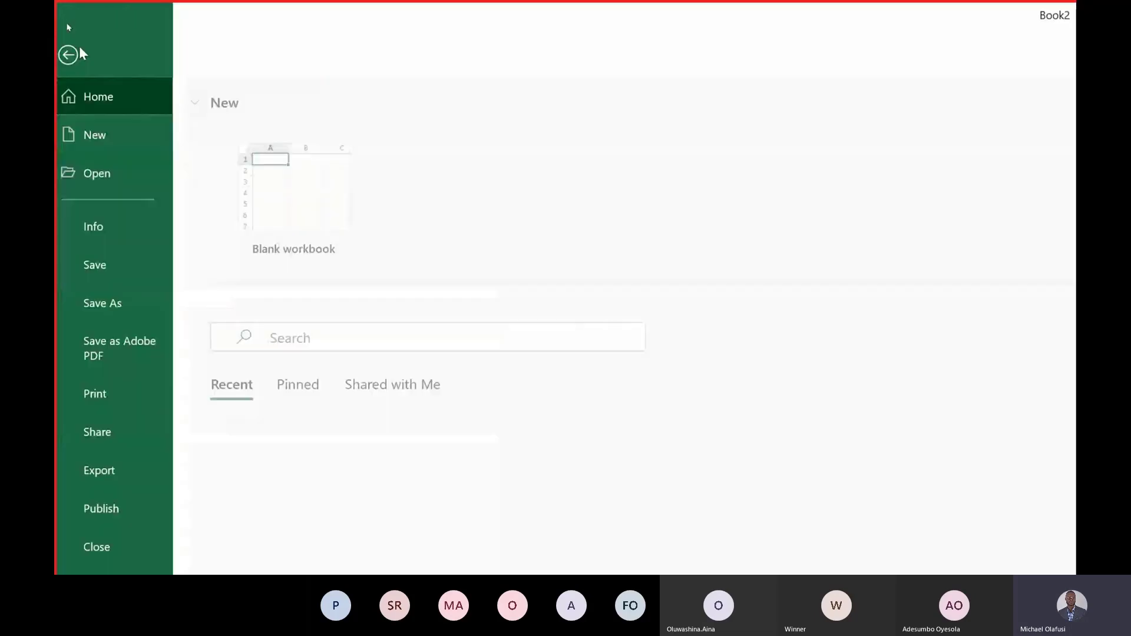
{"action": "scroll", "coordinate": [104, 318], "scroll_direction": "down", "scroll_amount": 2}
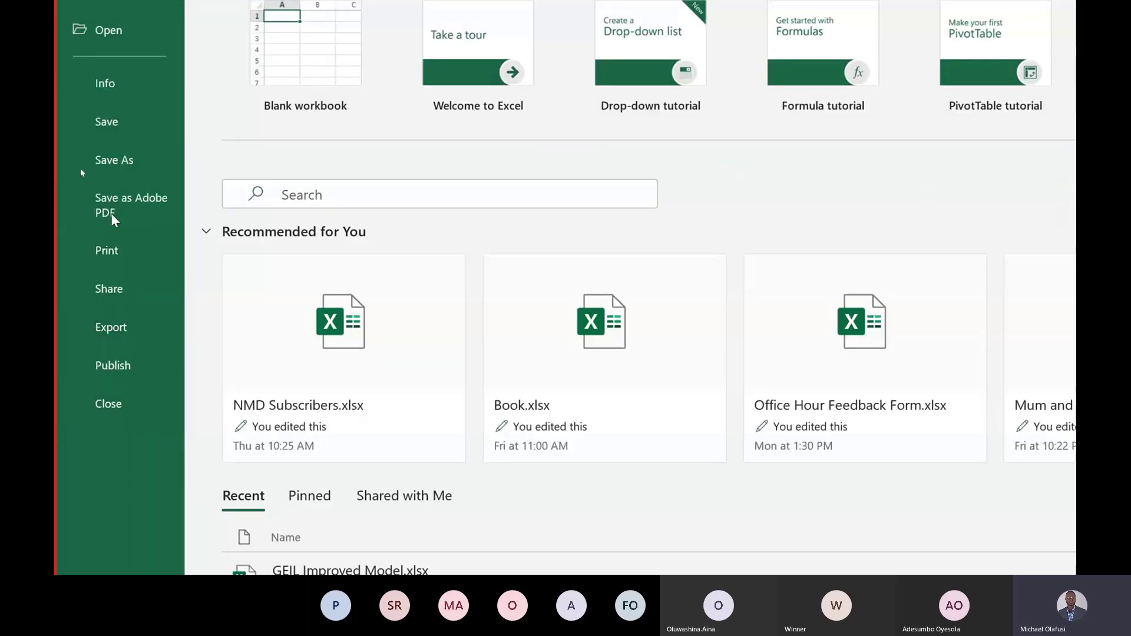
{"action": "scroll", "coordinate": [111, 217], "scroll_direction": "up", "scroll_amount": 1}
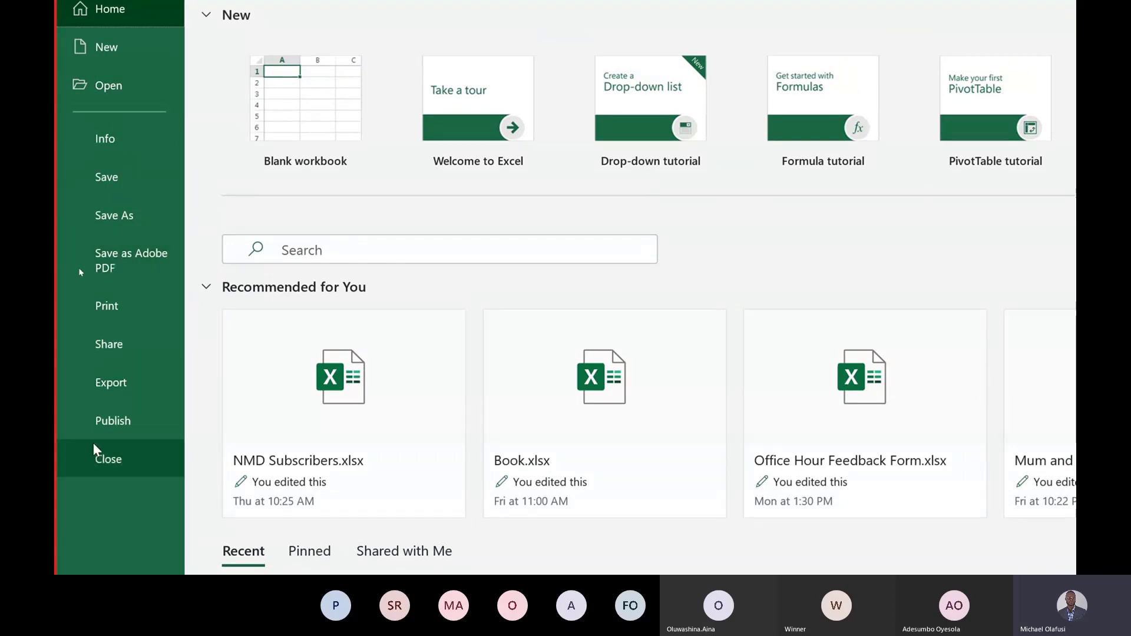
{"action": "scroll", "coordinate": [106, 483], "scroll_direction": "down", "scroll_amount": 6}
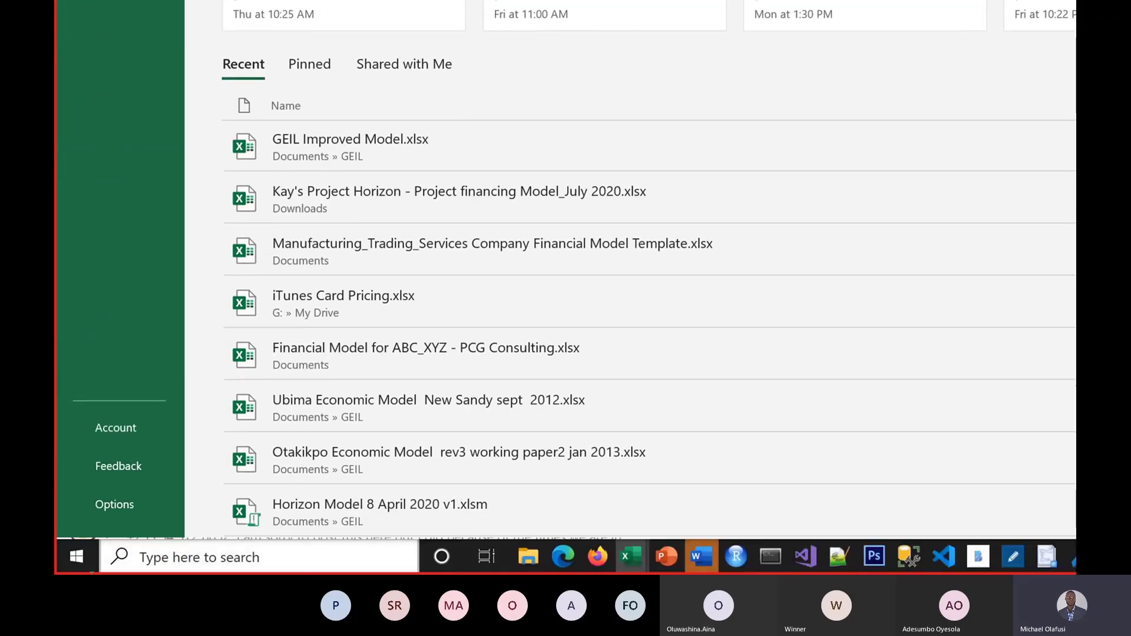
{"action": "left_click", "coordinate": [150, 503]}
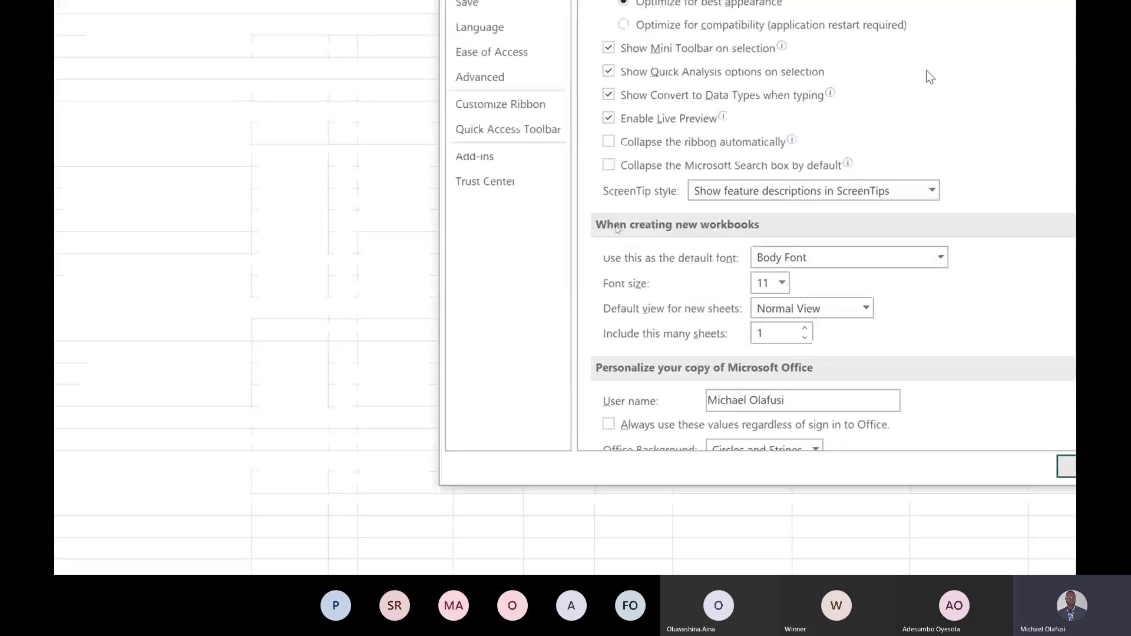
{"action": "left_click", "coordinate": [476, 249]}
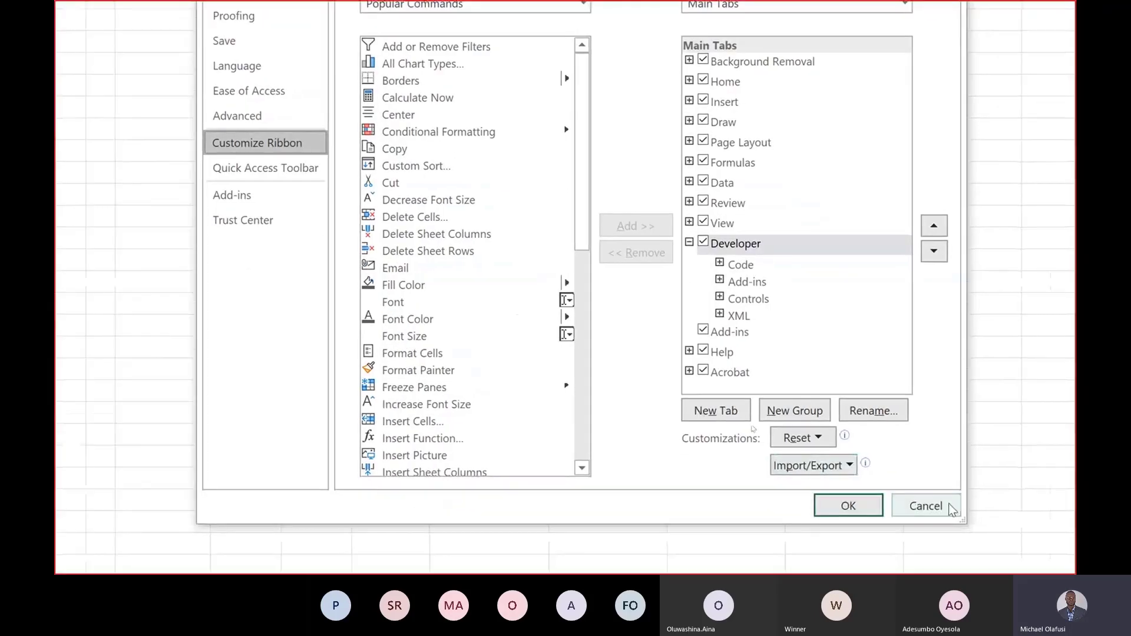
{"action": "left_click", "coordinate": [965, 517]}
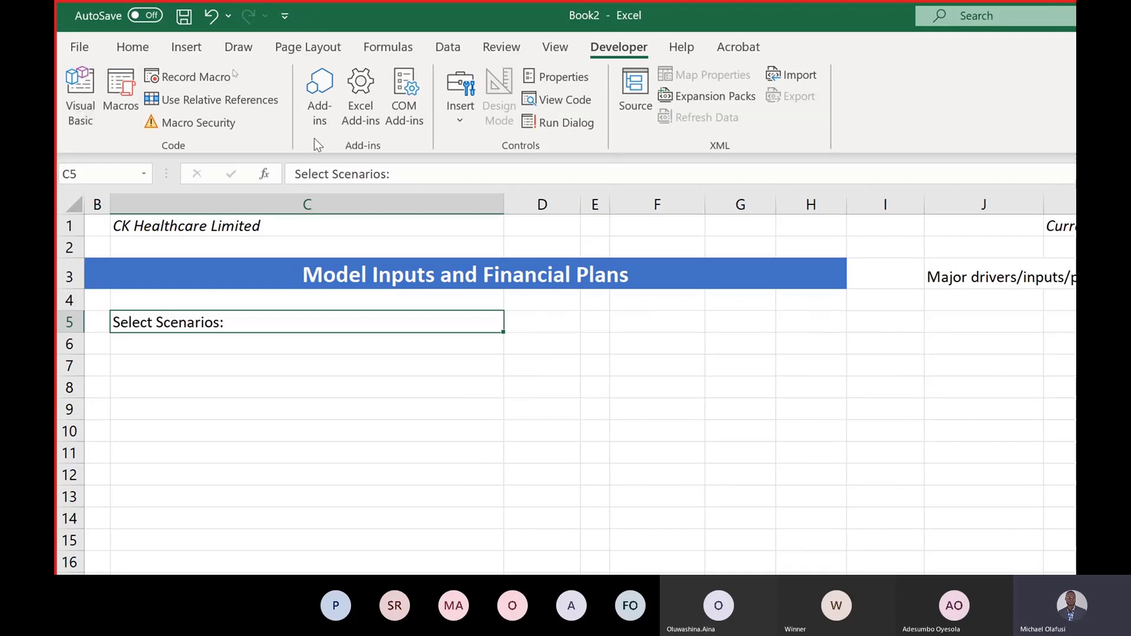
Step: Draw a Form Controls combo box next to C5's label and check its empty list
{"action": "left_click", "coordinate": [462, 119]}
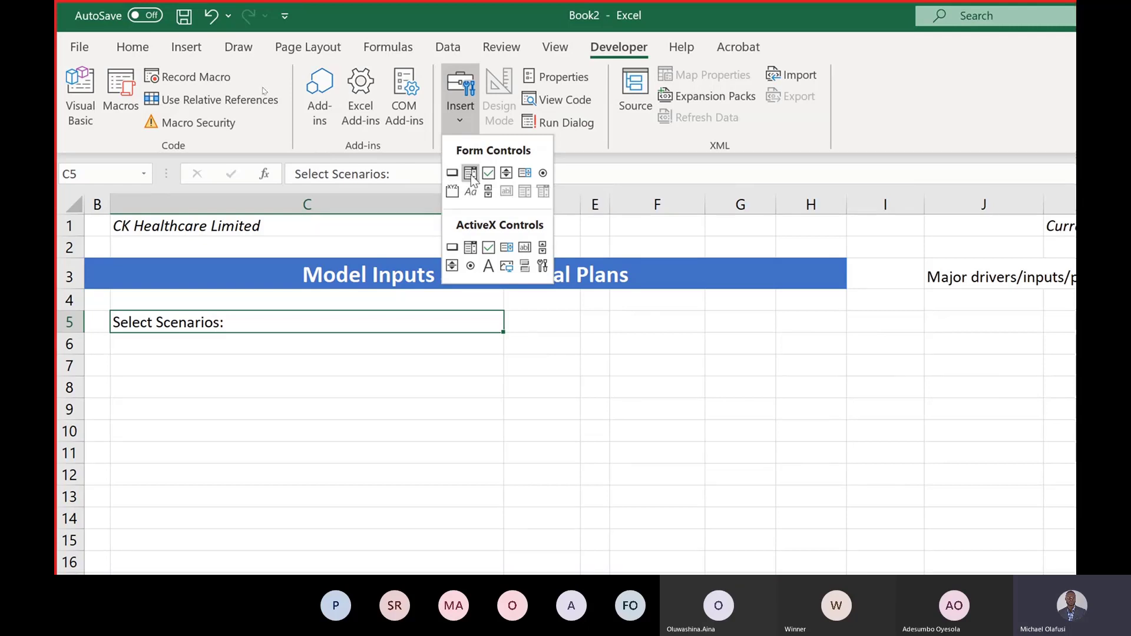
{"action": "left_click", "coordinate": [471, 175]}
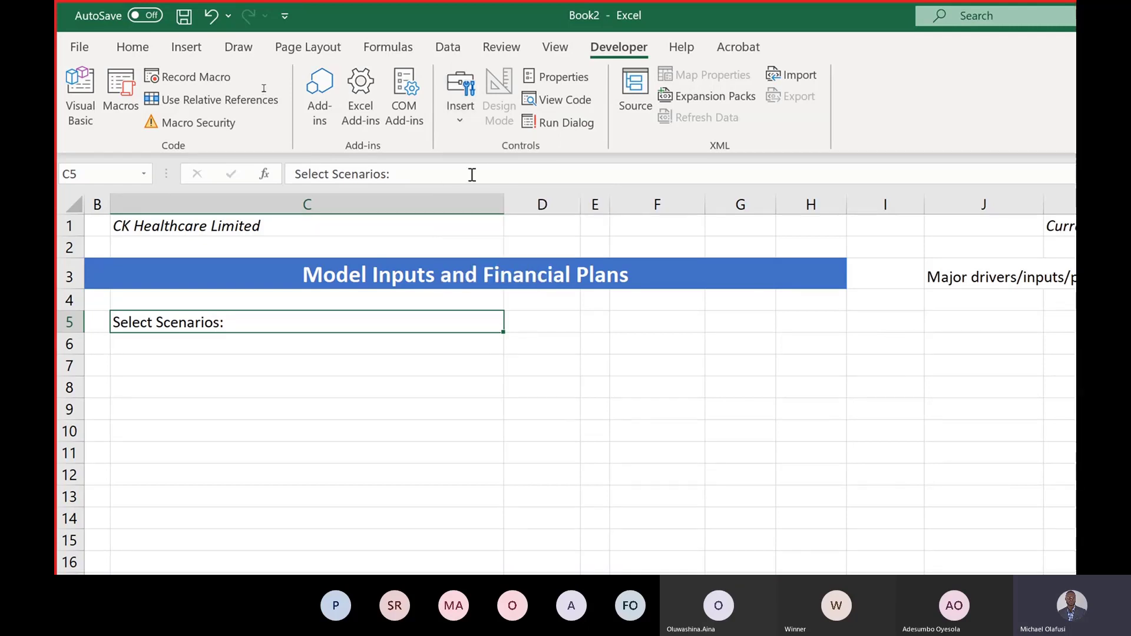
{"action": "left_click_drag", "start_coordinate": [236, 311], "coordinate": [437, 337]}
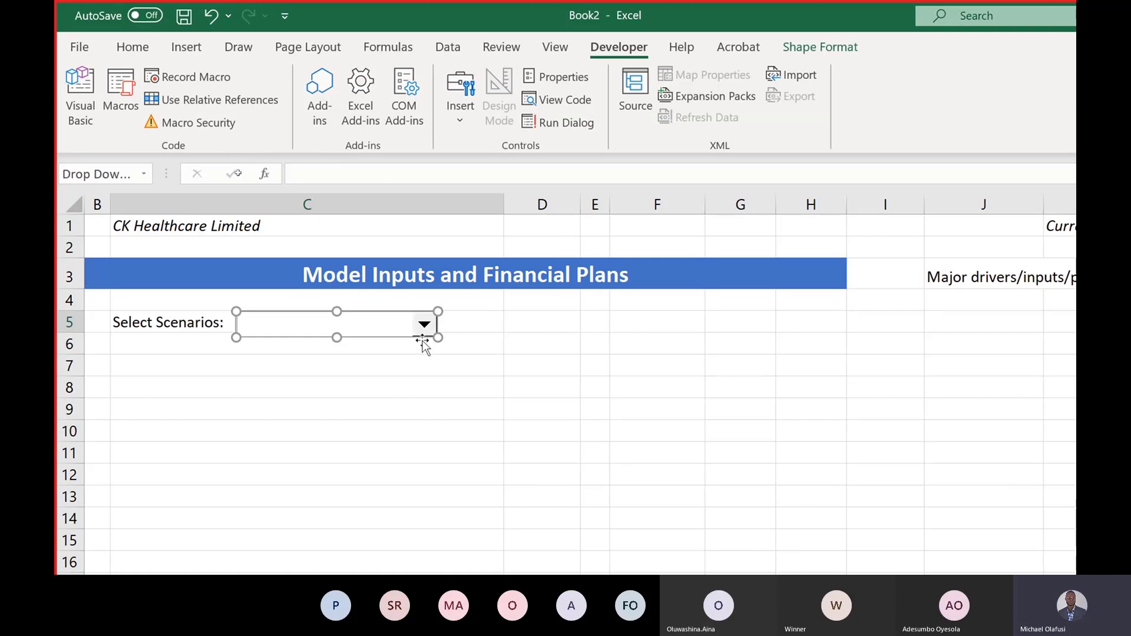
{"action": "left_click", "coordinate": [420, 365]}
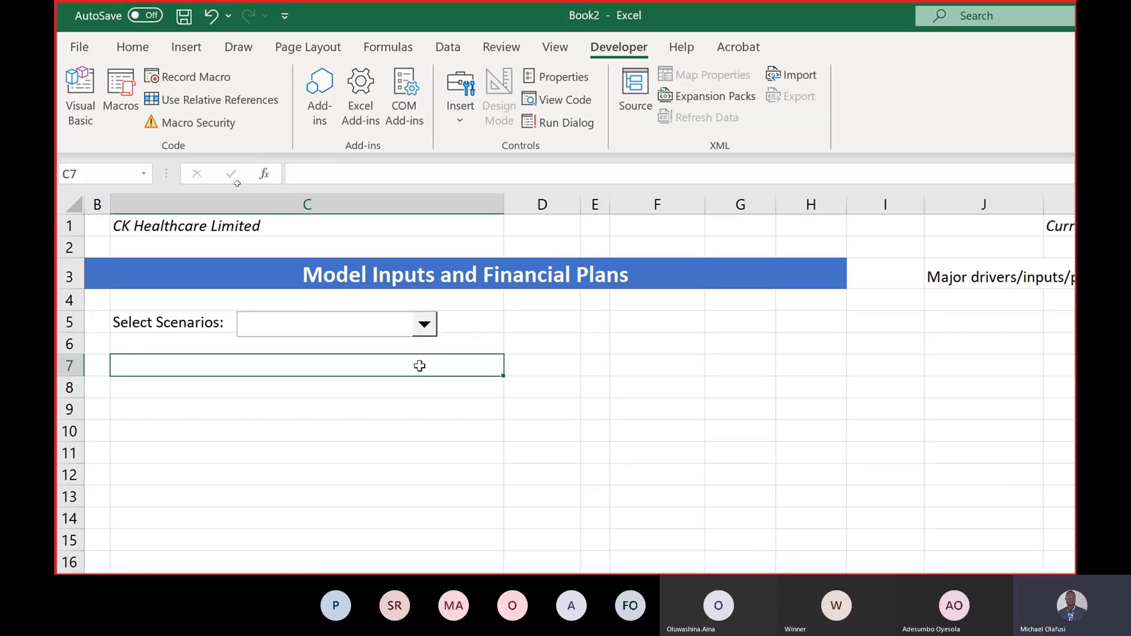
{"action": "left_click", "coordinate": [430, 330]}
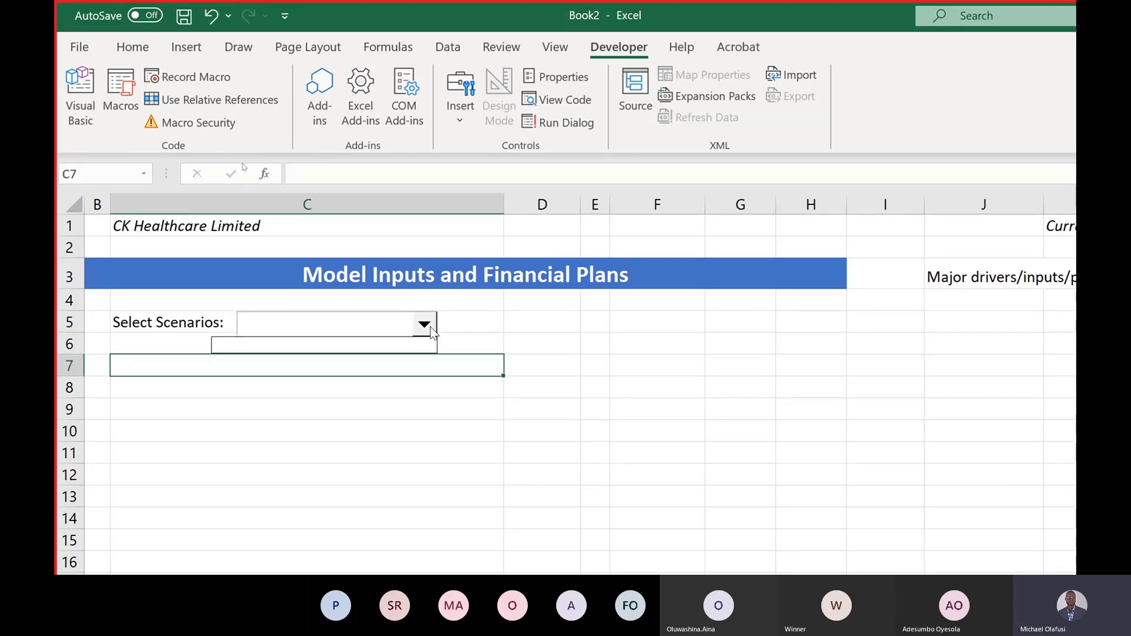
{"action": "left_click", "coordinate": [645, 319]}
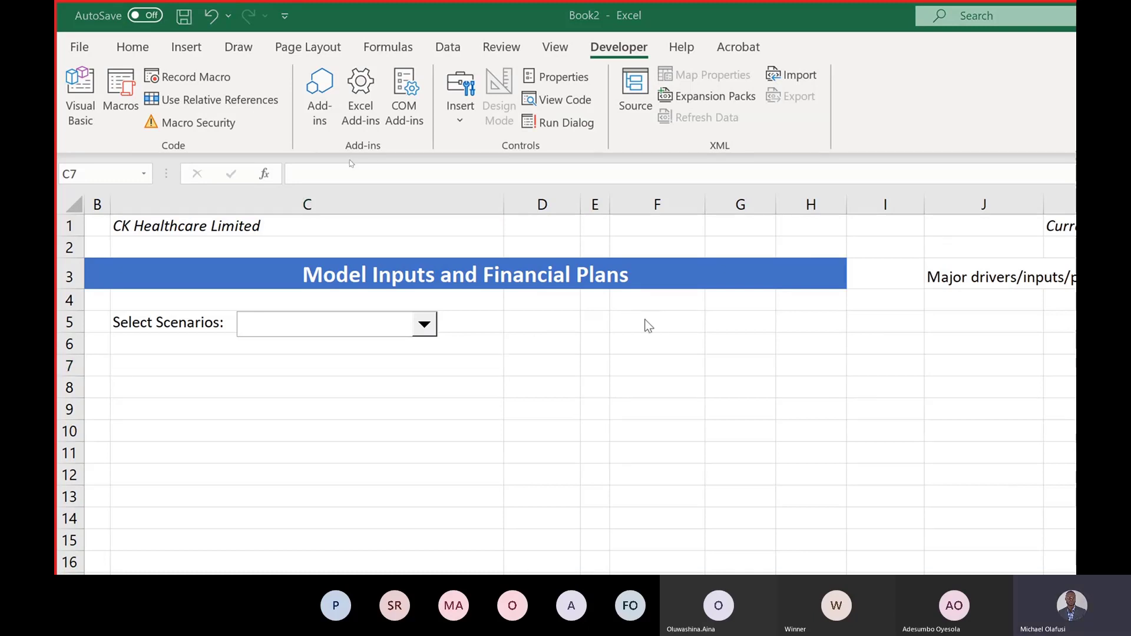
{"action": "key", "text": "alt+Tab"}
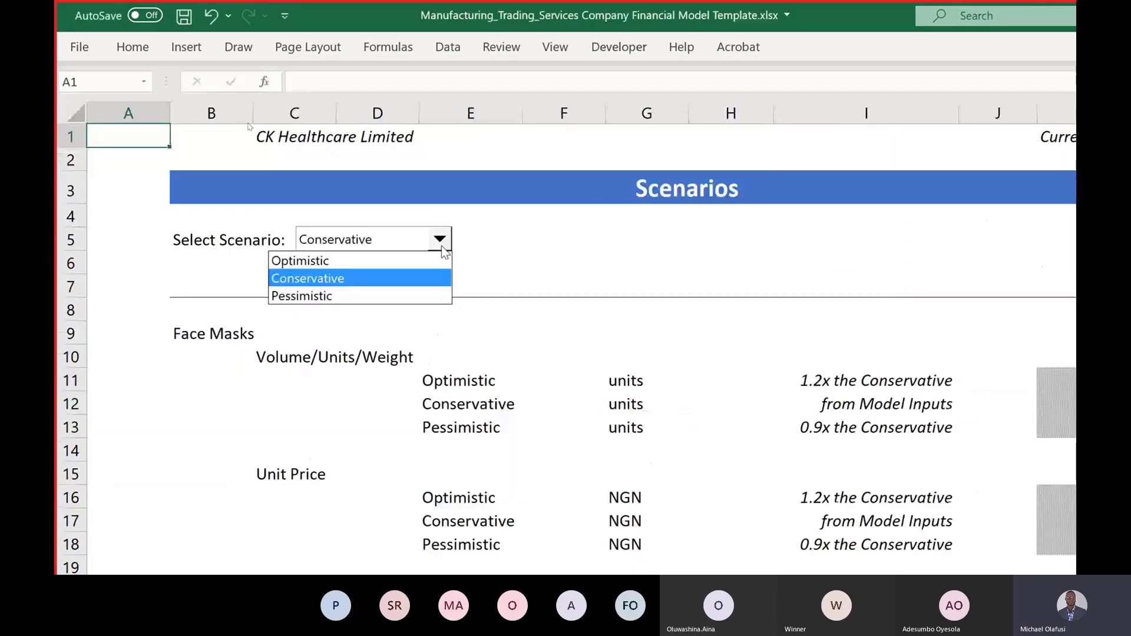
{"action": "left_click", "coordinate": [593, 254]}
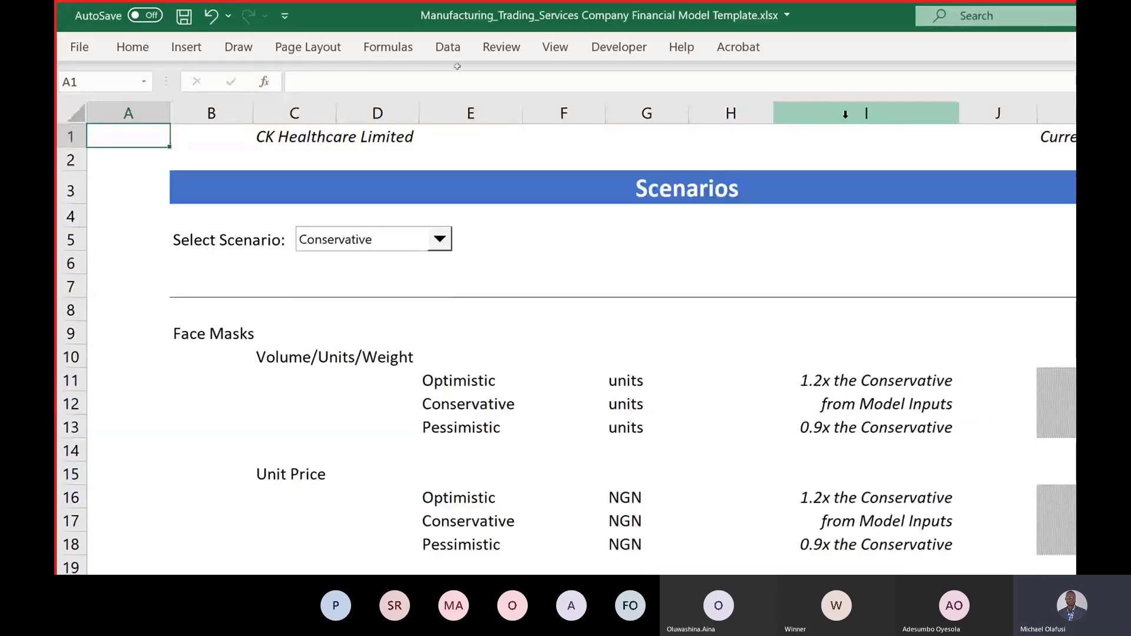
{"action": "left_click", "coordinate": [867, 132]}
{"action": "key", "text": "ctrl+Right"}
{"action": "key", "text": "ctrl+Right"}
{"action": "key", "text": "ctrl+Right"}
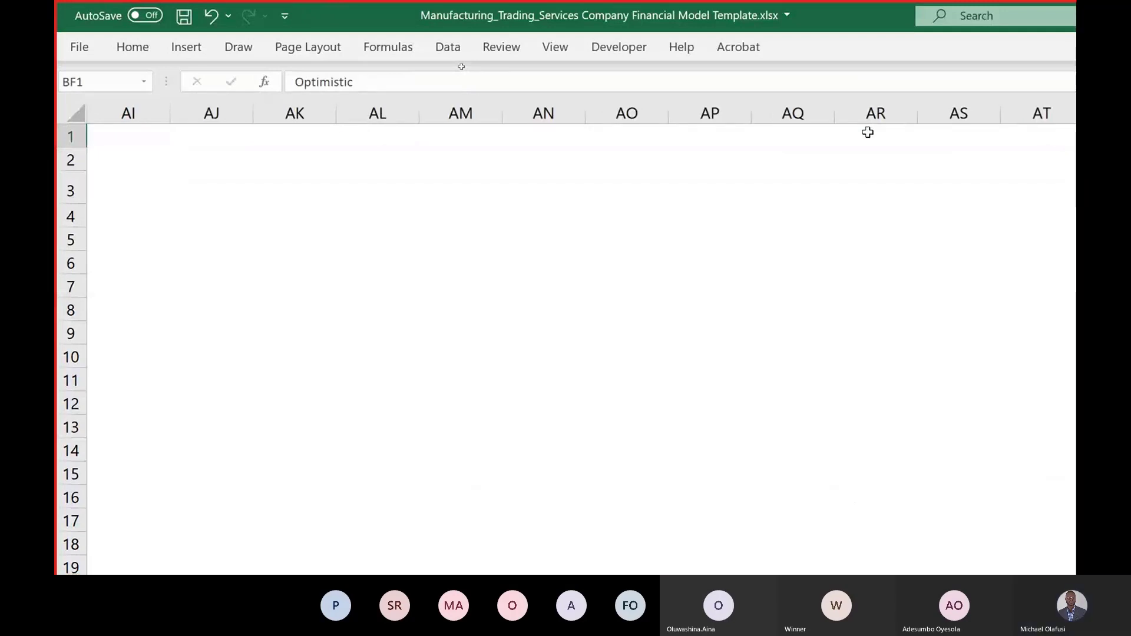
{"action": "key", "text": "Left"}
{"action": "key", "text": "Right"}
{"action": "key", "text": "Right"}
{"action": "key", "text": "Right"}
{"action": "key", "text": "Right"}
{"action": "key", "text": "Right"}
{"action": "key", "text": "Right"}
{"action": "key", "text": "Right"}
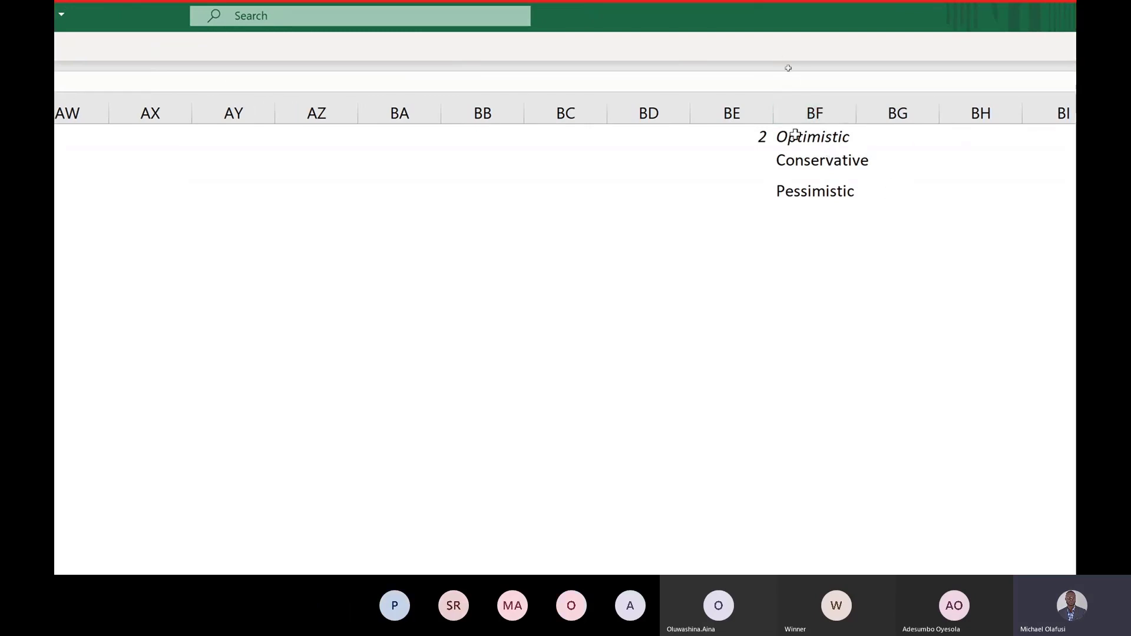
{"action": "left_click_drag", "start_coordinate": [796, 135], "coordinate": [802, 198]}
{"action": "left_click", "coordinate": [739, 136]}
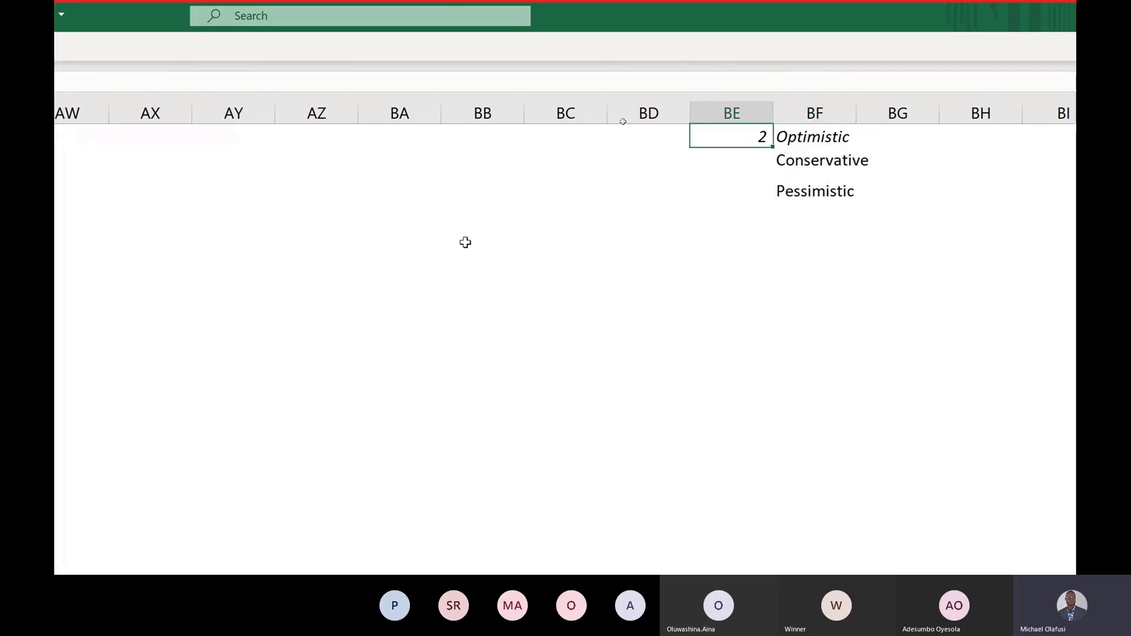
{"action": "key", "text": "alt+Tab"}
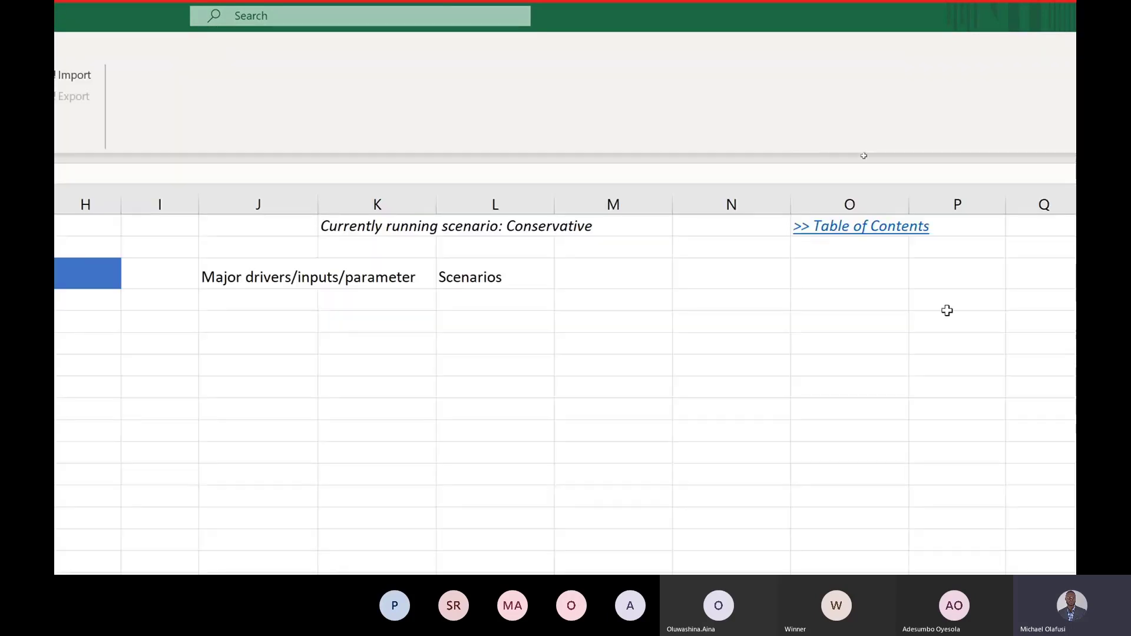
Step: Enter Best Case, Base Case and Worst Case into cells AF1, AF2 and AF3
{"action": "scroll", "coordinate": [946, 311], "scroll_direction": "left", "scroll_amount": 2}
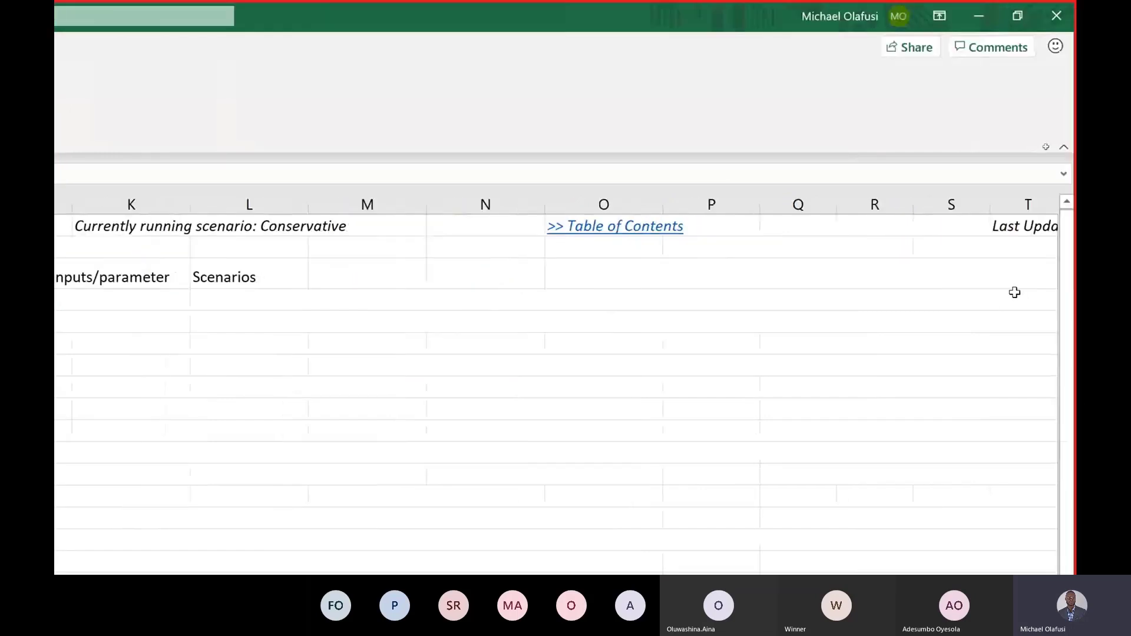
{"action": "scroll", "coordinate": [992, 273], "scroll_direction": "right", "scroll_amount": 5}
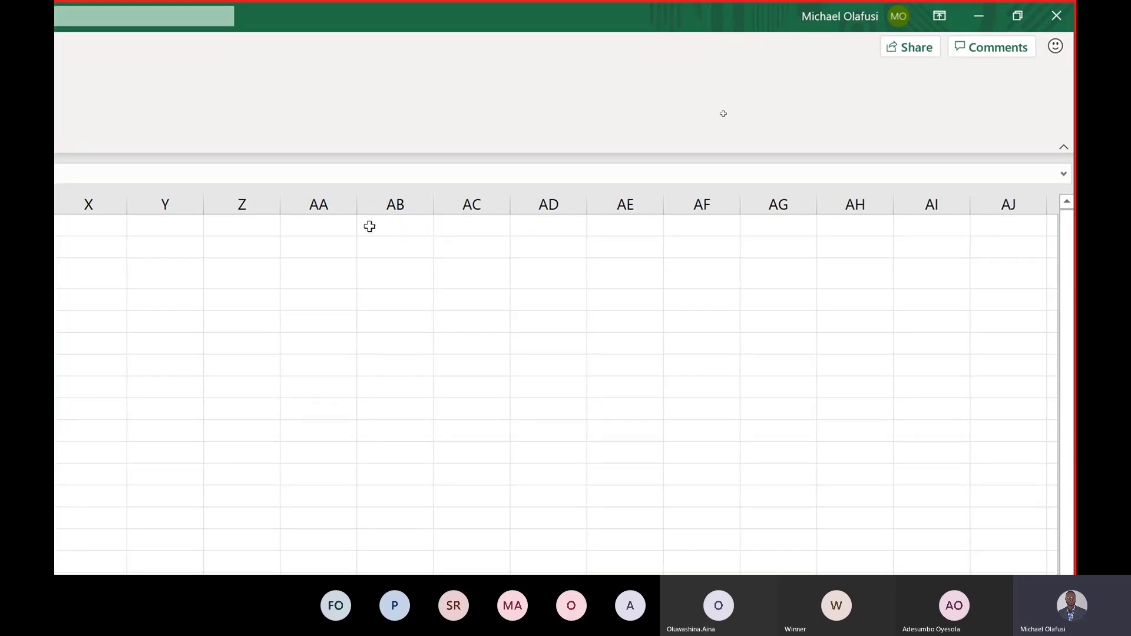
{"action": "left_click", "coordinate": [335, 224]}
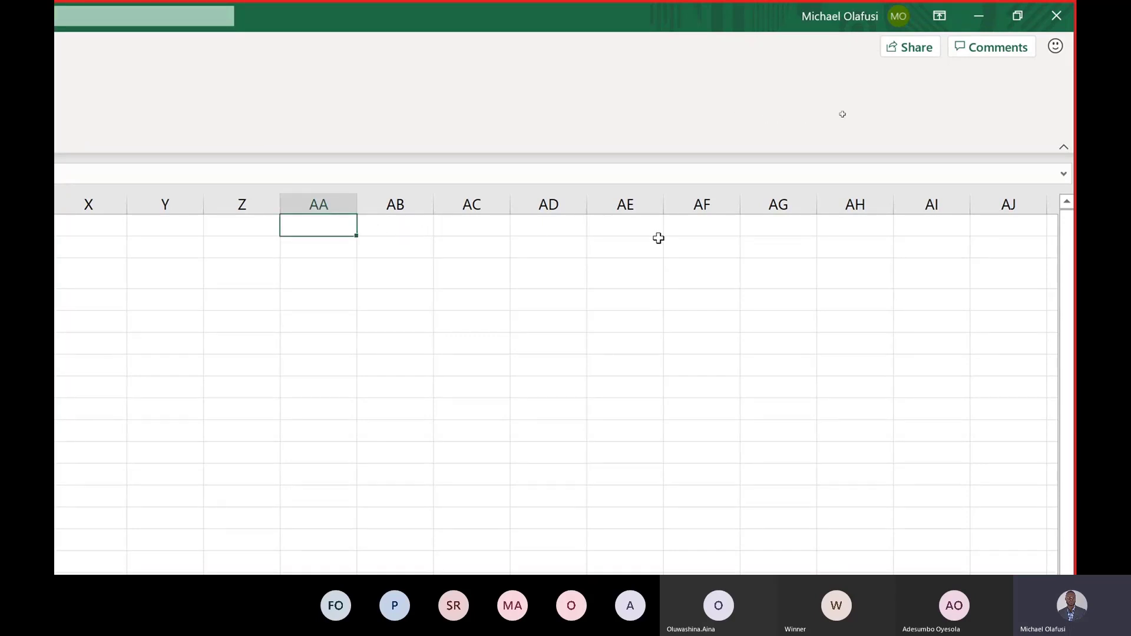
{"action": "left_click", "coordinate": [600, 225]}
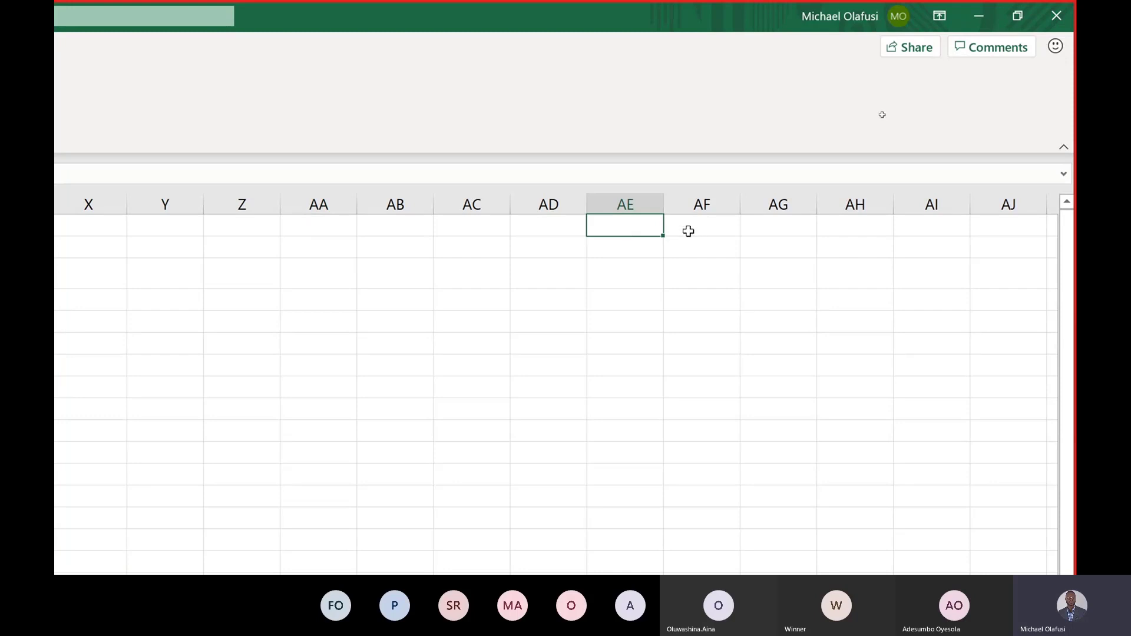
{"action": "left_click", "coordinate": [686, 229]}
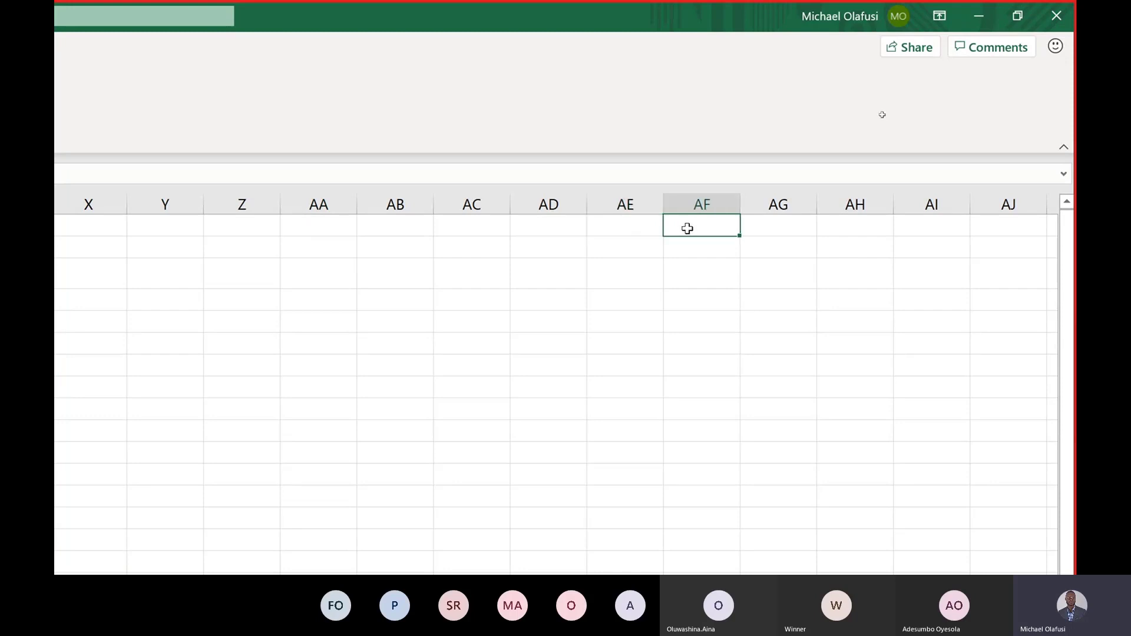
{"action": "type", "text": "Best Case"}
{"action": "key", "text": "Return"}
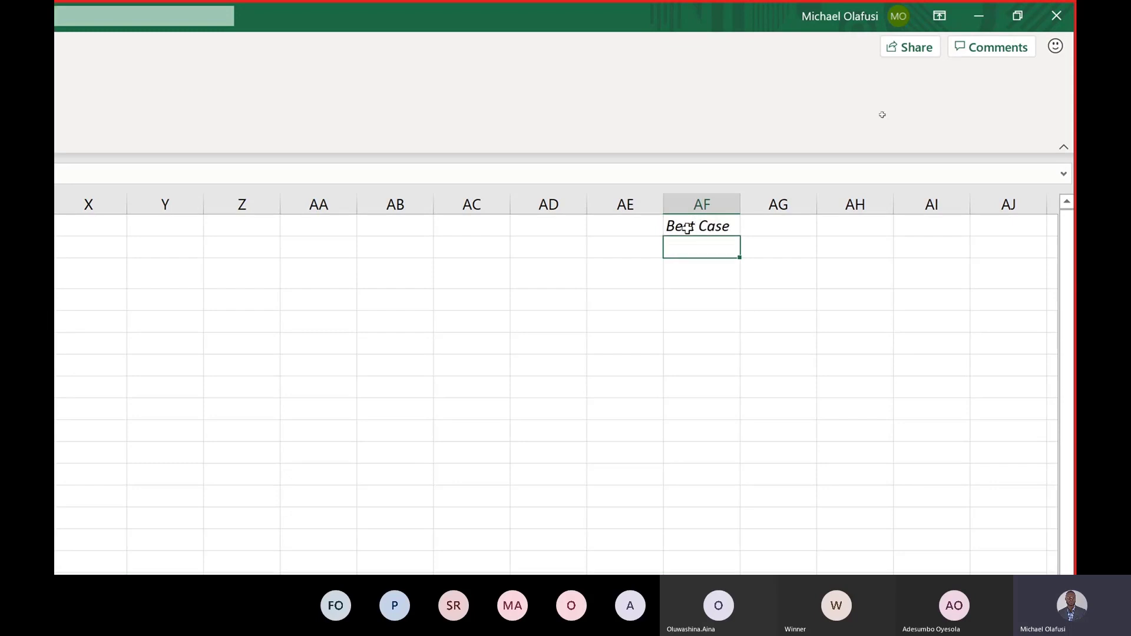
{"action": "type", "text": "Base Case"}
{"action": "key", "text": "Return"}
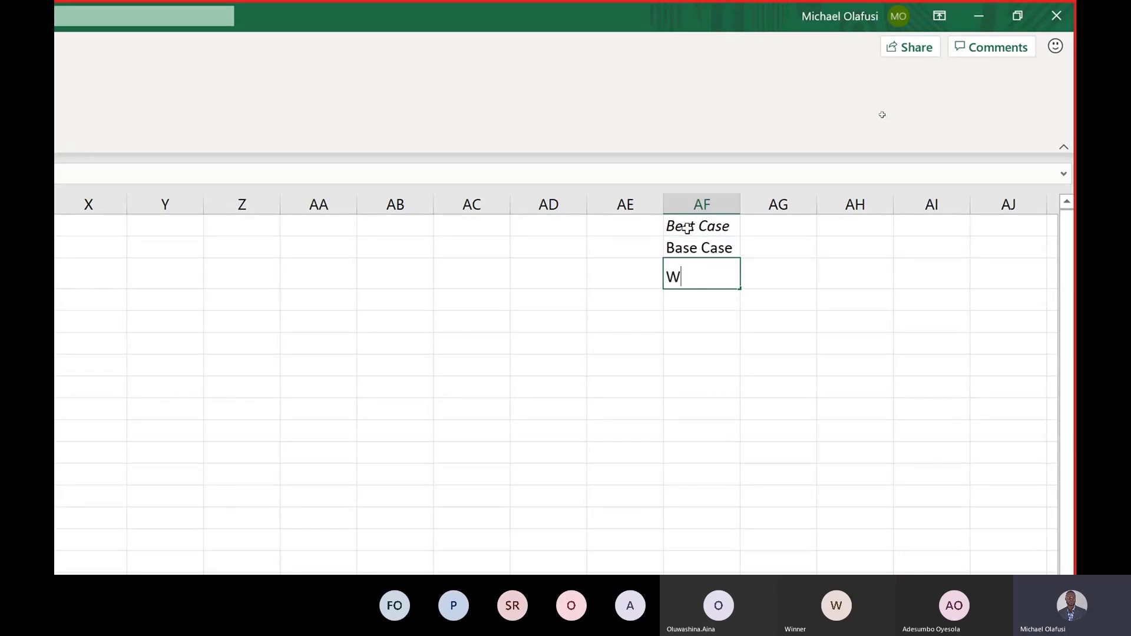
{"action": "type", "text": "Worst Case"}
{"action": "key", "text": "Return"}
Step: Type three sample names into AH1:AH3, then select and delete them
{"action": "left_click", "coordinate": [847, 220]}
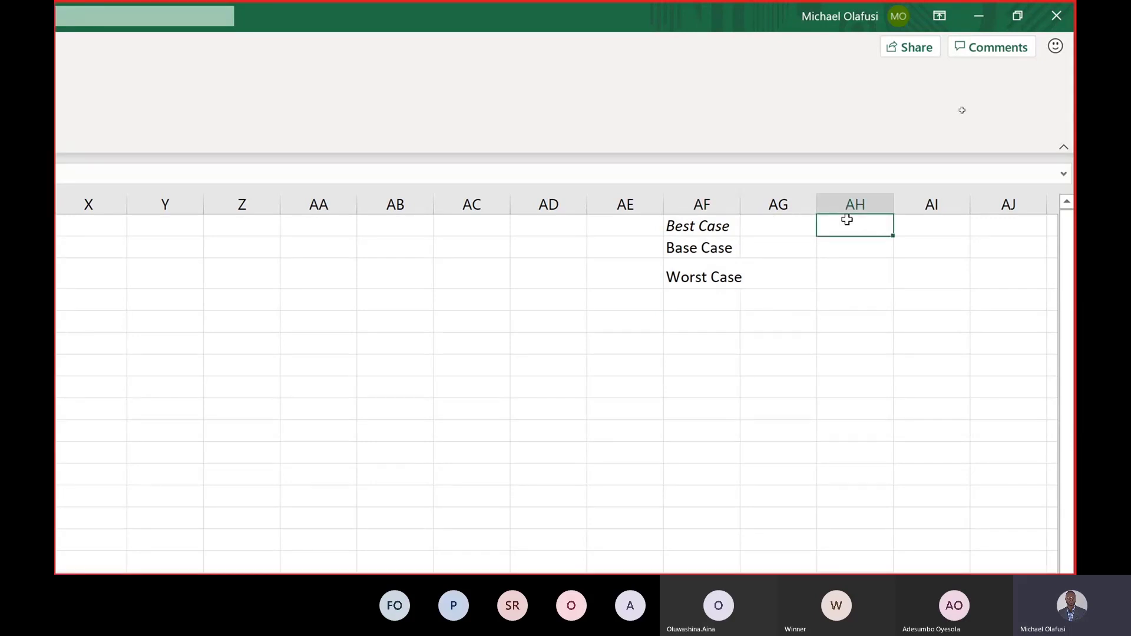
{"action": "type", "text": "Emeka"}
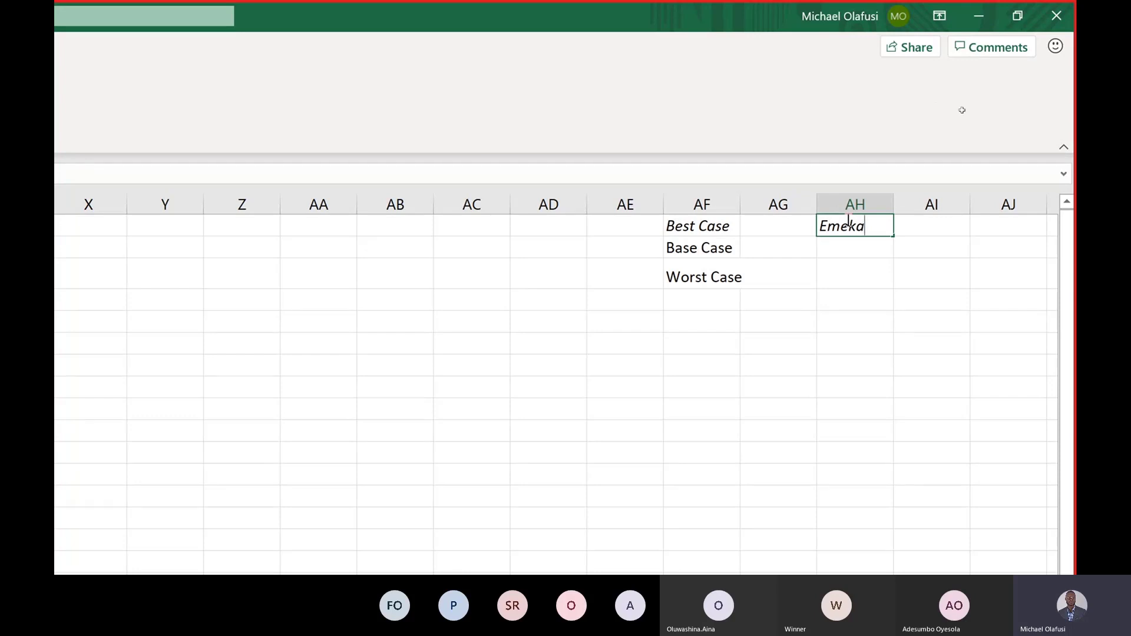
{"action": "key", "text": "Return"}
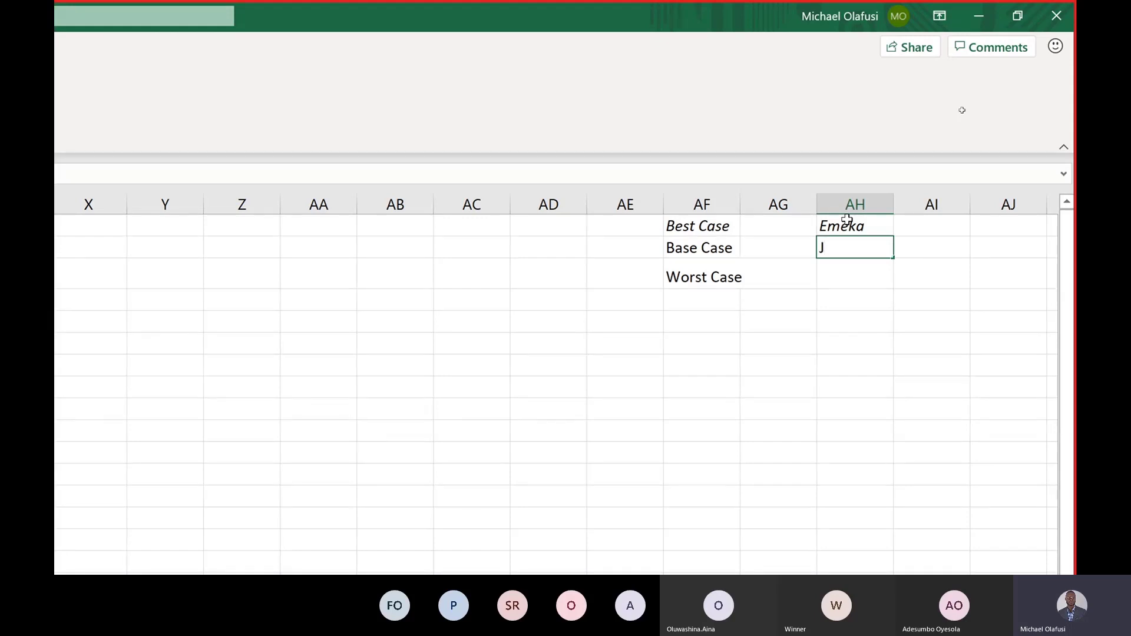
{"action": "type", "text": "ulian"}
{"action": "key", "text": "Return"}
{"action": "type", "text": "Ja"}
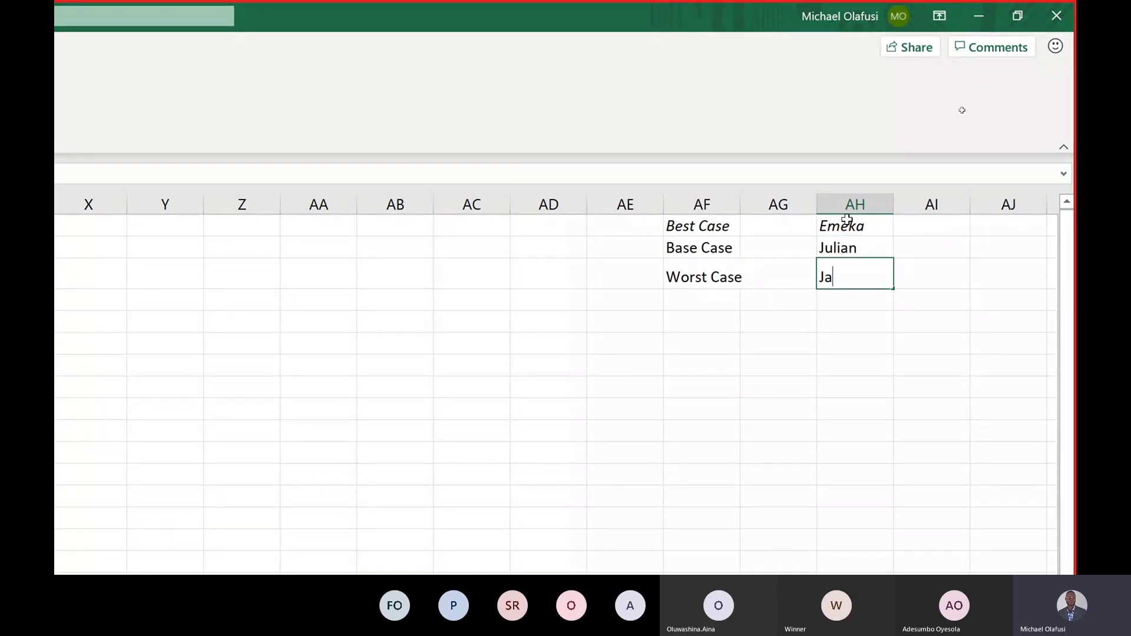
{"action": "type", "text": "ne"}
{"action": "key", "text": "Return"}
{"action": "key", "text": "Up"}
{"action": "key", "text": "shift+Up"}
{"action": "key", "text": "shift+Up"}
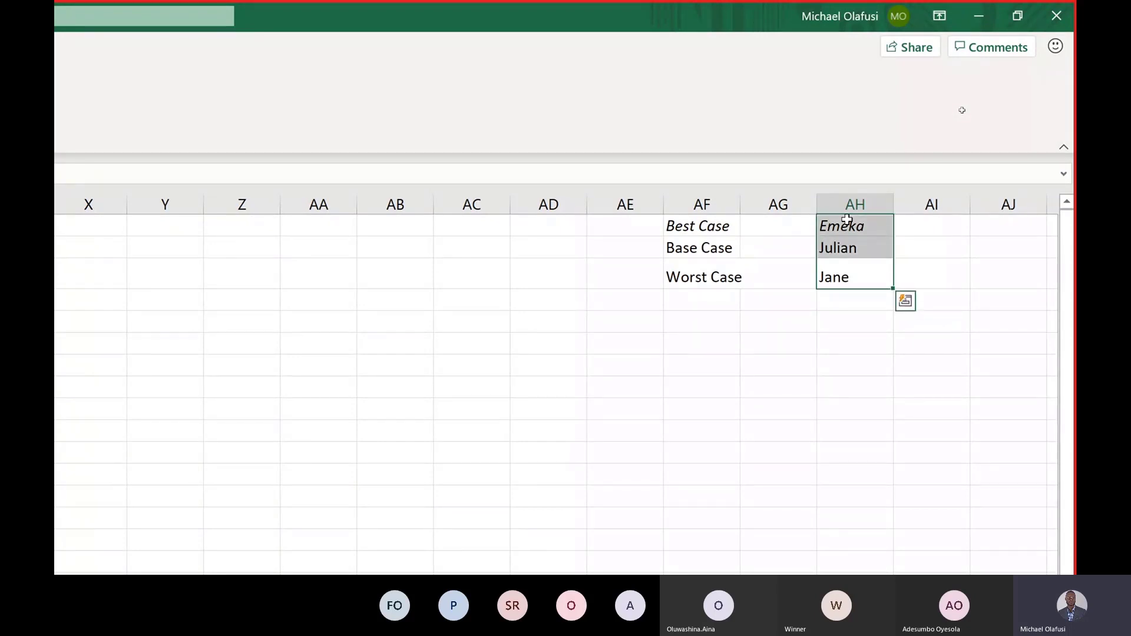
{"action": "key", "text": "Delete"}
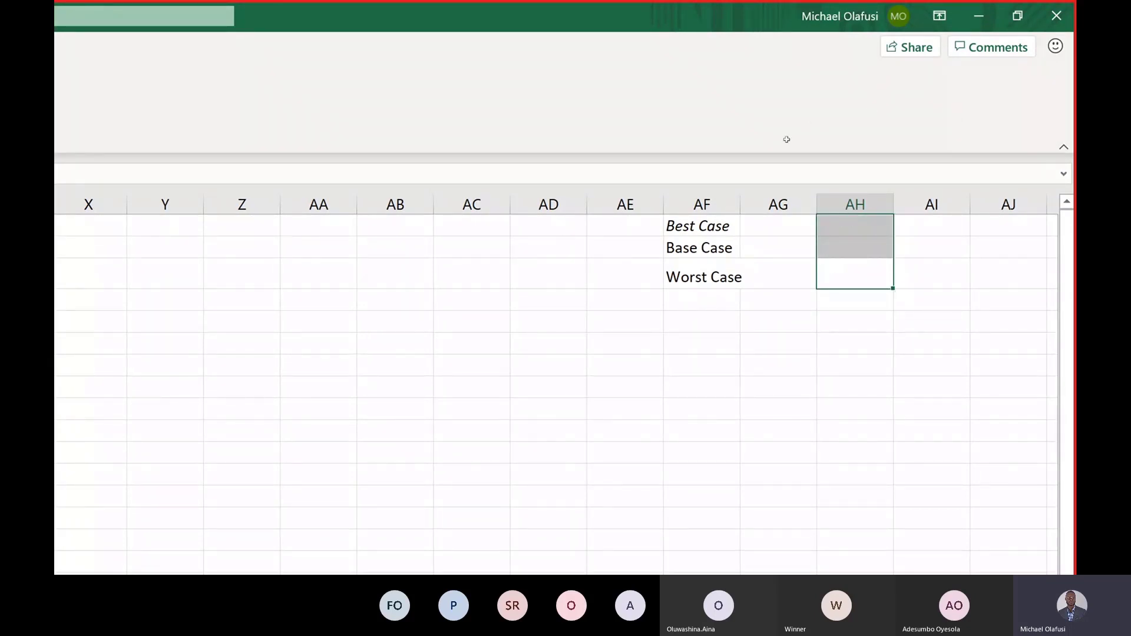
{"action": "scroll", "coordinate": [496, 278], "scroll_direction": "left", "scroll_amount": 10}
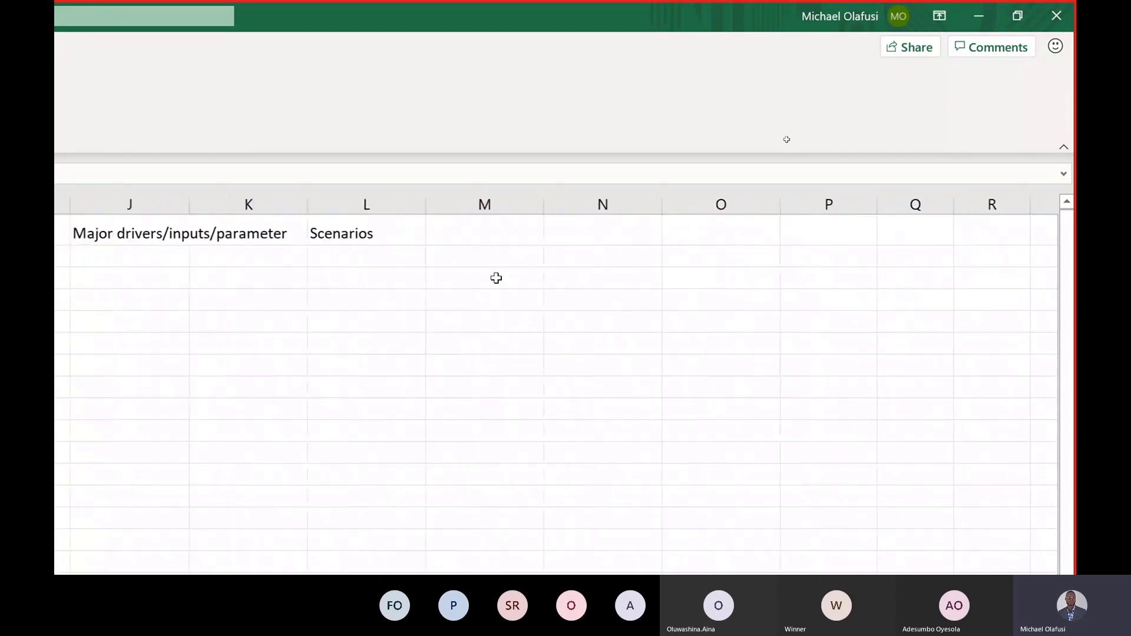
{"action": "scroll", "coordinate": [496, 278], "scroll_direction": "right", "scroll_amount": 1}
{"action": "scroll", "coordinate": [496, 278], "scroll_direction": "left", "scroll_amount": 5}
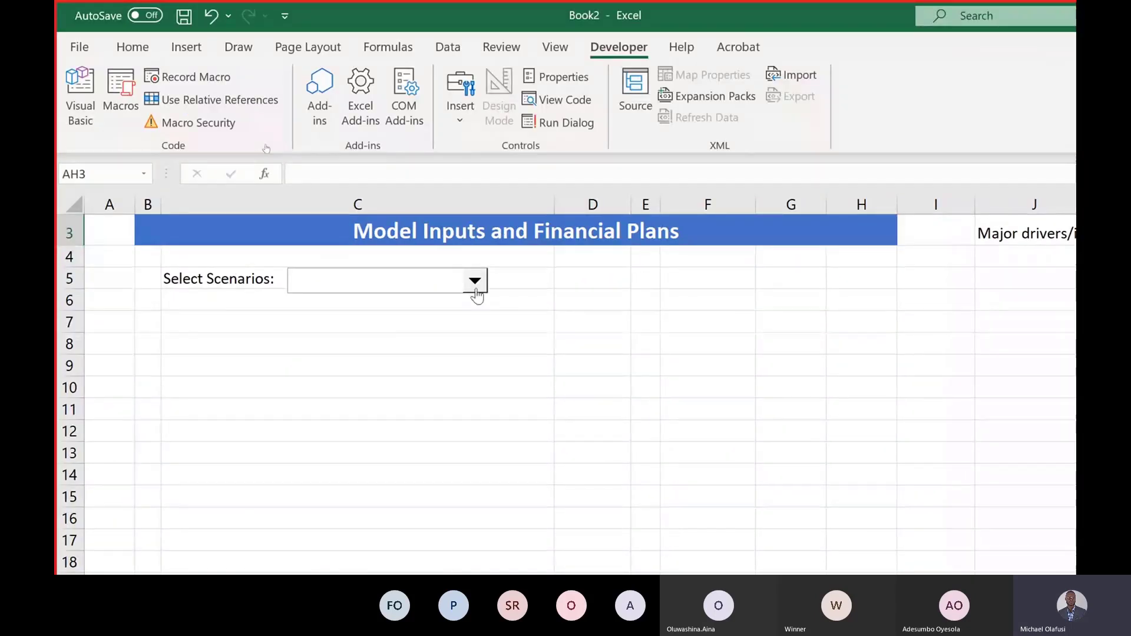
Step: In the combo box's Format Control, set the Input range to $AF$1:$AF$3
{"action": "left_click", "coordinate": [474, 284]}
{"action": "left_click", "coordinate": [475, 288]}
{"action": "right_click", "coordinate": [476, 291]}
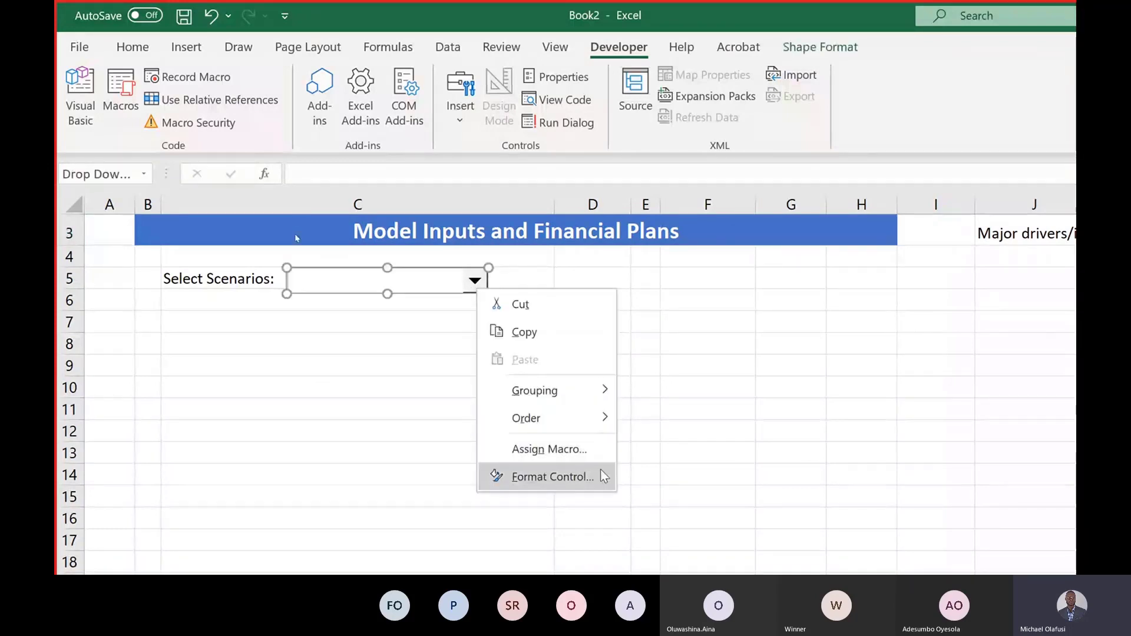
{"action": "left_click", "coordinate": [551, 476]}
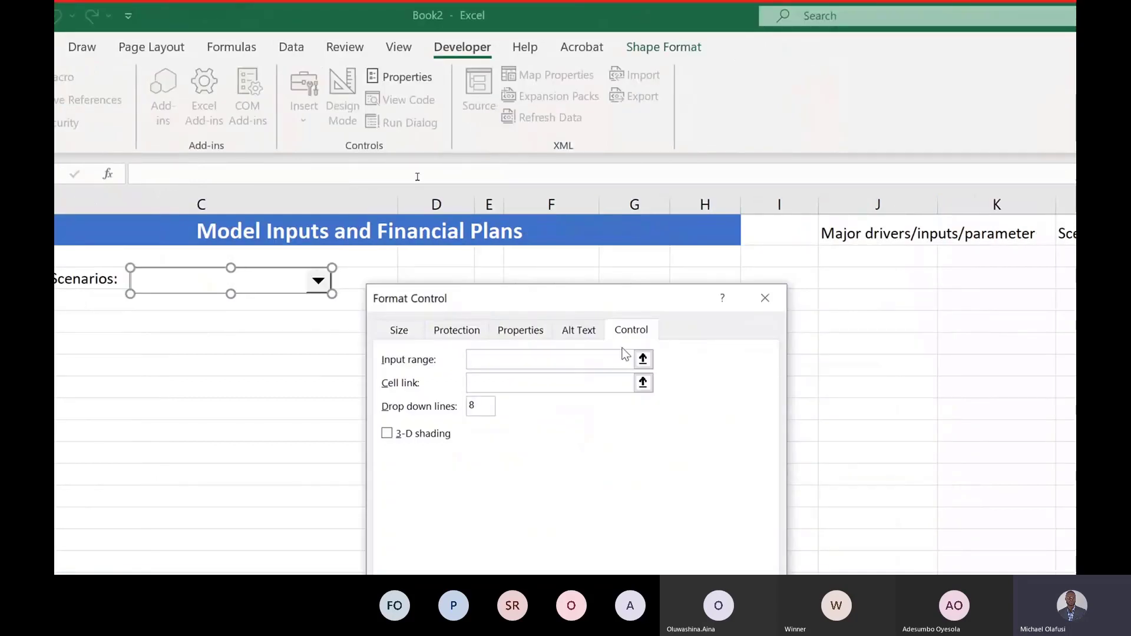
{"action": "left_click", "coordinate": [642, 359]}
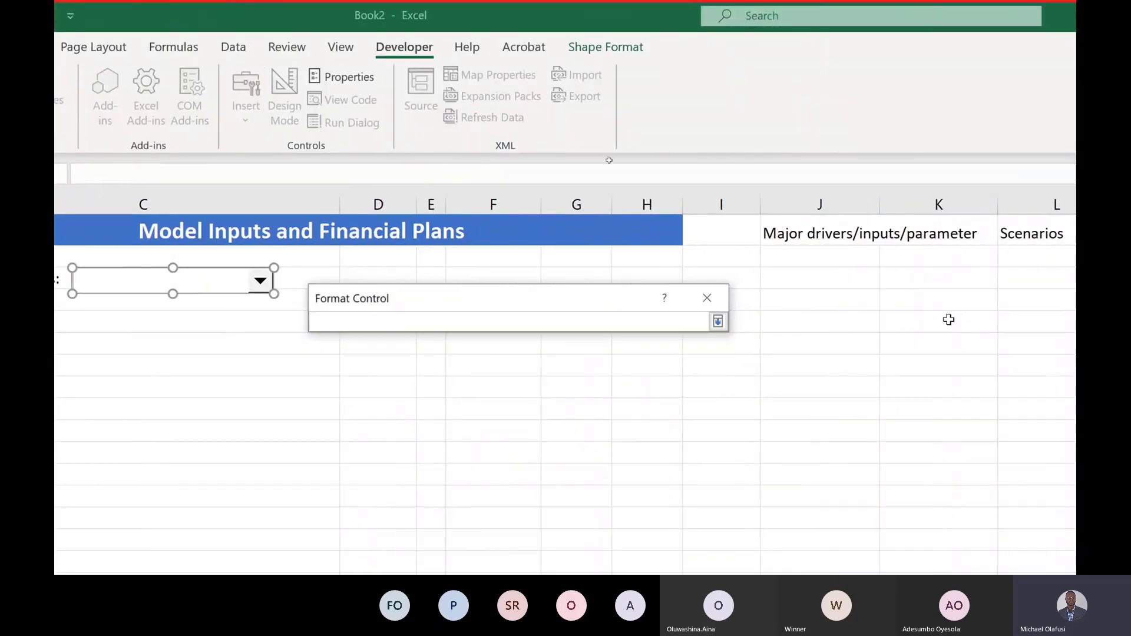
{"action": "scroll", "coordinate": [1004, 323], "scroll_direction": "right", "scroll_amount": 5}
{"action": "scroll", "coordinate": [948, 319], "scroll_direction": "right", "scroll_amount": 3}
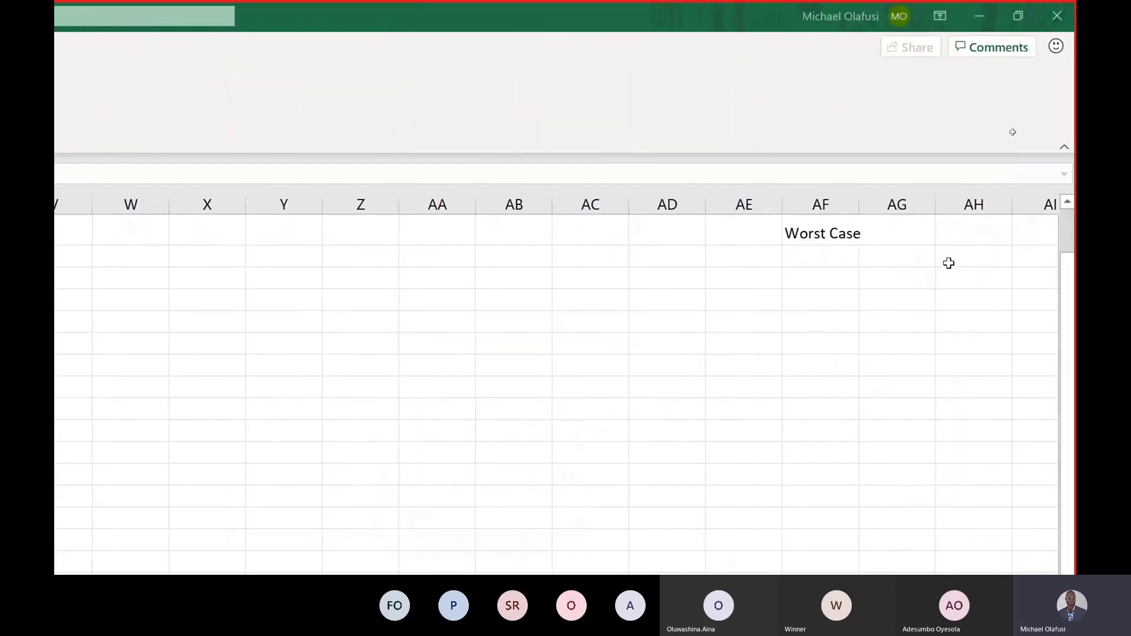
{"action": "scroll", "coordinate": [948, 263], "scroll_direction": "down", "scroll_amount": 3}
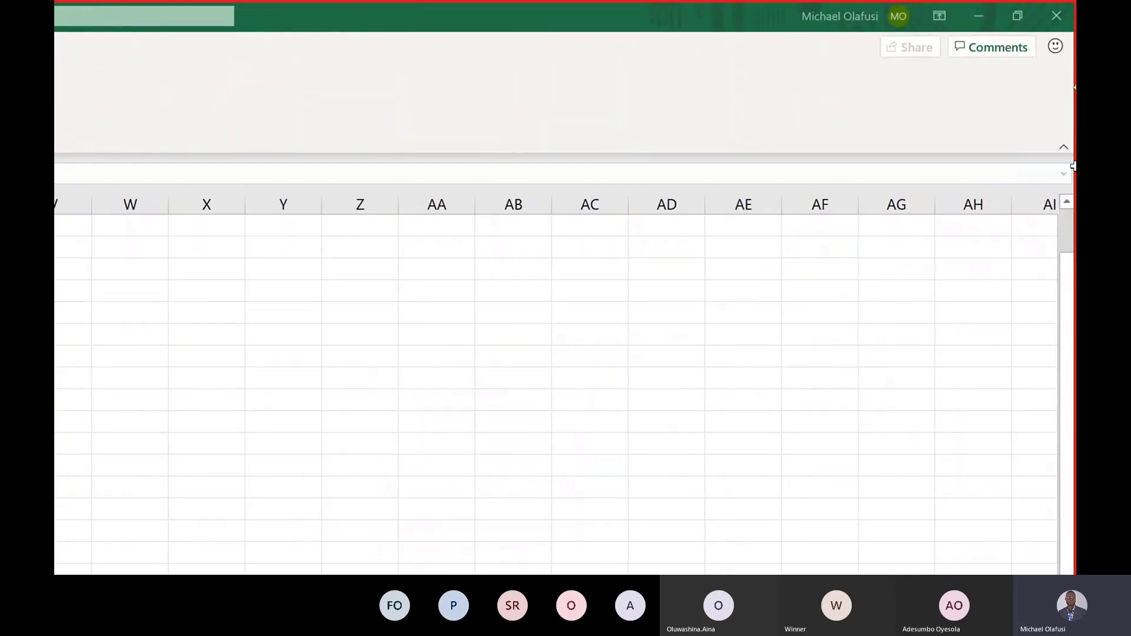
{"action": "left_click", "coordinate": [1067, 203]}
{"action": "left_click", "coordinate": [1067, 203]}
{"action": "left_click", "coordinate": [1067, 202]}
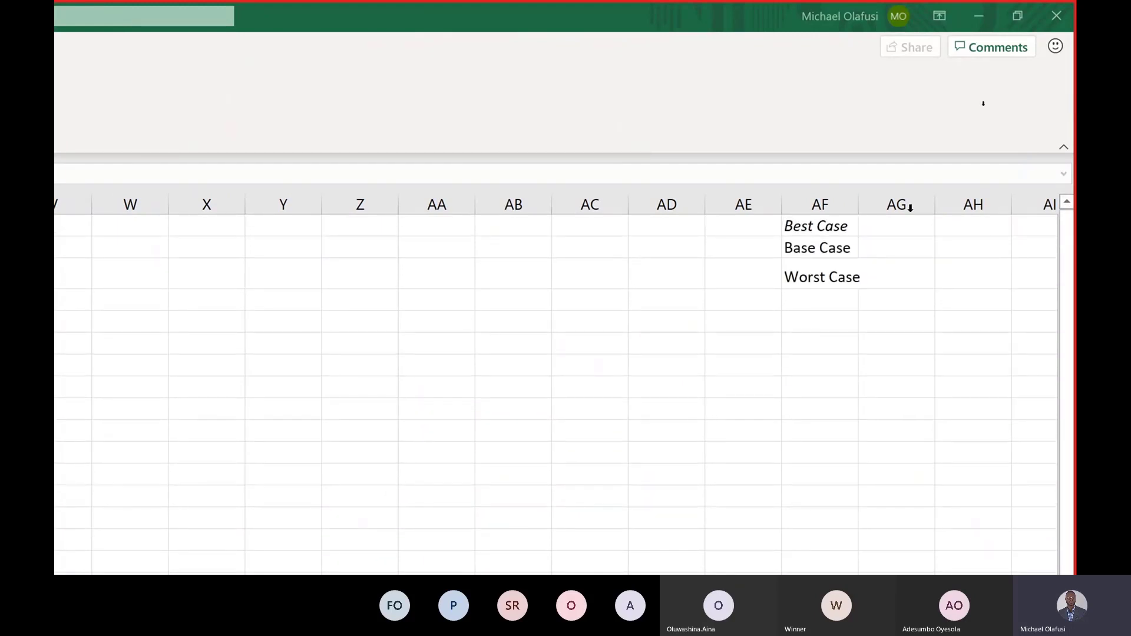
{"action": "left_click_drag", "start_coordinate": [813, 230], "coordinate": [833, 280]}
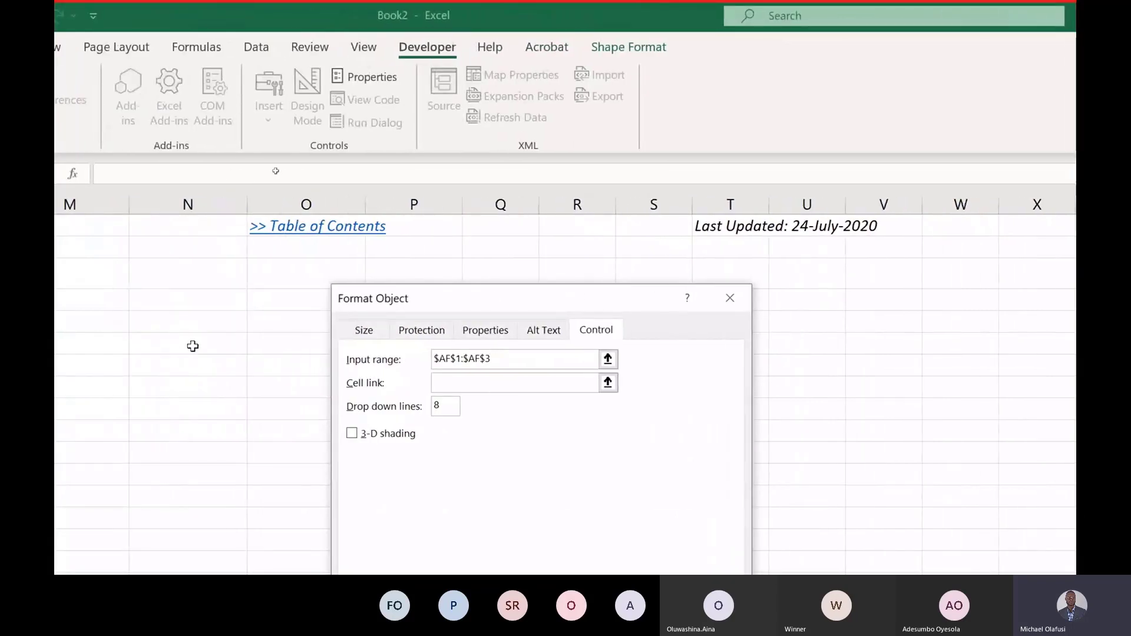
Step: Set the Cell link to $AE$1 and apply the control settings
{"action": "left_click", "coordinate": [472, 382]}
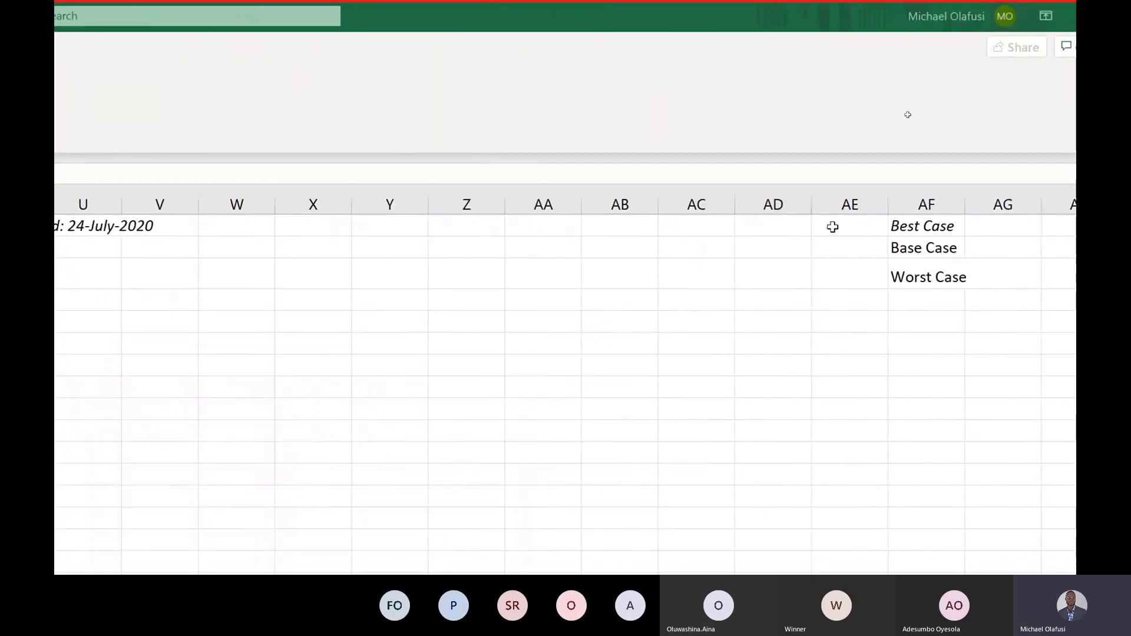
{"action": "left_click", "coordinate": [857, 227]}
{"action": "key", "text": "ctrl+c"}
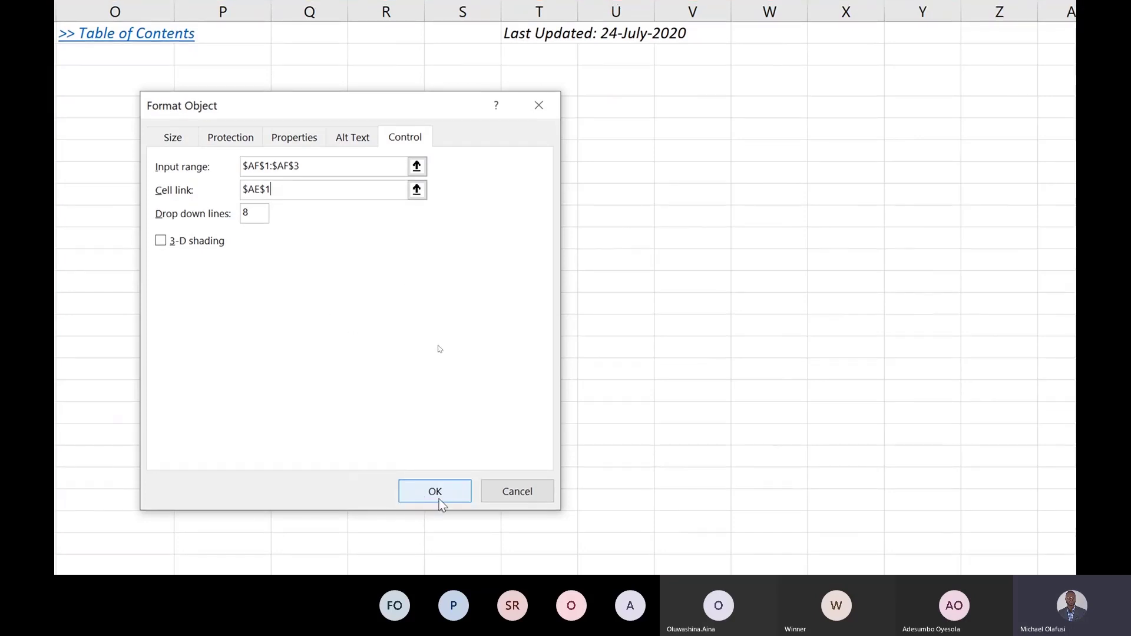
{"action": "left_click", "coordinate": [436, 491]}
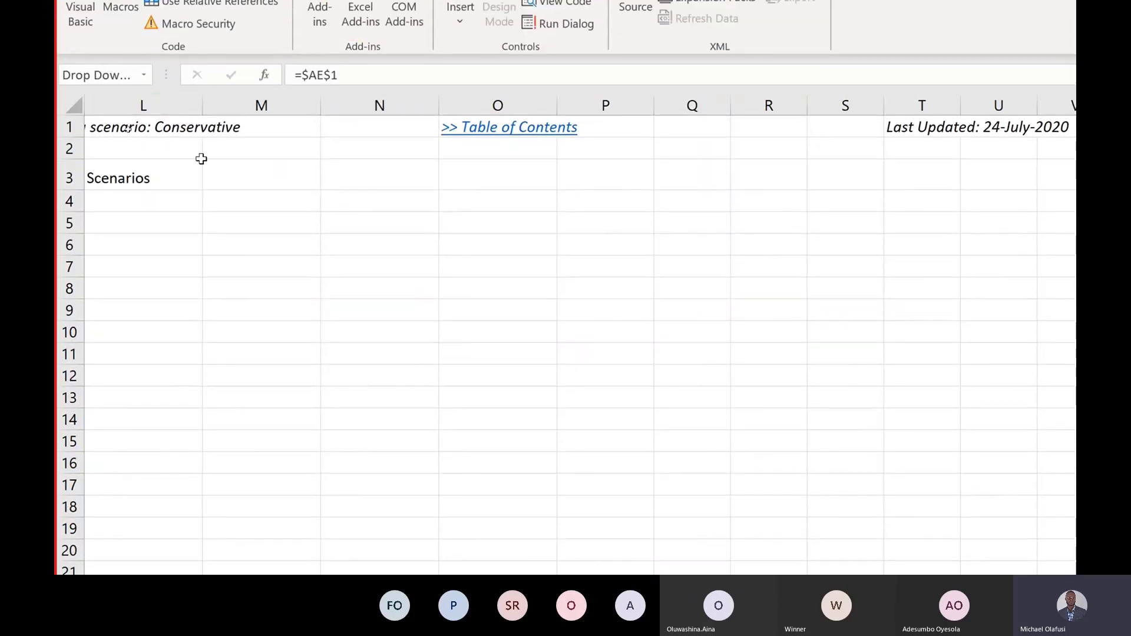
Step: Test the Select Scenarios drop-down by choosing Best Case and checking AE1
{"action": "scroll", "coordinate": [199, 157], "scroll_direction": "left", "scroll_amount": 6}
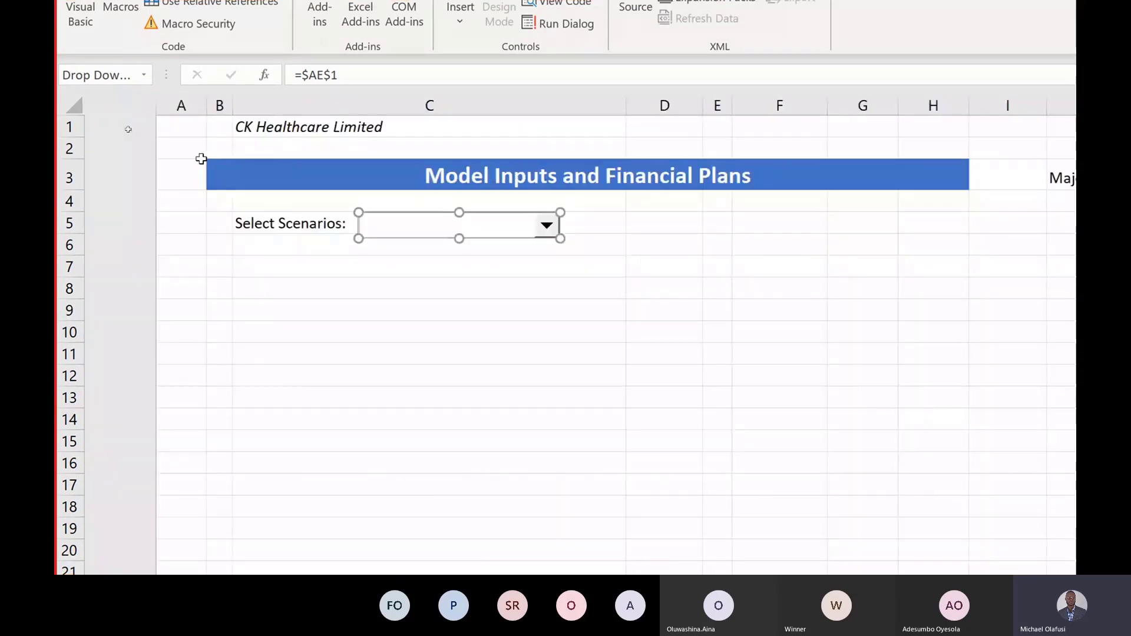
{"action": "left_click", "coordinate": [247, 265]}
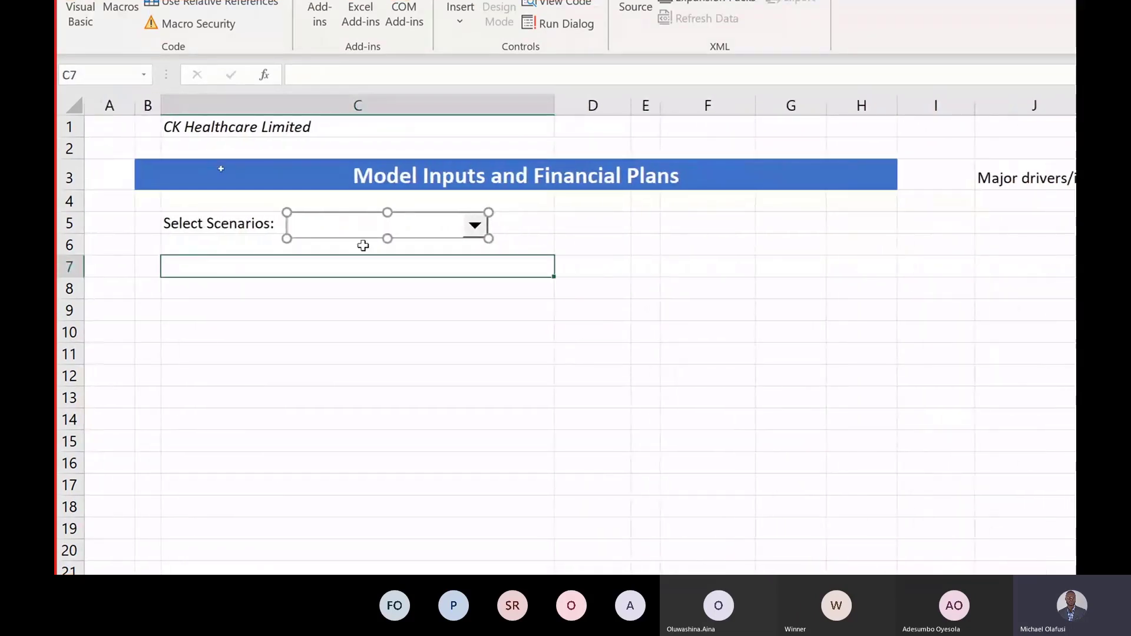
{"action": "left_click", "coordinate": [485, 225]}
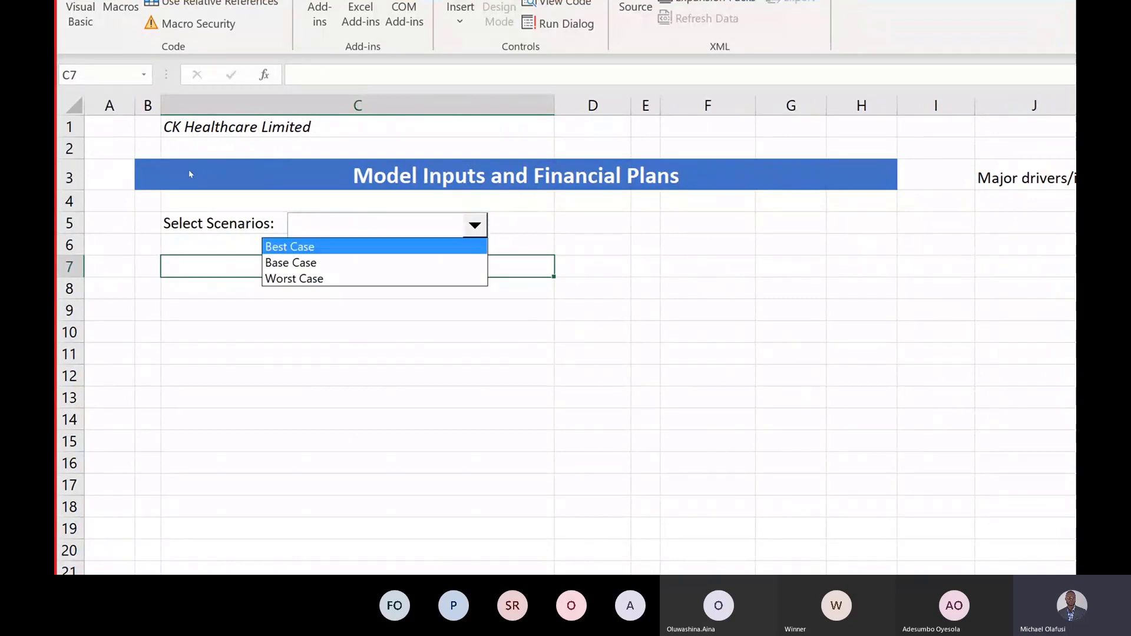
{"action": "left_click", "coordinate": [327, 247]}
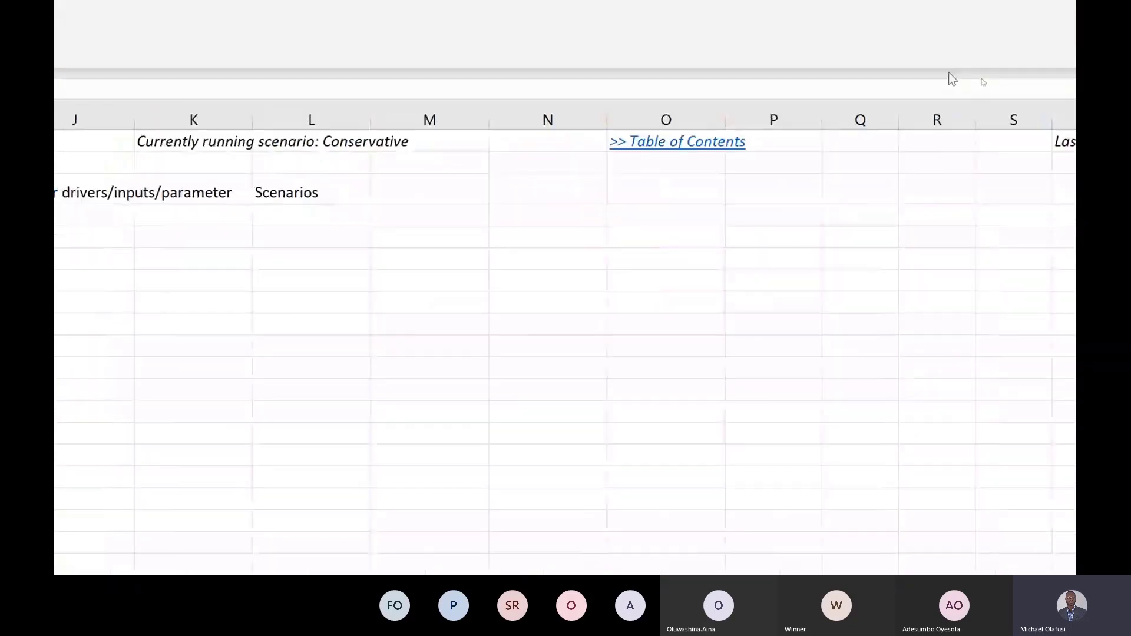
{"action": "scroll", "coordinate": [956, 235], "scroll_direction": "right", "scroll_amount": 5}
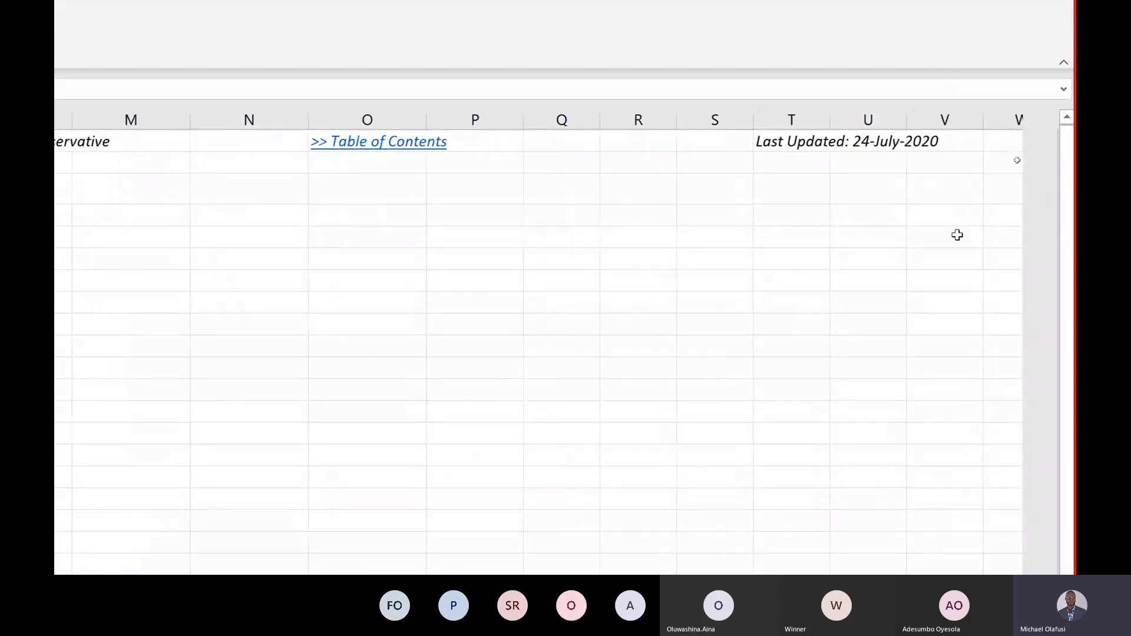
{"action": "scroll", "coordinate": [957, 235], "scroll_direction": "right", "scroll_amount": 6}
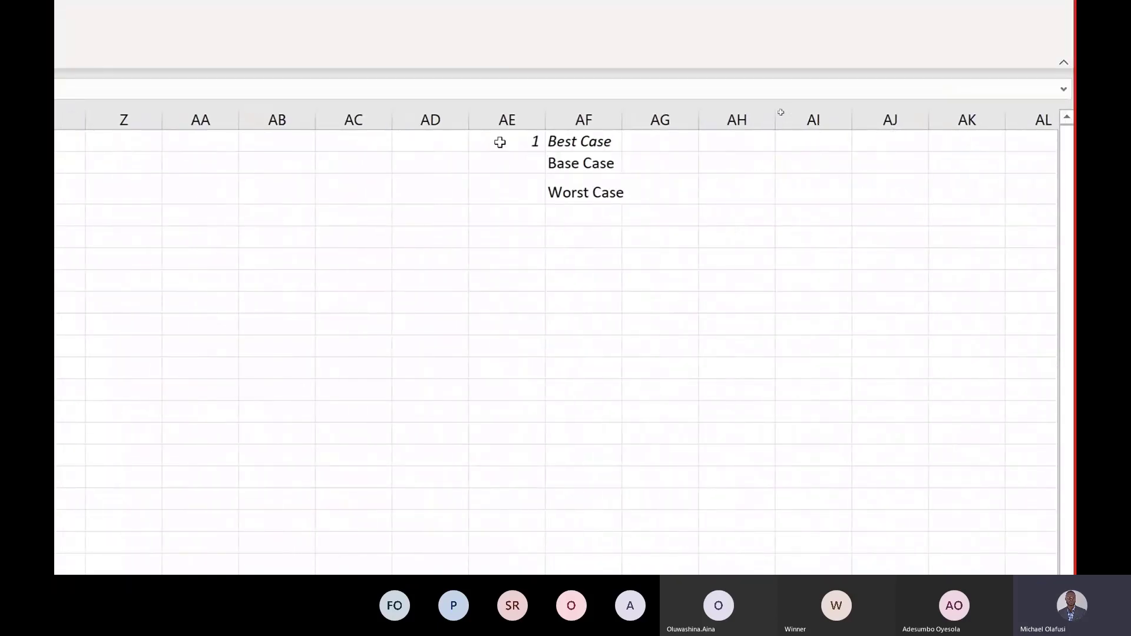
{"action": "scroll", "coordinate": [563, 227], "scroll_direction": "left", "scroll_amount": 10}
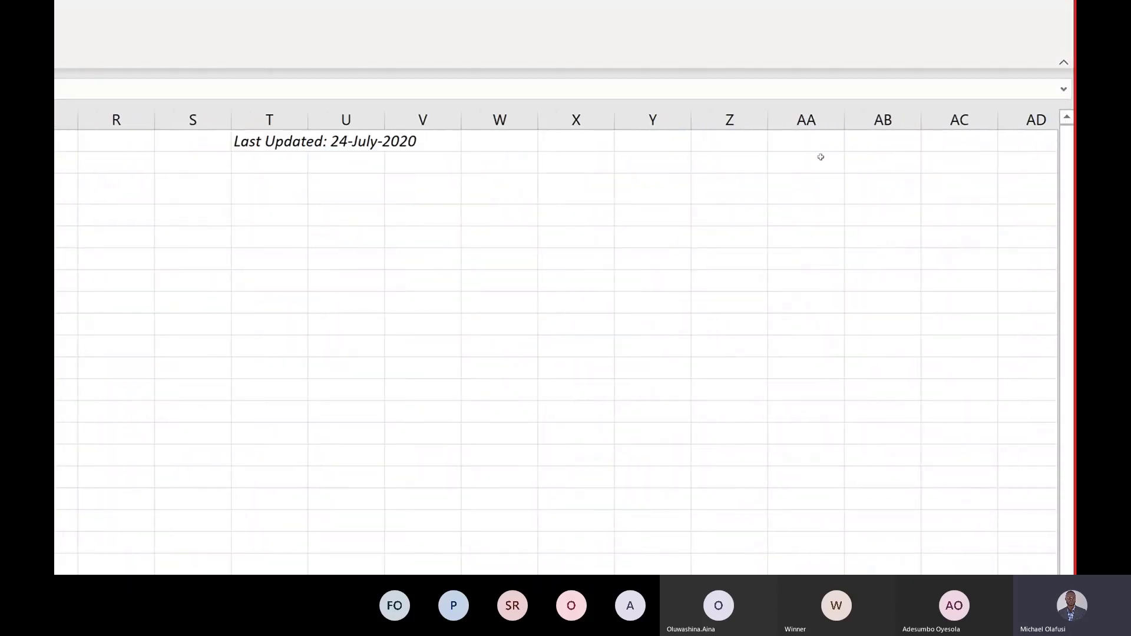
{"action": "scroll", "coordinate": [821, 157], "scroll_direction": "left", "scroll_amount": 6}
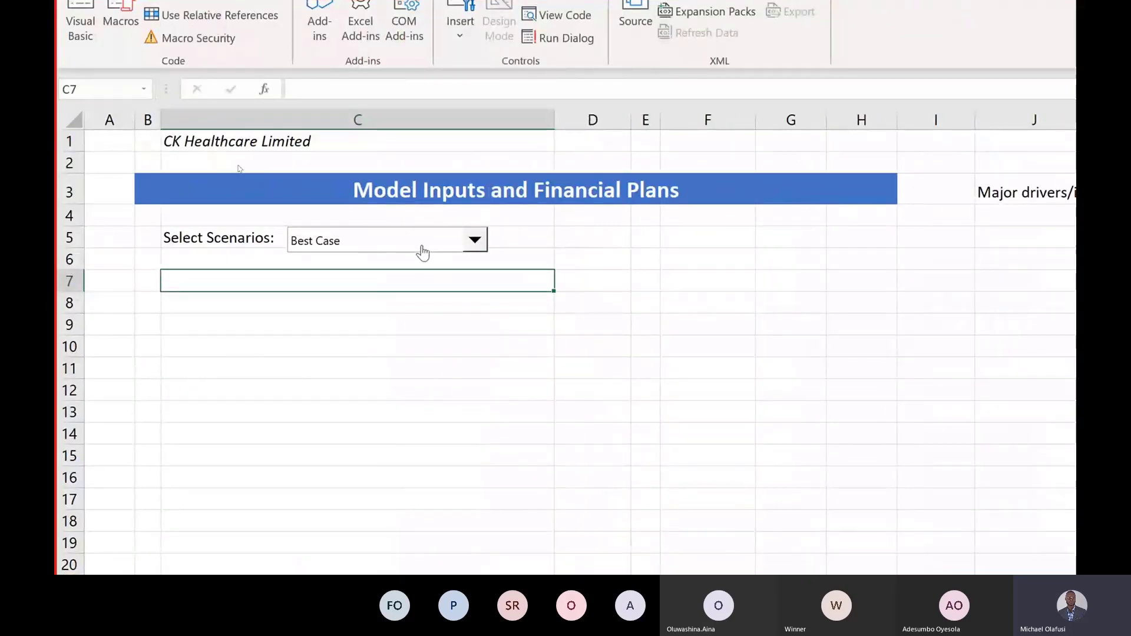
Step: Change the scenario choice to Worst Case, so AE1 reads 3
{"action": "left_click", "coordinate": [422, 247]}
{"action": "left_click", "coordinate": [375, 293]}
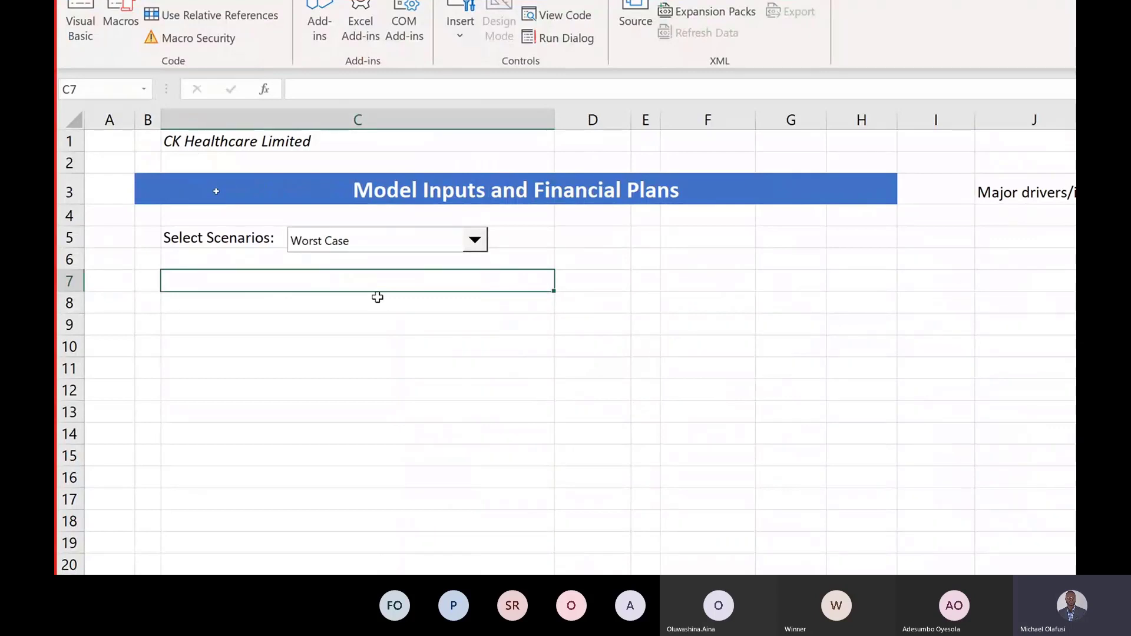
{"action": "scroll", "coordinate": [881, 289], "scroll_direction": "right", "scroll_amount": 10}
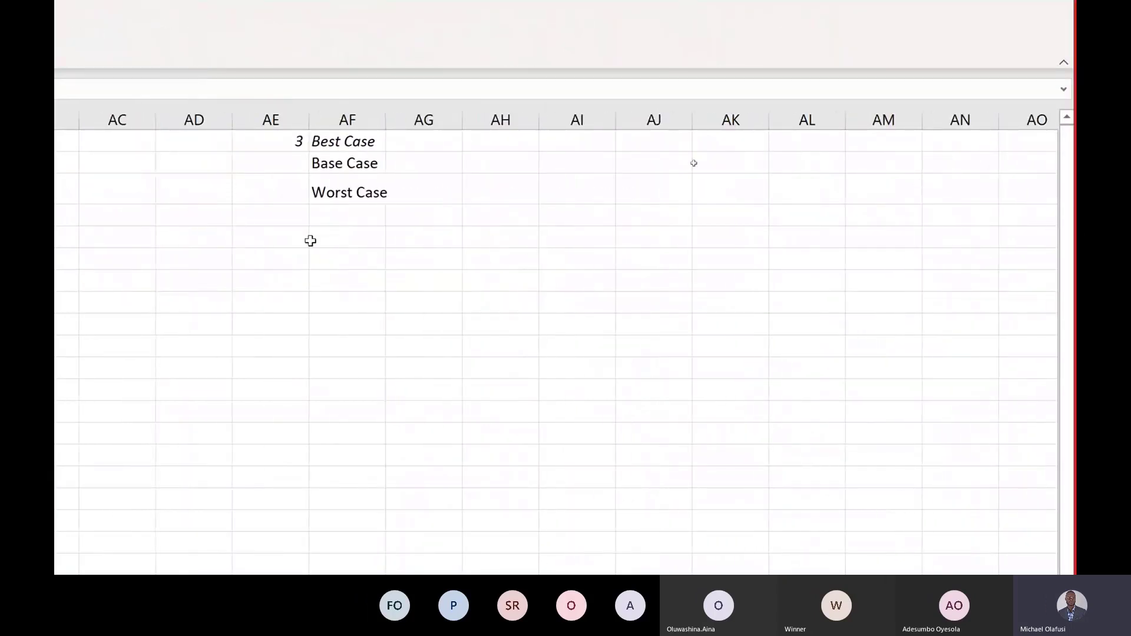
{"action": "scroll", "coordinate": [310, 240], "scroll_direction": "left", "scroll_amount": 10}
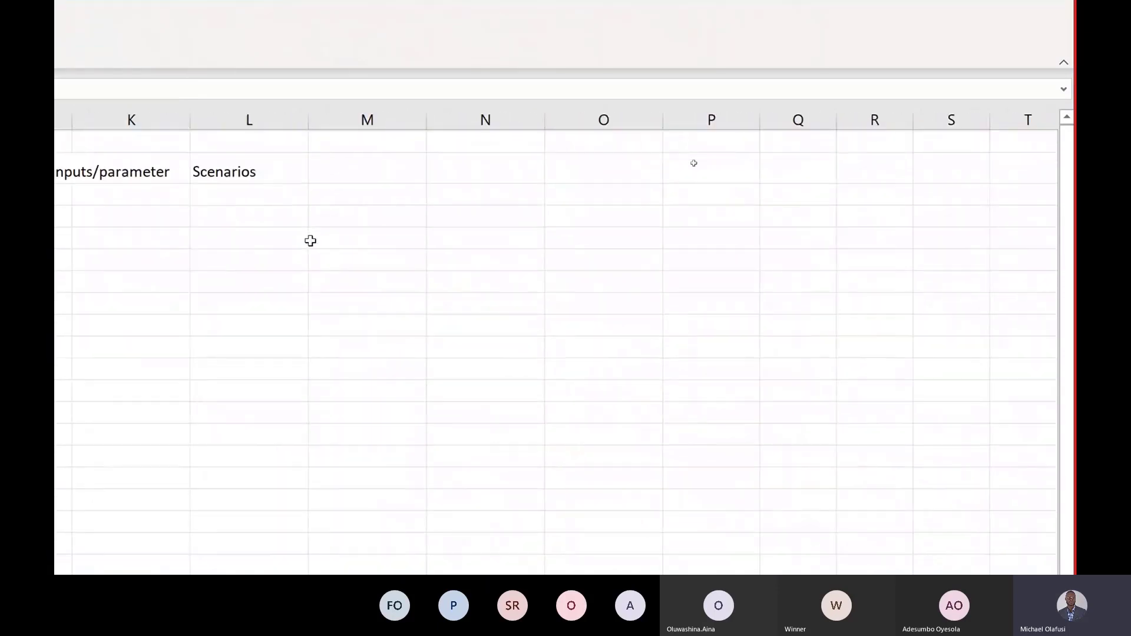
{"action": "scroll", "coordinate": [311, 241], "scroll_direction": "left", "scroll_amount": 5}
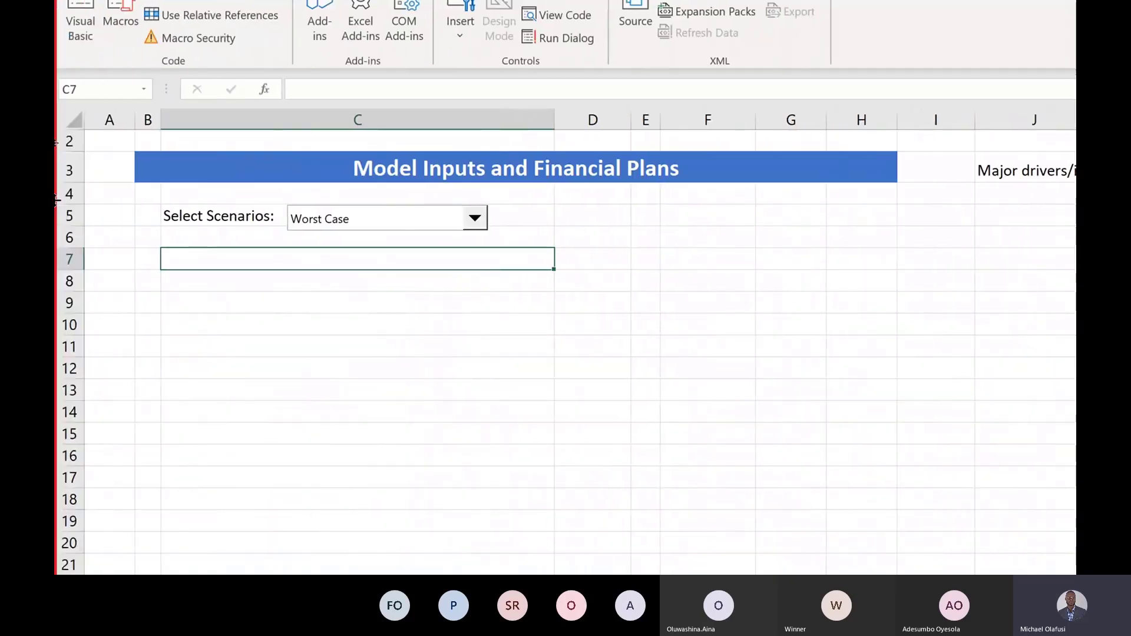
{"action": "key", "text": "Down"}
{"action": "key", "text": "Down"}
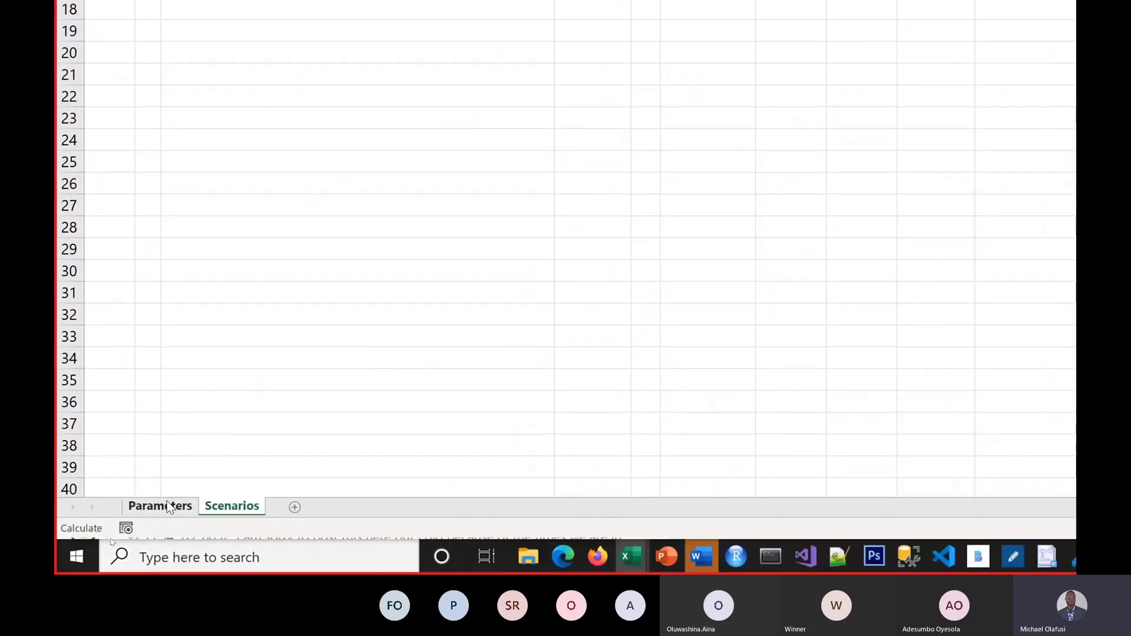
Step: Copy rows 6–26 from the Parameters sheet and select row 7 on Scenarios
{"action": "left_click", "coordinate": [168, 506]}
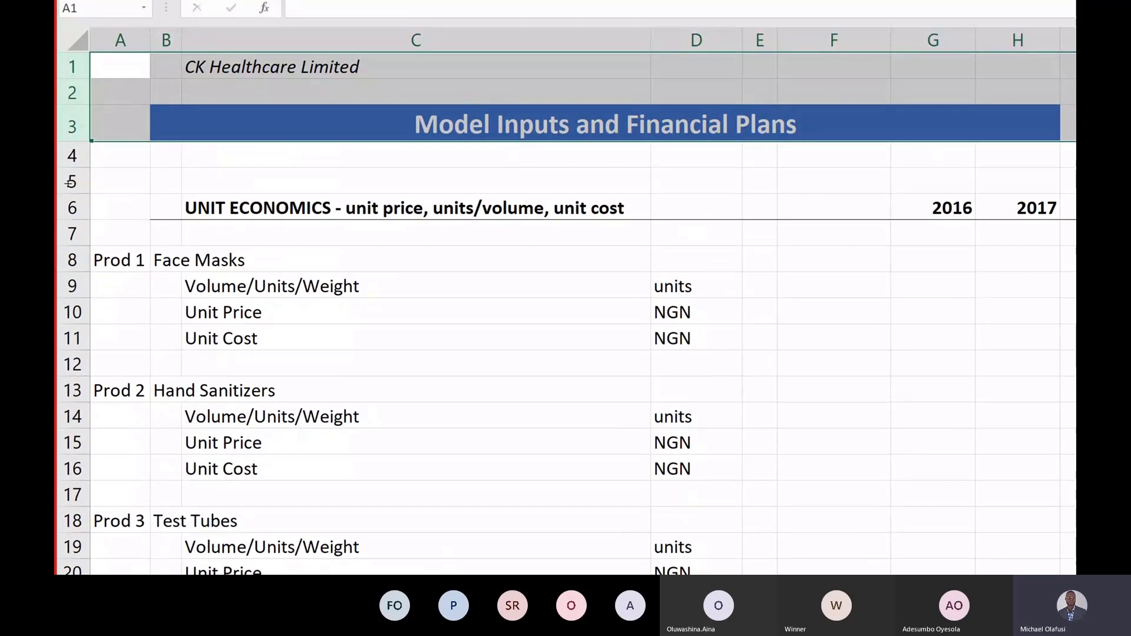
{"action": "left_click_drag", "start_coordinate": [72, 207], "coordinate": [100, 503]}
{"action": "left_click_drag", "start_coordinate": [124, 374], "coordinate": [136, 467]}
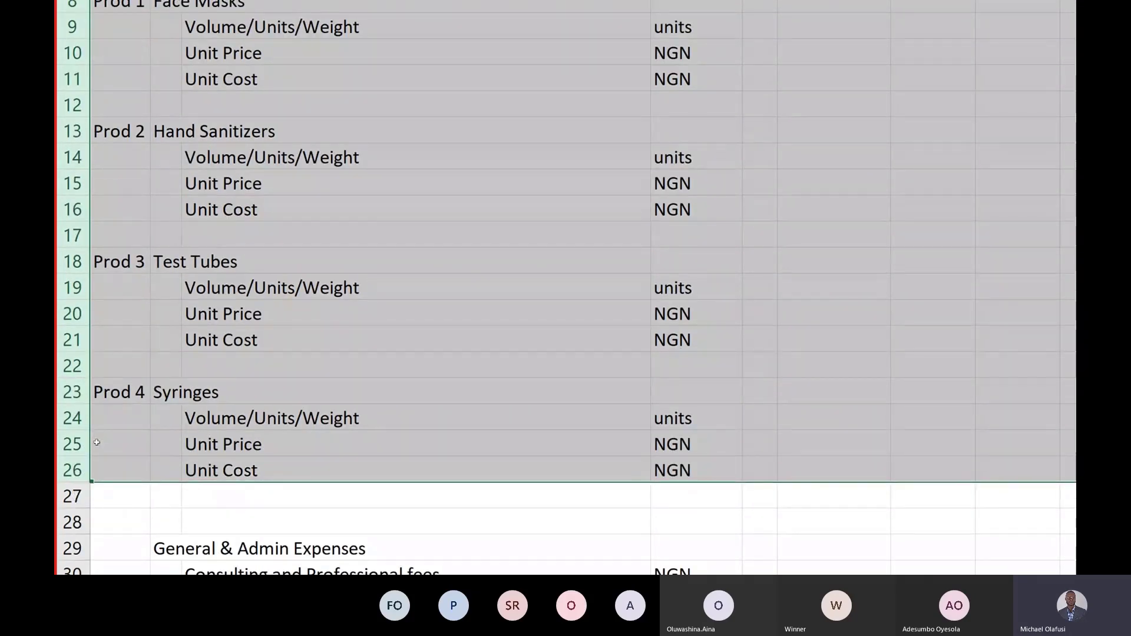
{"action": "key", "text": "ctrl+c"}
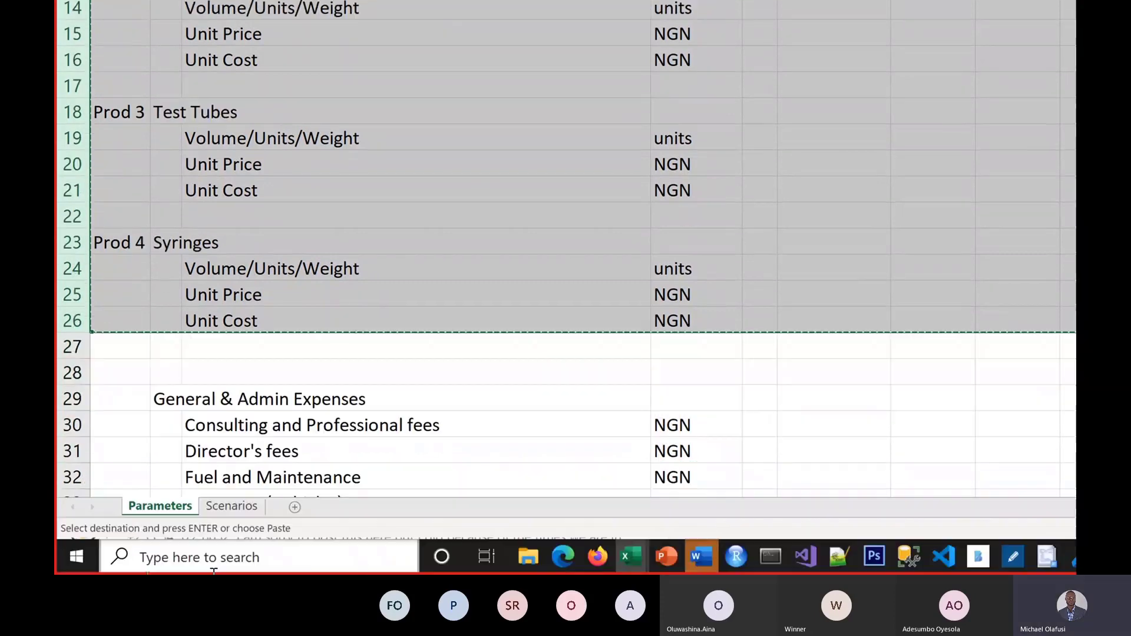
{"action": "left_click", "coordinate": [244, 503]}
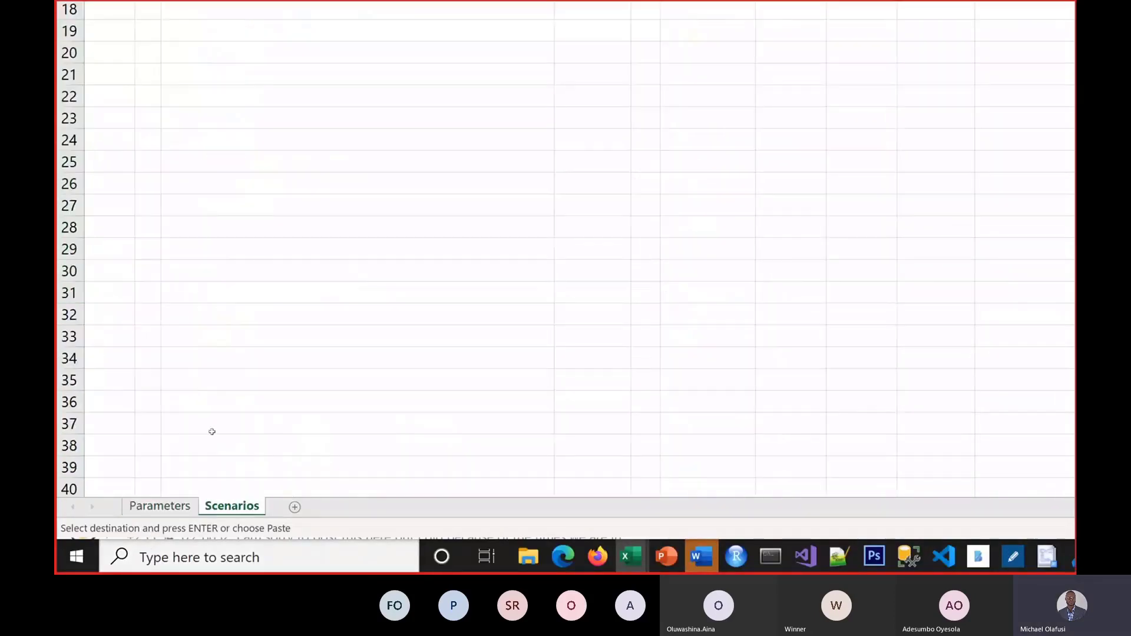
{"action": "scroll", "coordinate": [368, 287], "scroll_direction": "up", "scroll_amount": 6}
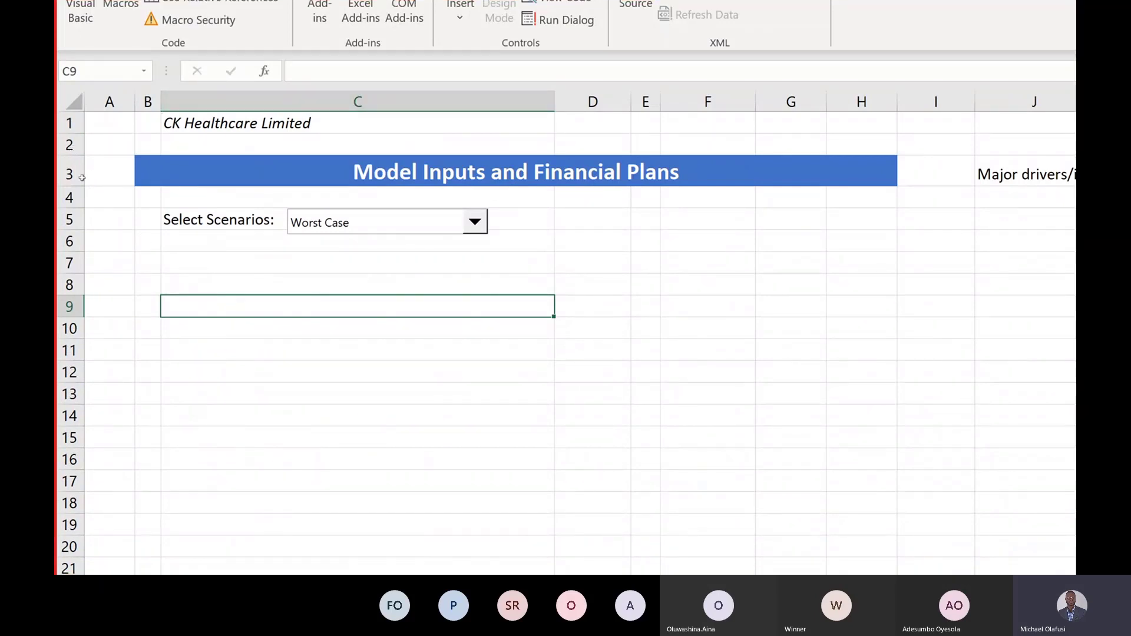
{"action": "left_click", "coordinate": [69, 263]}
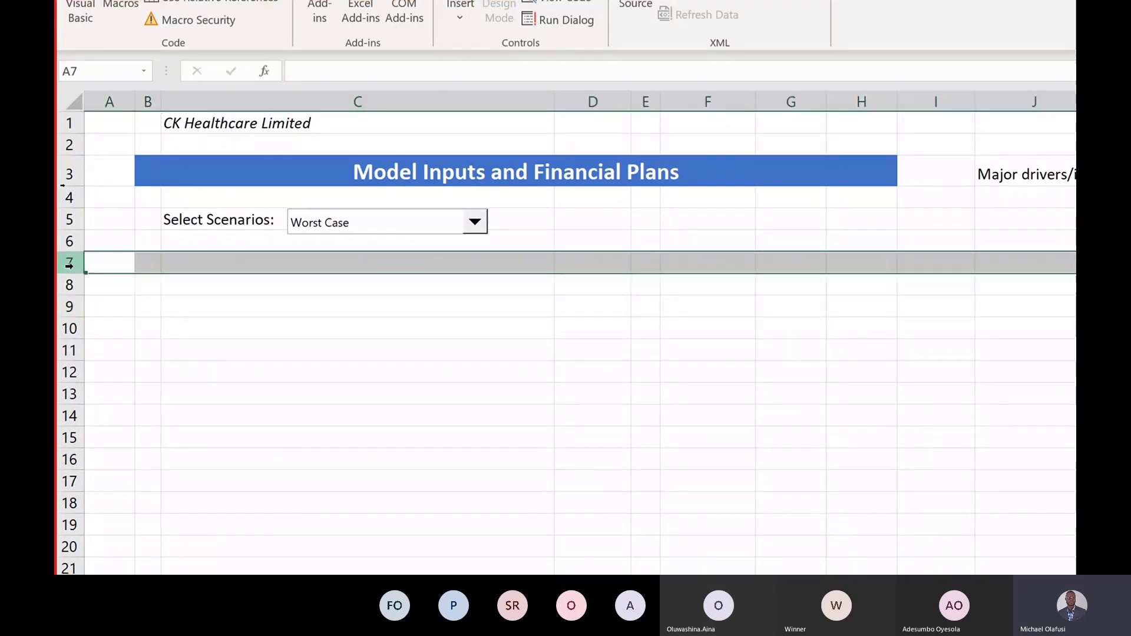
Step: Insert the copied Unit Economics rows at row 7, then three blank rows 11–13 under Face Masks volume
{"action": "key", "text": "ctrl+shift+Down"}
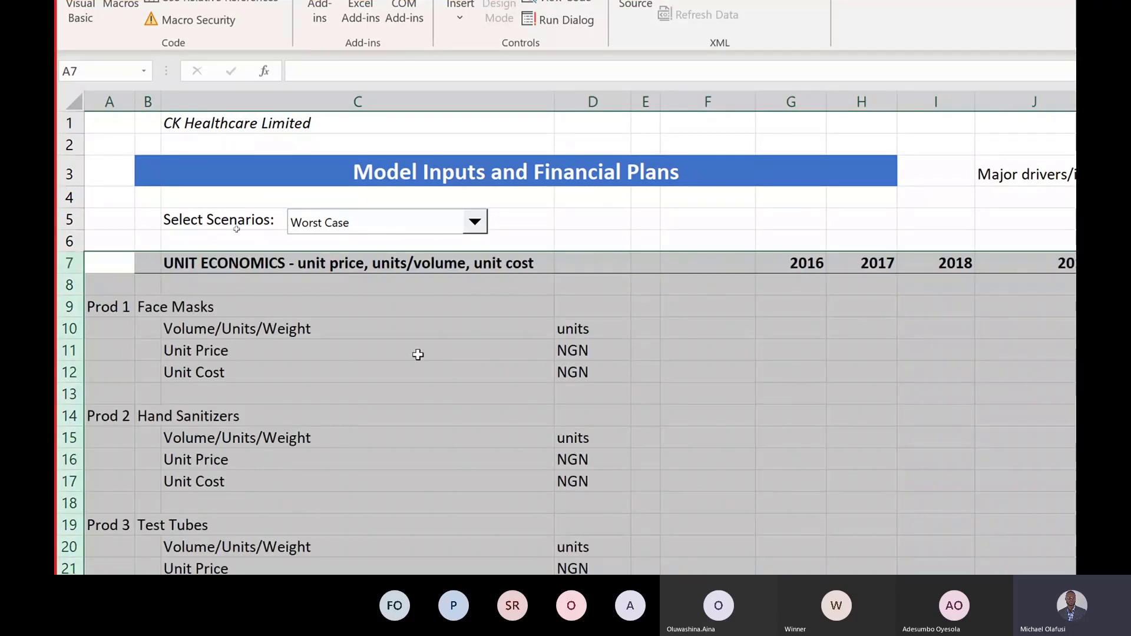
{"action": "left_click", "coordinate": [349, 347]}
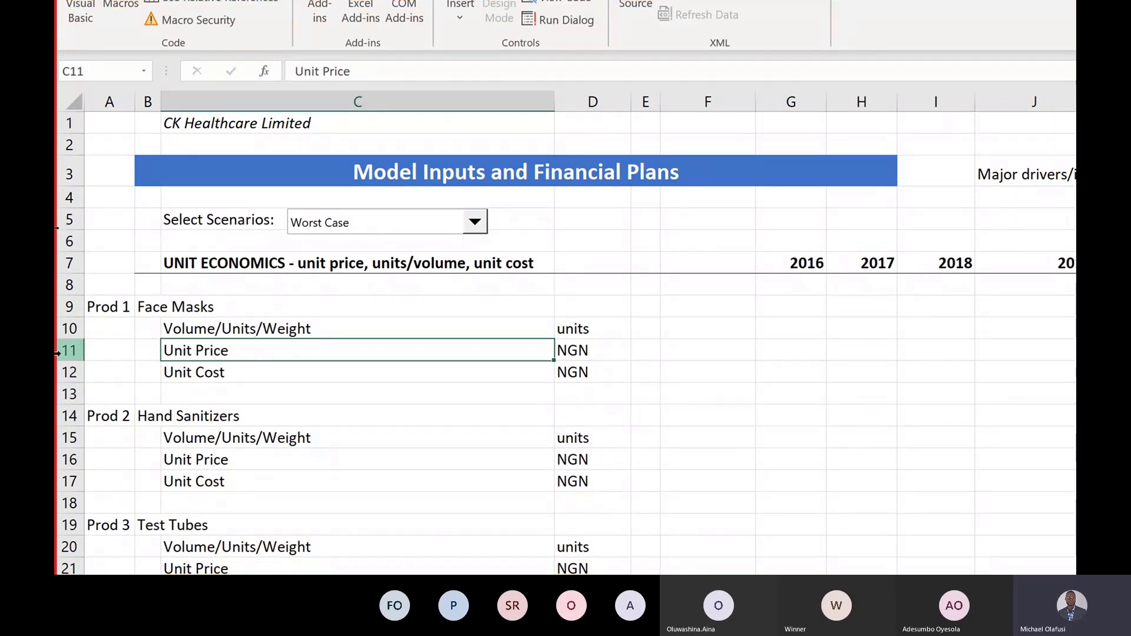
{"action": "left_click_drag", "start_coordinate": [57, 351], "coordinate": [73, 389]}
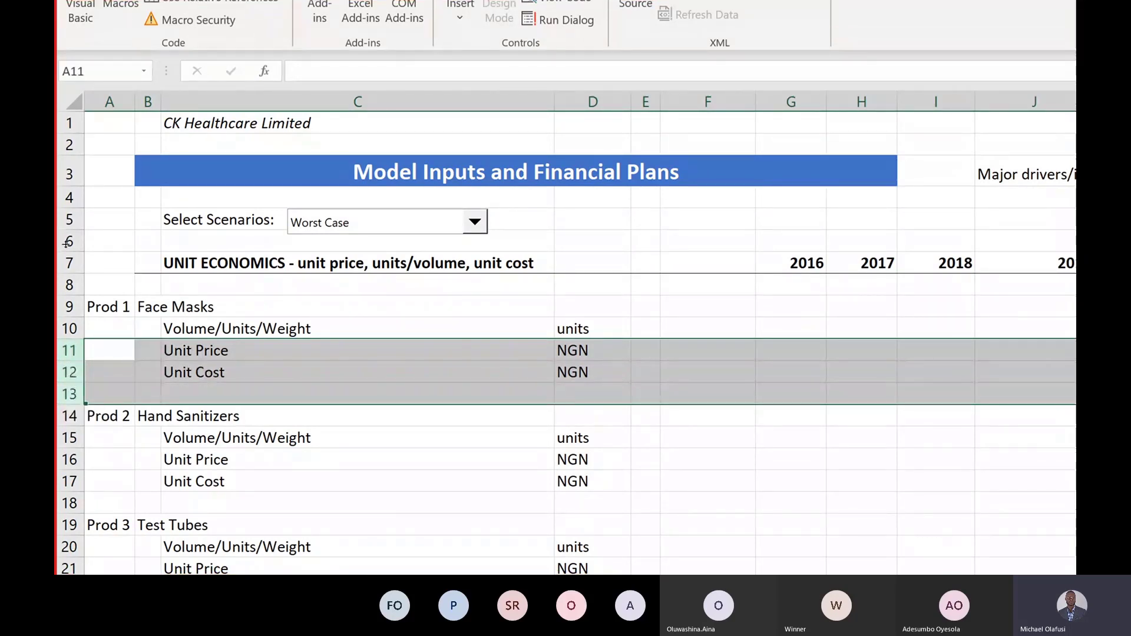
{"action": "right_click", "coordinate": [66, 359]}
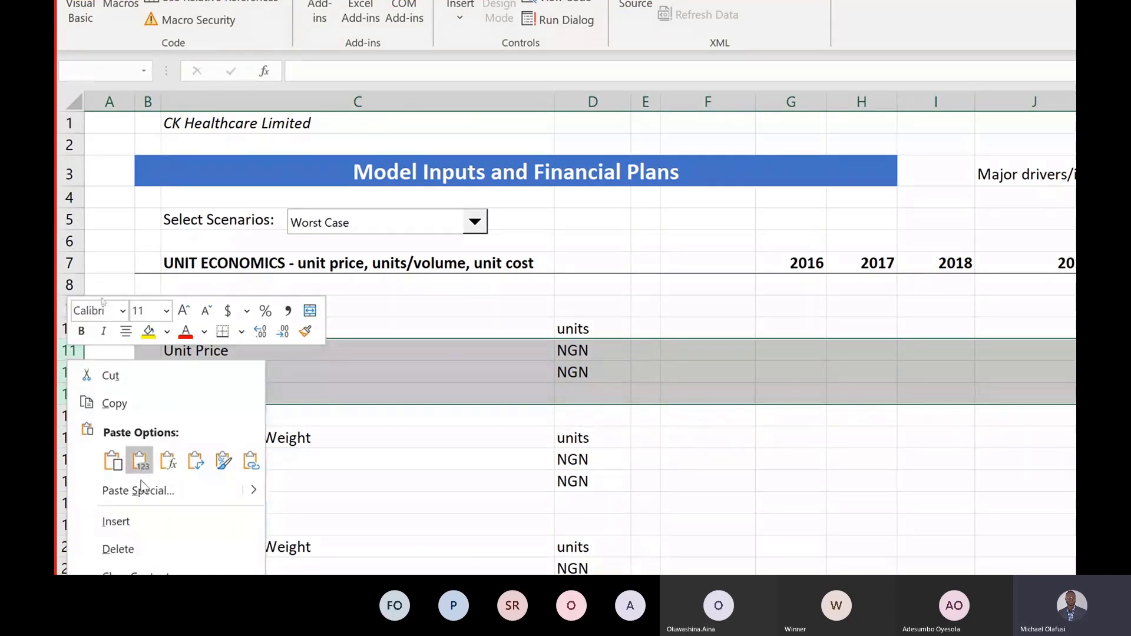
{"action": "left_click", "coordinate": [171, 510]}
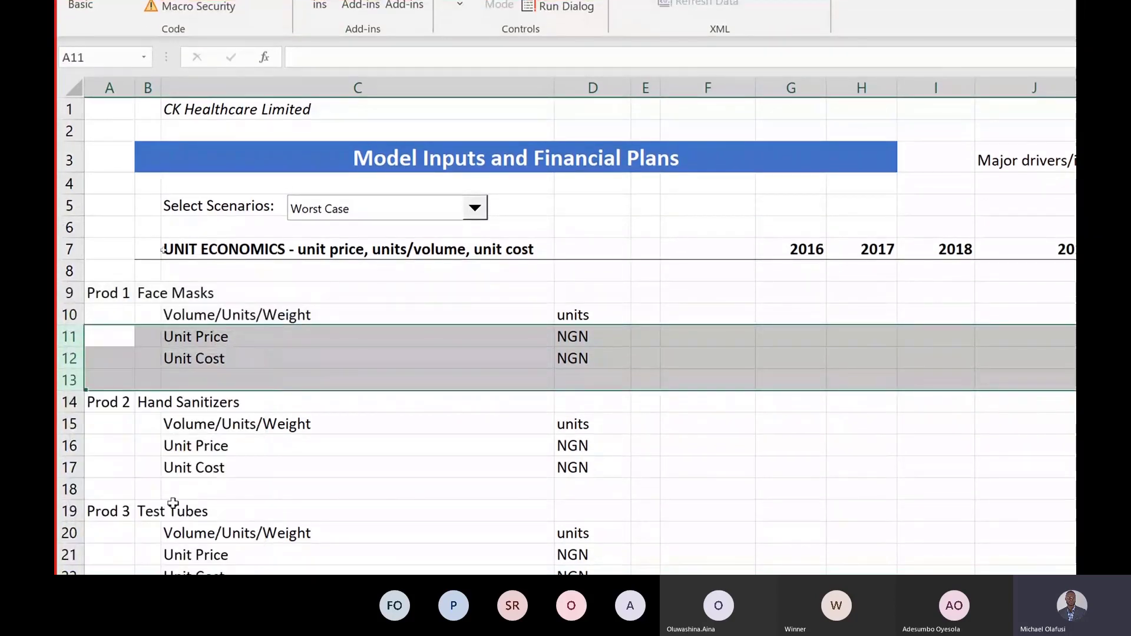
{"action": "left_click", "coordinate": [253, 334]}
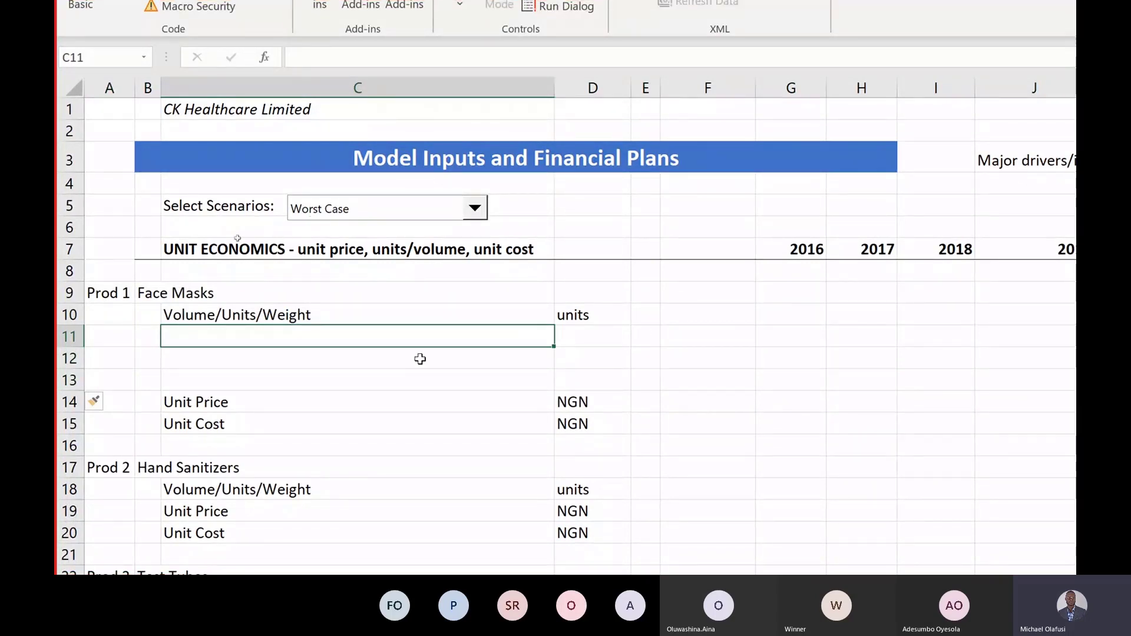
{"action": "key", "text": "alt+Tab"}
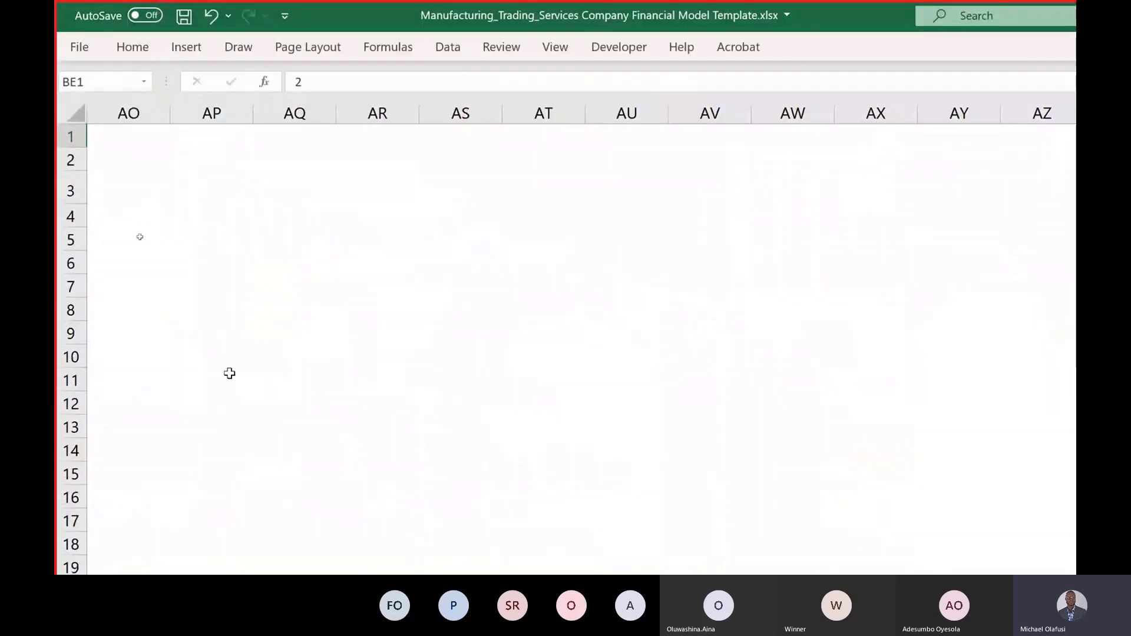
{"action": "scroll", "coordinate": [188, 318], "scroll_direction": "left", "scroll_amount": 15}
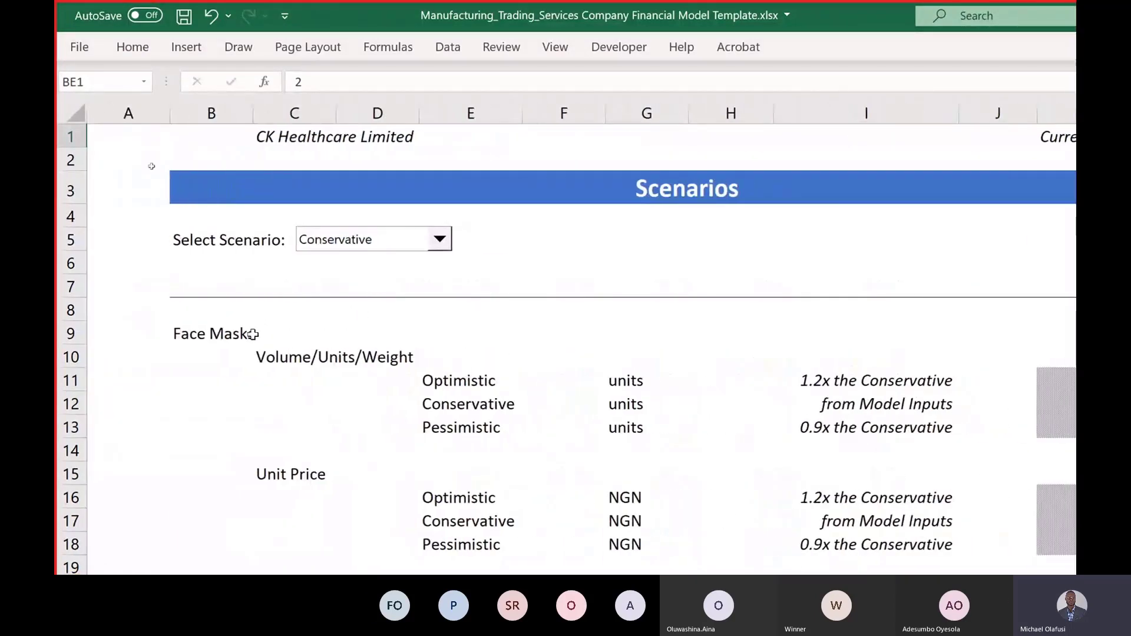
{"action": "left_click_drag", "start_coordinate": [456, 377], "coordinate": [872, 429]}
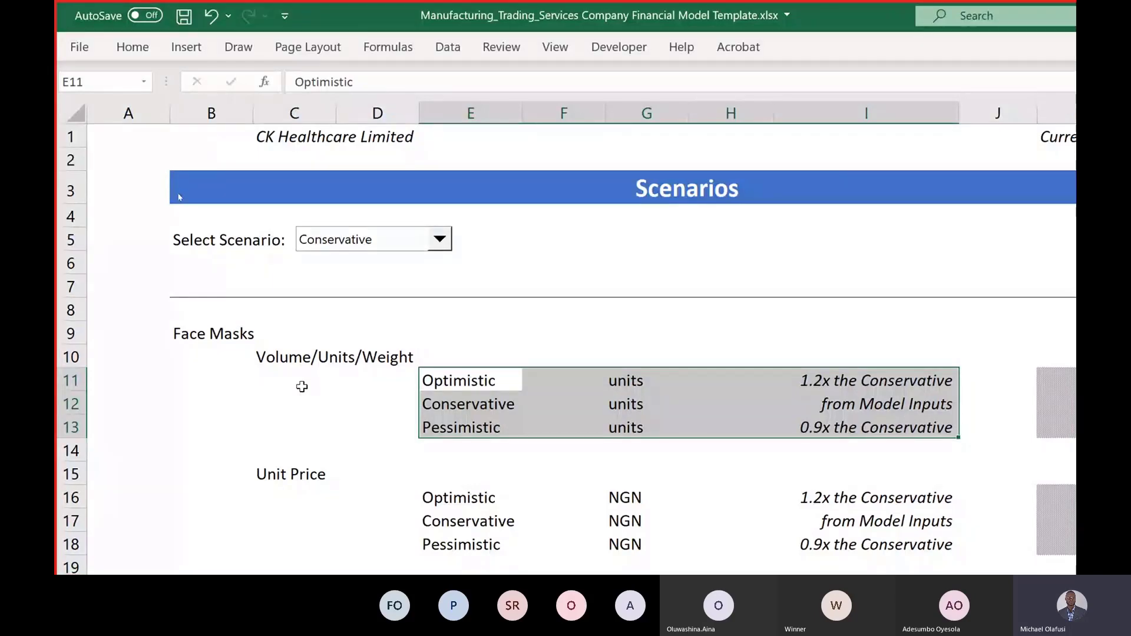
{"action": "key", "text": "alt+Tab"}
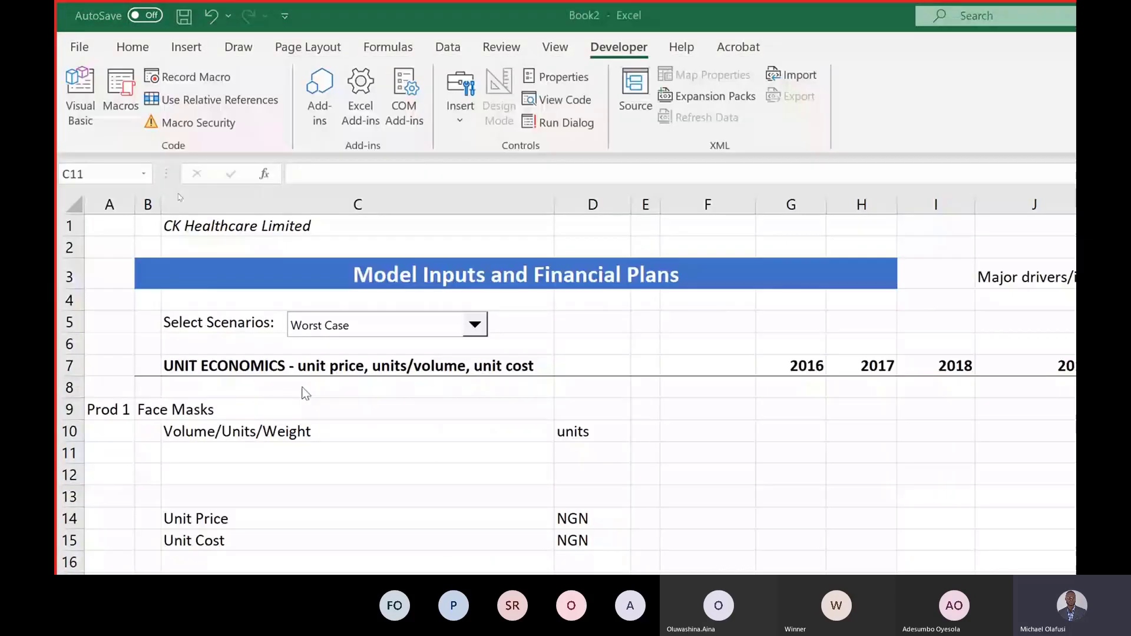
{"action": "left_click", "coordinate": [226, 456]}
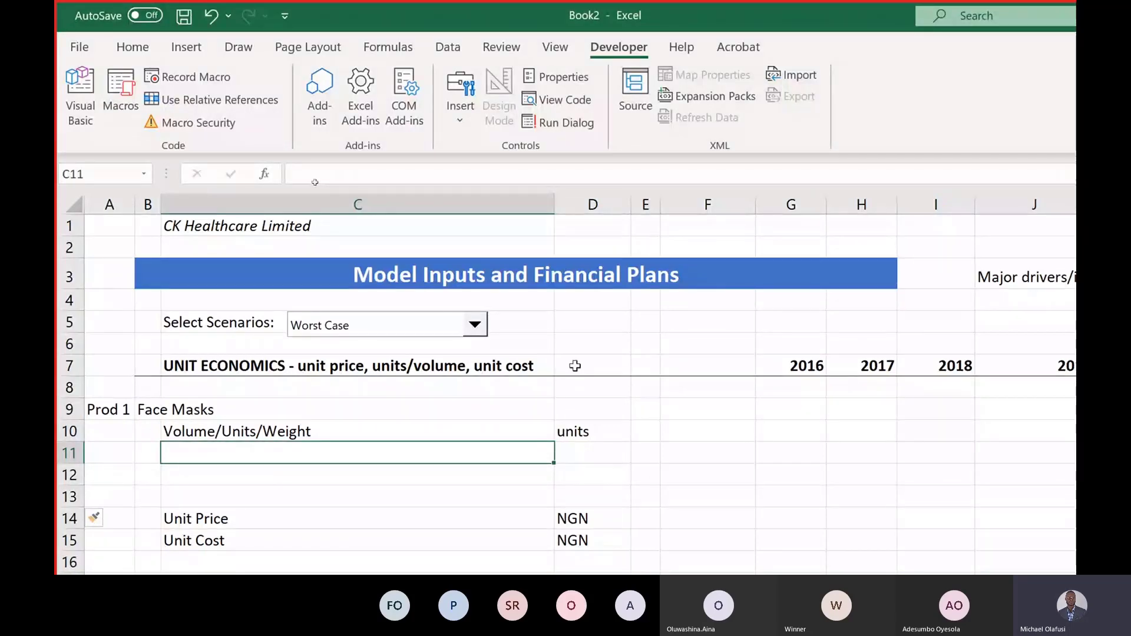
Step: Insert blank cells from D7 down to row 33, shifting the units labels right
{"action": "left_click_drag", "start_coordinate": [574, 368], "coordinate": [624, 565]}
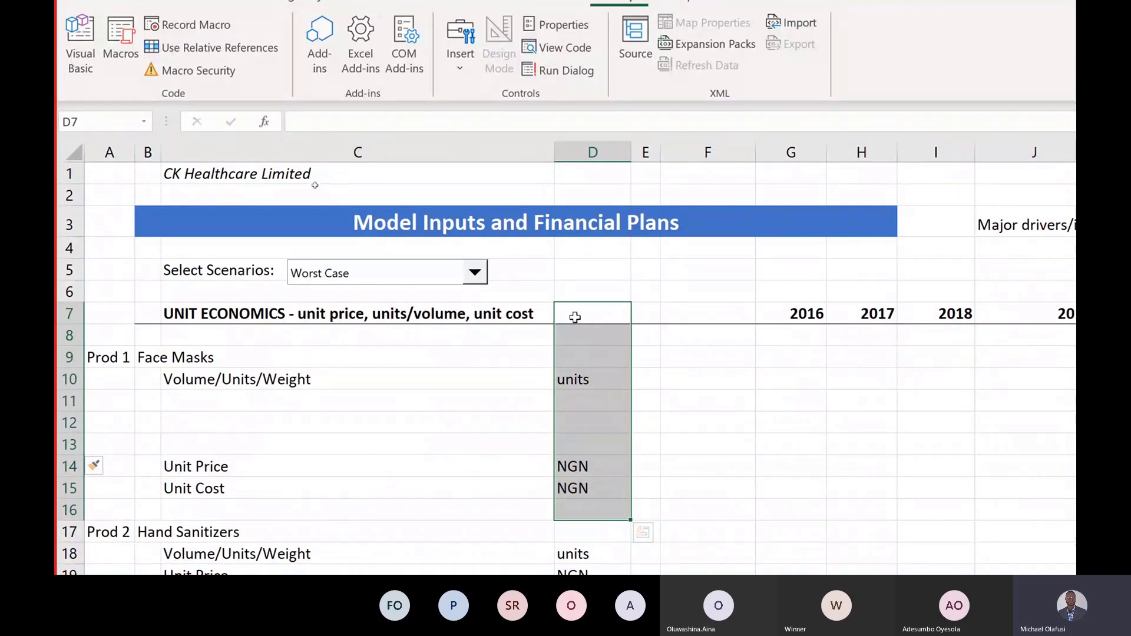
{"action": "left_click_drag", "start_coordinate": [574, 317], "coordinate": [644, 561]}
{"action": "left_click_drag", "start_coordinate": [644, 498], "coordinate": [735, 432]}
{"action": "right_click", "coordinate": [624, 272]}
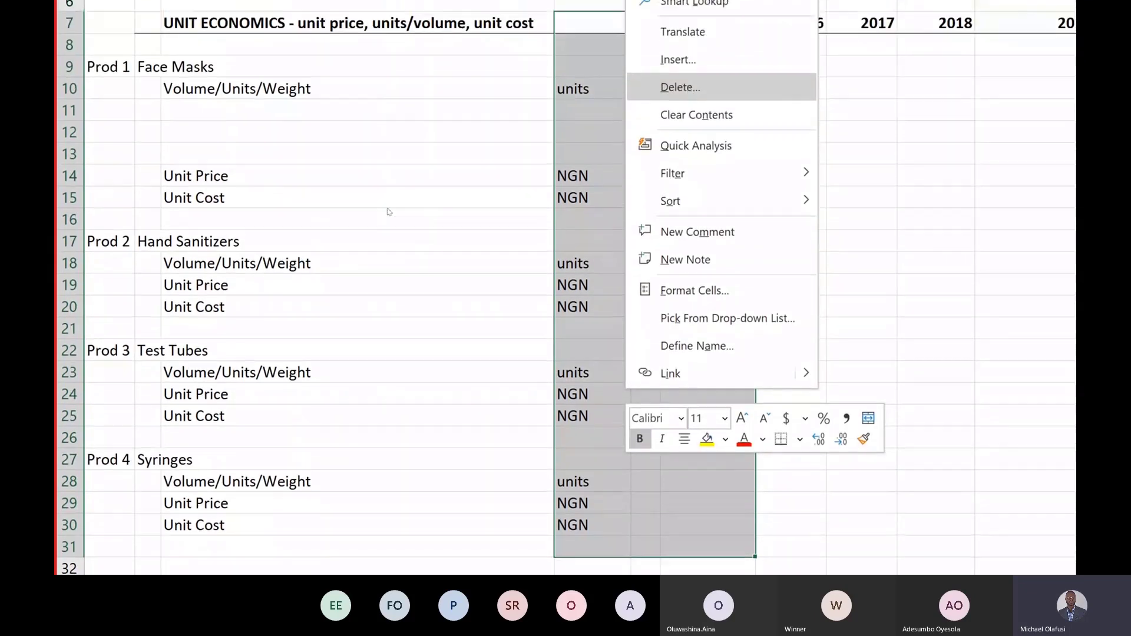
{"action": "left_click", "coordinate": [765, 66]}
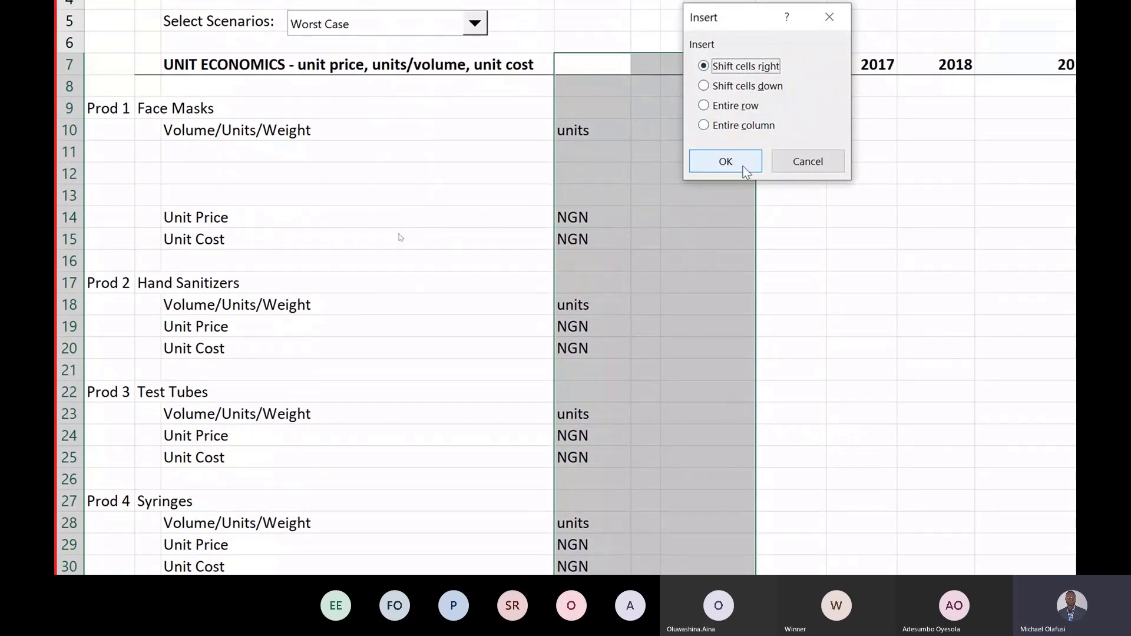
{"action": "left_click", "coordinate": [743, 166]}
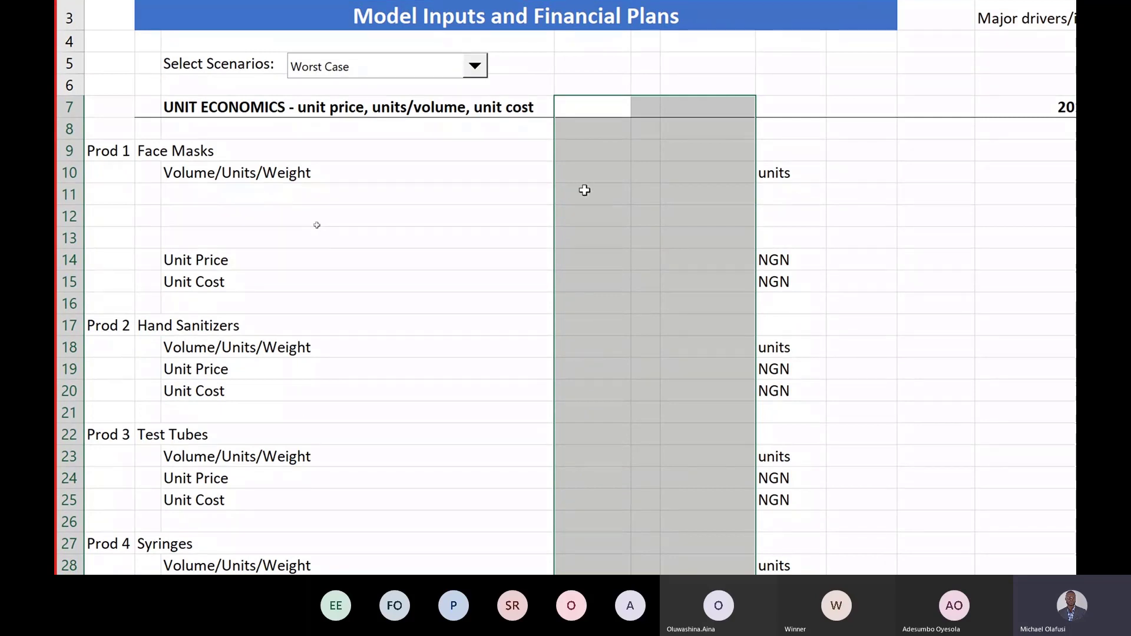
Step: Enter '- Best Case in B11, fixing the #NAME? error with a leading apostrophe
{"action": "left_click", "coordinate": [275, 194]}
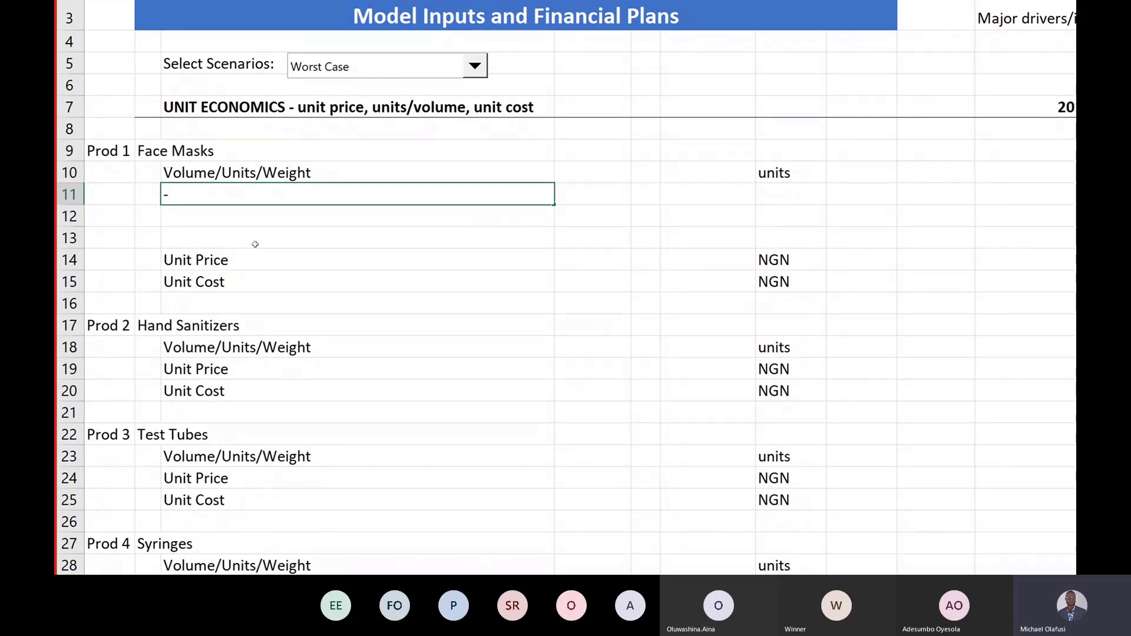
{"action": "type", "text": "- Best Case"}
{"action": "key", "text": "Return"}
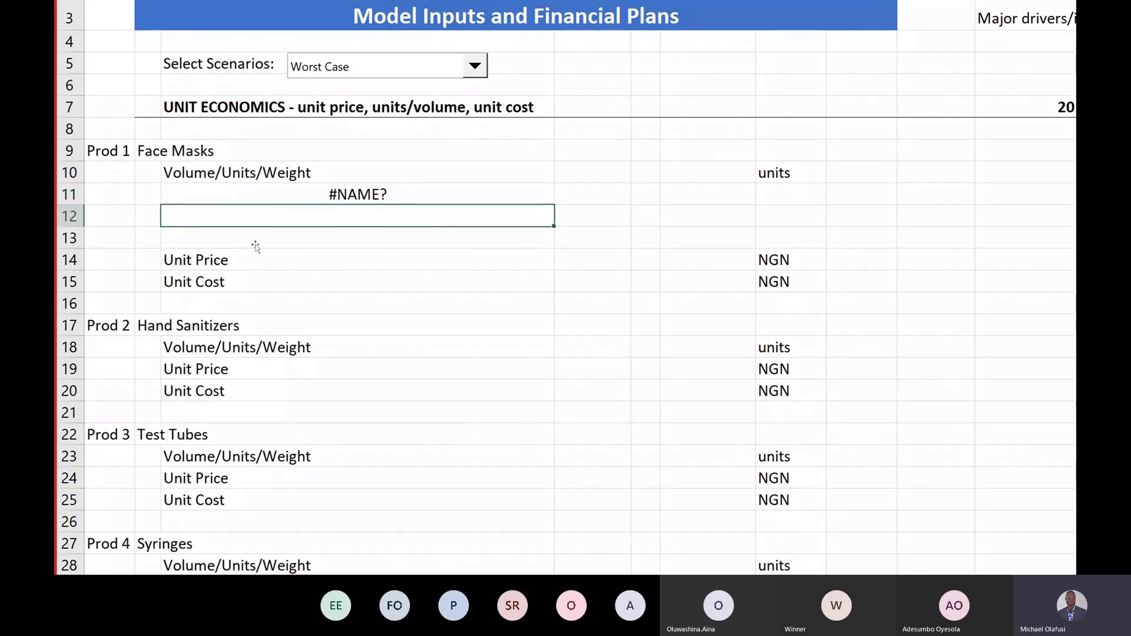
{"action": "key", "text": "Up"}
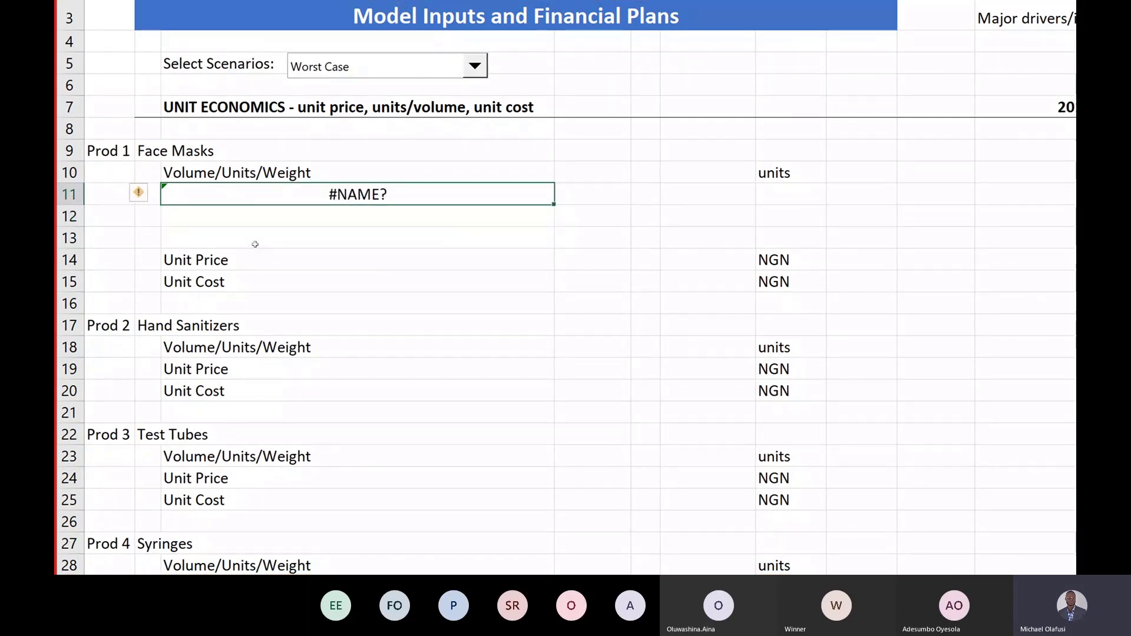
{"action": "key", "text": "F2"}
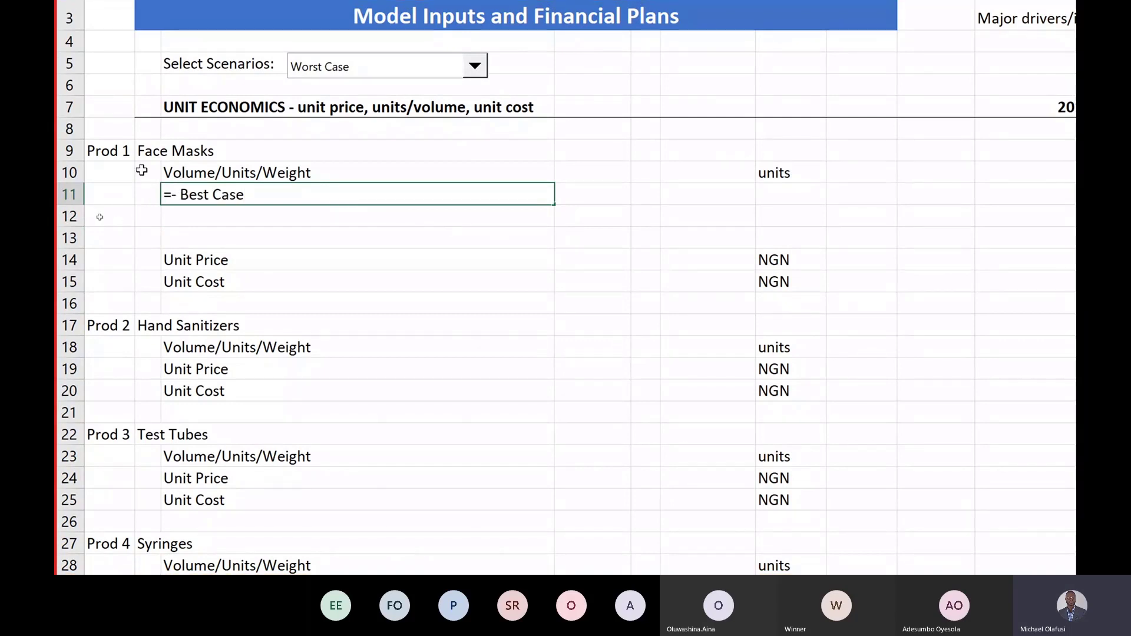
{"action": "key", "text": "Home"}
{"action": "key", "text": "Right"}
{"action": "key", "text": "Delete"}
{"action": "key", "text": "BackSpace"}
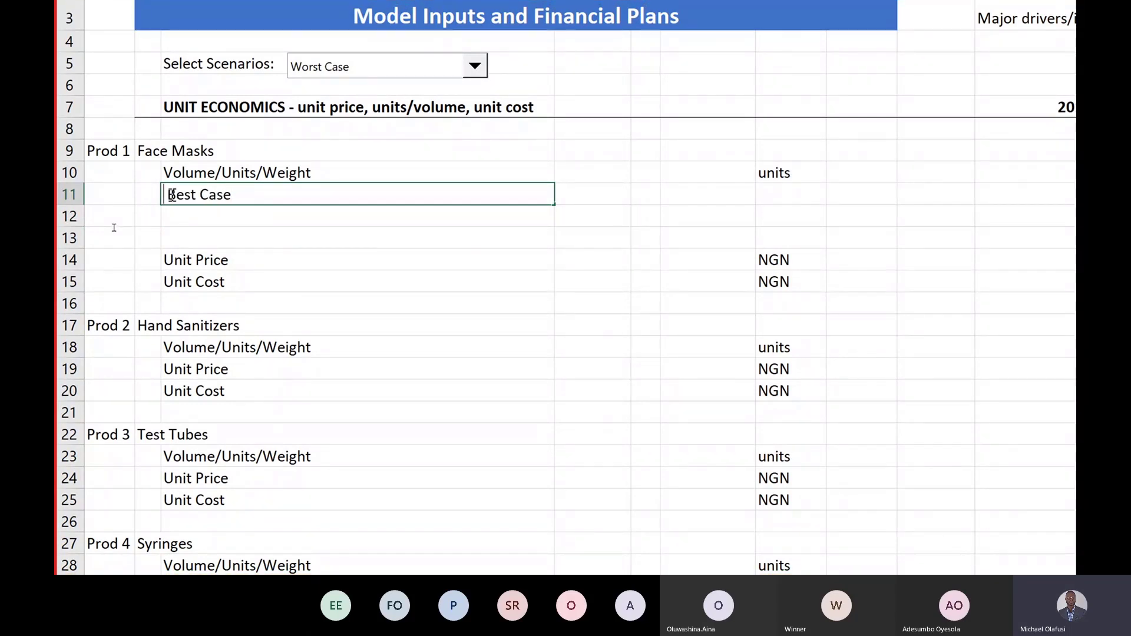
{"action": "type", "text": "'-"}
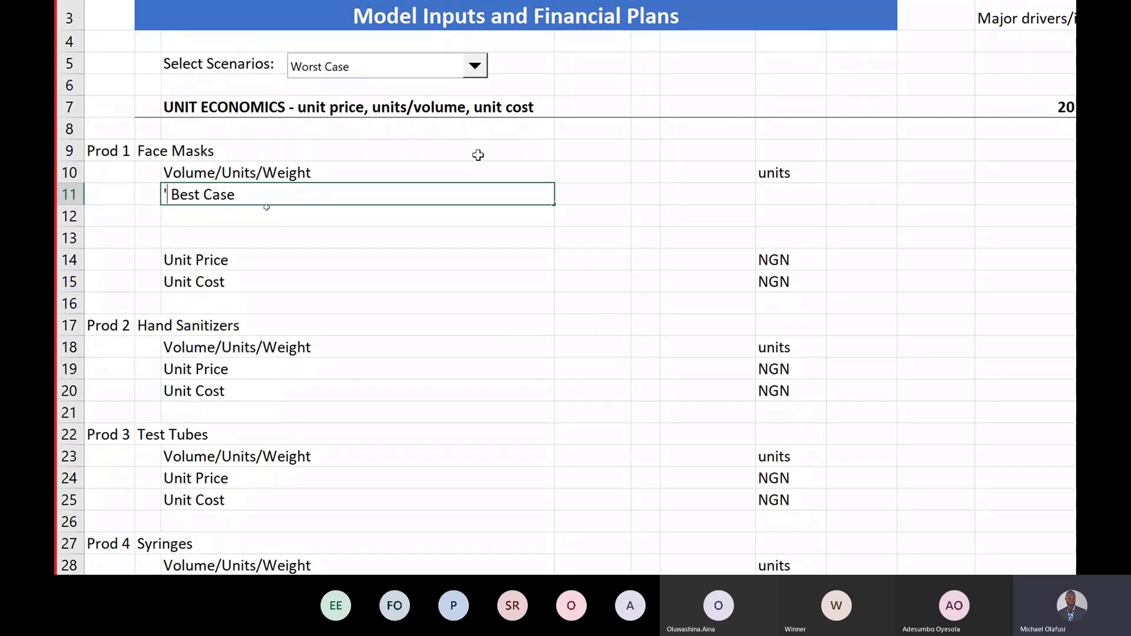
{"action": "key", "text": "Return"}
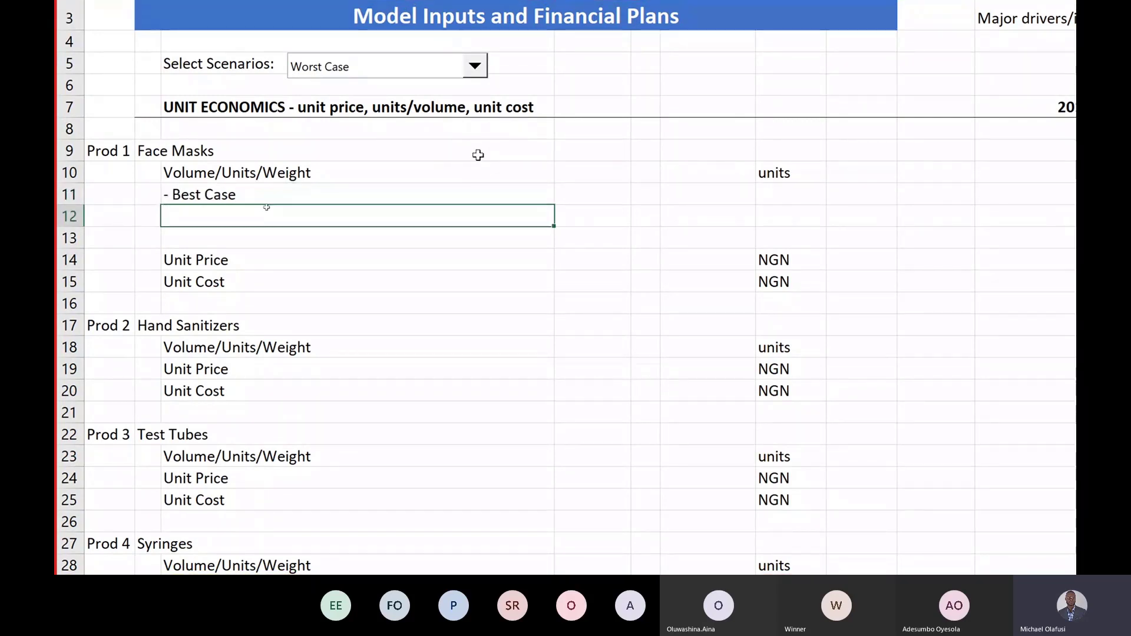
Step: Enter '- Base Case and '- Worst Case in B12 and B13
{"action": "type", "text": "'- Base Case"}
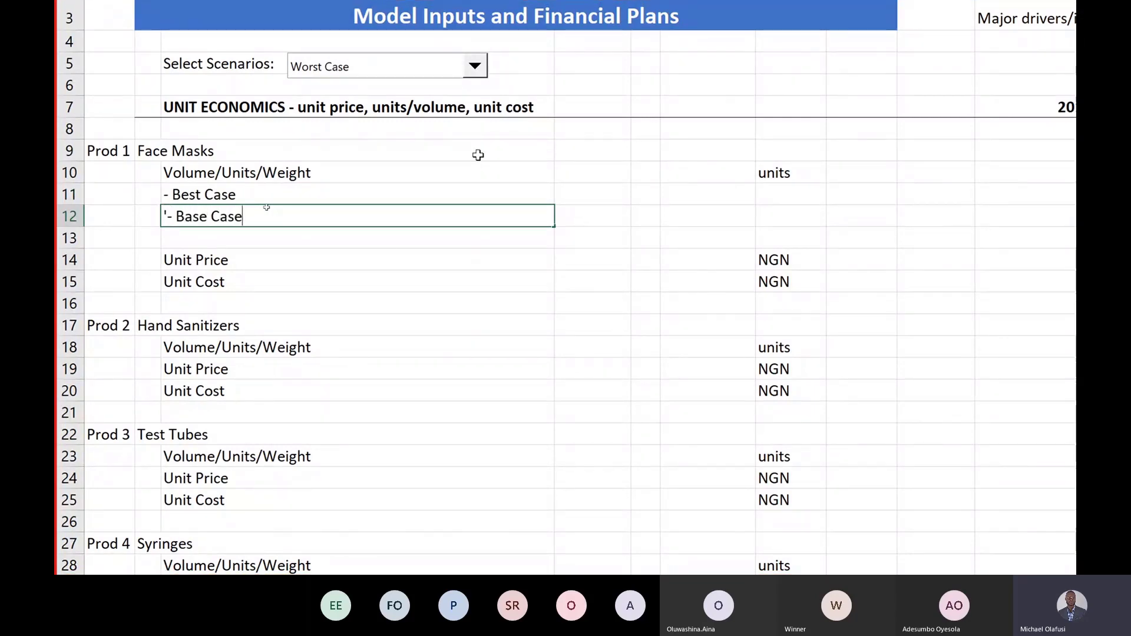
{"action": "key", "text": "Return"}
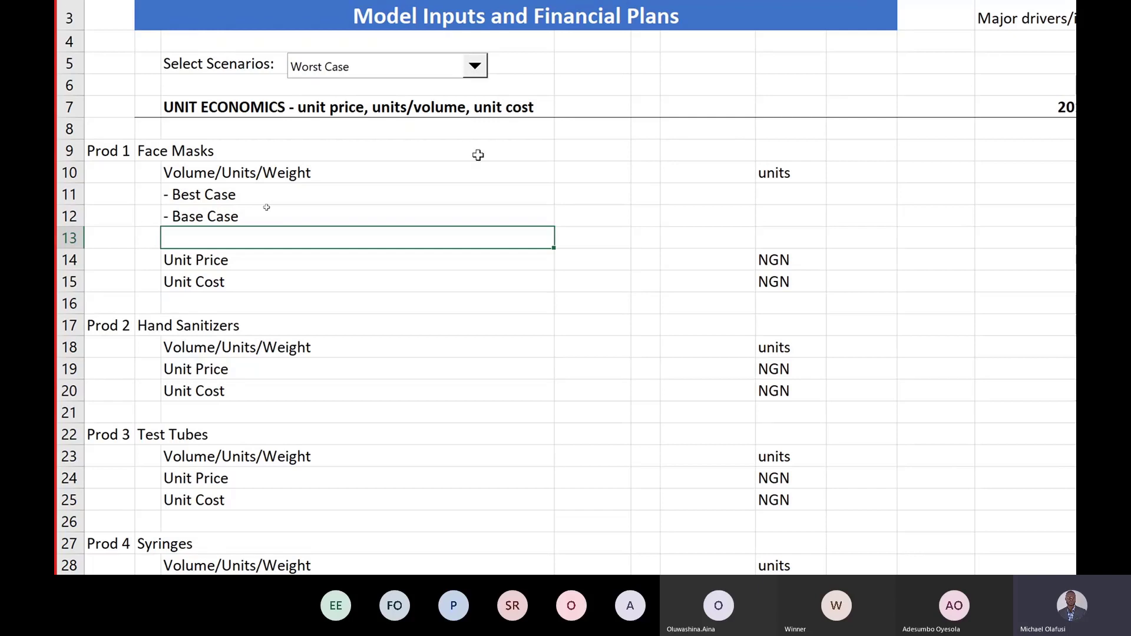
{"action": "type", "text": "'- Worst Case"}
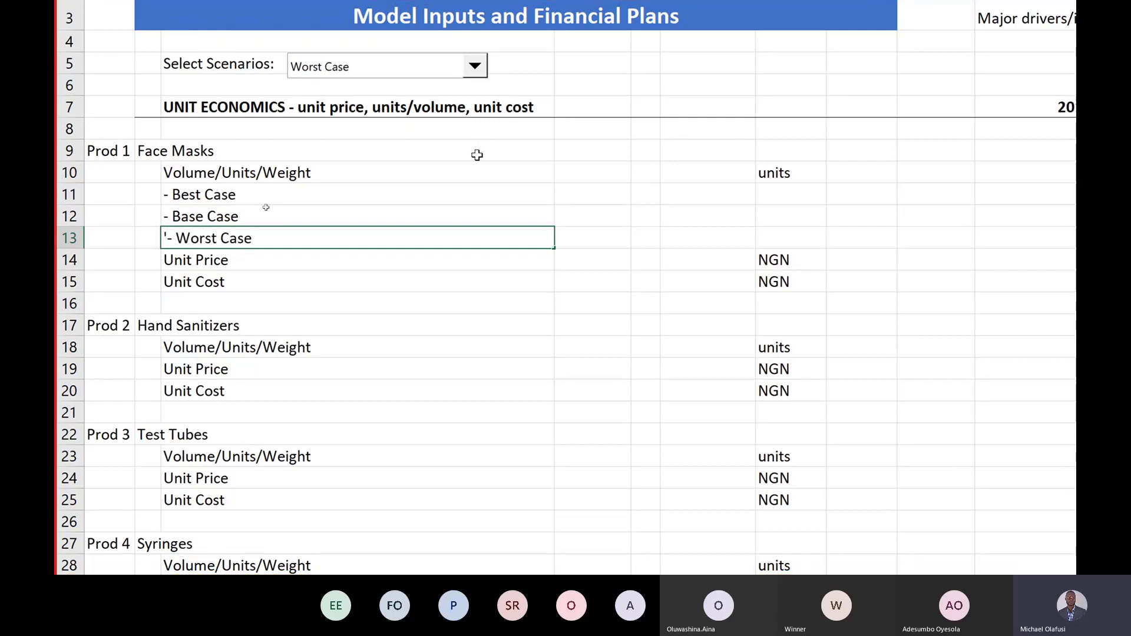
{"action": "key", "text": "Return"}
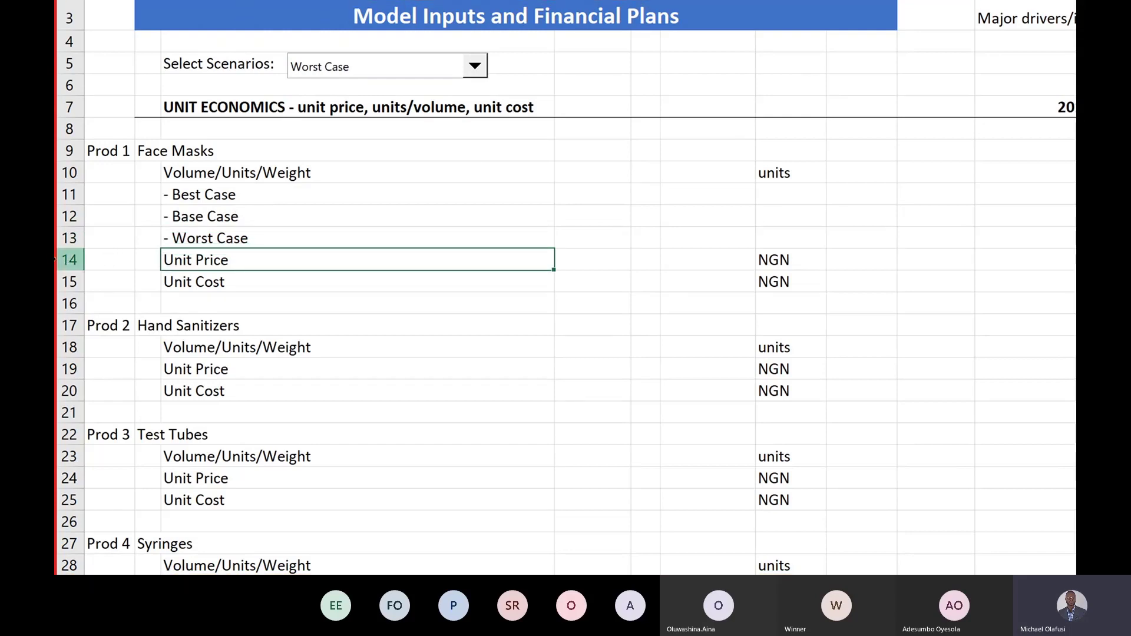
Step: Insert a blank row above Unit Price and copy the three scenario rows plus spacer
{"action": "left_click", "coordinate": [56, 260]}
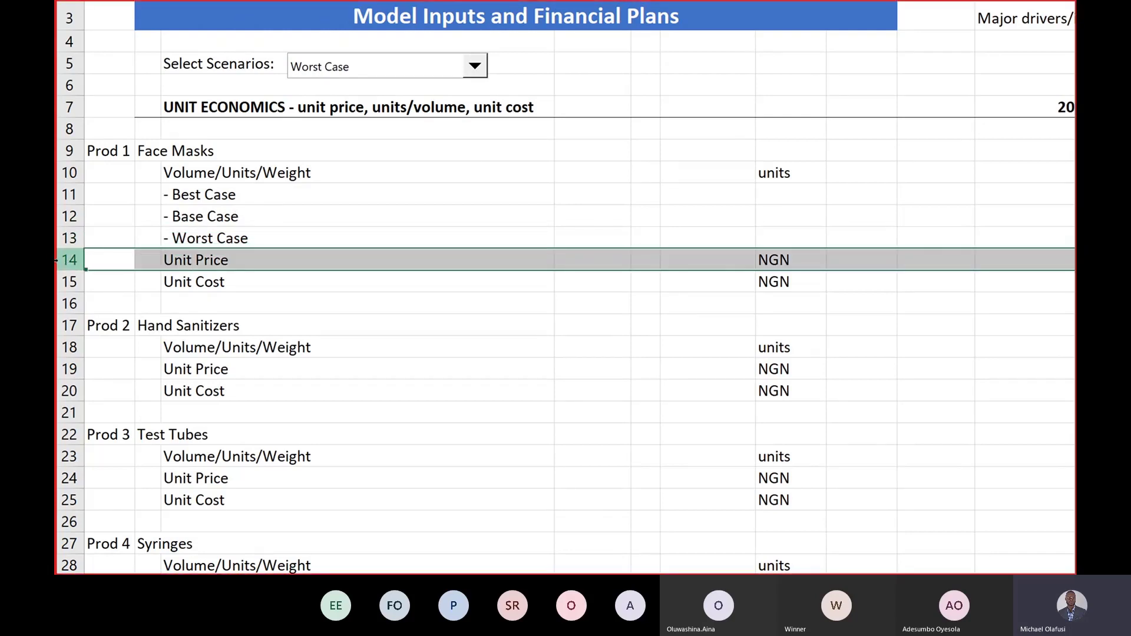
{"action": "key", "text": "ctrl+shift+plus"}
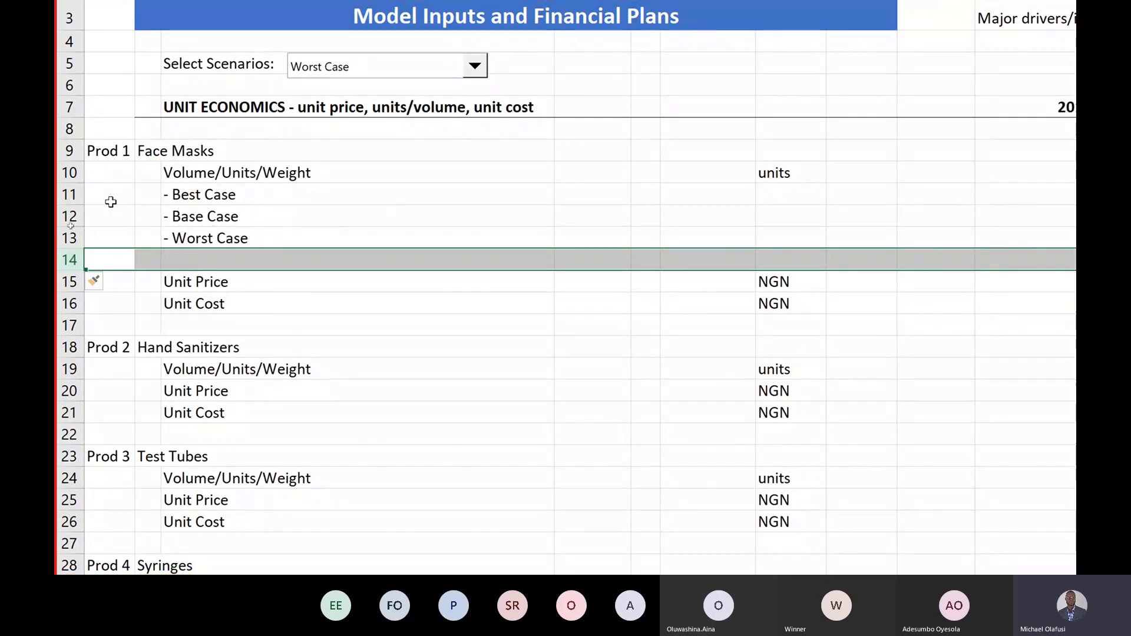
{"action": "left_click", "coordinate": [68, 238]}
{"action": "left_click", "coordinate": [68, 194]}
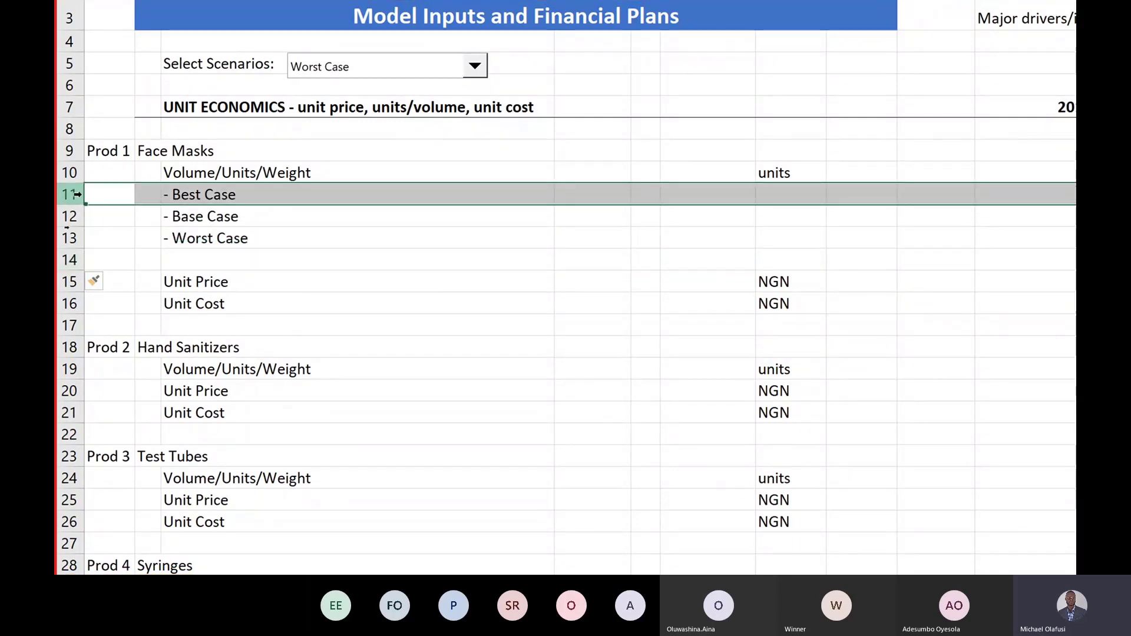
{"action": "left_click_drag", "start_coordinate": [82, 198], "coordinate": [91, 258]}
{"action": "key", "text": "ctrl+c"}
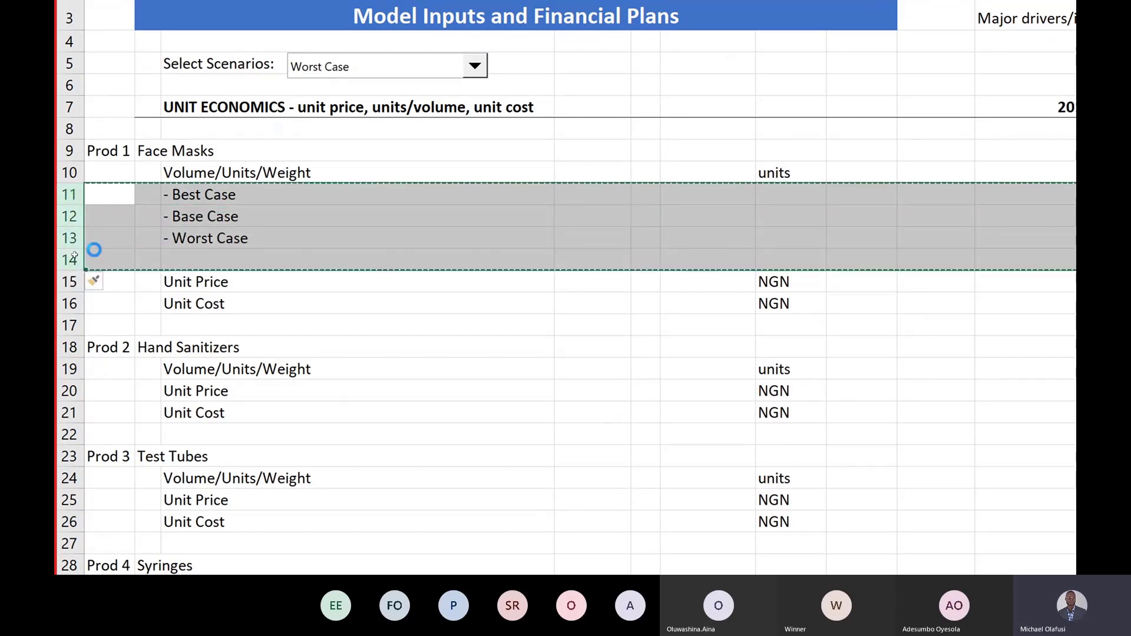
Step: Insert the copied Best, Base and Worst Case rows under Unit Price and under Unit Cost
{"action": "right_click", "coordinate": [69, 302]}
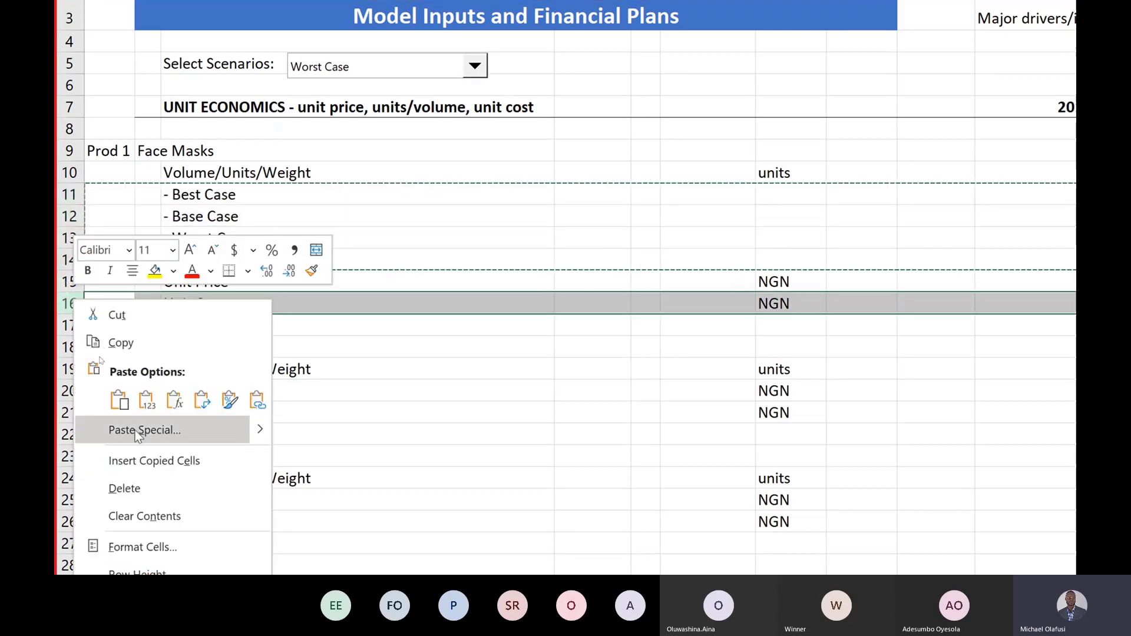
{"action": "left_click", "coordinate": [155, 463]}
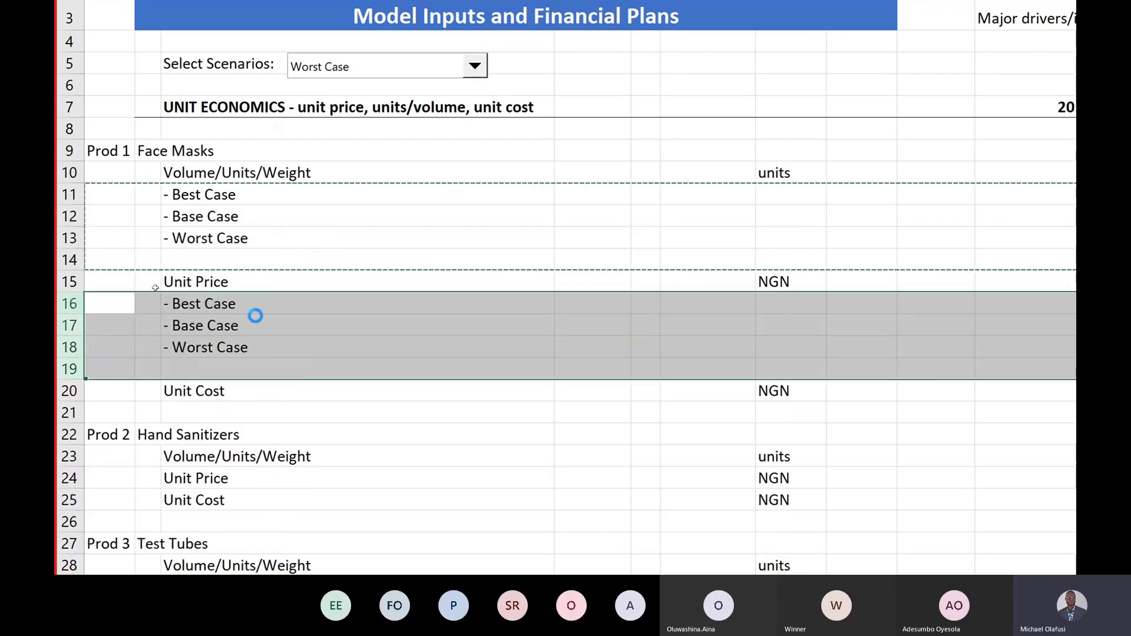
{"action": "key", "text": "ctrl+c"}
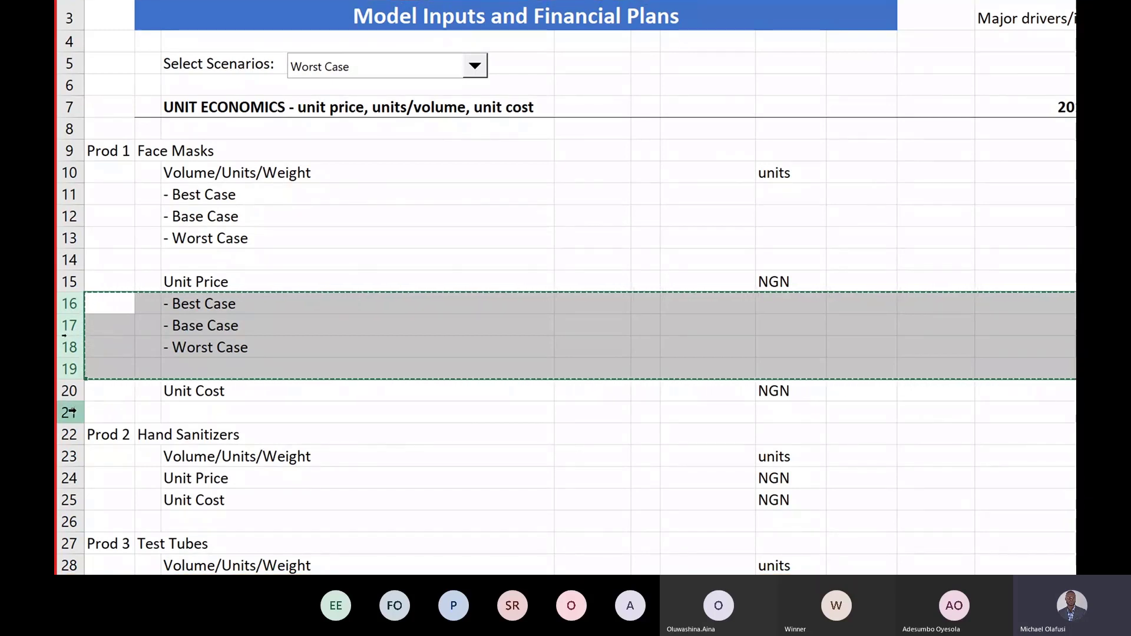
{"action": "right_click", "coordinate": [71, 413]}
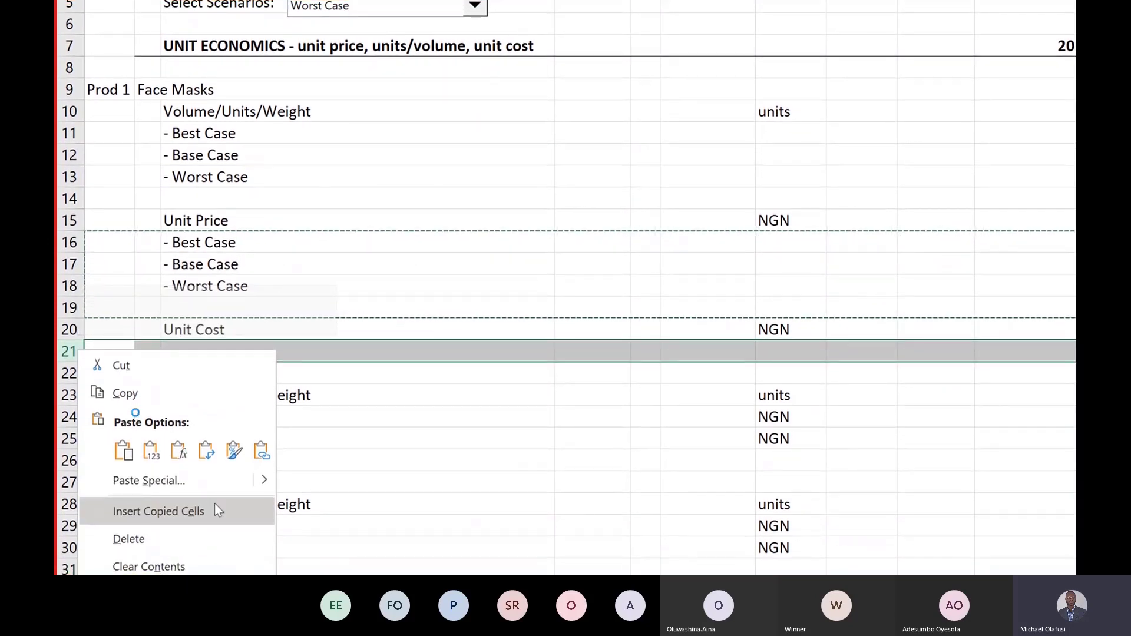
{"action": "left_click", "coordinate": [215, 510]}
{"action": "left_click", "coordinate": [459, 263]}
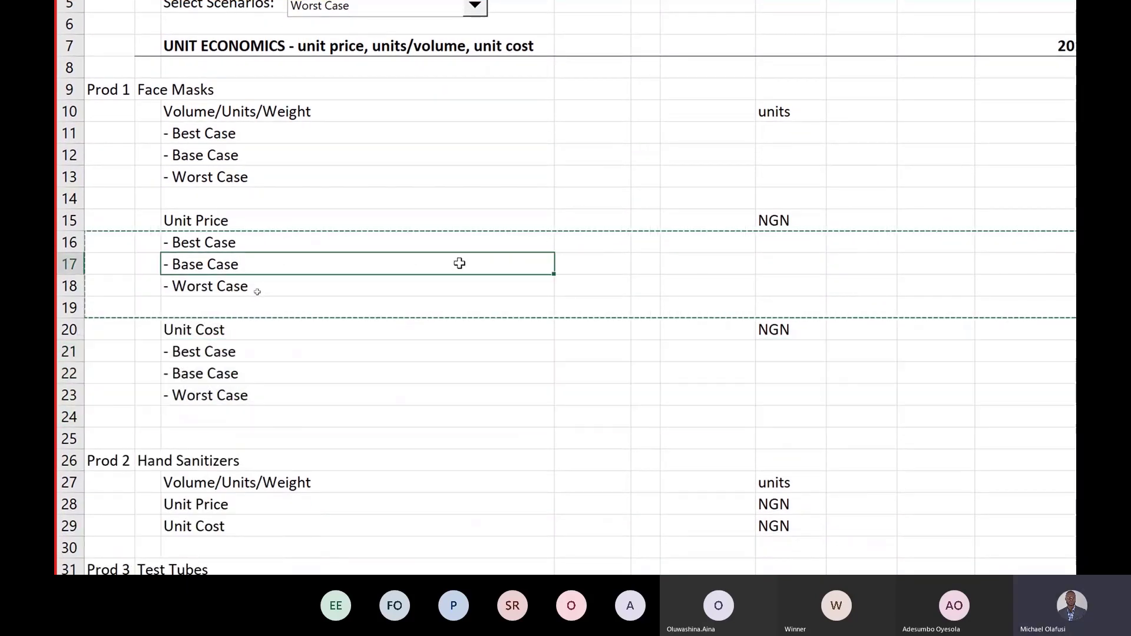
{"action": "key", "text": "Escape"}
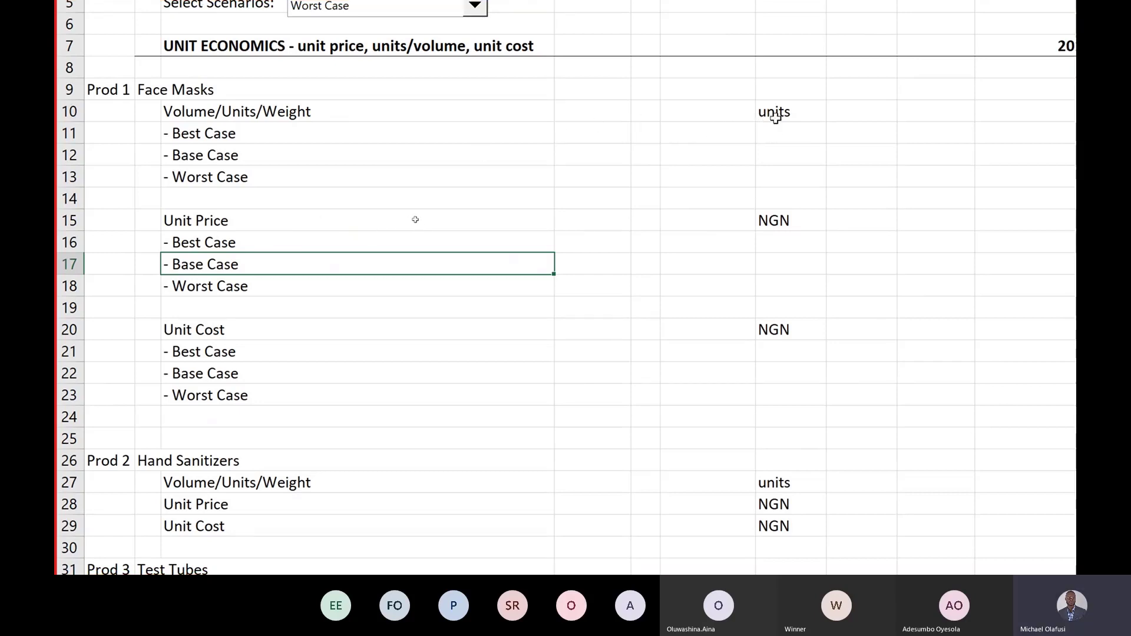
Step: Narrow the empty column F to a thin spacer width
{"action": "scroll", "coordinate": [775, 117], "scroll_direction": "right", "scroll_amount": 2}
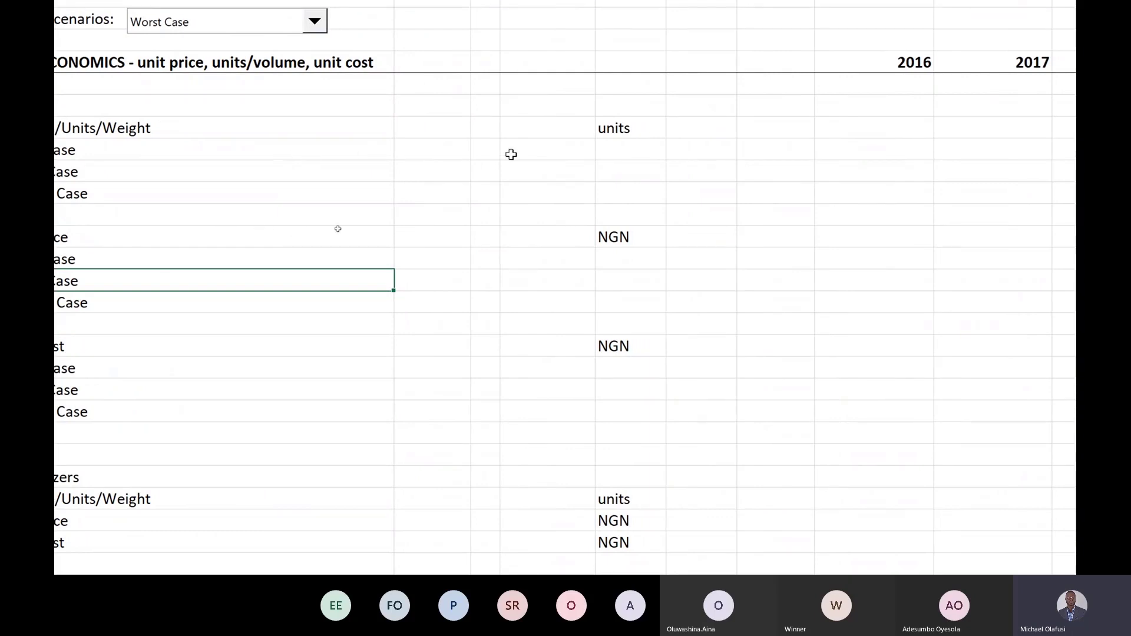
{"action": "left_click_drag", "start_coordinate": [528, 103], "coordinate": [656, 415]}
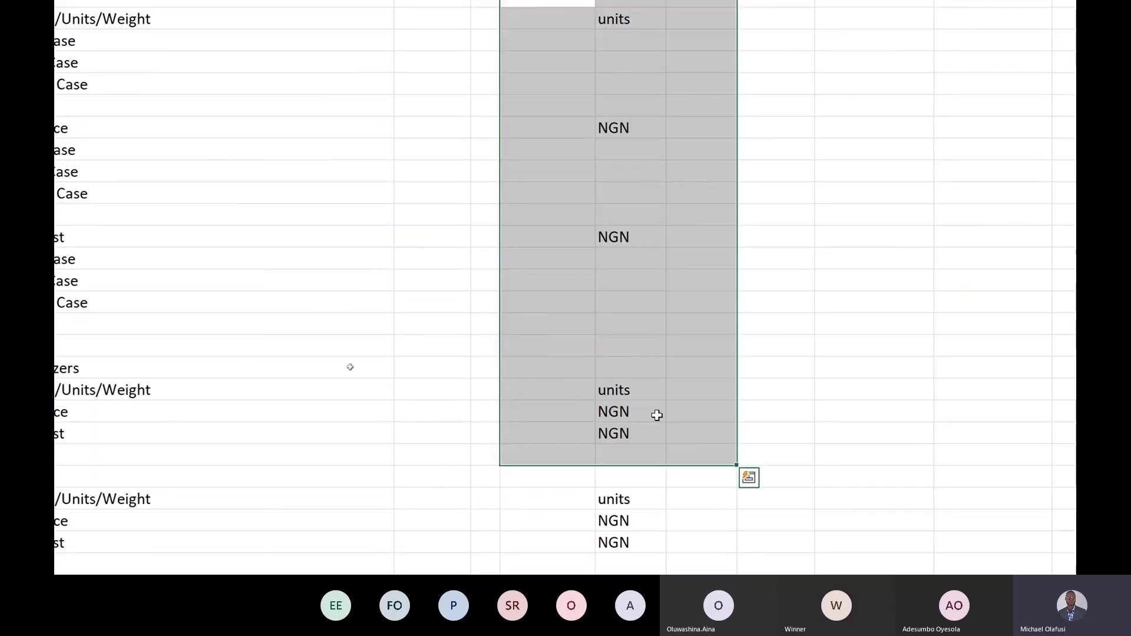
{"action": "left_click", "coordinate": [534, 321]}
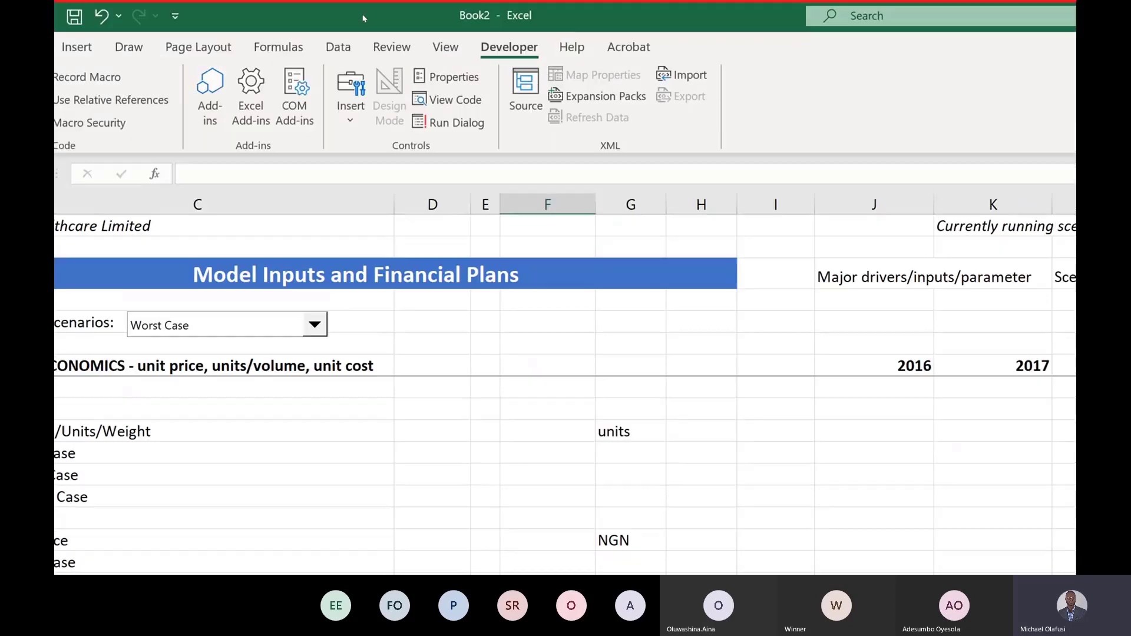
{"action": "left_click_drag", "start_coordinate": [594, 205], "coordinate": [530, 208]}
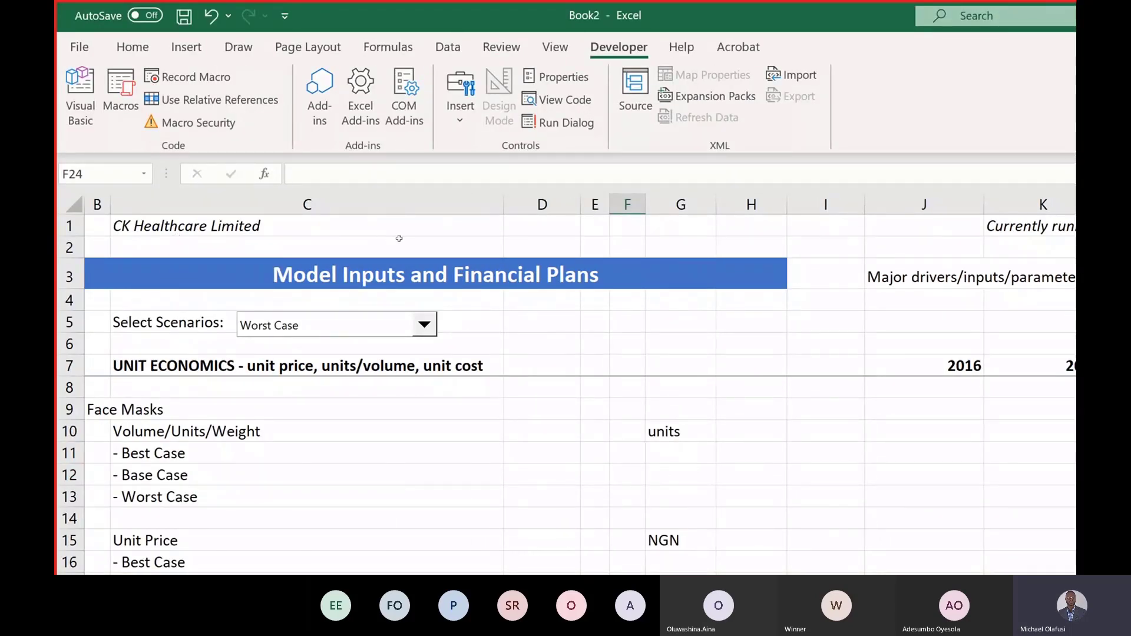
Step: Select cells H12 and D12 on the Base Case row, removing a stray 7 entry
{"action": "left_click", "coordinate": [761, 474]}
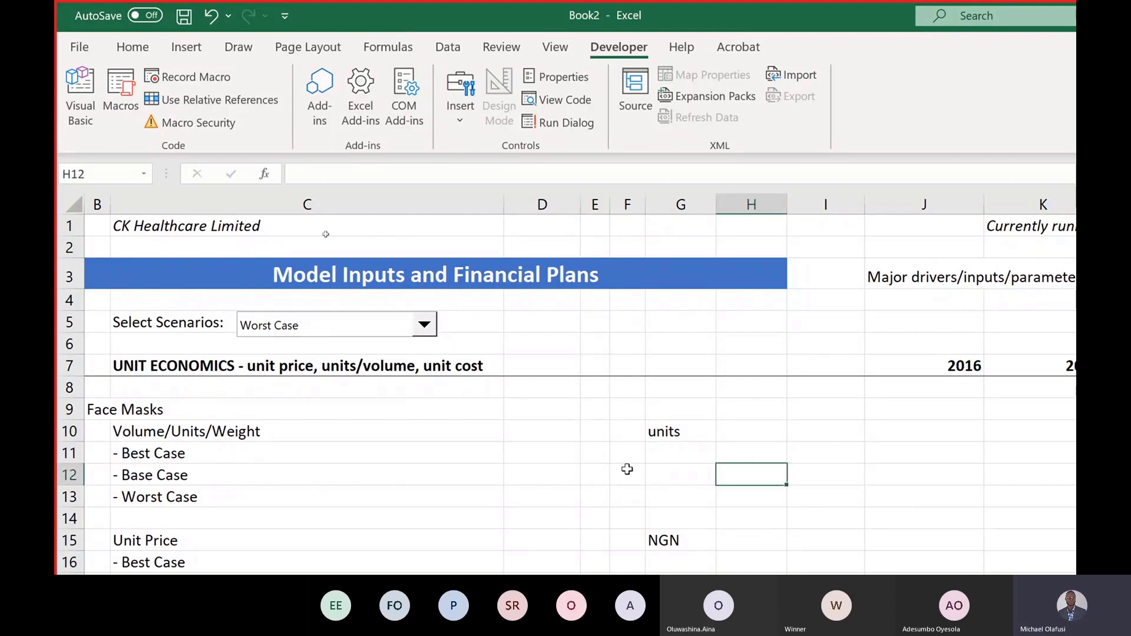
{"action": "left_click", "coordinate": [538, 473]}
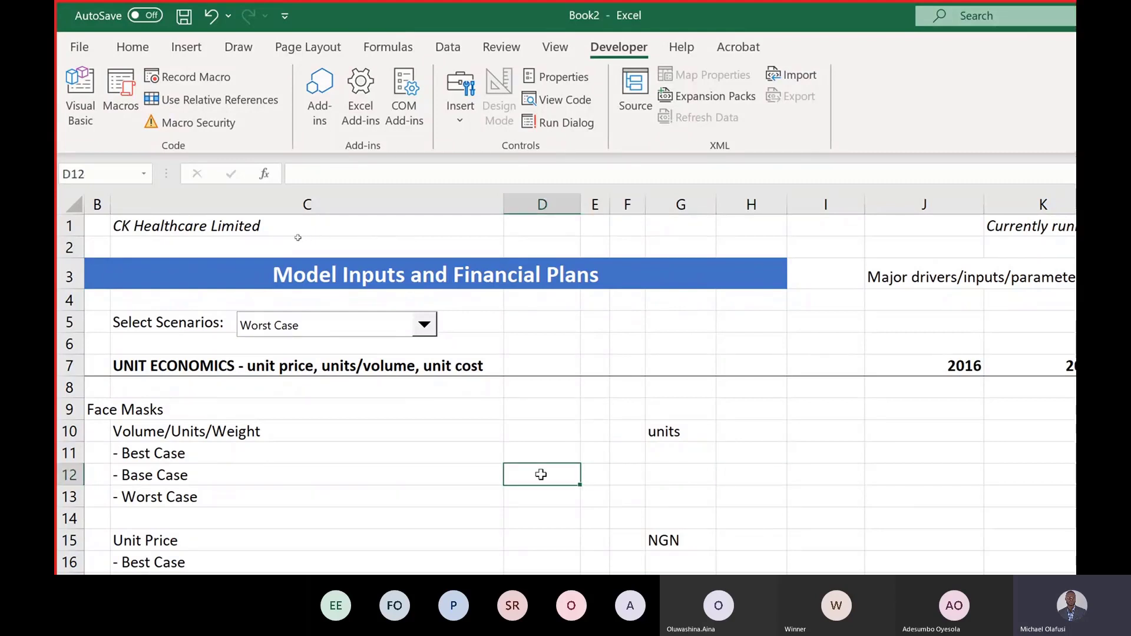
{"action": "key", "text": "alt"}
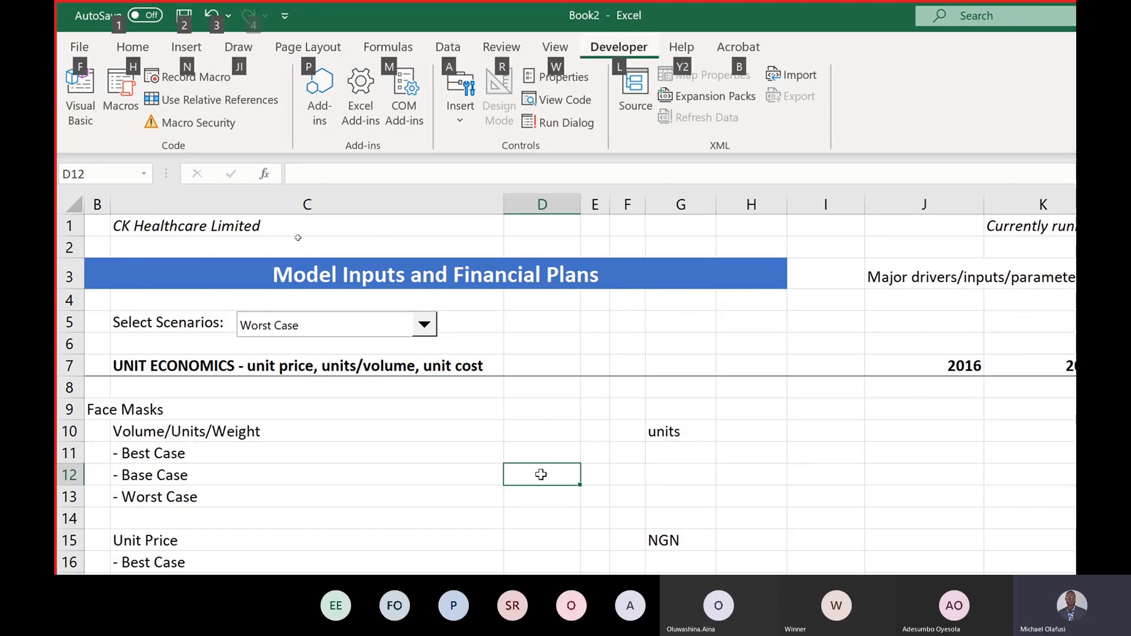
{"action": "key", "text": "alt"}
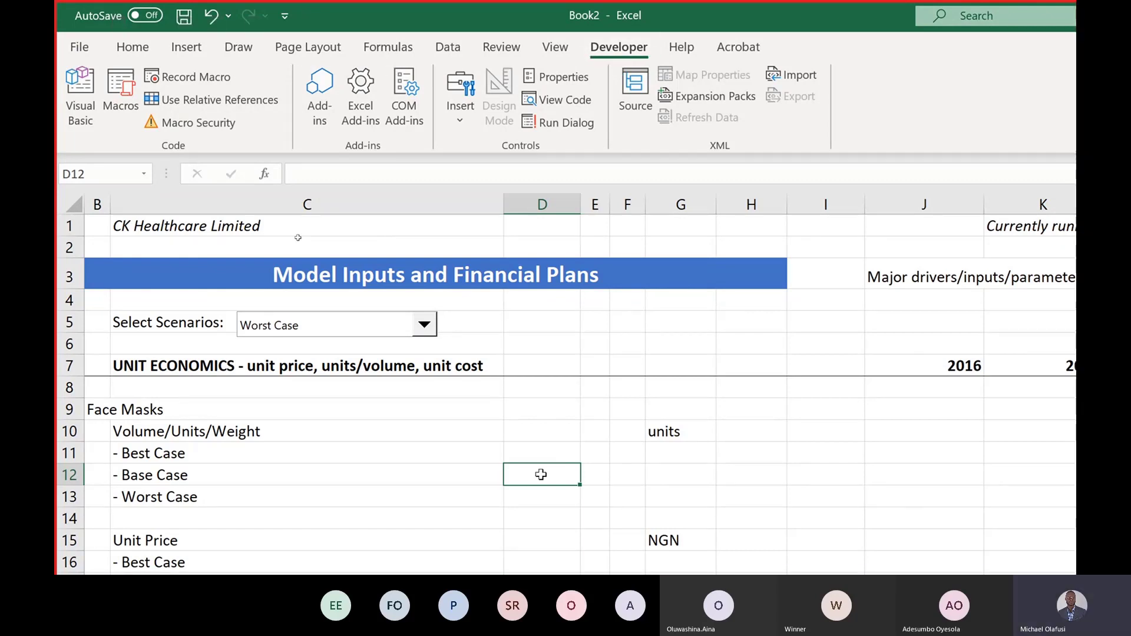
{"action": "key", "text": "alt"}
{"action": "key", "text": "alt"}
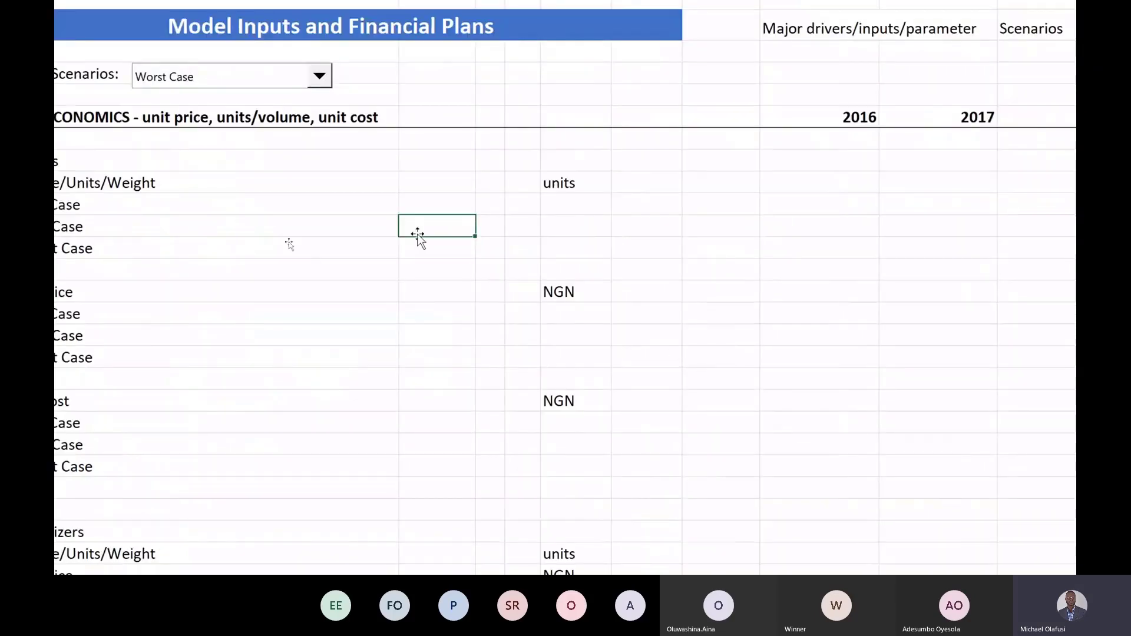
{"action": "type", "text": "7"}
{"action": "key", "text": "BackSpace"}
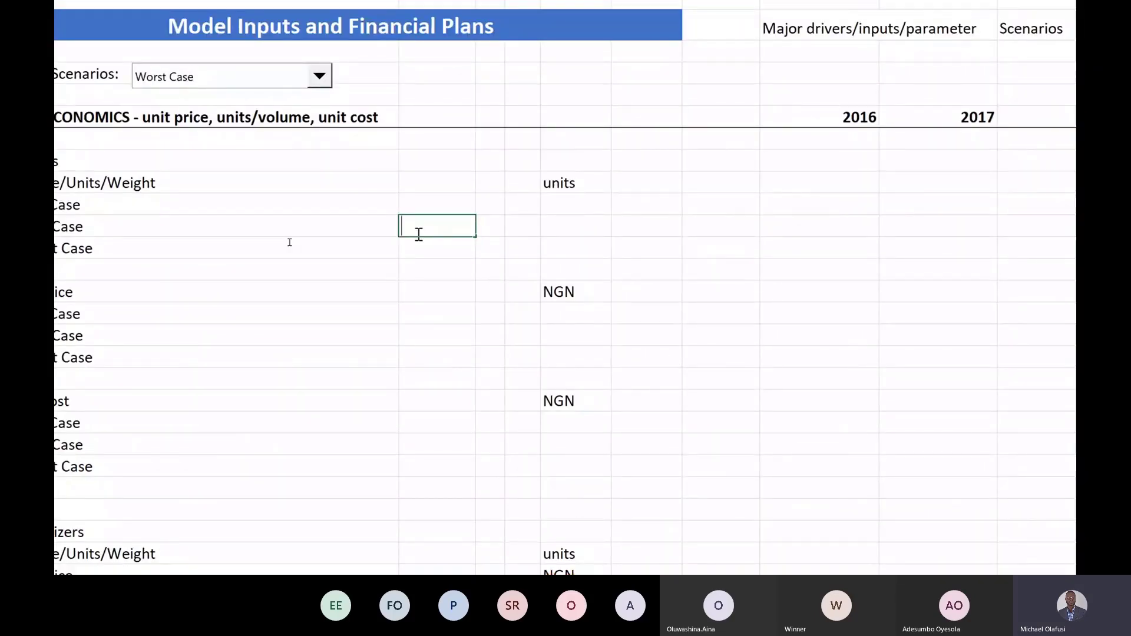
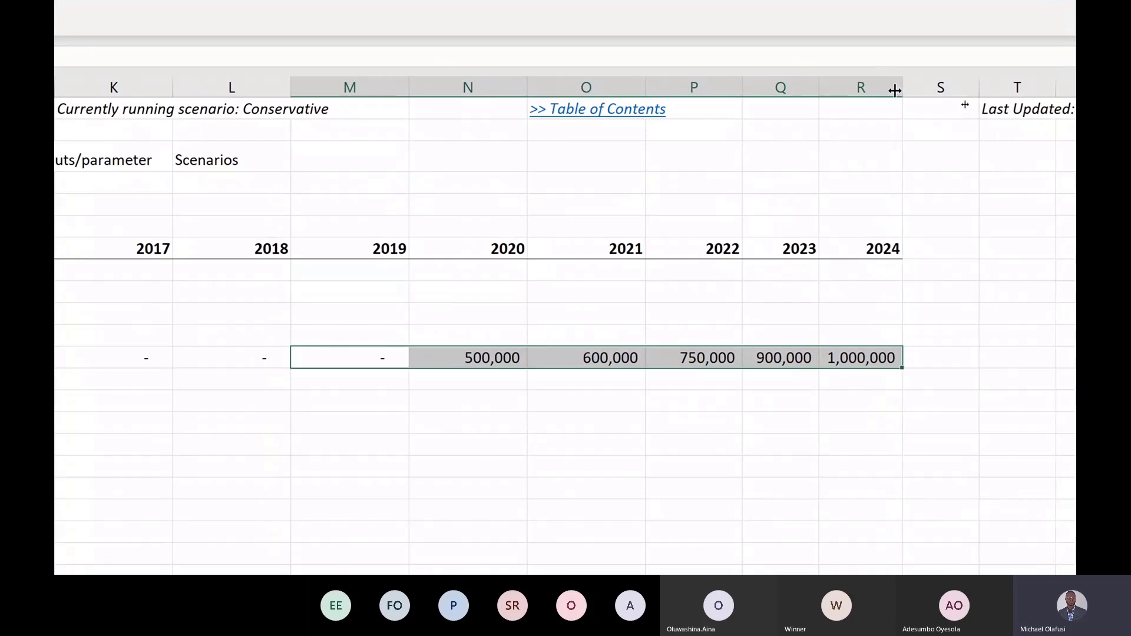
Step: Write the note '// Base Case + 20%' beside Best Case in D11 and italicize it
{"action": "scroll", "coordinate": [253, 384], "scroll_direction": "left", "scroll_amount": 5}
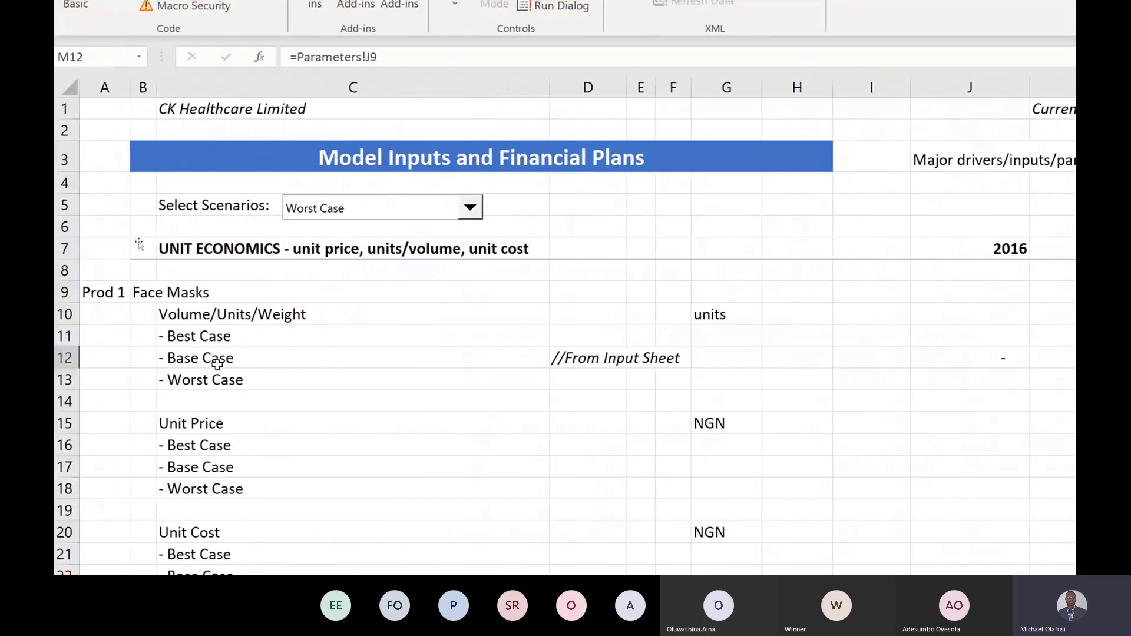
{"action": "left_click", "coordinate": [217, 365]}
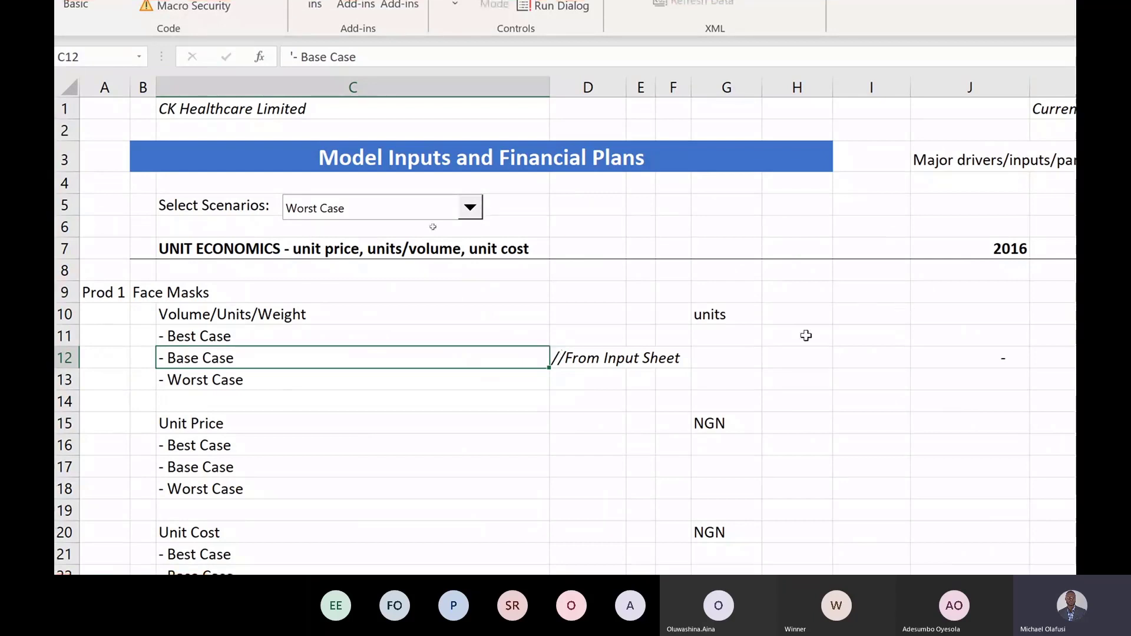
{"action": "left_click", "coordinate": [579, 330]}
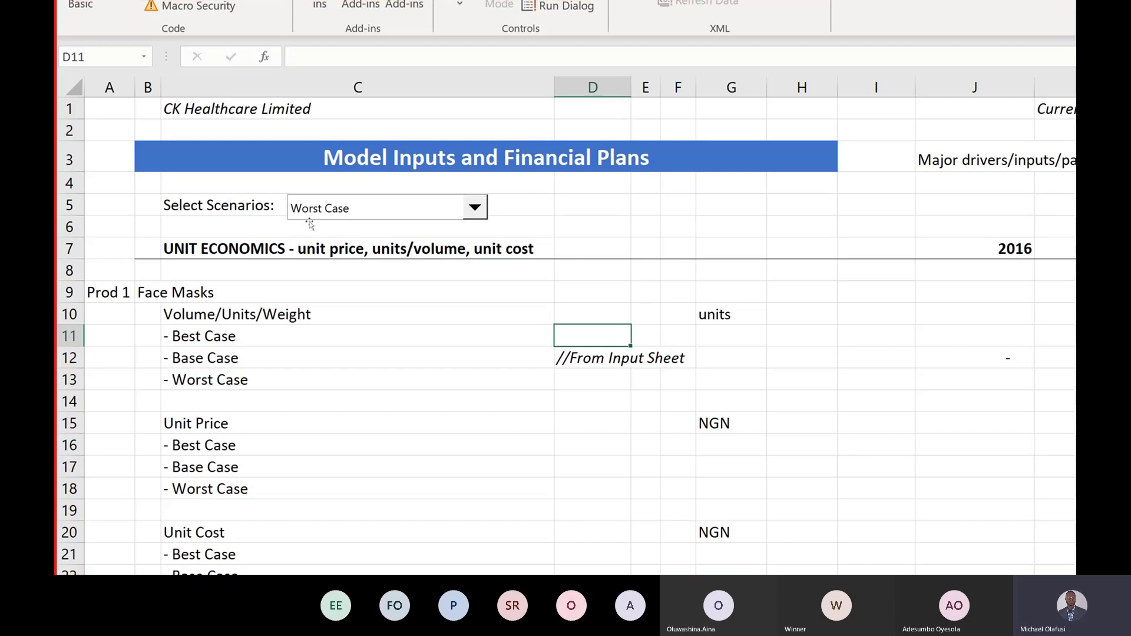
{"action": "double_click", "coordinate": [576, 334]}
{"action": "type", "text": "//"}
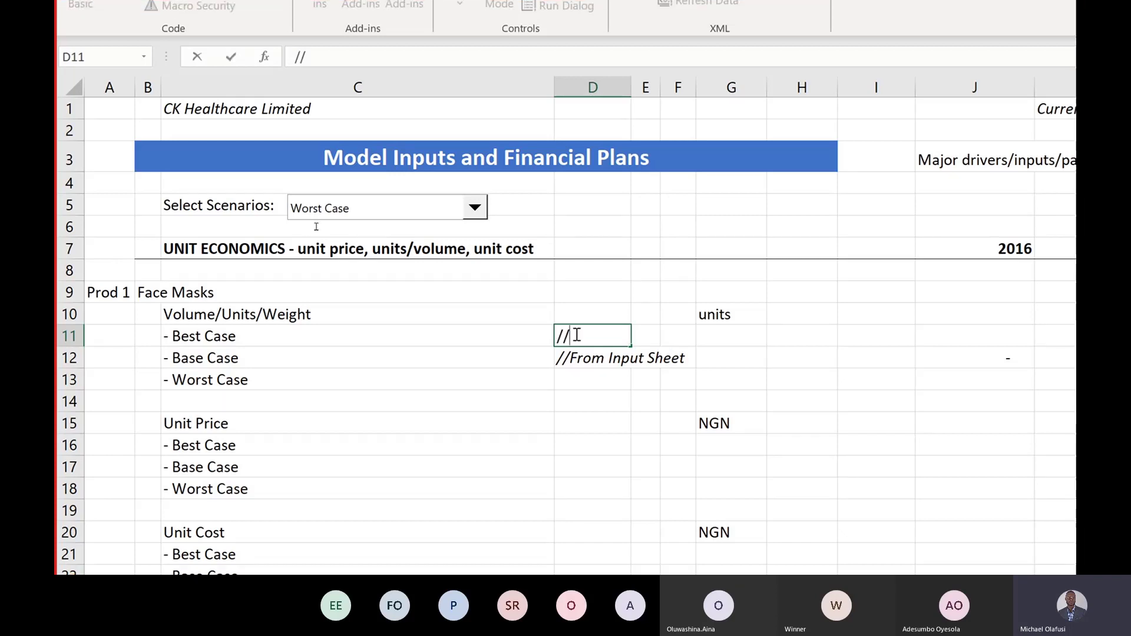
{"action": "type", "text": " Base Case"}
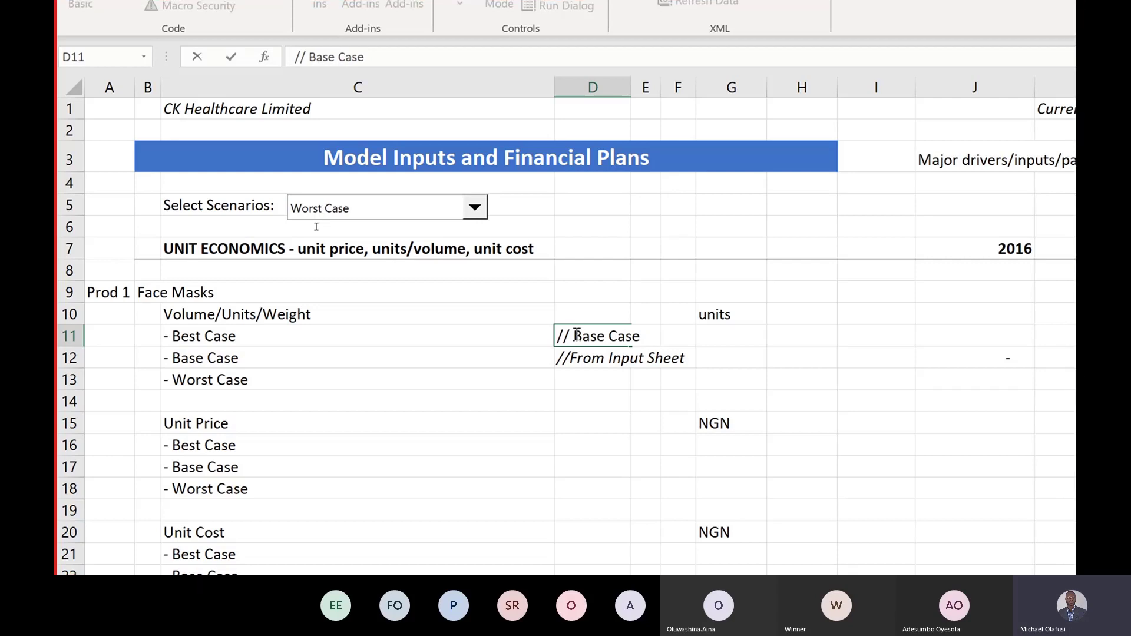
{"action": "type", "text": "+ 20%"}
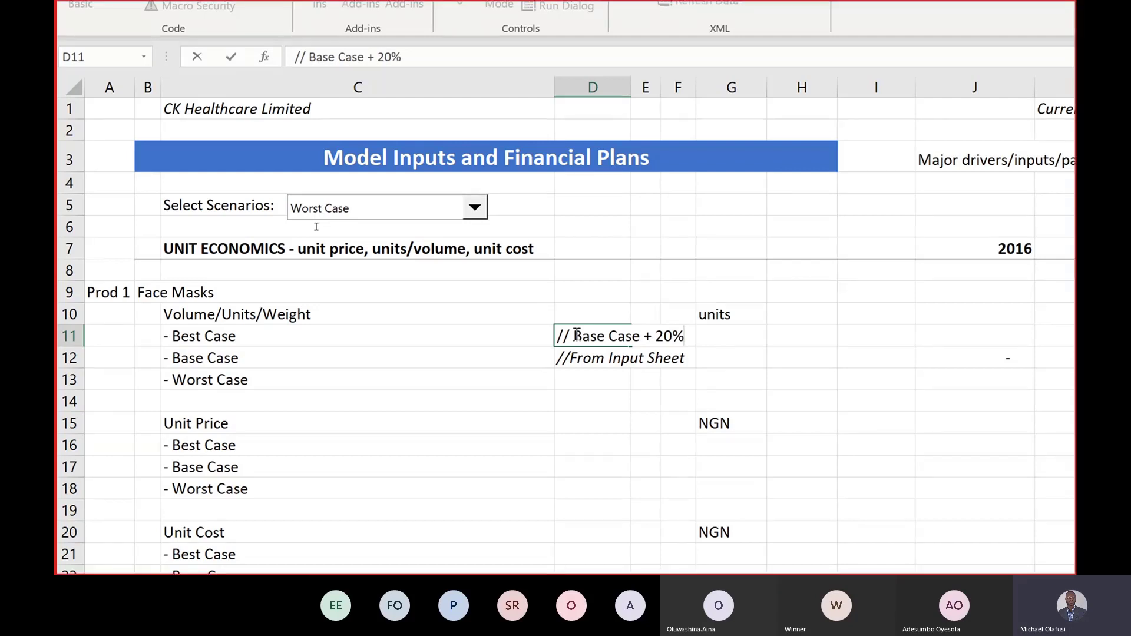
{"action": "key", "text": "Return"}
{"action": "left_click", "coordinate": [575, 333]}
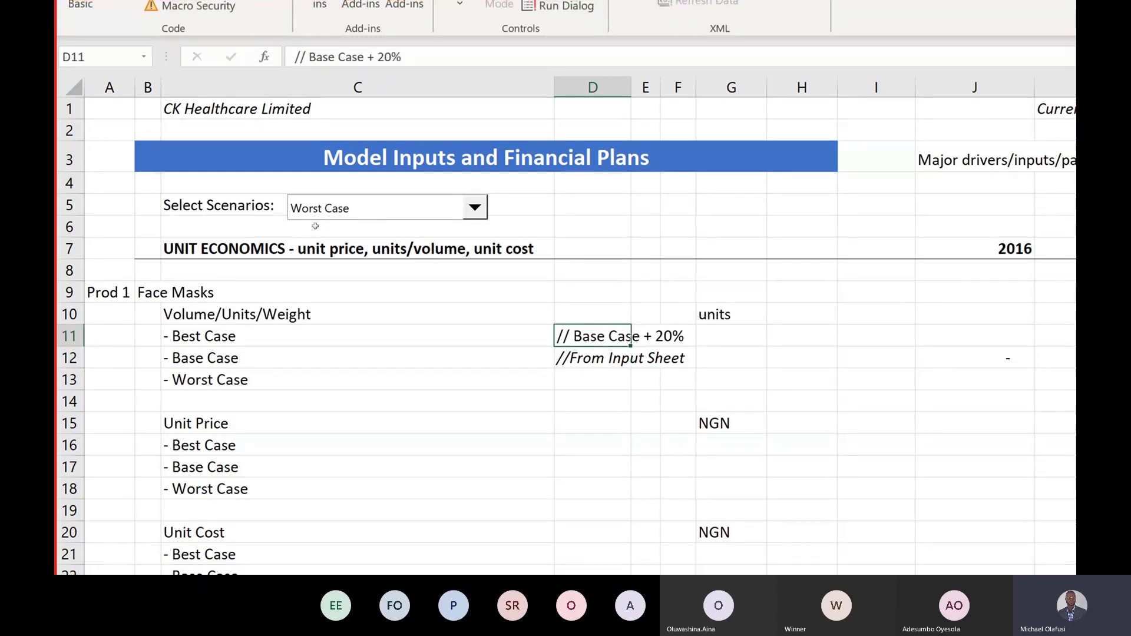
{"action": "key", "text": "ctrl+i"}
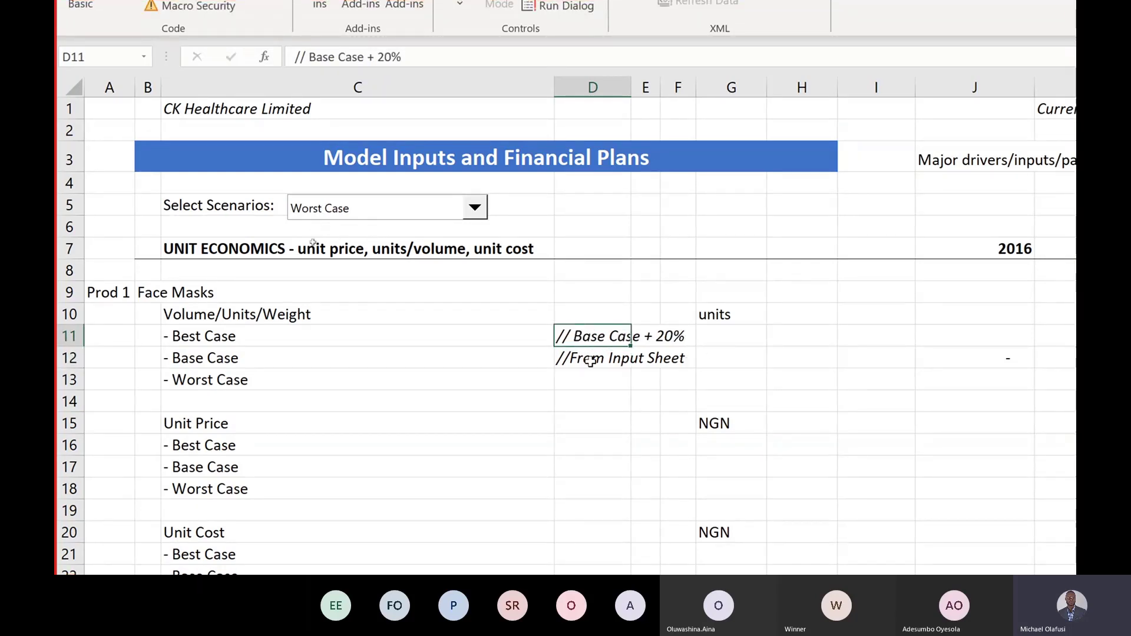
Step: Copy the note beside Worst Case in D13 and edit it to '// Base Case - 30%'
{"action": "key", "text": "ctrl+c"}
{"action": "left_click", "coordinate": [577, 384]}
{"action": "key", "text": "ctrl+v"}
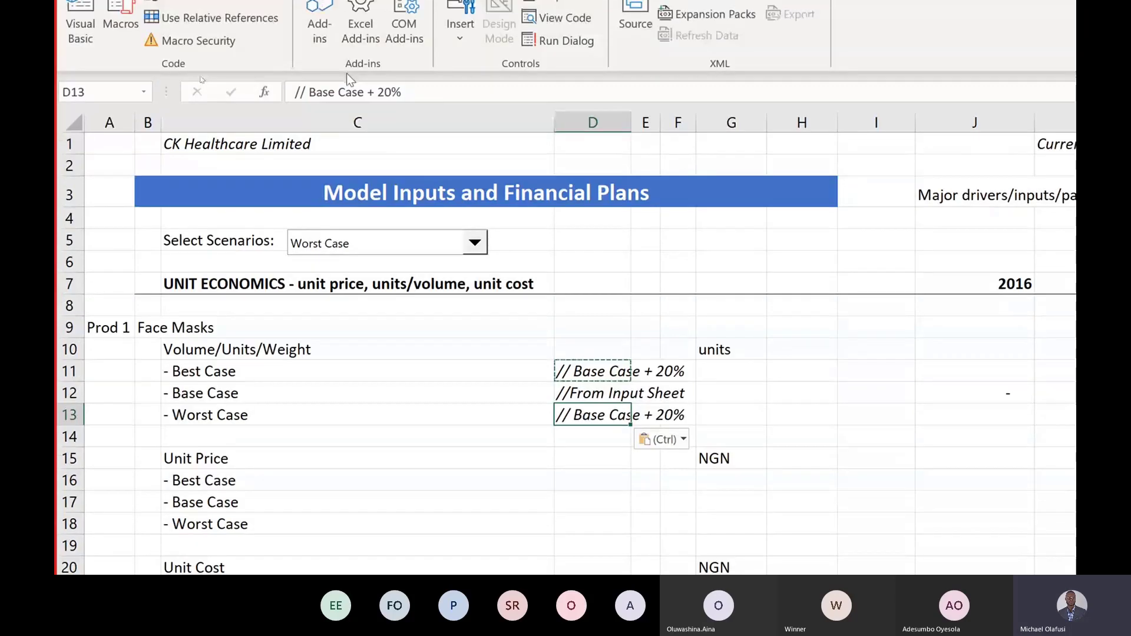
{"action": "left_click", "coordinate": [373, 94]}
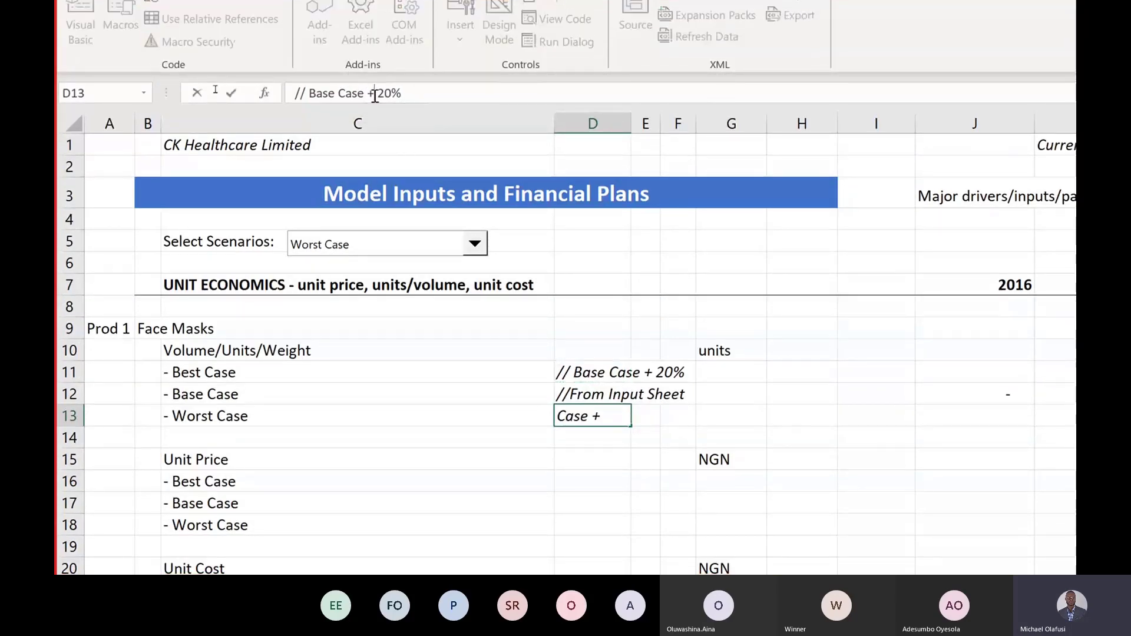
{"action": "key", "text": "BackSpace"}
{"action": "type", "text": "-"}
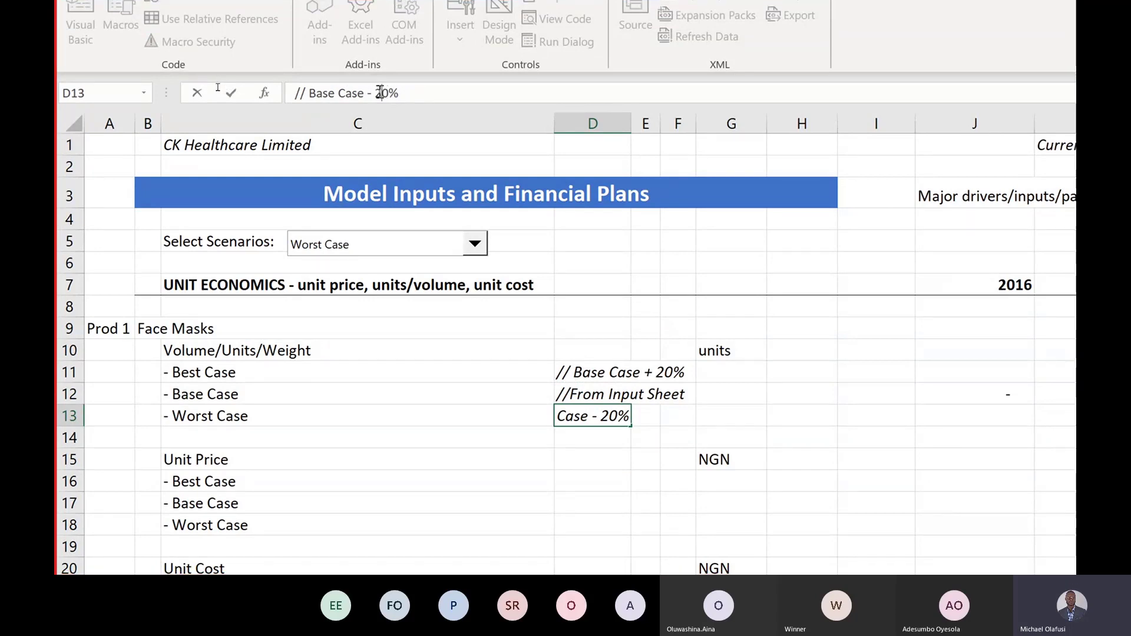
{"action": "key", "text": "BackSpace"}
{"action": "type", "text": "3"}
{"action": "key", "text": "Return"}
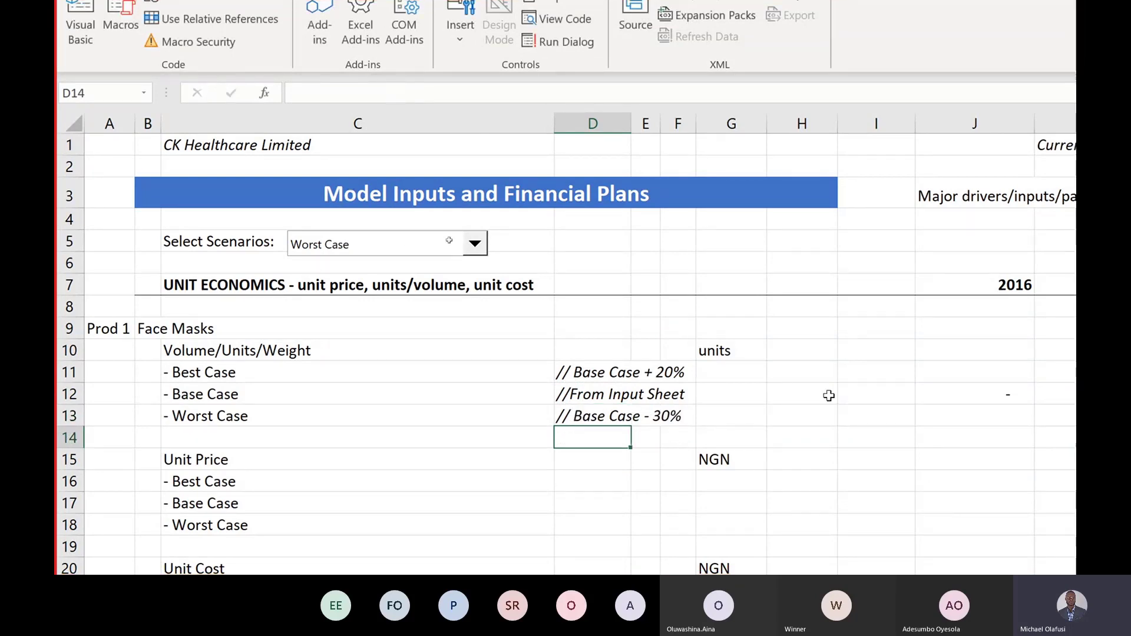
Step: Enter =J12+(20%*J12) in J11 for the 2016 Best Case volume
{"action": "left_click", "coordinate": [940, 373]}
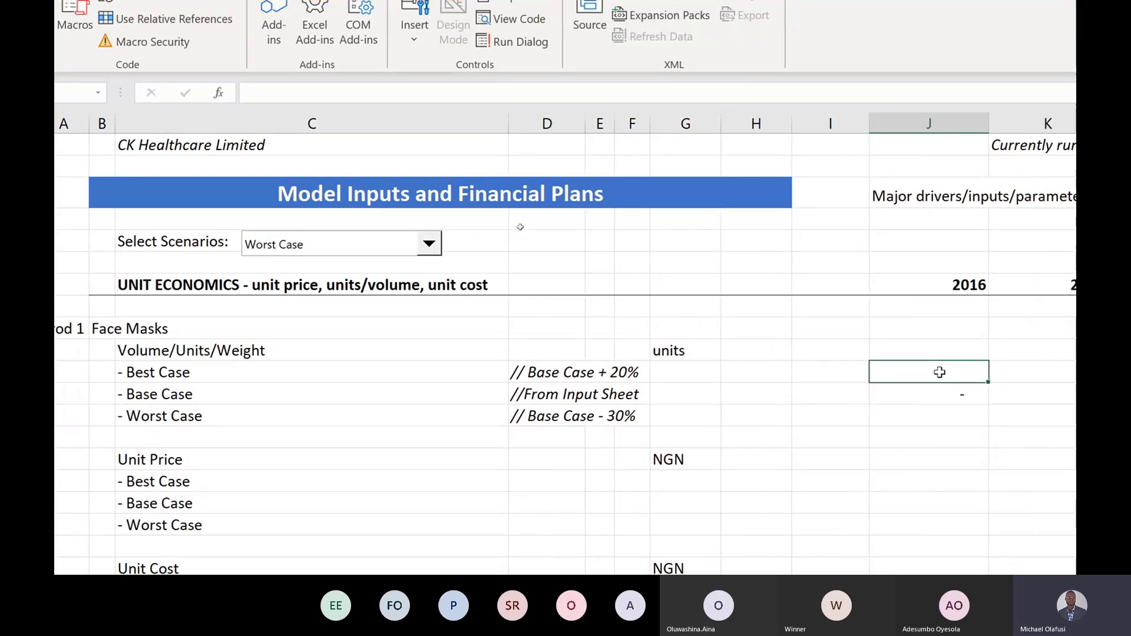
{"action": "type", "text": "="}
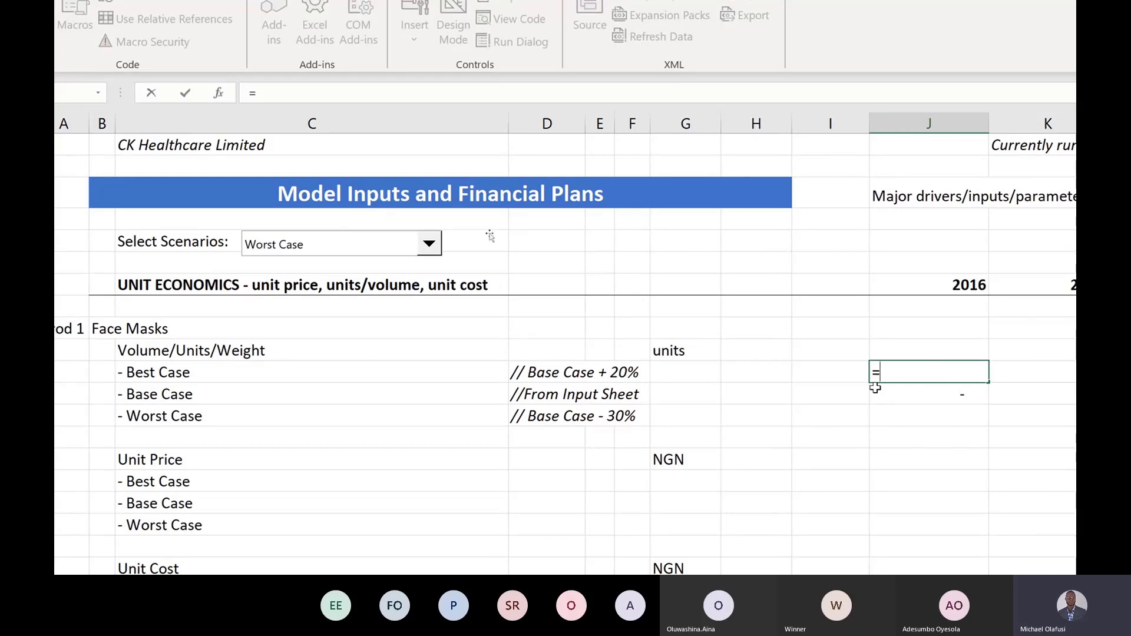
{"action": "left_click", "coordinate": [944, 393]}
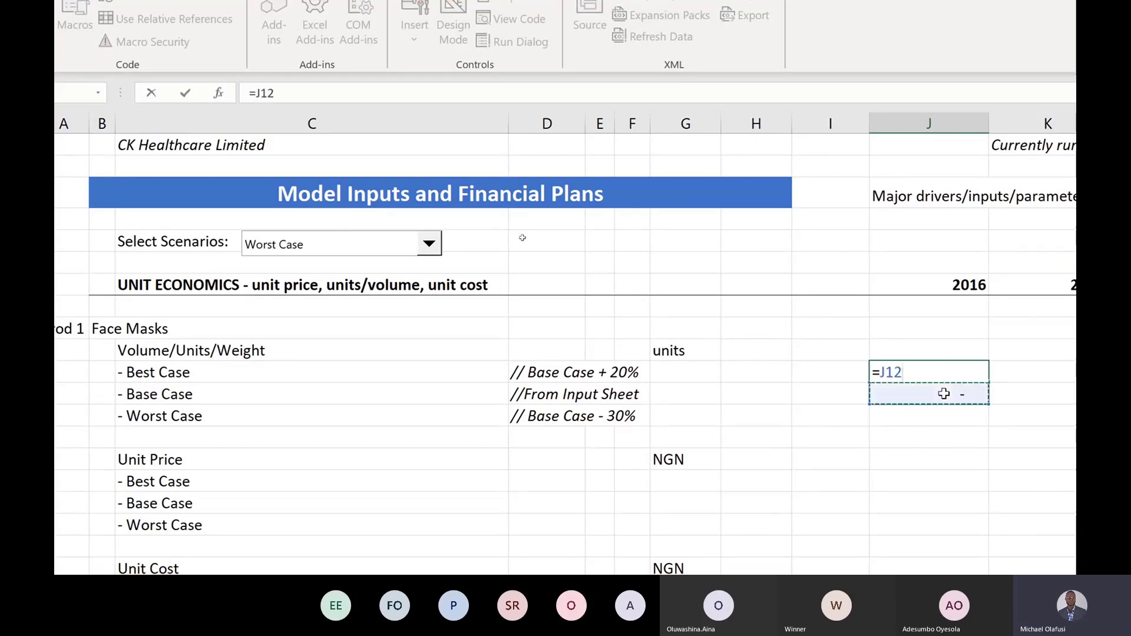
{"action": "type", "text": "+"}
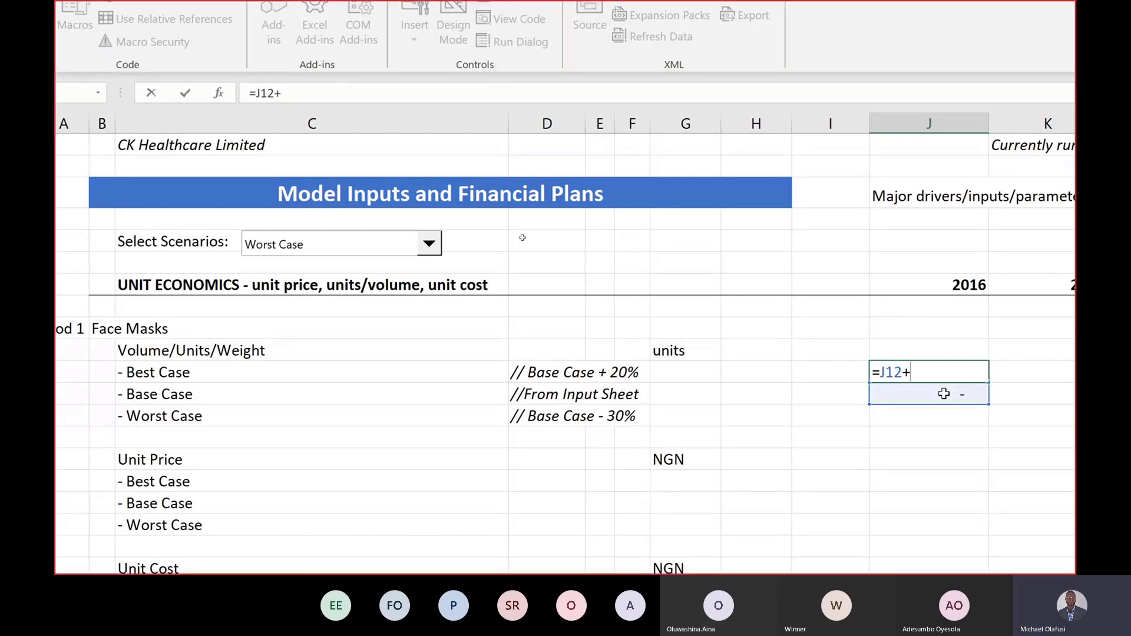
{"action": "type", "text": "("}
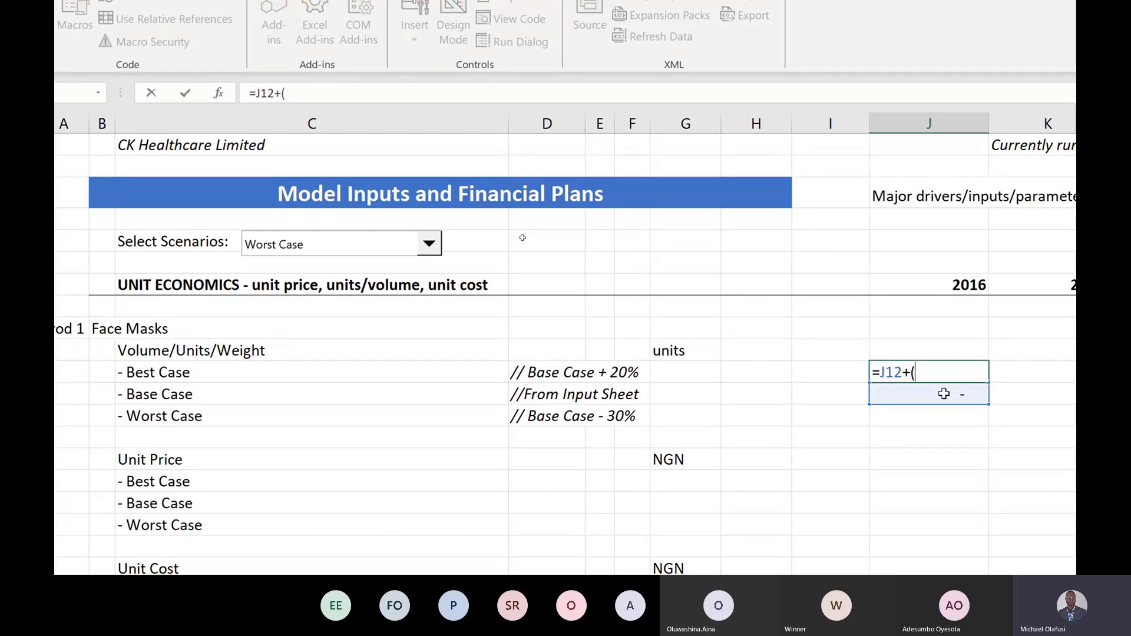
{"action": "type", "text": "20%*"}
{"action": "left_click", "coordinate": [895, 396]}
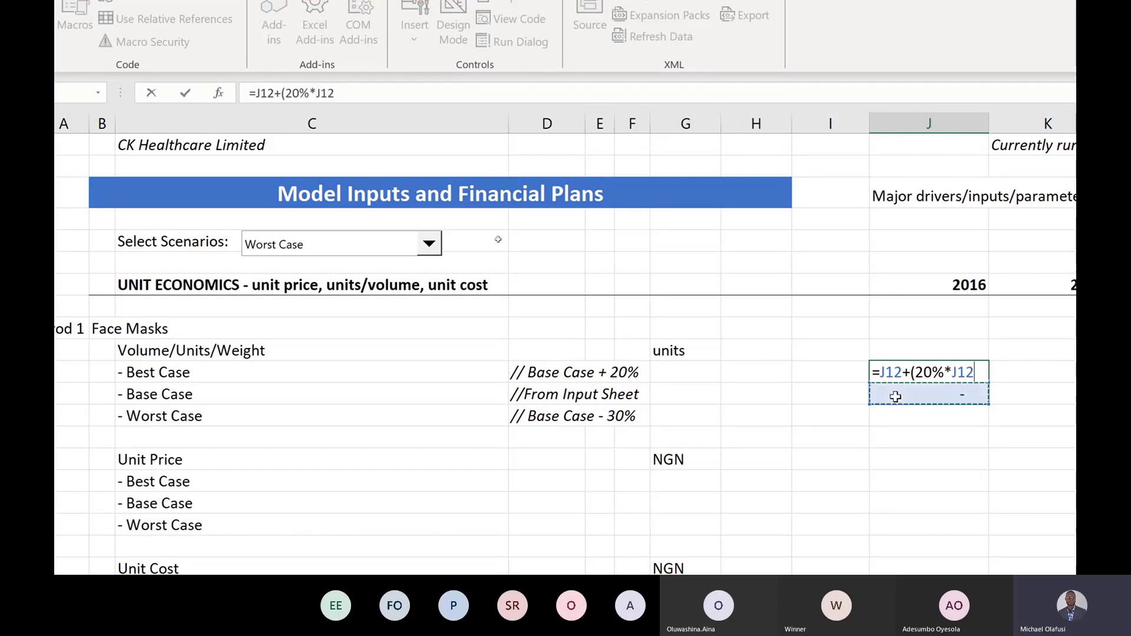
{"action": "type", "text": ")"}
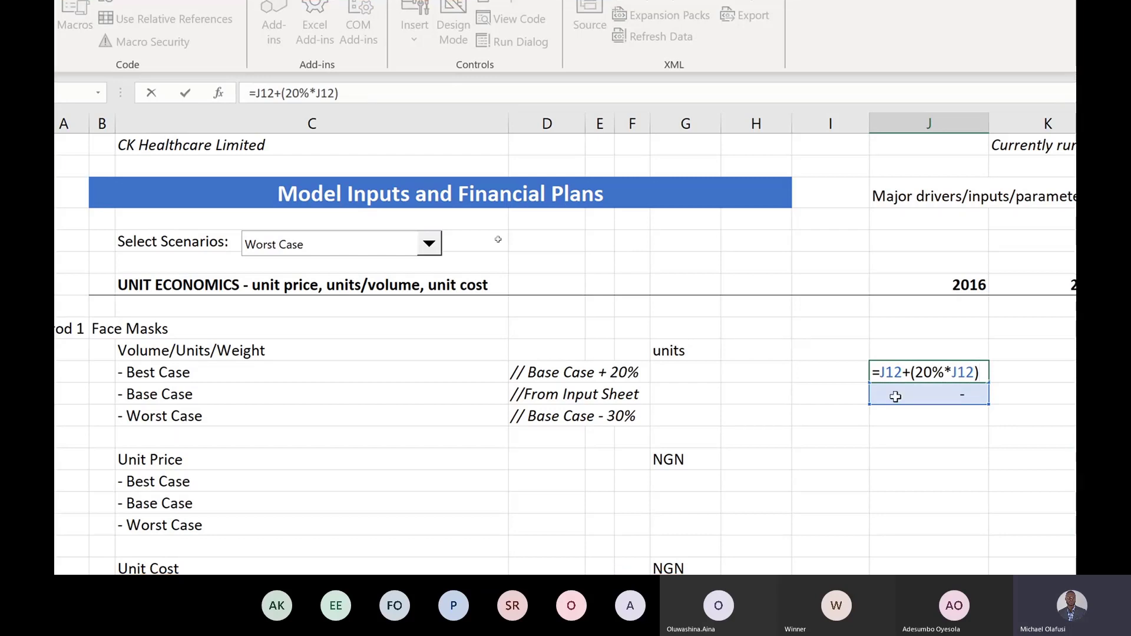
{"action": "key", "text": "ctrl+Return"}
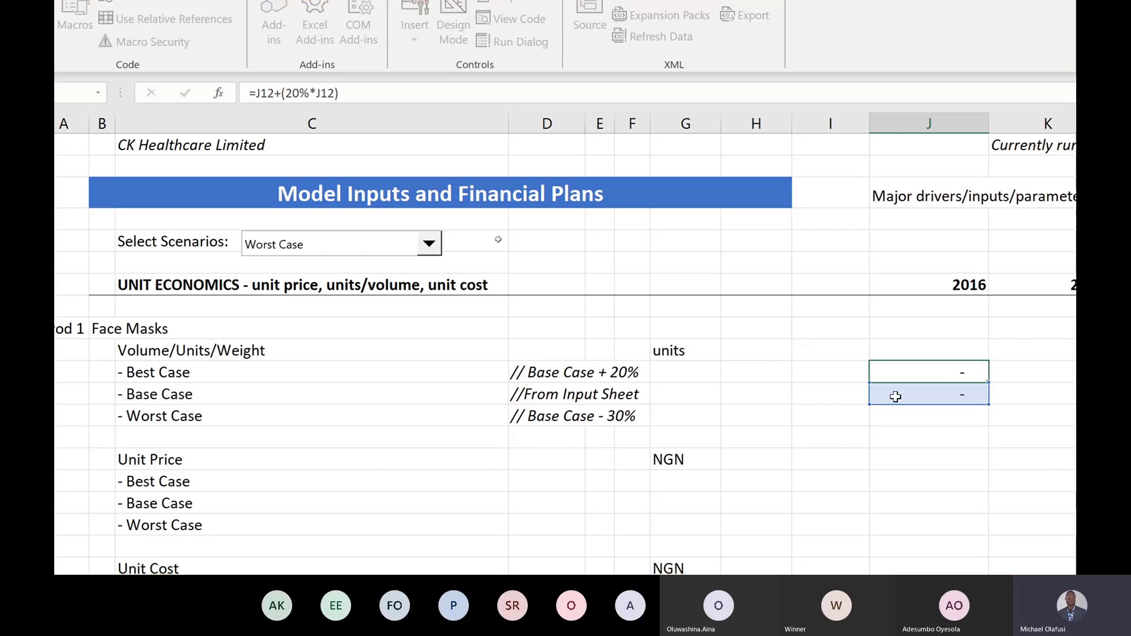
Step: Enter =J12-(30%*J12) in J13, fill all three scenario rows to 2024, and widen column Q
{"action": "left_click", "coordinate": [895, 396]}
{"action": "left_click", "coordinate": [875, 419]}
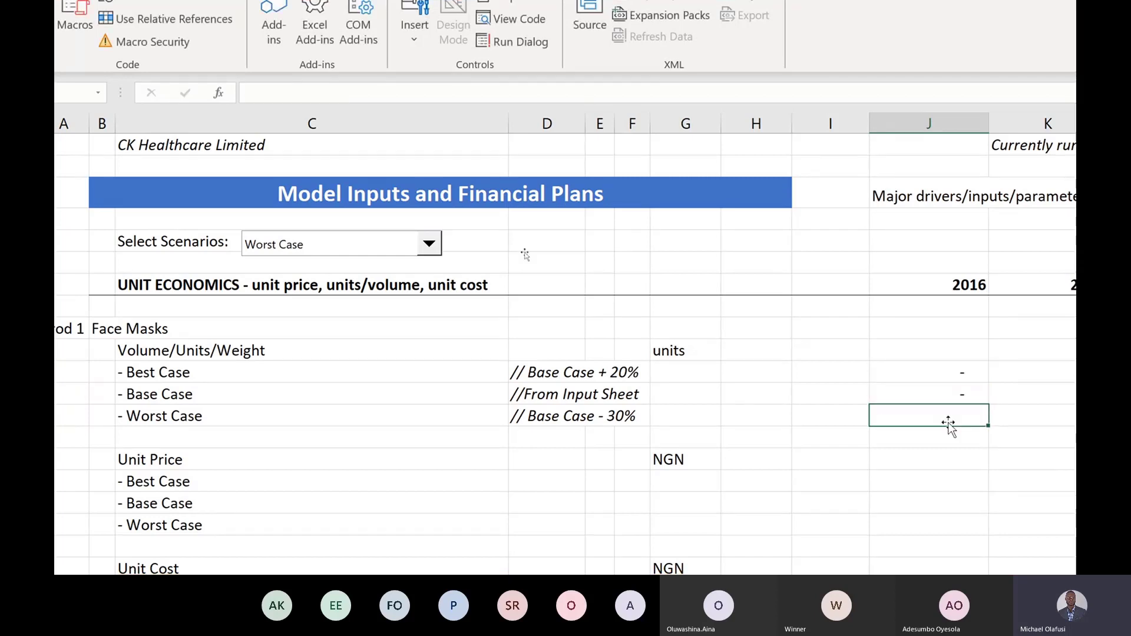
{"action": "type", "text": "="}
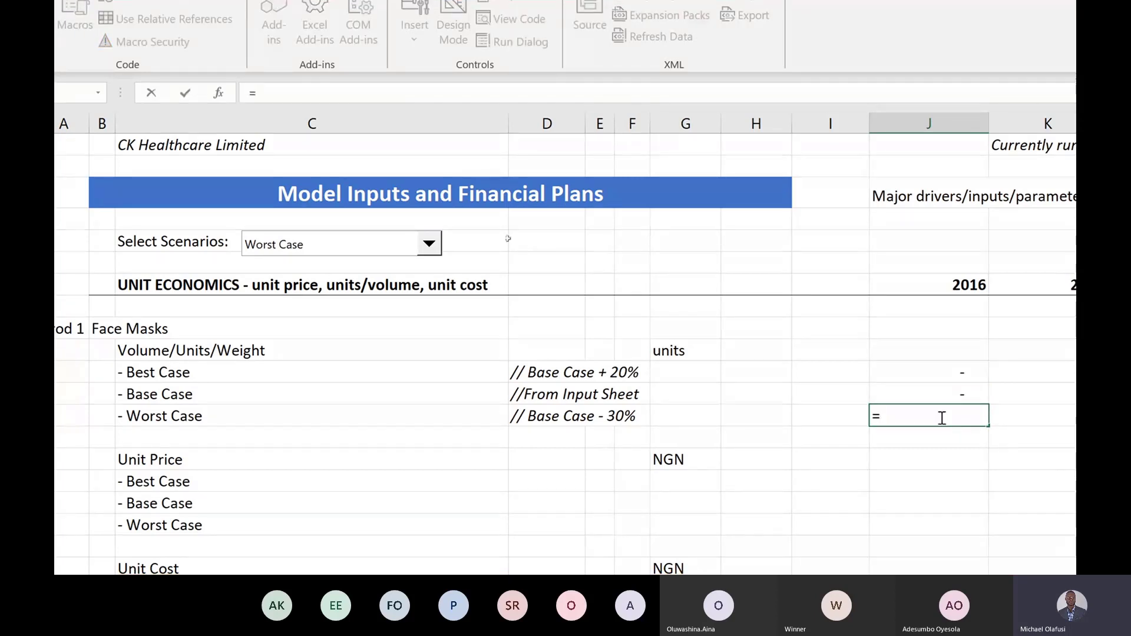
{"action": "left_click", "coordinate": [904, 388]}
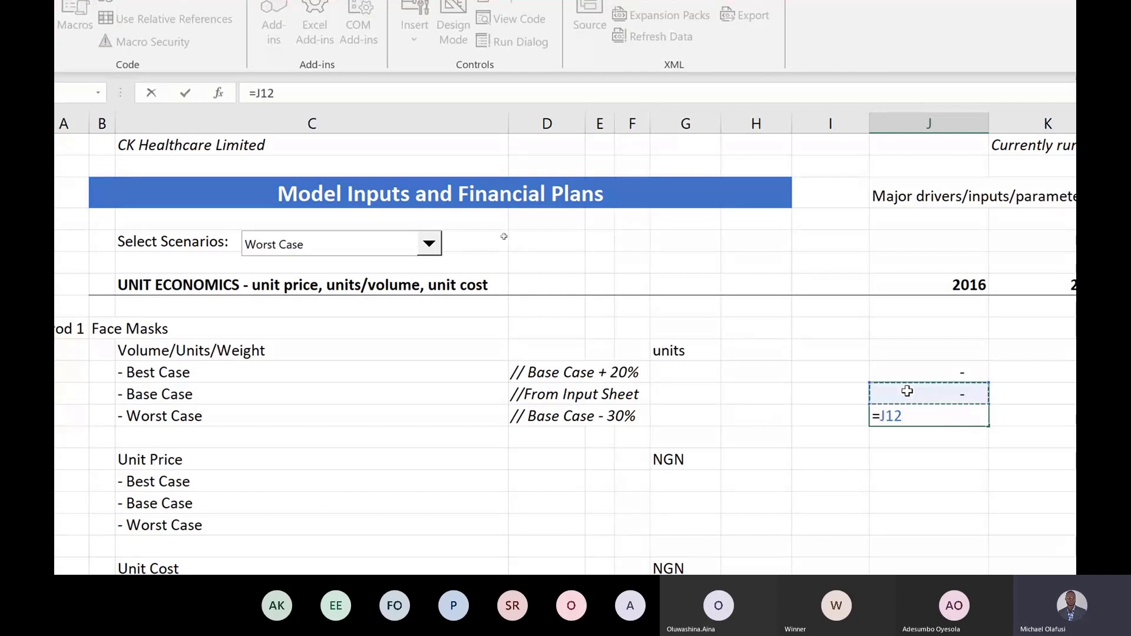
{"action": "type", "text": "-(30%"}
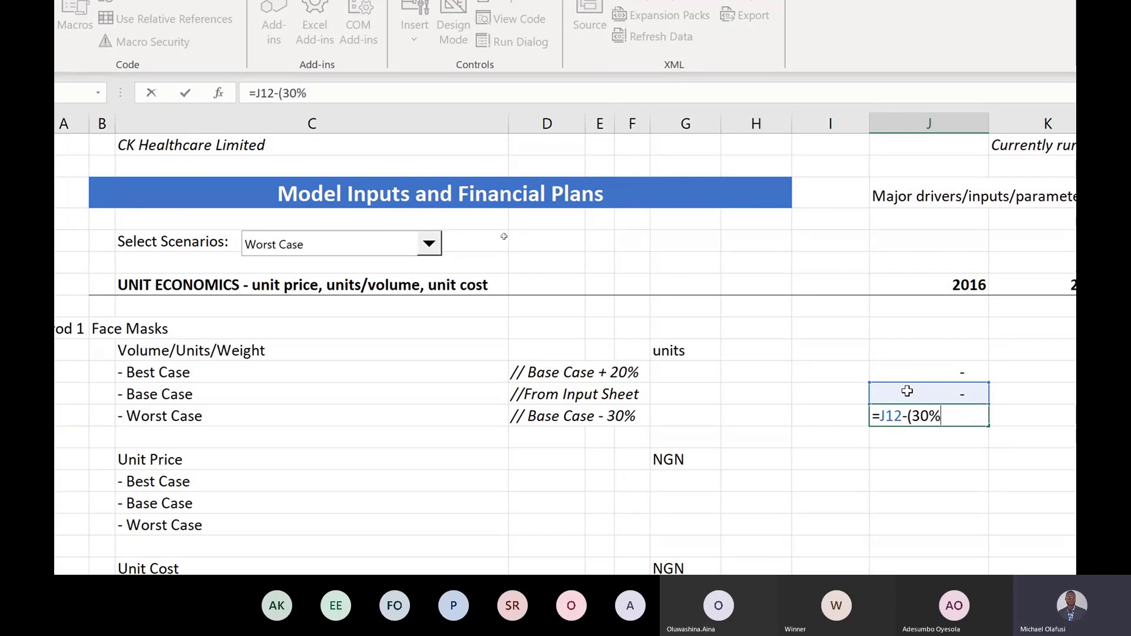
{"action": "type", "text": "*"}
{"action": "left_click", "coordinate": [919, 392]}
{"action": "type", "text": ")"}
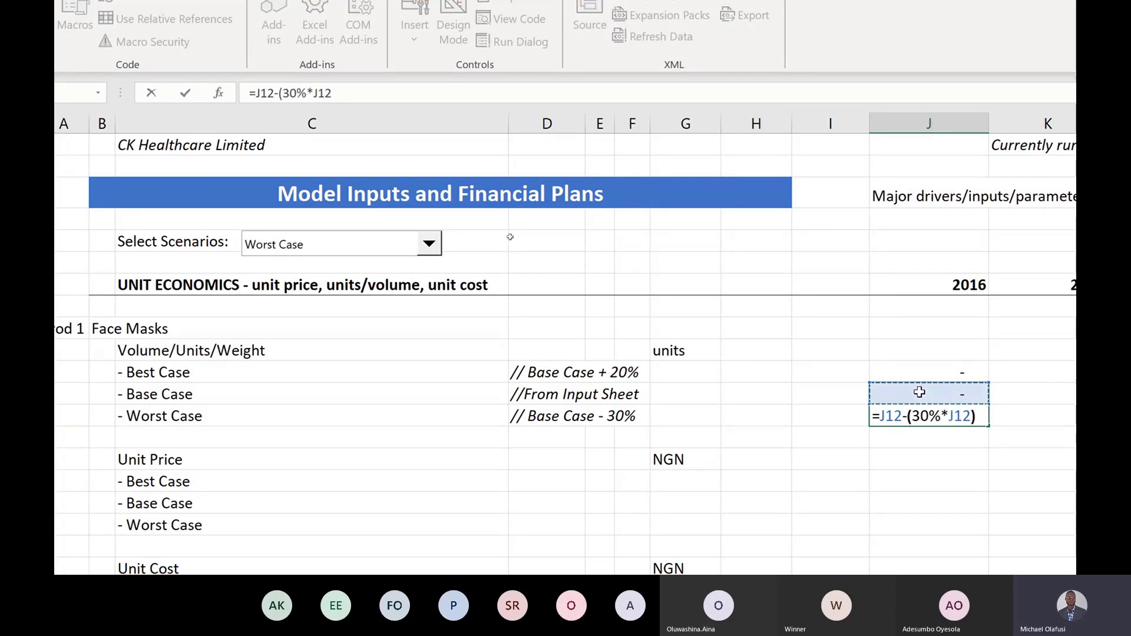
{"action": "key", "text": "Return"}
{"action": "left_click", "coordinate": [945, 372]}
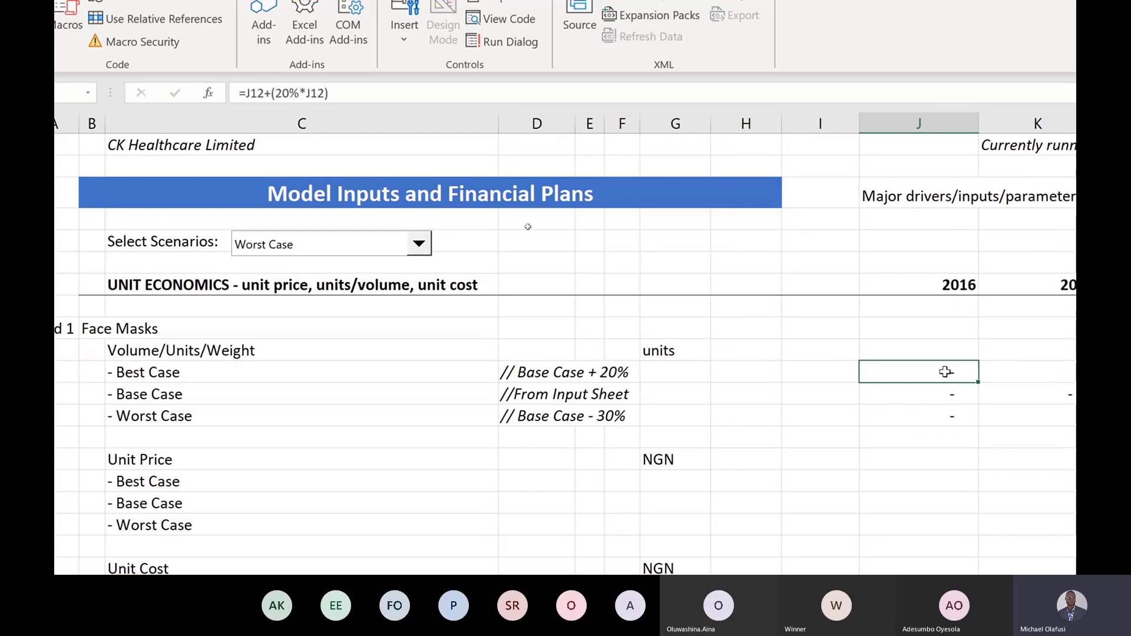
{"action": "left_click_drag", "start_coordinate": [945, 371], "coordinate": [948, 406]}
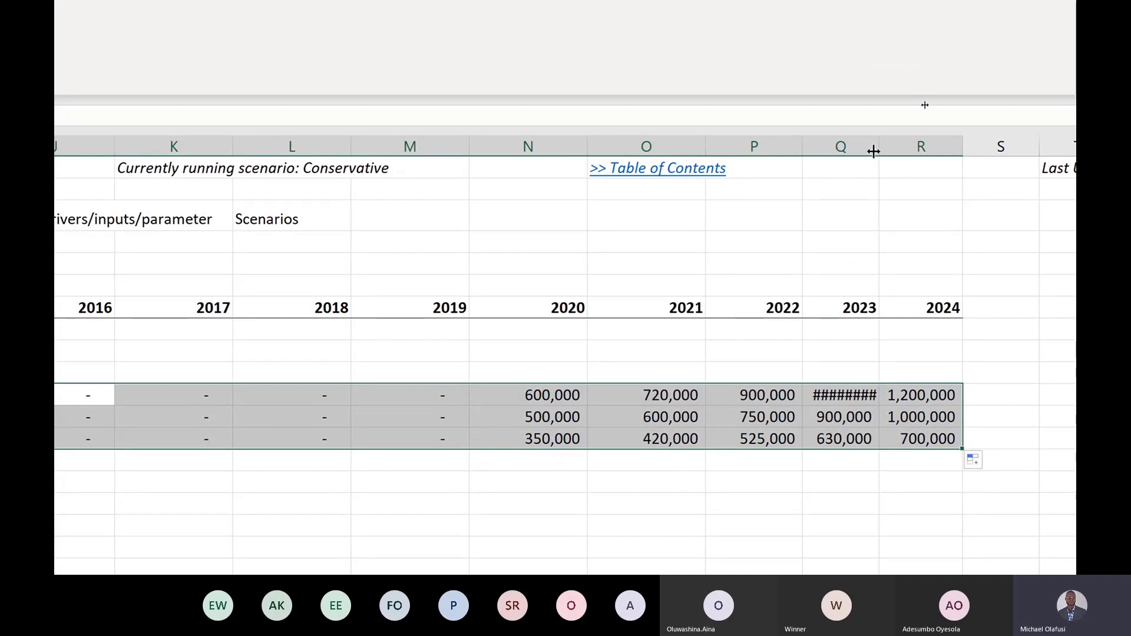
{"action": "left_click_drag", "start_coordinate": [876, 149], "coordinate": [888, 151]}
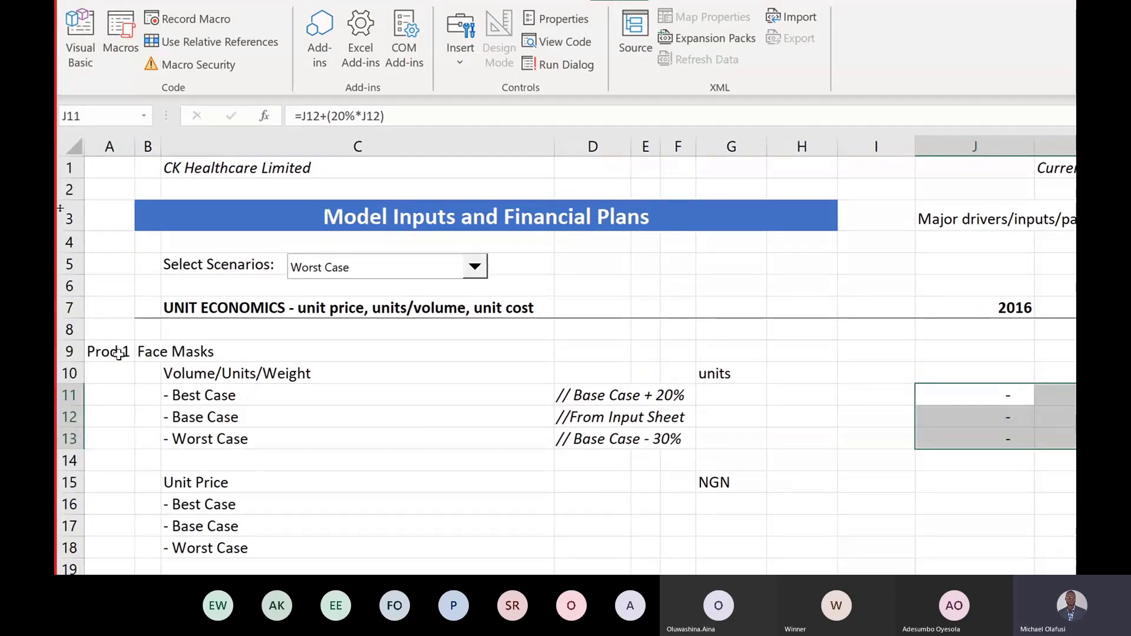
Step: Enter =INDEX(J11:J13,$AE$1) in J10 to pull the selected scenario's 2016 volume
{"action": "left_click", "coordinate": [64, 377]}
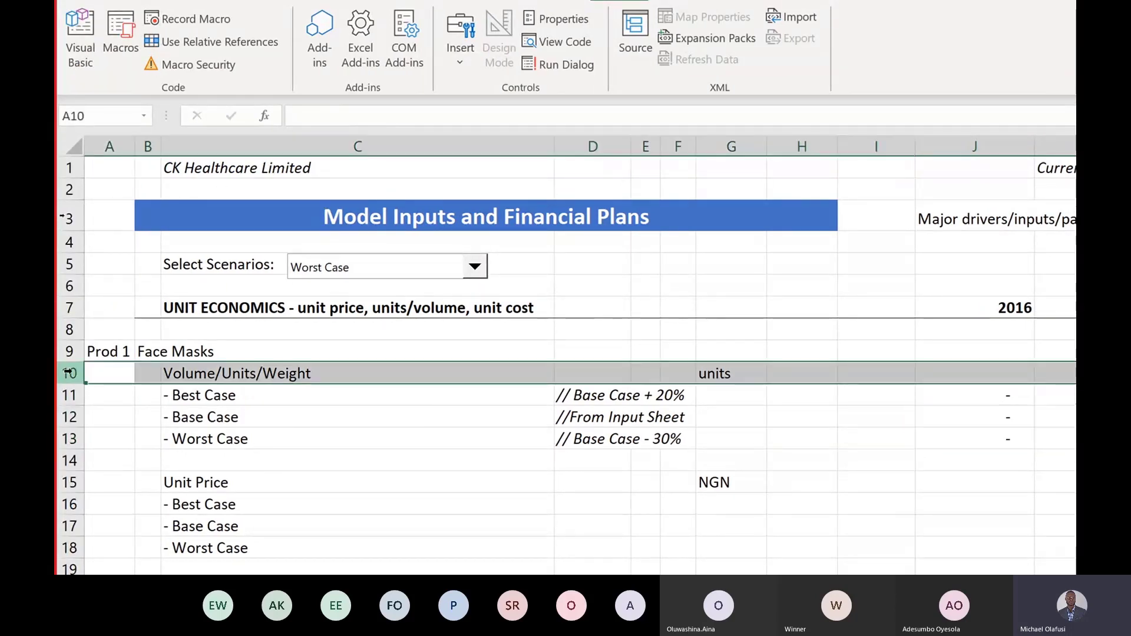
{"action": "left_click", "coordinate": [966, 373]}
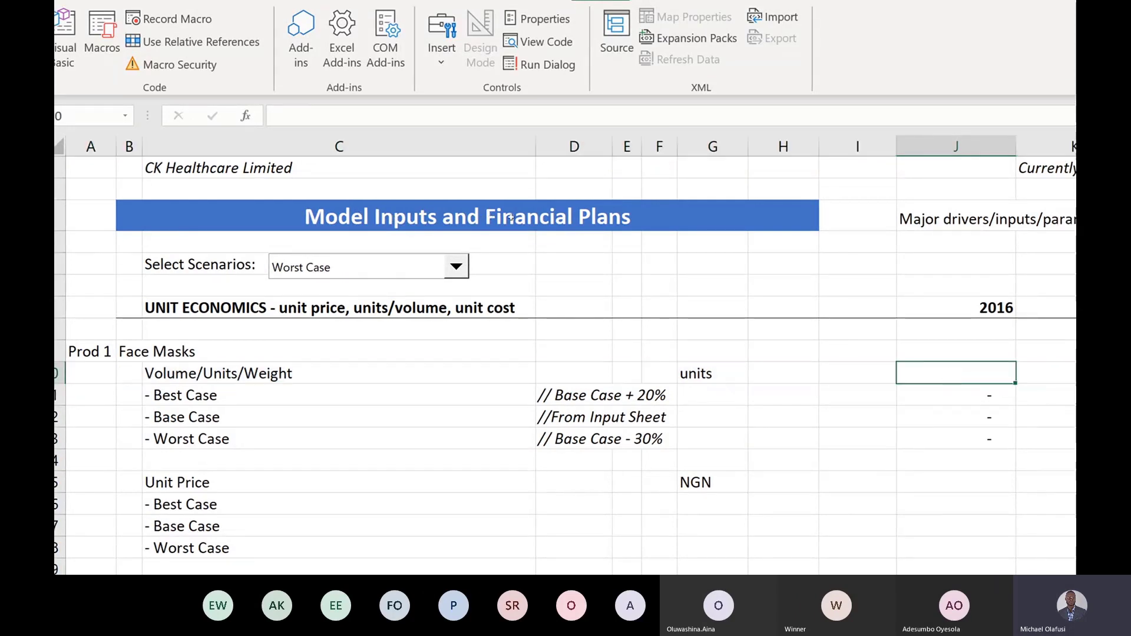
{"action": "type", "text": "="}
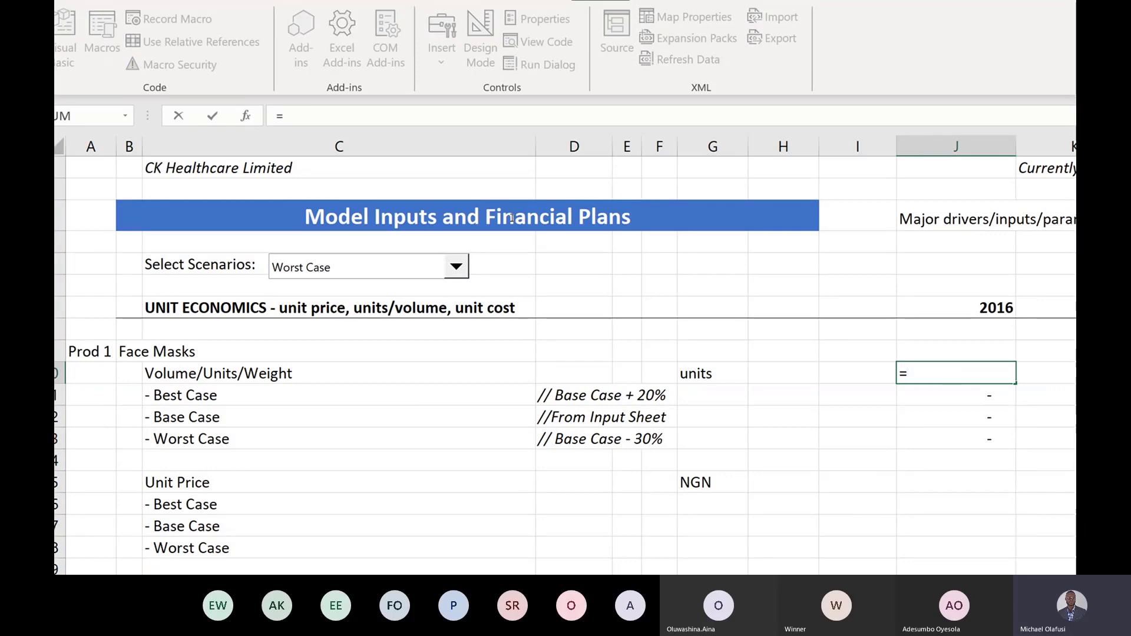
{"action": "type", "text": "index"}
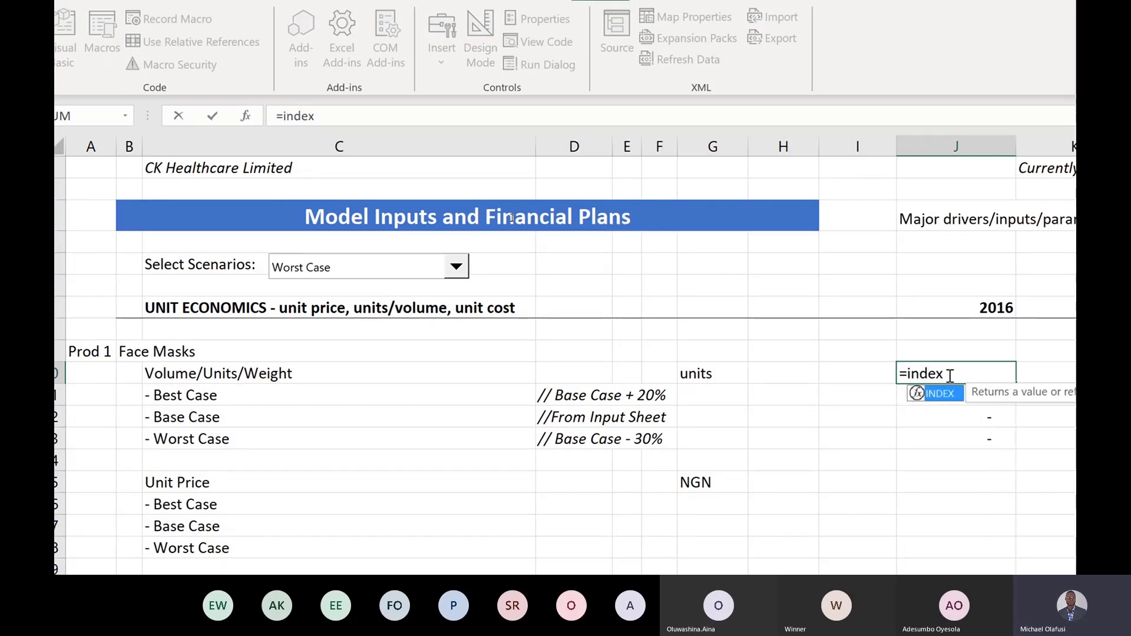
{"action": "type", "text": "("}
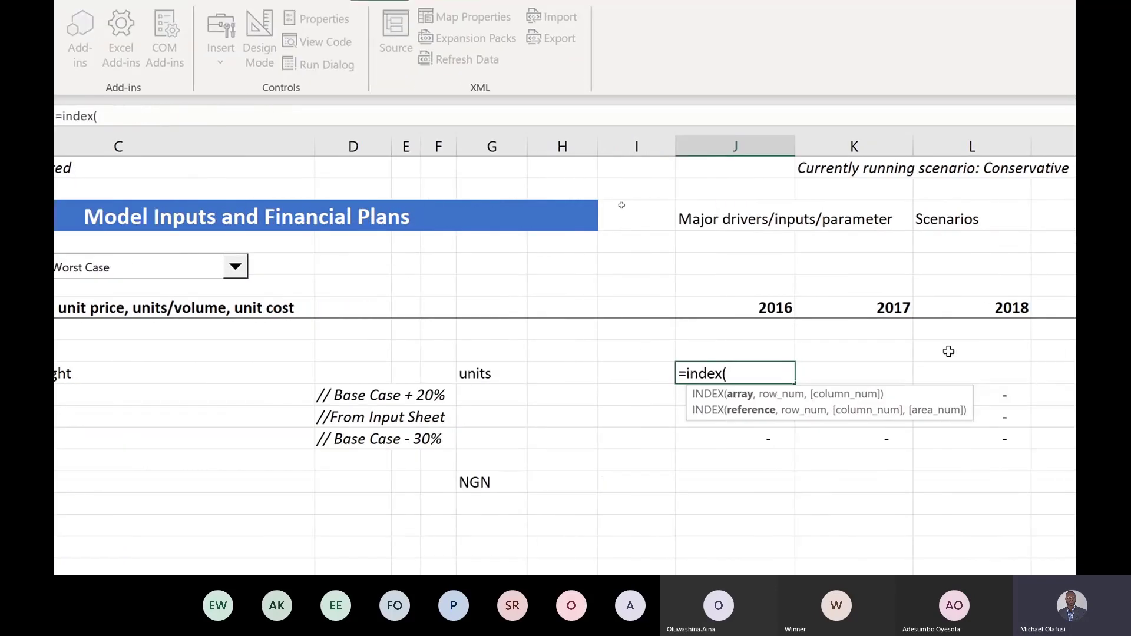
{"action": "left_click_drag", "start_coordinate": [918, 396], "coordinate": [816, 263]}
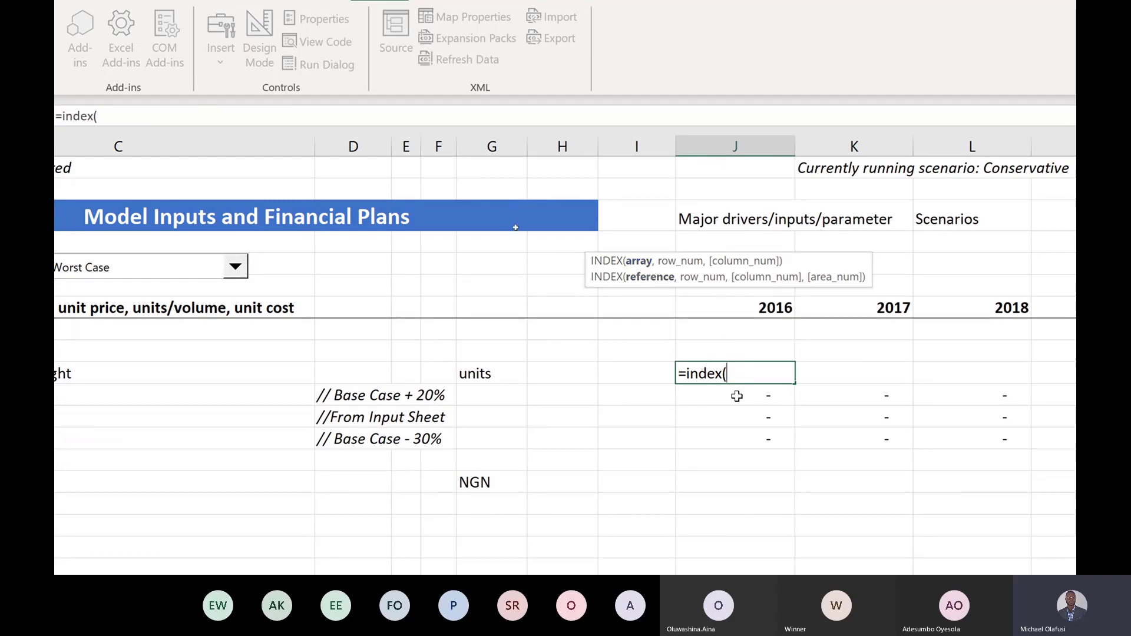
{"action": "left_click_drag", "start_coordinate": [736, 396], "coordinate": [732, 437]}
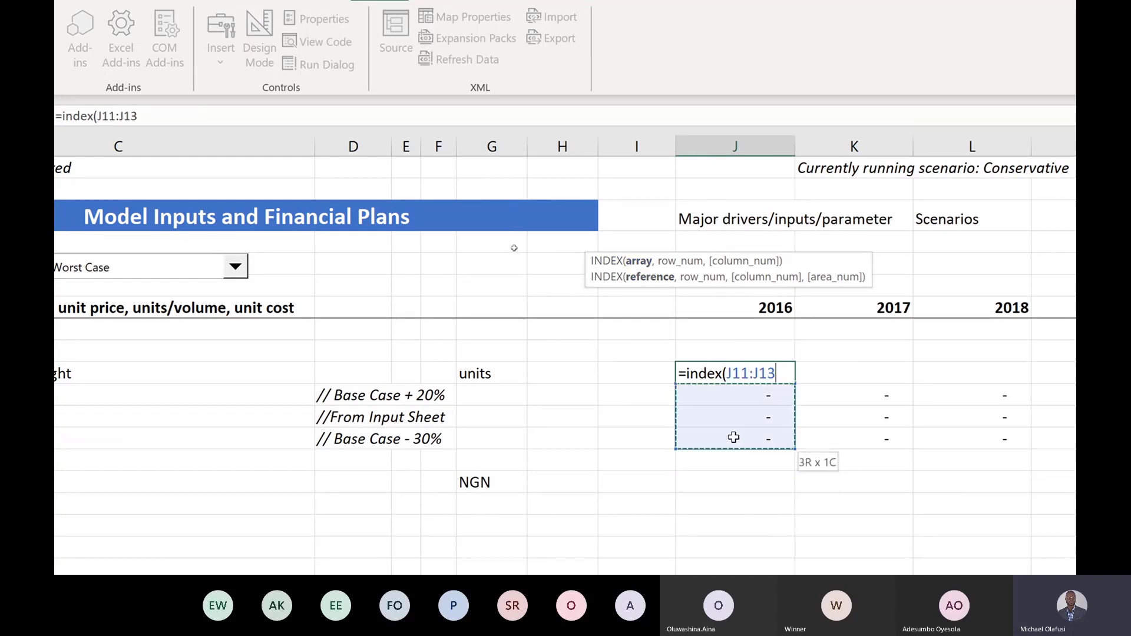
{"action": "type", "text": ","}
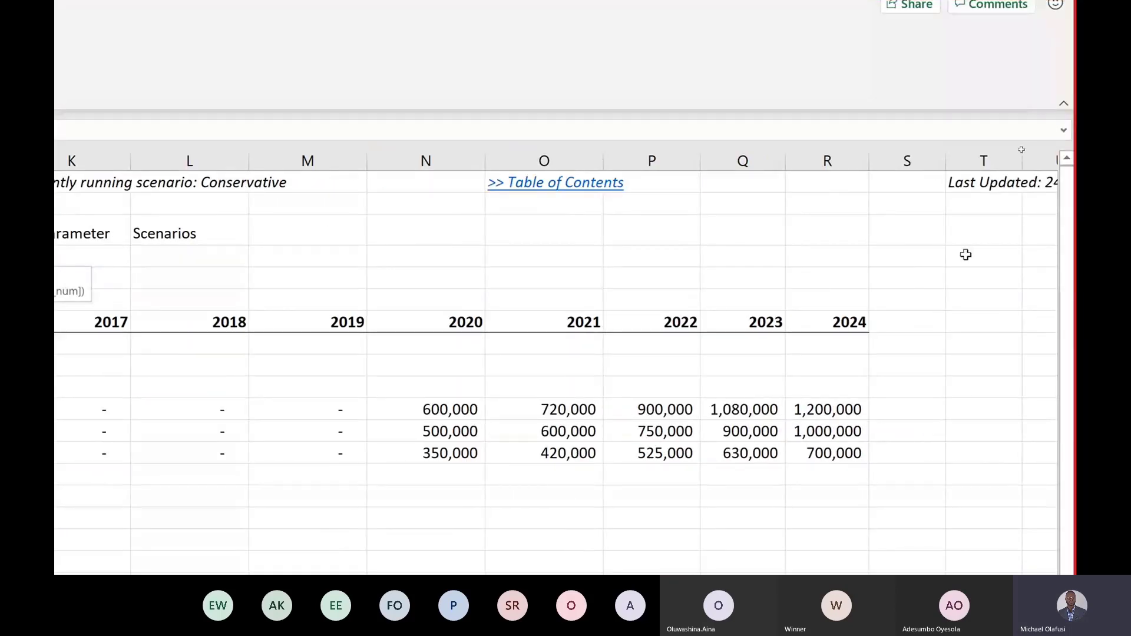
{"action": "scroll", "coordinate": [965, 255], "scroll_direction": "right", "scroll_amount": 4}
{"action": "scroll", "coordinate": [965, 255], "scroll_direction": "right", "scroll_amount": 8}
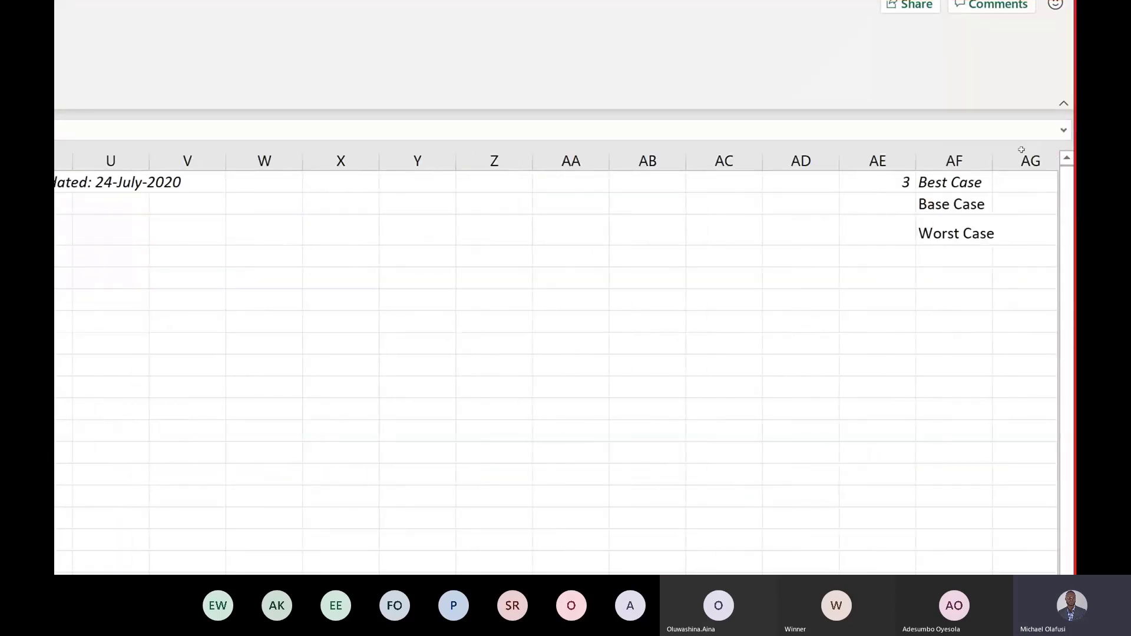
{"action": "scroll", "coordinate": [863, 220], "scroll_direction": "left", "scroll_amount": 2}
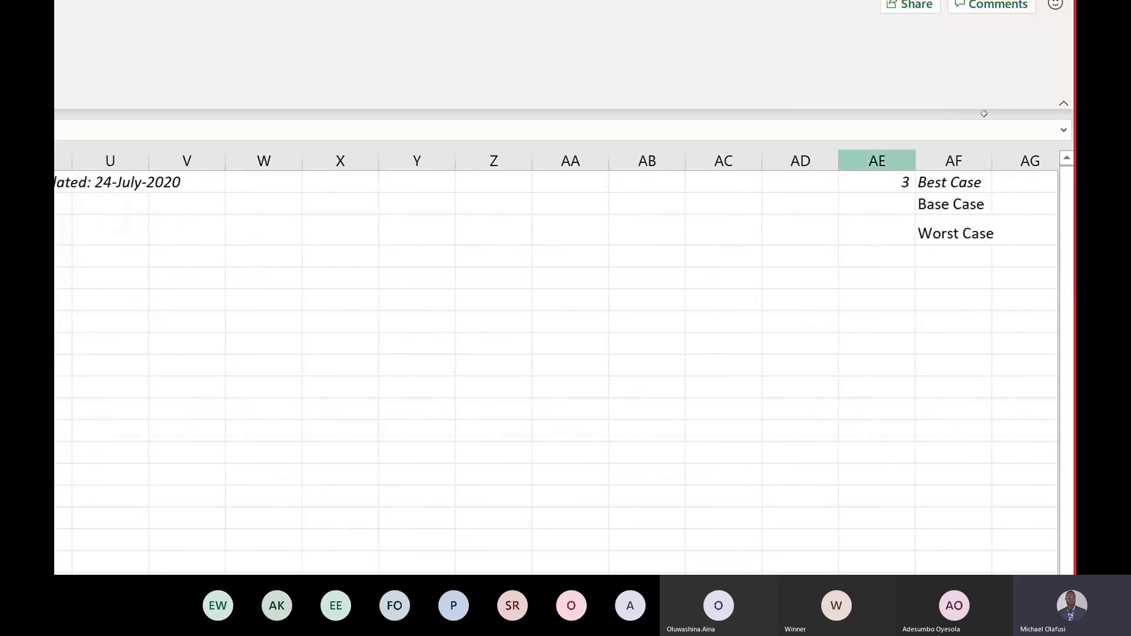
{"action": "left_click", "coordinate": [891, 181]}
{"action": "key", "text": "ctrl+c"}
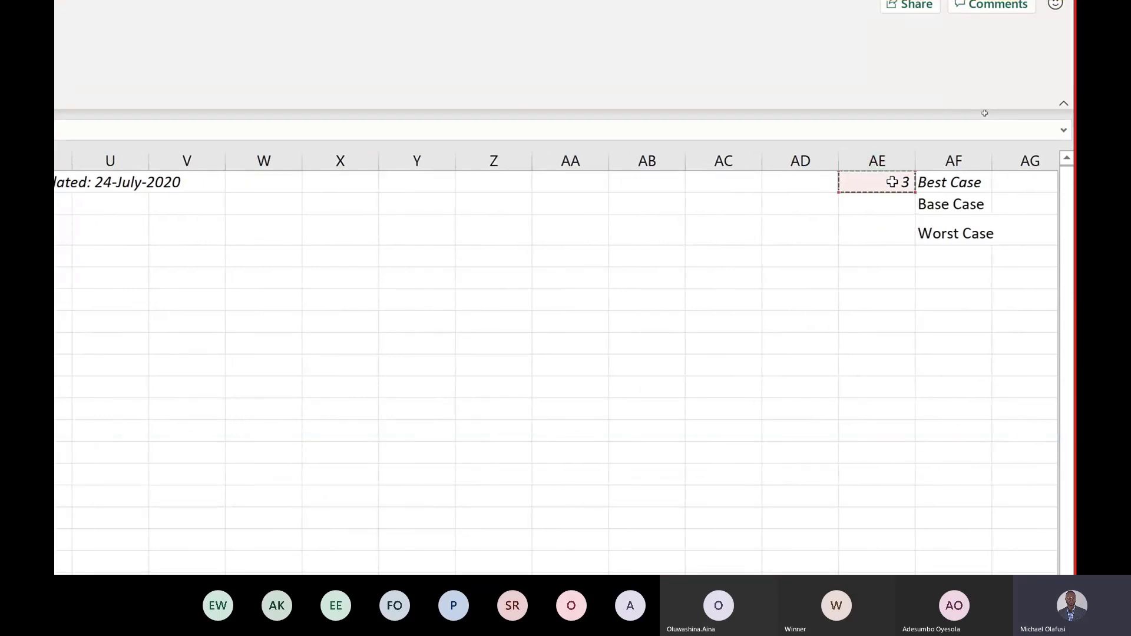
{"action": "scroll", "coordinate": [892, 181], "scroll_direction": "left", "scroll_amount": 10}
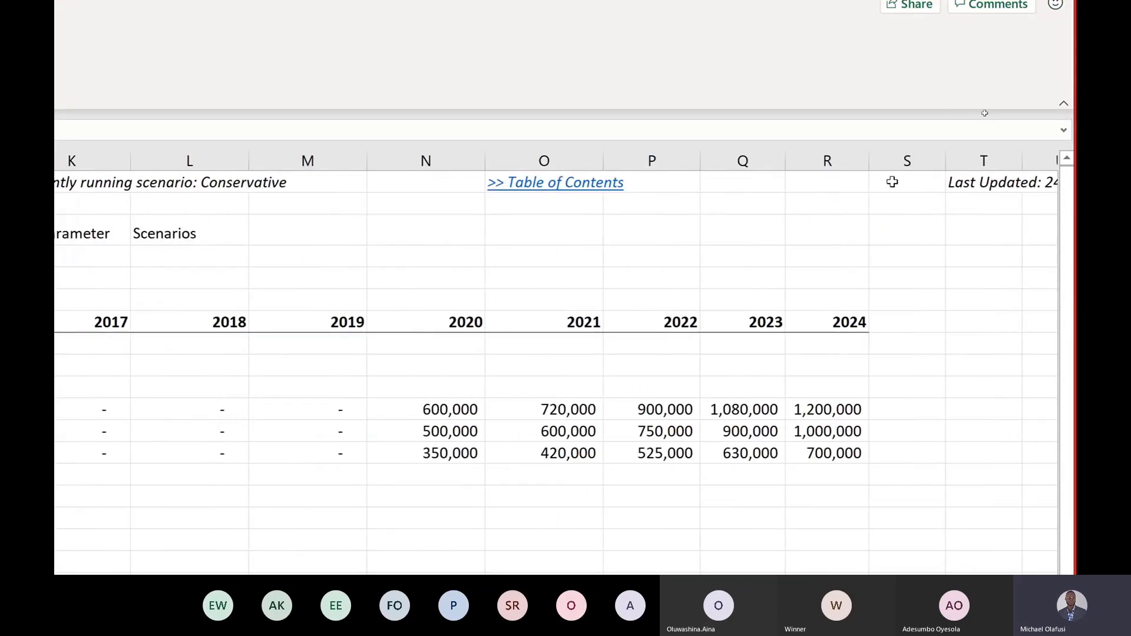
{"action": "scroll", "coordinate": [157, 330], "scroll_direction": "left", "scroll_amount": 4}
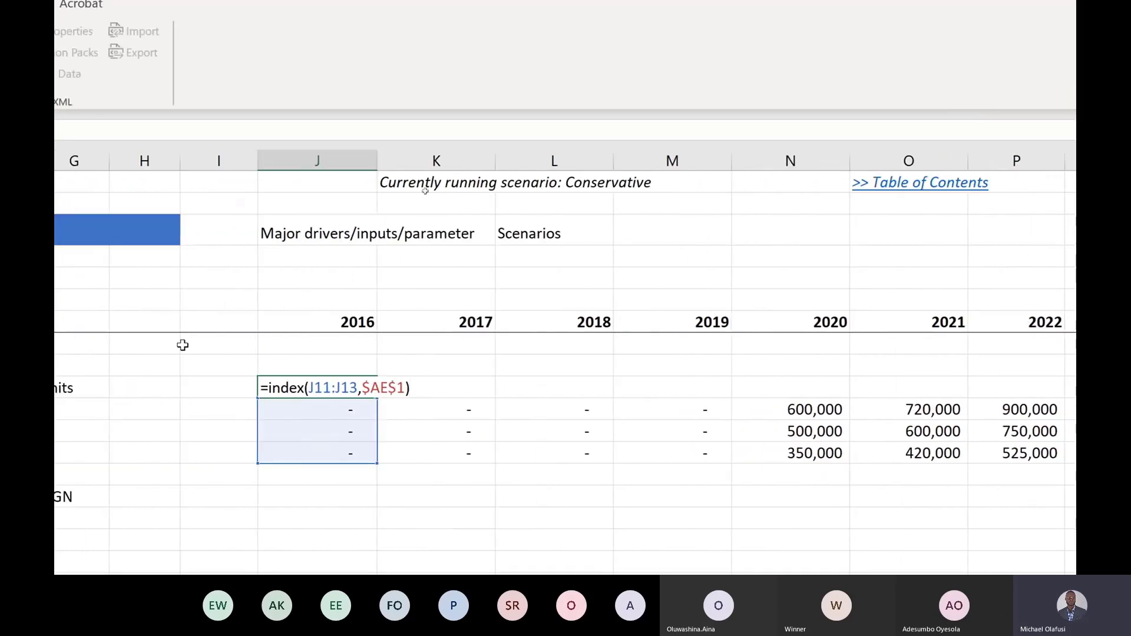
{"action": "scroll", "coordinate": [183, 344], "scroll_direction": "left", "scroll_amount": 3}
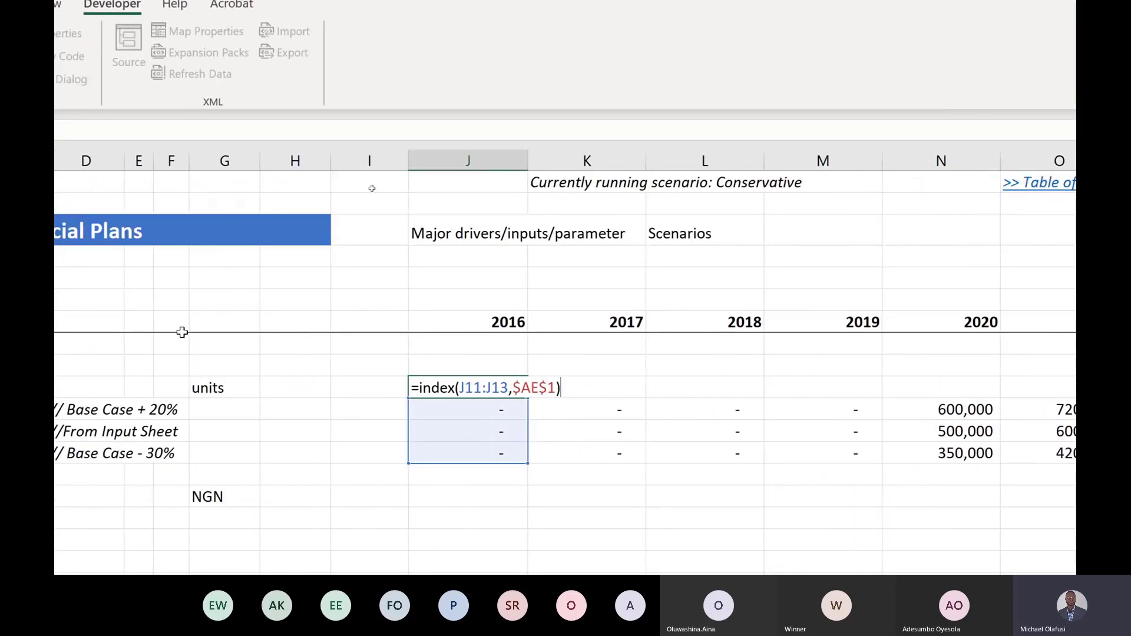
{"action": "key", "text": "Return"}
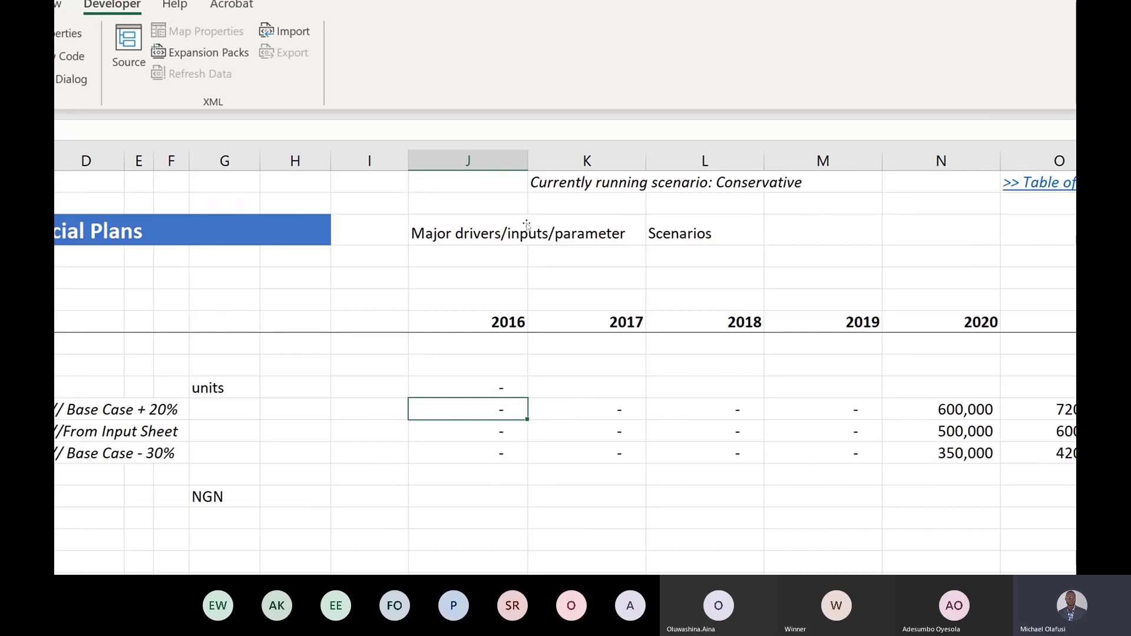
Step: Fill the INDEX volume formula from J10 across to R10 for 2016–2024
{"action": "left_click", "coordinate": [500, 387]}
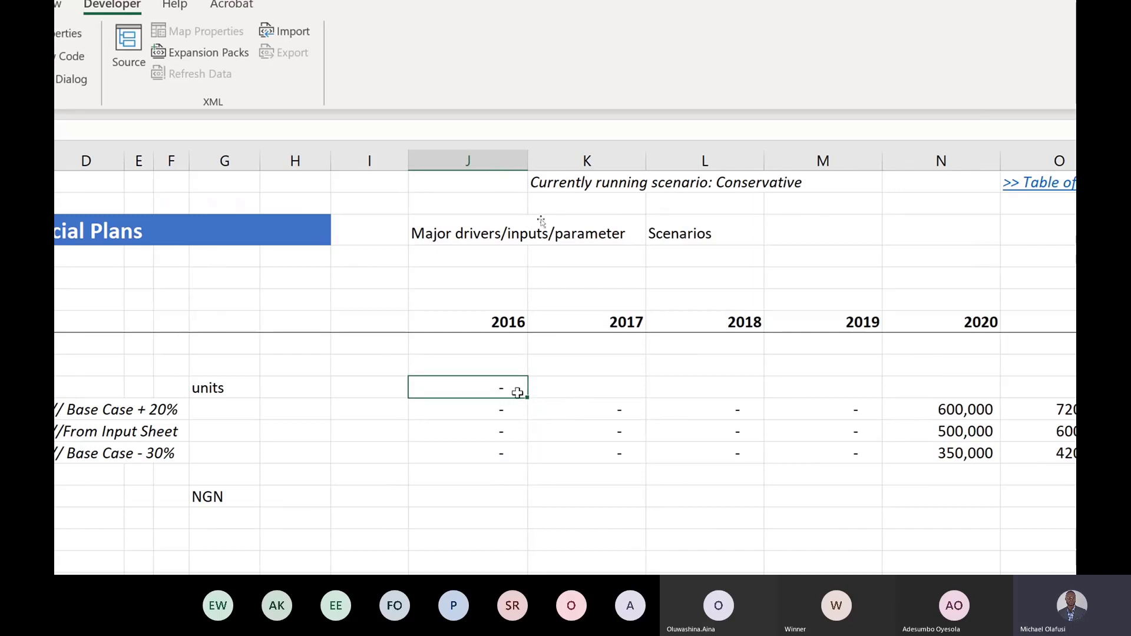
{"action": "left_click_drag", "start_coordinate": [527, 399], "coordinate": [944, 384]}
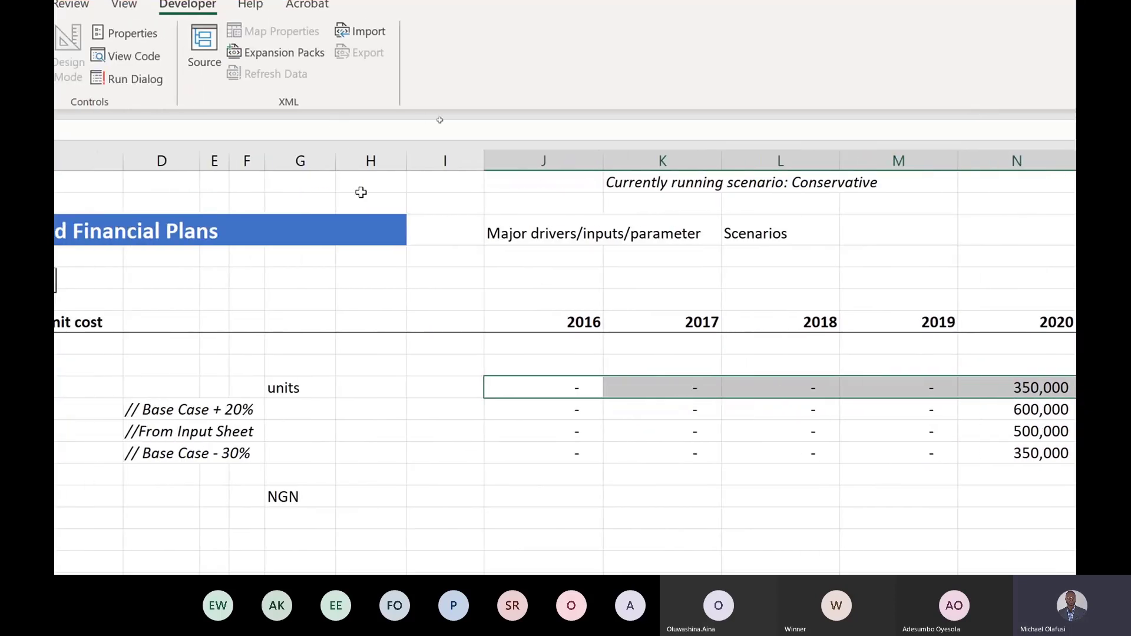
{"action": "key", "text": "super+minus"}
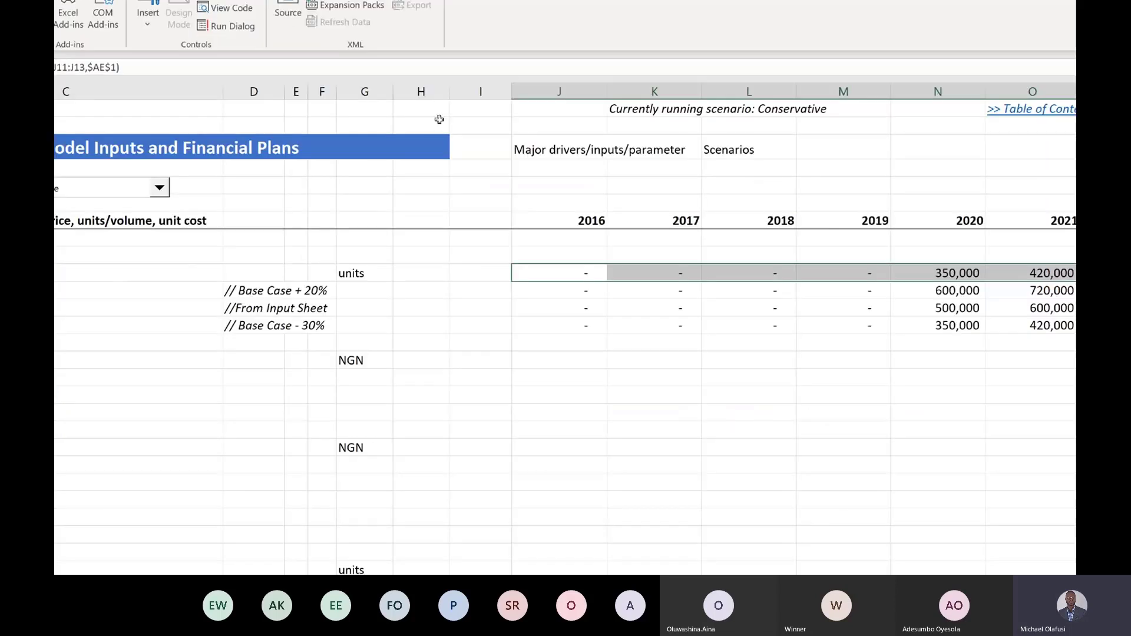
{"action": "key", "text": "super+minus"}
{"action": "left_click", "coordinate": [325, 259]}
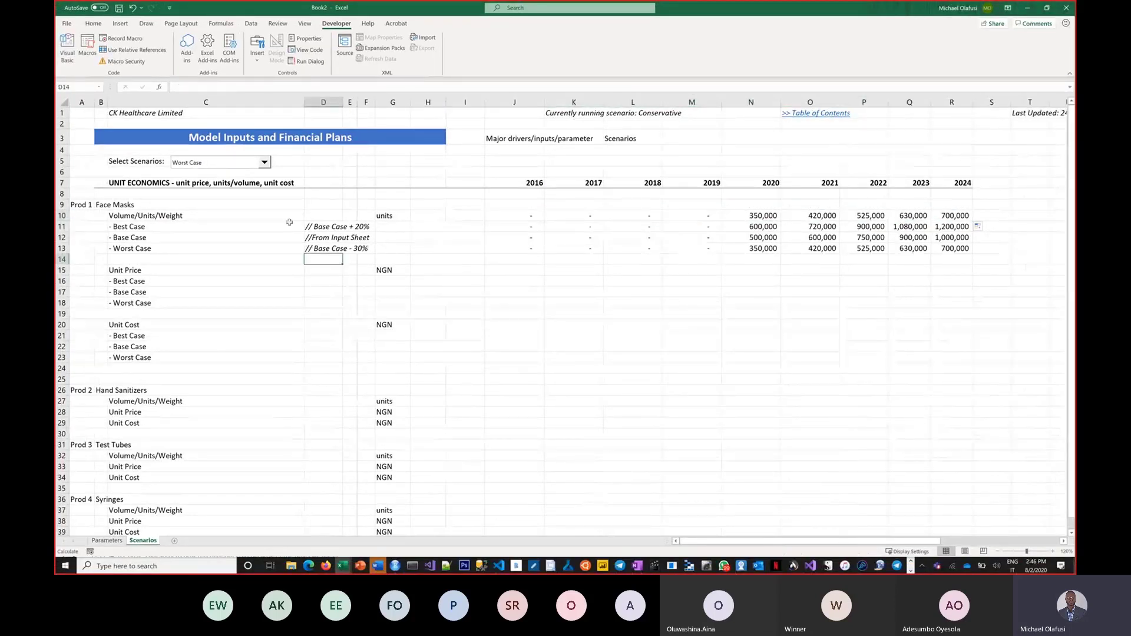
Step: Choose Best Case, bold the Face Masks Volume row G10:R10, and add a new blank sheet
{"action": "left_click", "coordinate": [264, 163]}
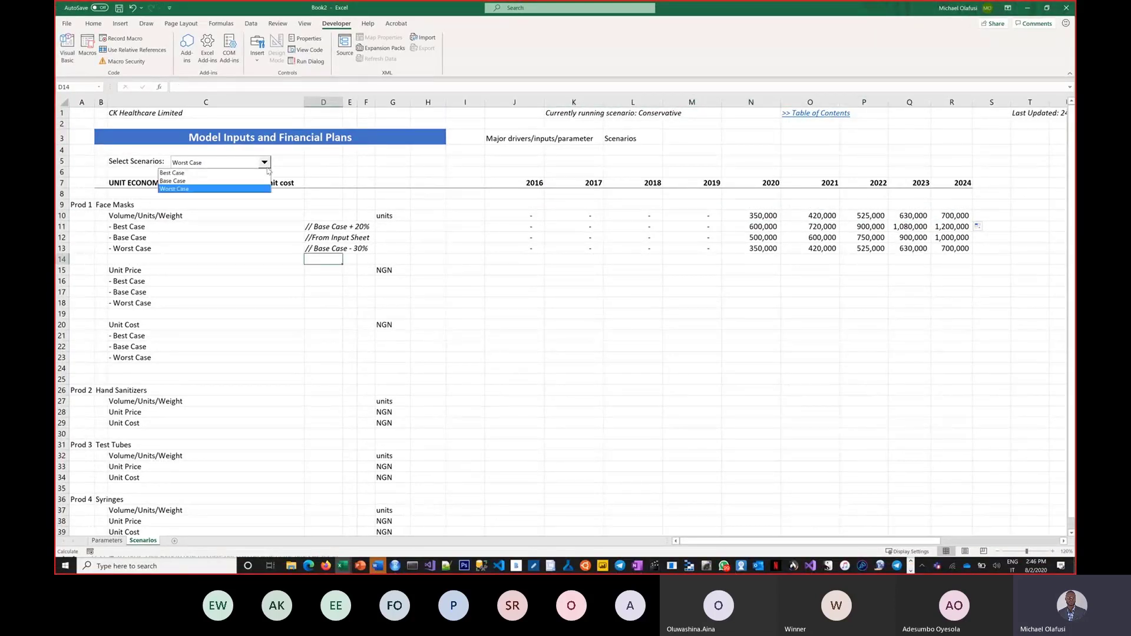
{"action": "left_click", "coordinate": [232, 174]}
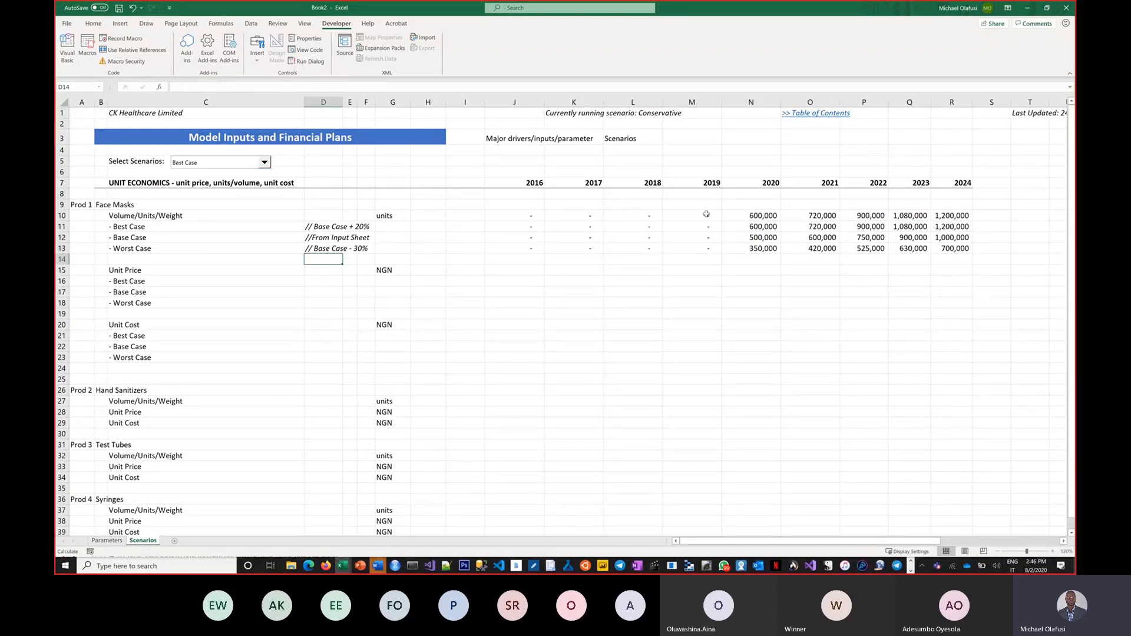
{"action": "left_click_drag", "start_coordinate": [395, 216], "coordinate": [945, 222]}
{"action": "key", "text": "ctrl+b"}
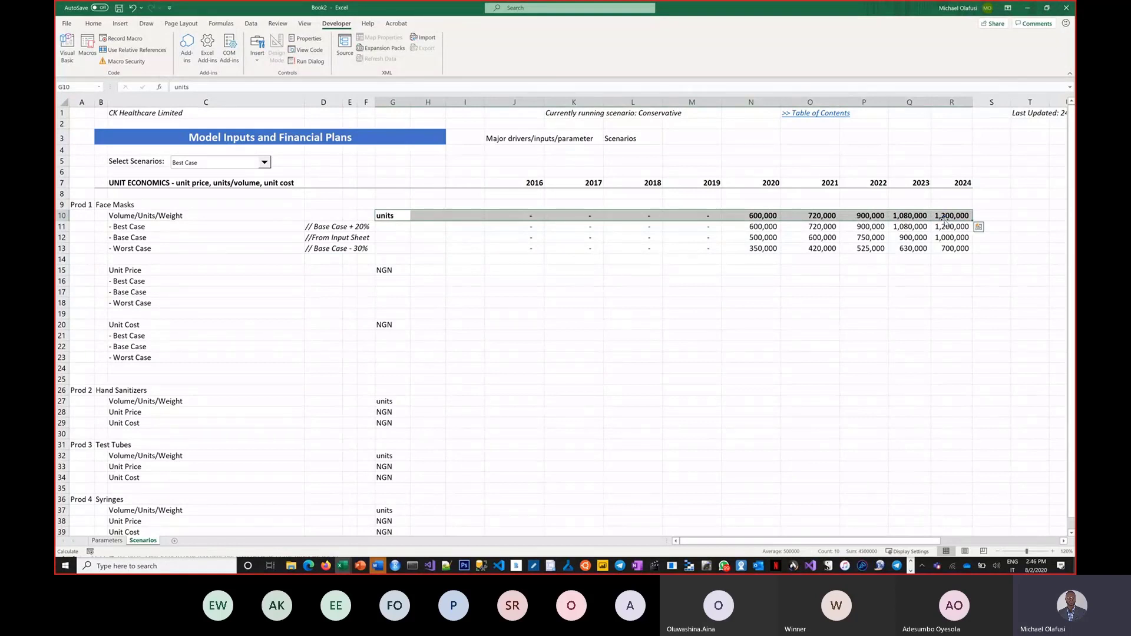
{"action": "left_click", "coordinate": [682, 294]}
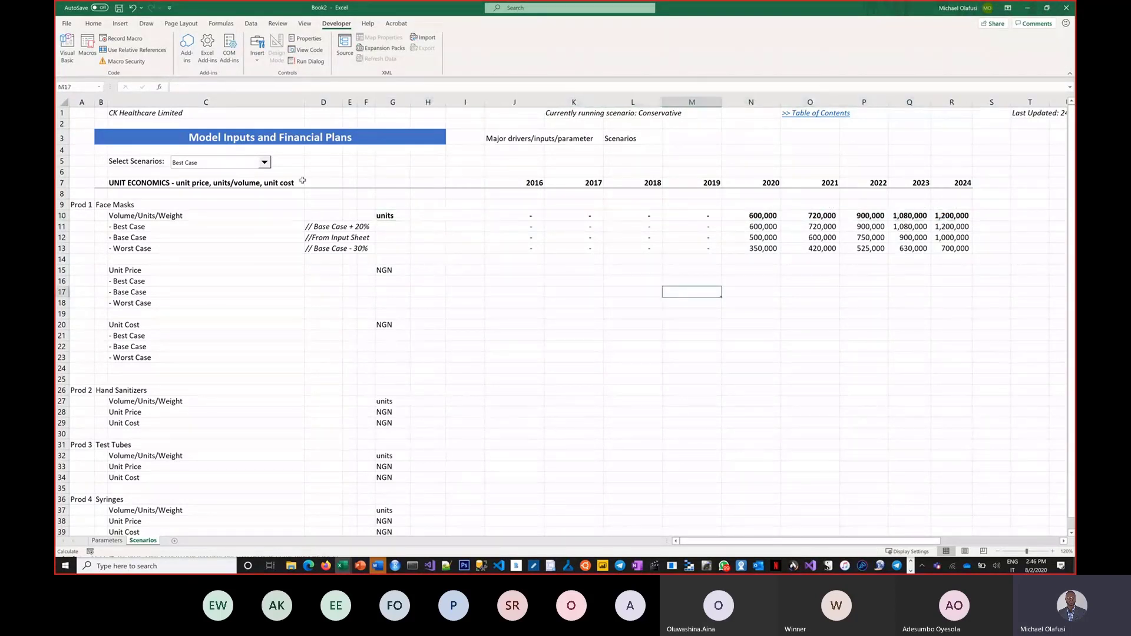
{"action": "left_click", "coordinate": [175, 541]}
Step: Rename the new sheet to Revenue
{"action": "double_click", "coordinate": [174, 541]}
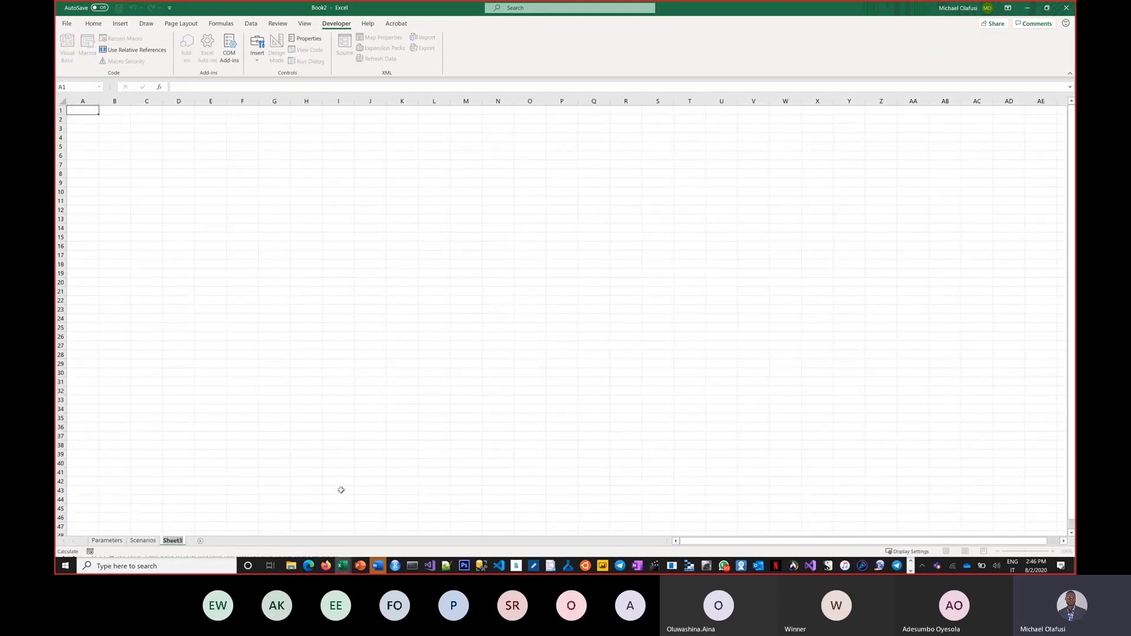
{"action": "type", "text": "Revenue"}
{"action": "key", "text": "Return"}
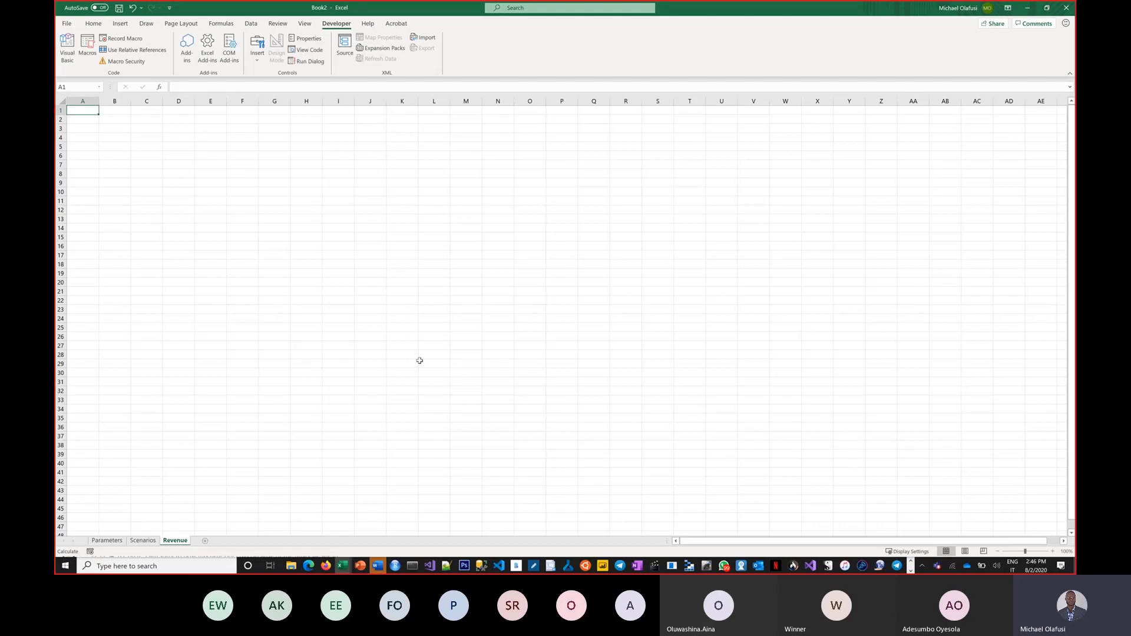
{"action": "key", "text": "alt+Tab"}
{"action": "key", "text": "Escape"}
Step: Abandon a 'Product' heading in B3 and narrow column B
{"action": "left_click", "coordinate": [114, 128]}
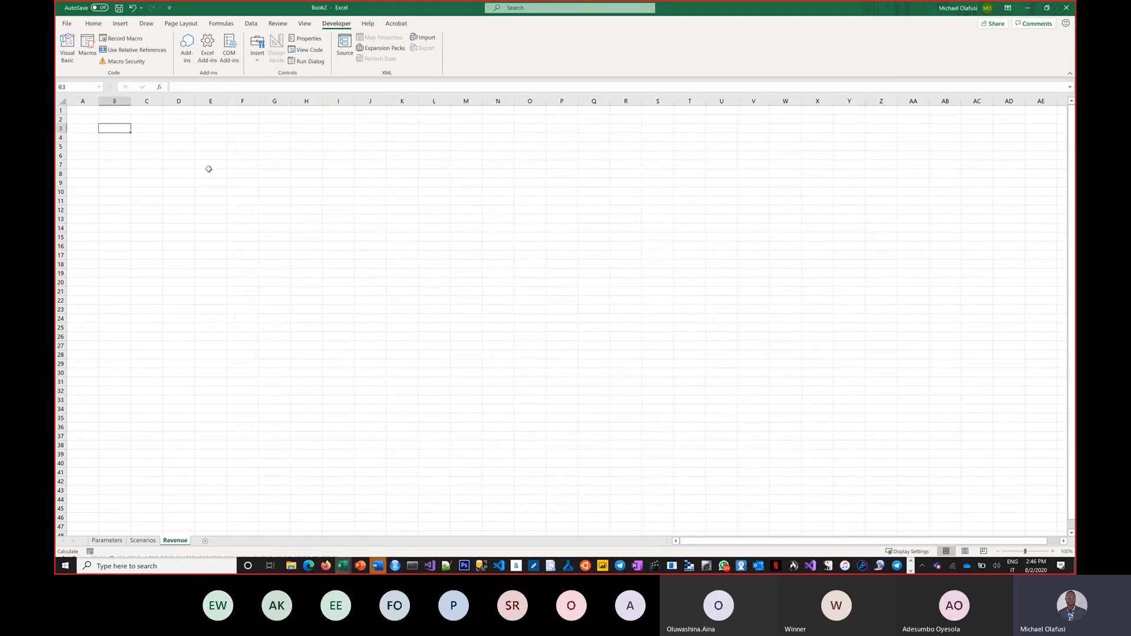
{"action": "type", "text": "Product"}
{"action": "key", "text": "BackSpace"}
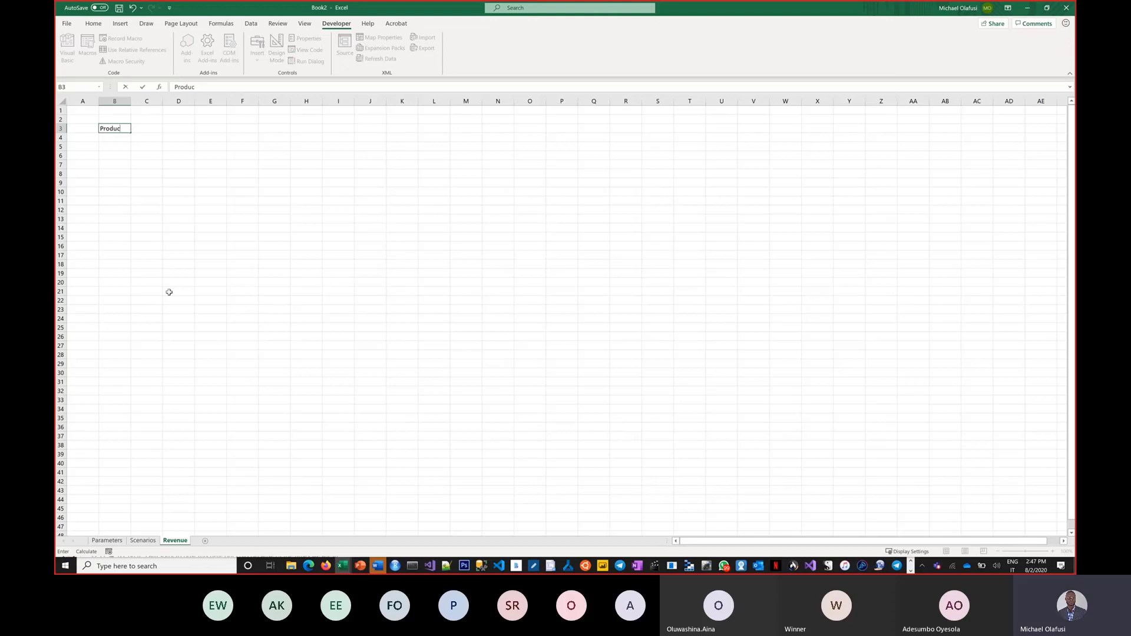
{"action": "key", "text": "Escape"}
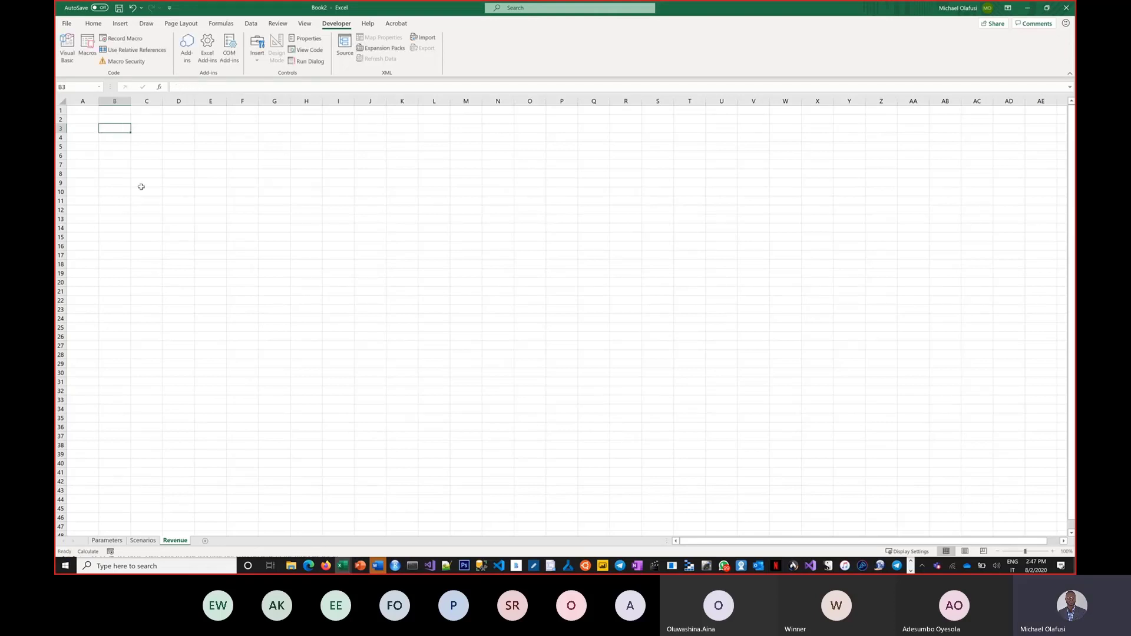
{"action": "left_click_drag", "start_coordinate": [131, 101], "coordinate": [117, 104]}
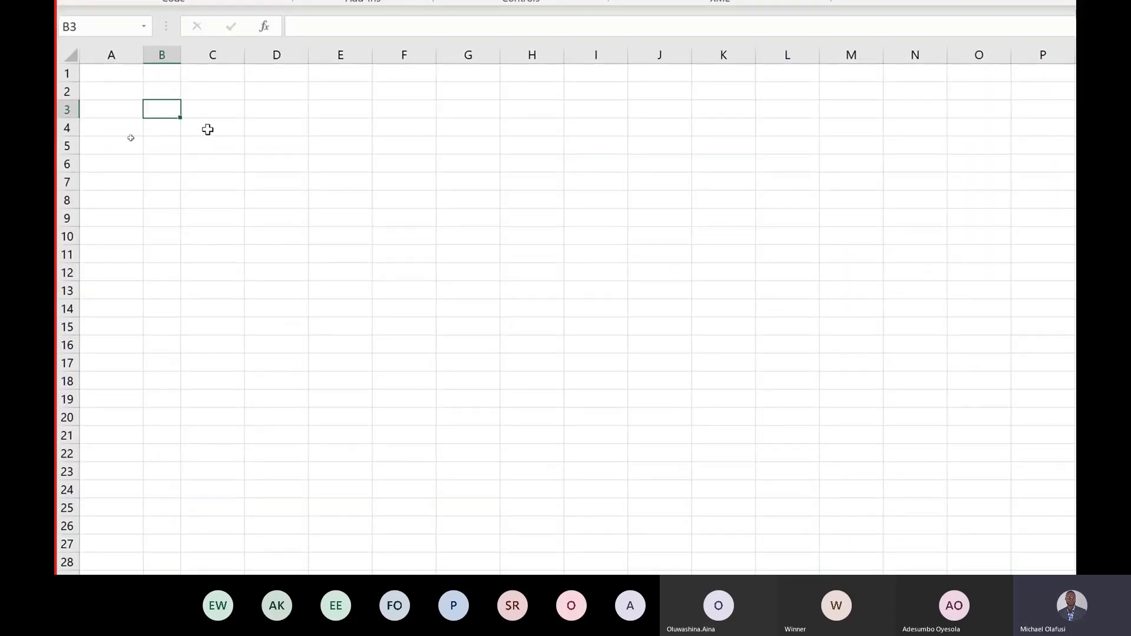
Step: Add the row labels Volume in C4 and Price in C5
{"action": "left_click", "coordinate": [206, 128]}
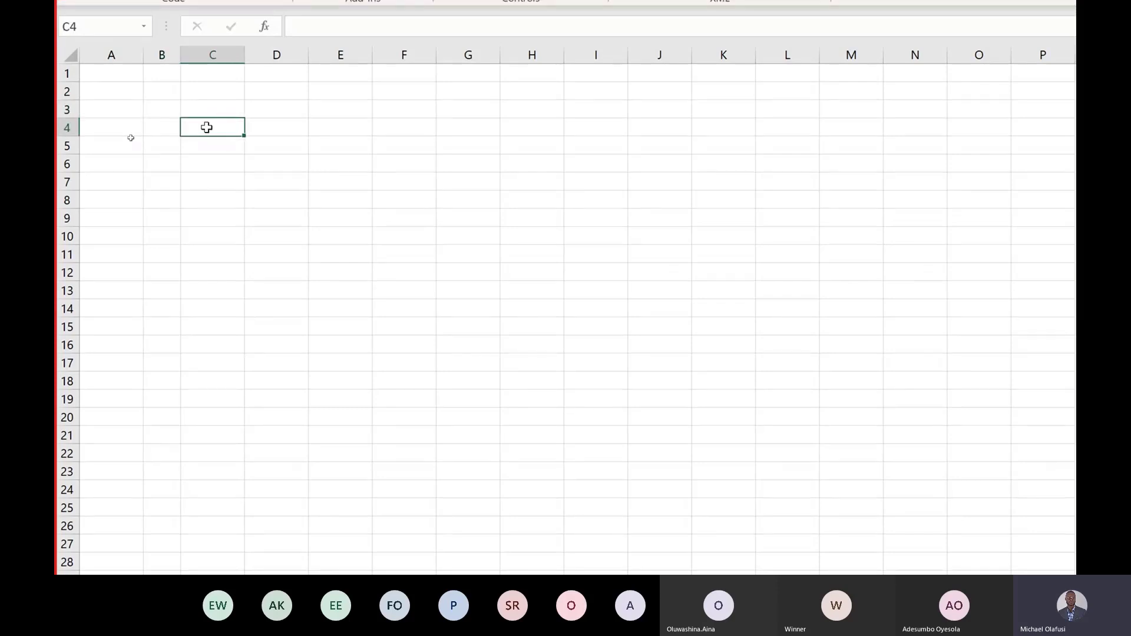
{"action": "type", "text": "Volume"}
{"action": "key", "text": "Return"}
{"action": "type", "text": "Price"}
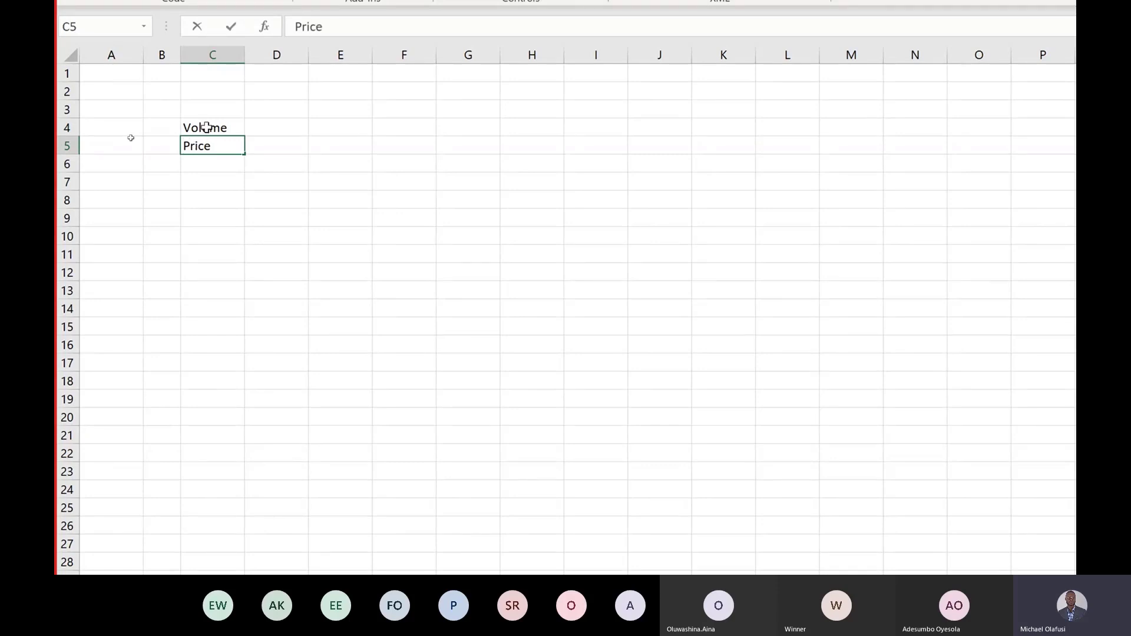
{"action": "key", "text": "Return"}
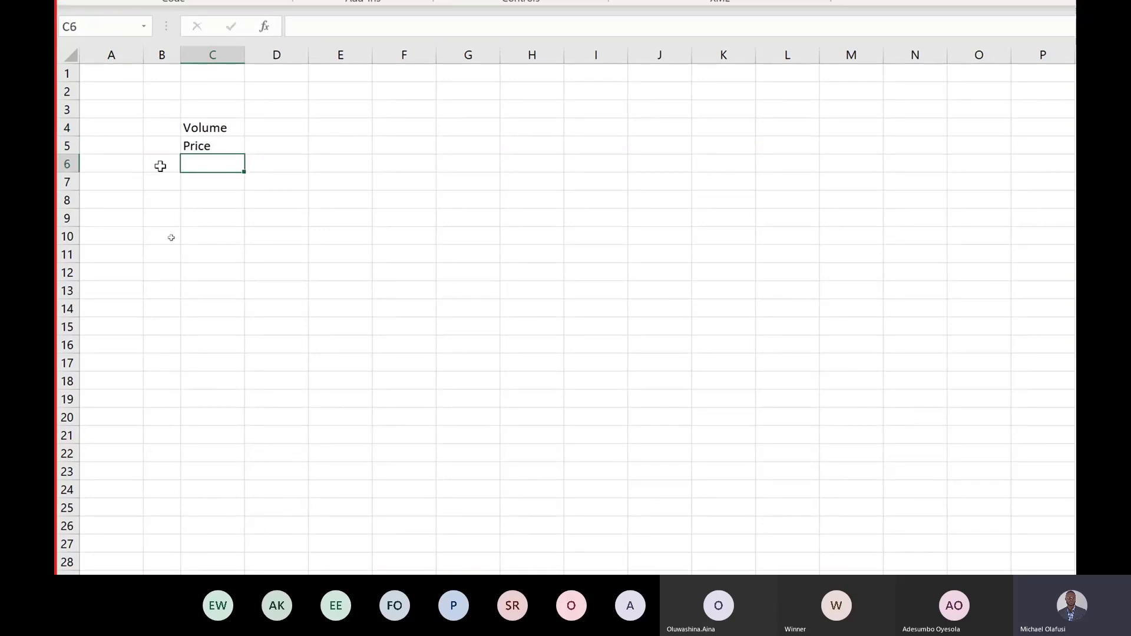
{"action": "scroll", "coordinate": [164, 502], "scroll_direction": "down", "scroll_amount": 3}
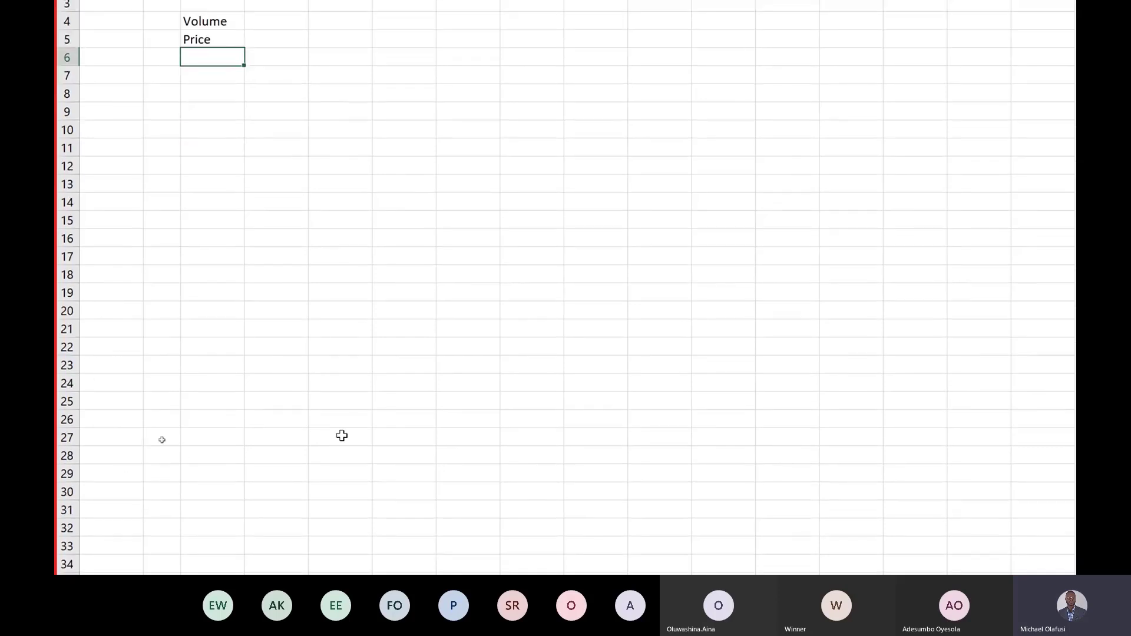
{"action": "scroll", "coordinate": [342, 435], "scroll_direction": "down", "scroll_amount": 9}
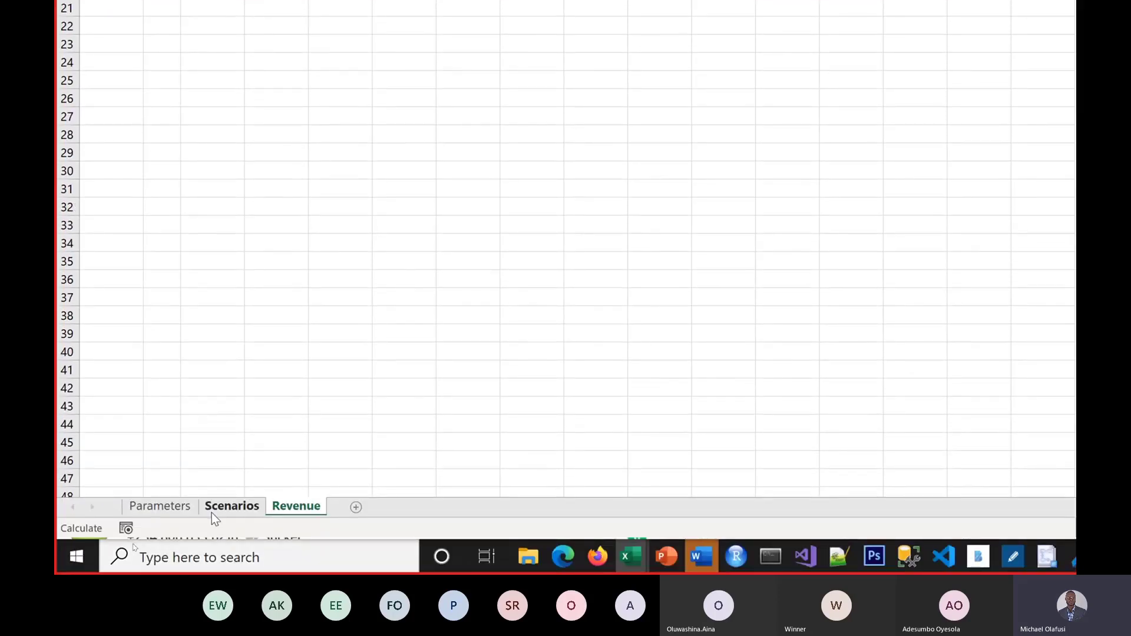
Step: Copy rows 1 to 10 of the Parameters sheet
{"action": "left_click", "coordinate": [179, 511]}
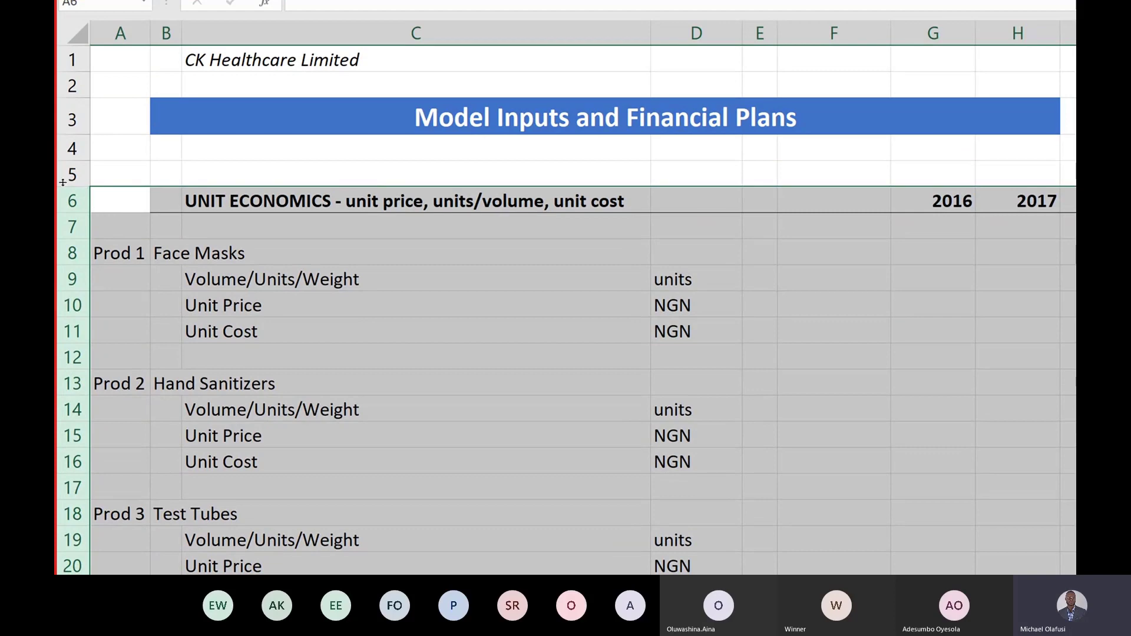
{"action": "left_click_drag", "start_coordinate": [68, 202], "coordinate": [79, 248]}
{"action": "key", "text": "ctrl+c"}
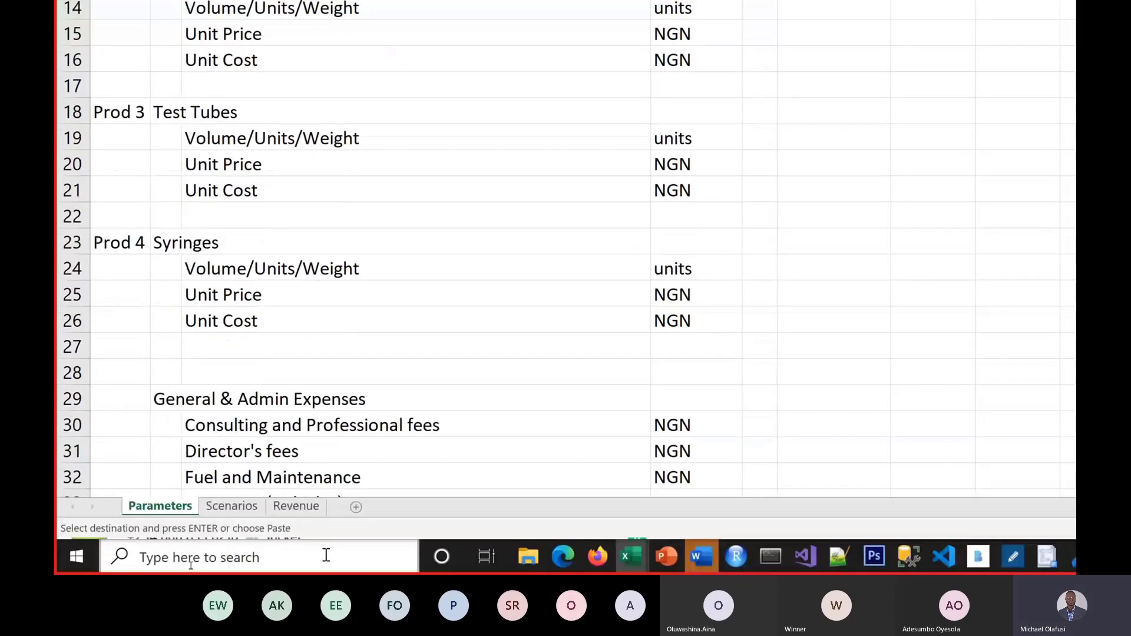
{"action": "left_click", "coordinate": [295, 505]}
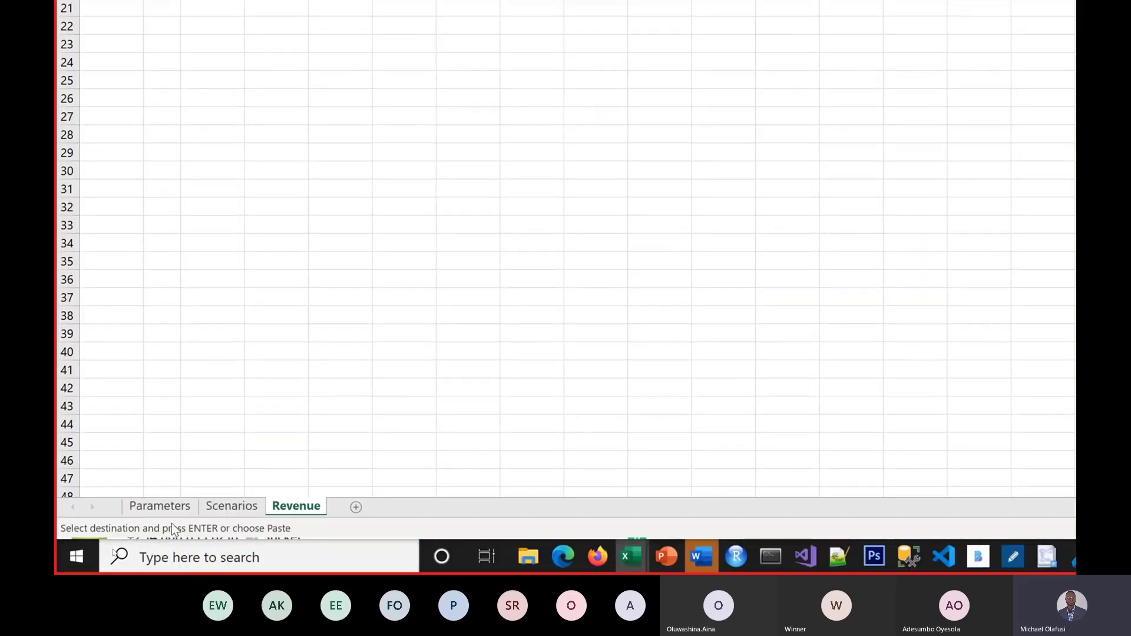
{"action": "left_click", "coordinate": [160, 506]}
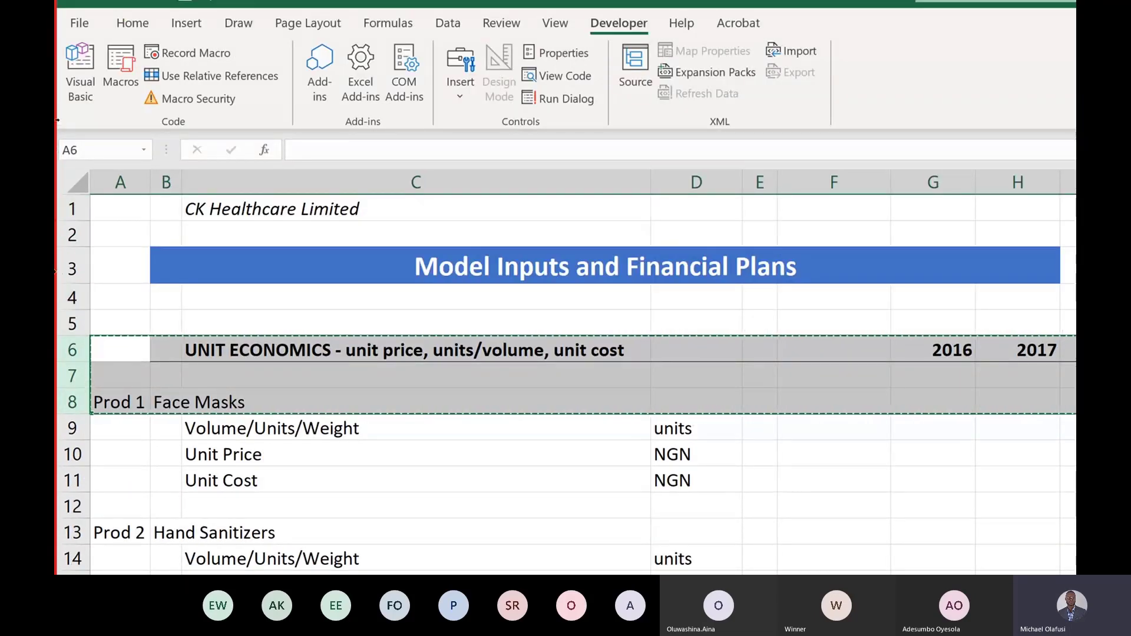
{"action": "left_click_drag", "start_coordinate": [70, 209], "coordinate": [70, 461]}
{"action": "key", "text": "ctrl+c"}
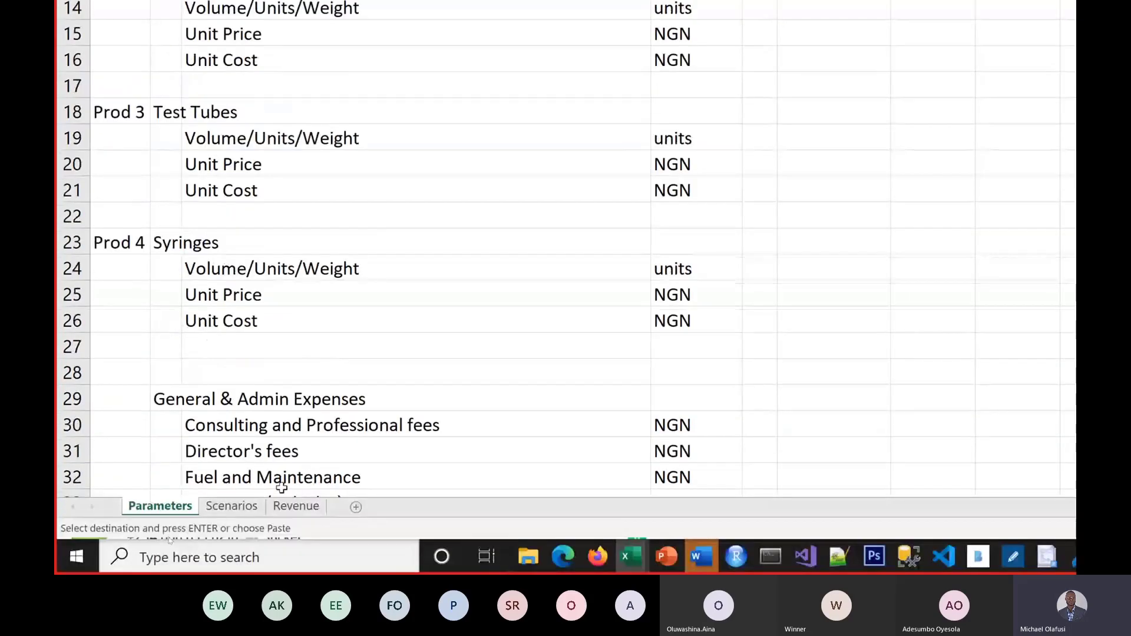
Step: Paste them at A1 on Revenue with Keep Source Column Widths, then clear the UNIT ECONOMICS heading in C6
{"action": "left_click", "coordinate": [296, 506]}
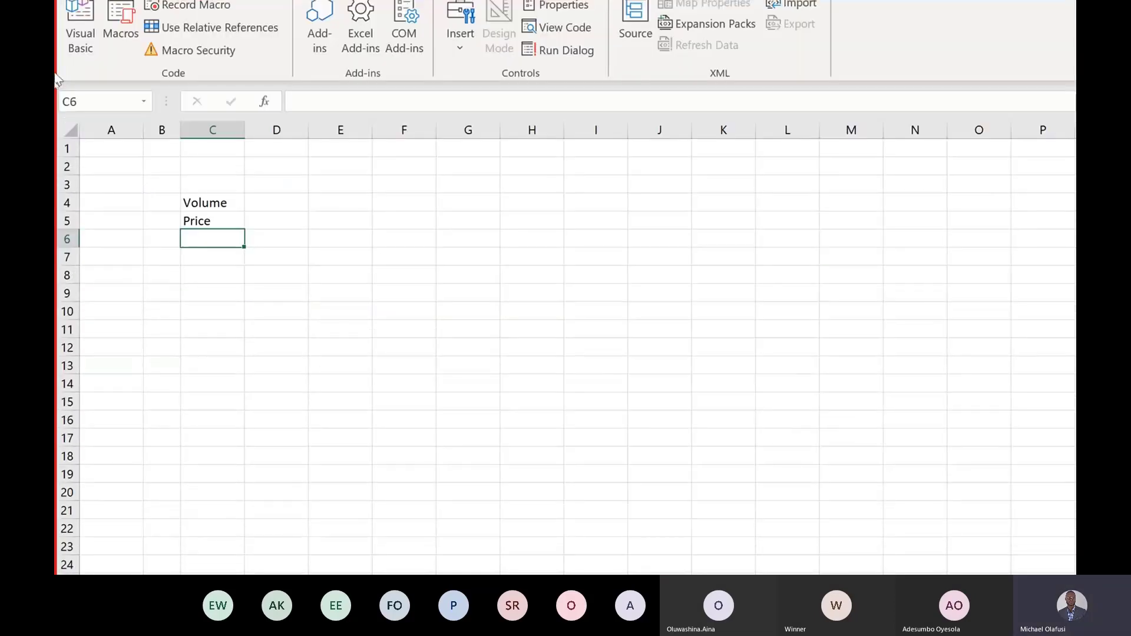
{"action": "left_click", "coordinate": [69, 147]}
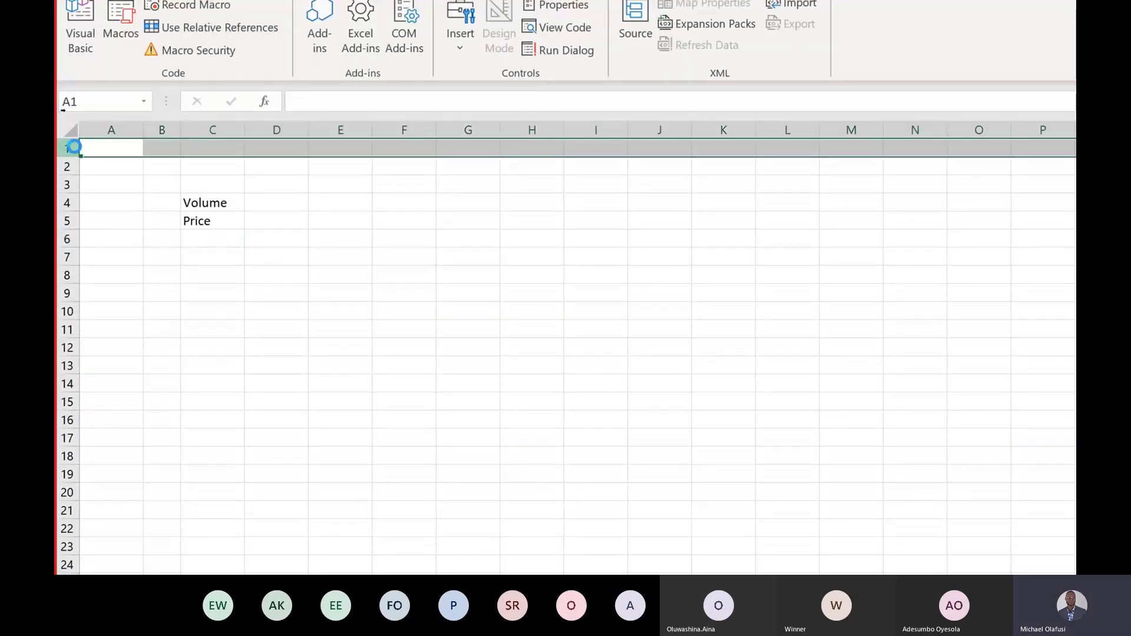
{"action": "key", "text": "ctrl+v"}
{"action": "left_click", "coordinate": [110, 346]}
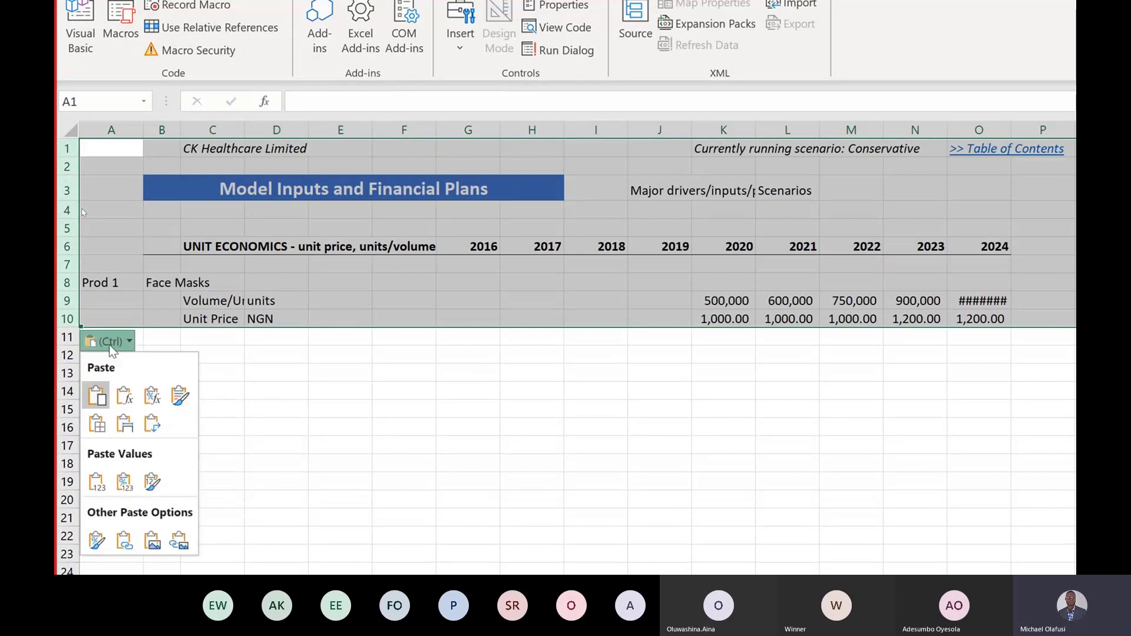
{"action": "left_click", "coordinate": [124, 424]}
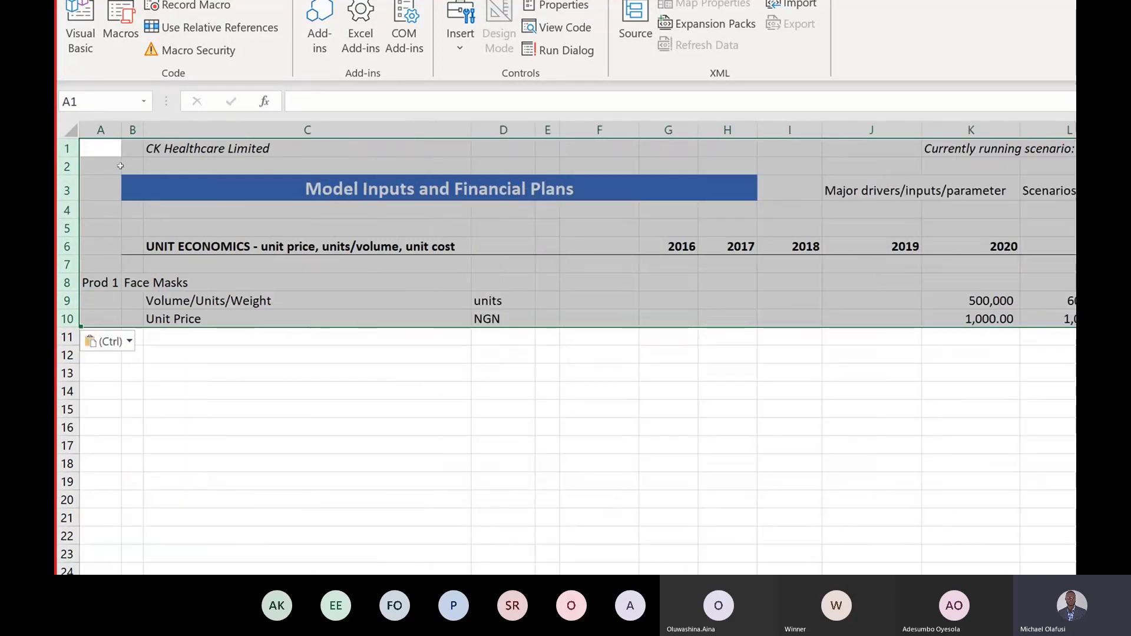
{"action": "left_click", "coordinate": [176, 244]}
{"action": "key", "text": "Delete"}
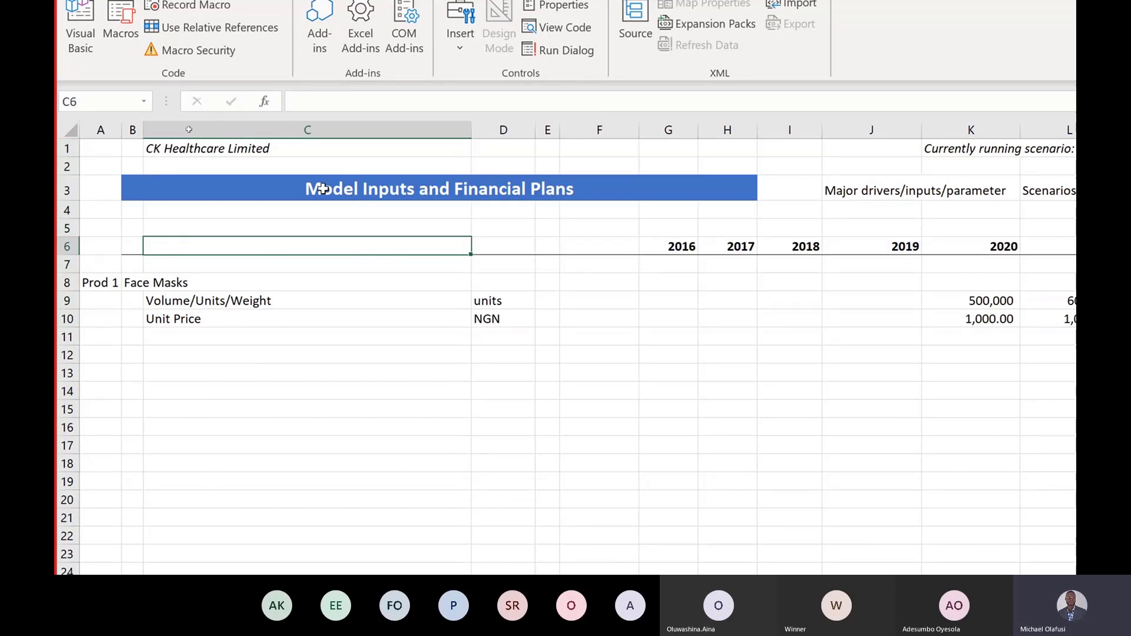
Step: Retitle the banner in B3 to 'Revenue Schedule'
{"action": "left_click", "coordinate": [322, 186]}
{"action": "left_click", "coordinate": [322, 186]}
{"action": "type", "text": "R"}
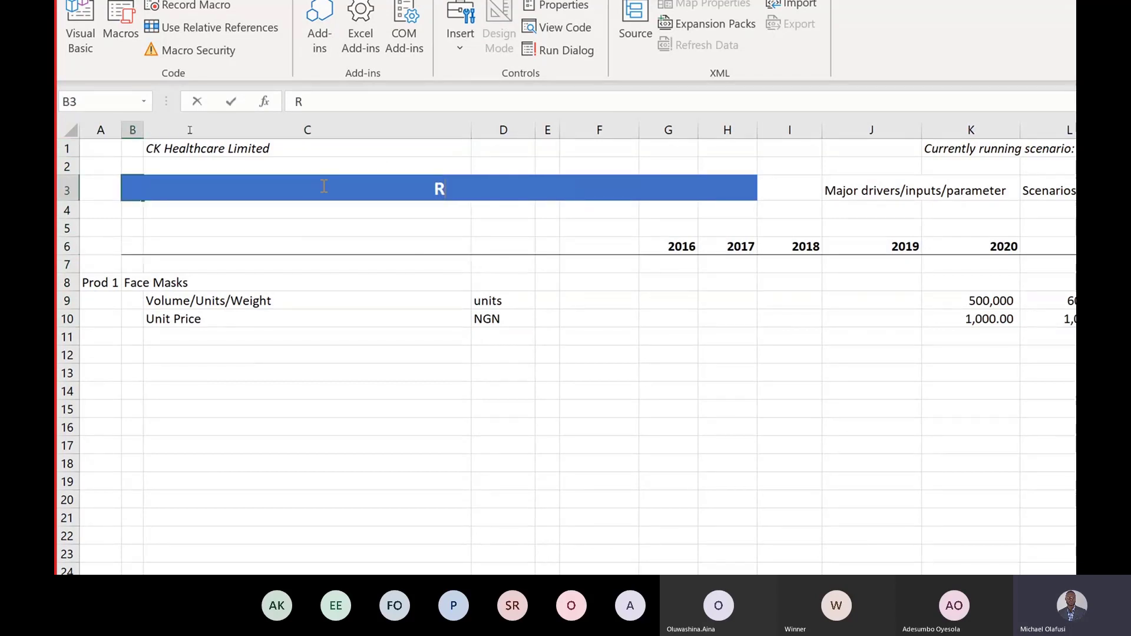
{"action": "type", "text": "evenue Schedule"}
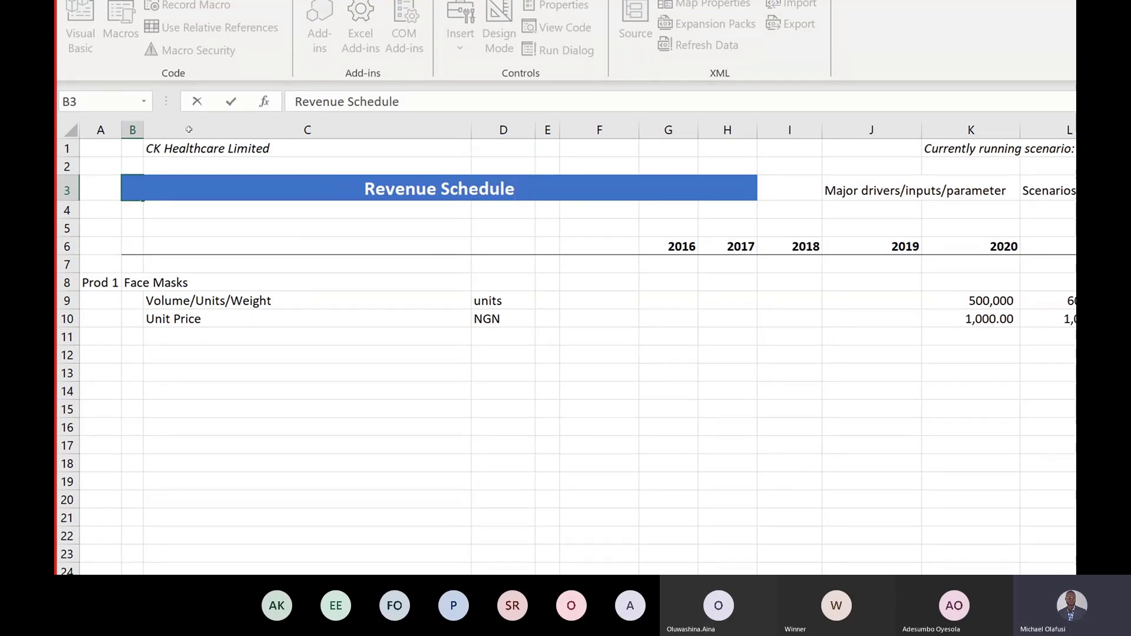
{"action": "key", "text": "Return"}
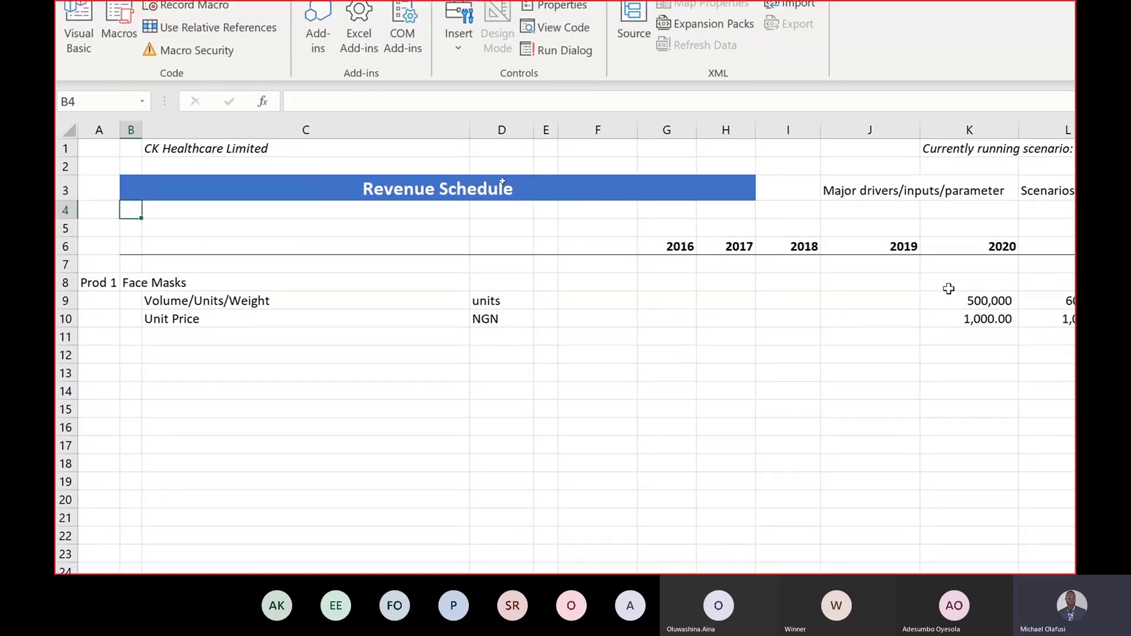
Step: Clear the copied 2020–2024 volume and price figures in K8:P10
{"action": "left_click_drag", "start_coordinate": [948, 288], "coordinate": [948, 323]}
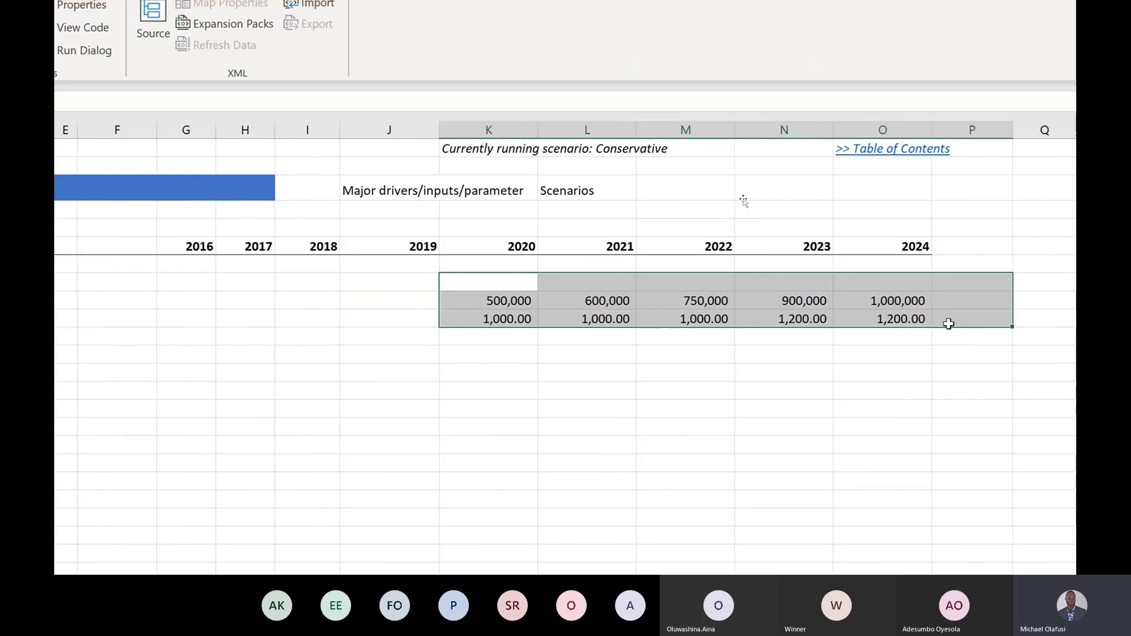
{"action": "key", "text": "Delete"}
{"action": "scroll", "coordinate": [114, 359], "scroll_direction": "left", "scroll_amount": 1}
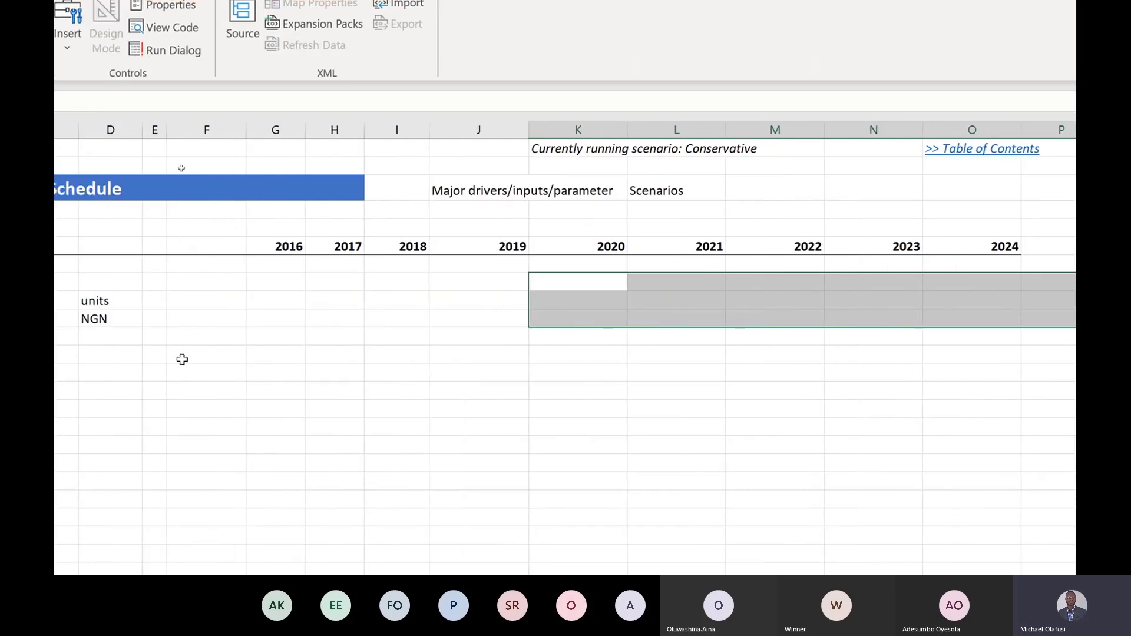
{"action": "scroll", "coordinate": [182, 255], "scroll_direction": "left", "scroll_amount": 2}
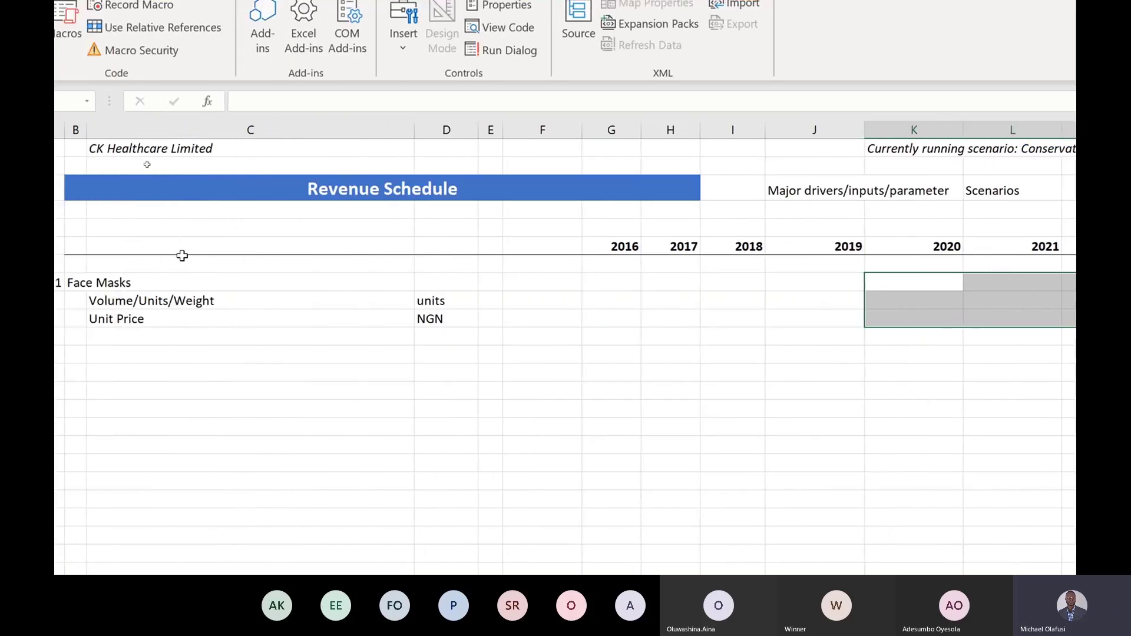
{"action": "scroll", "coordinate": [182, 255], "scroll_direction": "left", "scroll_amount": 1}
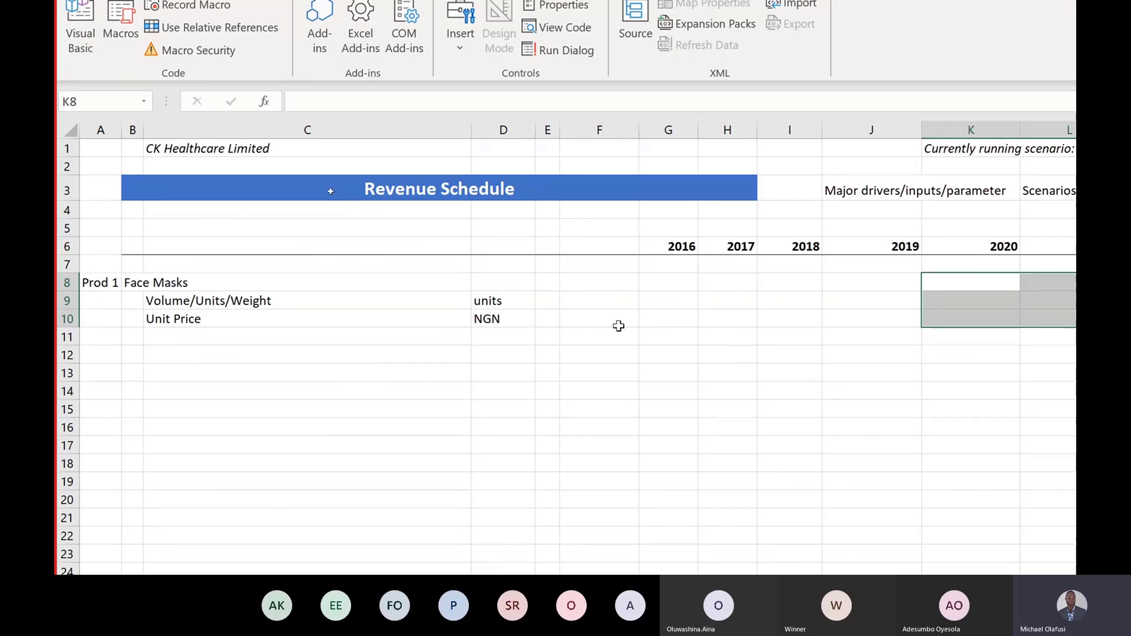
{"action": "left_click", "coordinate": [677, 298]}
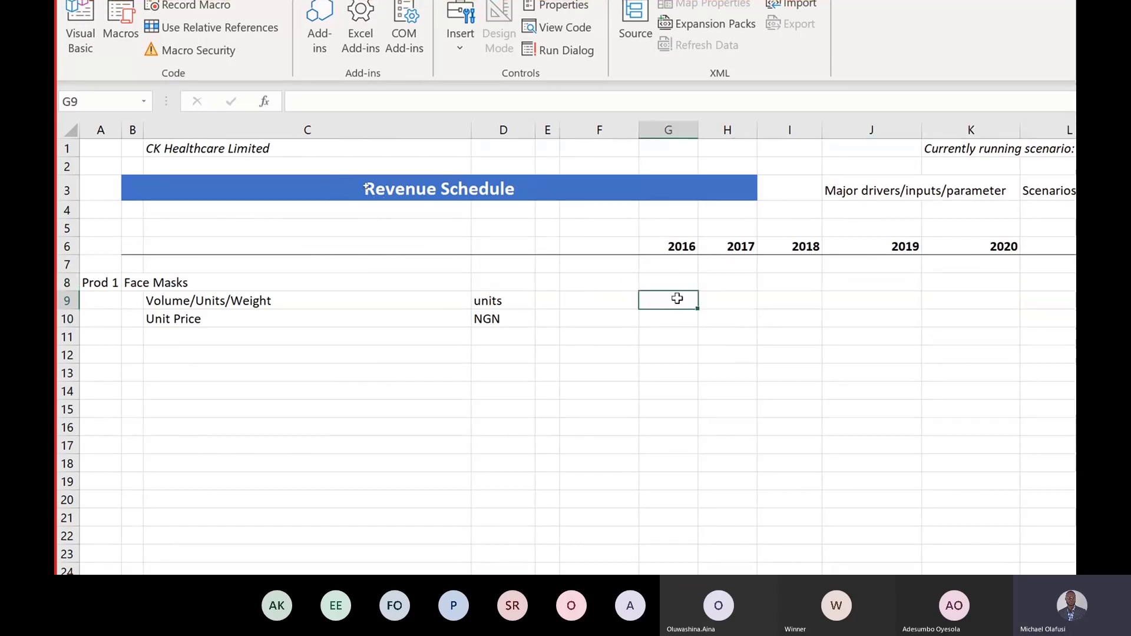
Step: Link G9 to the Scenarios sheet's 2016 volume and fill it right through 2024
{"action": "type", "text": "="}
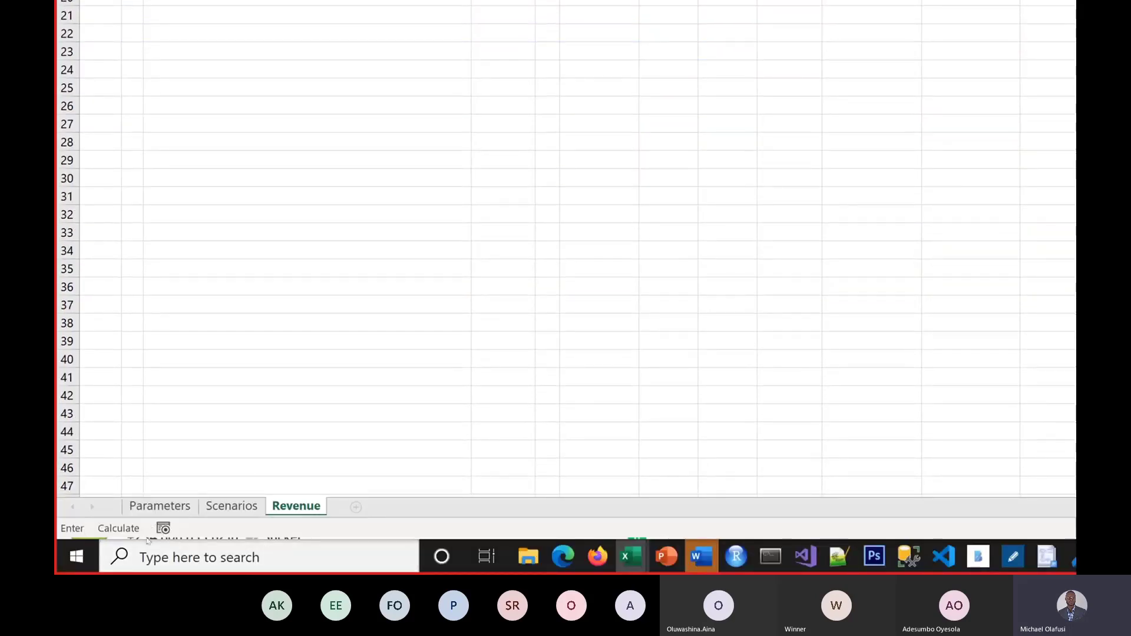
{"action": "left_click", "coordinate": [232, 507]}
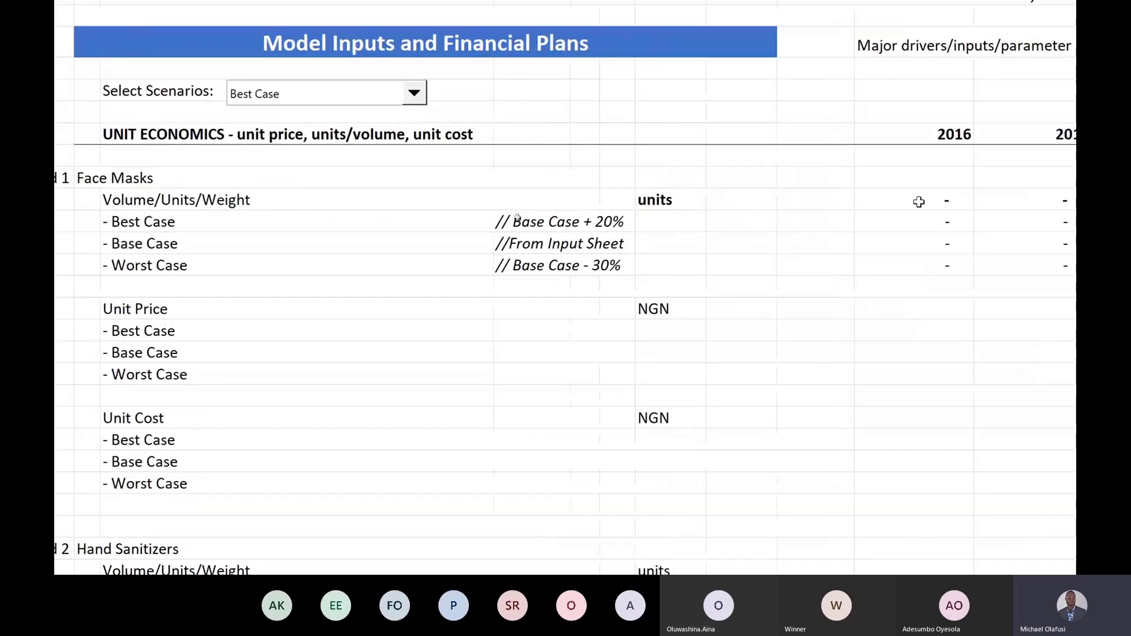
{"action": "left_click", "coordinate": [932, 203]}
{"action": "key", "text": "Return"}
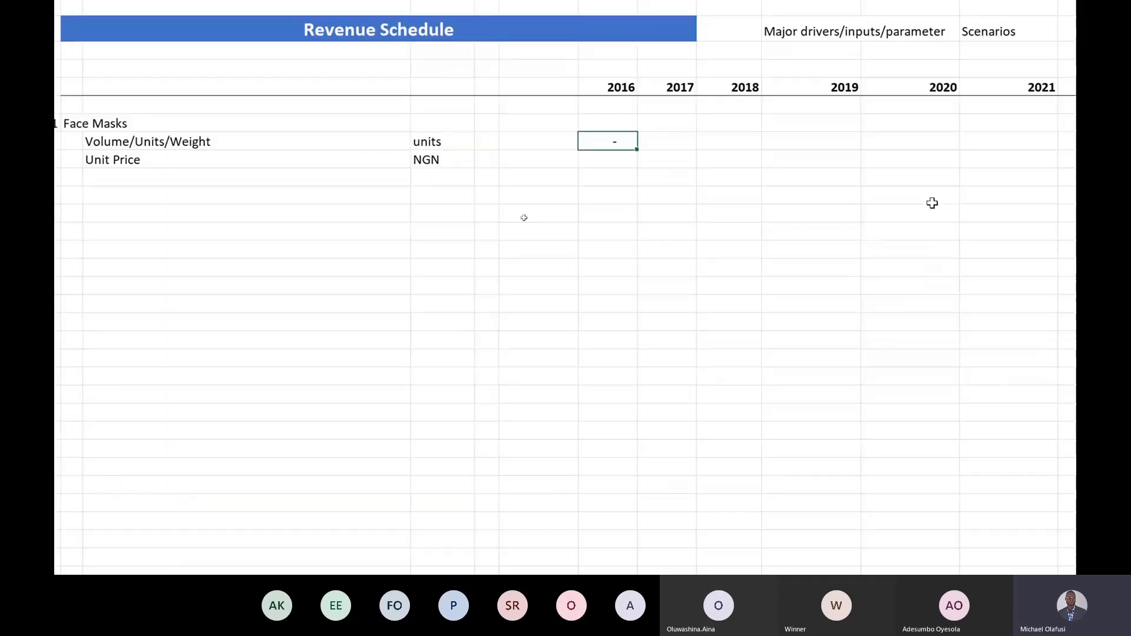
{"action": "key", "text": "Up"}
{"action": "left_click_drag", "start_coordinate": [639, 148], "coordinate": [949, 163]}
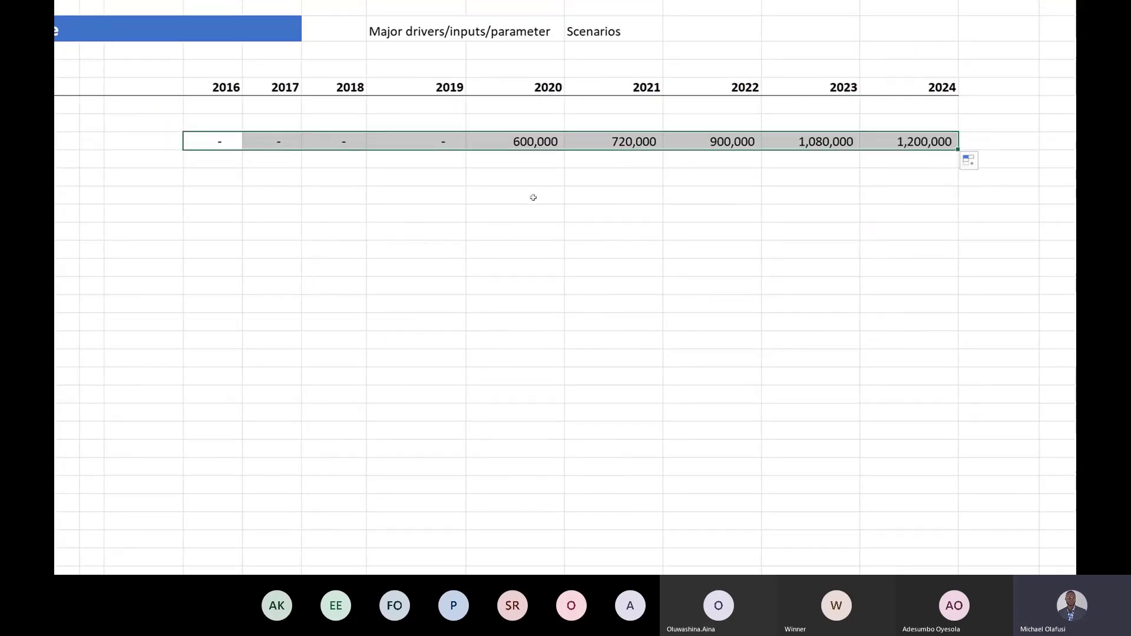
{"action": "left_click", "coordinate": [545, 141]}
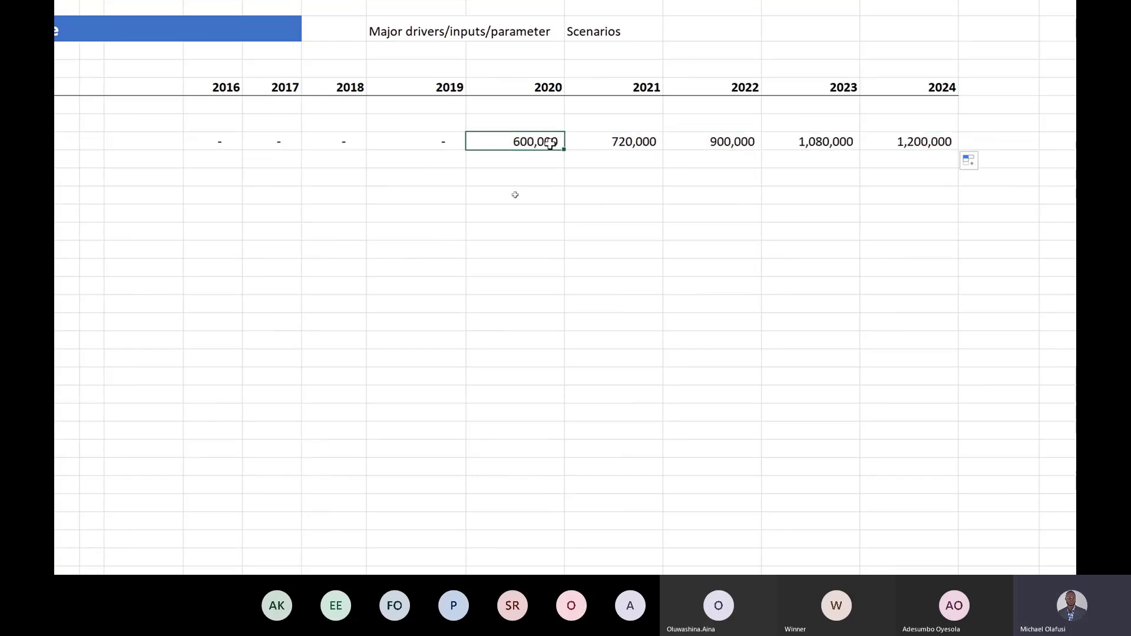
{"action": "scroll", "coordinate": [175, 158], "scroll_direction": "left", "scroll_amount": 3}
{"action": "scroll", "coordinate": [247, 142], "scroll_direction": "left", "scroll_amount": 3}
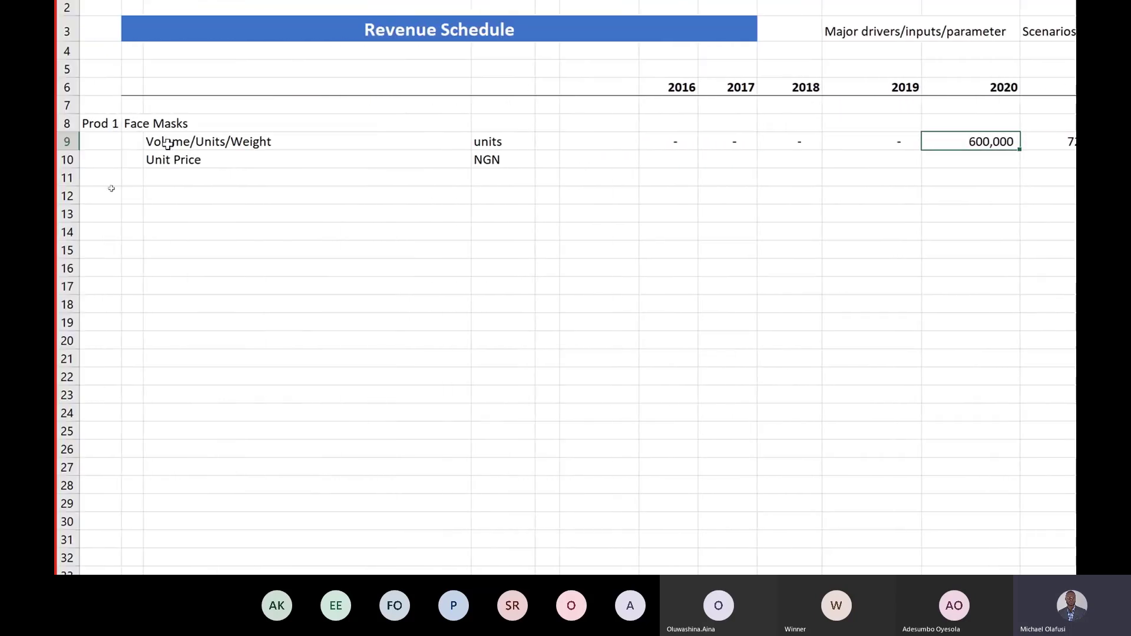
Step: Select Worst Case on Scenarios and confirm Revenue volumes of 350,000–700,000 for 2020–2024
{"action": "scroll", "coordinate": [159, 377], "scroll_direction": "down", "scroll_amount": 5}
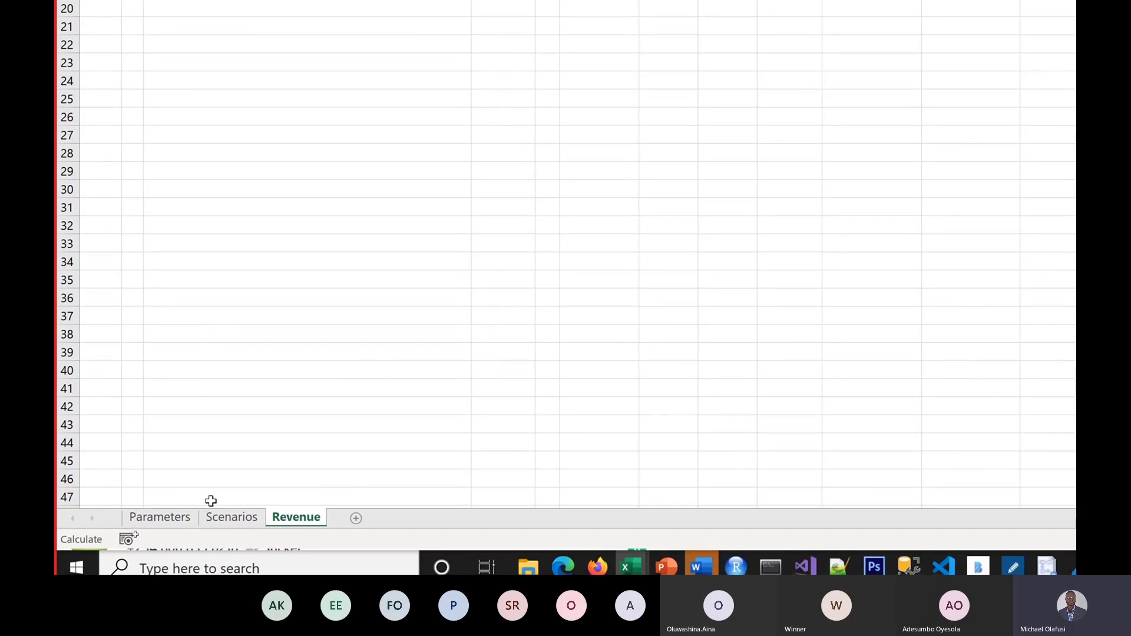
{"action": "left_click", "coordinate": [227, 512]}
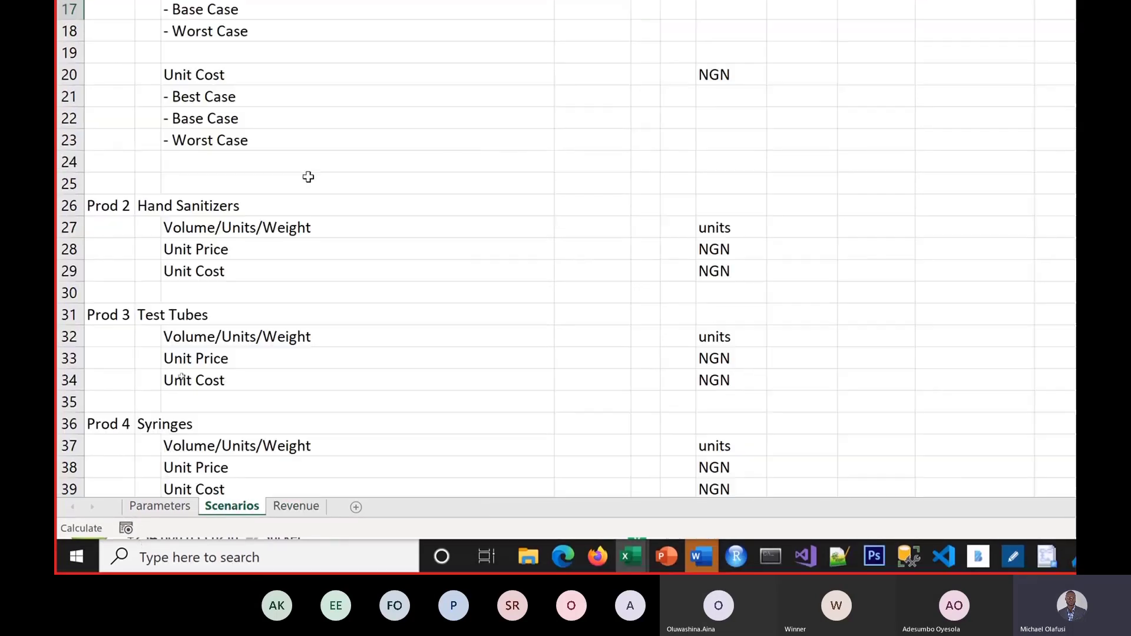
{"action": "scroll", "coordinate": [295, 118], "scroll_direction": "up", "scroll_amount": 3}
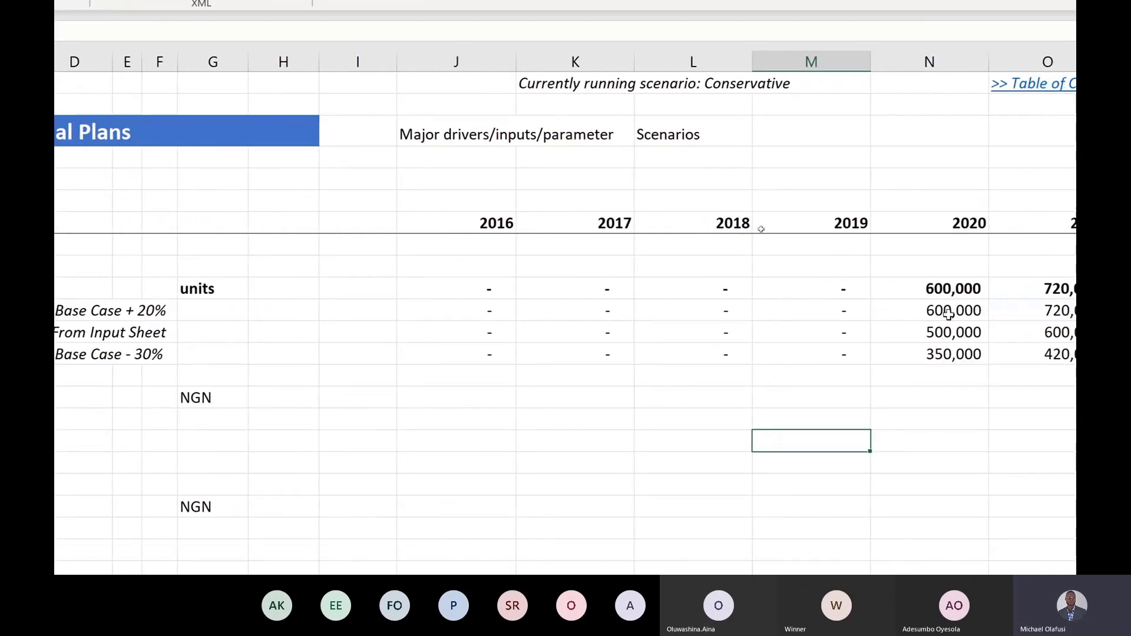
{"action": "left_click", "coordinate": [374, 181]}
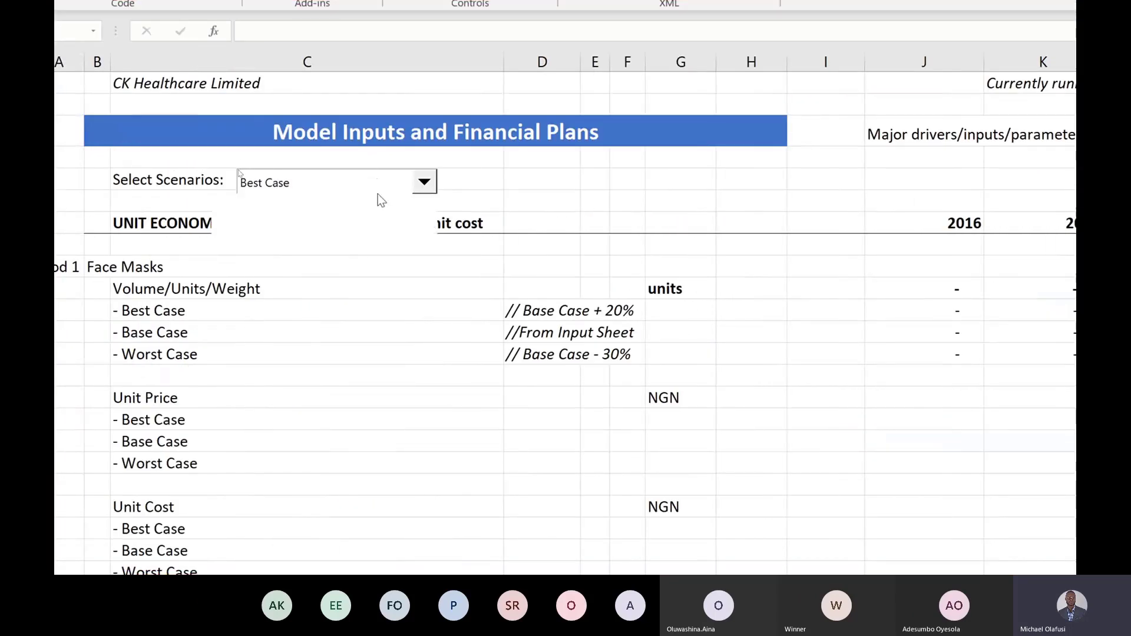
{"action": "left_click", "coordinate": [233, 231]}
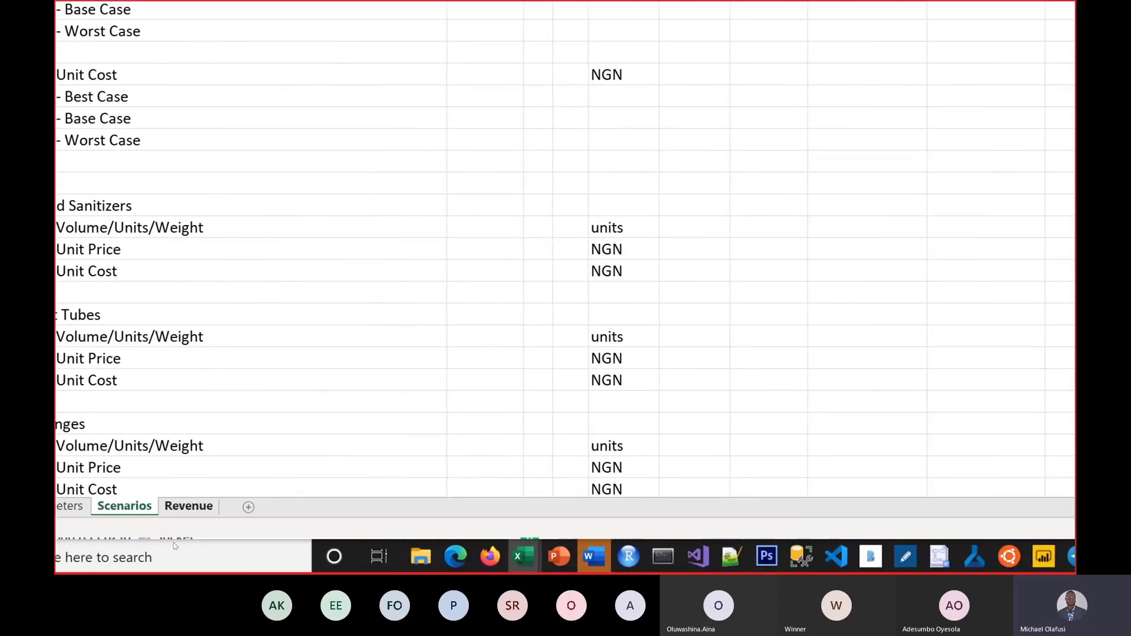
{"action": "left_click", "coordinate": [188, 506]}
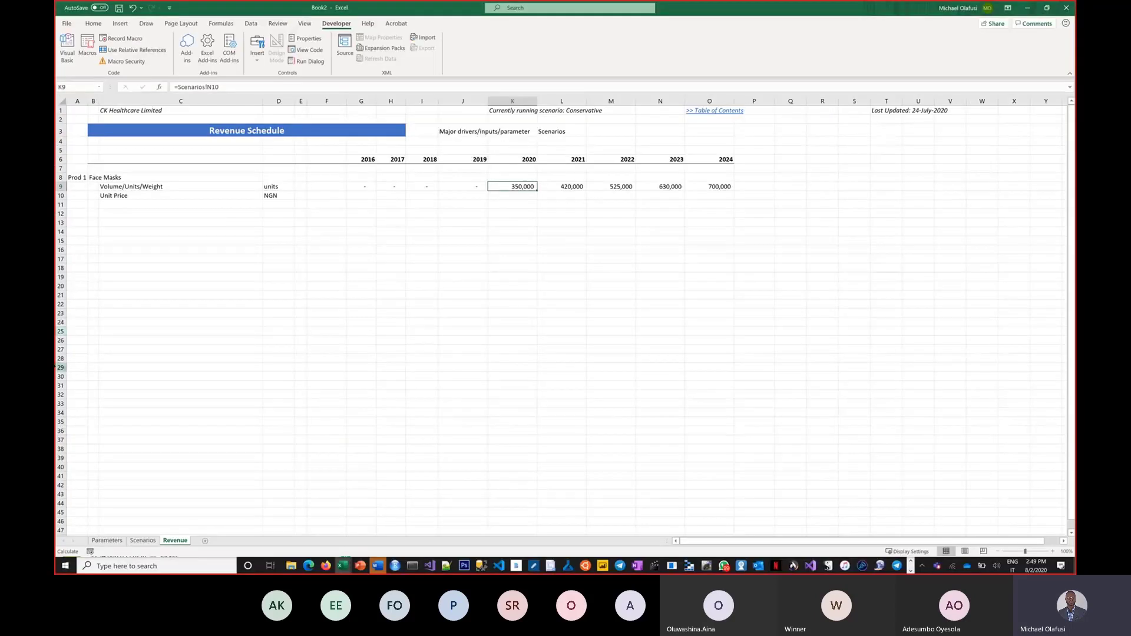
{"action": "key", "text": "alt+Tab"}
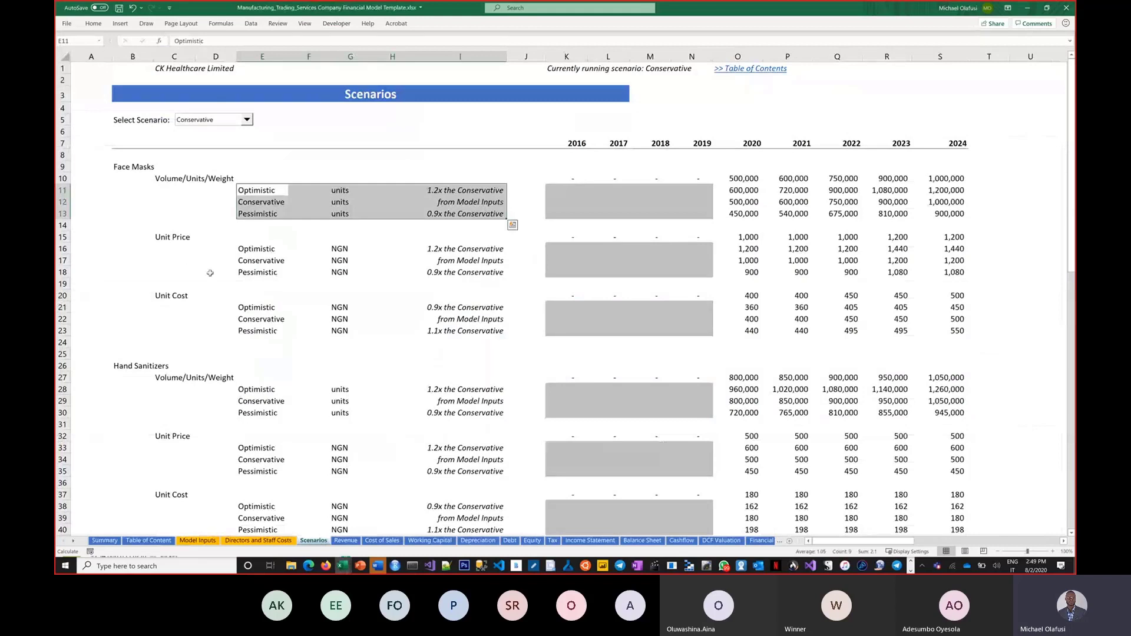
Step: Set the template model's Select Scenario dropdown to Optimistic
{"action": "left_click", "coordinate": [210, 273]}
{"action": "left_click", "coordinate": [246, 120]}
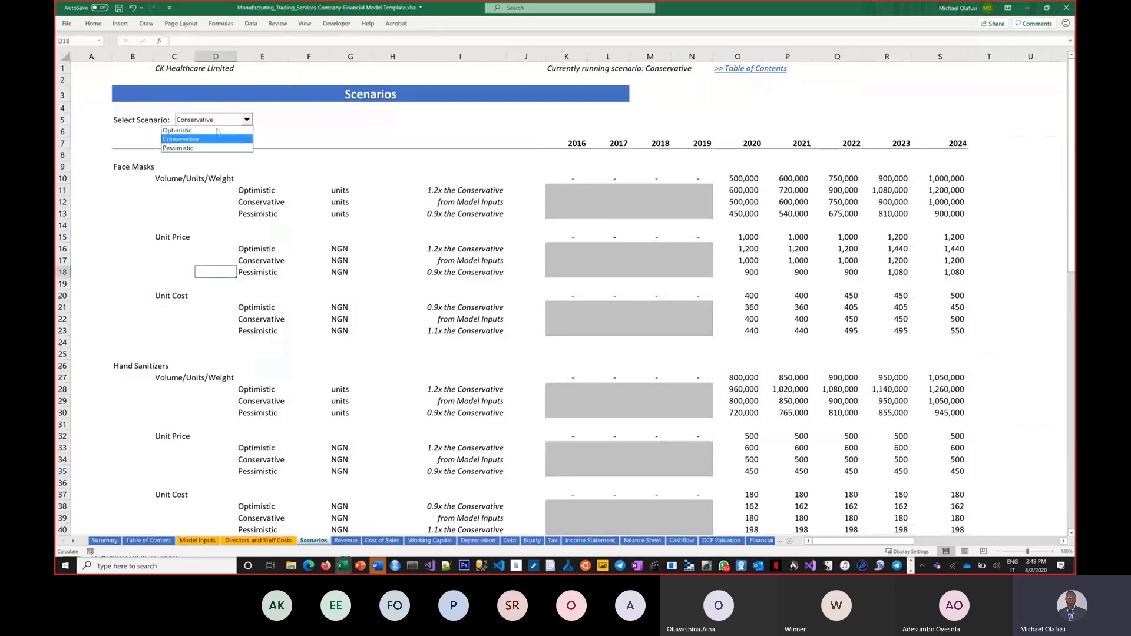
{"action": "left_click", "coordinate": [217, 131]}
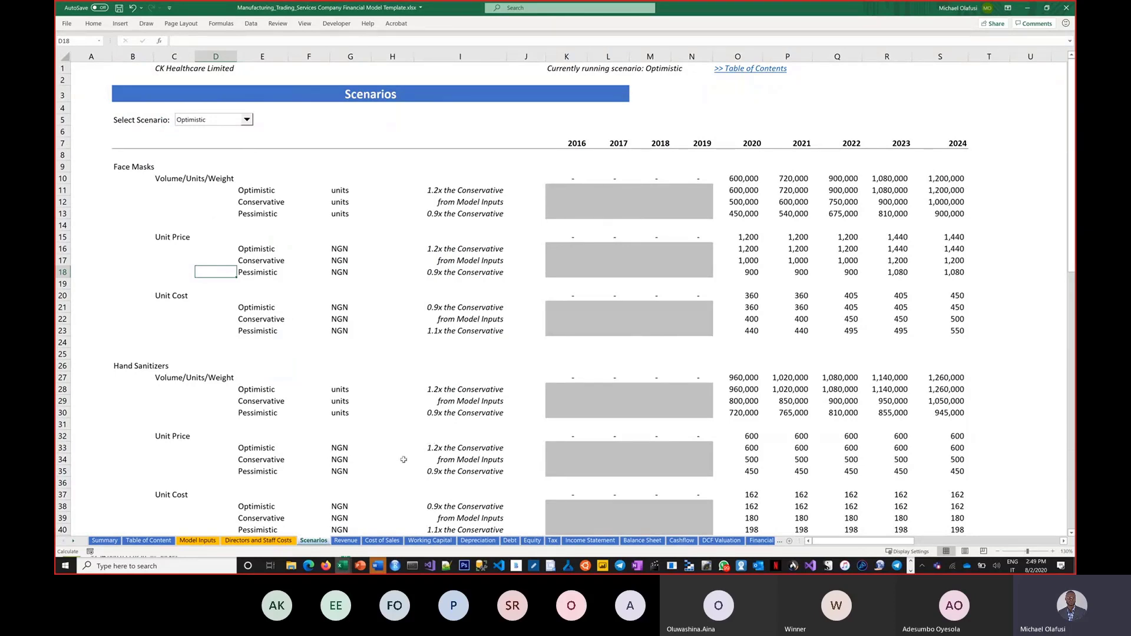
Step: Review the template's Revenue, Cost of Sales and Income Statement sheets, then return to Book2
{"action": "left_click", "coordinate": [346, 540]}
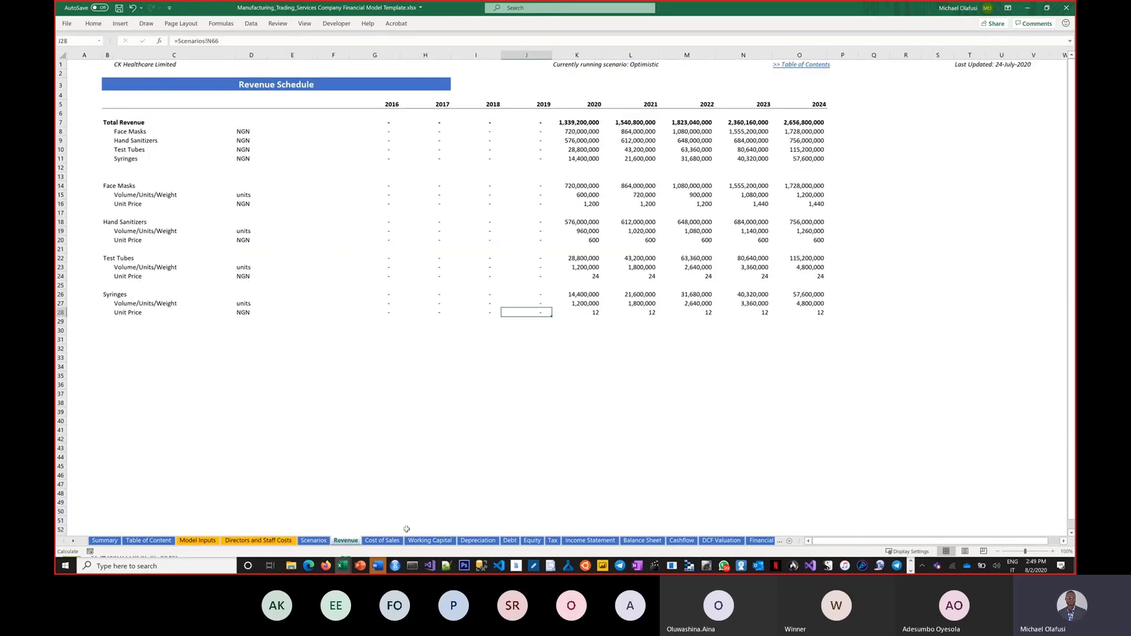
{"action": "left_click", "coordinate": [383, 540]}
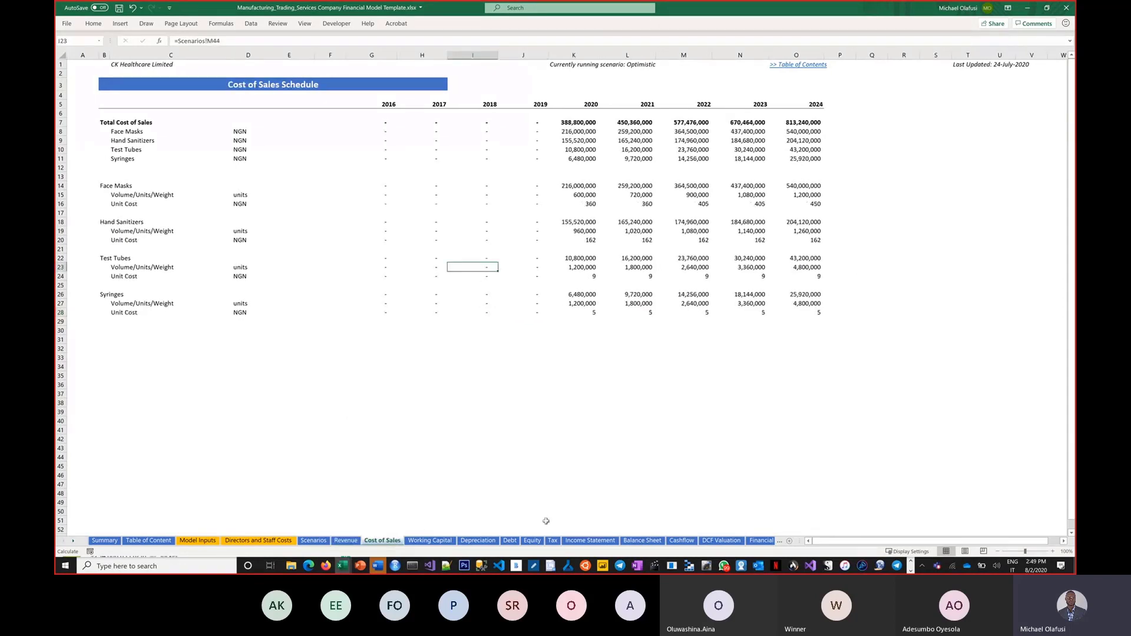
{"action": "left_click", "coordinate": [590, 540]}
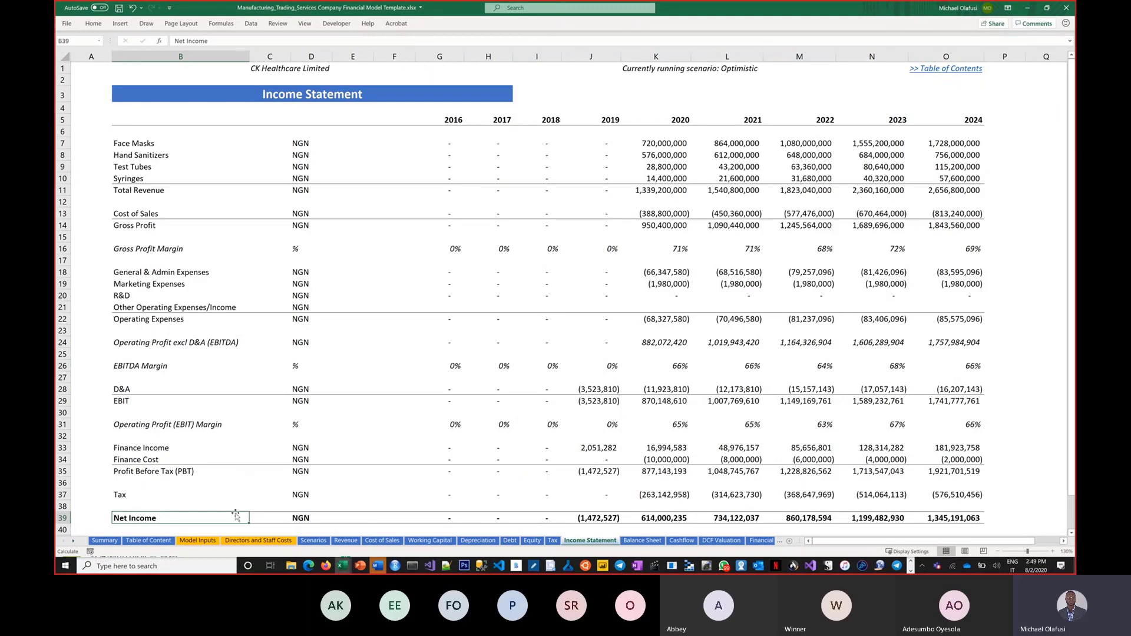
{"action": "left_click", "coordinate": [313, 541]}
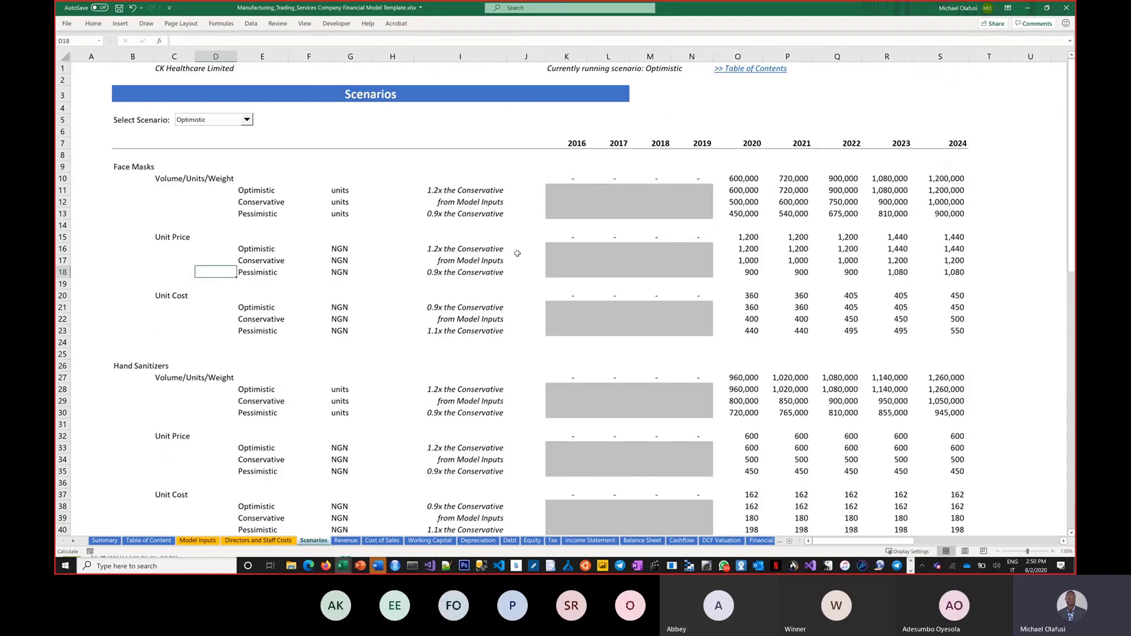
{"action": "key", "text": "alt+Tab"}
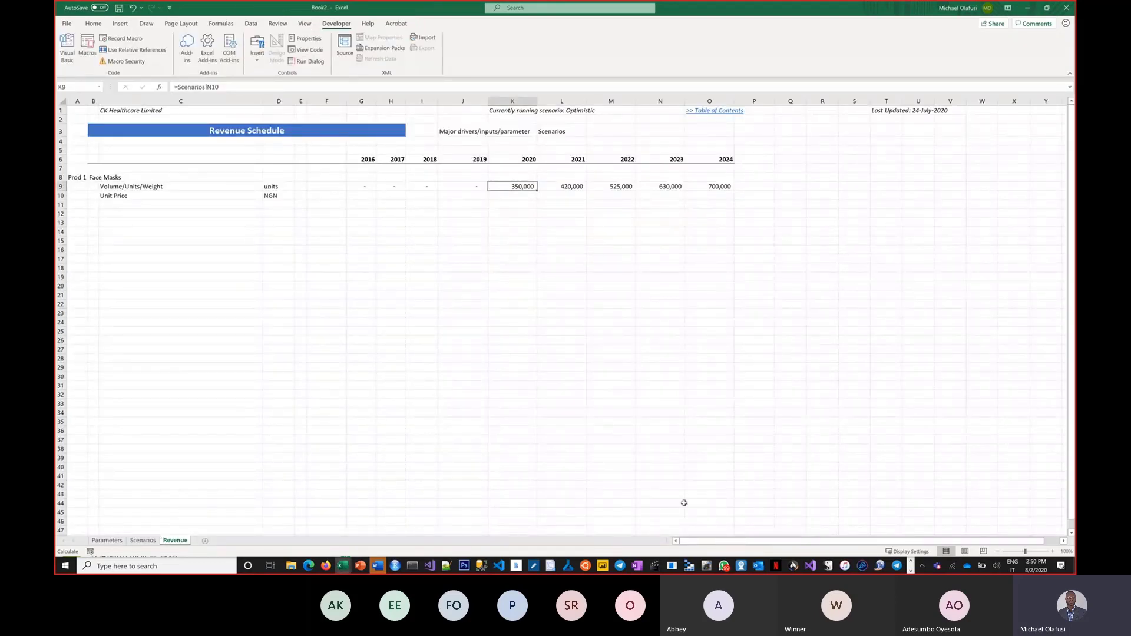
Step: Zoom to 130% and move Face Masks into A8, replacing Prod 1
{"action": "left_click", "coordinate": [1053, 551]}
{"action": "left_click", "coordinate": [1052, 550]}
{"action": "left_click", "coordinate": [1052, 550]}
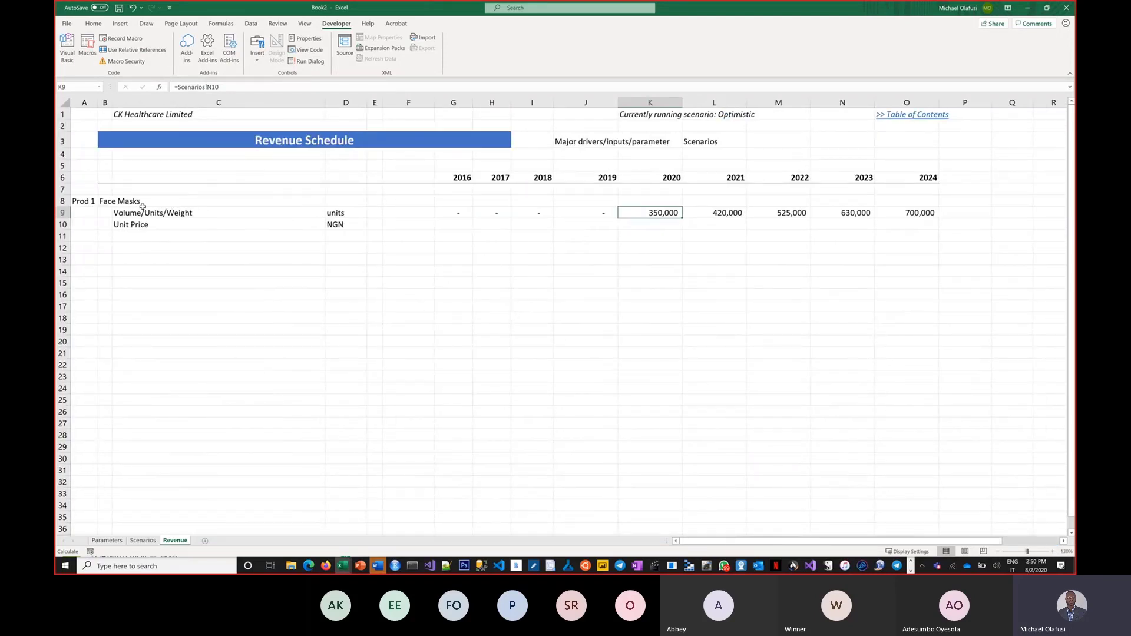
{"action": "left_click", "coordinate": [117, 203]}
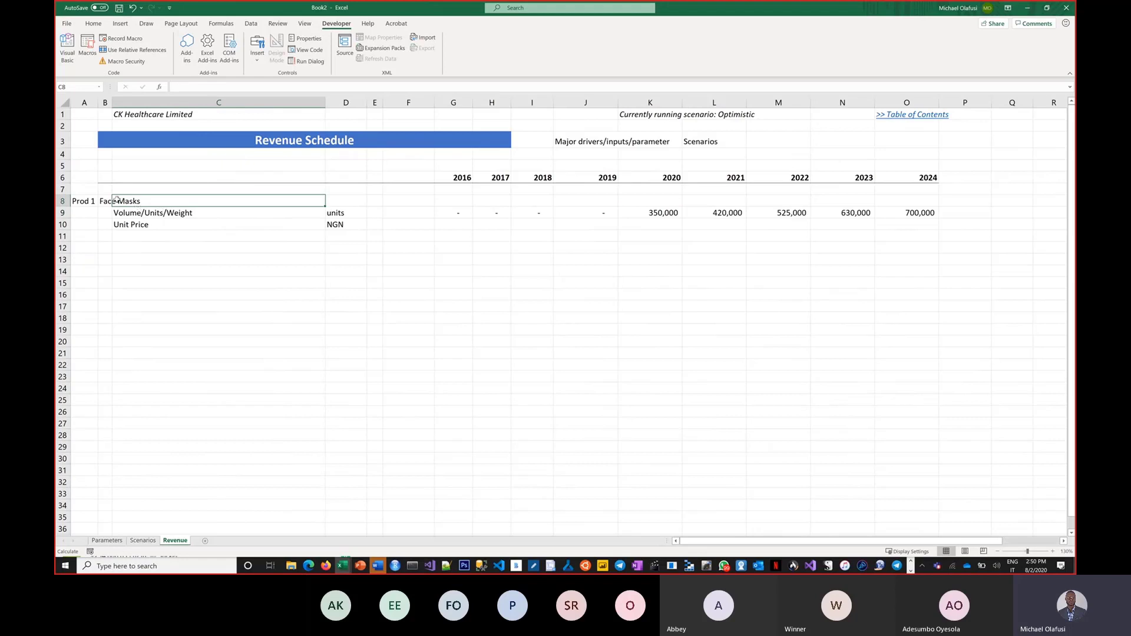
{"action": "left_click", "coordinate": [103, 202]}
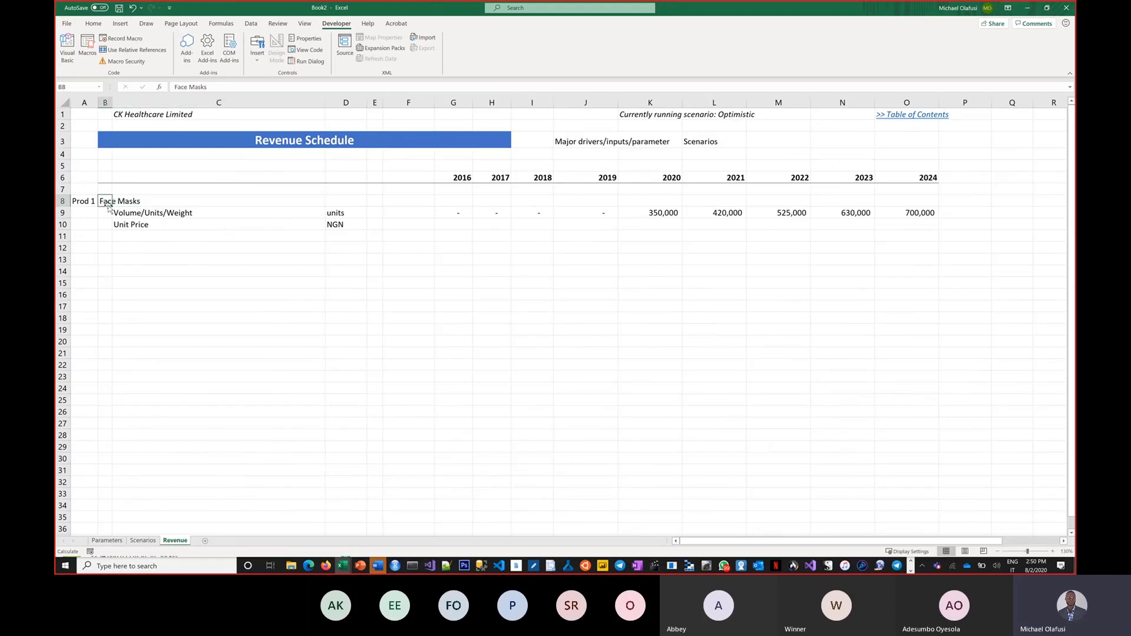
{"action": "mouse_move", "coordinate": [104, 202]}
{"action": "left_mouse_down"}
{"action": "mouse_move", "coordinate": [97, 215]}
{"action": "mouse_move", "coordinate": [92, 207]}
{"action": "left_mouse_up"}
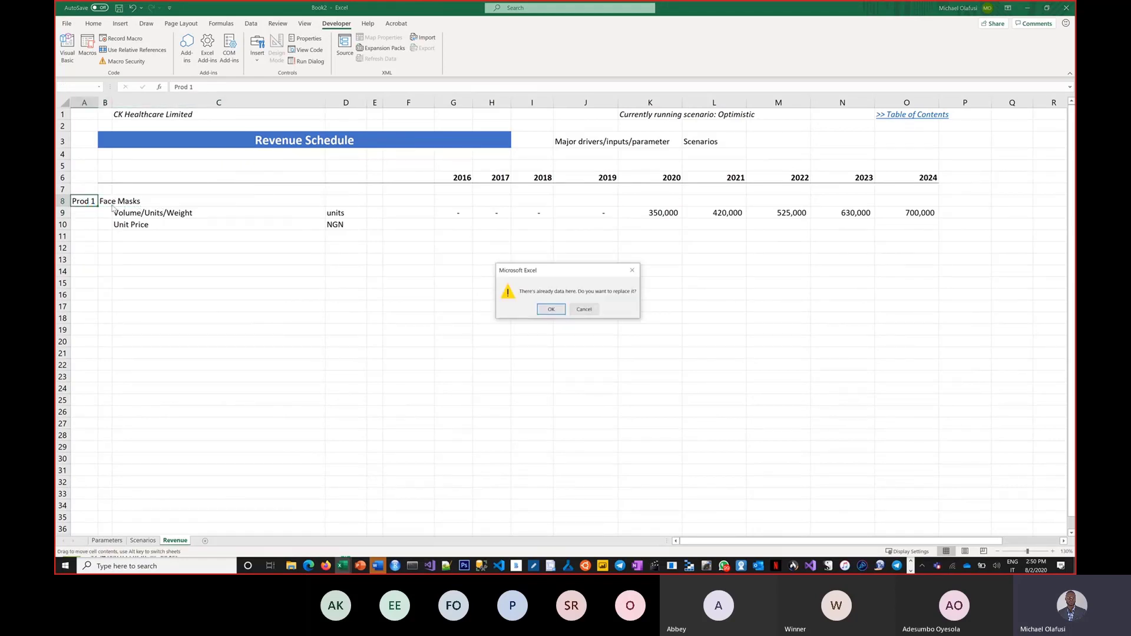
{"action": "left_click", "coordinate": [540, 308]}
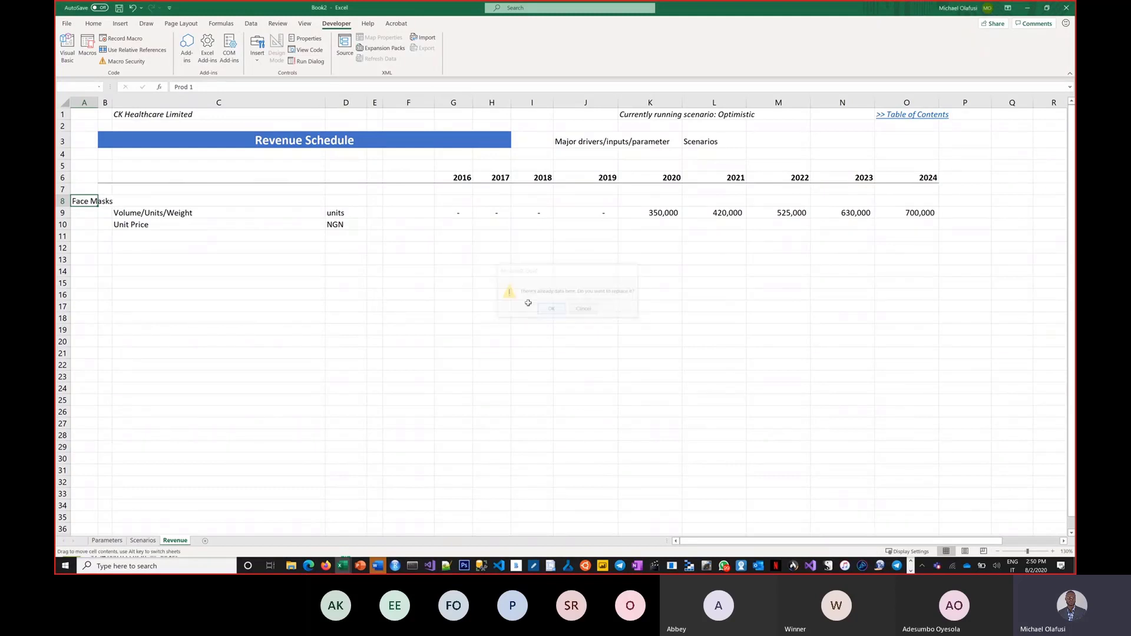
{"action": "left_click", "coordinate": [170, 202]}
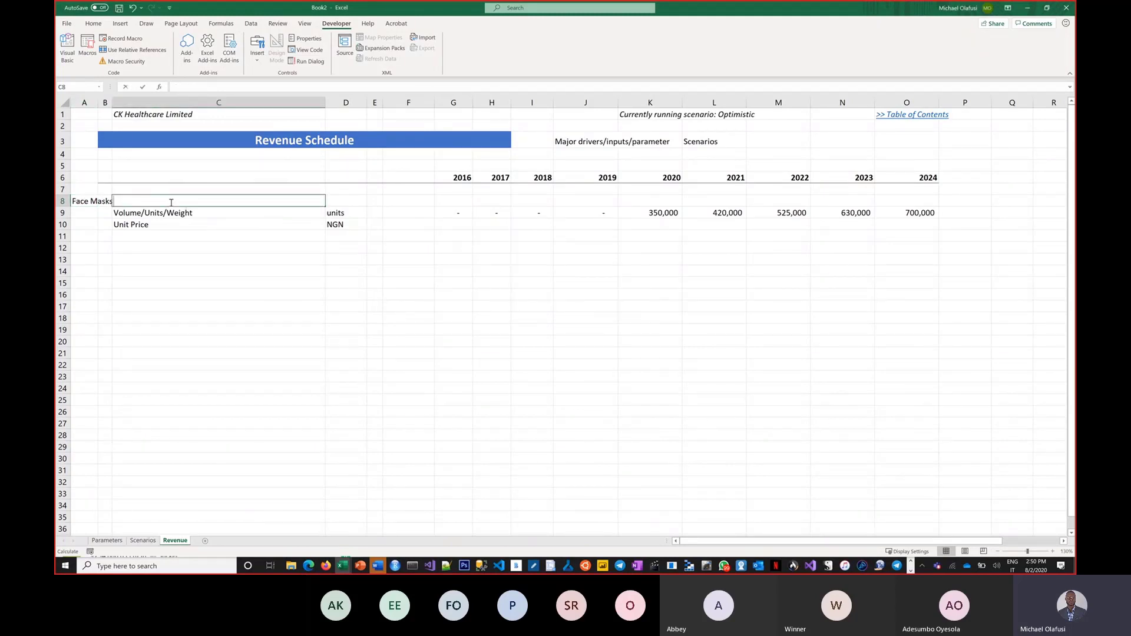
Step: Add a bold 'Revenue' heading in C8, then switch to the Scenarios sheet
{"action": "type", "text": "Reveunue"}
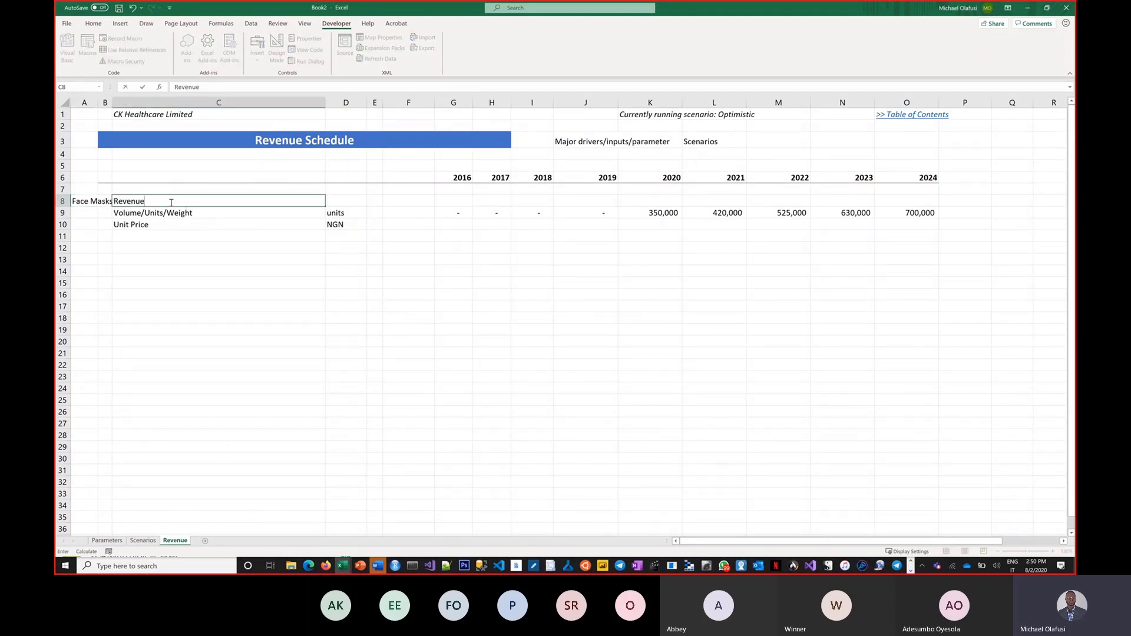
{"action": "key", "text": "ctrl+Return"}
{"action": "key", "text": "ctrl+b"}
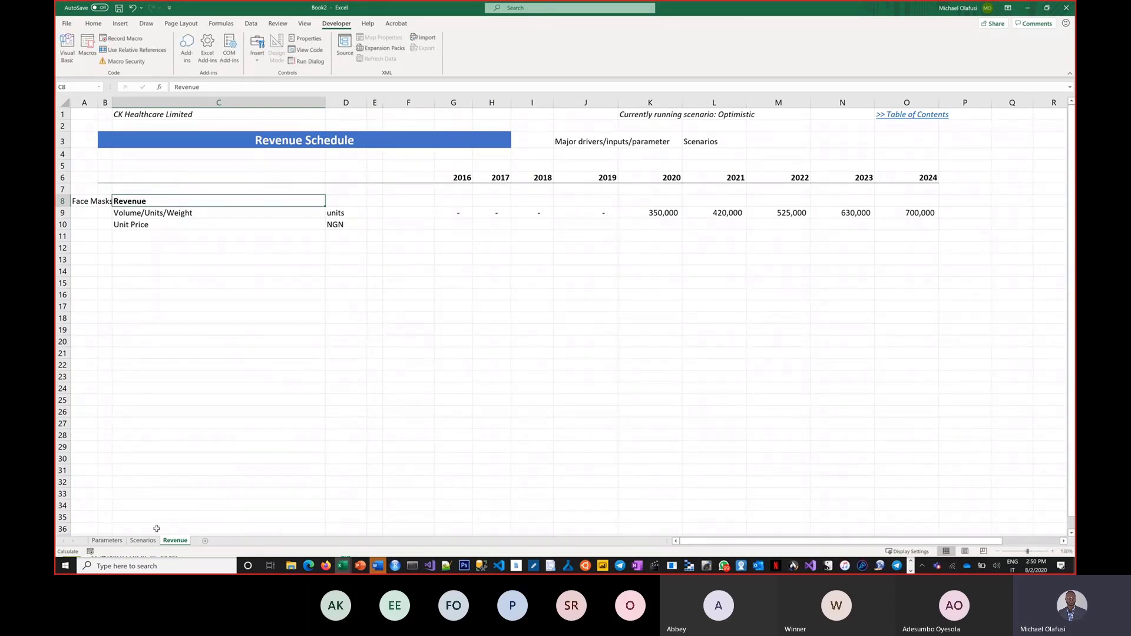
{"action": "left_click", "coordinate": [143, 540], "text": "ctrl"}
{"action": "key", "text": "ctrl+Page_Up"}
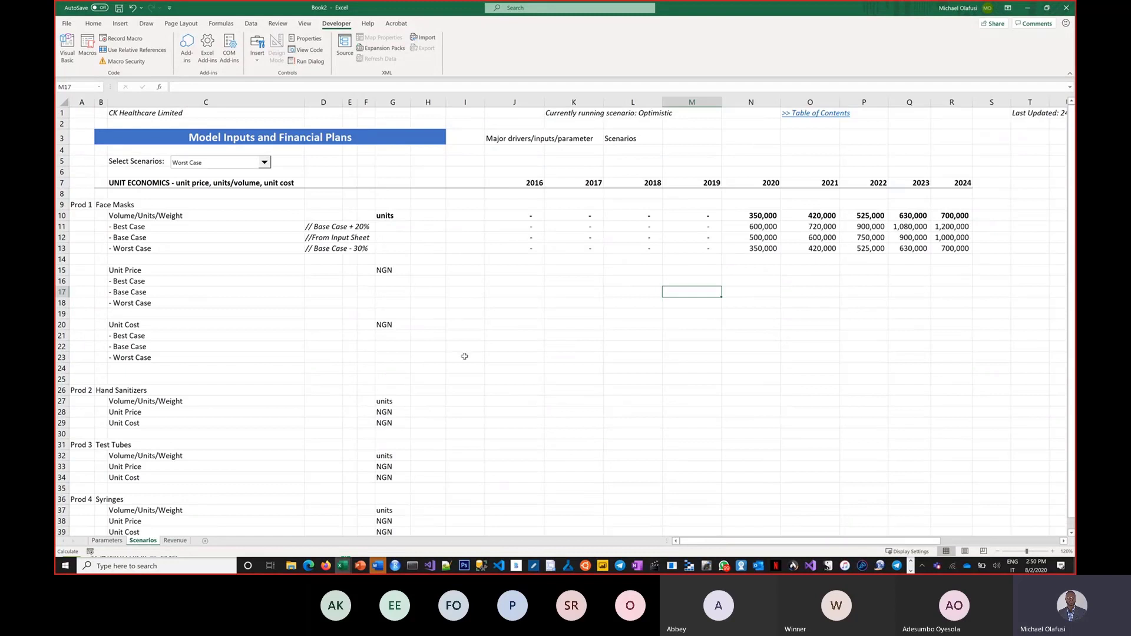
Step: Copy the scenario notes from D11:D13 into D16:D18 beside the Unit Price cases
{"action": "left_click_drag", "start_coordinate": [322, 229], "coordinate": [323, 248]}
{"action": "key", "text": "ctrl+c"}
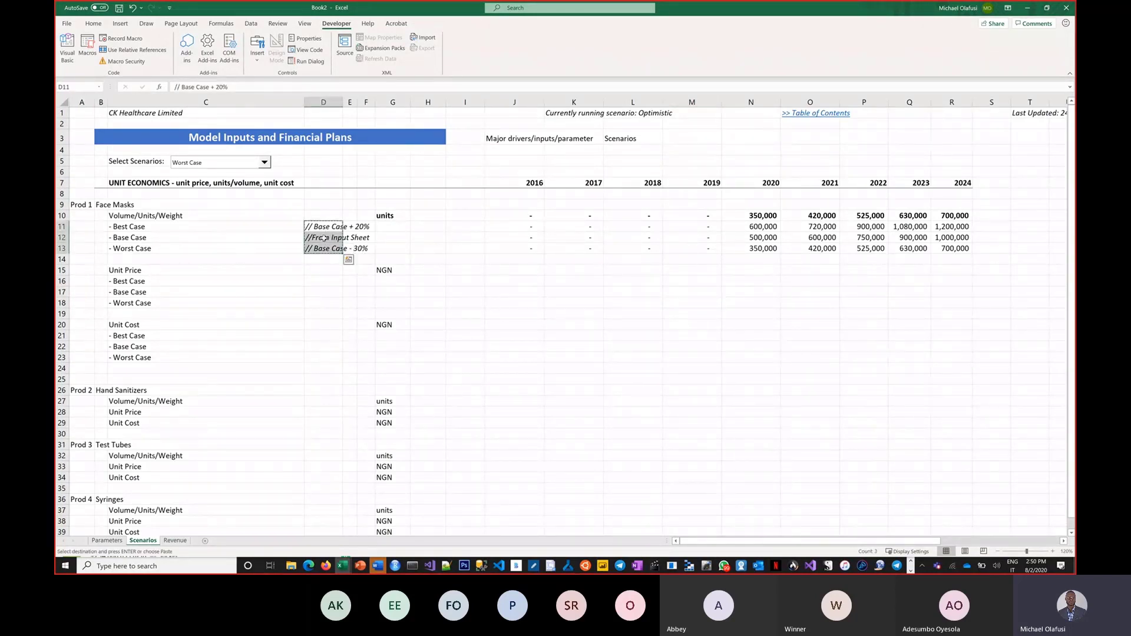
{"action": "left_click", "coordinate": [324, 281]}
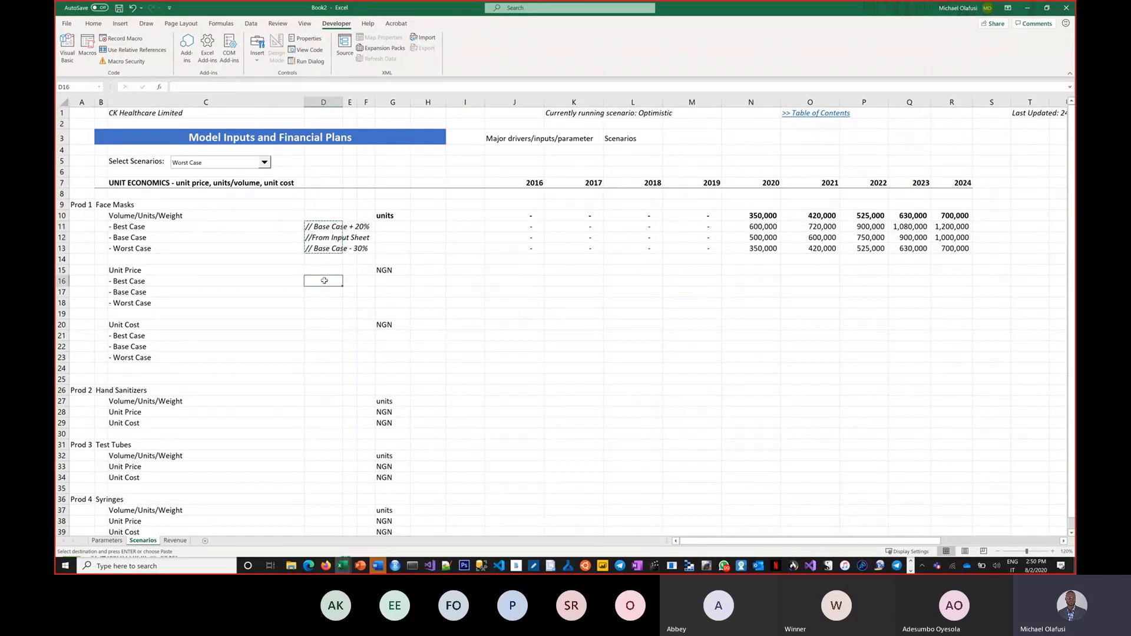
{"action": "key", "text": "Escape"}
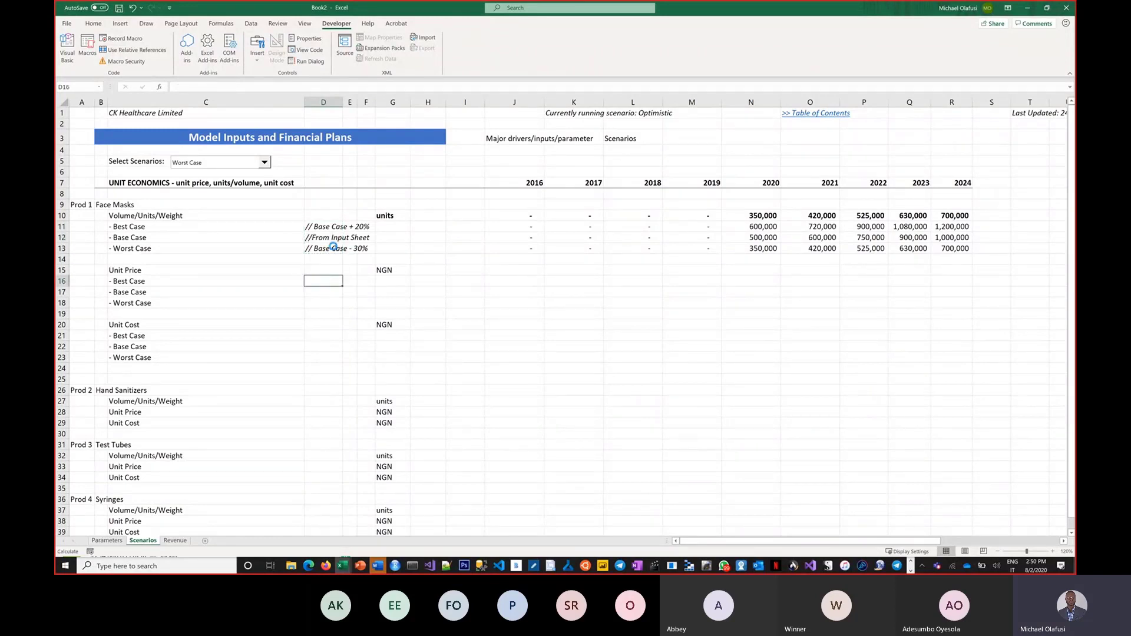
{"action": "key", "text": "ctrl+z"}
{"action": "key", "text": "ctrl+v"}
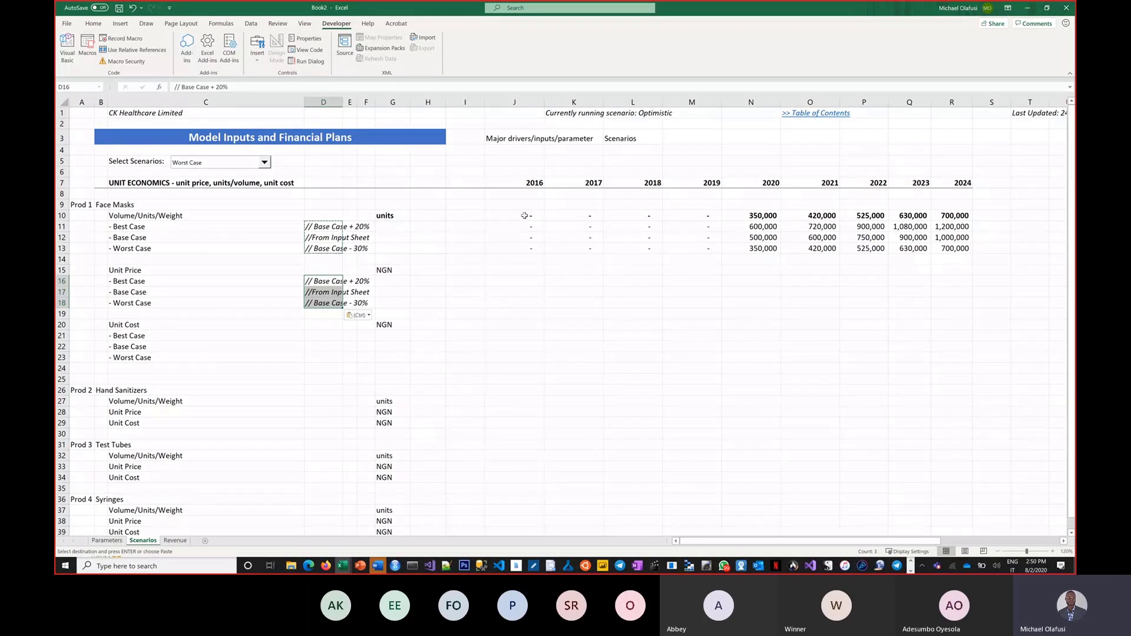
Step: Begin the Base Case unit price formula in J17
{"action": "left_click_drag", "start_coordinate": [524, 216], "coordinate": [949, 251]}
{"action": "key", "text": "ctrl+c"}
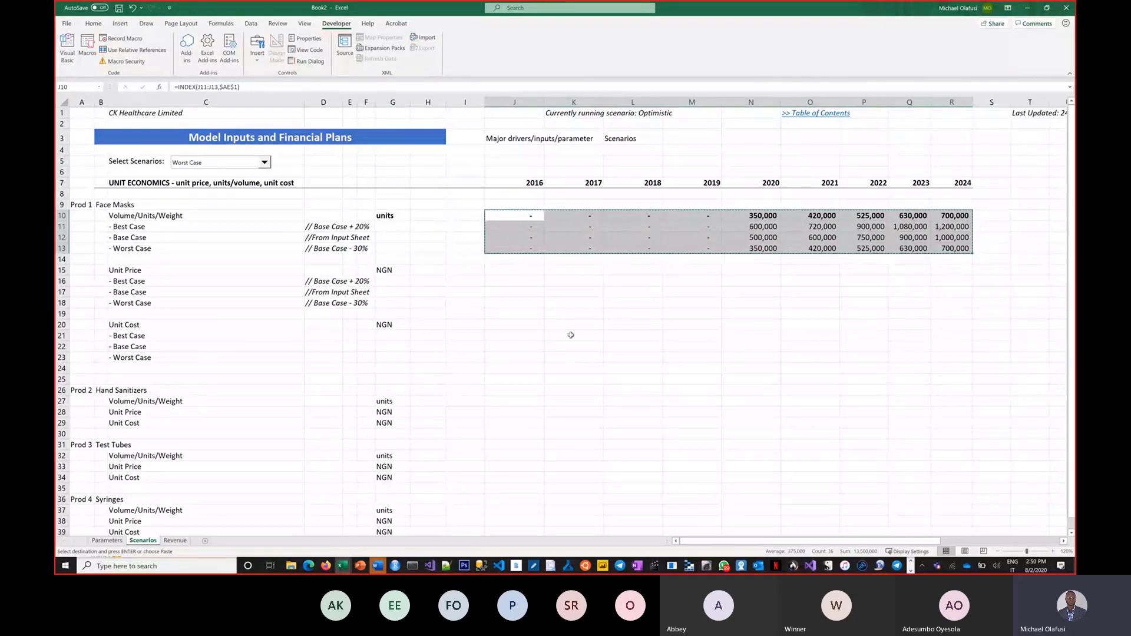
{"action": "key", "text": "Escape"}
{"action": "left_click", "coordinate": [514, 291]}
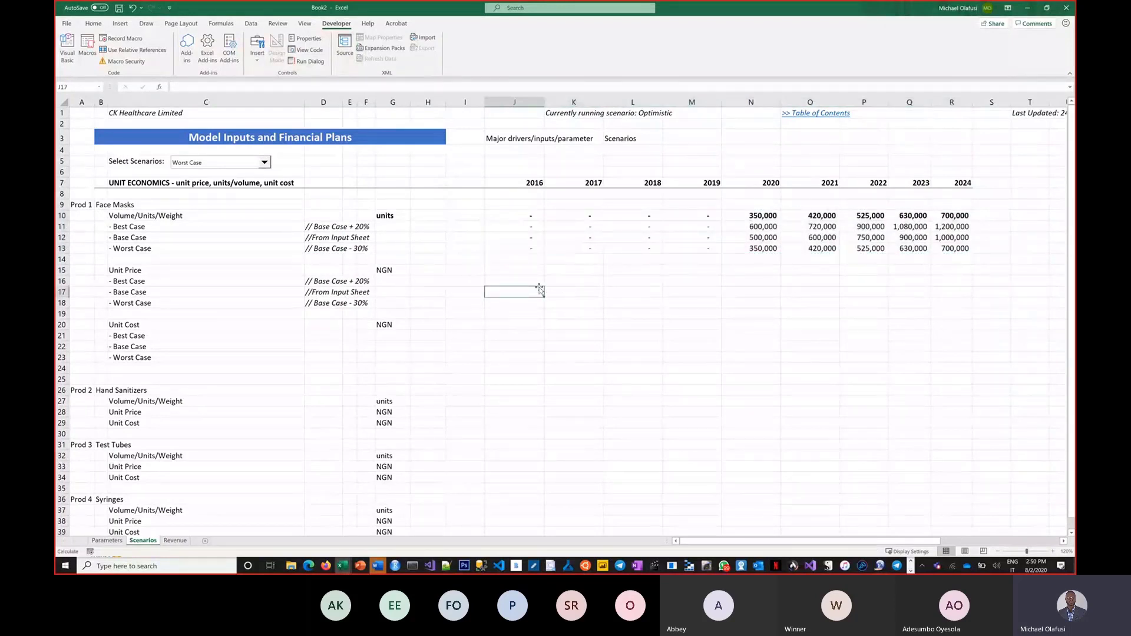
{"action": "type", "text": "="}
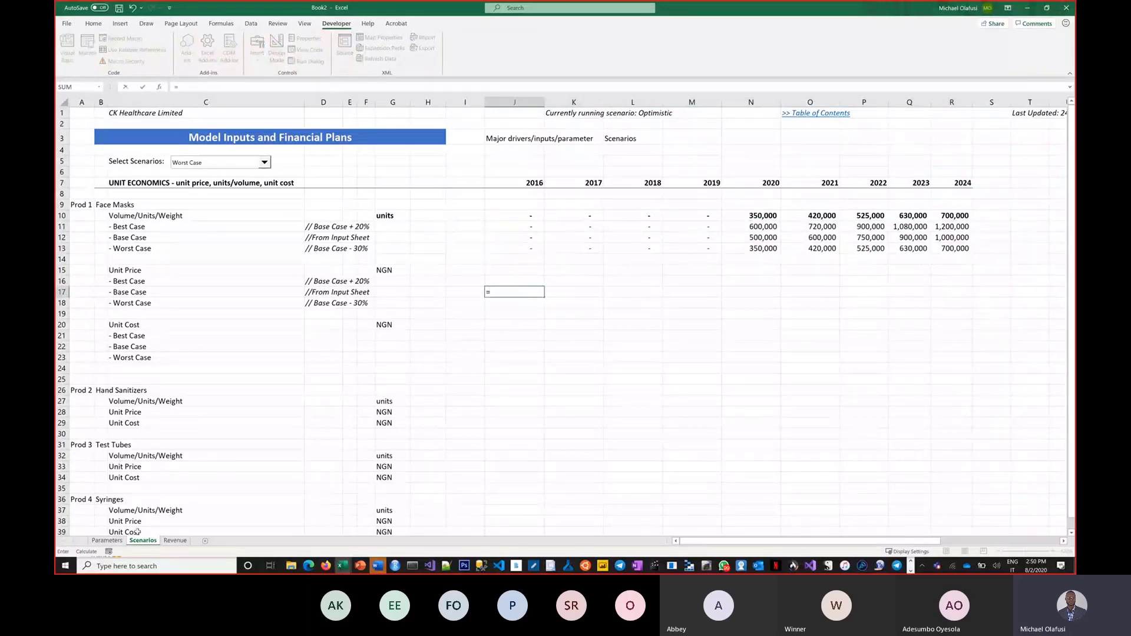
Step: Link J17's Base Case unit price to the Parameters sheet and fill it through 2024
{"action": "left_click", "coordinate": [106, 540]}
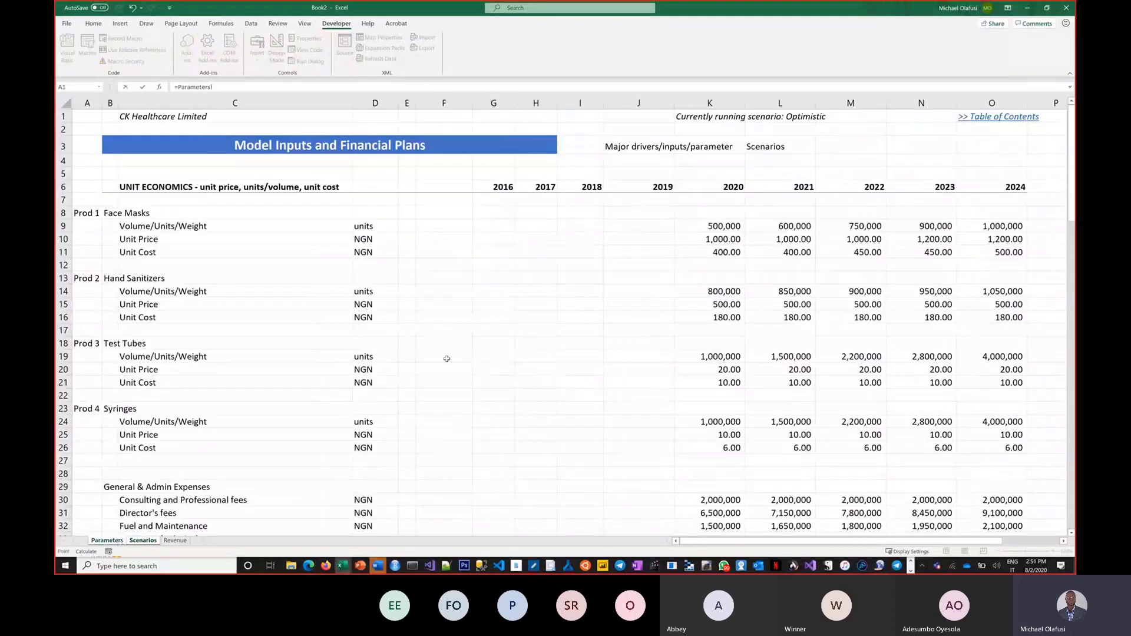
{"action": "left_click", "coordinate": [504, 238]}
{"action": "key", "text": "Return"}
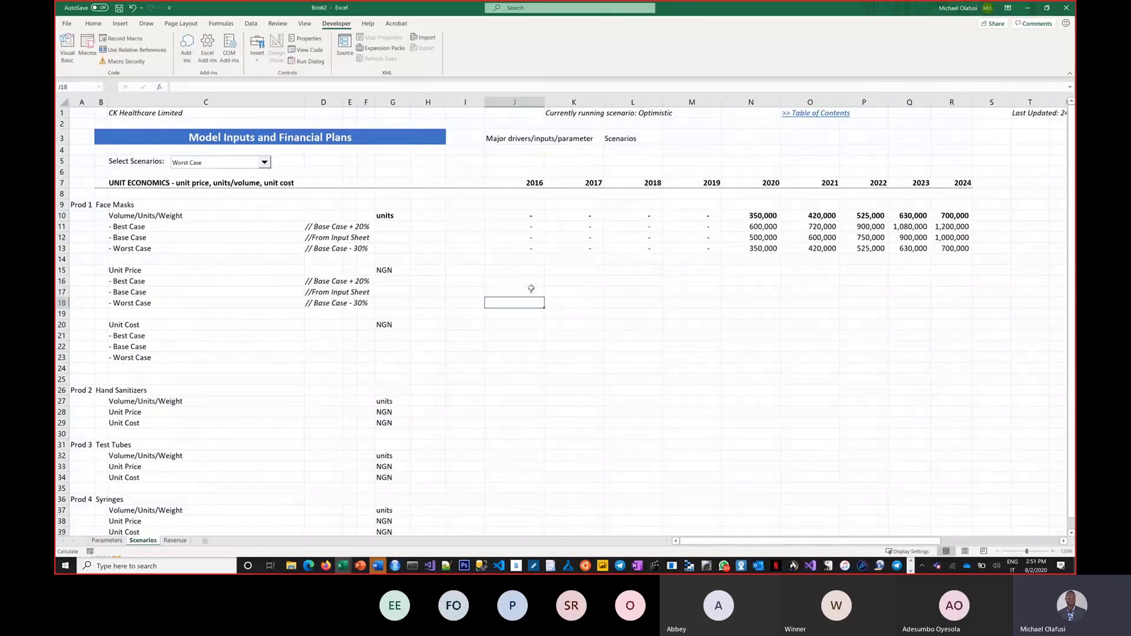
{"action": "left_click", "coordinate": [533, 290]}
{"action": "left_click_drag", "start_coordinate": [543, 297], "coordinate": [963, 308]}
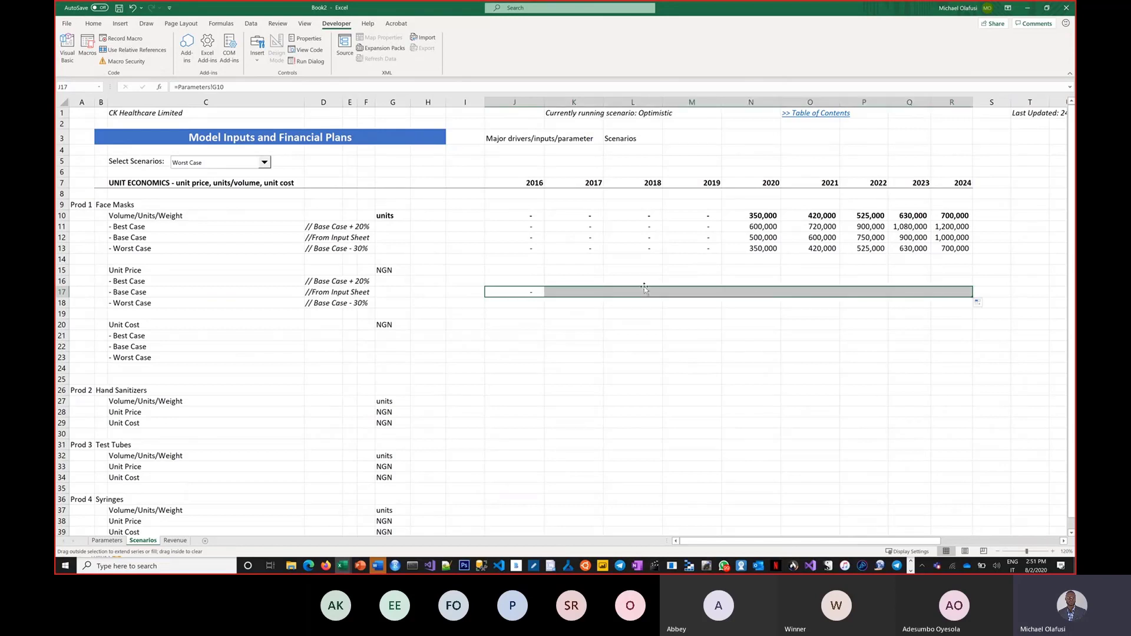
Step: Build the Best Case unit price formula in J16 from the Base Case price and fill it across
{"action": "left_click", "coordinate": [526, 283]}
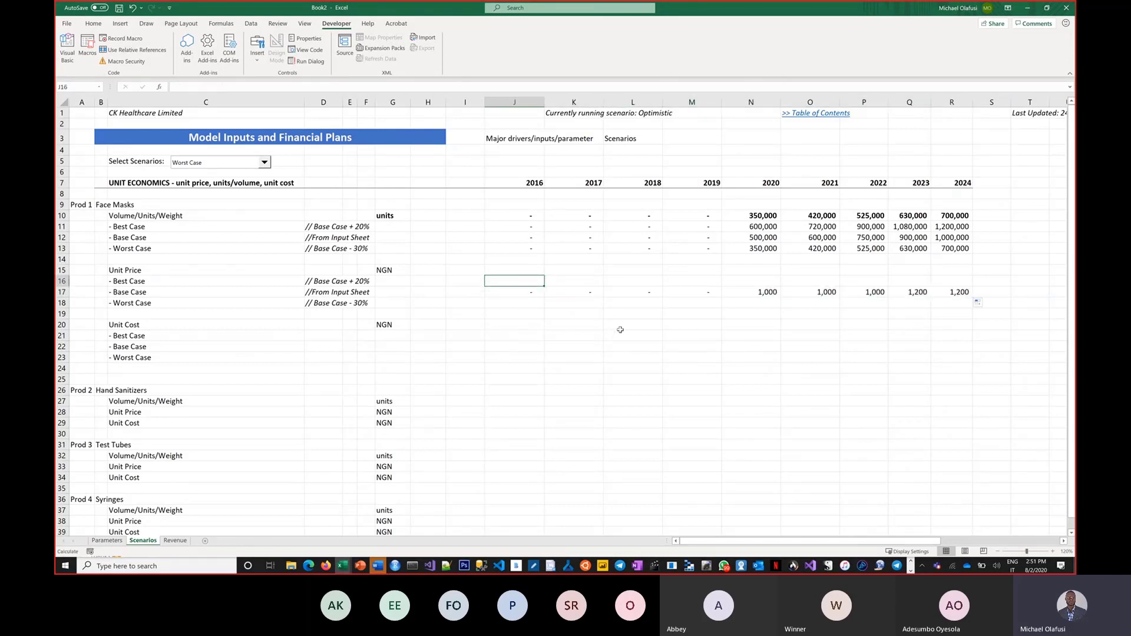
{"action": "type", "text": "="}
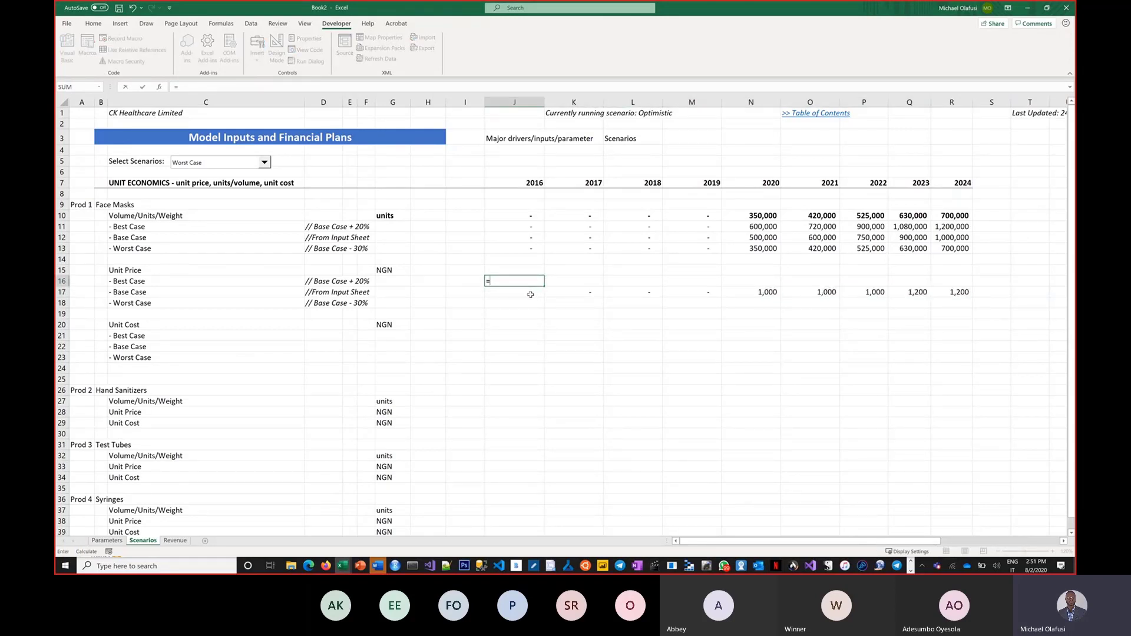
{"action": "left_click", "coordinate": [530, 294]}
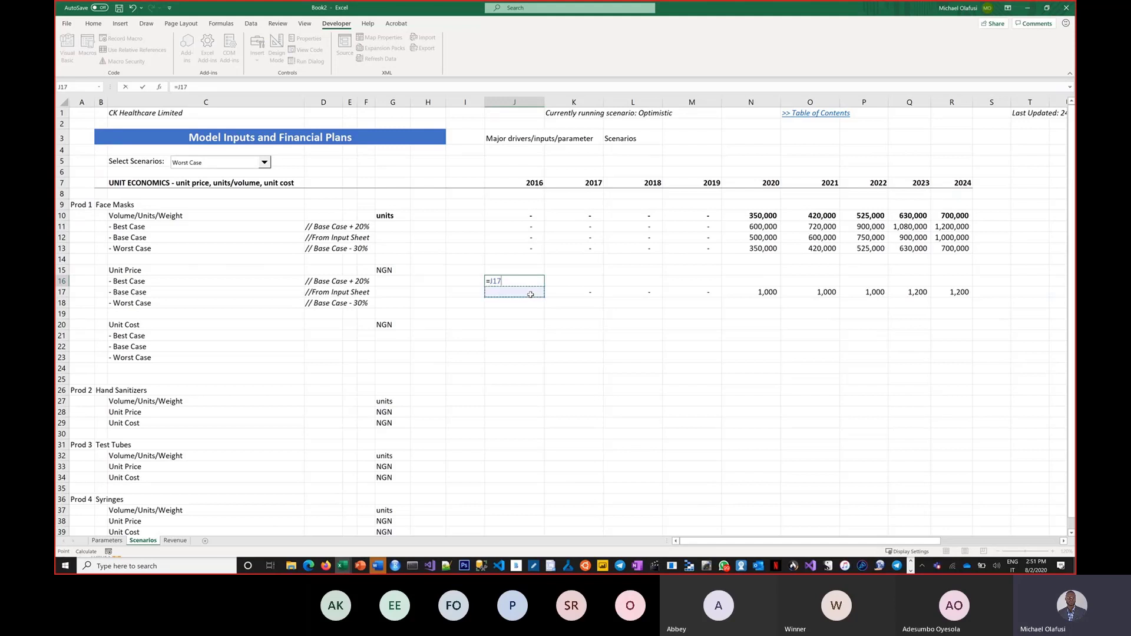
{"action": "type", "text": "*"}
{"action": "left_click", "coordinate": [528, 292]}
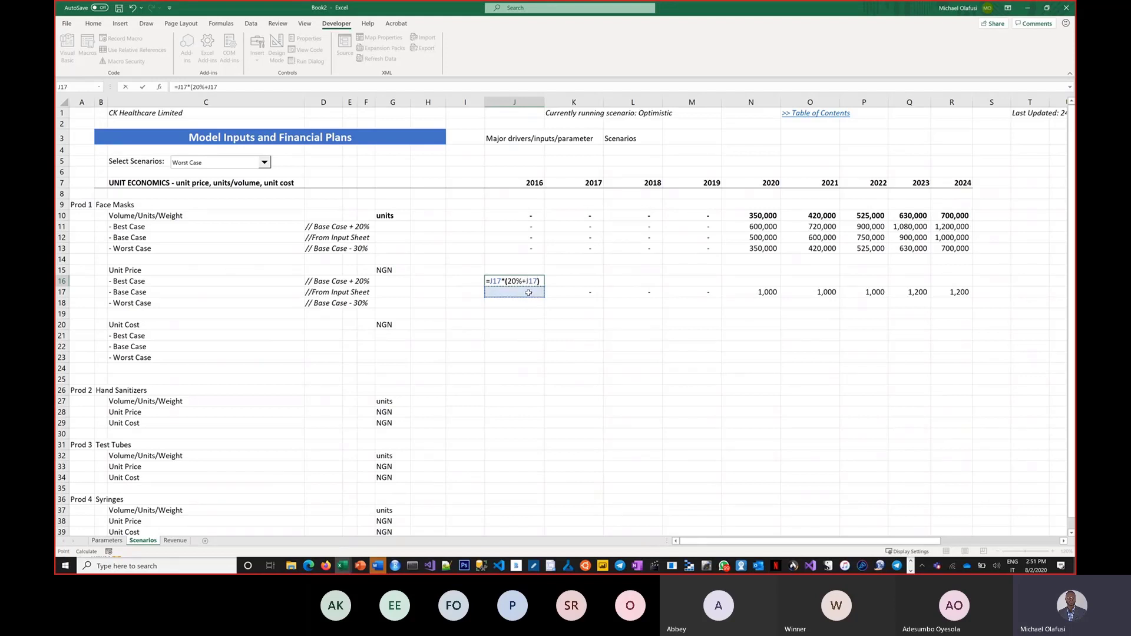
{"action": "type", "text": ")"}
{"action": "key", "text": "Return"}
{"action": "key", "text": "Up"}
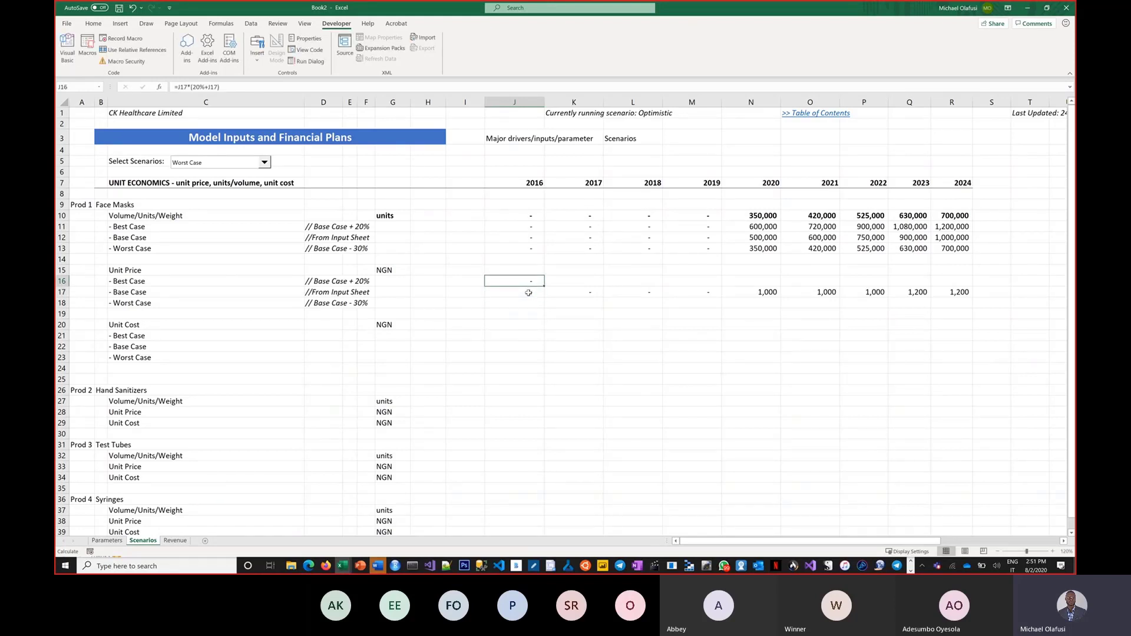
{"action": "key", "text": "shift+Right"}
{"action": "key", "text": "shift+Right"}
{"action": "key", "text": "shift+Right"}
{"action": "key", "text": "shift+Right"}
{"action": "key", "text": "shift+Right"}
{"action": "key", "text": "shift+Right"}
{"action": "key", "text": "shift+Right"}
{"action": "key", "text": "shift+Right"}
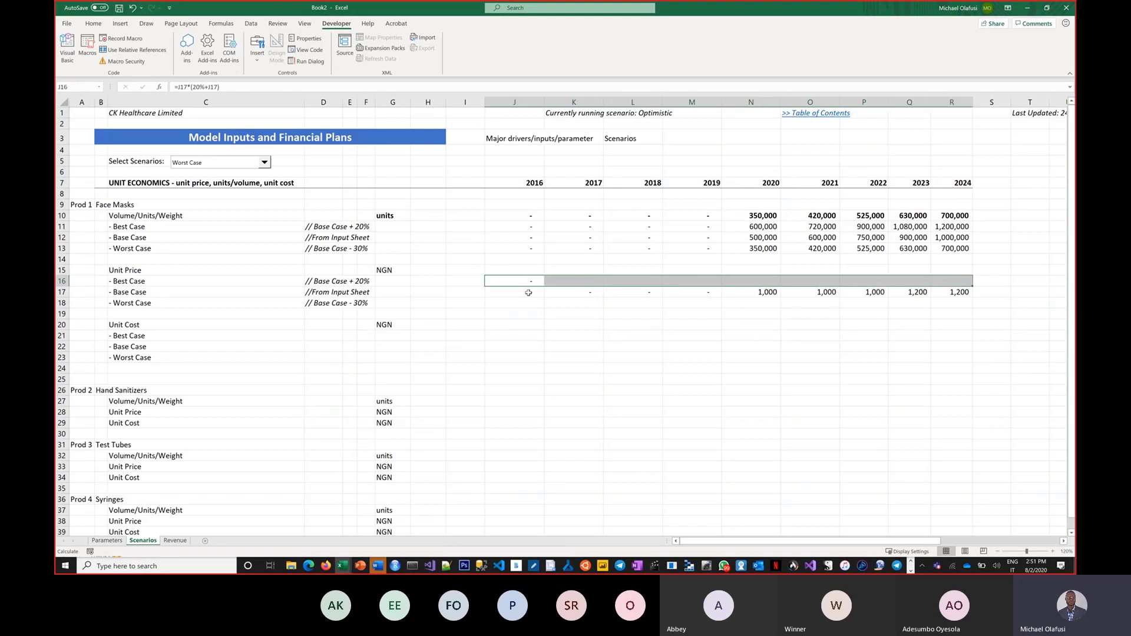
{"action": "key", "text": "ctrl+r"}
Step: Change the Worst Case note in D18 to '// Base Case - 10%'
{"action": "left_click", "coordinate": [524, 301]}
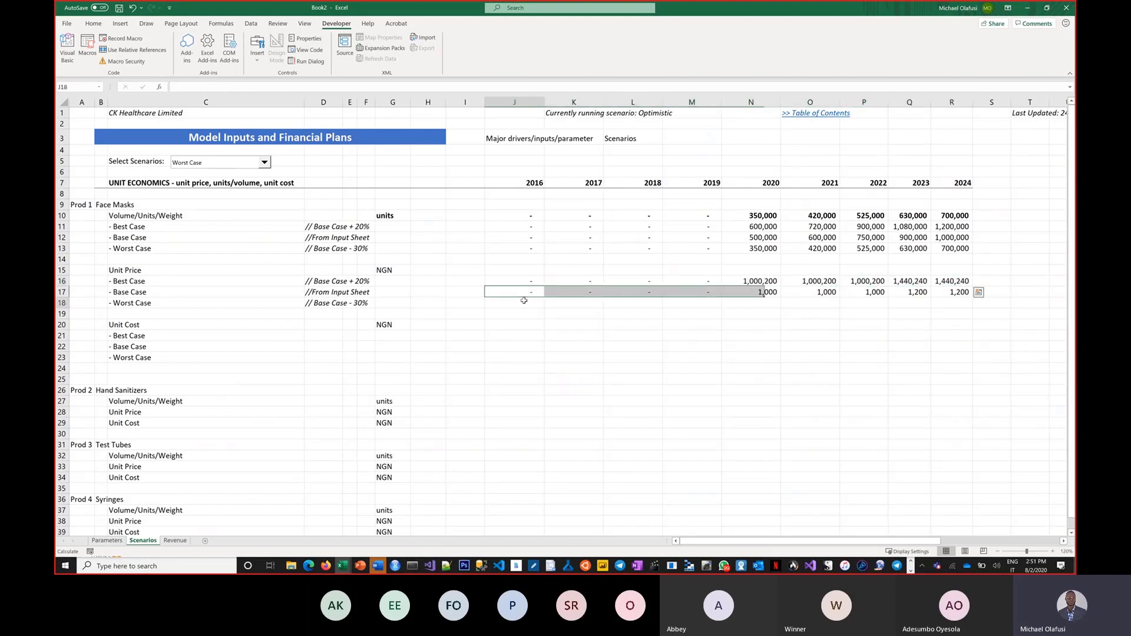
{"action": "type", "text": "="}
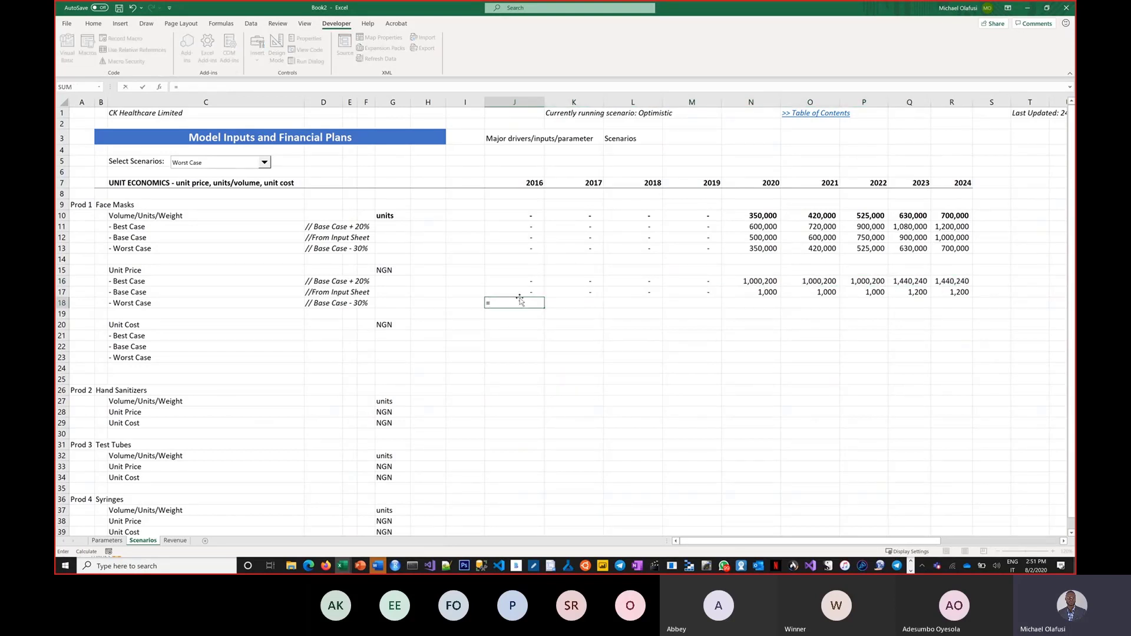
{"action": "left_click", "coordinate": [515, 293]}
{"action": "type", "text": "*"}
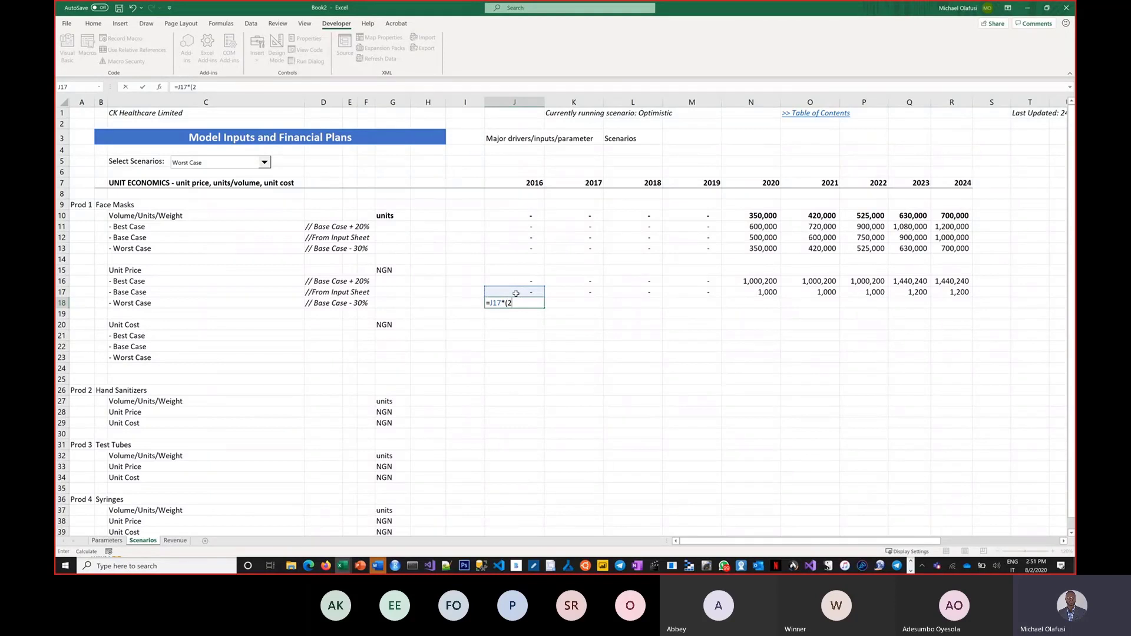
{"action": "left_click", "coordinate": [514, 293]}
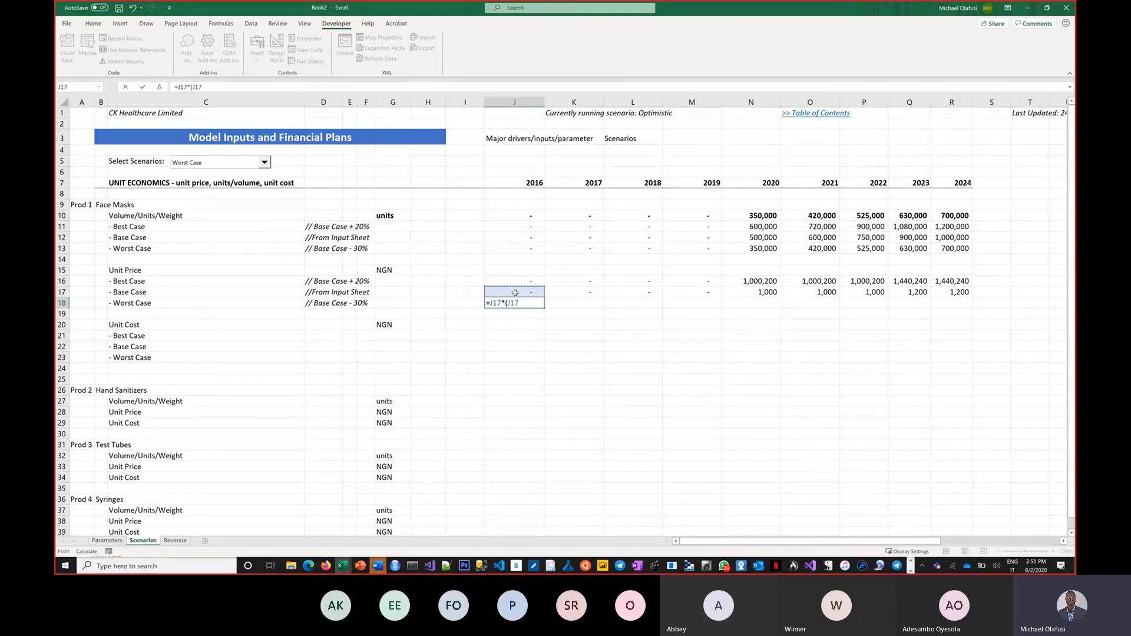
{"action": "type", "text": "-30"}
{"action": "key", "text": "Escape"}
{"action": "left_click", "coordinate": [329, 302]}
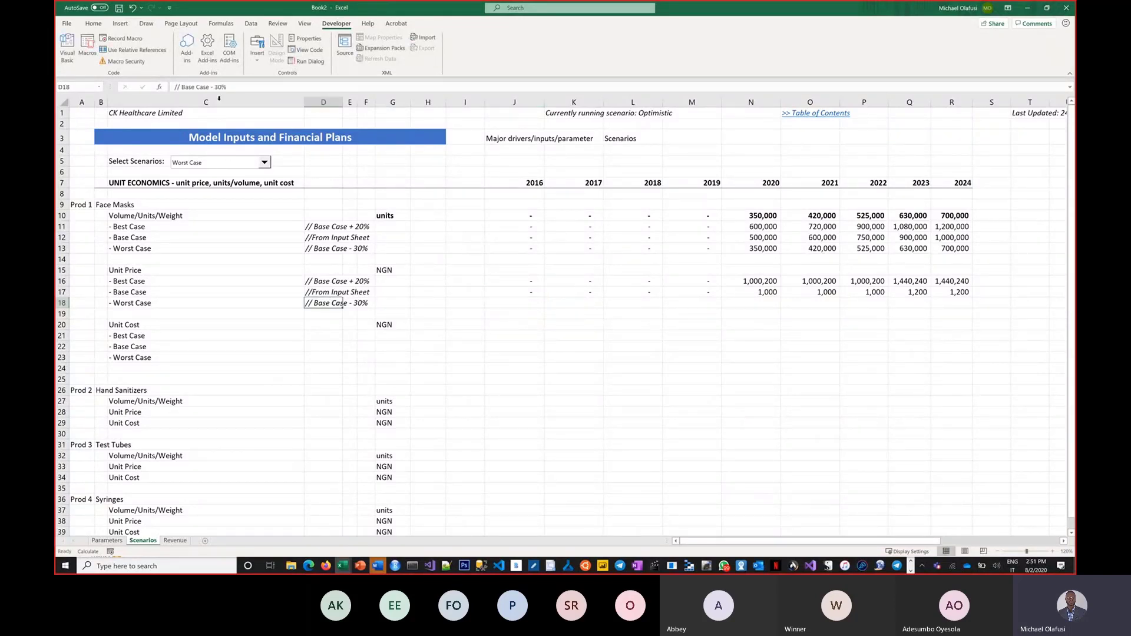
{"action": "left_click", "coordinate": [221, 88]}
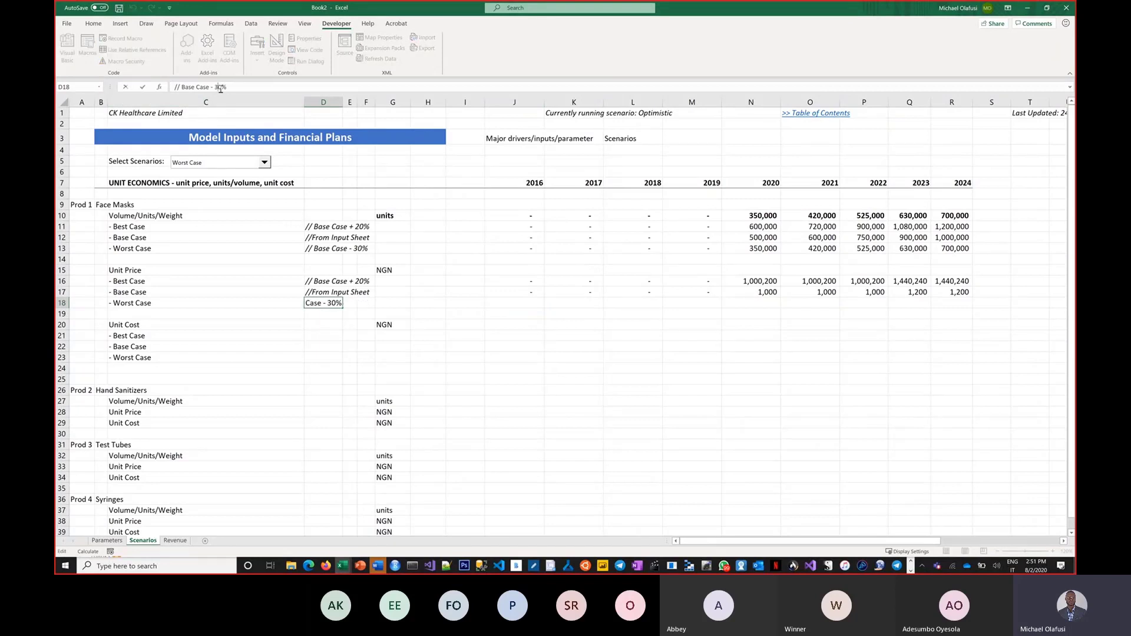
{"action": "key", "text": "BackSpace"}
{"action": "type", "text": "1"}
{"action": "key", "text": "Return"}
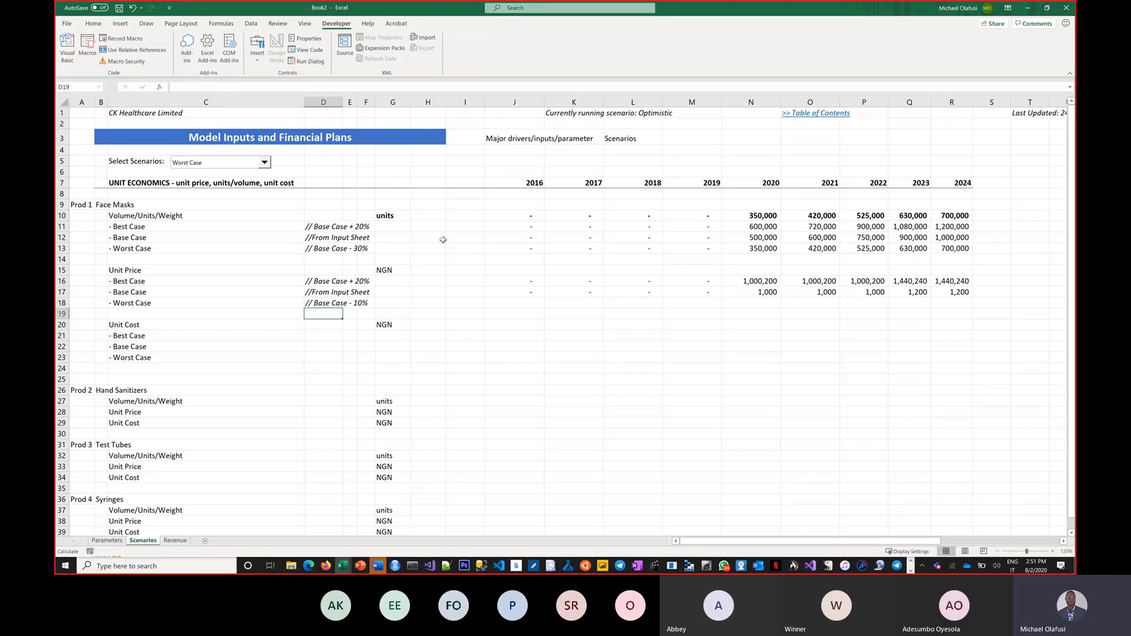
Step: Enter the Worst Case price =J17-(J17*10%) in J18 and fill it through R18
{"action": "left_click", "coordinate": [537, 304]}
{"action": "type", "text": "="}
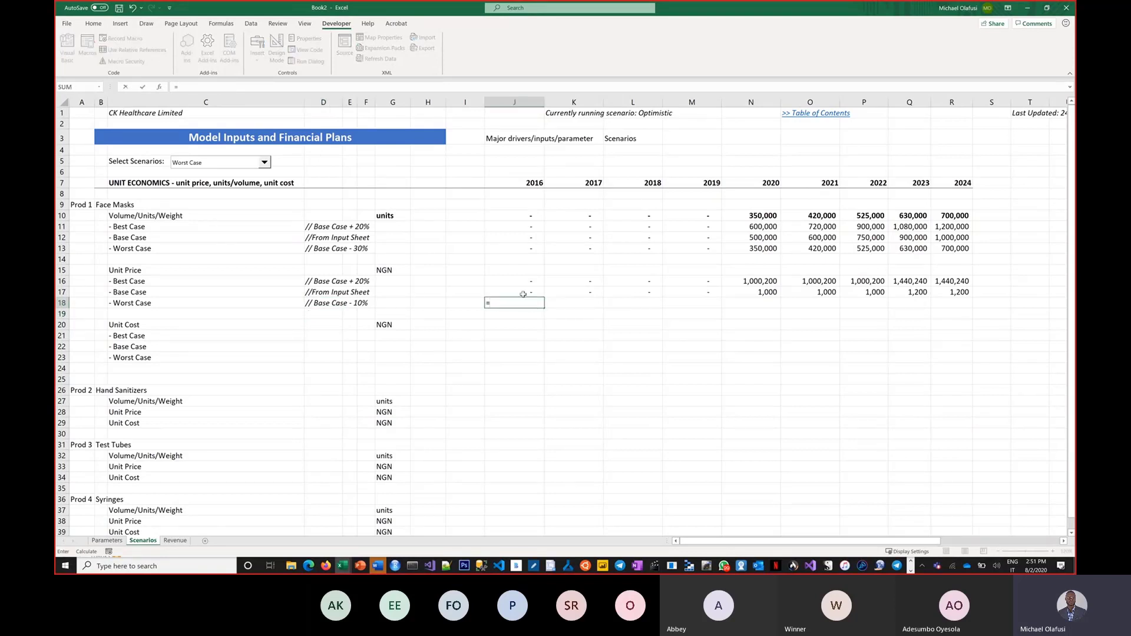
{"action": "left_click", "coordinate": [523, 293]}
{"action": "type", "text": "*"}
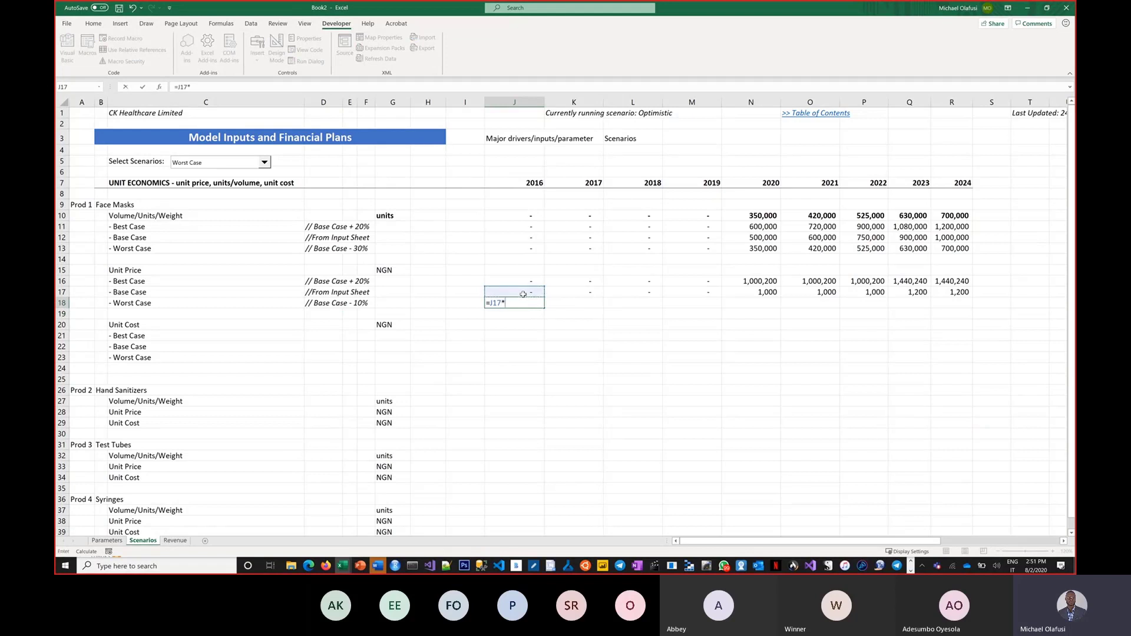
{"action": "type", "text": "("}
{"action": "left_click", "coordinate": [522, 293]}
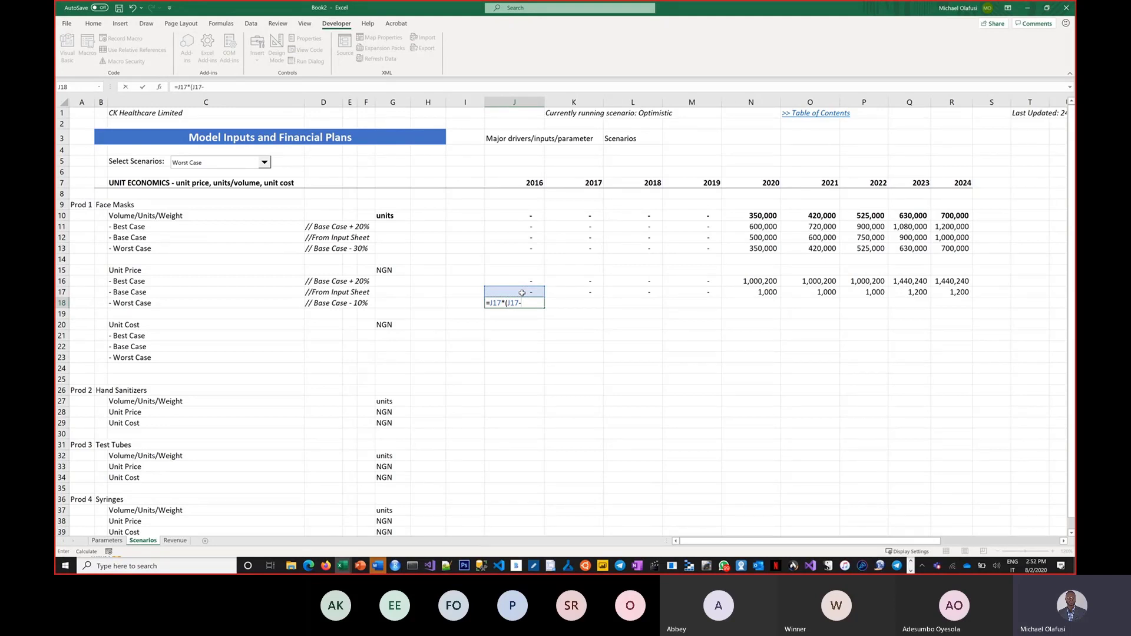
{"action": "key", "text": "BackSpace"}
{"action": "key", "text": "BackSpace"}
{"action": "key", "text": "BackSpace"}
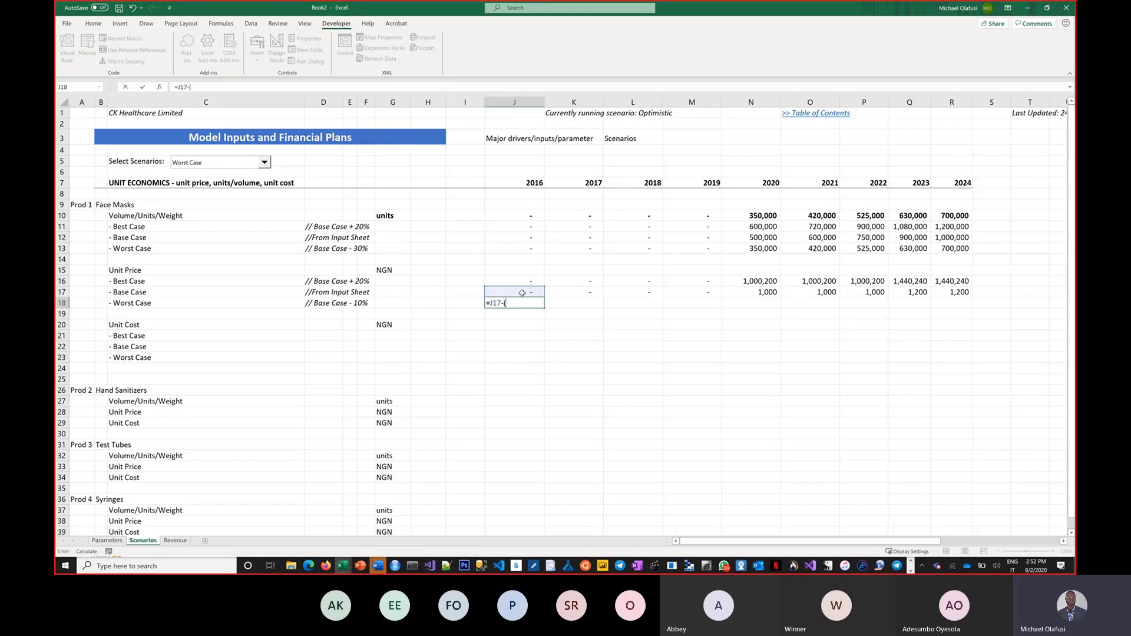
{"action": "left_click", "coordinate": [520, 292]}
{"action": "type", "text": "*"}
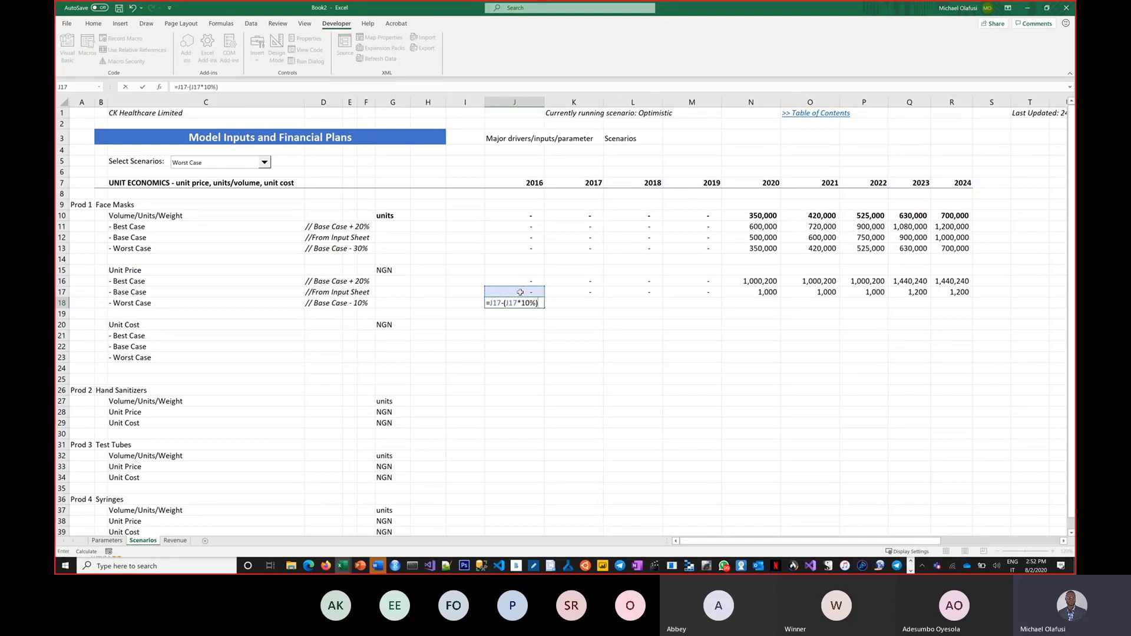
{"action": "key", "text": "Return"}
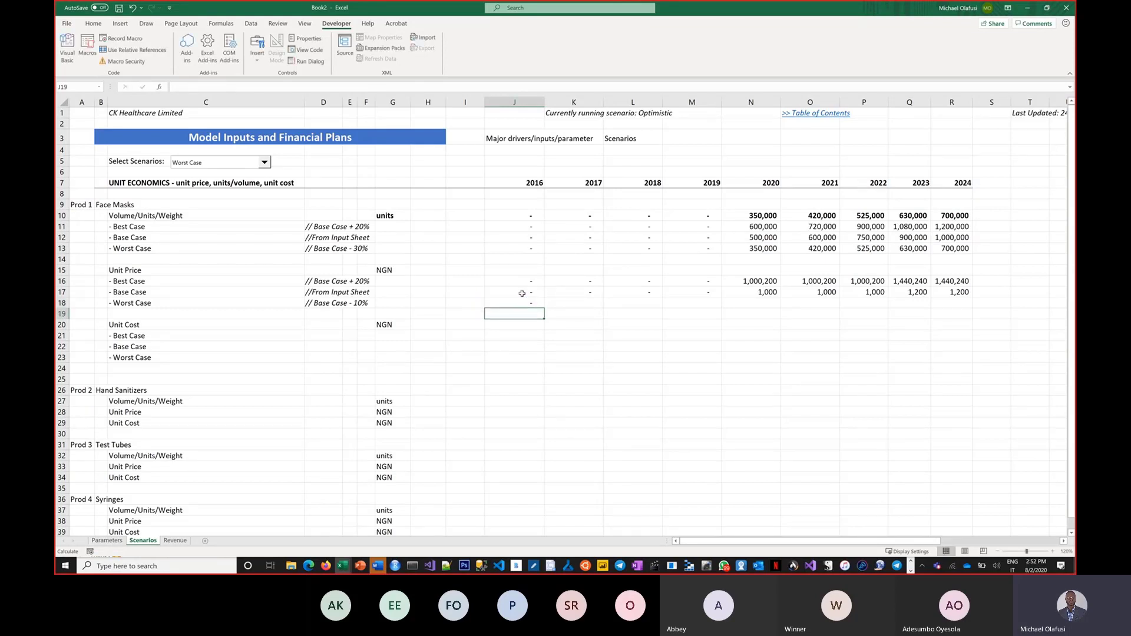
{"action": "left_click", "coordinate": [533, 304]}
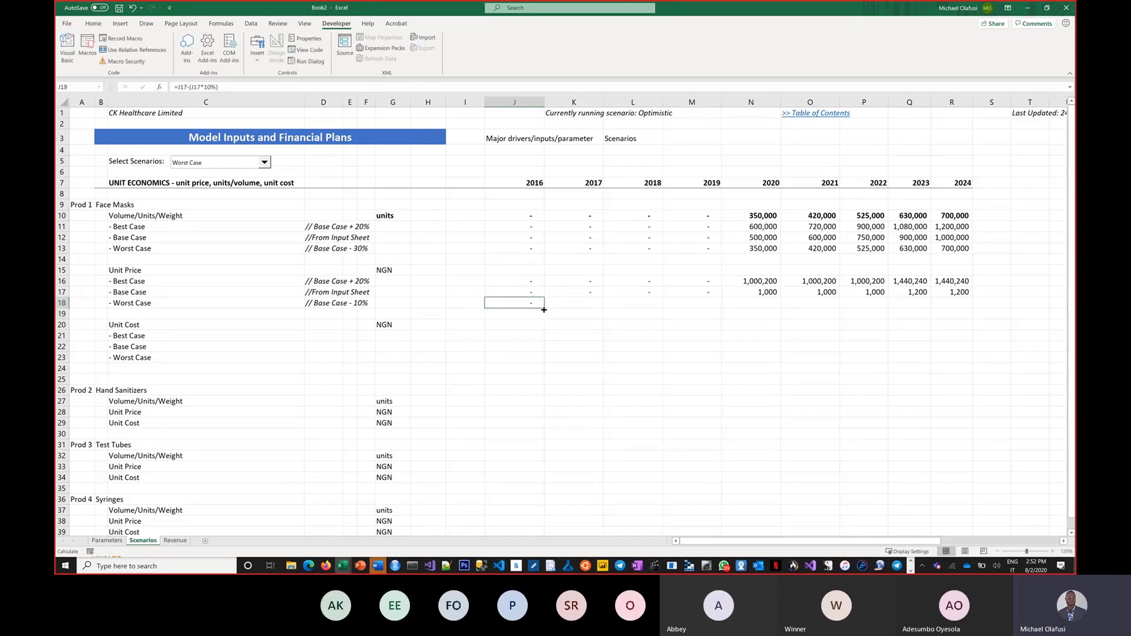
{"action": "left_click_drag", "start_coordinate": [543, 309], "coordinate": [978, 322]}
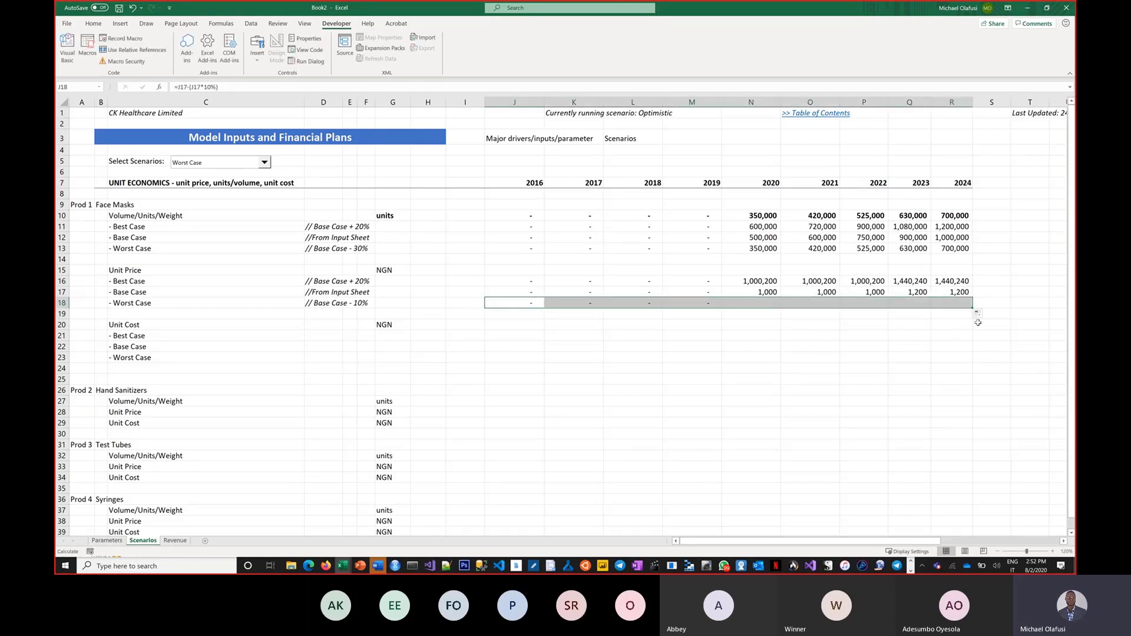
{"action": "left_click", "coordinate": [524, 274]}
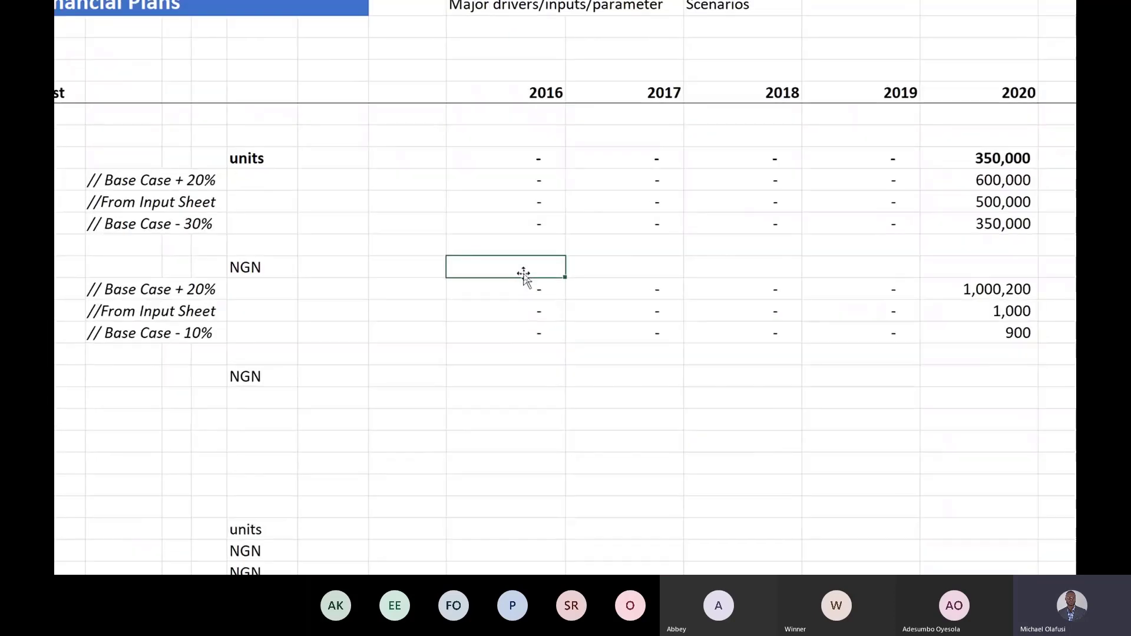
Step: Enter =INDEX(J16:J18,$AE$1) in J15 to pick the selected scenario's unit price
{"action": "double_click", "coordinate": [523, 273]}
{"action": "type", "text": "="}
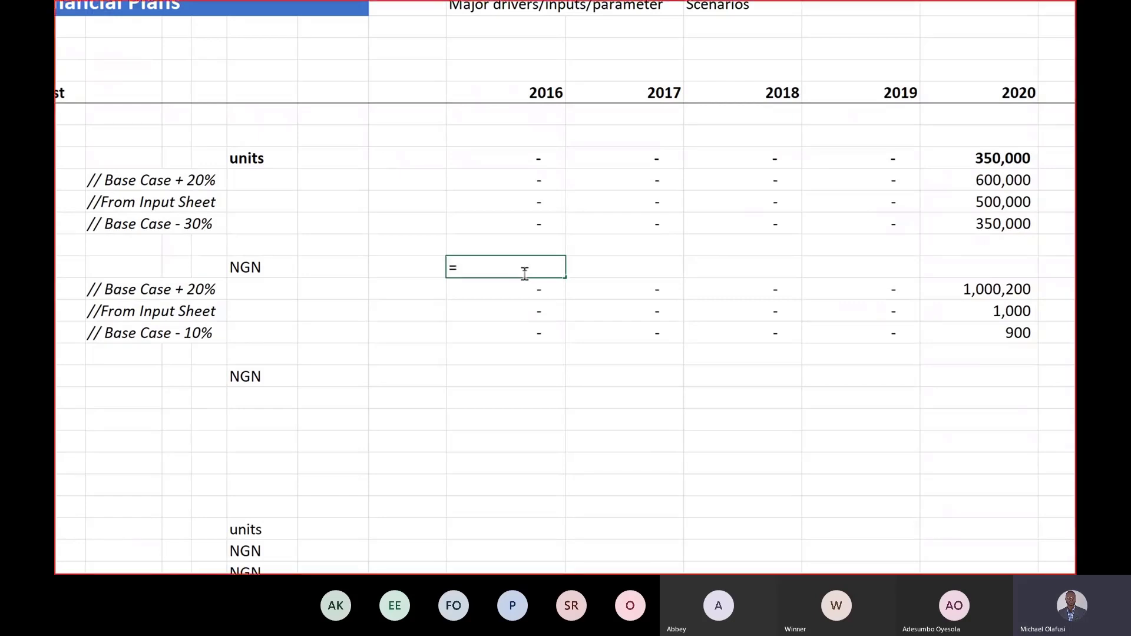
{"action": "type", "text": "index("}
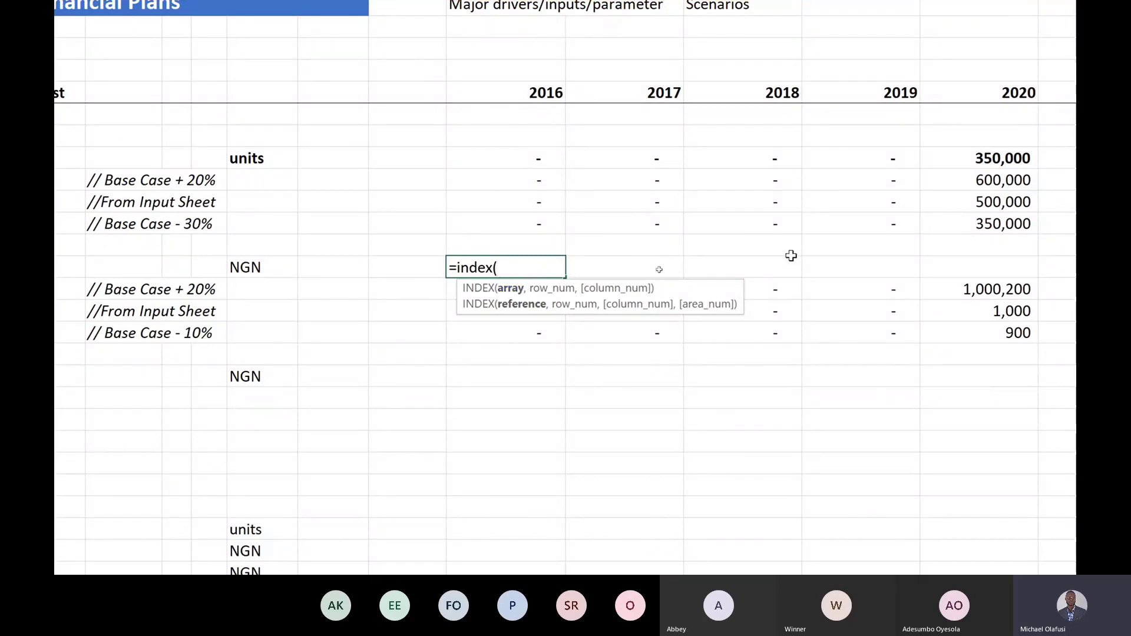
{"action": "left_click_drag", "start_coordinate": [703, 296], "coordinate": [613, 151]}
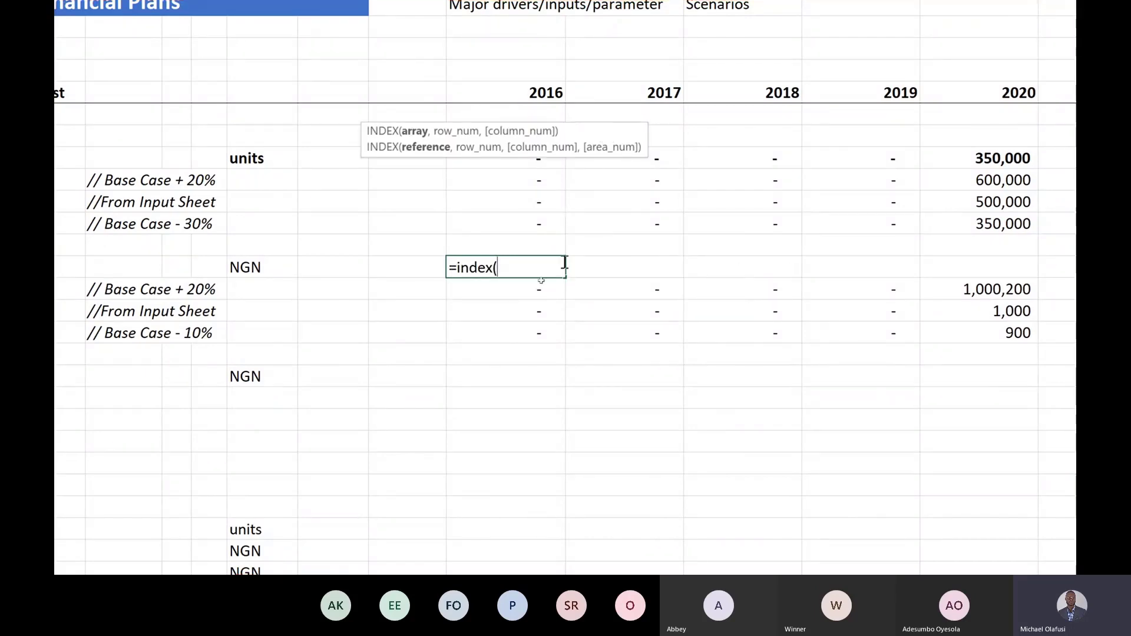
{"action": "left_click_drag", "start_coordinate": [520, 288], "coordinate": [513, 331]}
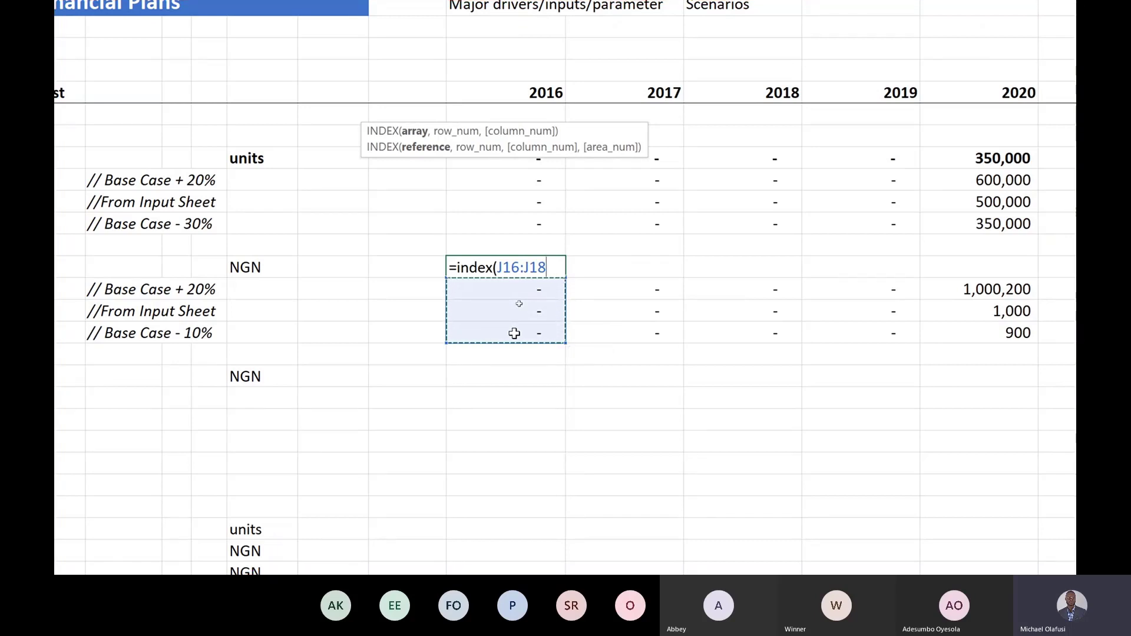
{"action": "type", "text": ","}
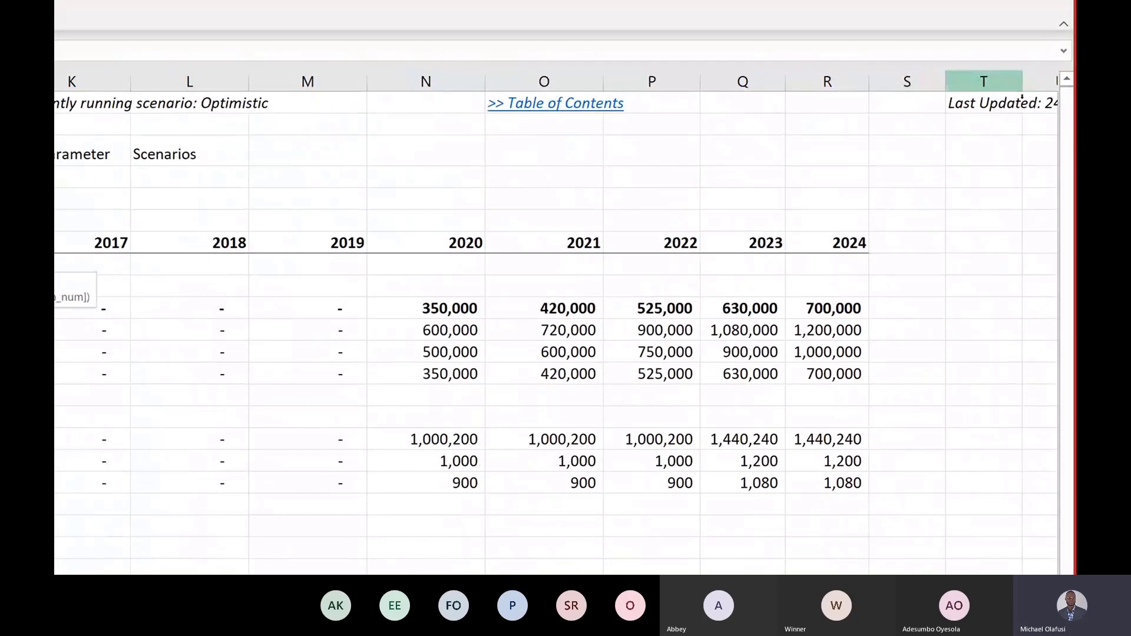
{"action": "scroll", "coordinate": [966, 68], "scroll_direction": "right", "scroll_amount": 3}
{"action": "scroll", "coordinate": [911, 143], "scroll_direction": "right", "scroll_amount": 10}
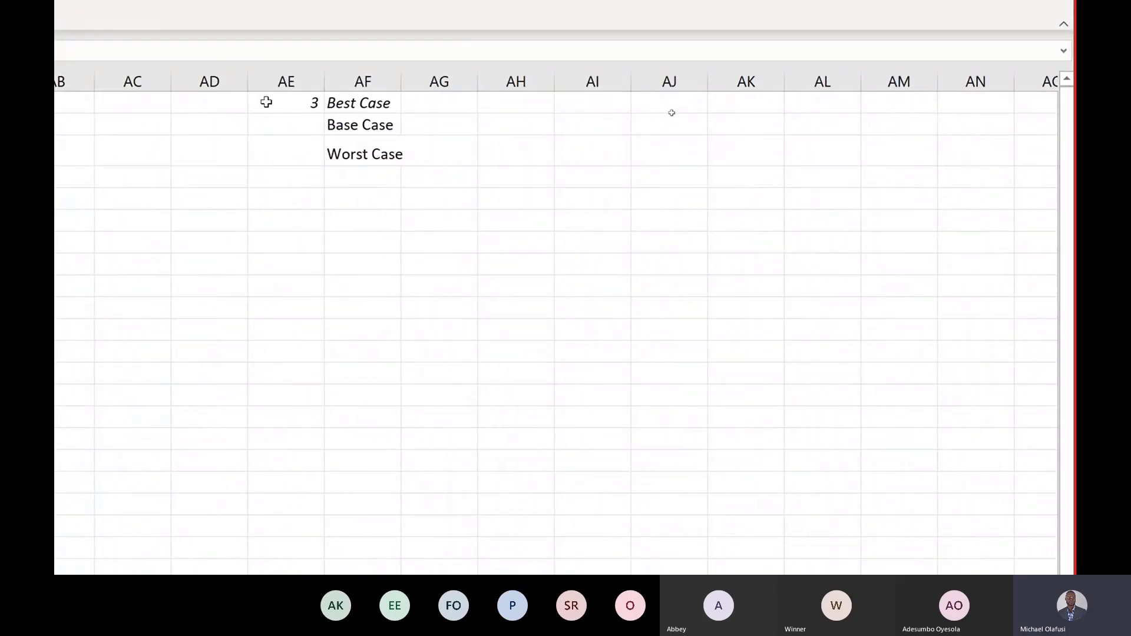
{"action": "left_click", "coordinate": [265, 101]}
{"action": "key", "text": "ctrl+c"}
{"action": "scroll", "coordinate": [265, 102], "scroll_direction": "left", "scroll_amount": 15}
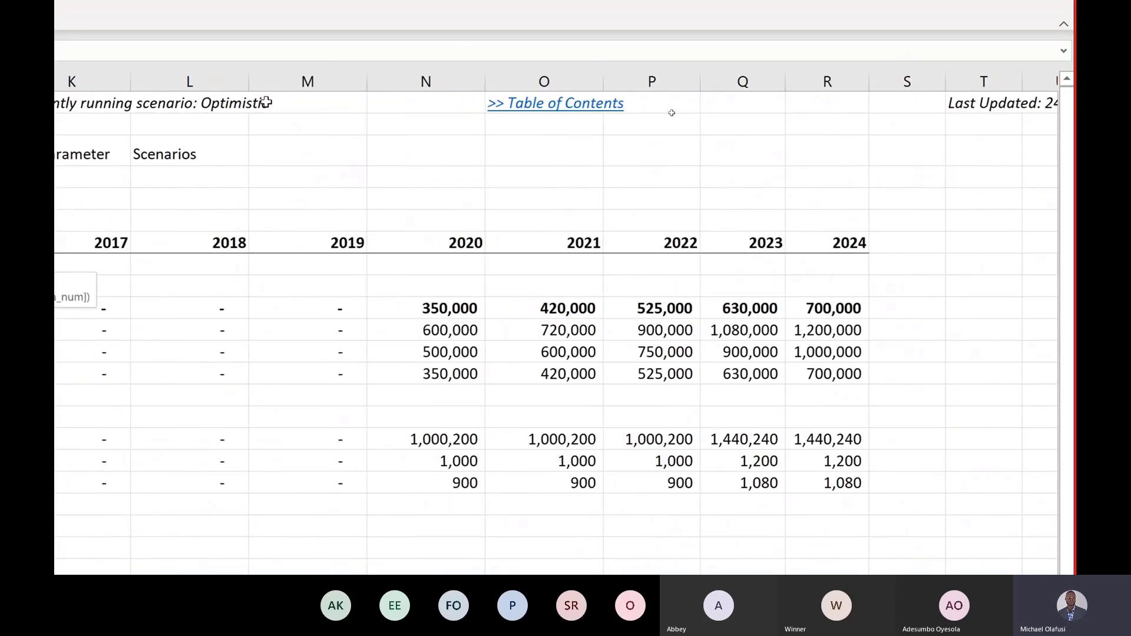
{"action": "type", "text": ")"}
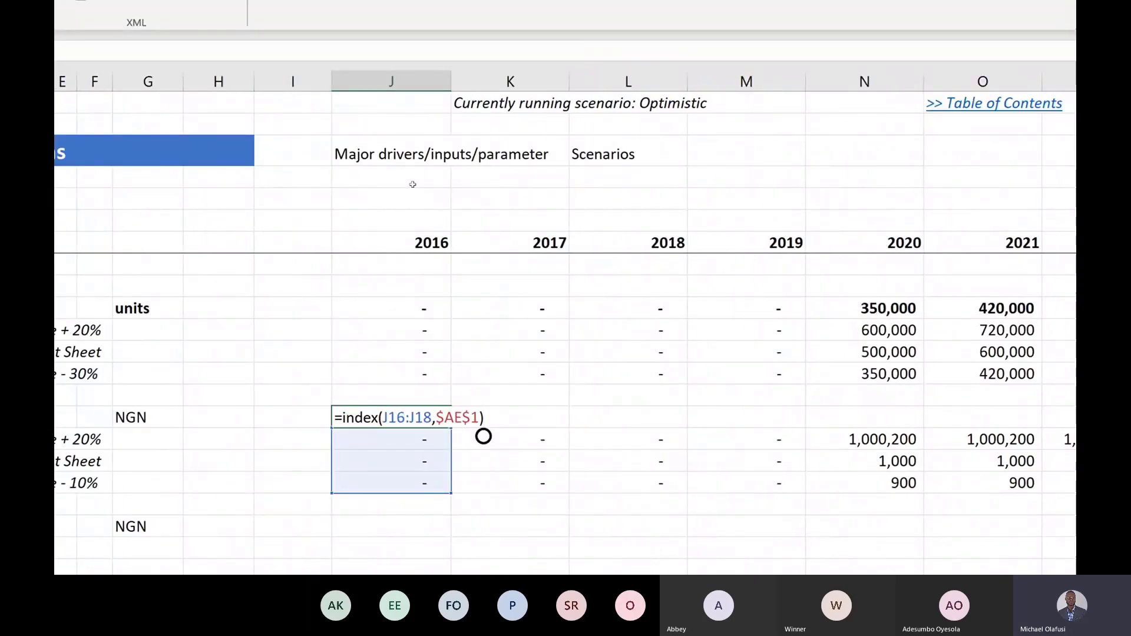
{"action": "key", "text": "Return"}
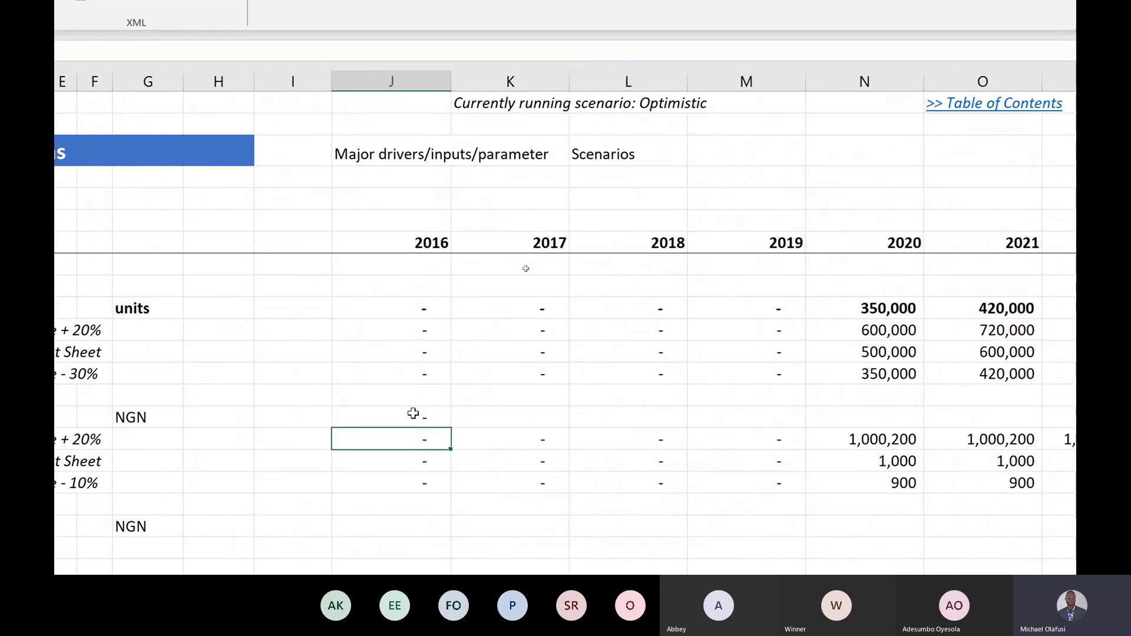
Step: Fill the INDEX formula across J15:R15 and make the row bold
{"action": "left_click", "coordinate": [412, 414]}
{"action": "left_click_drag", "start_coordinate": [609, 418], "coordinate": [836, 418]}
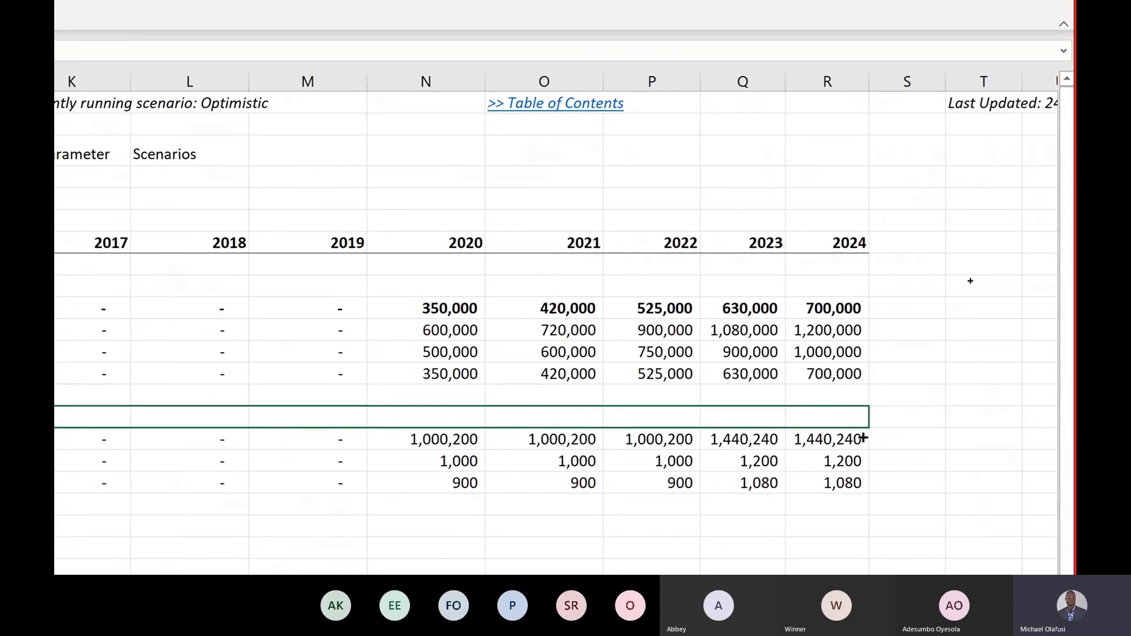
{"action": "key", "text": "ctrl+r"}
{"action": "key", "text": "ctrl+b"}
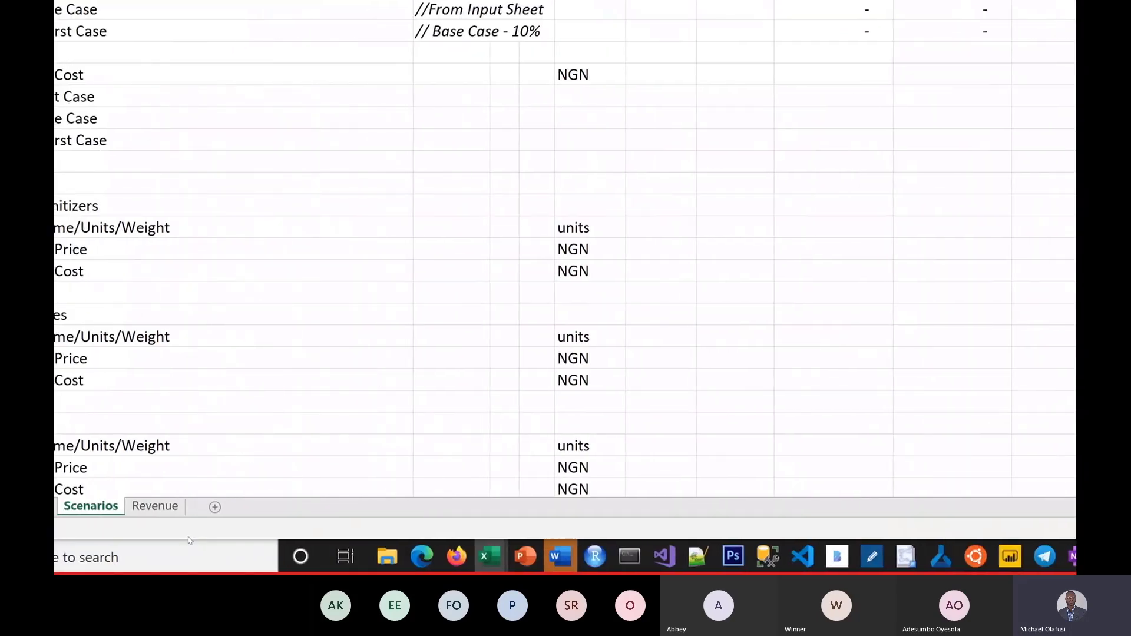
Step: Link Revenue's Face Masks Unit Price cells for 2016–2024 to the Scenarios sheet's Unit Price row
{"action": "left_click", "coordinate": [154, 505]}
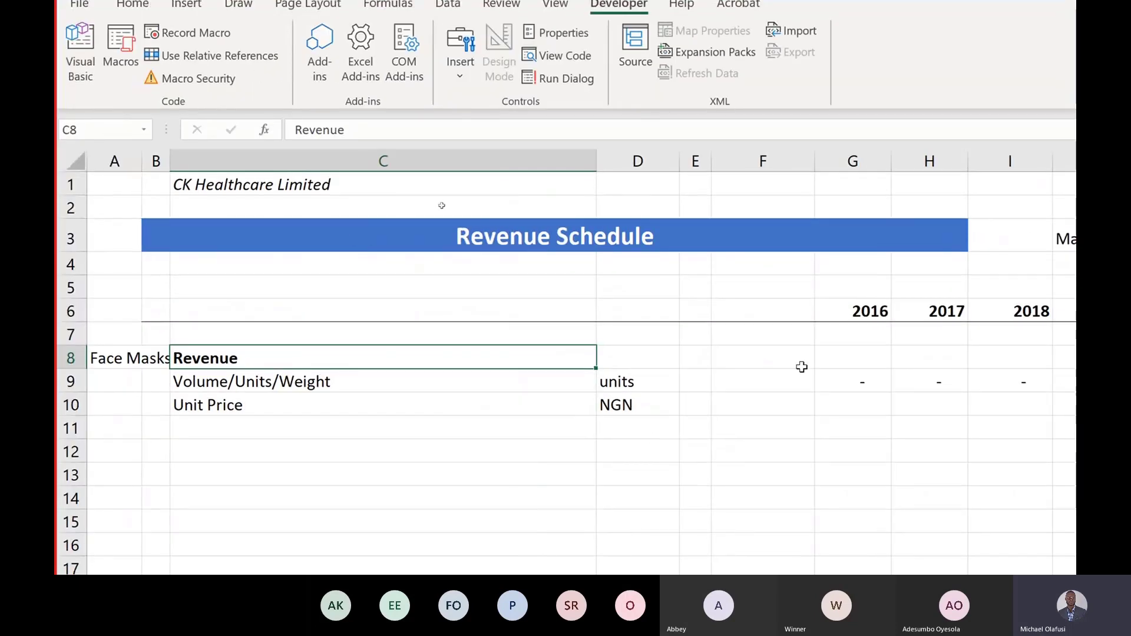
{"action": "left_click", "coordinate": [873, 408]}
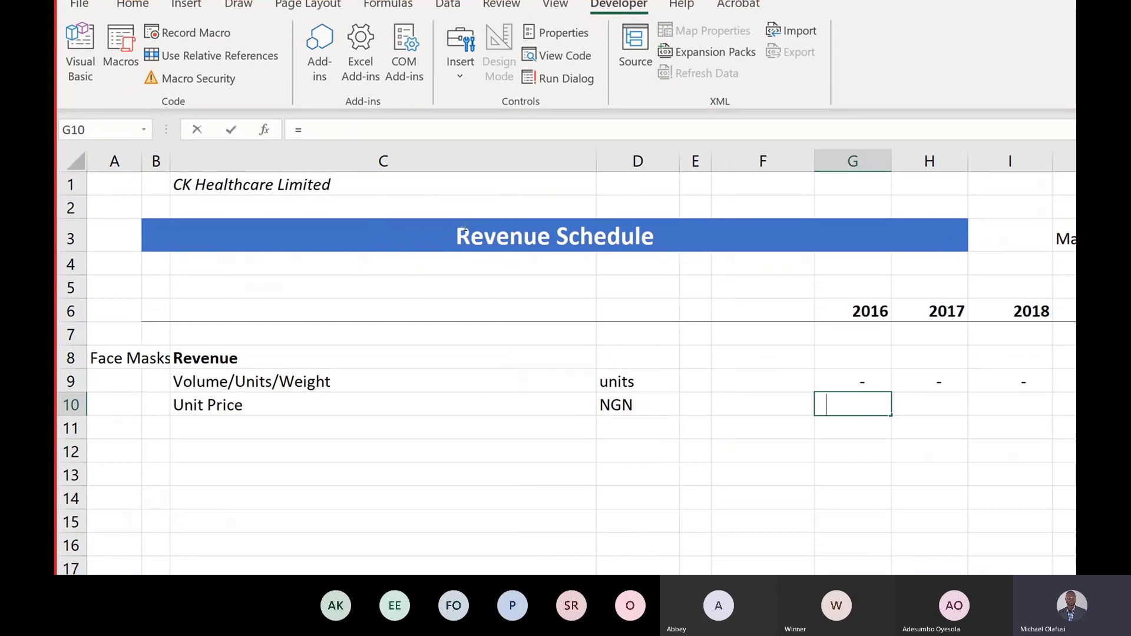
{"action": "type", "text": "="}
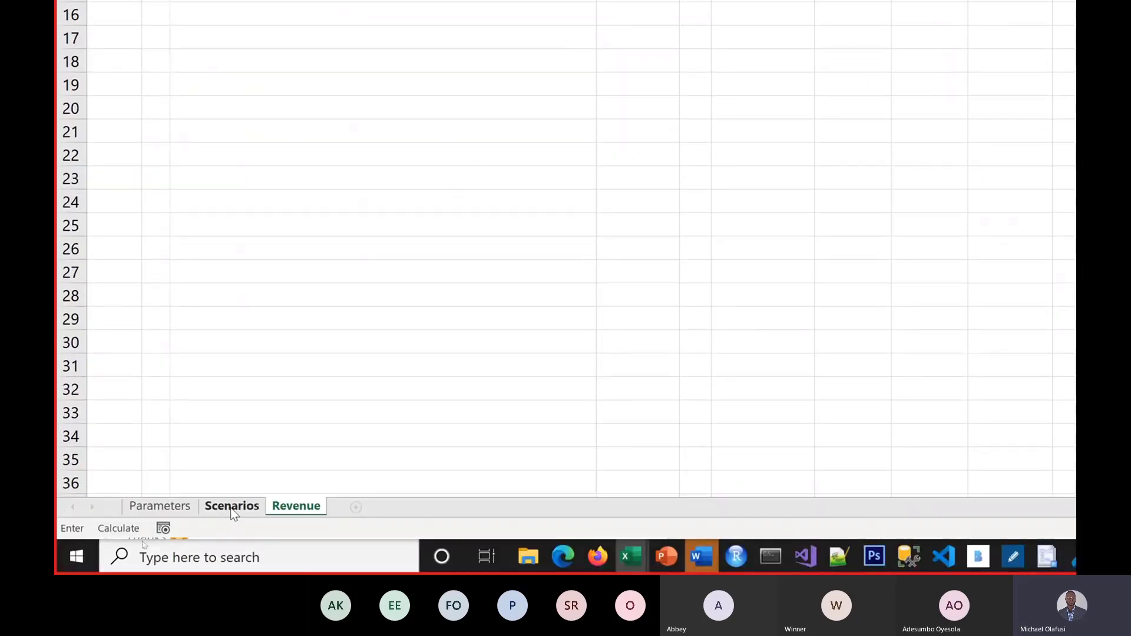
{"action": "left_click", "coordinate": [231, 506]}
{"action": "scroll", "coordinate": [533, 65], "scroll_direction": "up", "scroll_amount": 2}
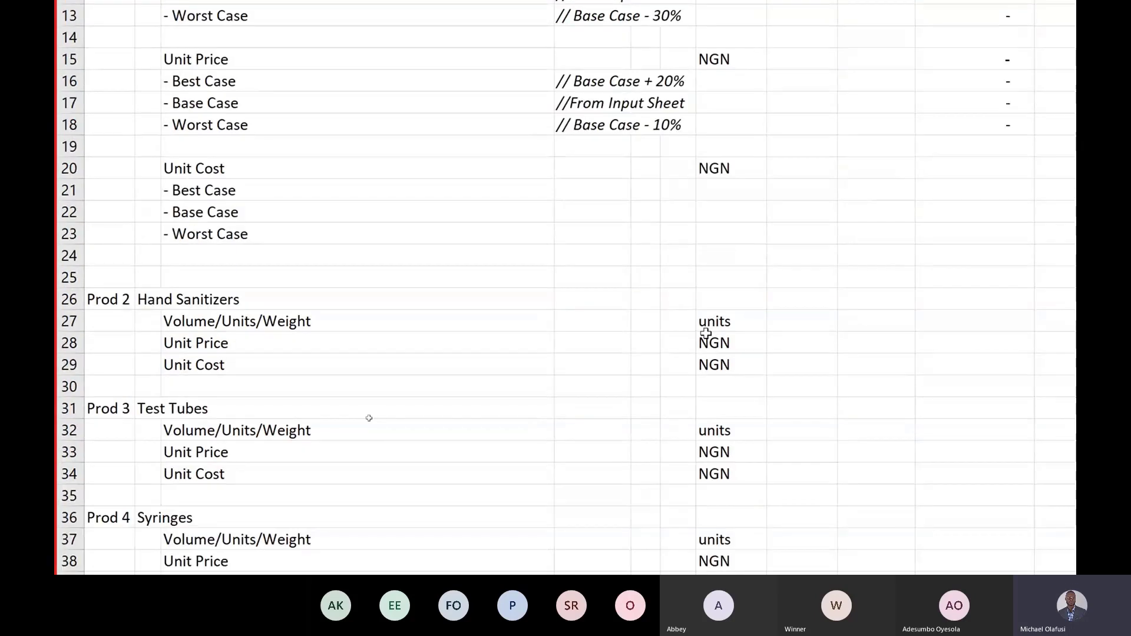
{"action": "scroll", "coordinate": [533, 58], "scroll_direction": "up", "scroll_amount": 2}
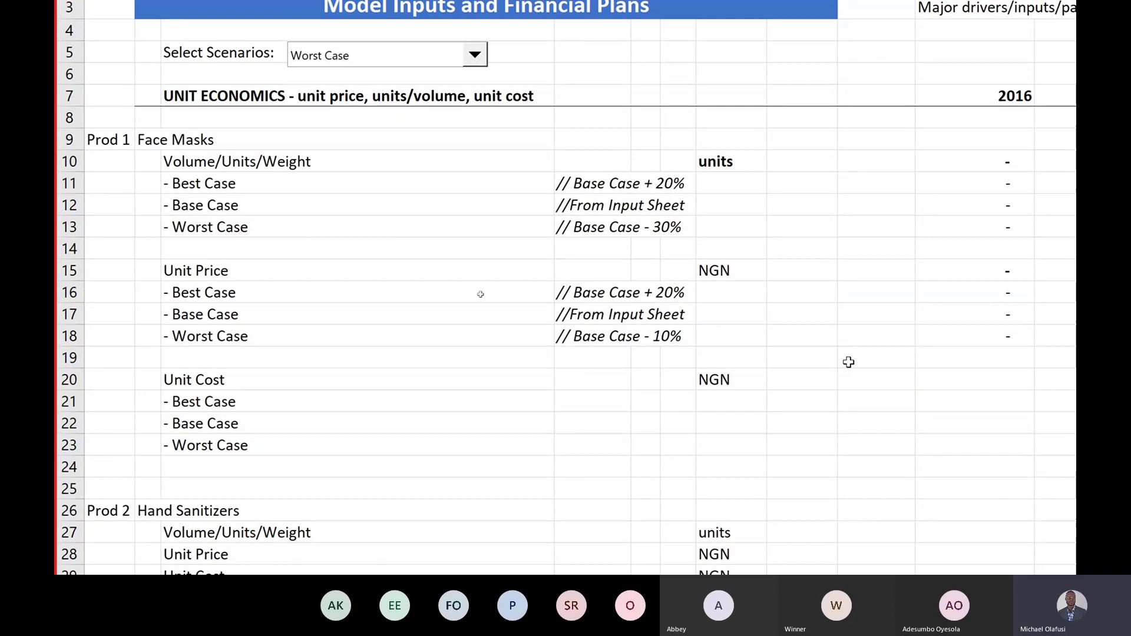
{"action": "left_click", "coordinate": [917, 274]}
{"action": "key", "text": "ctrl+c"}
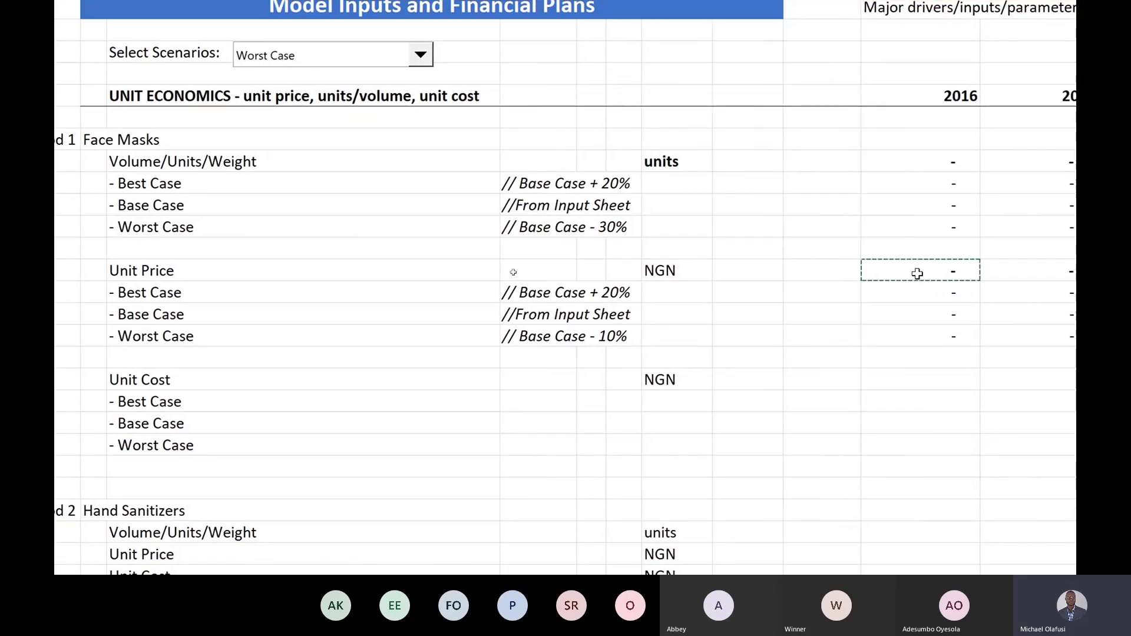
{"action": "key", "text": "ctrl+Page_Down"}
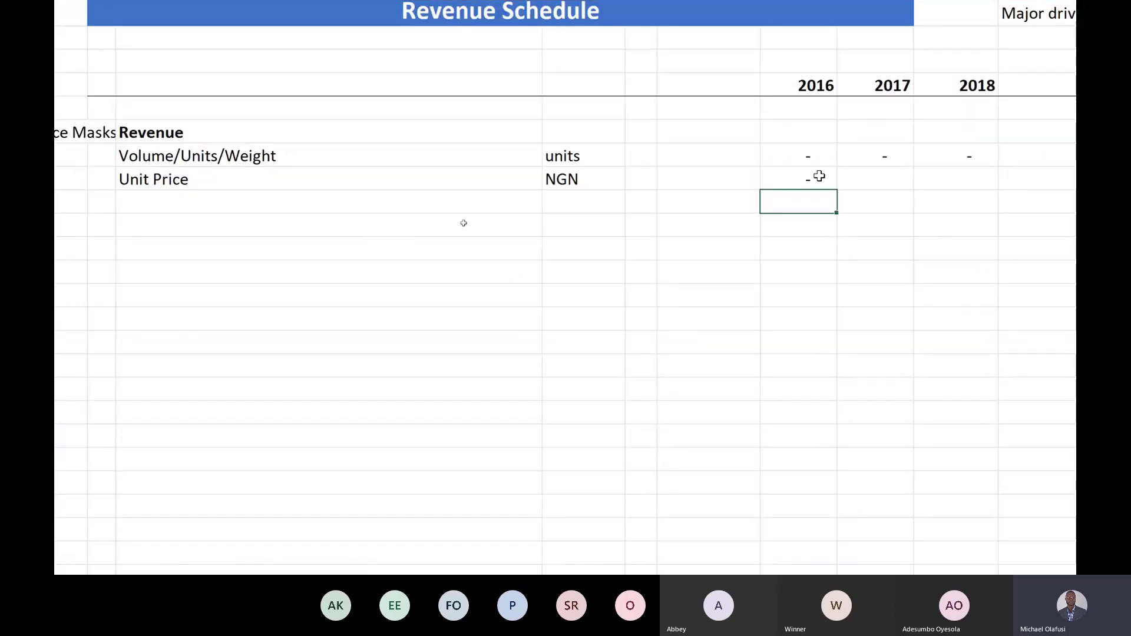
{"action": "left_click", "coordinate": [817, 177]}
{"action": "mouse_move", "coordinate": [838, 190]}
{"action": "left_mouse_down"}
{"action": "mouse_move", "coordinate": [960, 207]}
{"action": "mouse_move", "coordinate": [948, 195]}
{"action": "mouse_move", "coordinate": [892, 200]}
{"action": "left_mouse_up"}
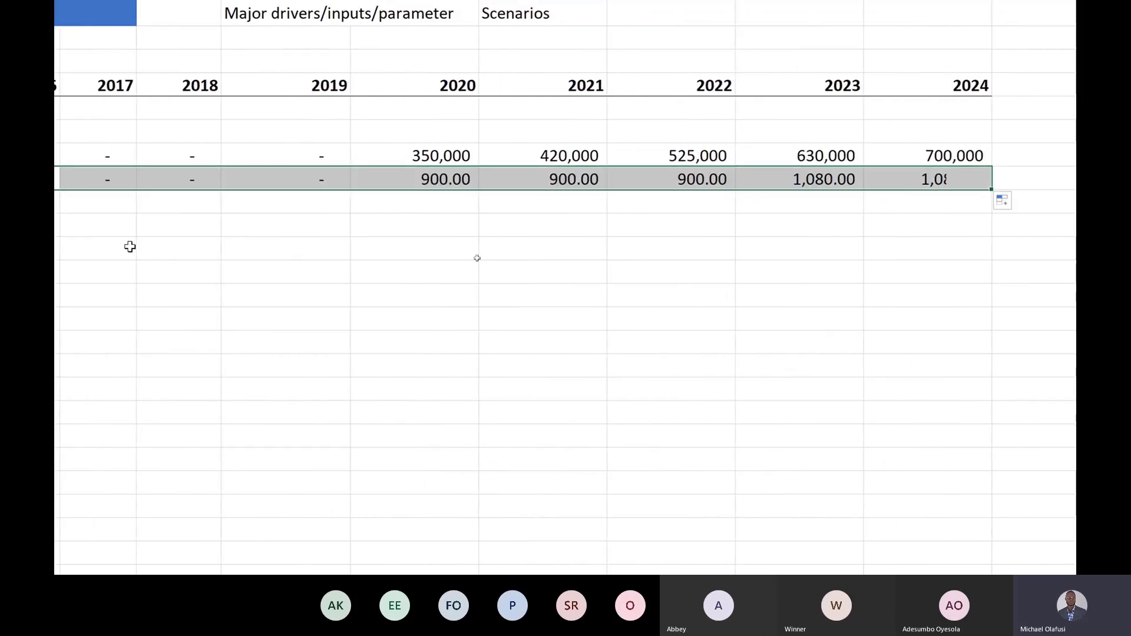
{"action": "scroll", "coordinate": [182, 245], "scroll_direction": "left", "scroll_amount": 5}
{"action": "scroll", "coordinate": [182, 158], "scroll_direction": "left", "scroll_amount": 3}
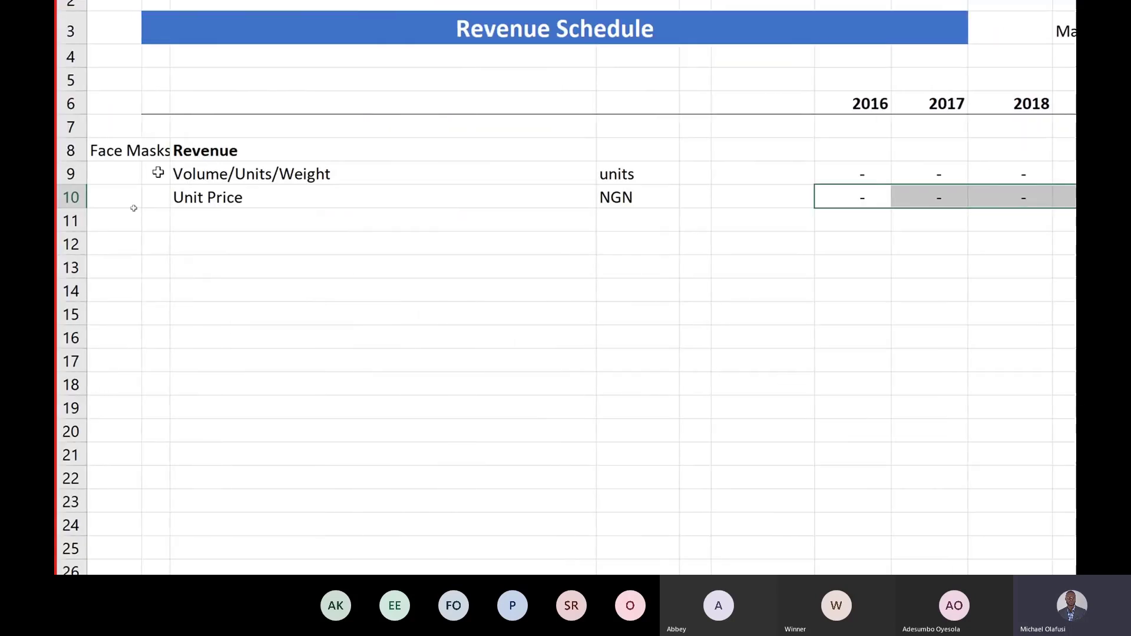
Step: Enter the 2016 revenue formula =G9*G10 in G8
{"action": "key", "text": "Up"}
{"action": "key", "text": "Up"}
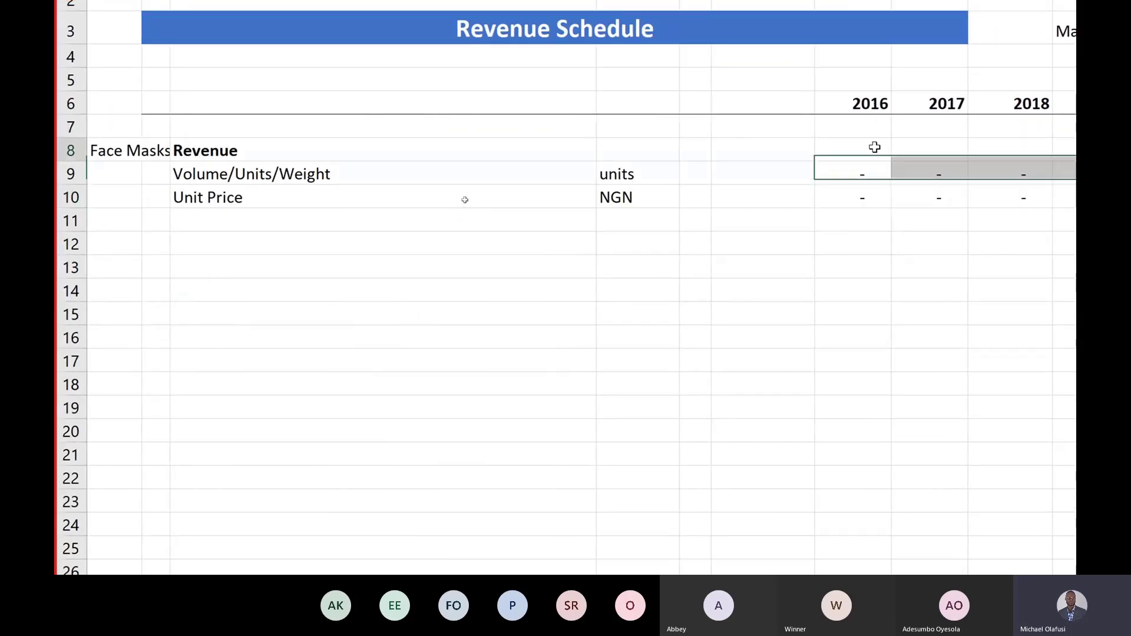
{"action": "type", "text": "="}
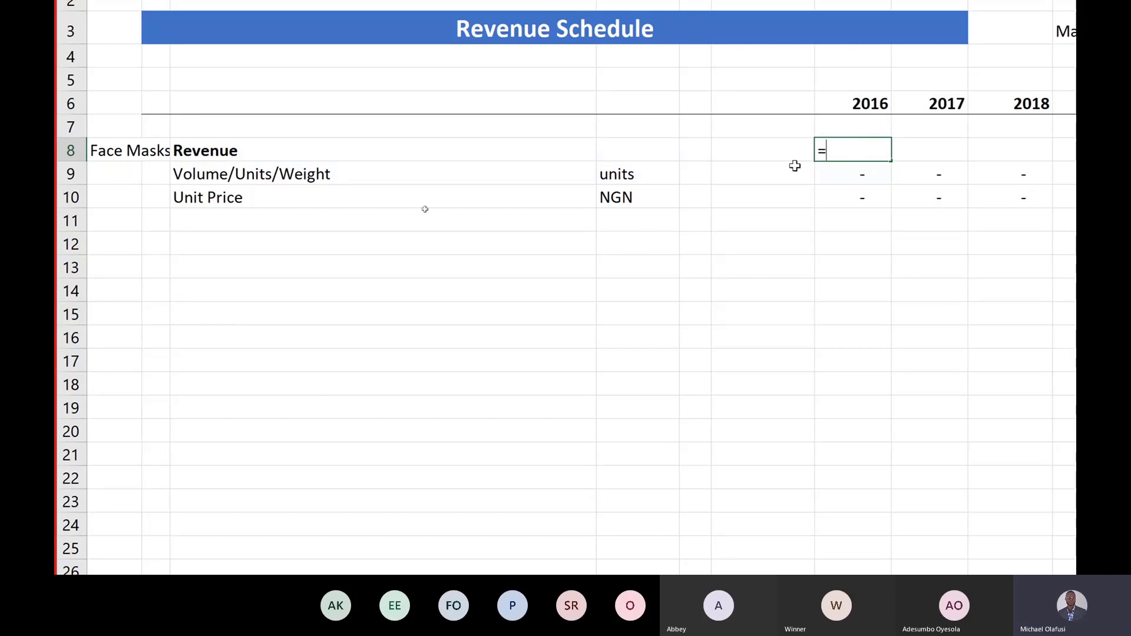
{"action": "left_click", "coordinate": [838, 171]}
{"action": "type", "text": "*"}
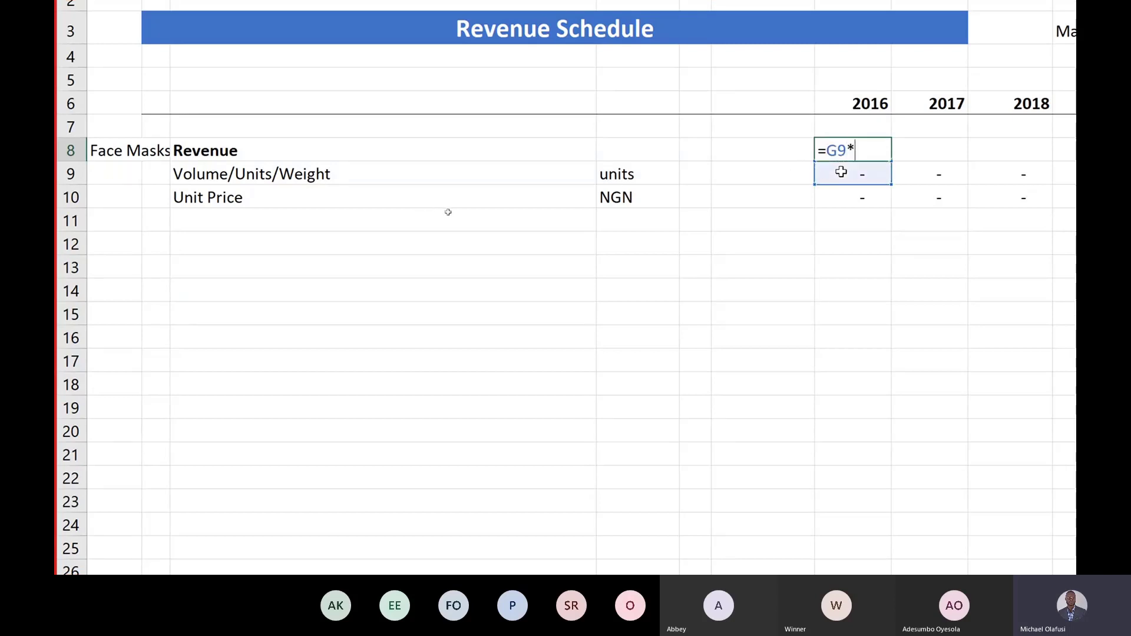
{"action": "type", "text": "G10"}
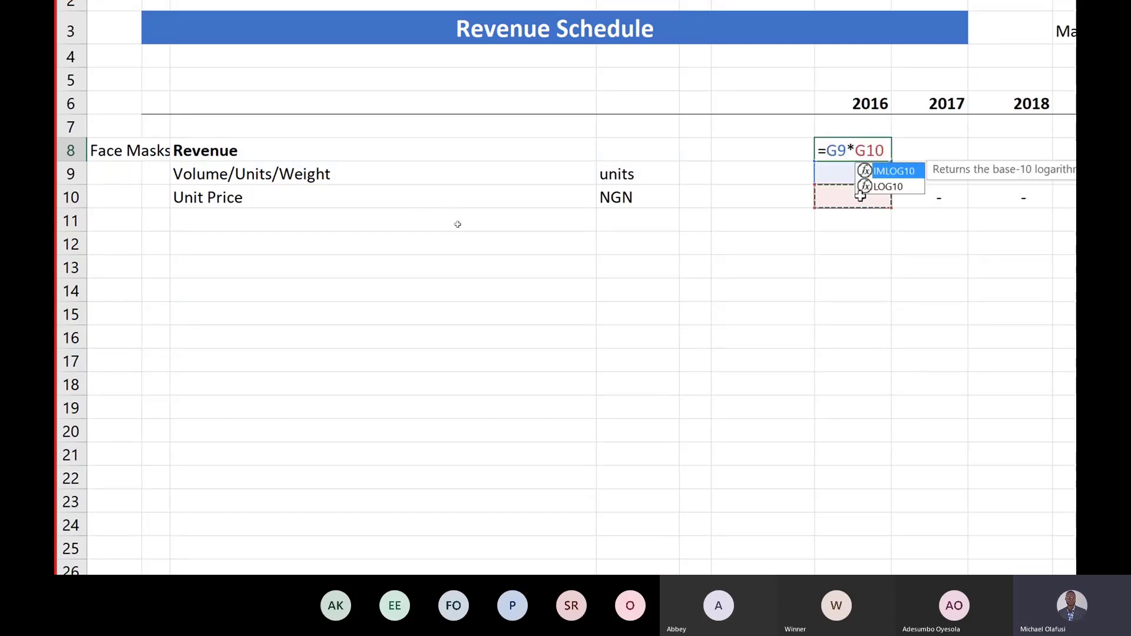
{"action": "key", "text": "Return"}
{"action": "left_click", "coordinate": [850, 154]}
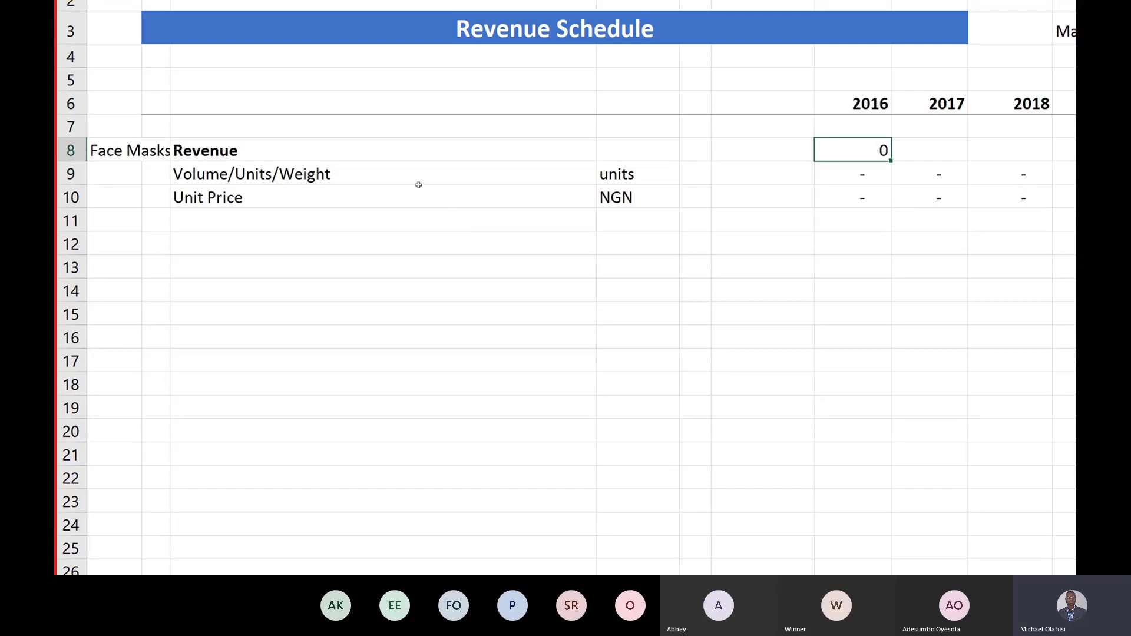
{"action": "key", "text": "ctrl+shift+1"}
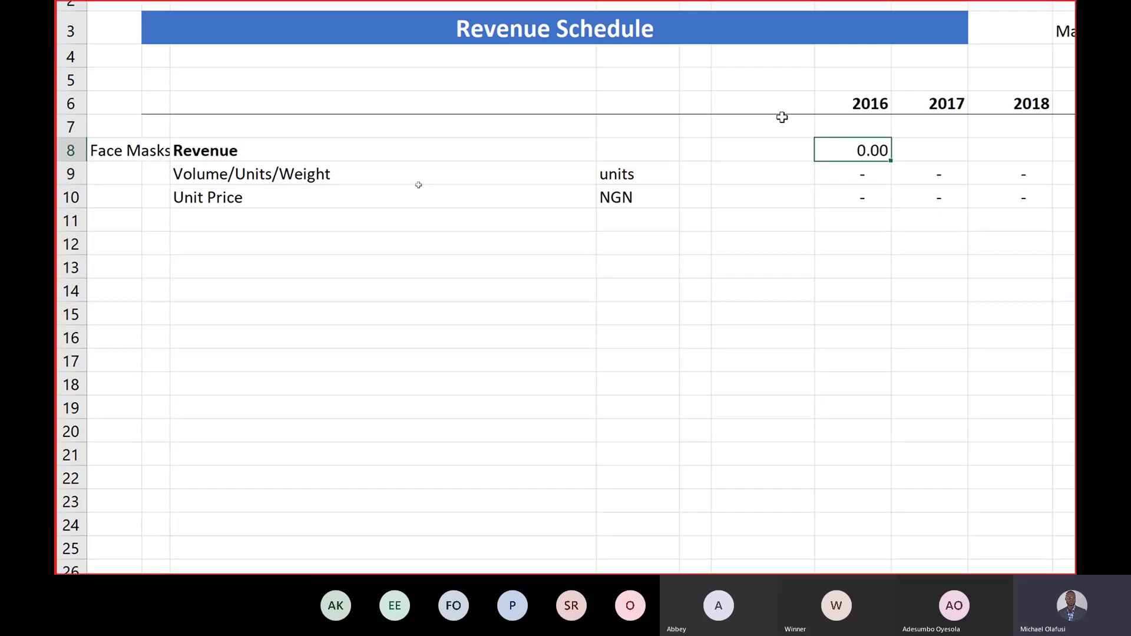
Step: Apply Comma Style, fill the revenue formula through O8, and drop the decimals
{"action": "left_click", "coordinate": [227, 18]}
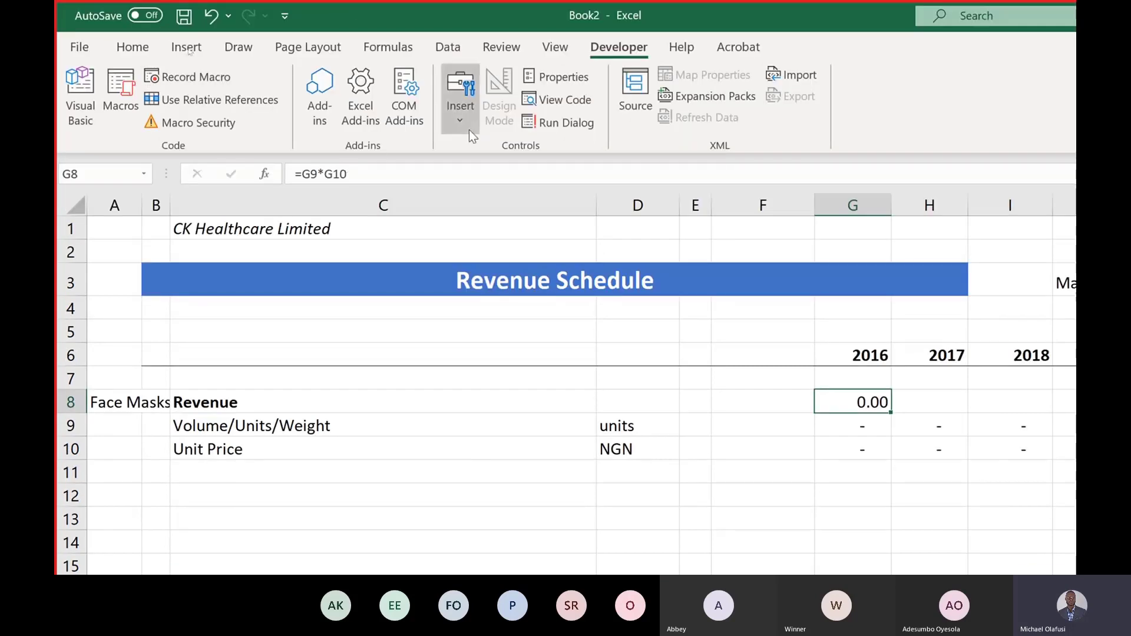
{"action": "left_click", "coordinate": [124, 49]}
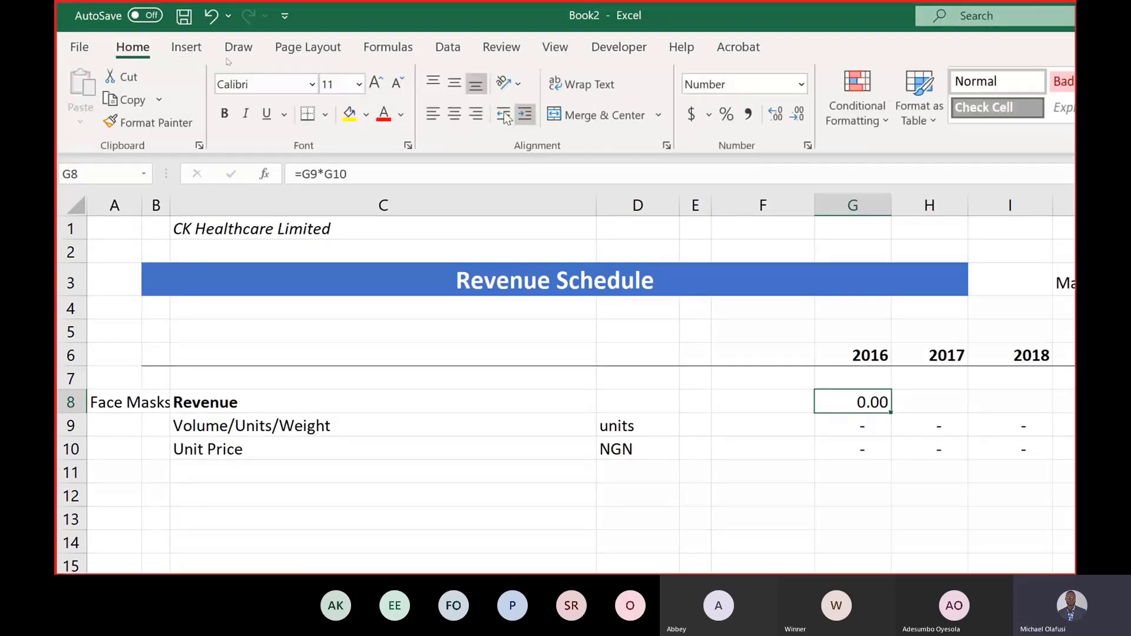
{"action": "left_click", "coordinate": [747, 114]}
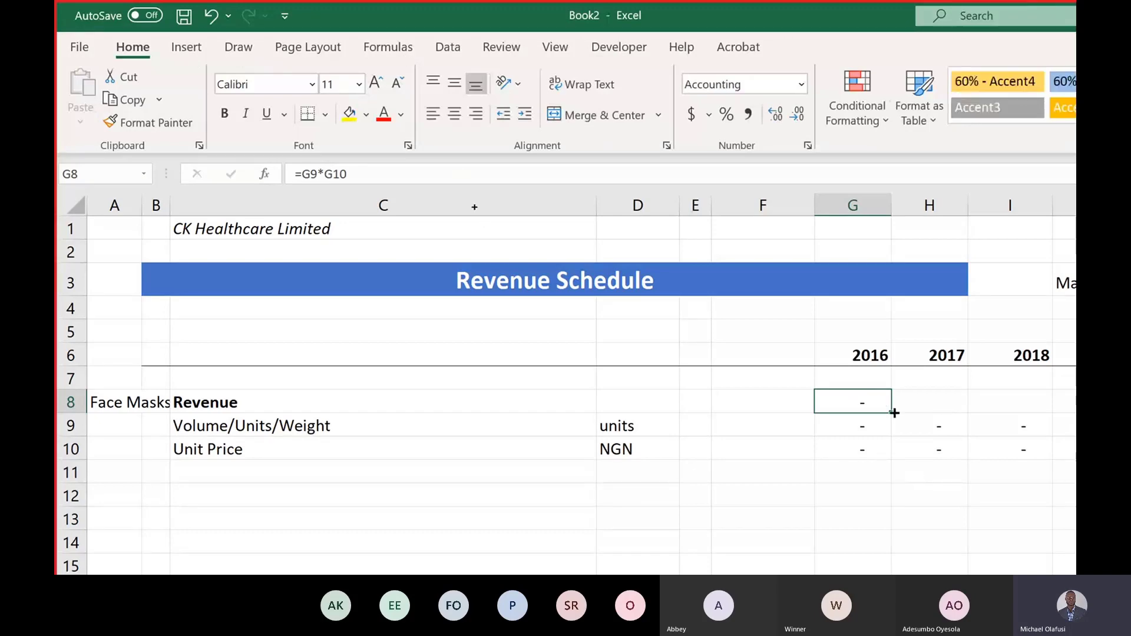
{"action": "left_click_drag", "start_coordinate": [894, 413], "coordinate": [1130, 394]}
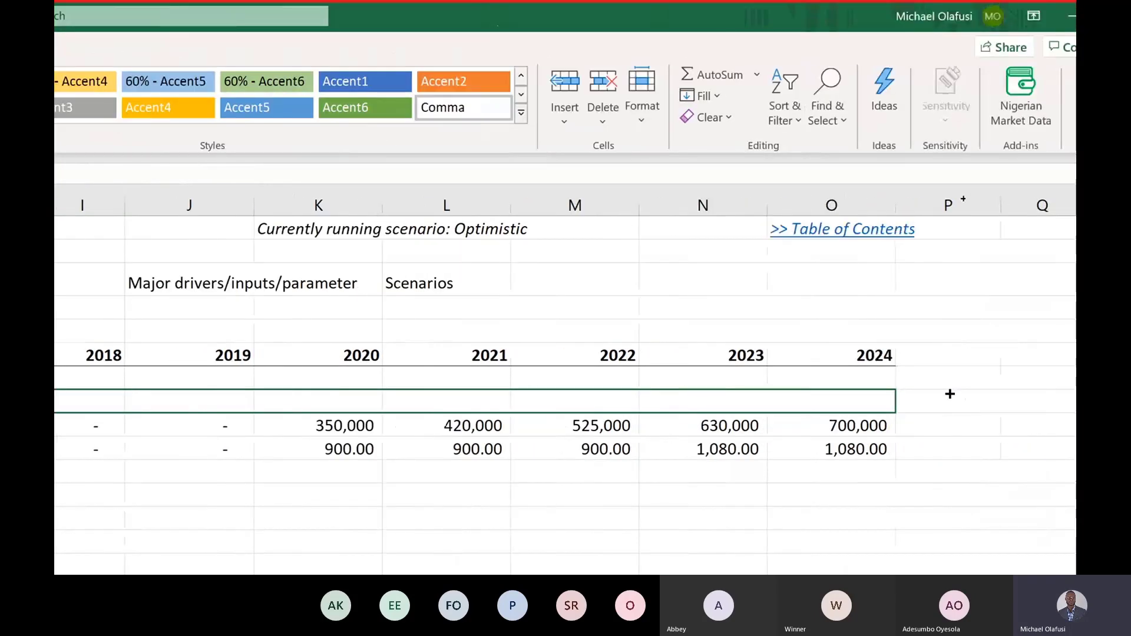
{"action": "left_click_drag", "start_coordinate": [950, 393], "coordinate": [873, 404]}
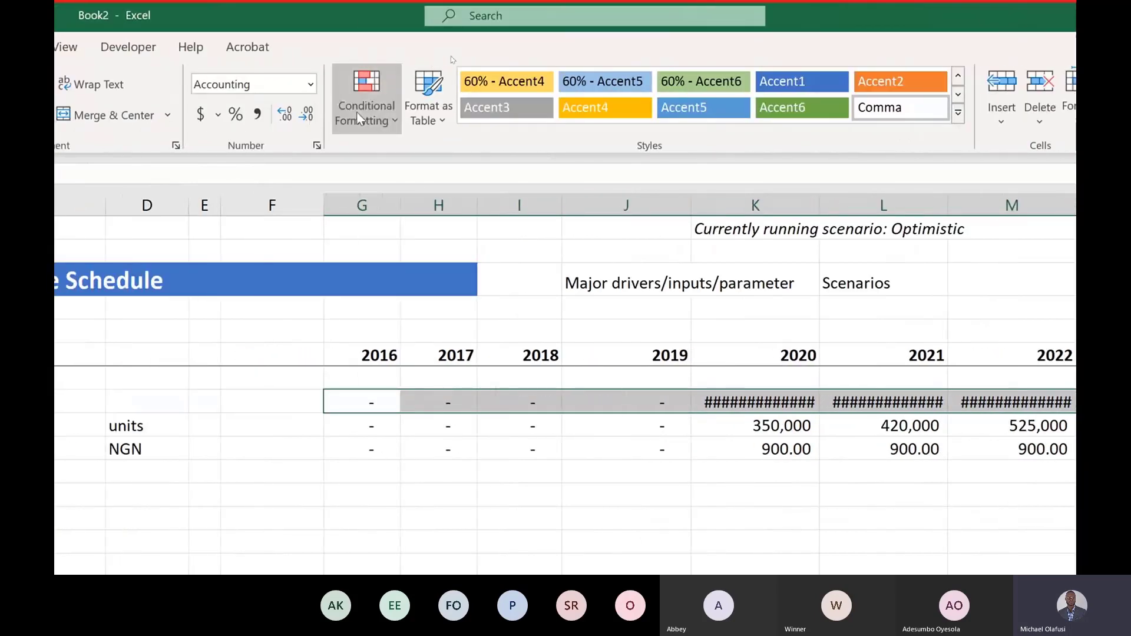
{"action": "left_click", "coordinate": [306, 114]}
{"action": "left_click", "coordinate": [306, 114]}
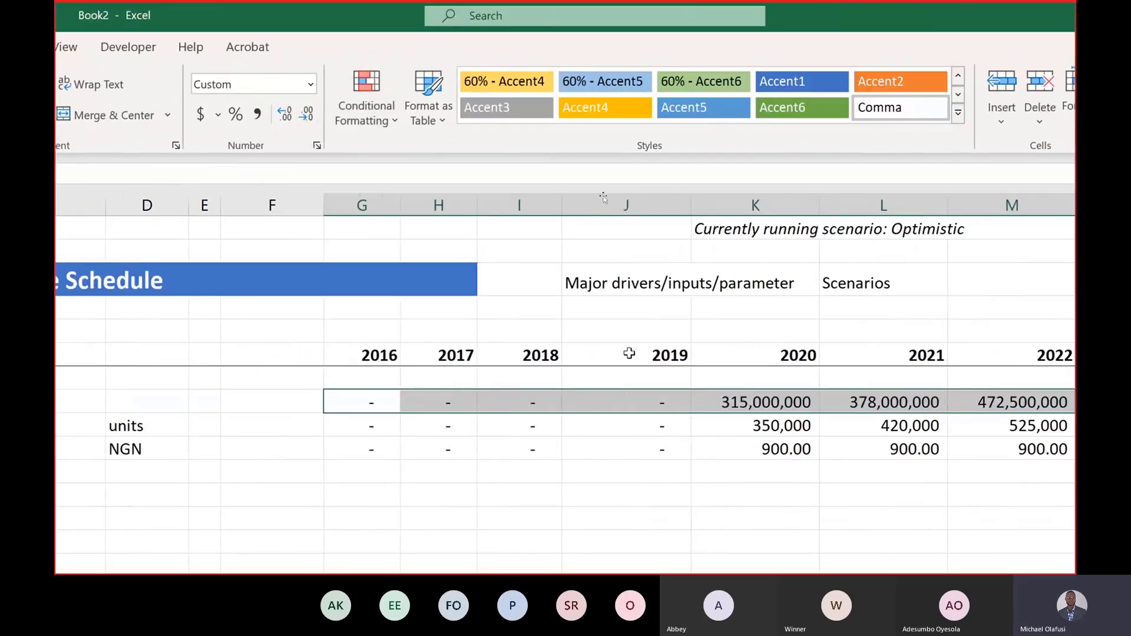
{"action": "left_click", "coordinate": [781, 491]}
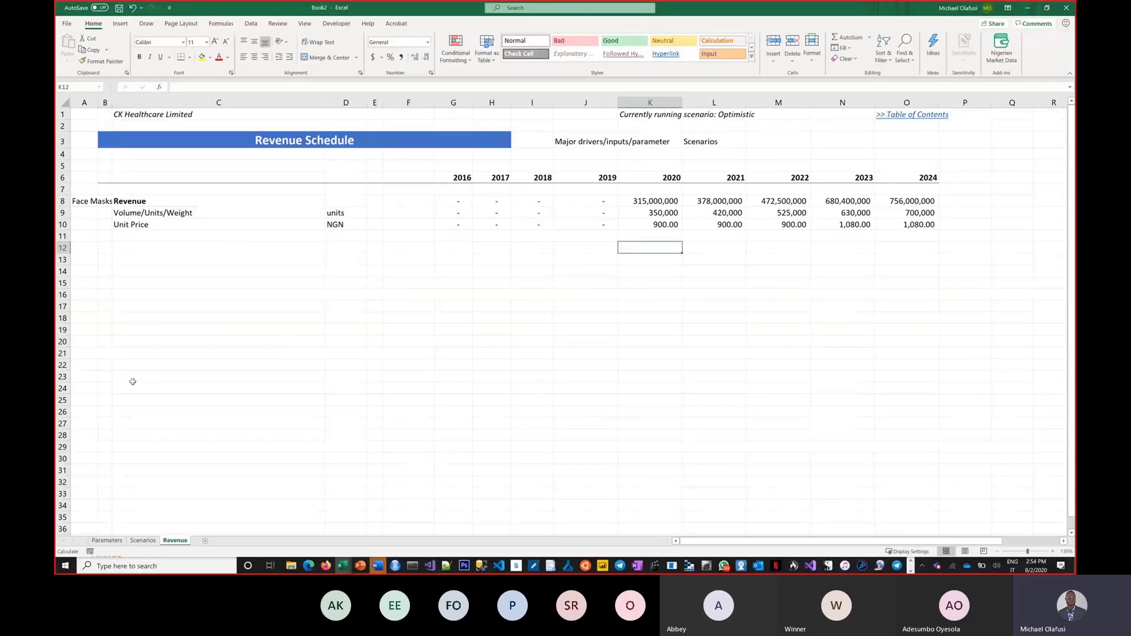
Step: Choose Best Case in the Select Scenarios dropdown and widen Revenue's 2020 column K to check results
{"action": "left_click", "coordinate": [144, 540]}
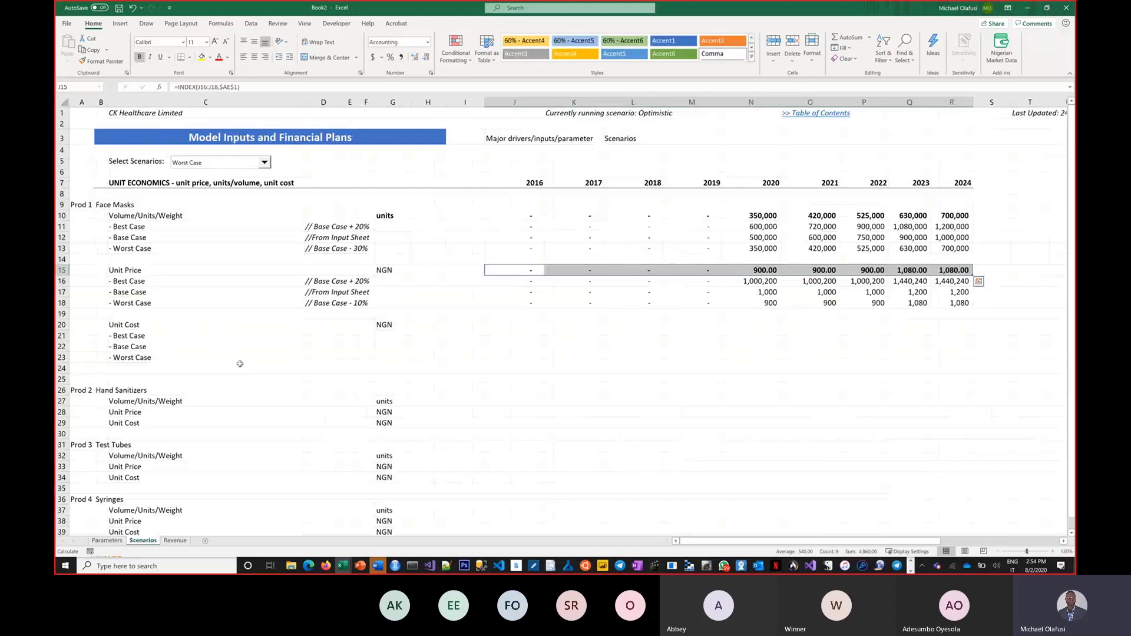
{"action": "left_click", "coordinate": [263, 163]}
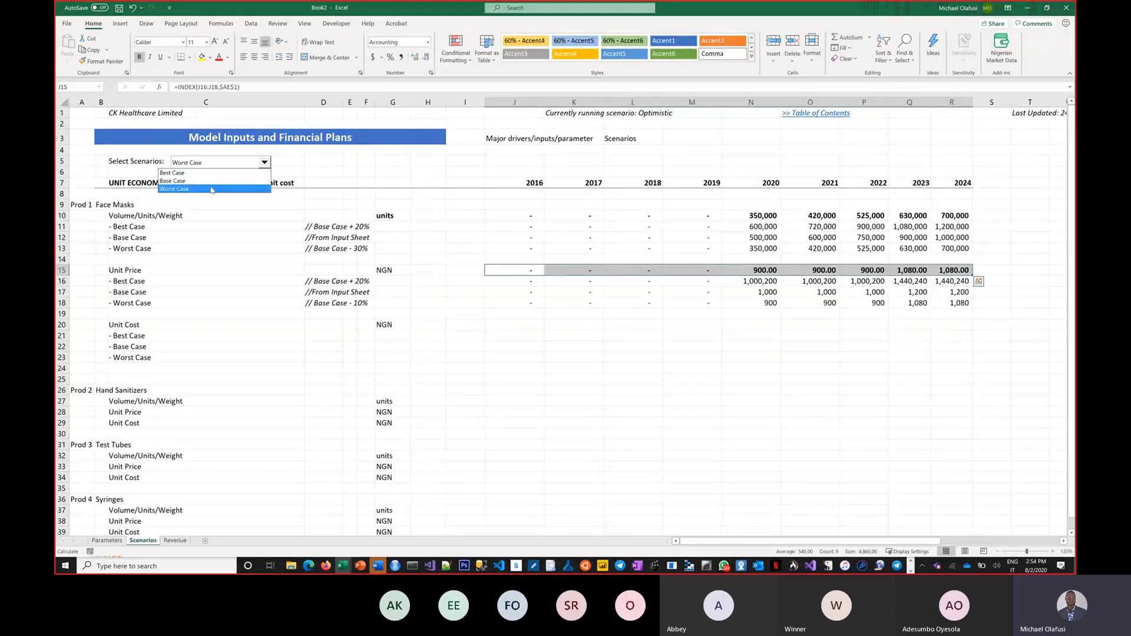
{"action": "left_click", "coordinate": [210, 189]}
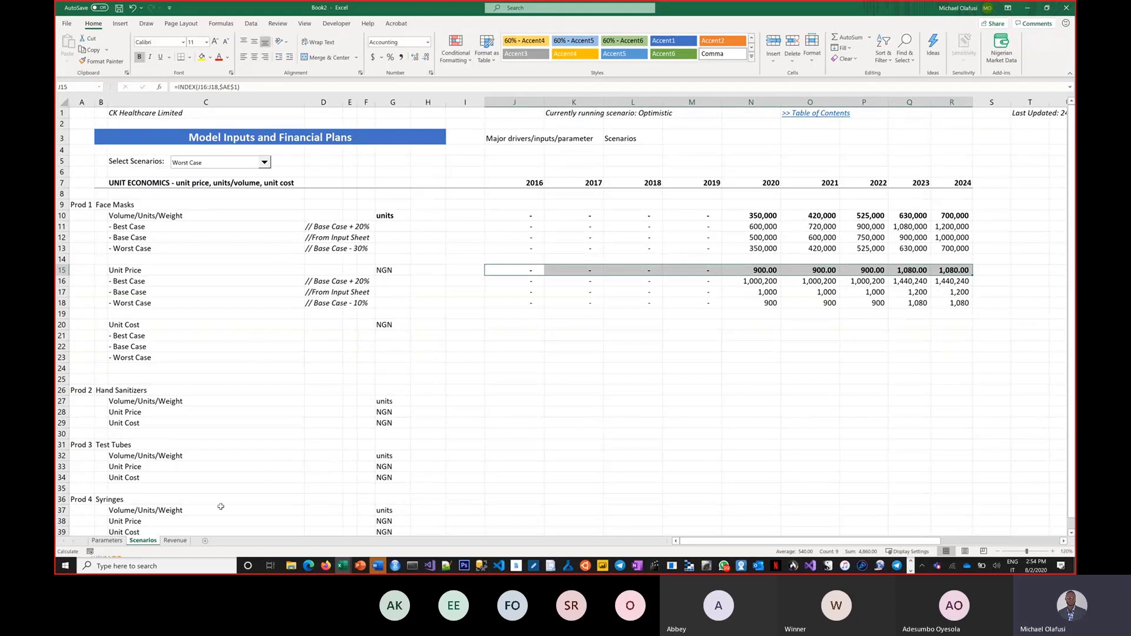
{"action": "left_click", "coordinate": [200, 167]}
{"action": "left_click", "coordinate": [201, 173]}
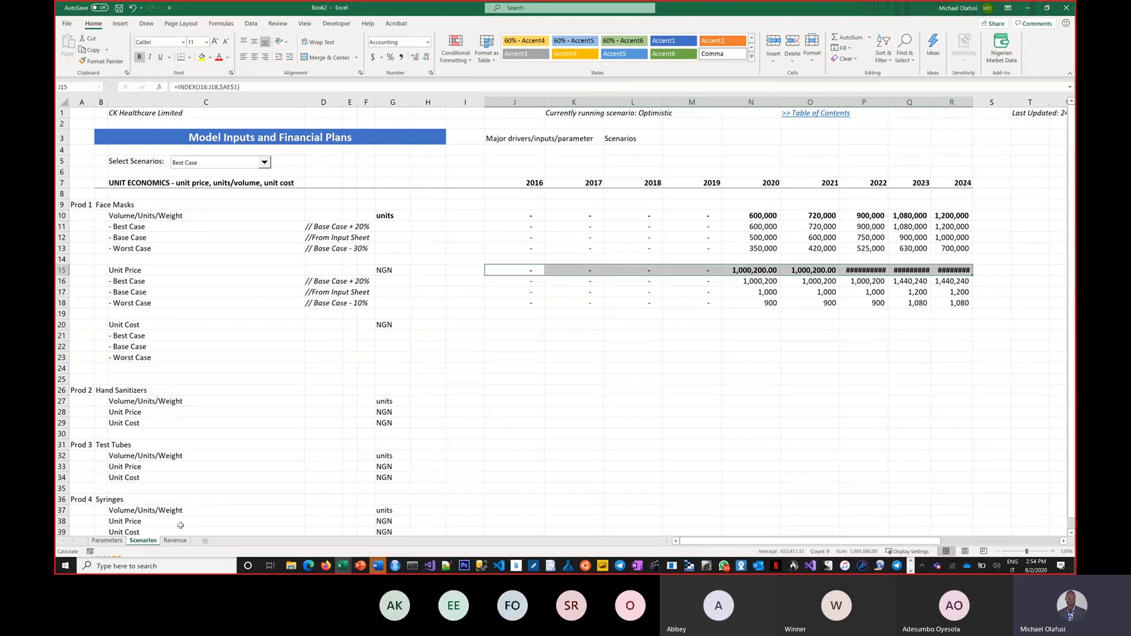
{"action": "left_click", "coordinate": [177, 540]}
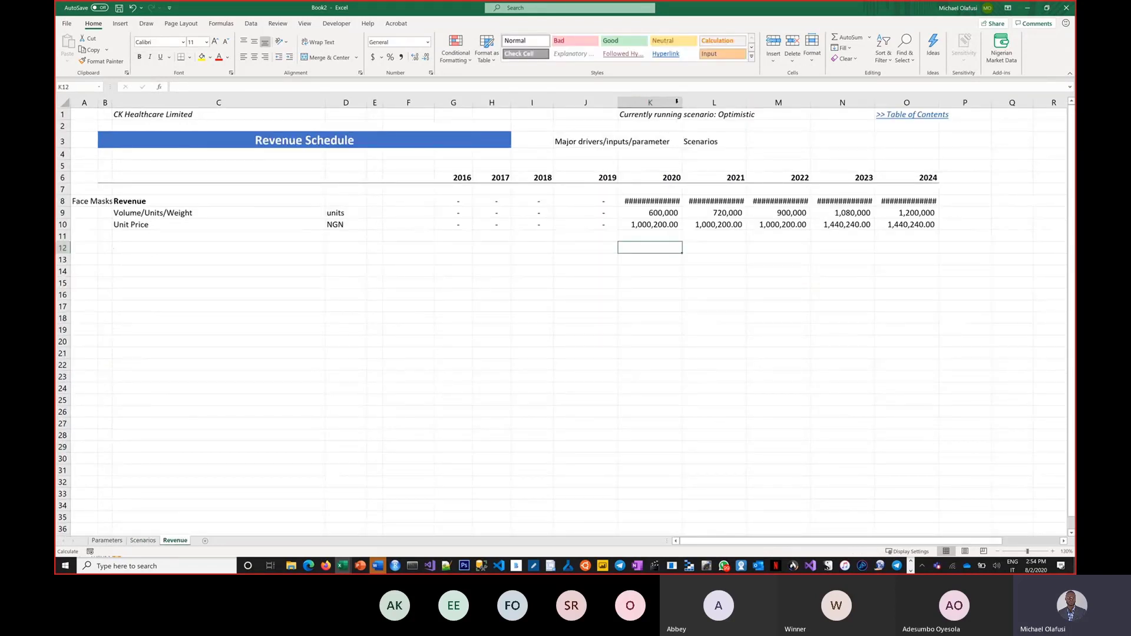
{"action": "left_click_drag", "start_coordinate": [682, 102], "coordinate": [692, 103]}
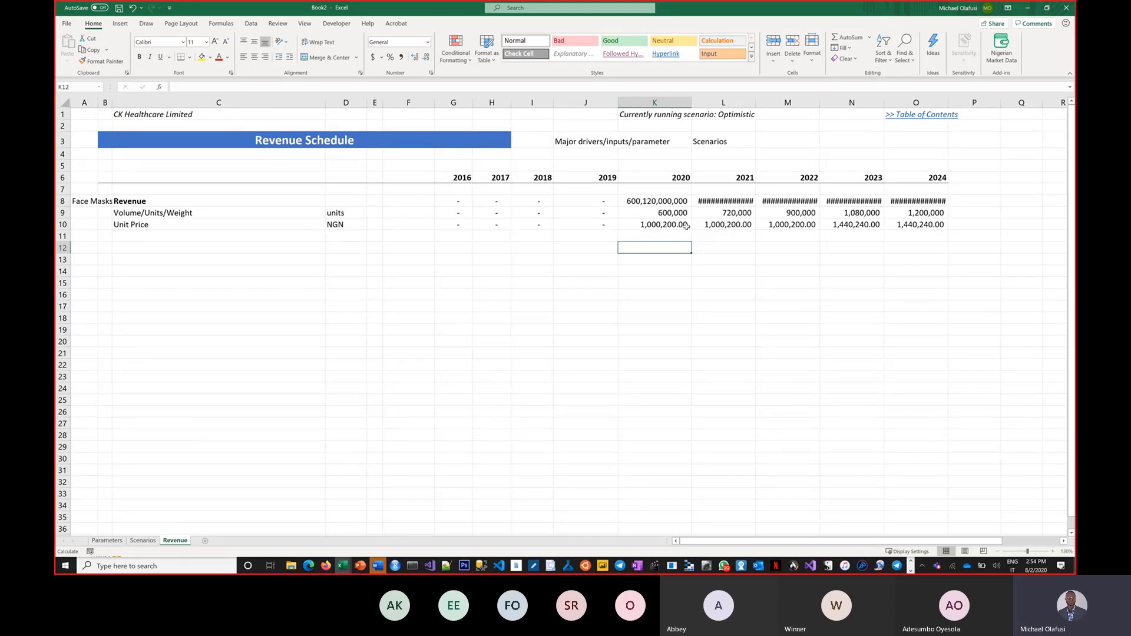
{"action": "left_click", "coordinate": [667, 225]}
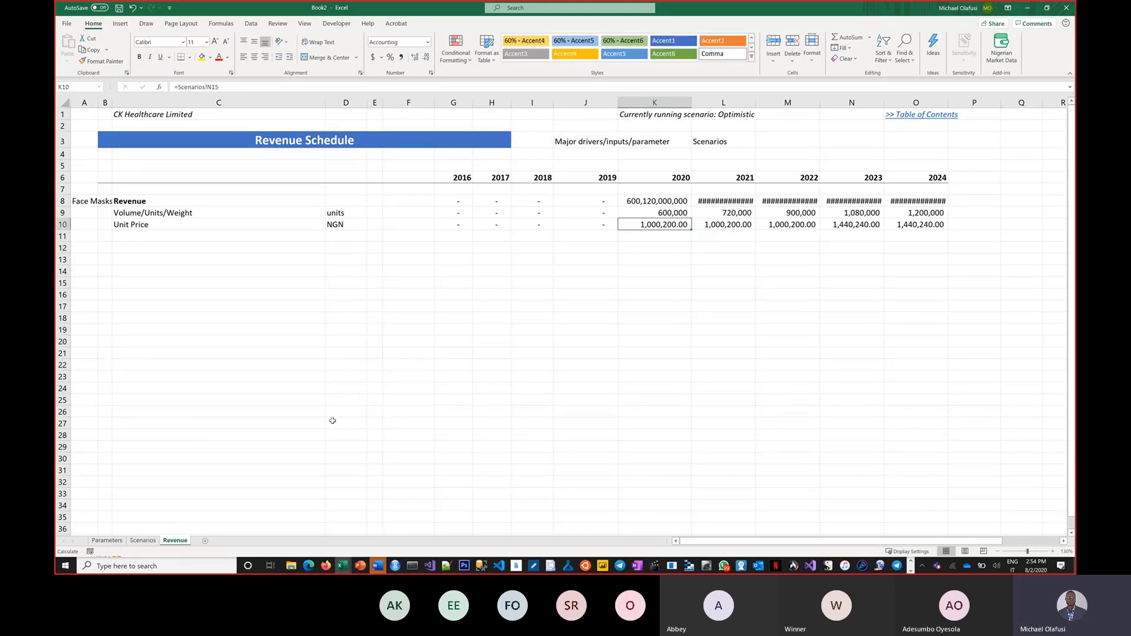
{"action": "left_click", "coordinate": [143, 541]}
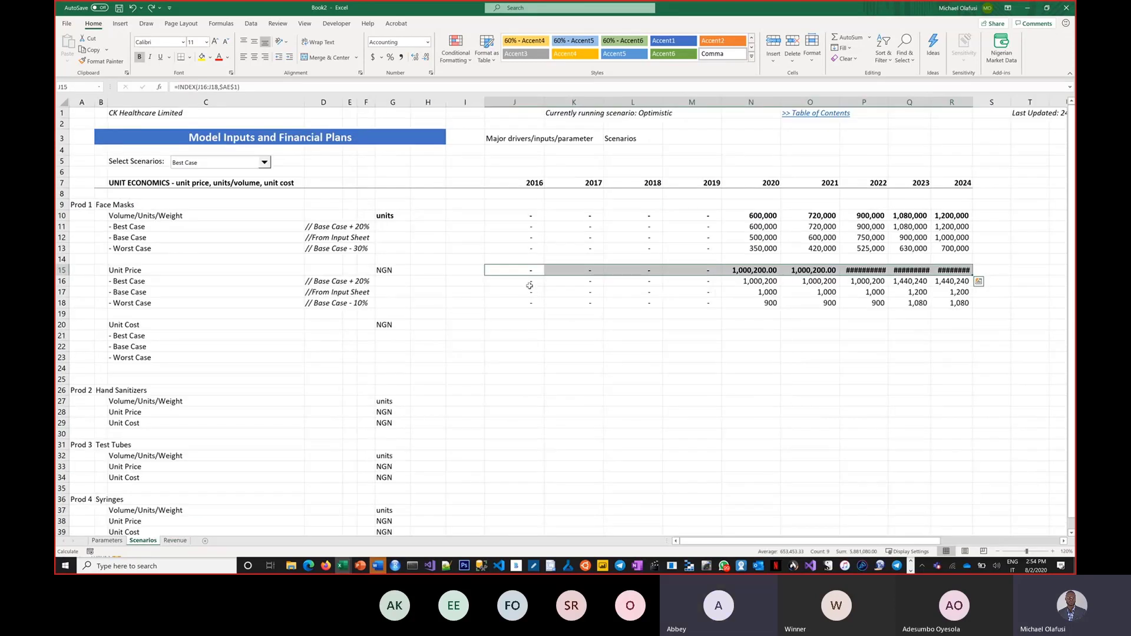
Step: Correct J16's Best Case formula to Base Case plus 20% and fill it through R16
{"action": "left_click", "coordinate": [530, 282]}
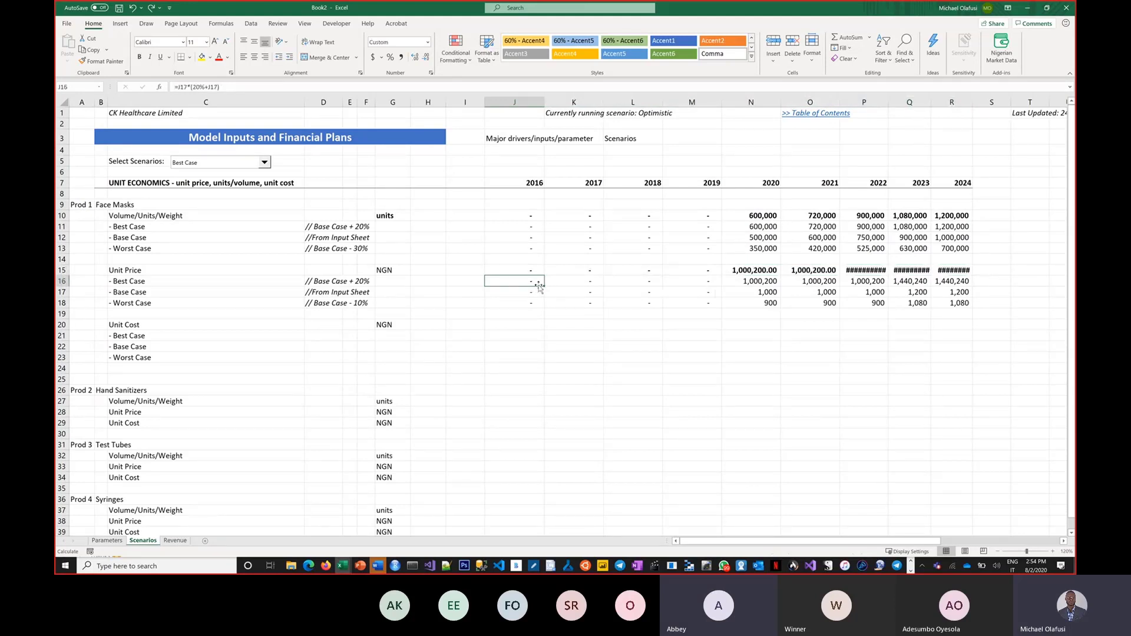
{"action": "mouse_move", "coordinate": [539, 287]}
{"action": "left_mouse_down"}
{"action": "mouse_move", "coordinate": [701, 297]}
{"action": "mouse_move", "coordinate": [836, 289]}
{"action": "mouse_move", "coordinate": [606, 268]}
{"action": "mouse_move", "coordinate": [553, 293]}
{"action": "mouse_move", "coordinate": [533, 282]}
{"action": "left_mouse_up"}
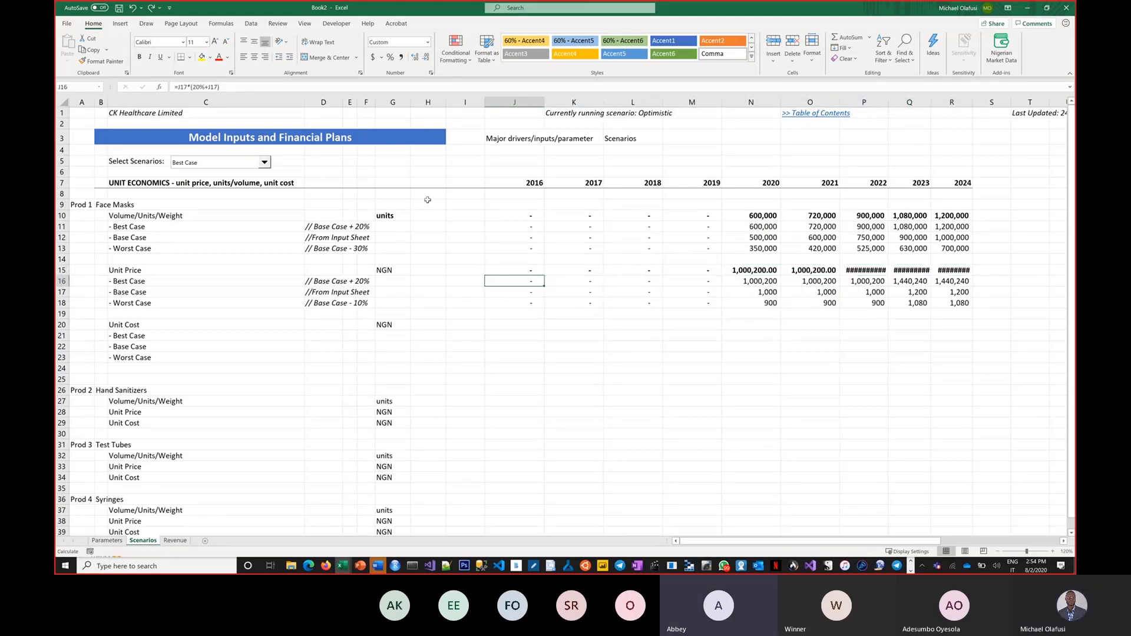
{"action": "left_click", "coordinate": [196, 87]}
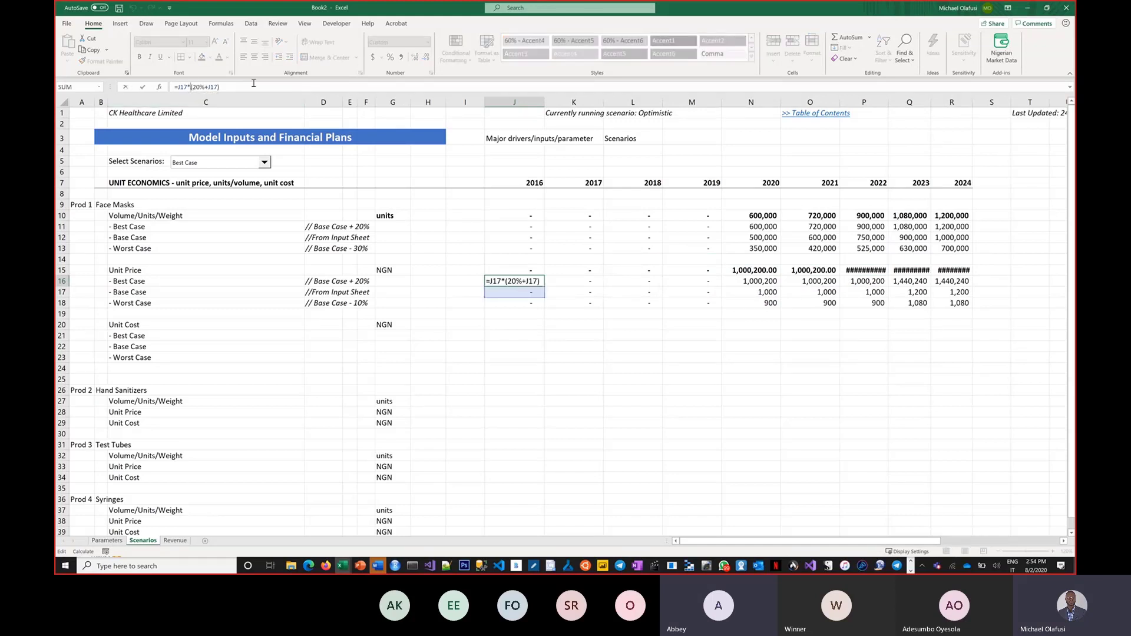
{"action": "key", "text": "BackSpace"}
{"action": "type", "text": "+"}
{"action": "left_click", "coordinate": [210, 86]}
{"action": "key", "text": "Return"}
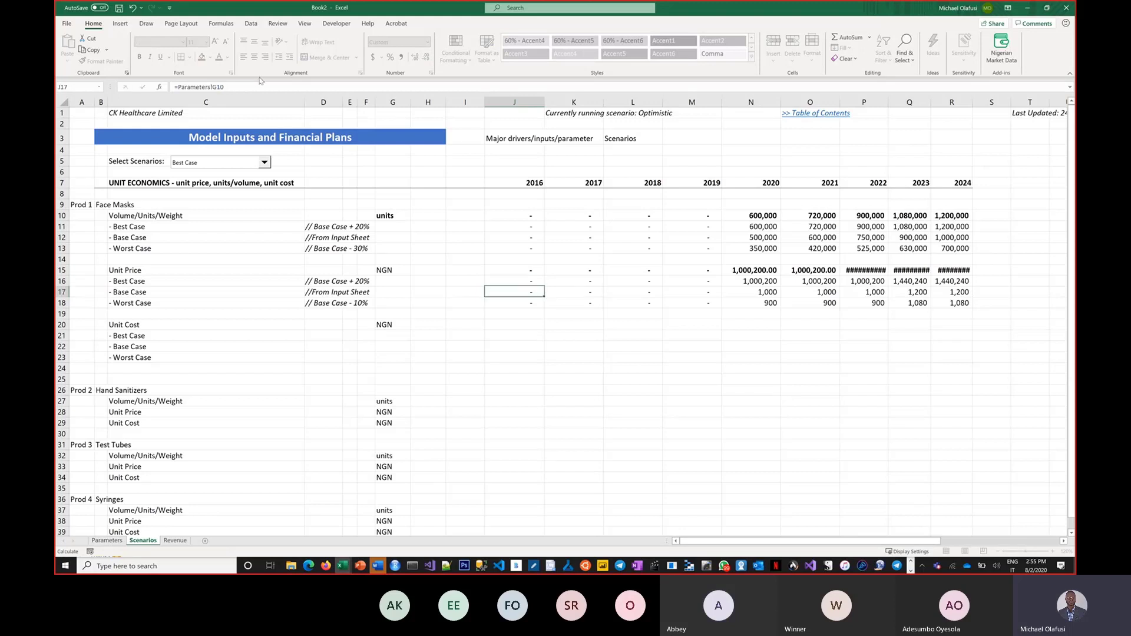
{"action": "left_click", "coordinate": [529, 281]}
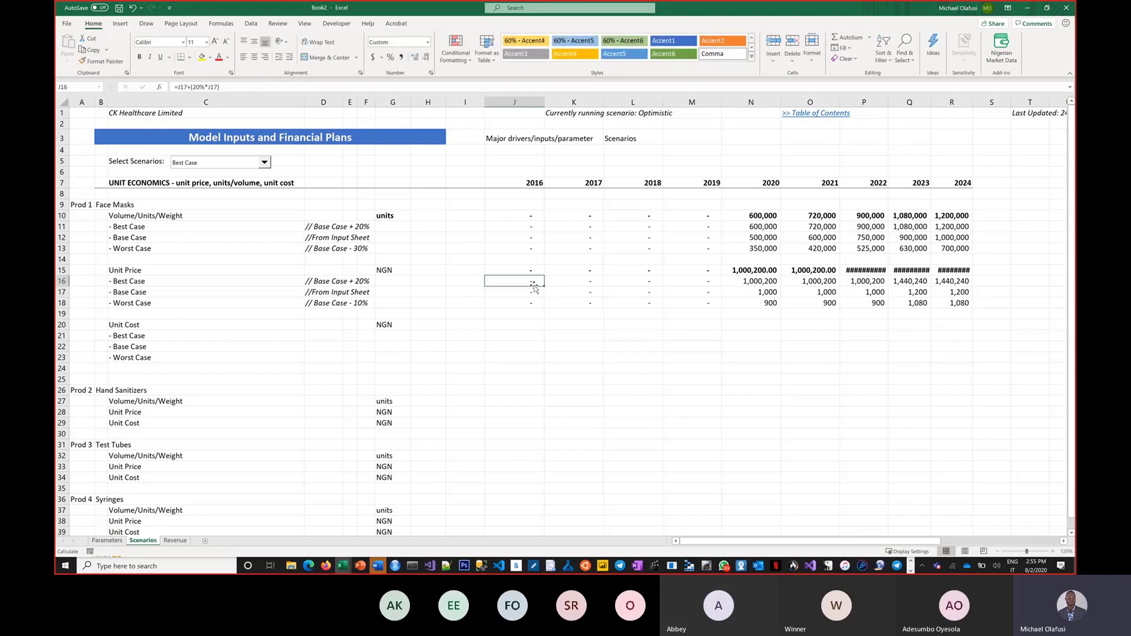
{"action": "left_click_drag", "start_coordinate": [544, 287], "coordinate": [961, 282]}
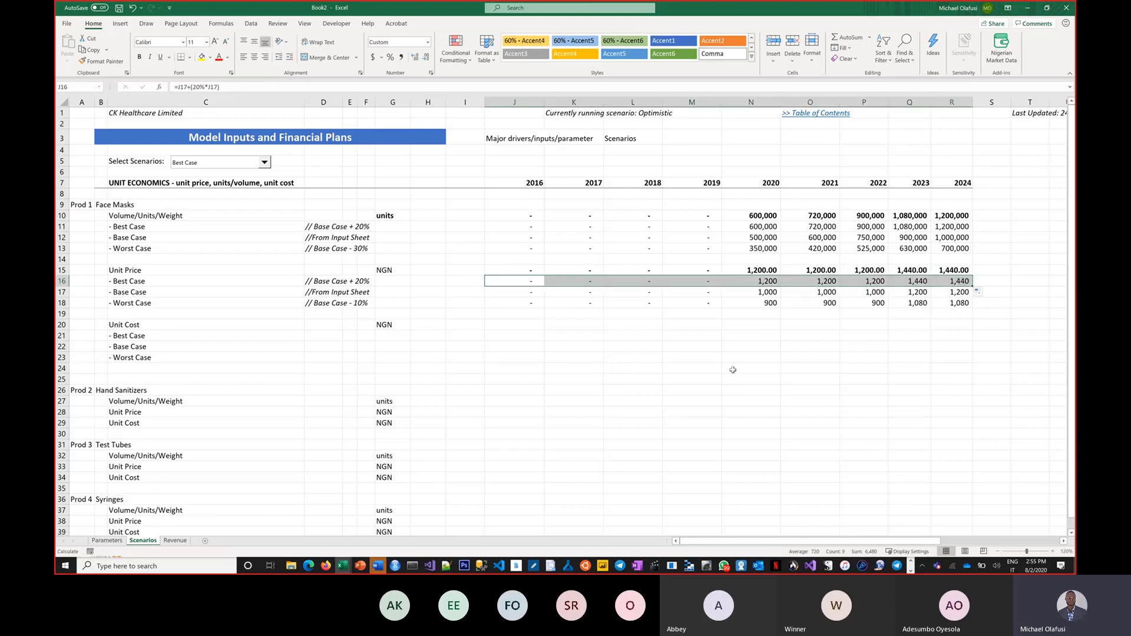
{"action": "left_click", "coordinate": [175, 540]}
{"action": "left_click", "coordinate": [453, 345]}
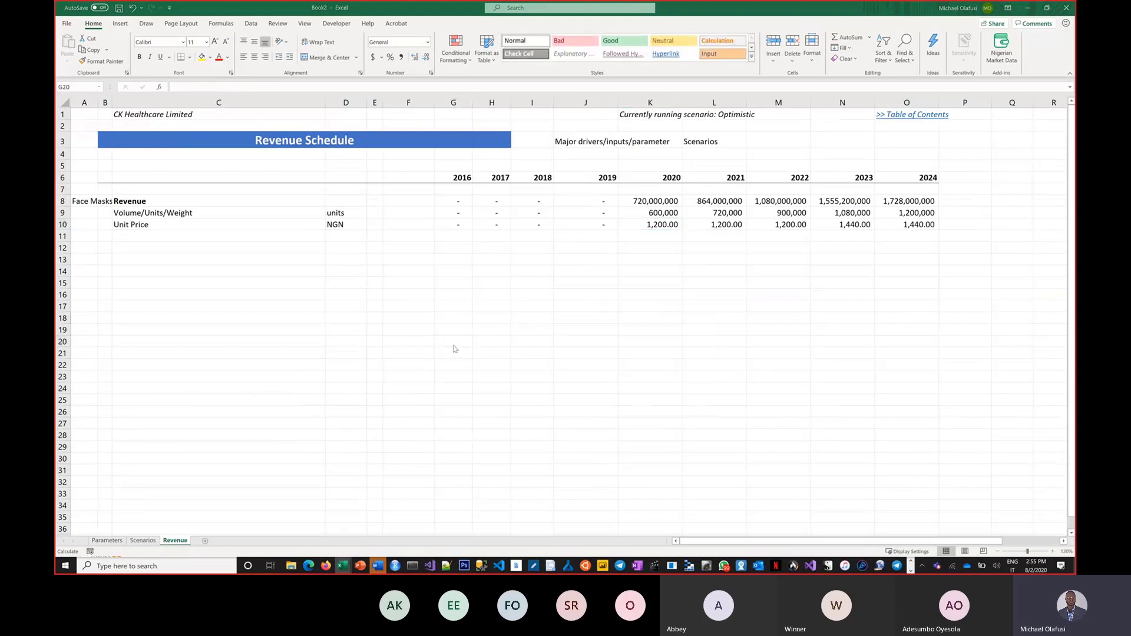
{"action": "key", "text": "alt+Tab"}
{"action": "key", "text": "alt+Tab"}
{"action": "key", "text": "alt+Tab"}
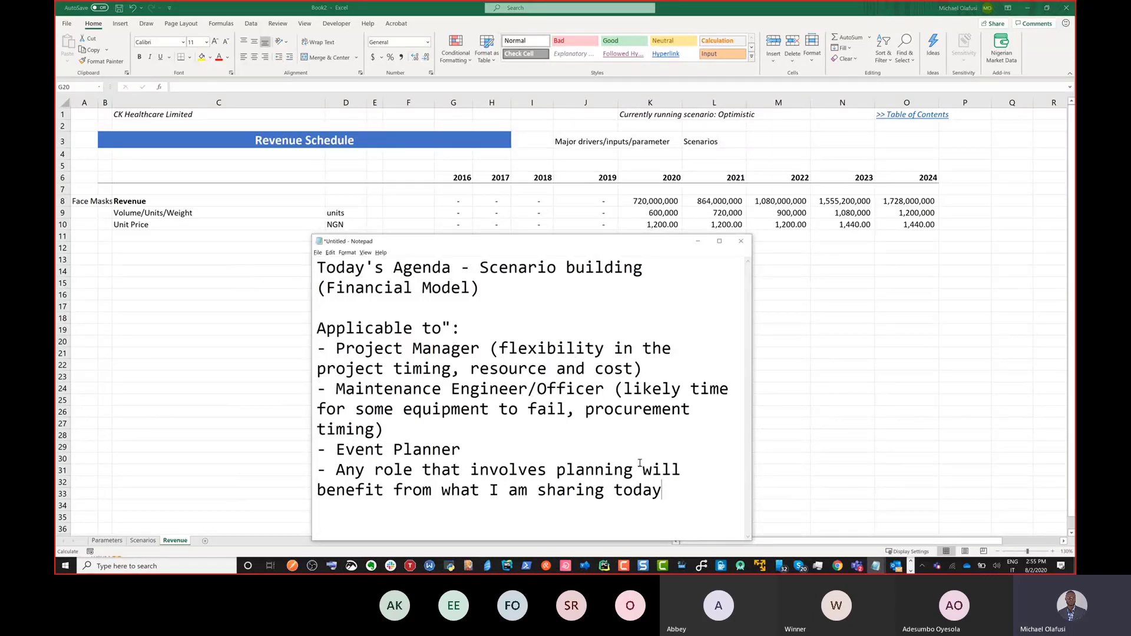
{"action": "left_click_drag", "start_coordinate": [663, 490], "coordinate": [334, 471]}
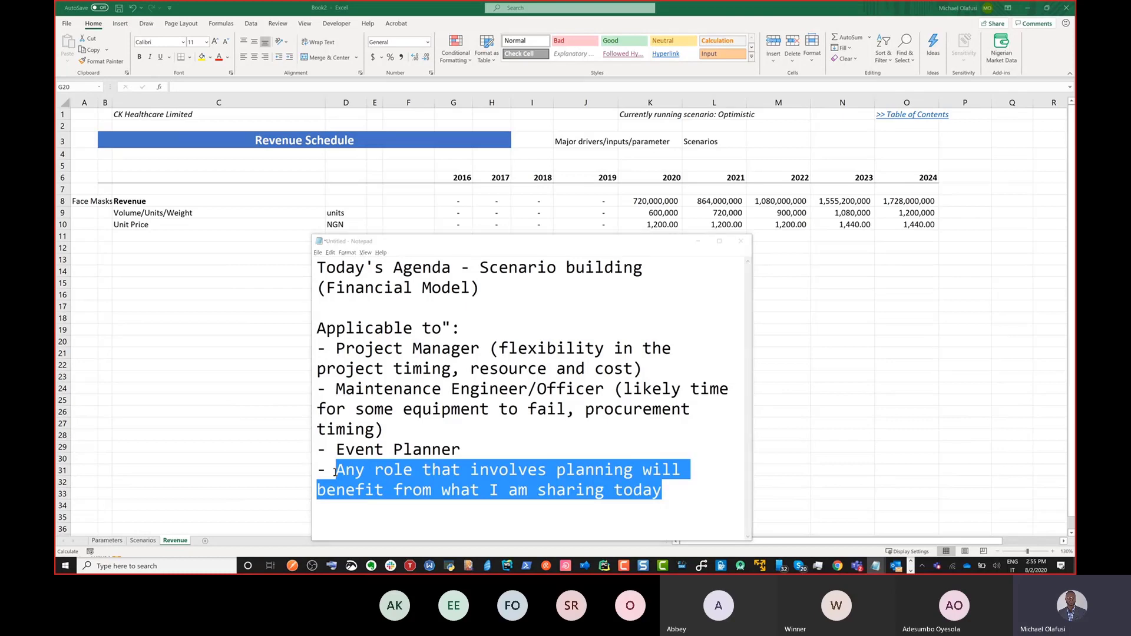
{"action": "key", "text": "alt+Tab"}
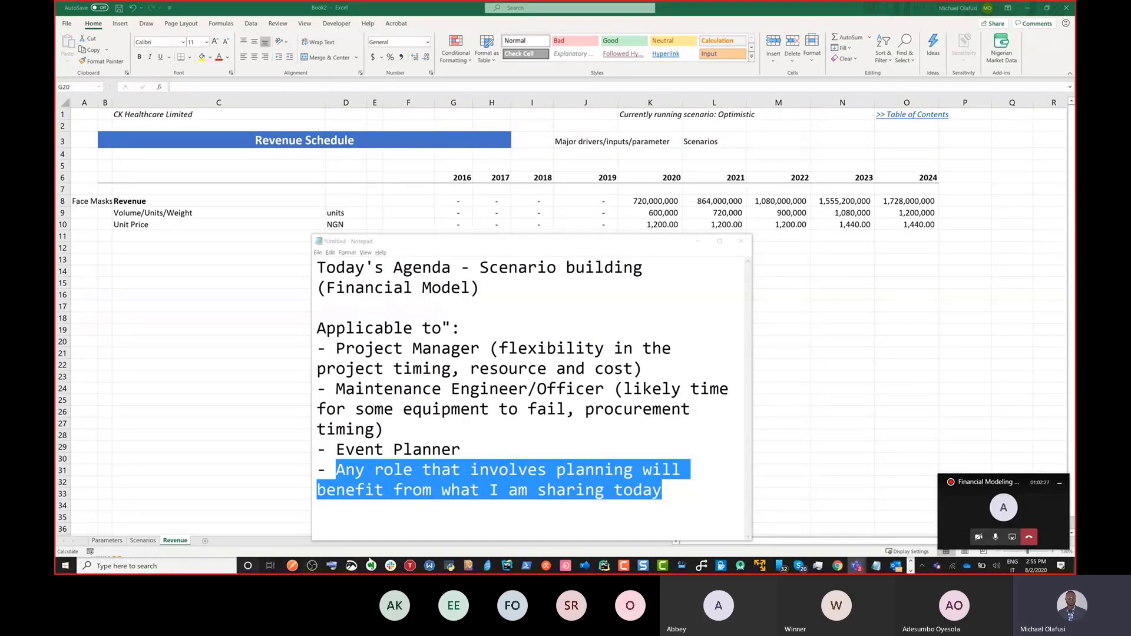
{"action": "left_click", "coordinate": [955, 516]}
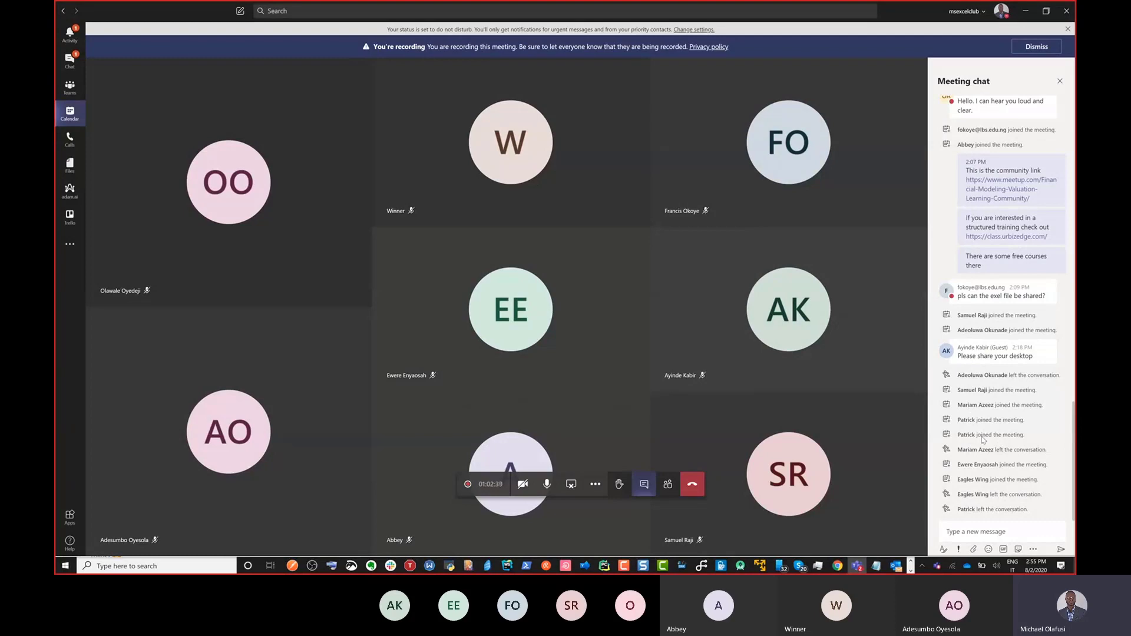
{"action": "key", "text": "alt+Tab"}
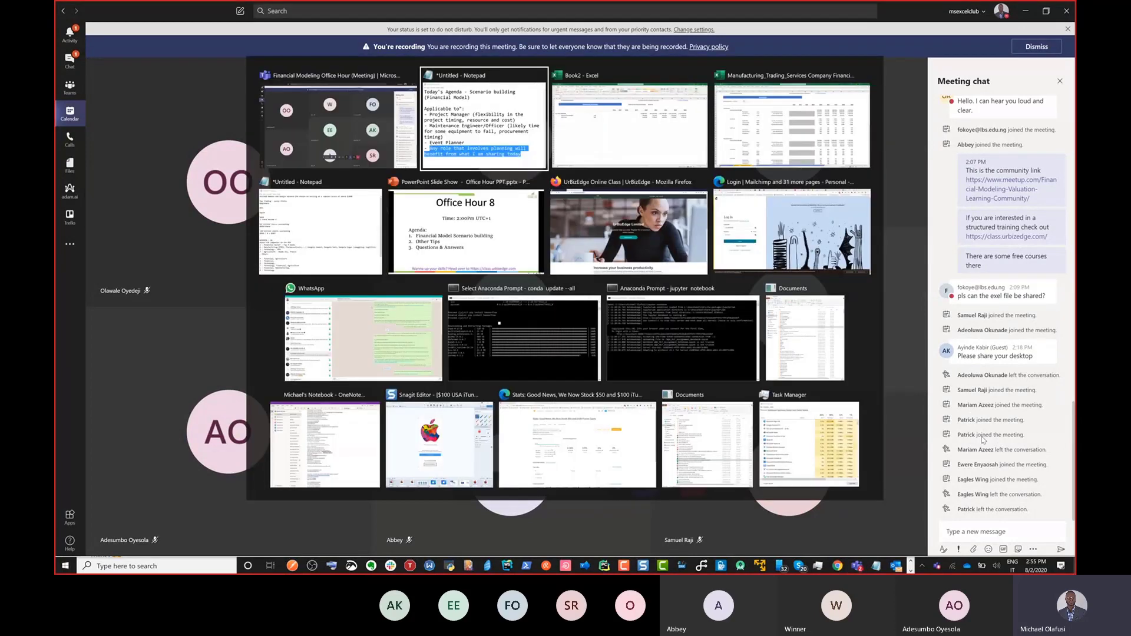
{"action": "left_click", "coordinate": [350, 300]}
{"action": "left_click", "coordinate": [350, 304]}
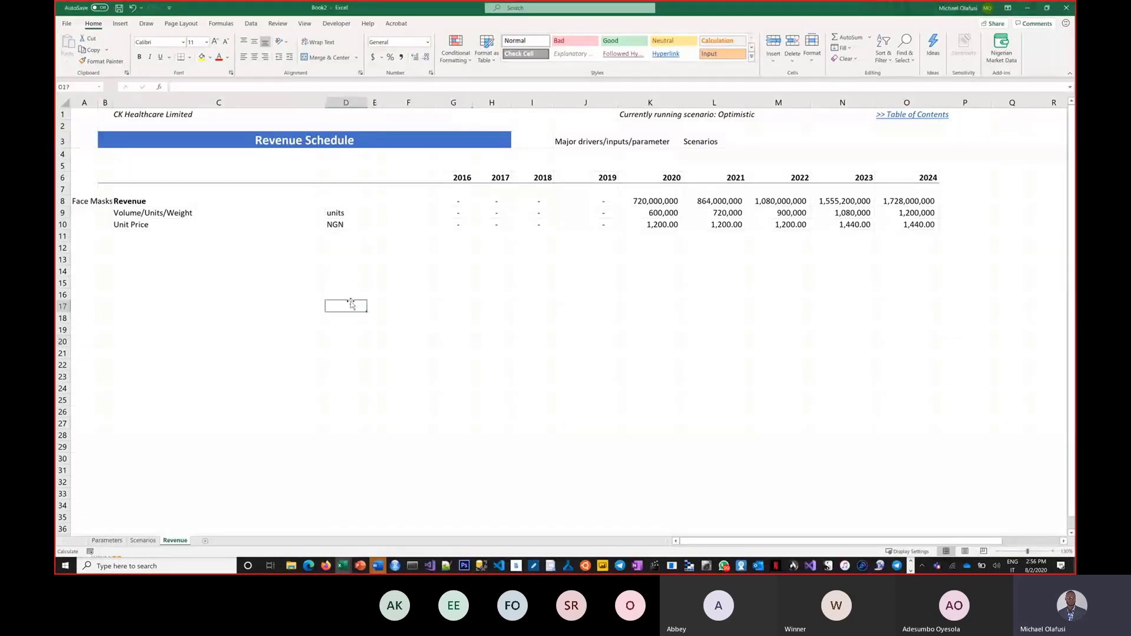
Step: Save the workbook to OneDrive as 'Scenario based planning - Office Hour 8.xlsx'
{"action": "key", "text": "ctrl+s"}
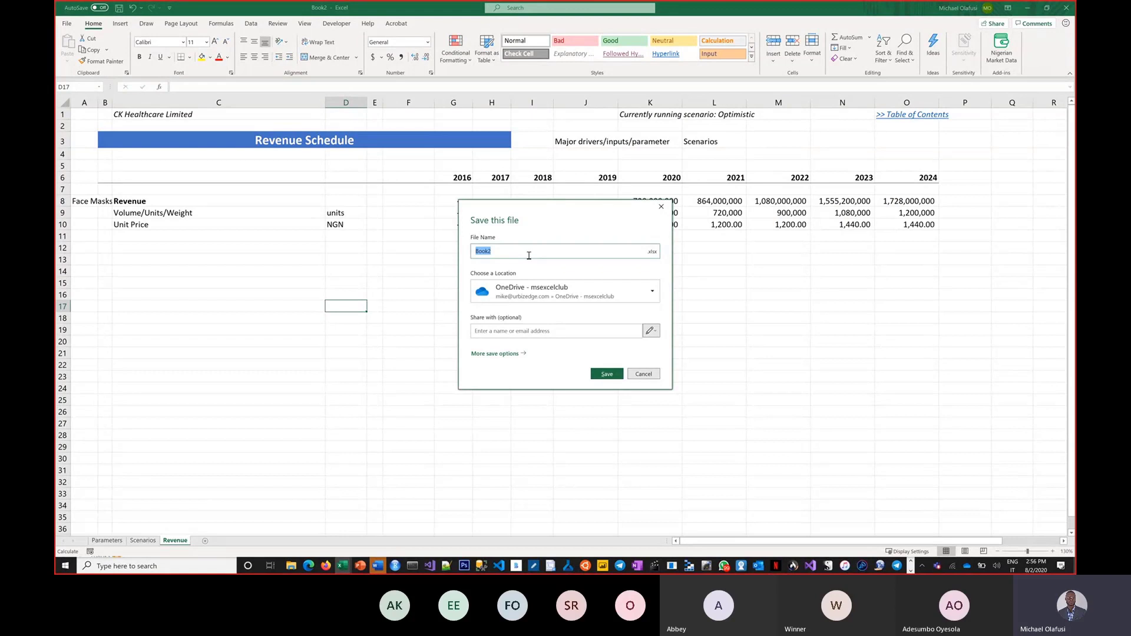
{"action": "type", "text": "O"}
{"action": "type", "text": "Scenario based planning -"}
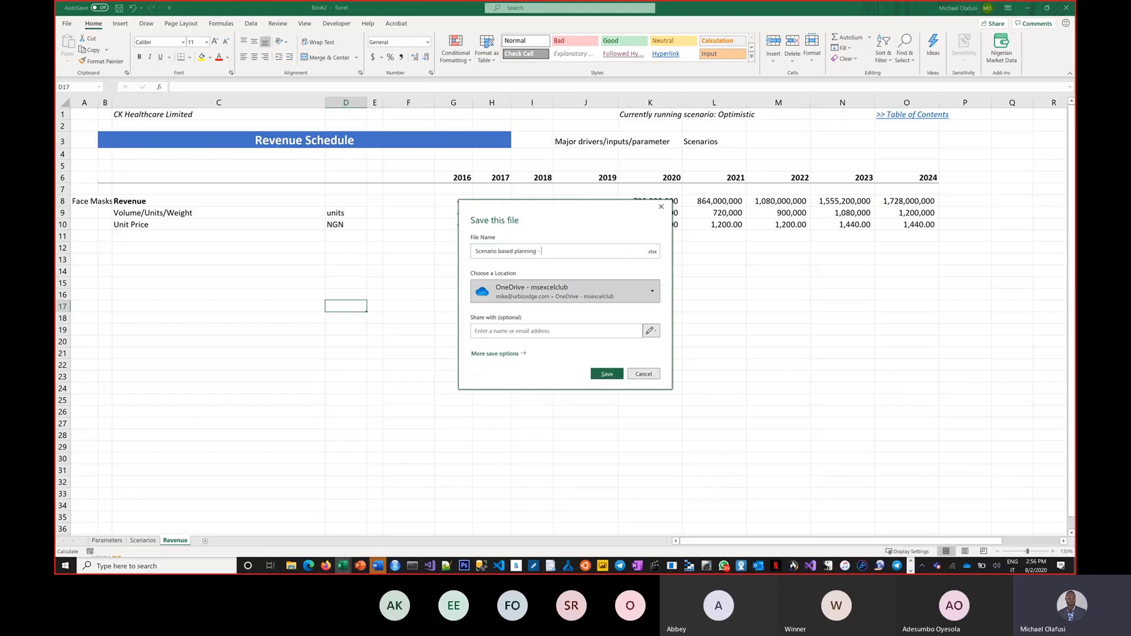
{"action": "type", "text": "Hour 8"}
{"action": "left_click", "coordinate": [649, 331]}
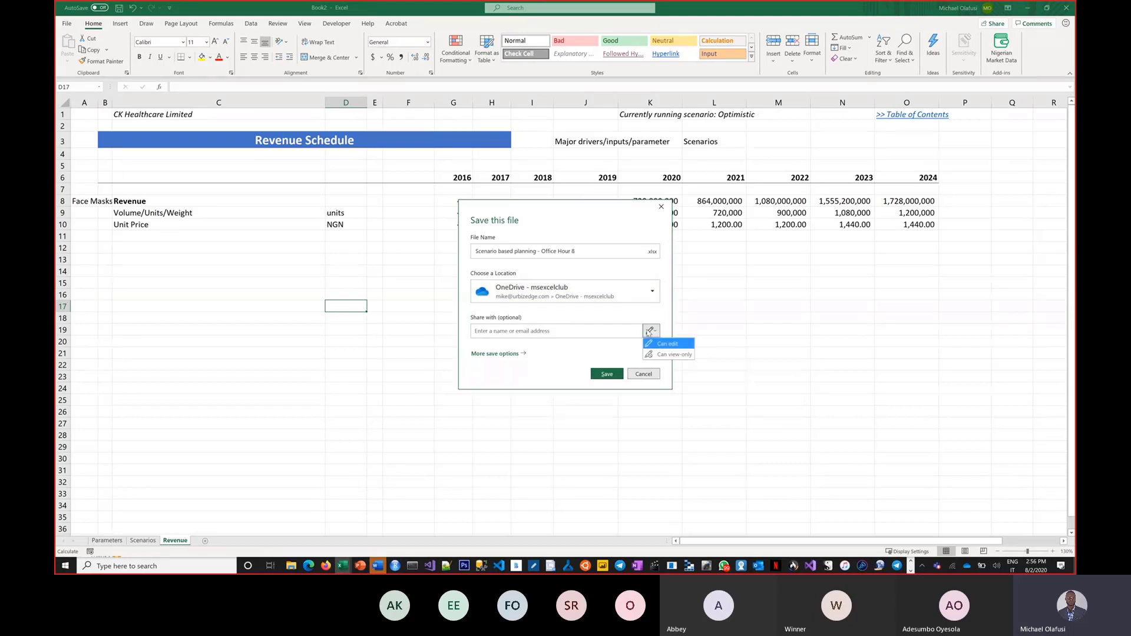
{"action": "left_click", "coordinate": [539, 369]}
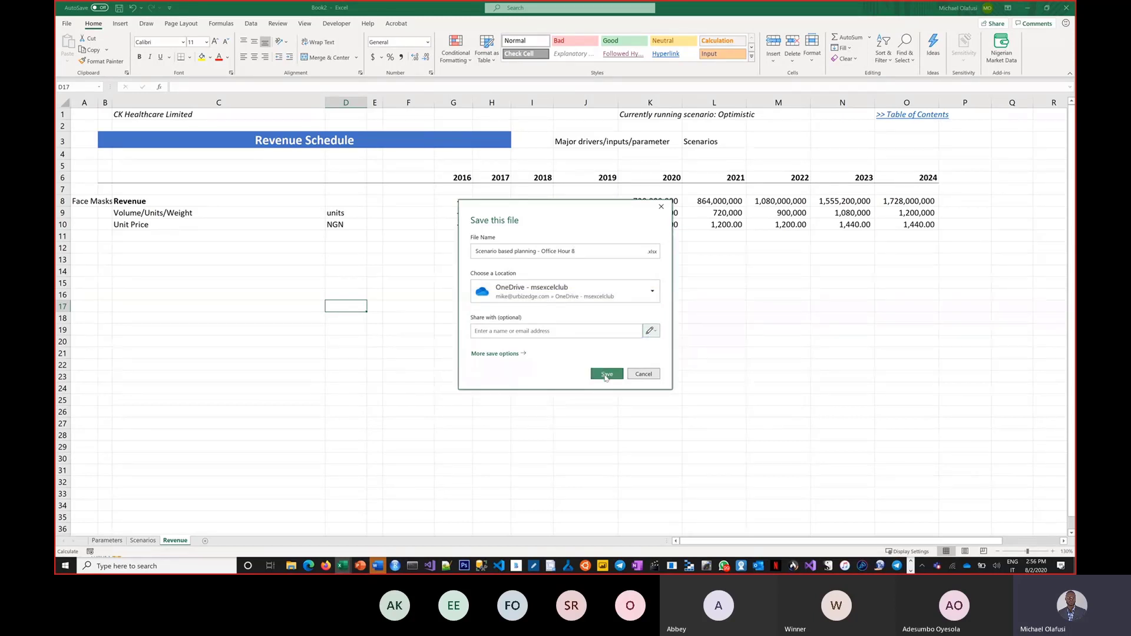
{"action": "left_click", "coordinate": [606, 375]}
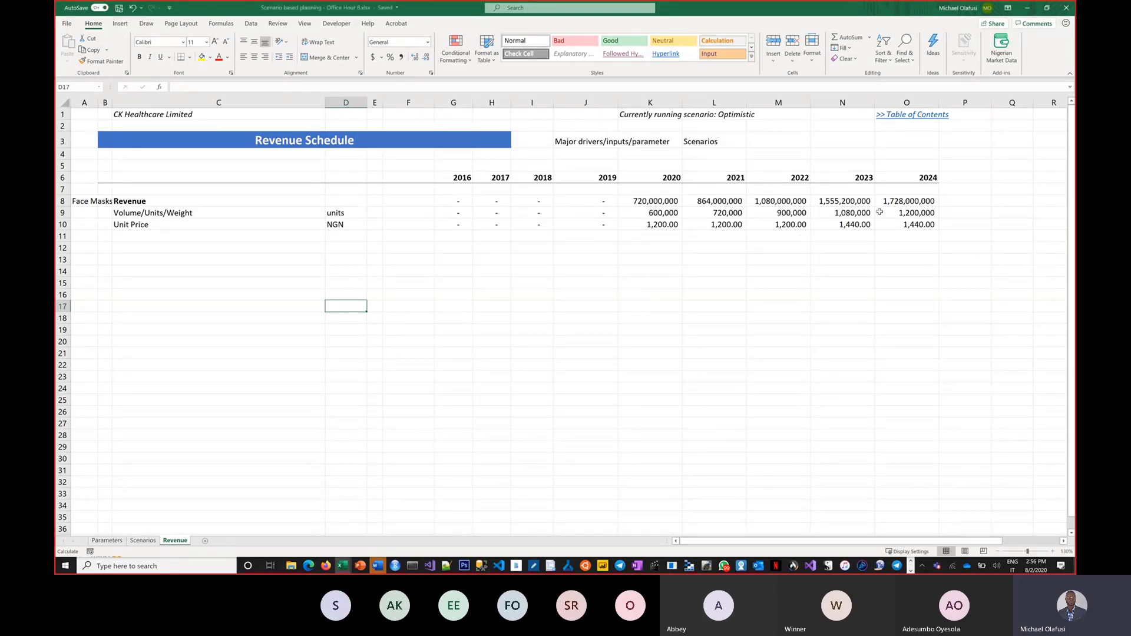
Step: Create and copy a view-only sharing link with editing disallowed, then switch to Teams
{"action": "left_click", "coordinate": [994, 24]}
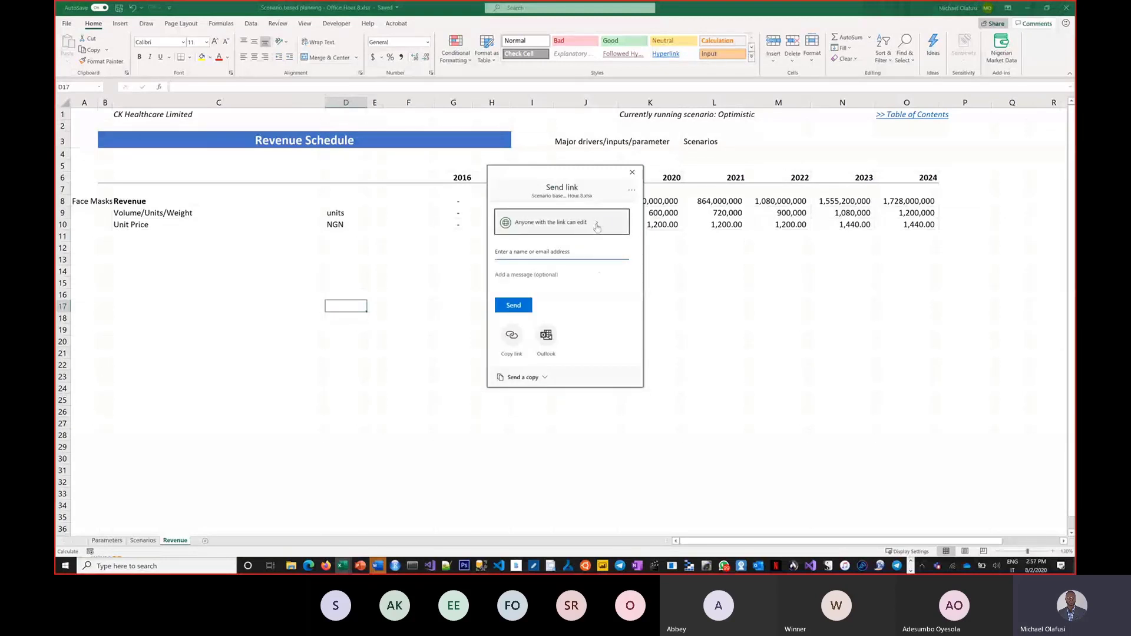
{"action": "left_click", "coordinate": [597, 228]}
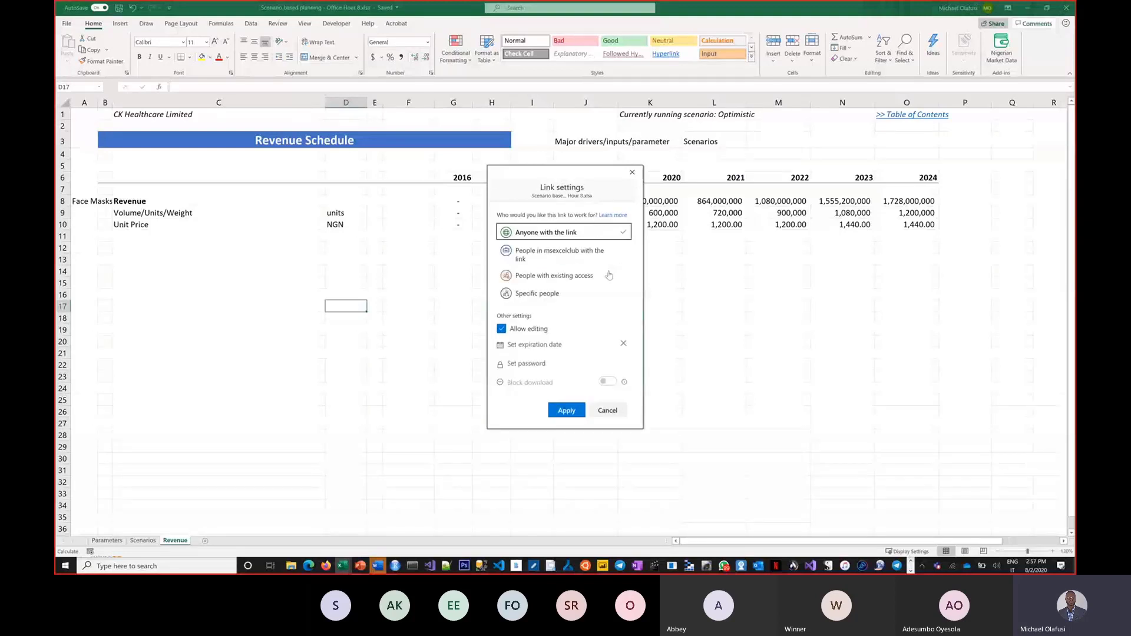
{"action": "left_click", "coordinate": [516, 328]}
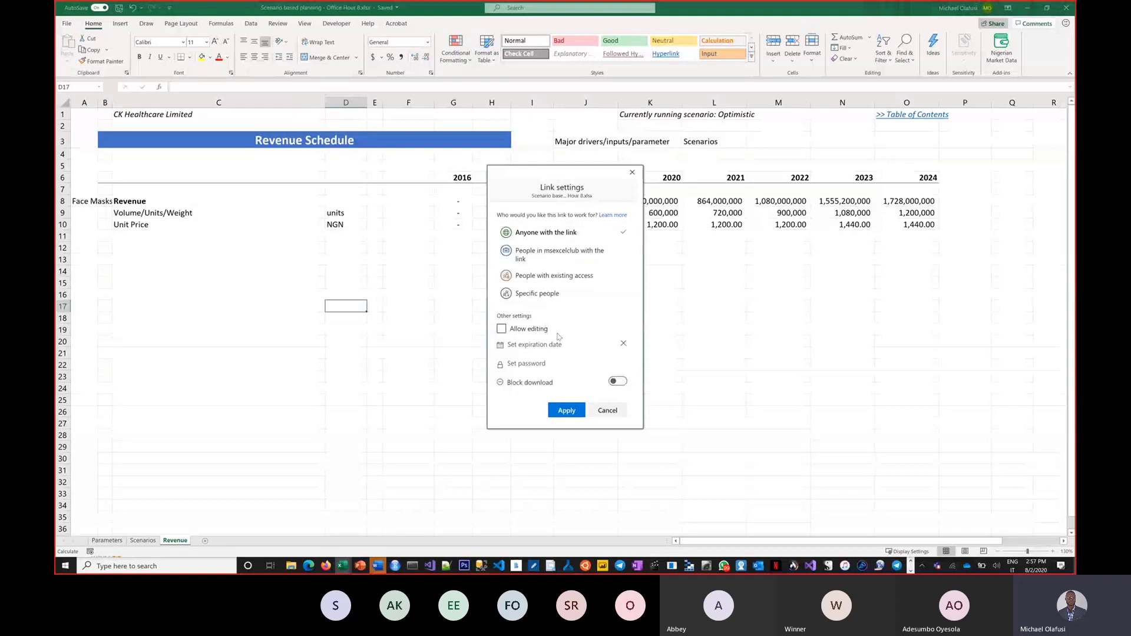
{"action": "left_click", "coordinate": [566, 411]}
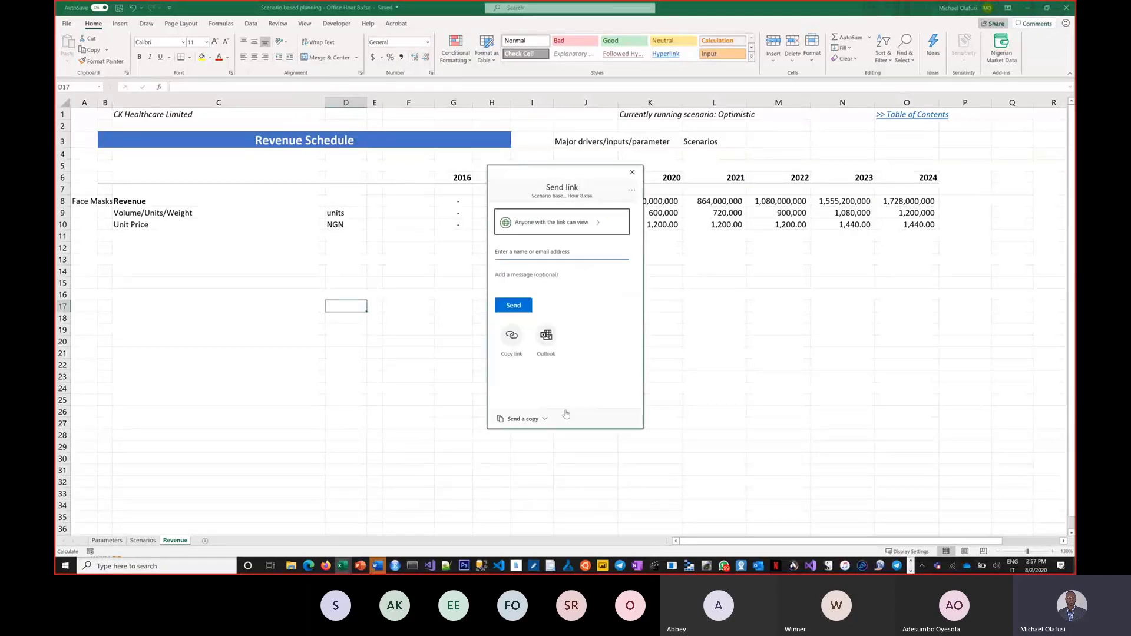
{"action": "left_click", "coordinate": [511, 337]}
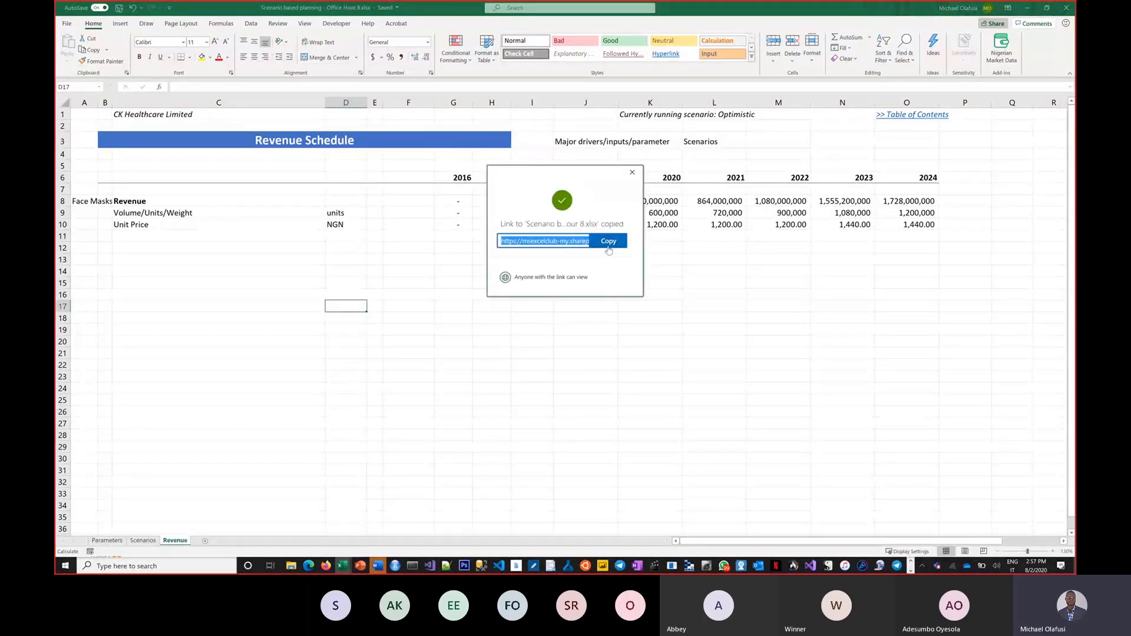
{"action": "key", "text": "alt+Tab"}
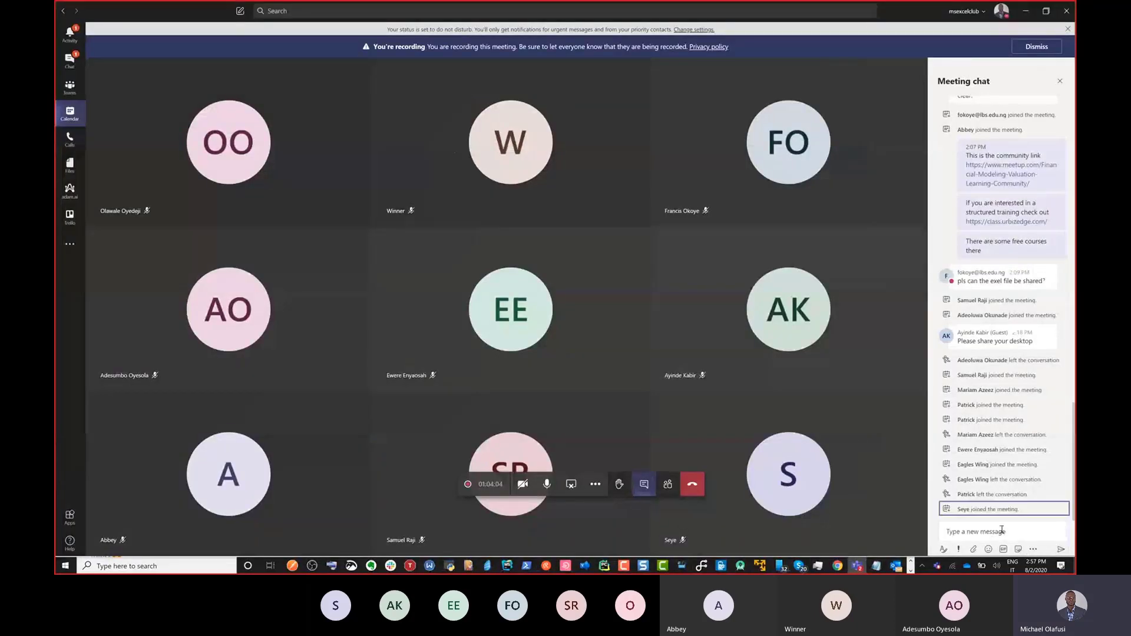
Step: Post 'The Excel file link is' with the pasted Scenario based planning - Office Hour 8.xlsx link in the meeting chat
{"action": "left_click", "coordinate": [1002, 530]}
{"action": "type", "text": "The Ex"}
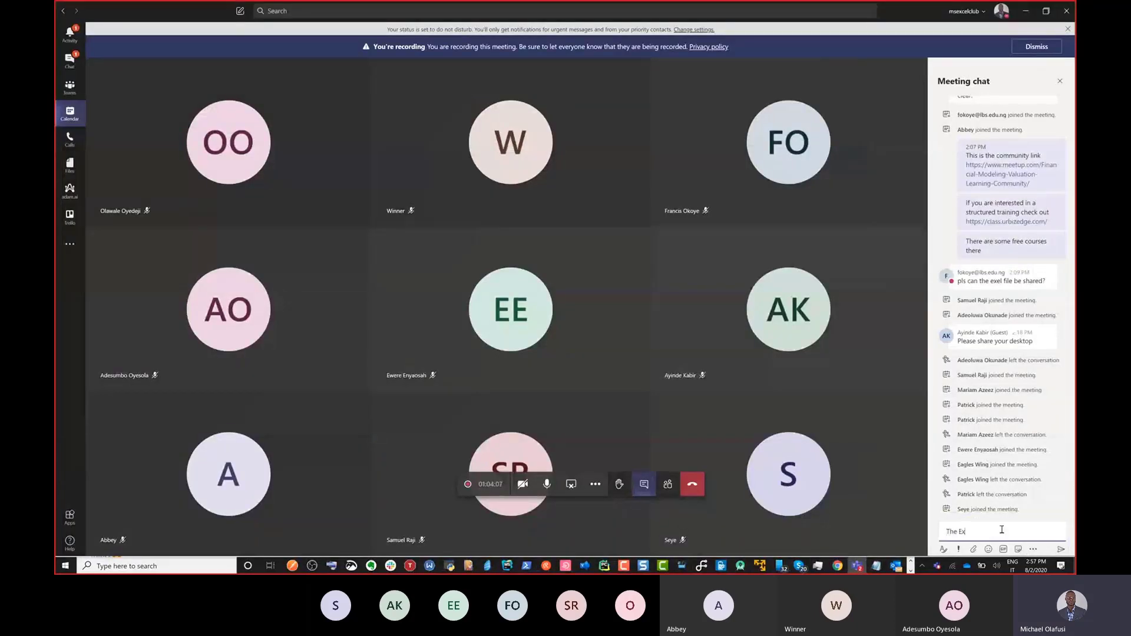
{"action": "type", "text": "cel file link is"}
{"action": "type", "text": "Scenario based planning - Office Hour 8.xlsx"}
{"action": "key", "text": "Return"}
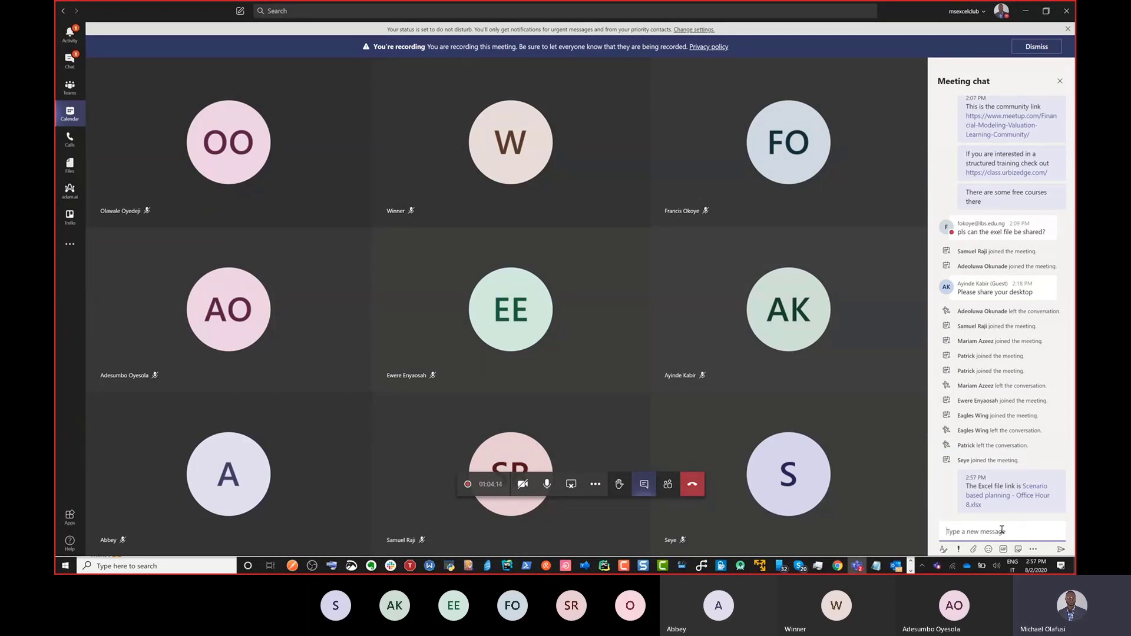
Step: Send the workbook link again as its own chat message
{"action": "key", "text": "alt+Tab"}
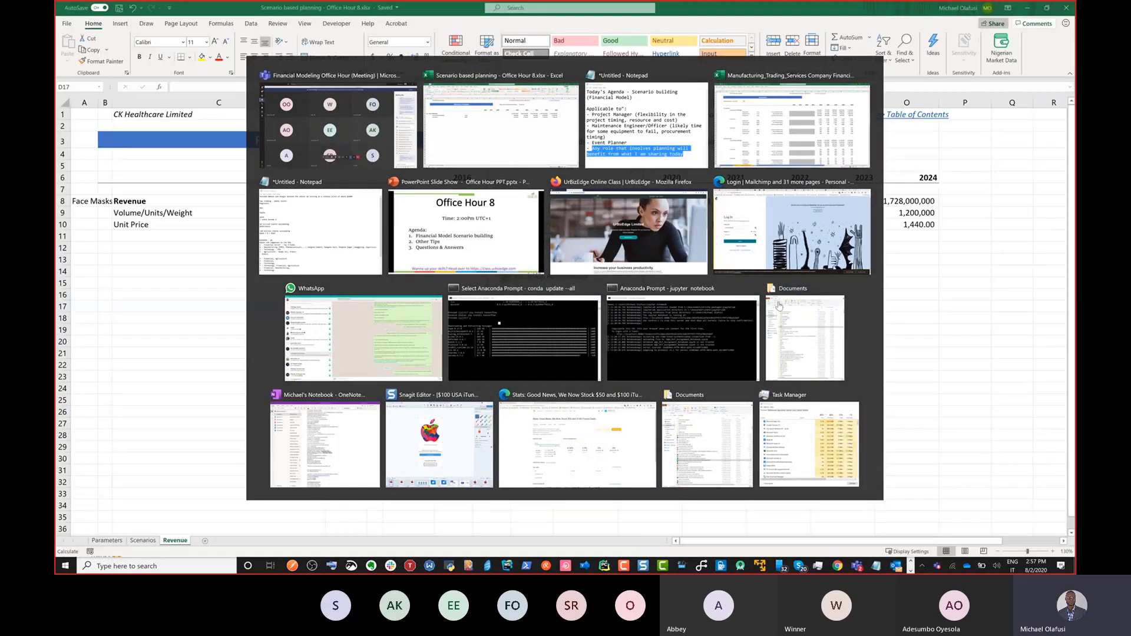
{"action": "key", "text": "Escape"}
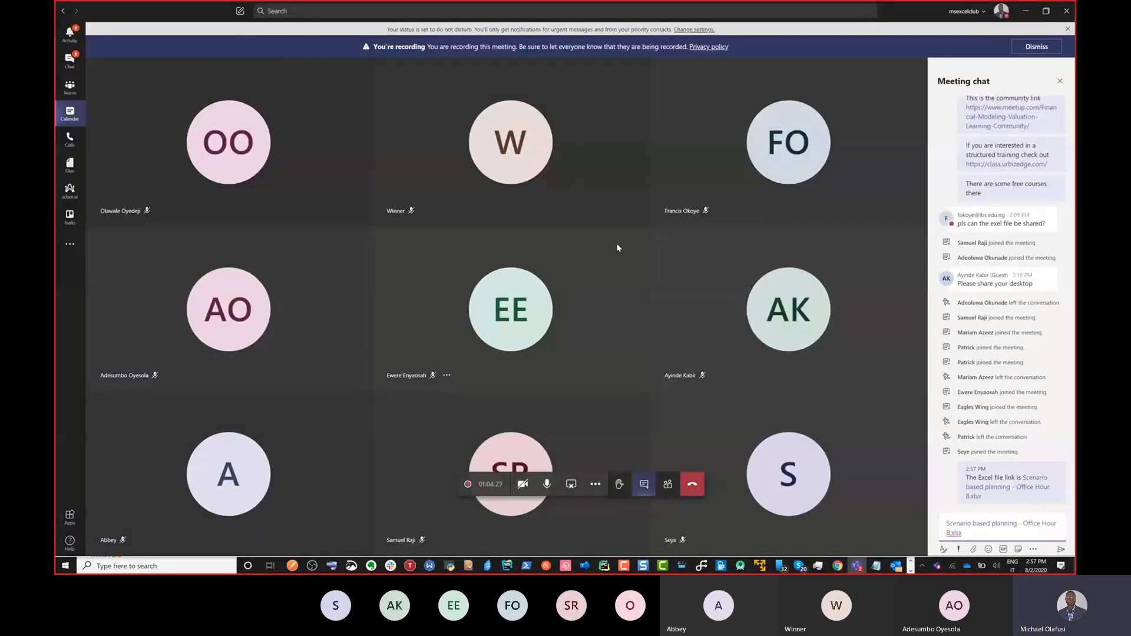
{"action": "key", "text": "Return"}
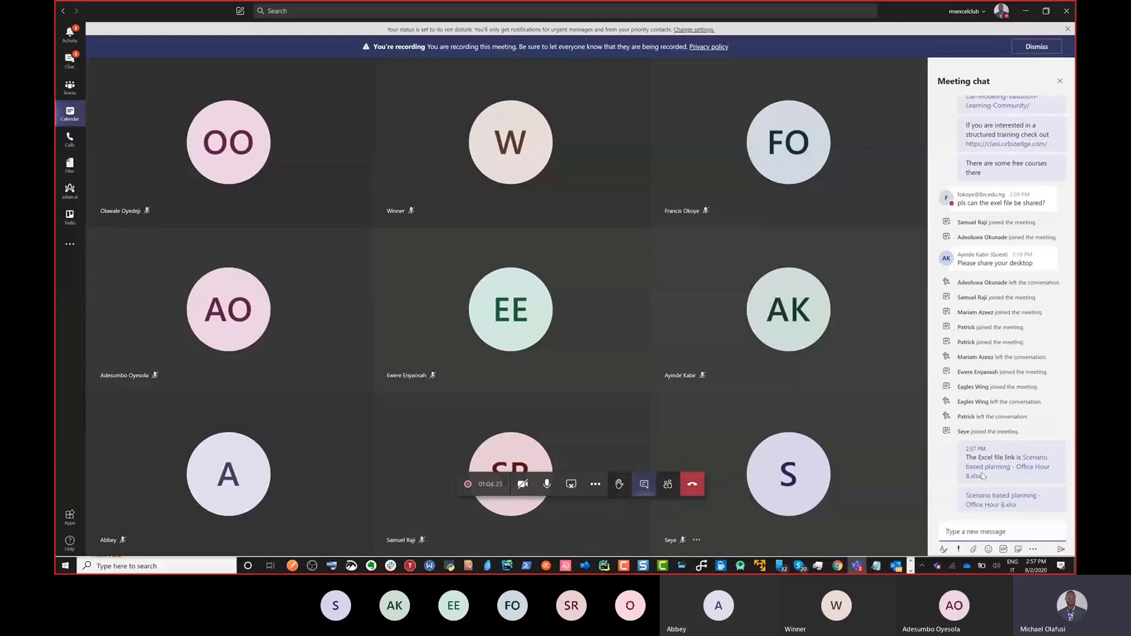
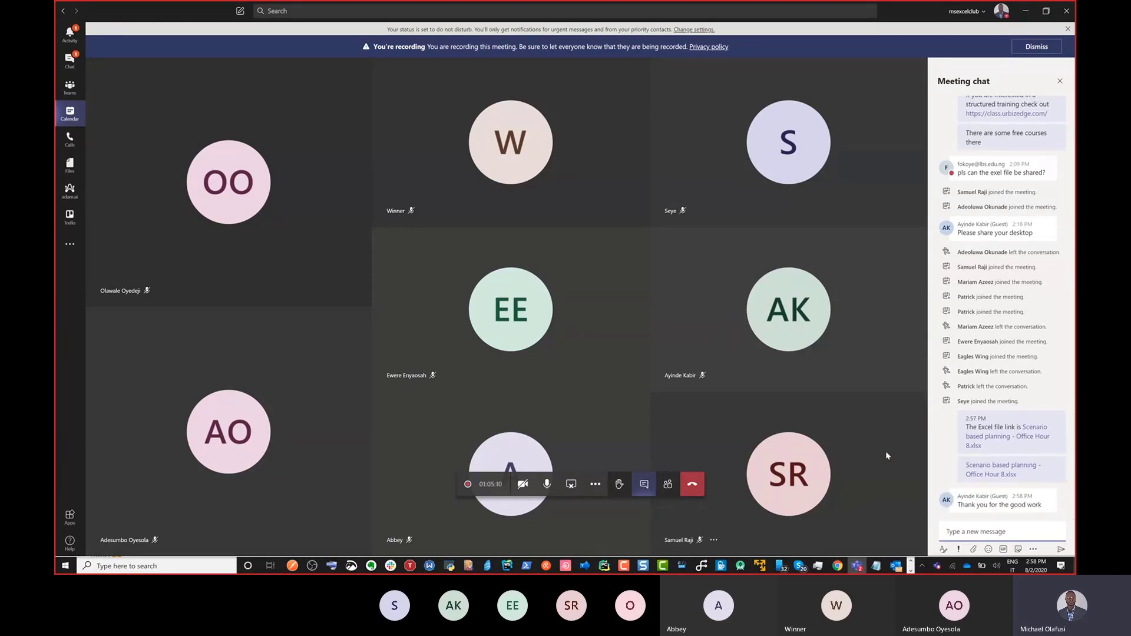
Step: Switch from the Teams meeting to the Edge window on the Mailchimp login page
{"action": "key", "text": "alt+Tab"}
{"action": "key", "text": "alt+Tab"}
{"action": "key", "text": "alt+Tab"}
{"action": "key", "text": "alt+Tab"}
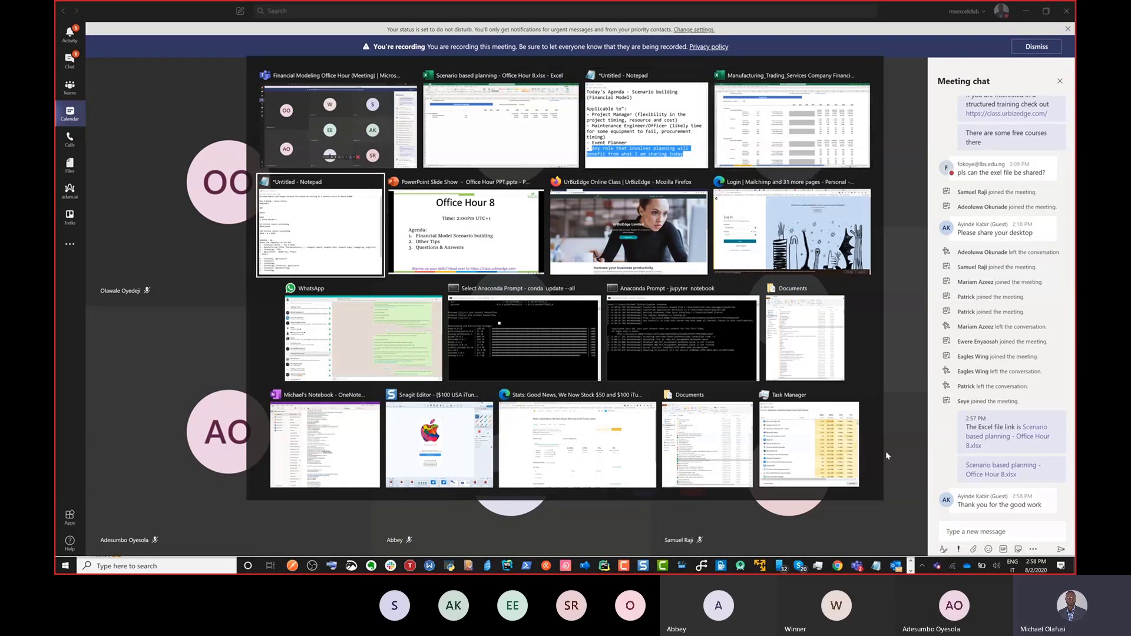
{"action": "key", "text": "alt+Tab"}
{"action": "key", "text": "alt+Tab"}
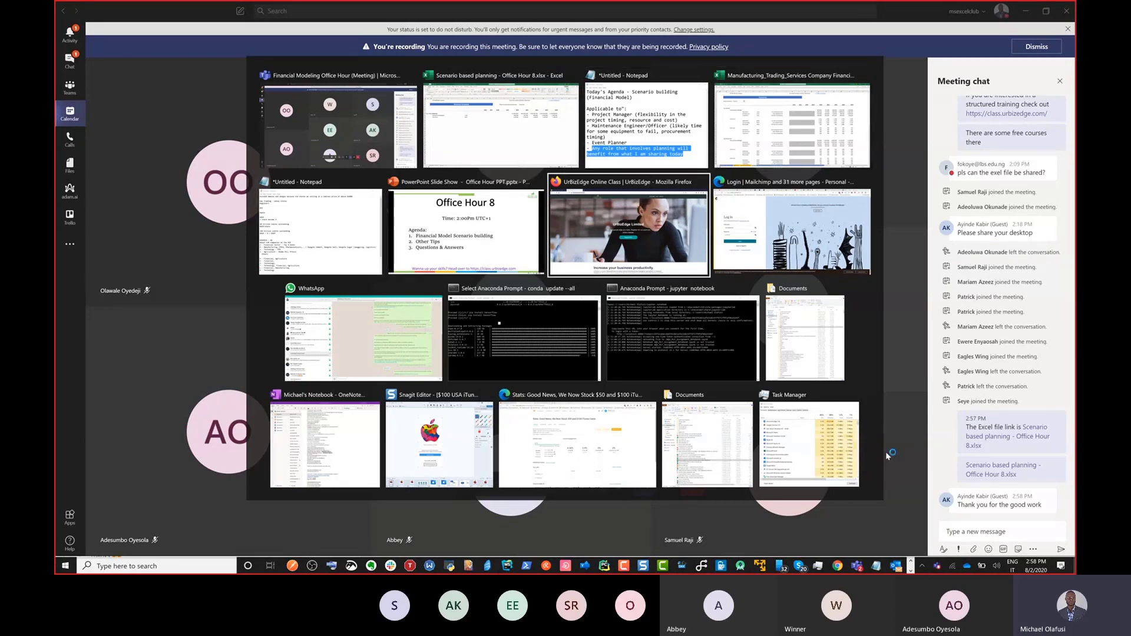
{"action": "key", "text": "alt+shift+Tab"}
{"action": "key", "text": "alt+shift+Tab"}
{"action": "key", "text": "alt+Tab"}
{"action": "key", "text": "alt+Tab"}
{"action": "key", "text": "alt+Tab"}
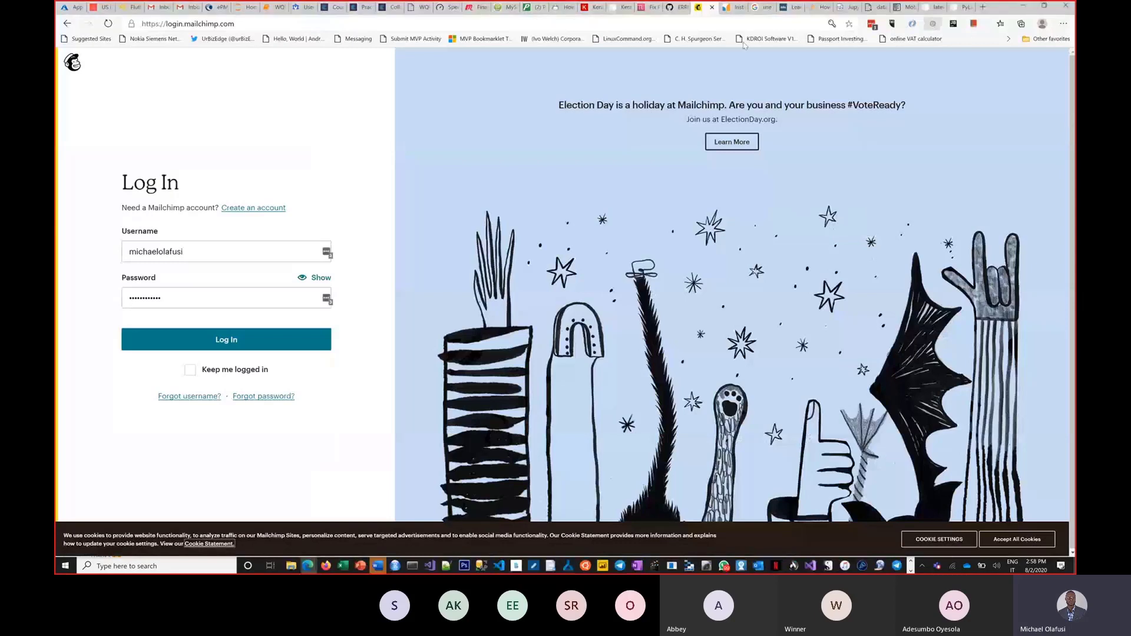
Step: Open vip.urbizedge.com/economy and the Stocks Fundamental Analysis Checklist in new tabs
{"action": "left_click", "coordinate": [982, 7]}
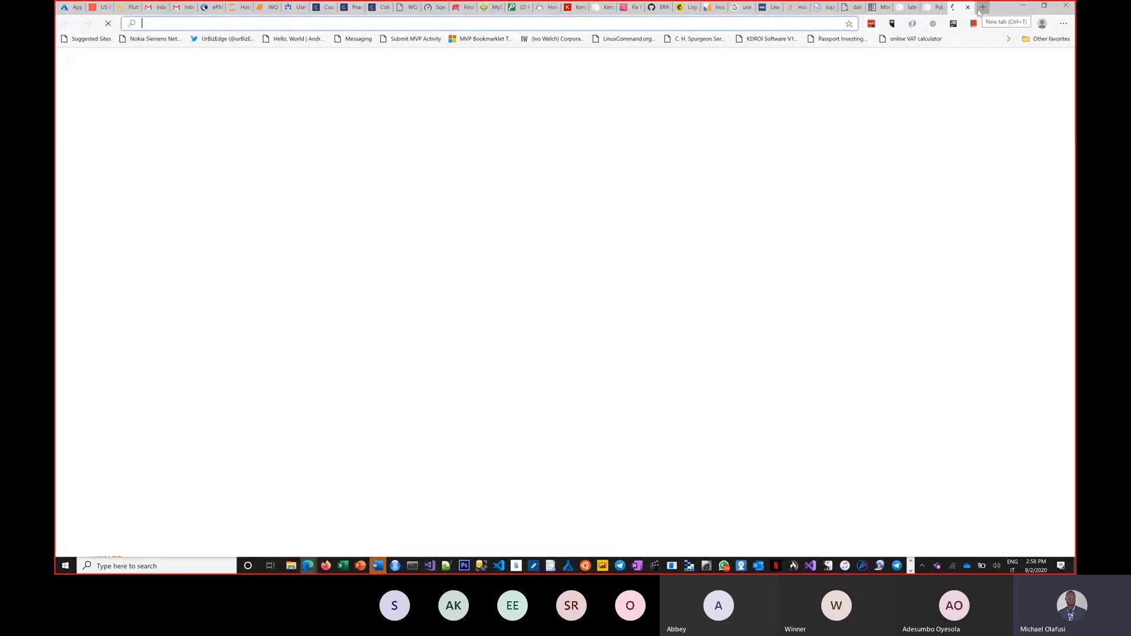
{"action": "type", "text": "vip"}
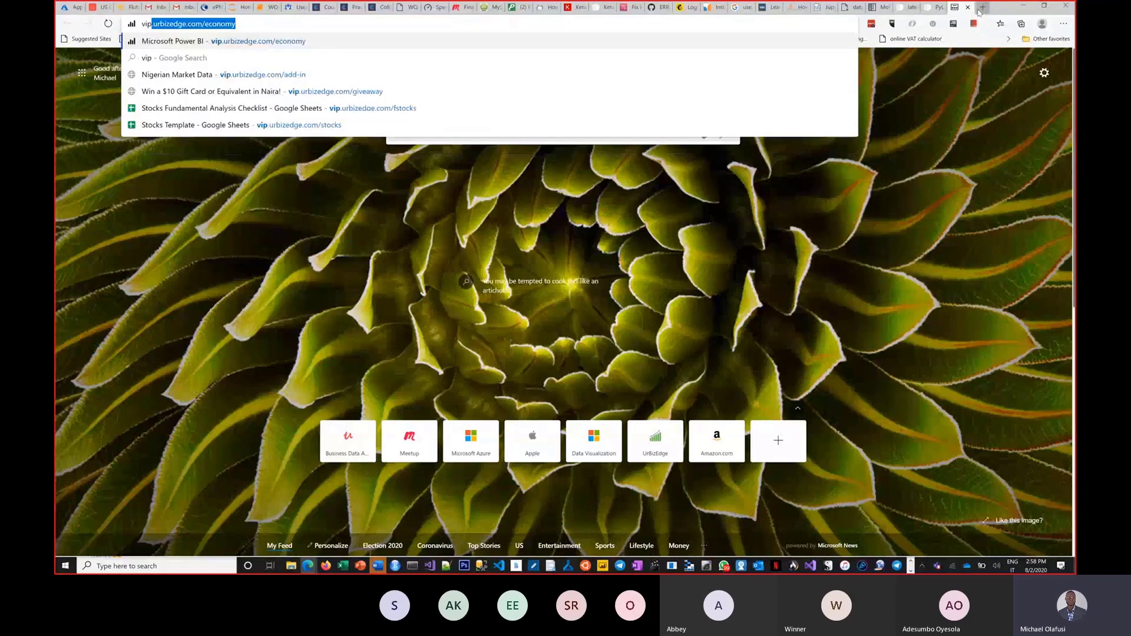
{"action": "key", "text": "Return"}
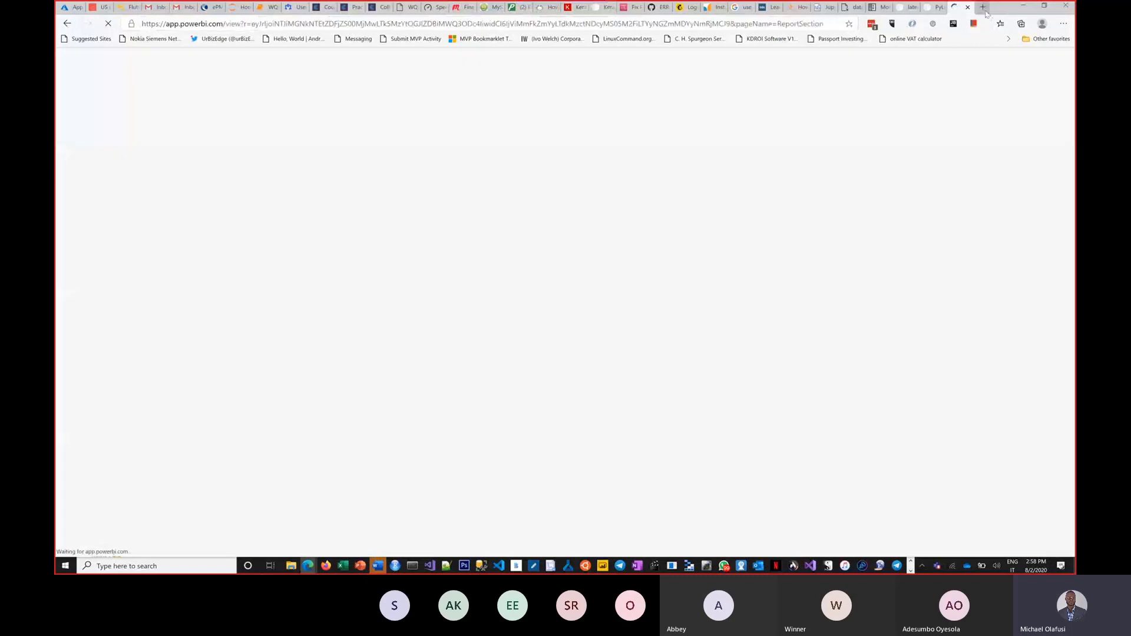
{"action": "left_click", "coordinate": [982, 7]}
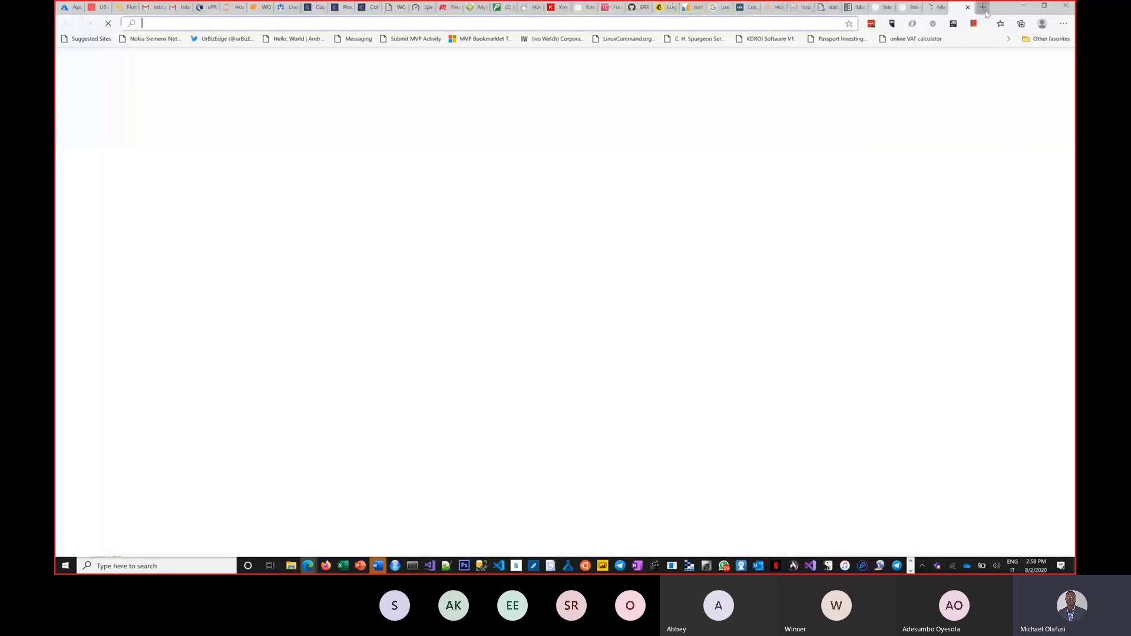
{"action": "type", "text": "vip"}
{"action": "key", "text": "Down"}
{"action": "key", "text": "Down"}
{"action": "key", "text": "Down"}
{"action": "key", "text": "Down"}
{"action": "key", "text": "Down"}
{"action": "key", "text": "Up"}
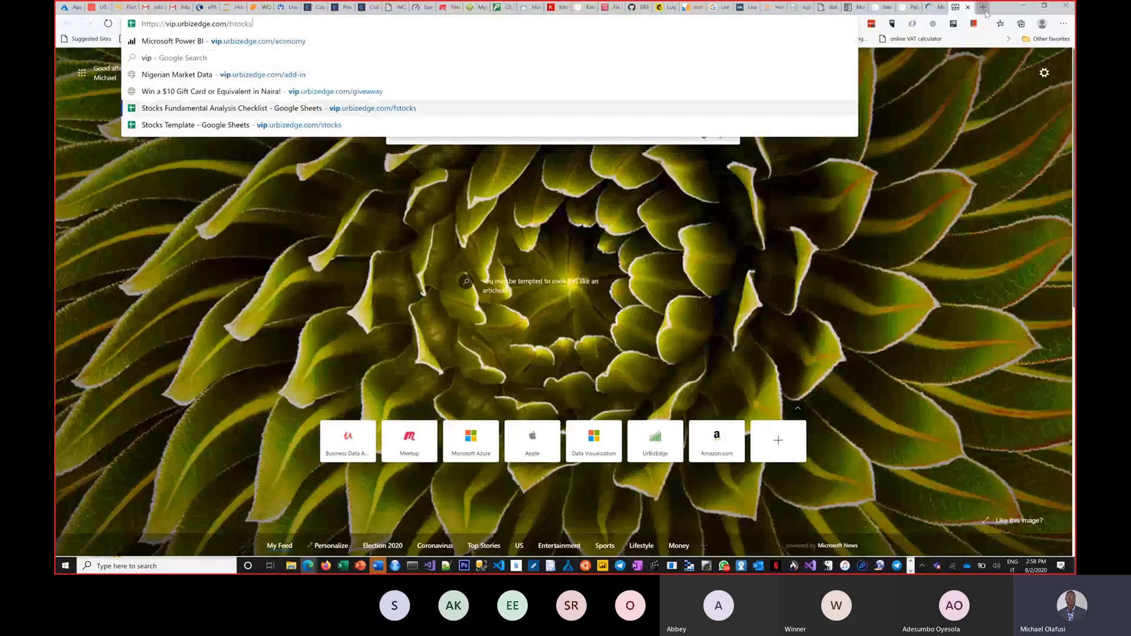
{"action": "key", "text": "Return"}
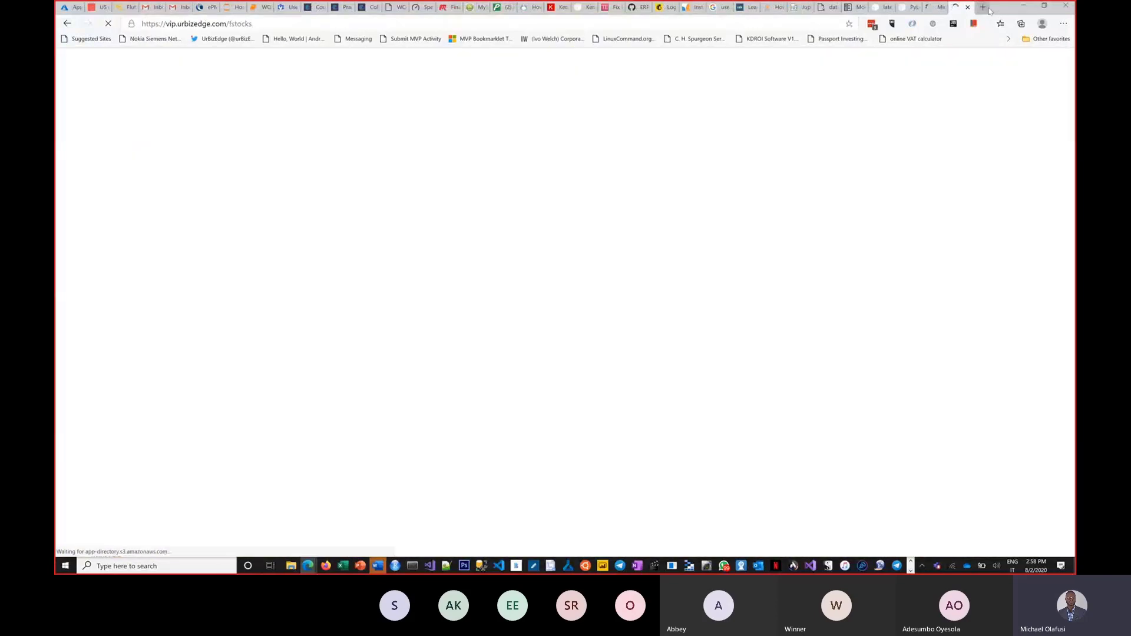
Step: Open the Stocks Template sheet in another tab and compare it with the checklist tab
{"action": "left_click", "coordinate": [988, 9]}
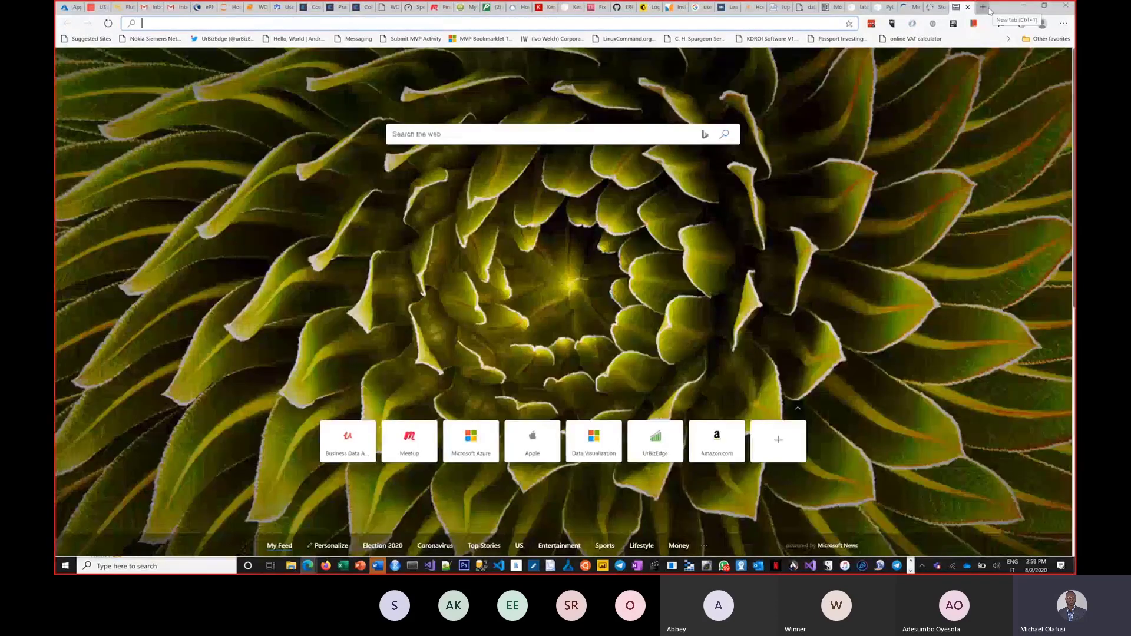
{"action": "type", "text": "vip.urbizedge.com/economy"}
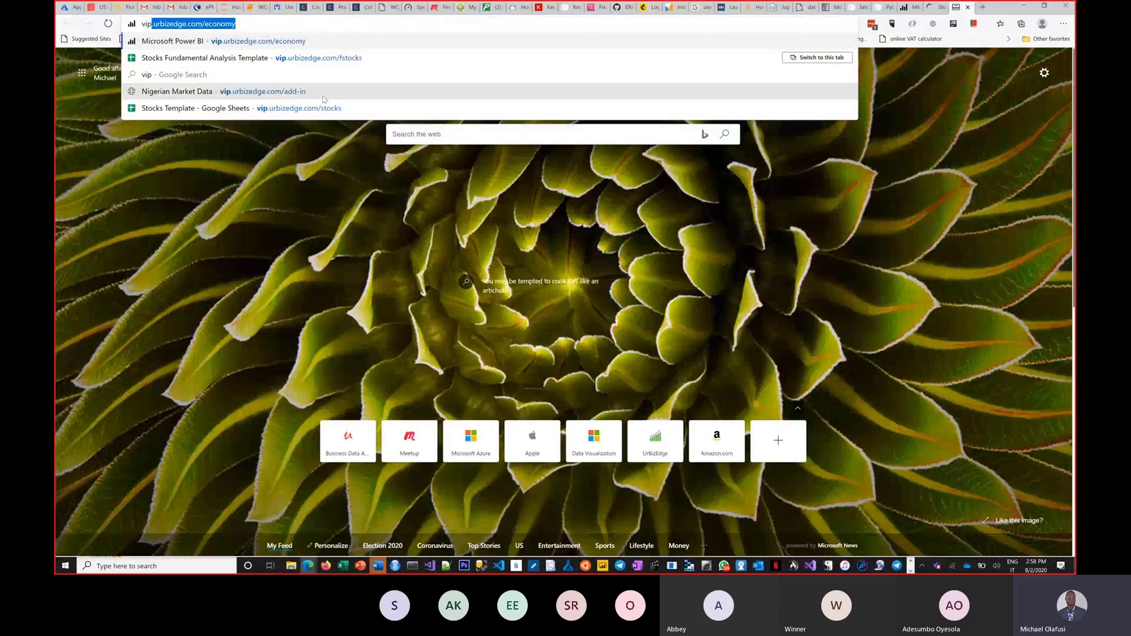
{"action": "left_click", "coordinate": [345, 110]}
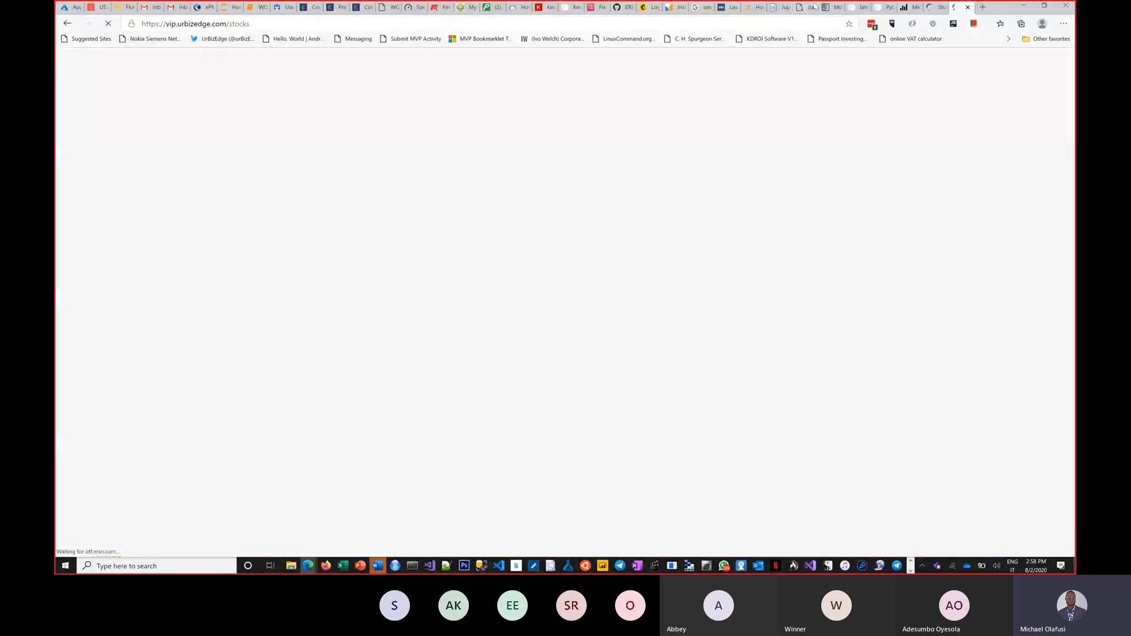
{"action": "left_click", "coordinate": [936, 10]}
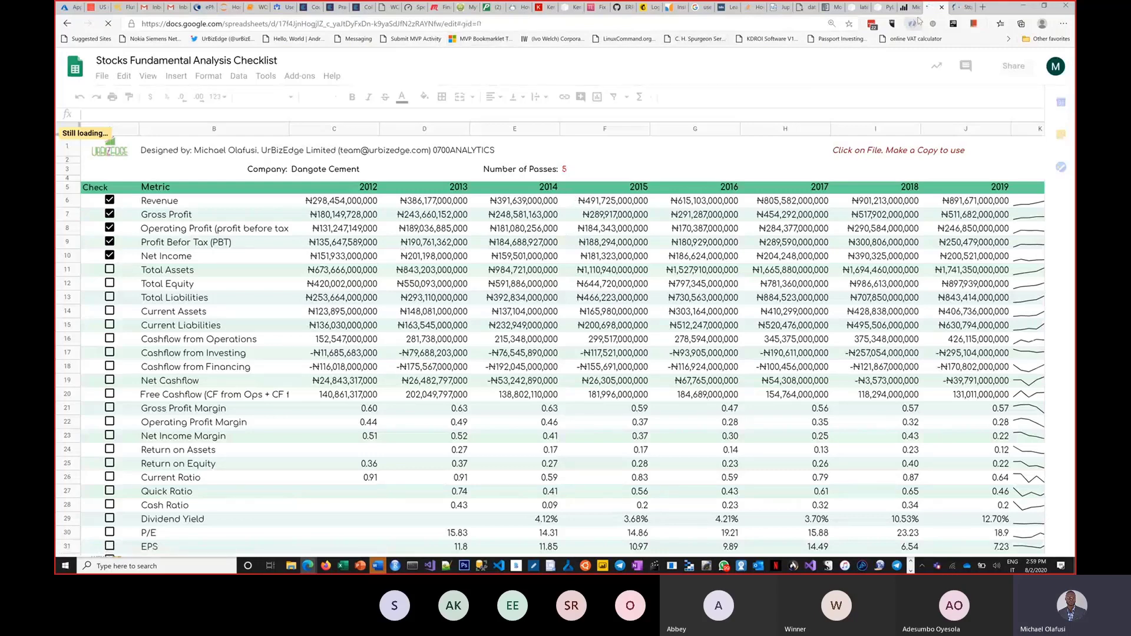
{"action": "left_click", "coordinate": [957, 7]}
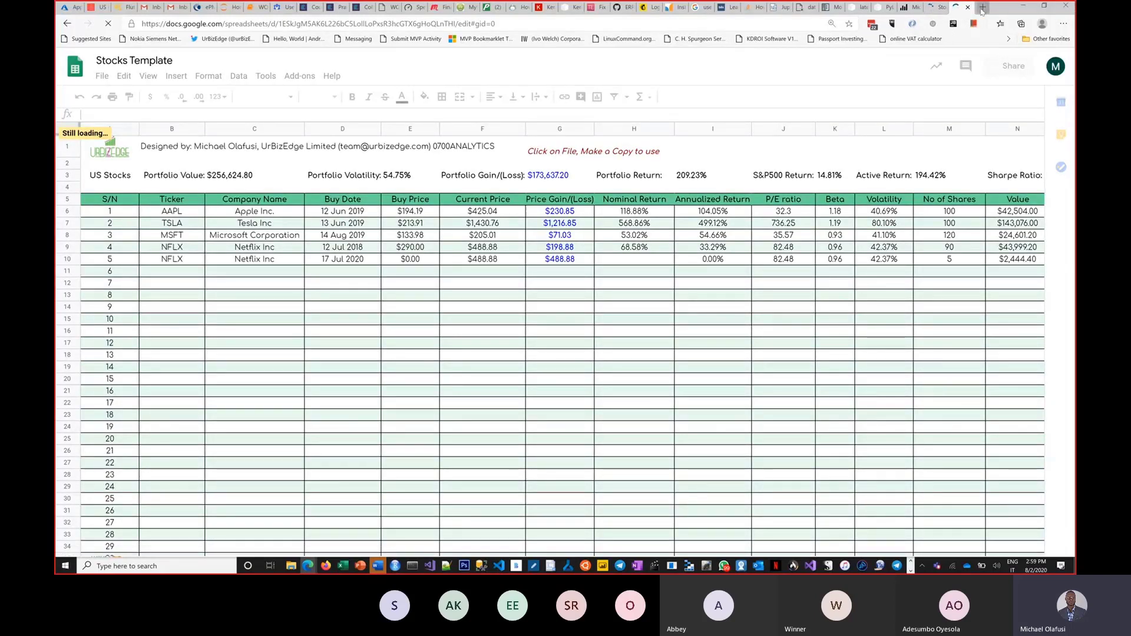
Step: Open a blank tab, type 'online' and 'invest' as addresses, and clear them
{"action": "left_click", "coordinate": [982, 8]}
{"action": "type", "text": "online"}
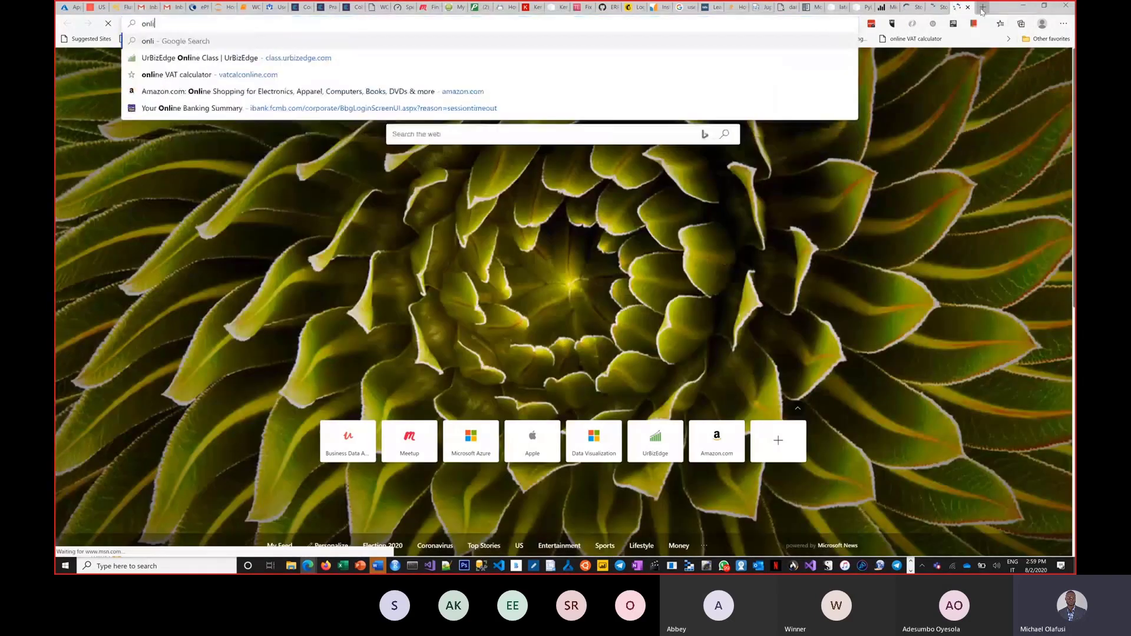
{"action": "key", "text": "BackSpace"}
{"action": "key", "text": "BackSpace"}
{"action": "key", "text": "BackSpace"}
{"action": "key", "text": "BackSpace"}
{"action": "key", "text": "BackSpace"}
{"action": "key", "text": "BackSpace"}
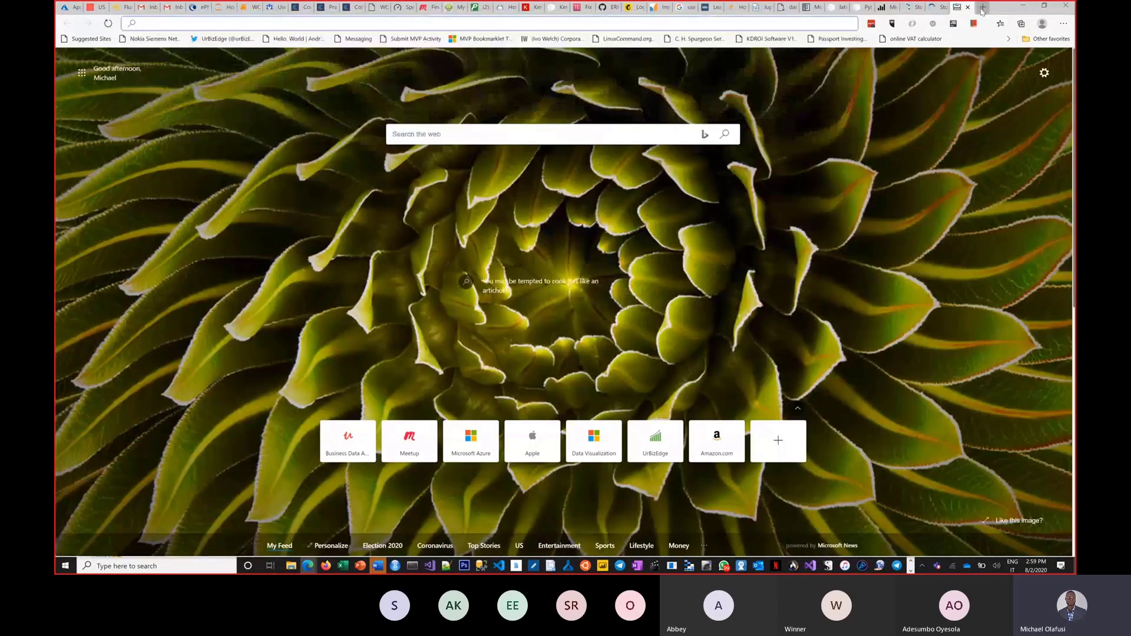
{"action": "type", "text": "invest"}
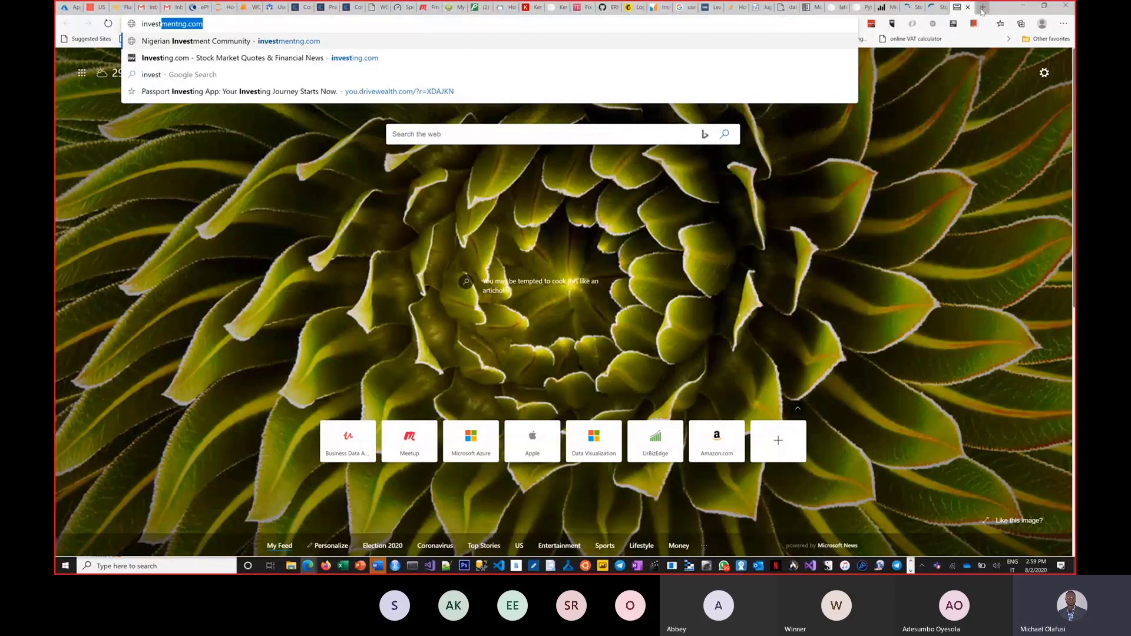
{"action": "key", "text": "BackSpace"}
{"action": "key", "text": "BackSpace"}
{"action": "key", "text": "BackSpace"}
{"action": "key", "text": "BackSpace"}
{"action": "key", "text": "BackSpace"}
{"action": "key", "text": "BackSpace"}
{"action": "key", "text": "BackSpace"}
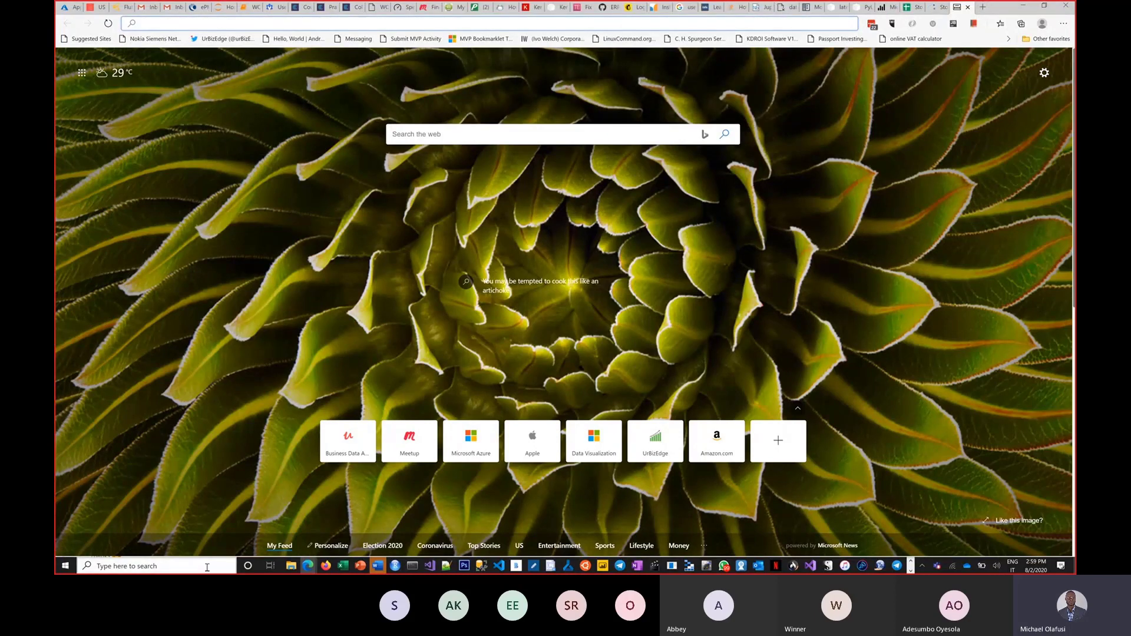
Step: Launch Google Chrome from Windows search and enter 'port' in the address bar
{"action": "left_click", "coordinate": [207, 567]}
{"action": "type", "text": "chrom"}
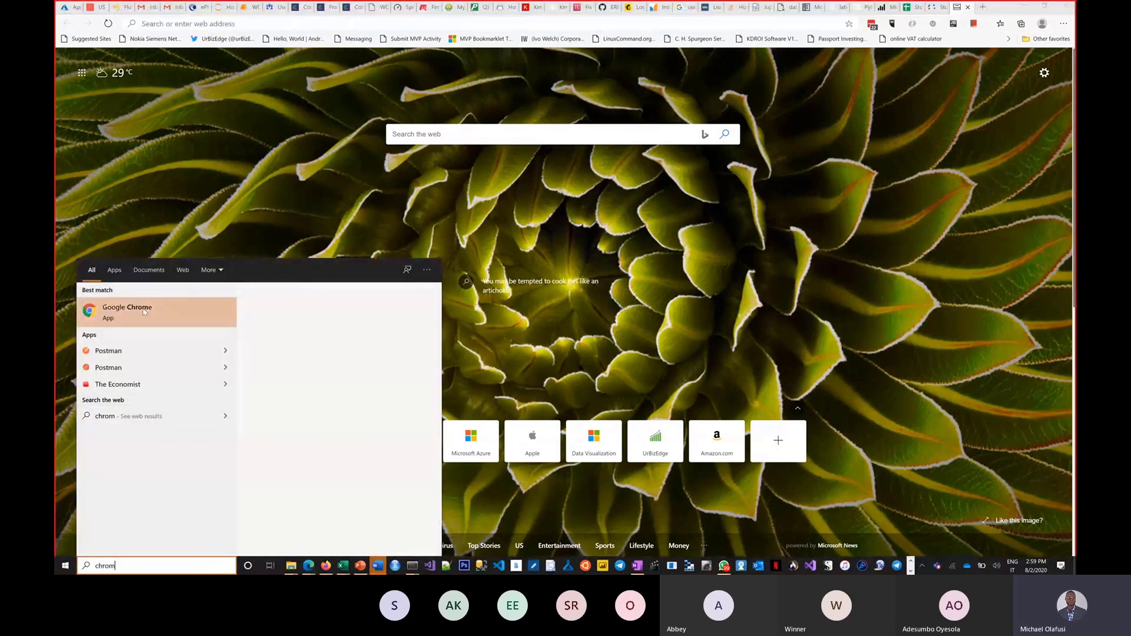
{"action": "key", "text": "Return"}
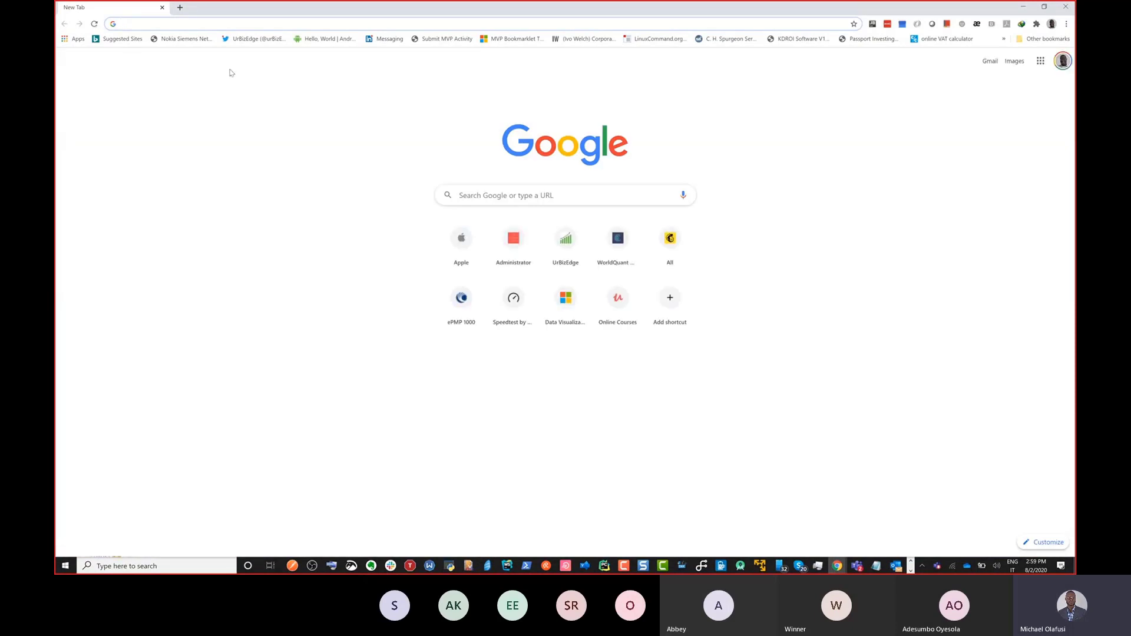
{"action": "type", "text": "a n"}
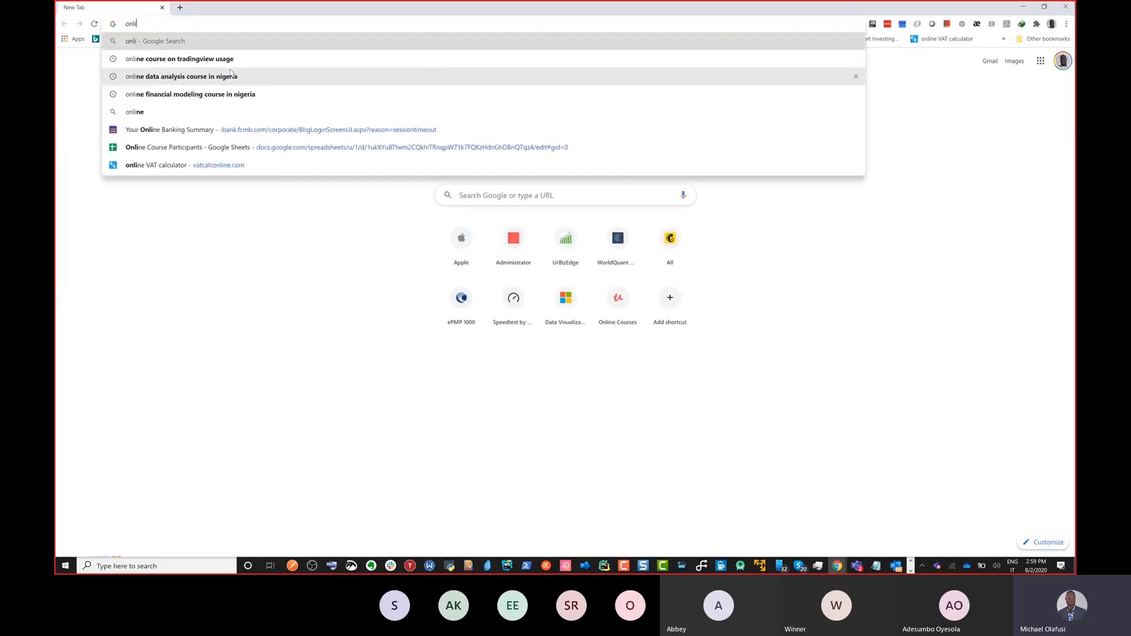
{"action": "key", "text": "Escape"}
{"action": "key", "text": "Down"}
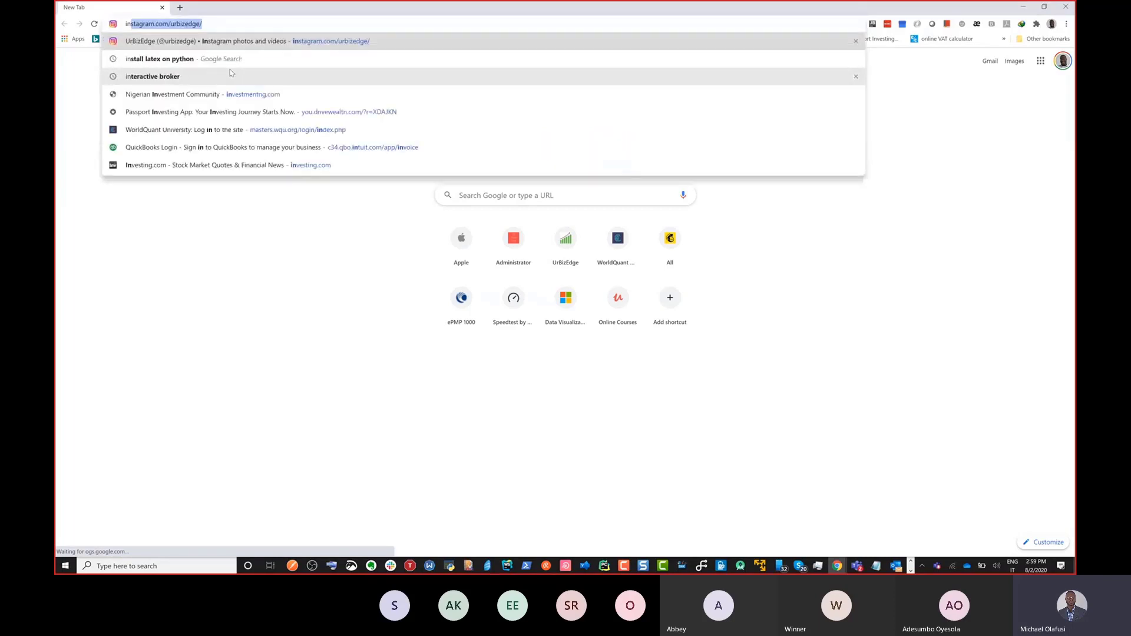
{"action": "key", "text": "Escape"}
{"action": "type", "text": "ort"}
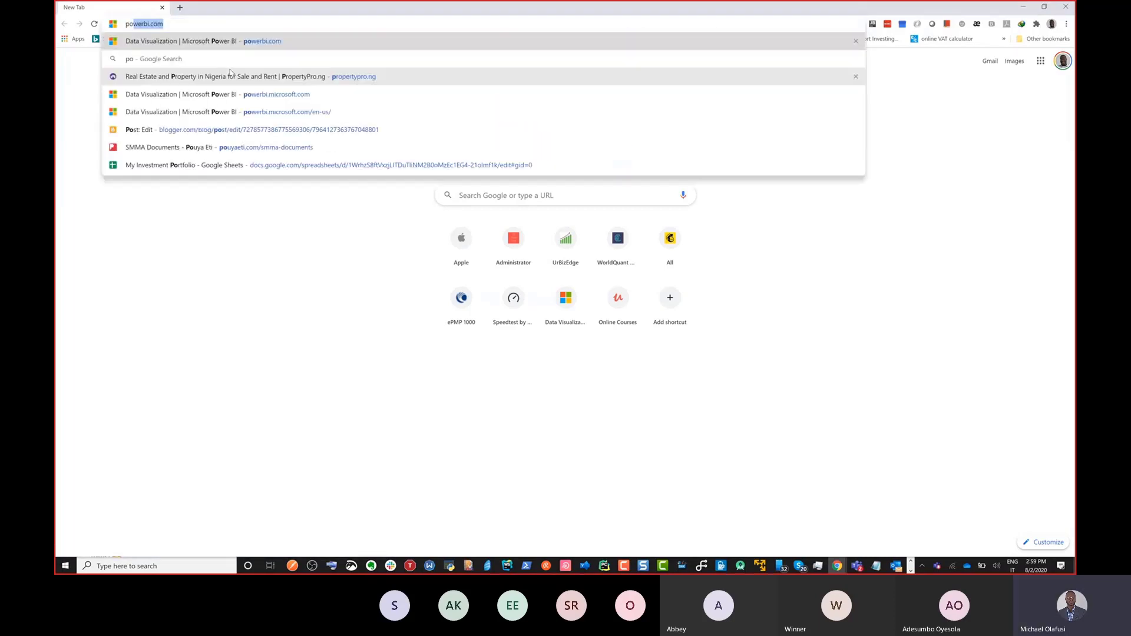
Step: Open My Investment Portfolio and inspect the iShares Gold Trust, Bitcoin and Bitcoin Cash price formulas
{"action": "left_click", "coordinate": [215, 167]}
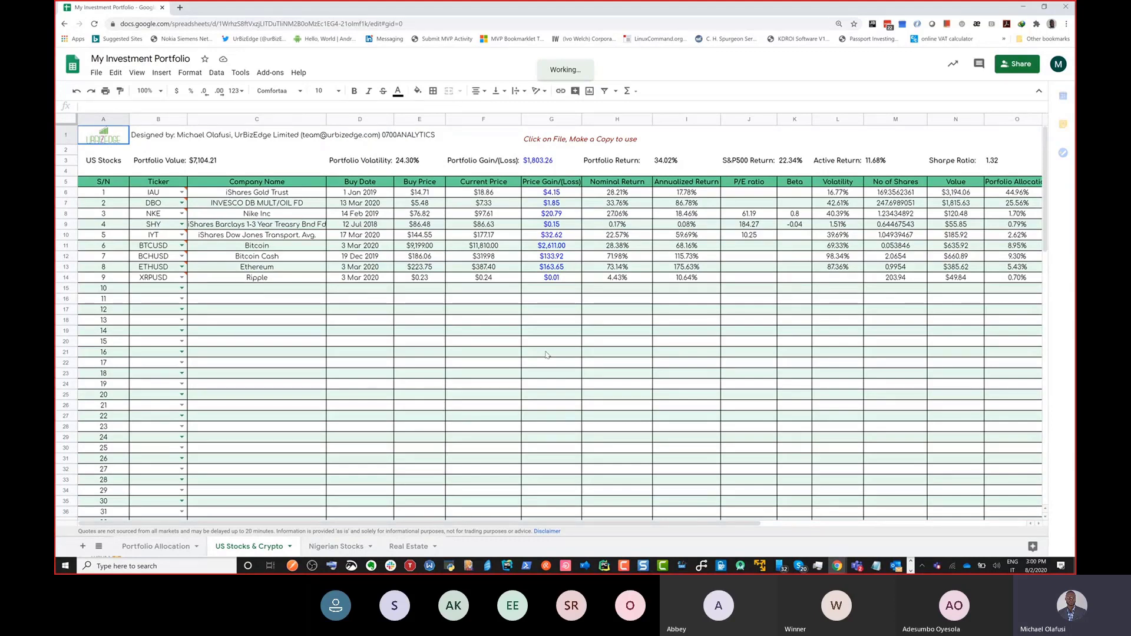
{"action": "key", "text": "ctrl+4"}
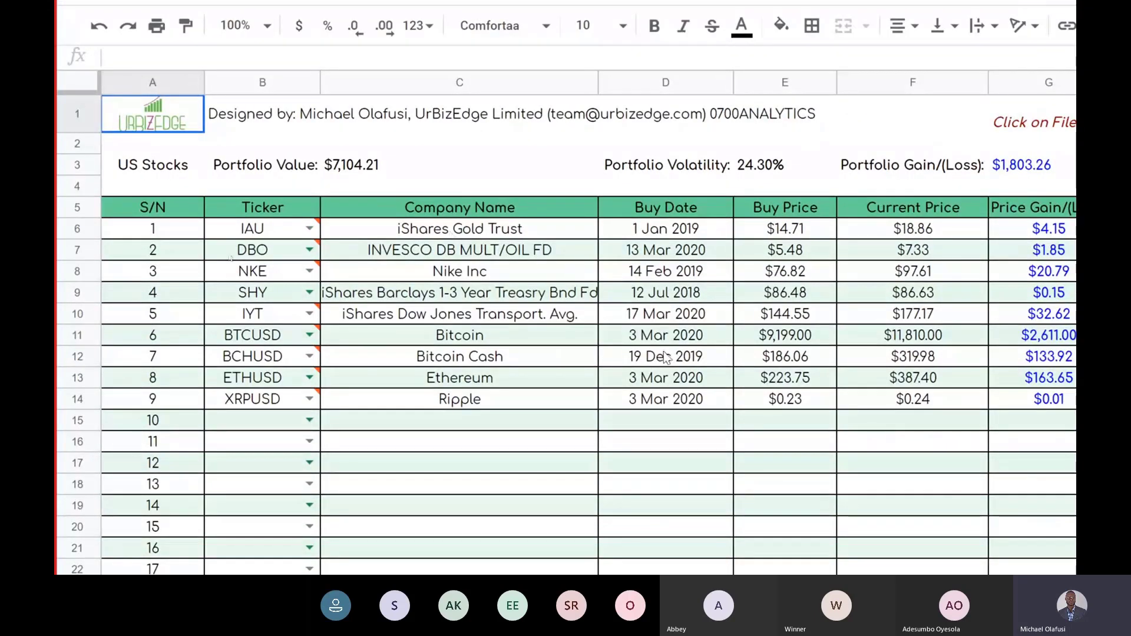
{"action": "left_click", "coordinate": [677, 231]}
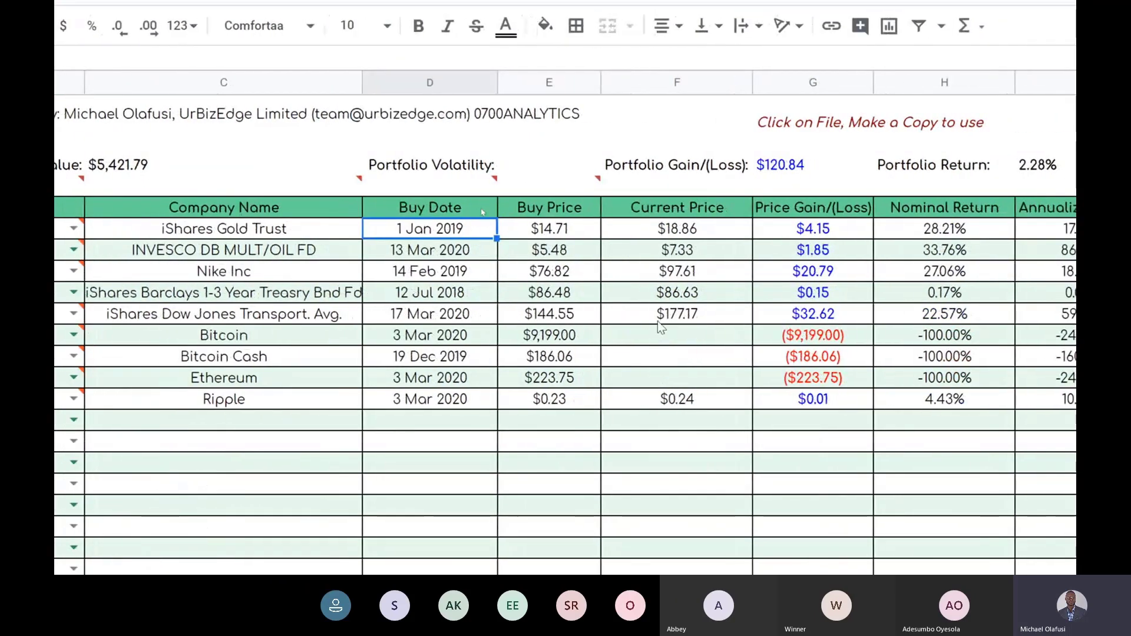
{"action": "left_click", "coordinate": [693, 233]}
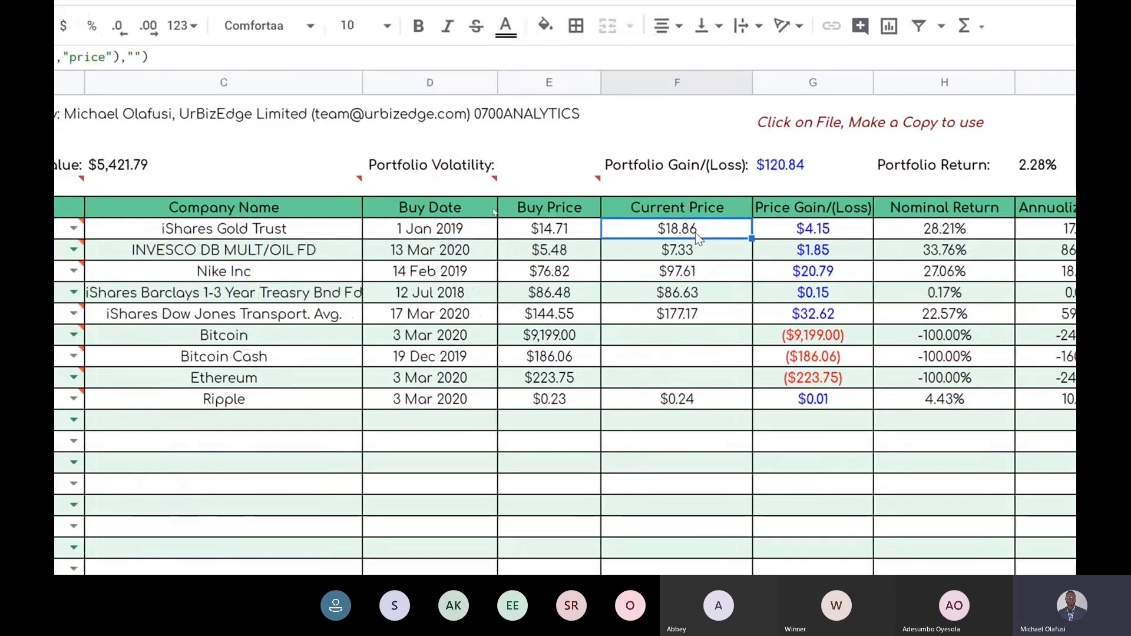
{"action": "left_click", "coordinate": [702, 334]}
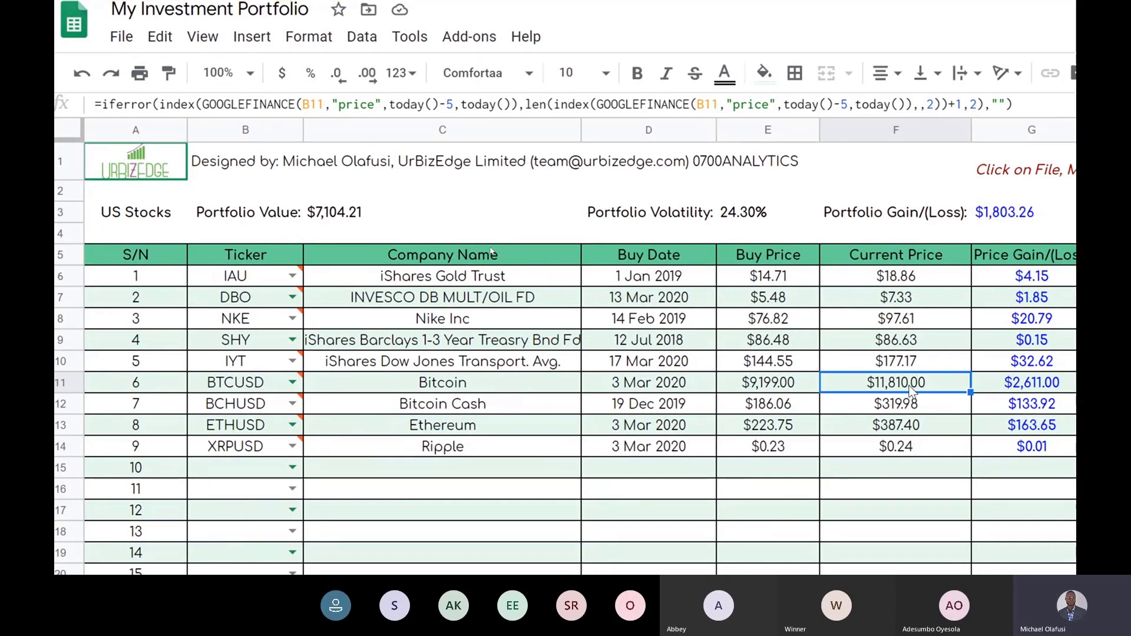
{"action": "left_click", "coordinate": [920, 412]}
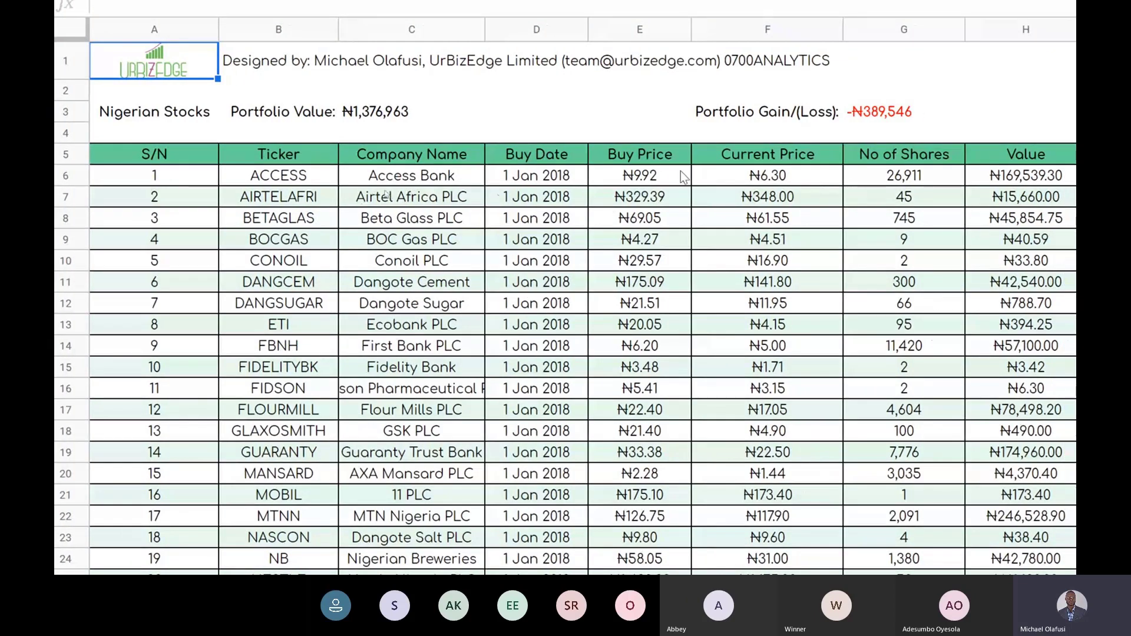
Step: Inspect the Access Bank and Beta Glass PLC price formulas, then view Portfolio Allocation
{"action": "left_click", "coordinate": [768, 175]}
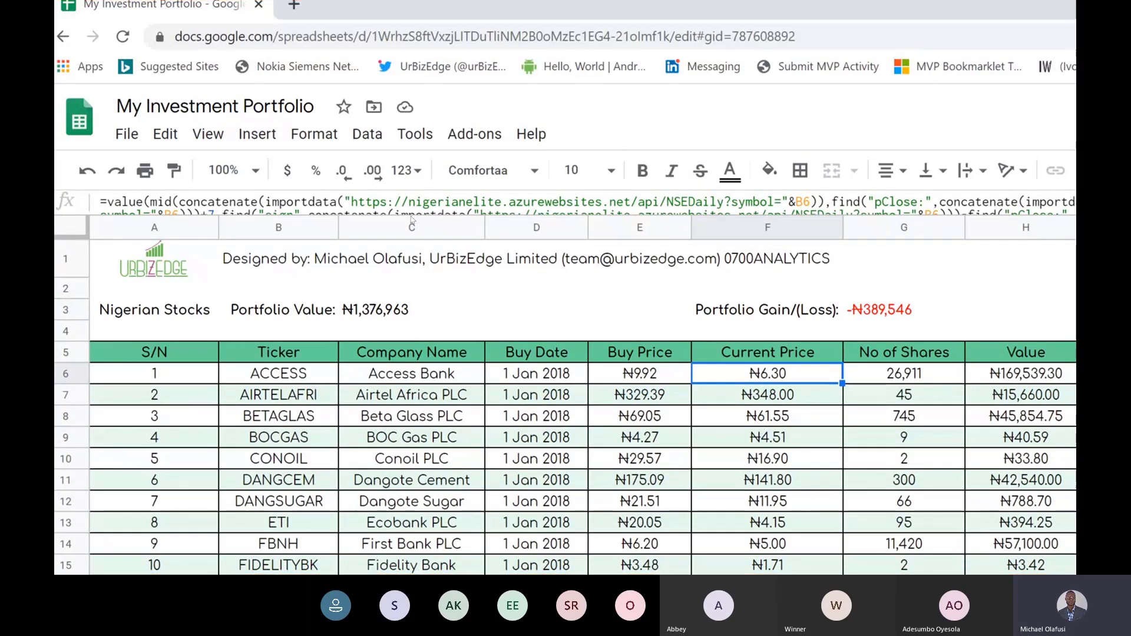
{"action": "left_click", "coordinate": [758, 425]}
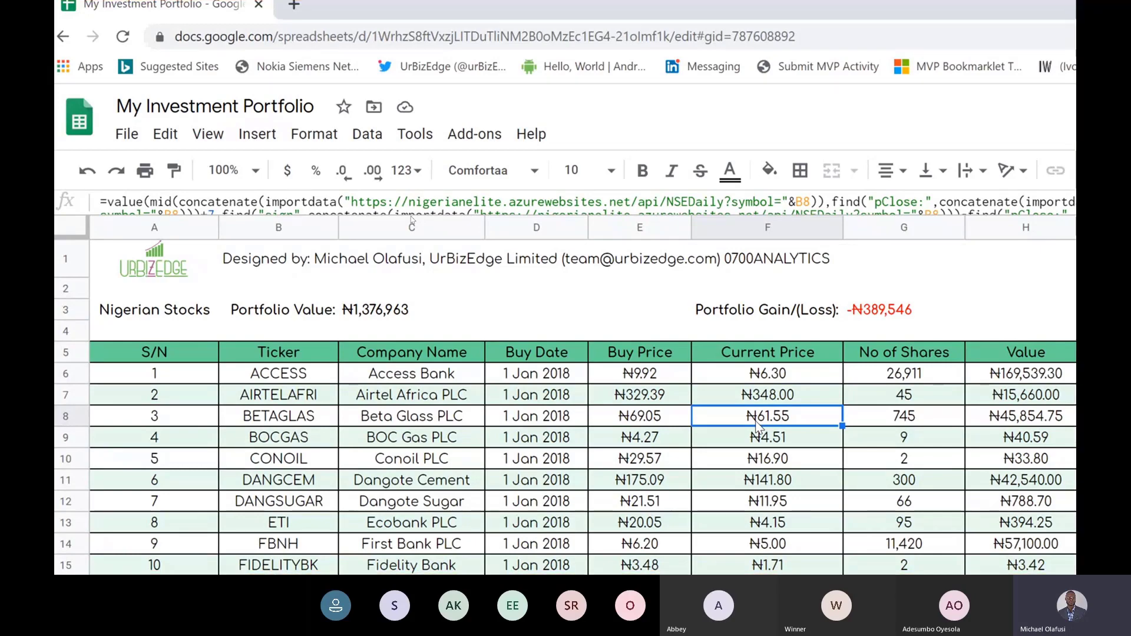
{"action": "scroll", "coordinate": [413, 271], "scroll_direction": "down", "scroll_amount": 3}
{"action": "scroll", "coordinate": [414, 319], "scroll_direction": "down", "scroll_amount": 2}
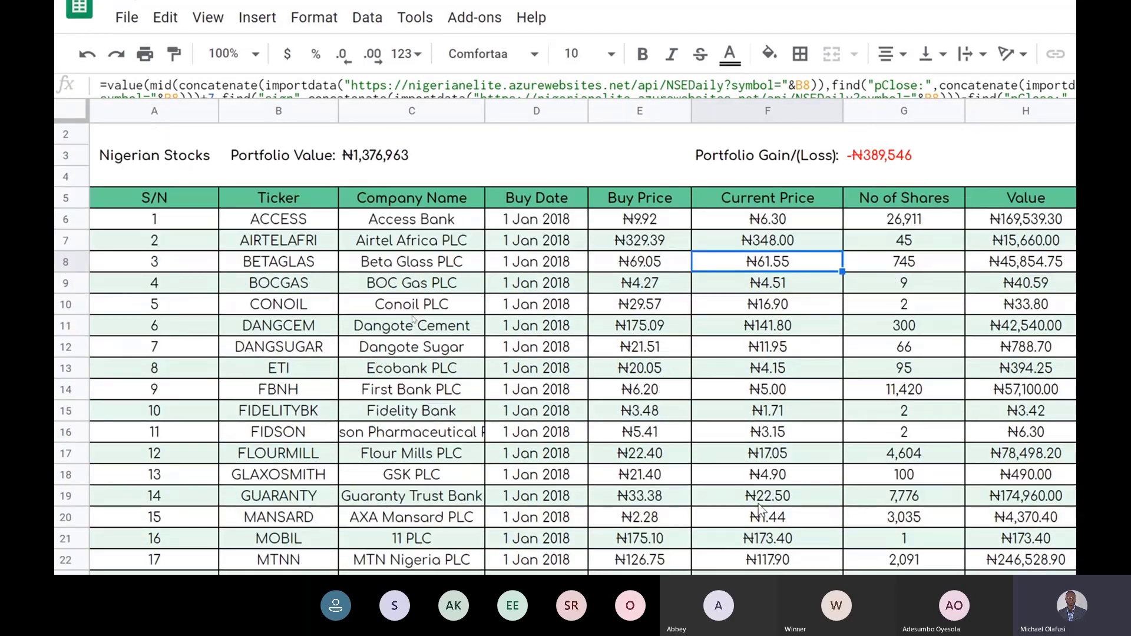
{"action": "scroll", "coordinate": [413, 319], "scroll_direction": "down", "scroll_amount": 4}
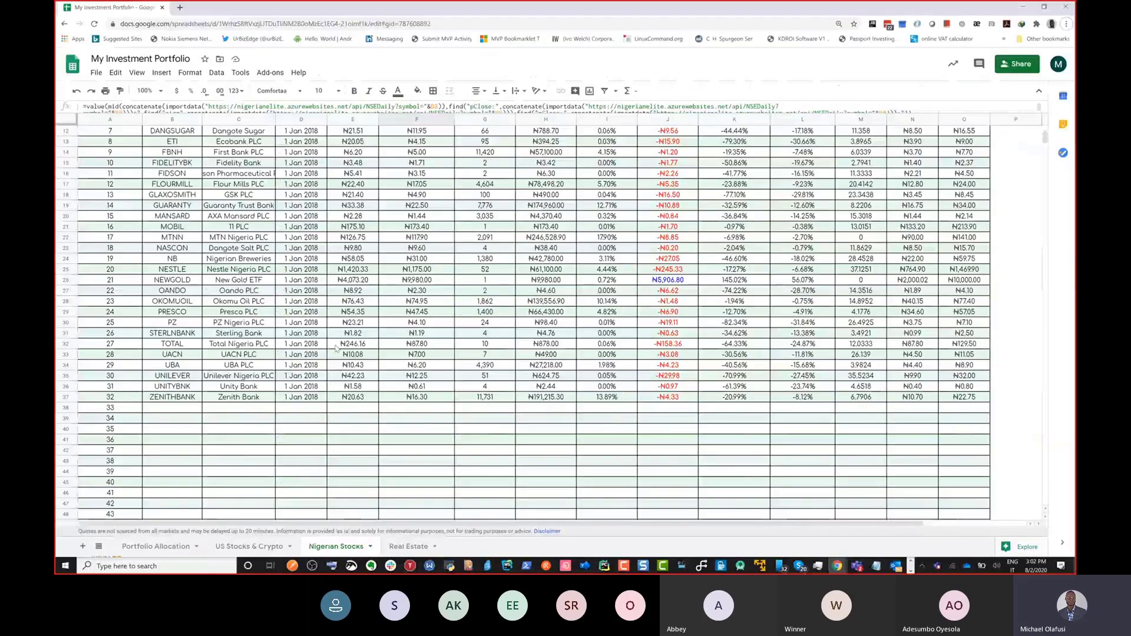
{"action": "scroll", "coordinate": [347, 359], "scroll_direction": "up", "scroll_amount": 4}
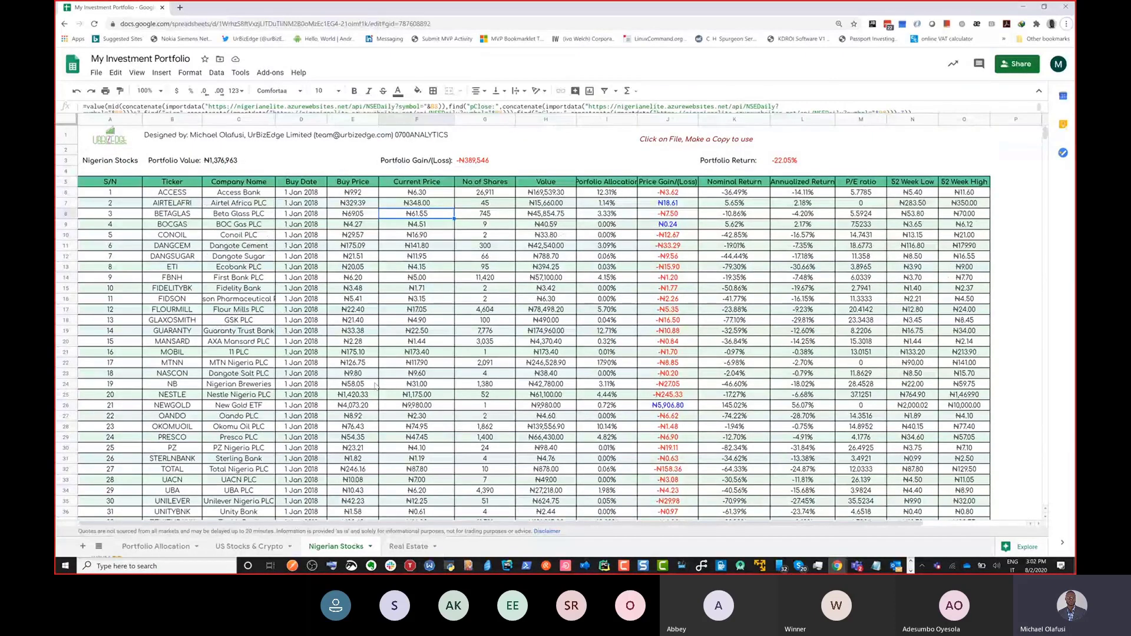
{"action": "left_click", "coordinate": [158, 549]}
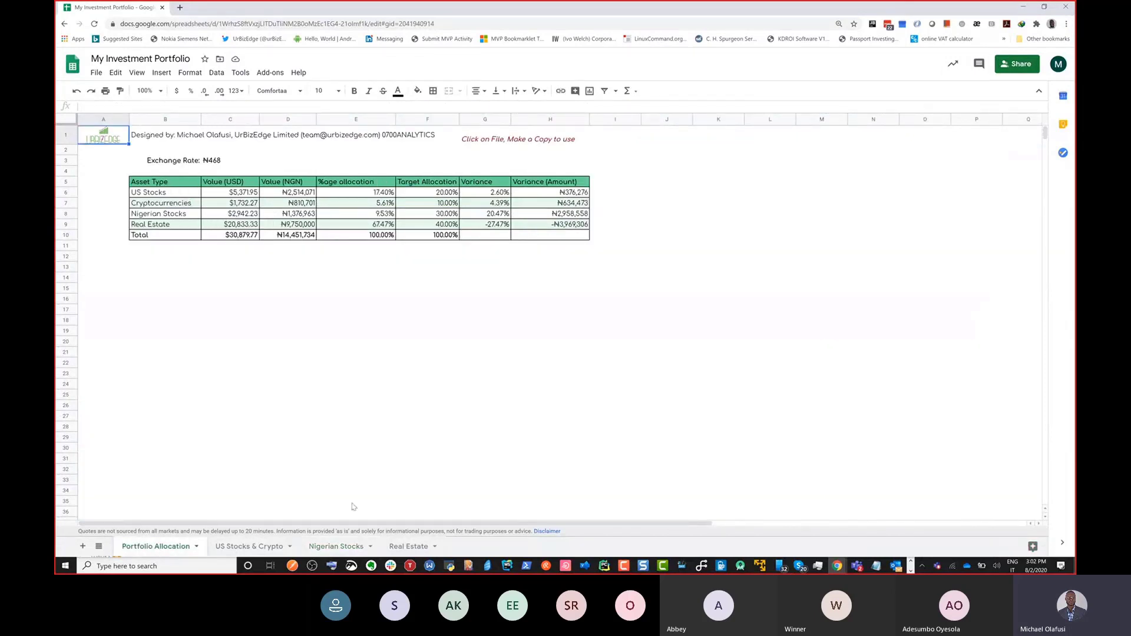
Step: Select the Stocks Fundamental Analysis Checklist spreadsheet's URL and return to the Teams meeting
{"action": "left_click", "coordinate": [348, 546]}
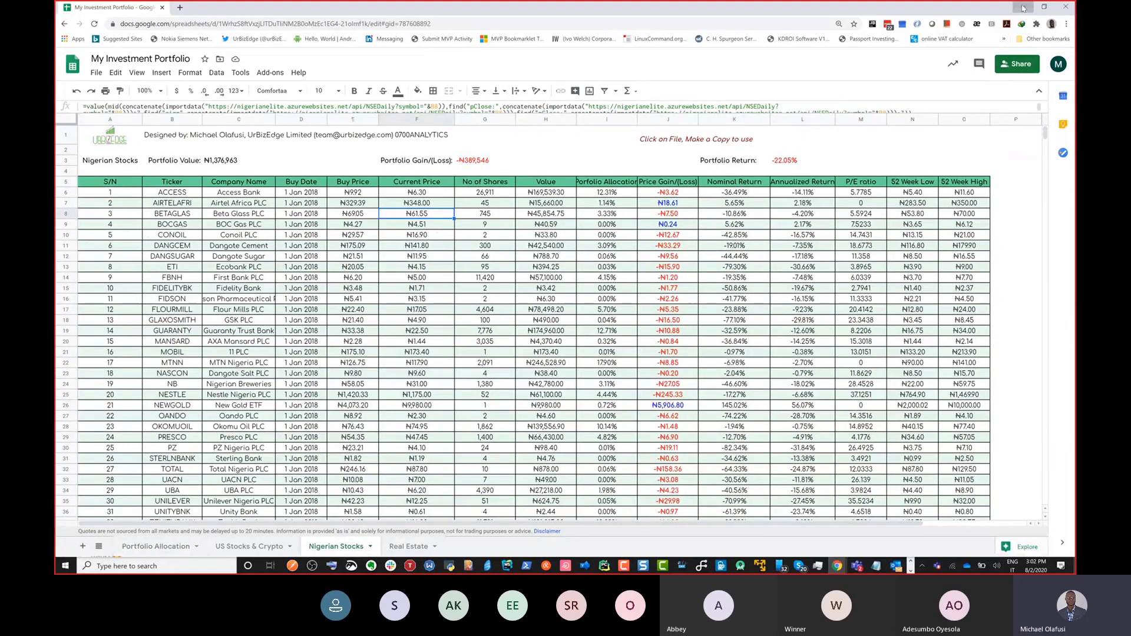
{"action": "left_click", "coordinate": [1023, 7]}
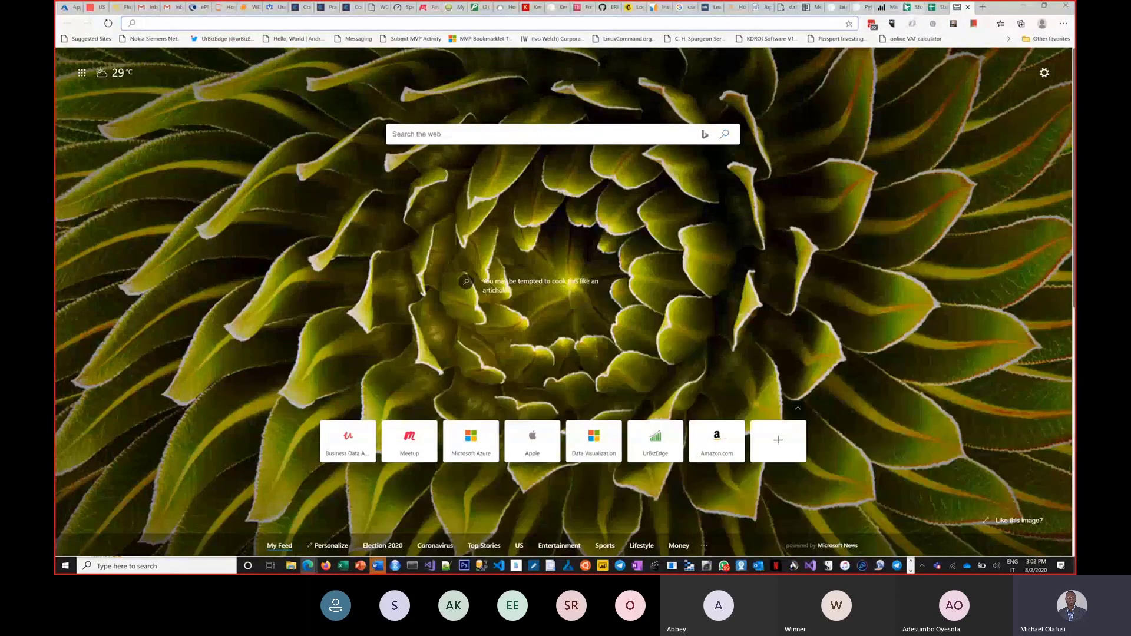
{"action": "left_click", "coordinate": [908, 8]}
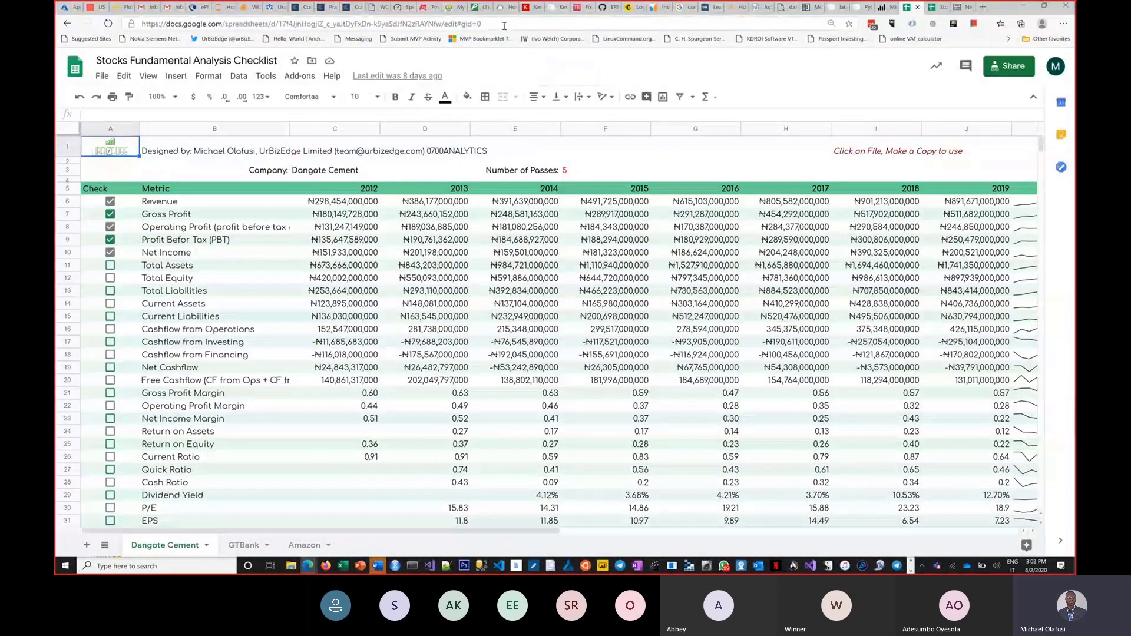
{"action": "left_click", "coordinate": [504, 24]}
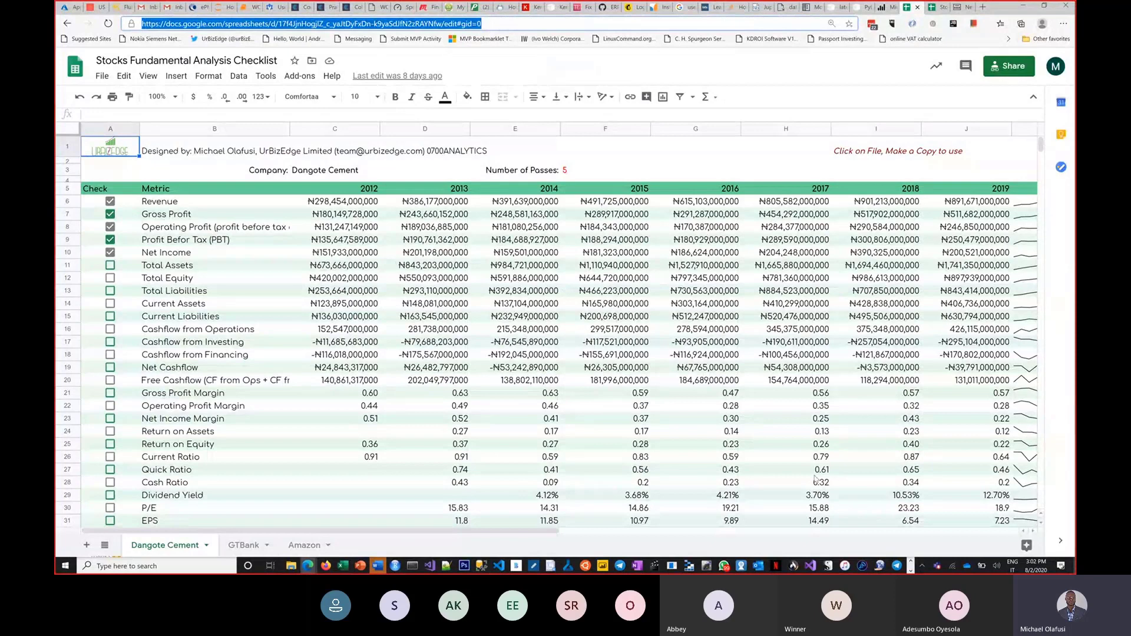
{"action": "key", "text": "alt+Tab"}
{"action": "key", "text": "alt+Tab"}
{"action": "key", "text": "alt+Tab"}
{"action": "key", "text": "alt+shift+Tab"}
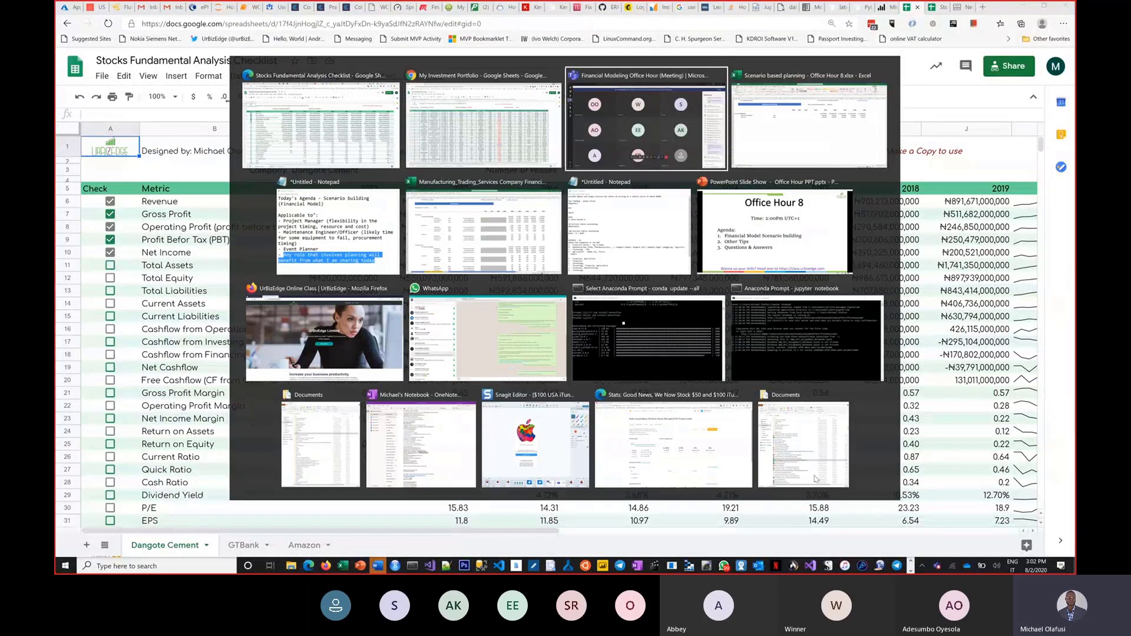
Step: Post the checklist link in the meeting chat labelled 'for Nigerian stocks', then return to Chrome
{"action": "left_click", "coordinate": [977, 533]}
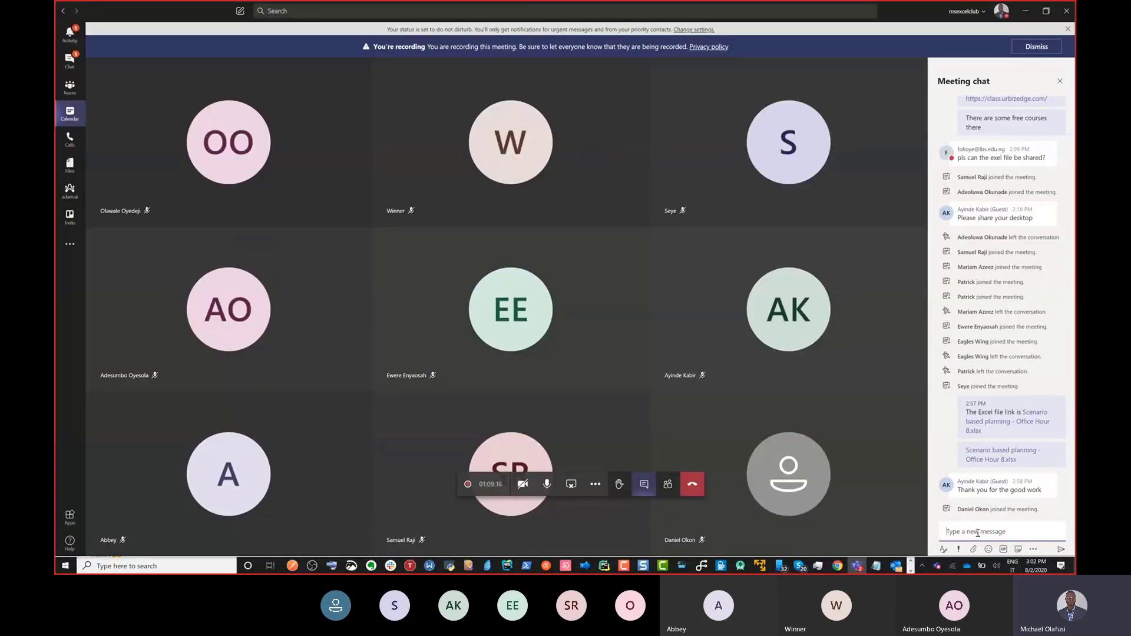
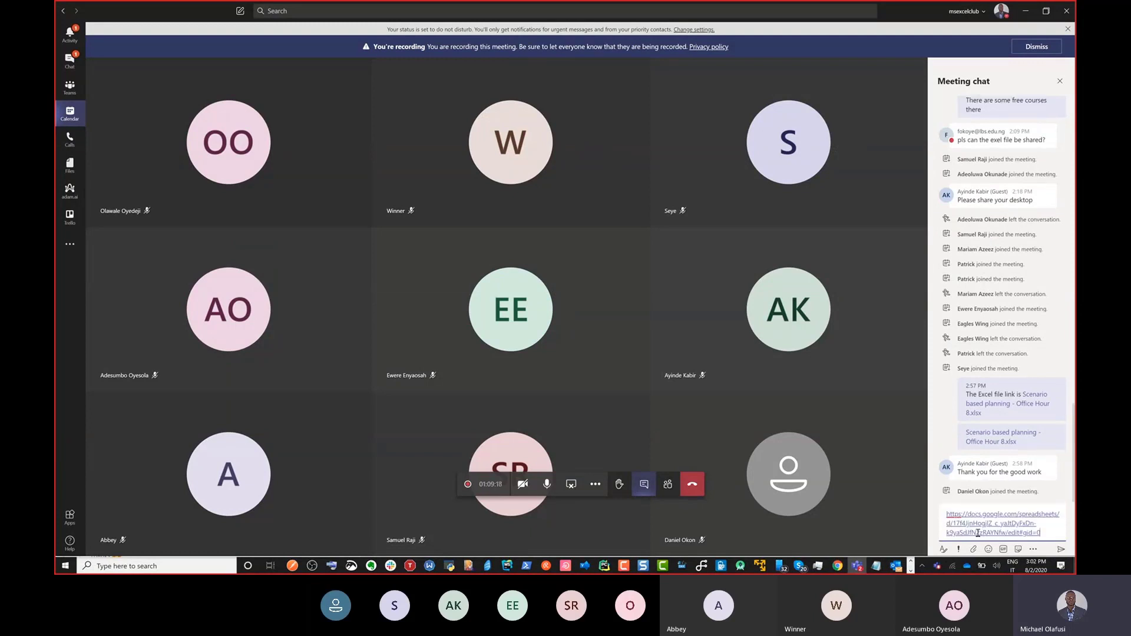
{"action": "type", "text": "for st"}
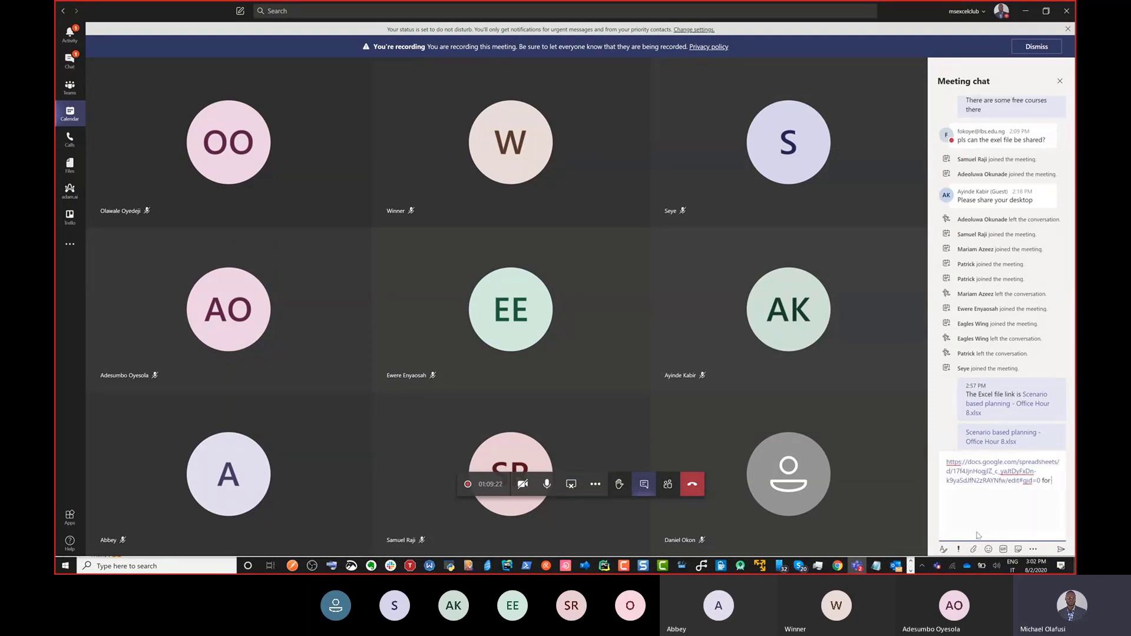
{"action": "type", "text": " Nigerian"}
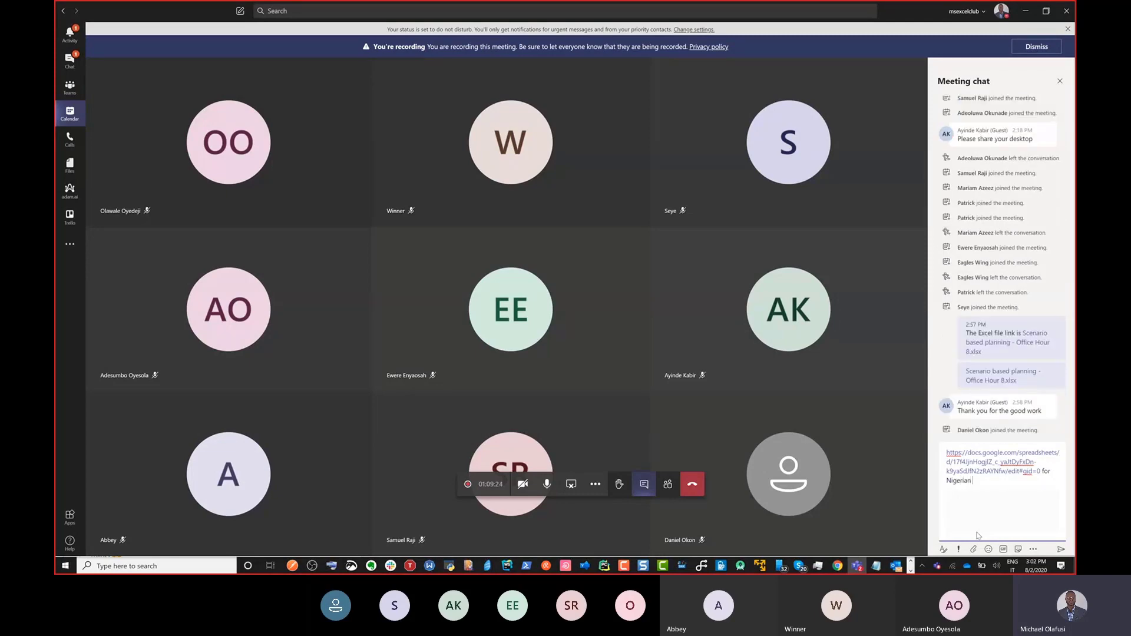
{"action": "type", "text": "stocks"}
{"action": "key", "text": "Return"}
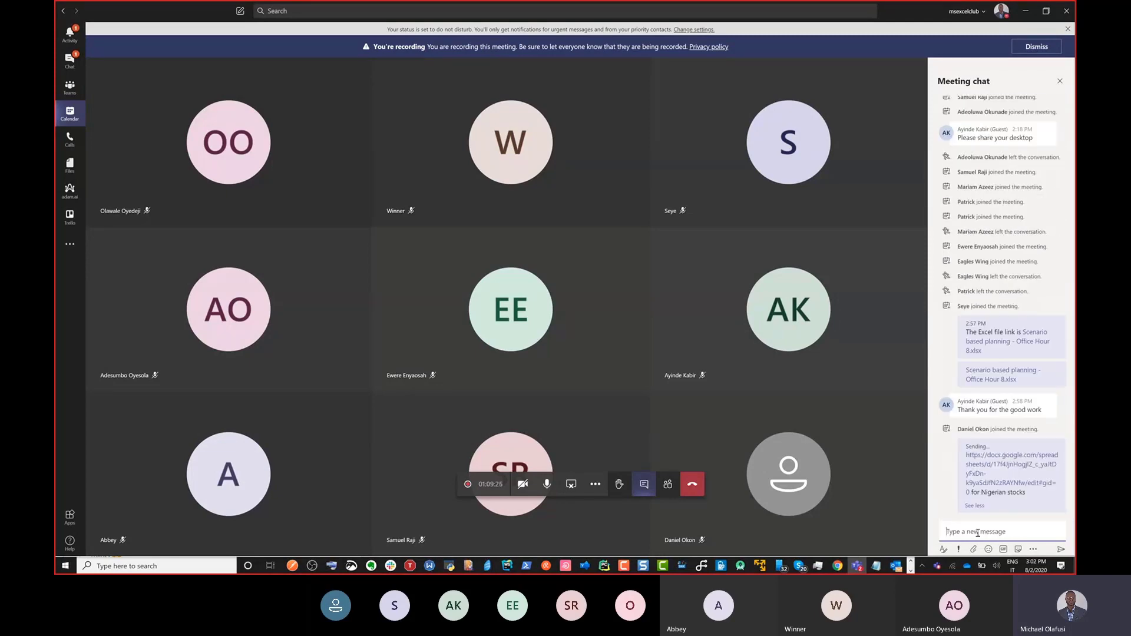
{"action": "key", "text": "alt+Tab"}
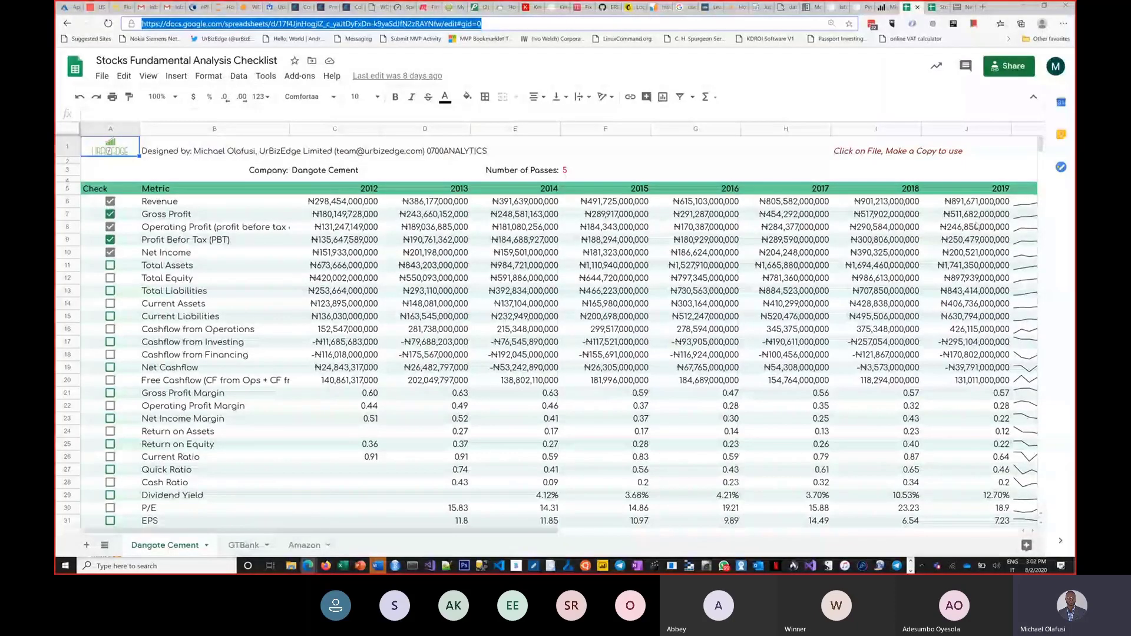
Step: Copy the Stocks Template spreadsheet's web address and return to the Teams meeting
{"action": "left_click", "coordinate": [165, 545]}
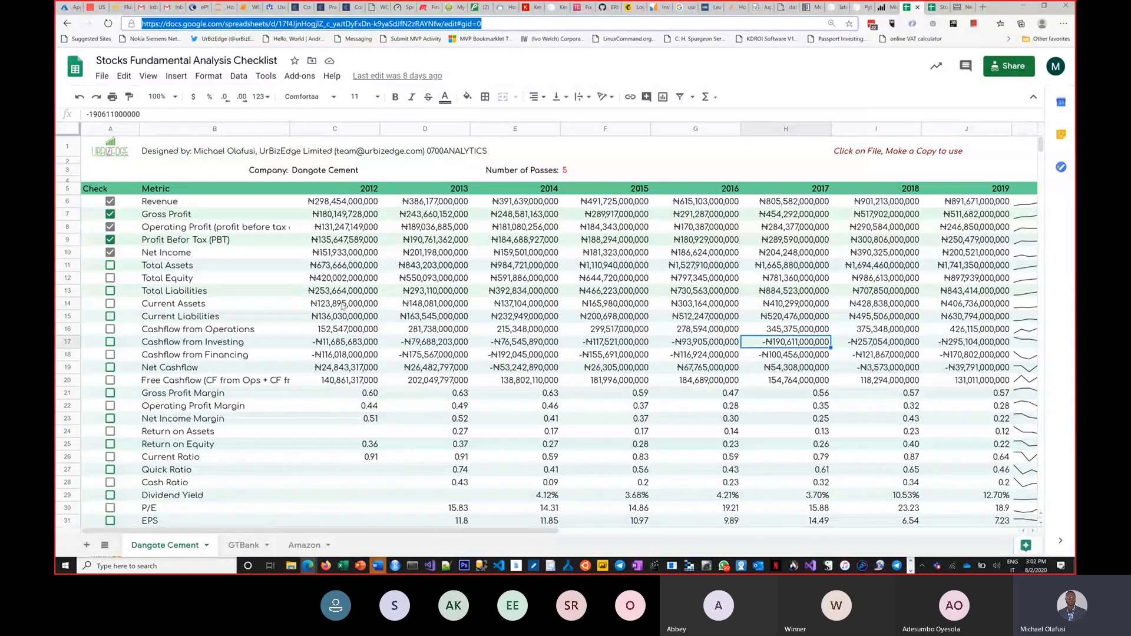
{"action": "key", "text": "ctrl+Tab"}
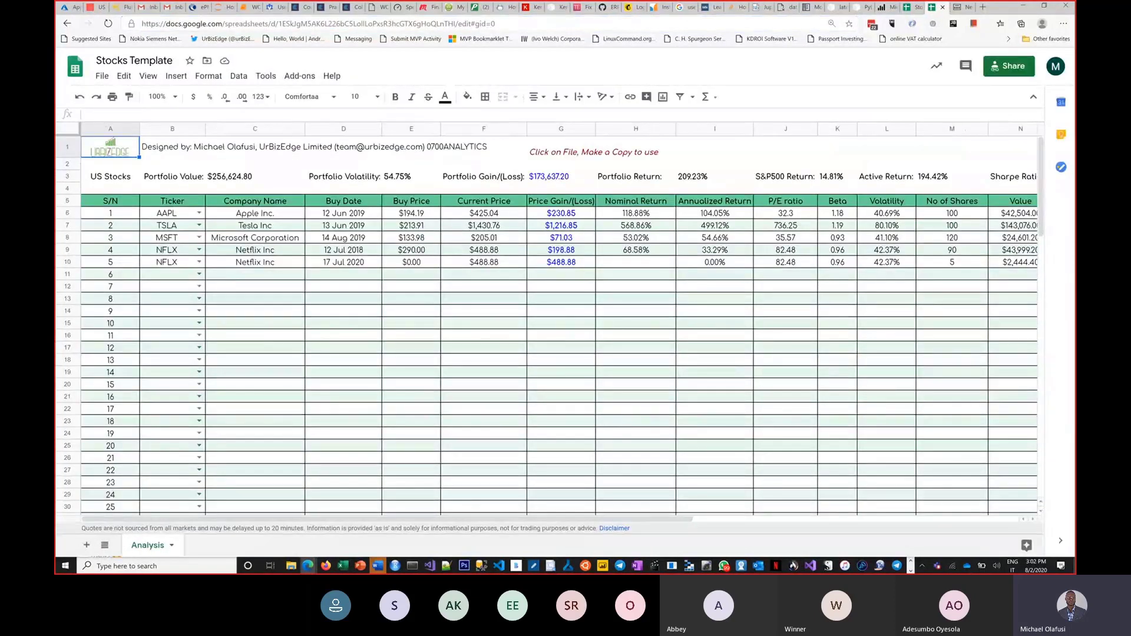
{"action": "key", "text": "ctrl+l"}
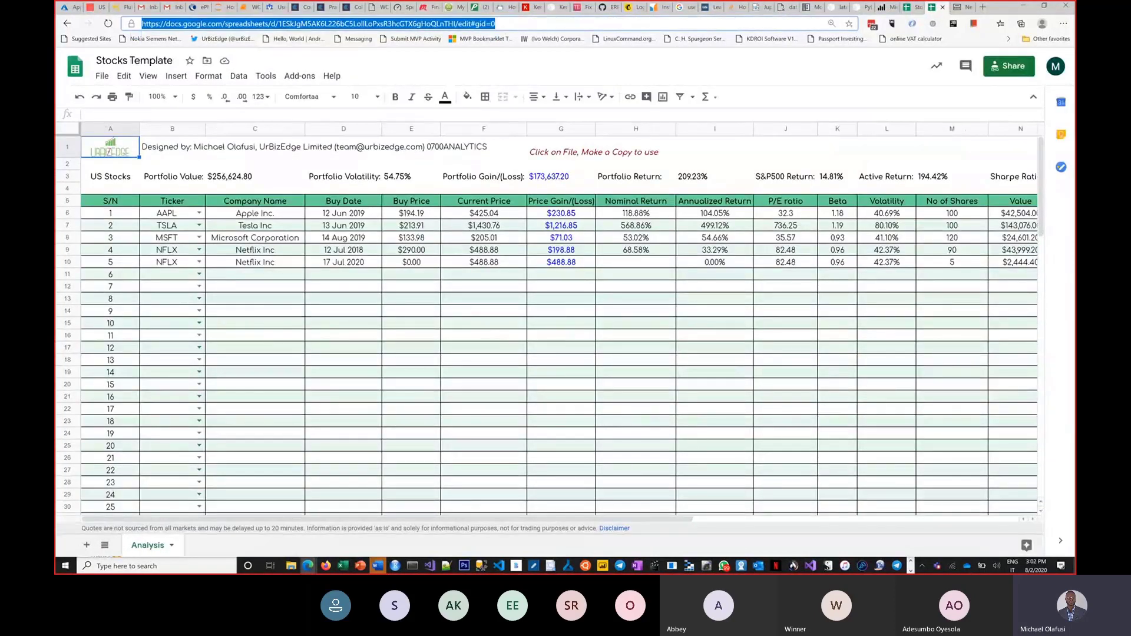
{"action": "key", "text": "alt+Tab"}
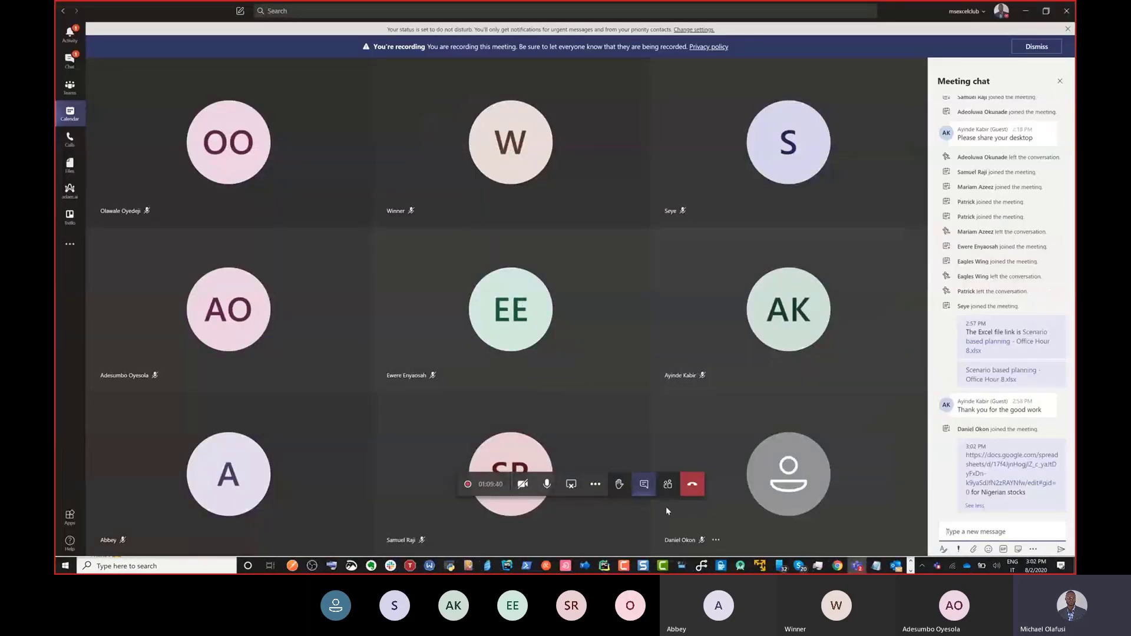
Step: Send 'US Stocks and Cryptocurrencies' with the pasted Stocks Template link to the meeting chat
{"action": "type", "text": "US stock"}
{"action": "key", "text": "BackSpace"}
{"action": "key", "text": "BackSpace"}
{"action": "type", "text": "nd Cryptocurrencies"}
{"action": "key", "text": "shift+Return"}
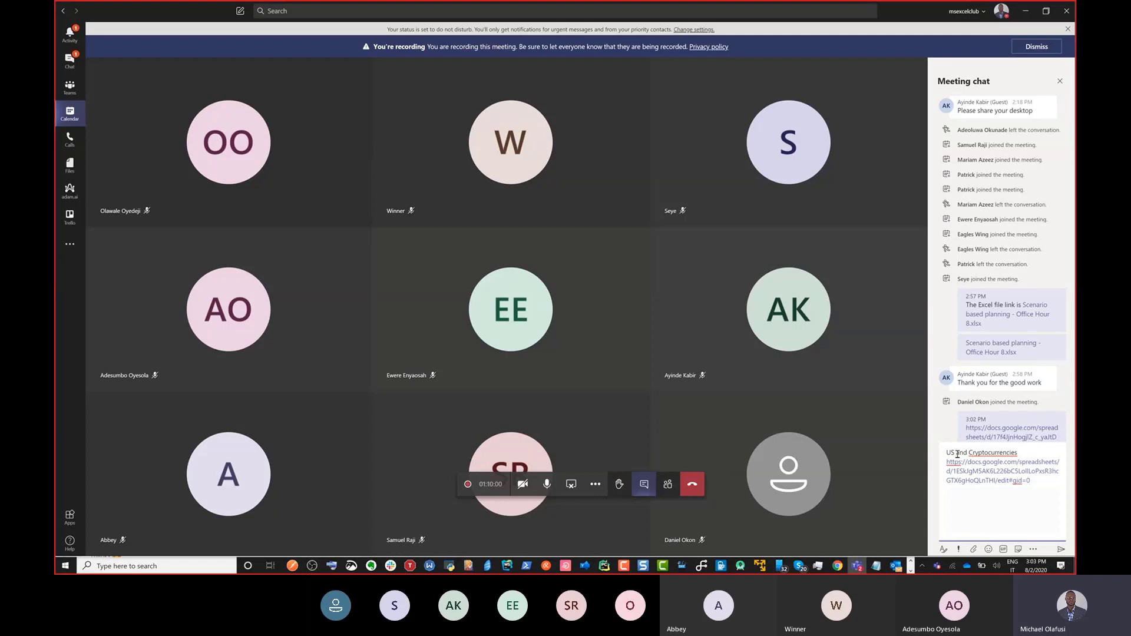
{"action": "left_click", "coordinate": [957, 454]}
{"action": "type", "text": "Stocks"}
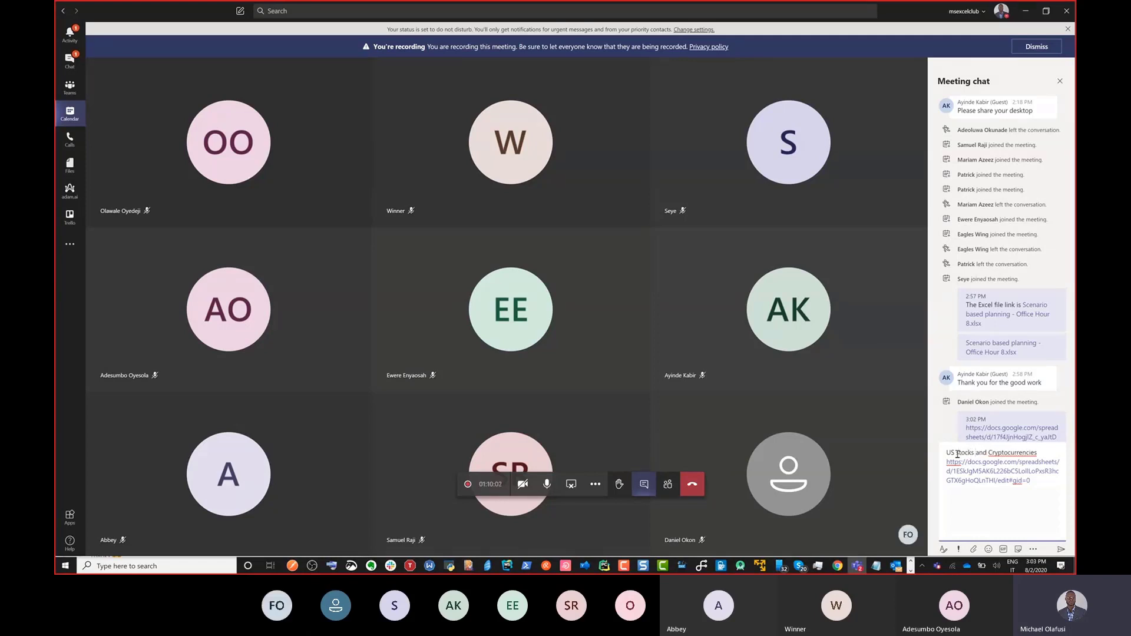
{"action": "key", "text": "Return"}
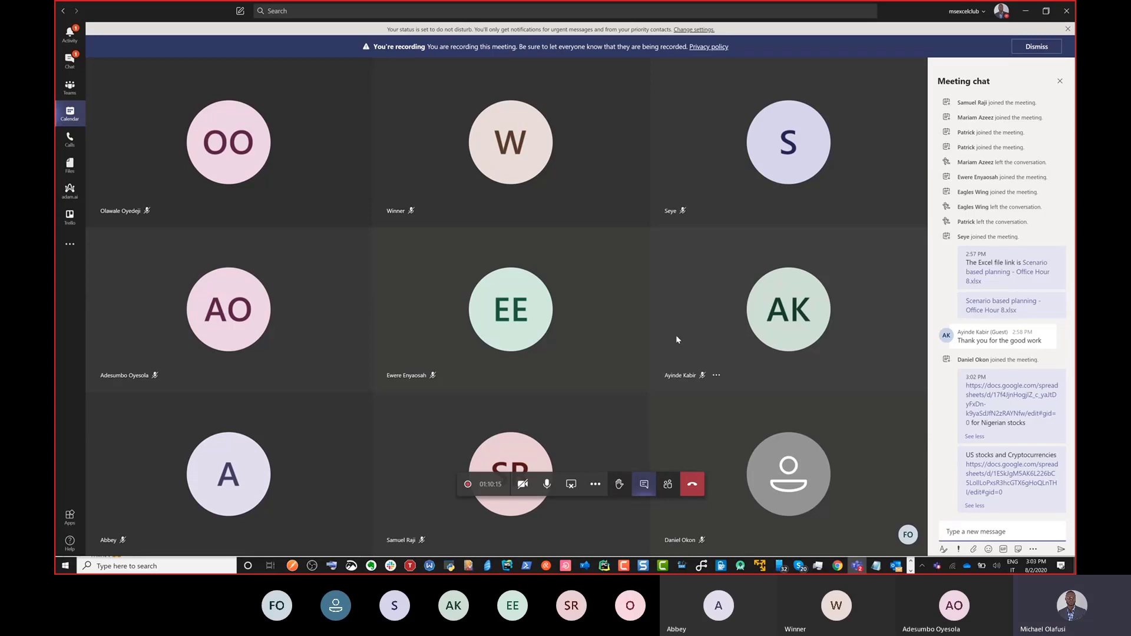
{"action": "key", "text": "alt+Tab"}
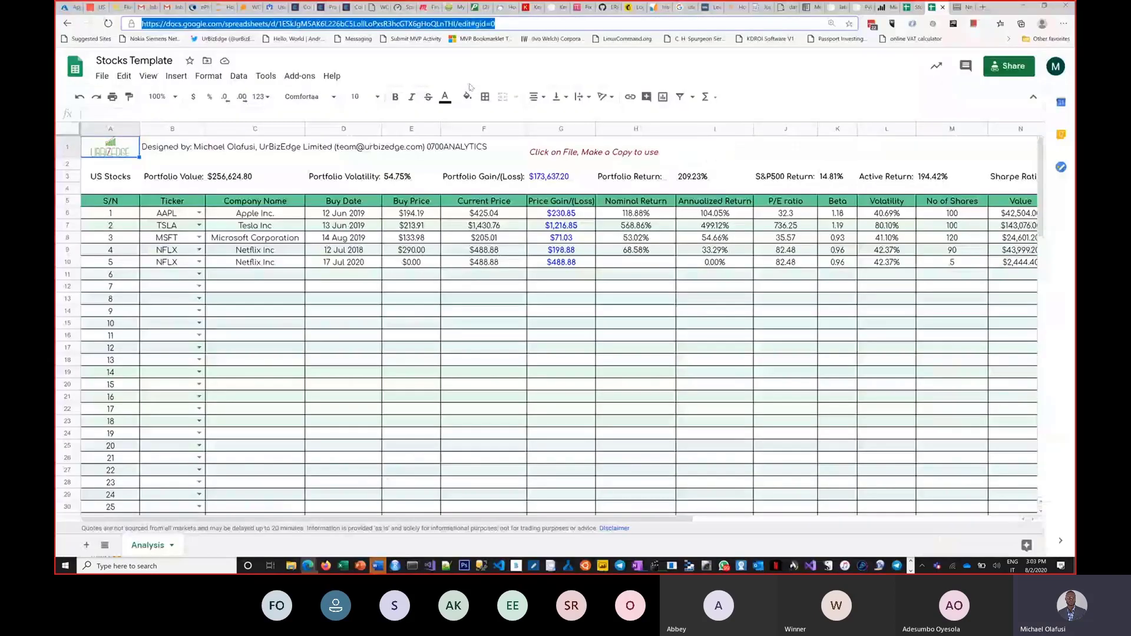
Step: Open the Meetup Excel and Power BI community groups in new browser tabs
{"action": "key", "text": "alt+Tab"}
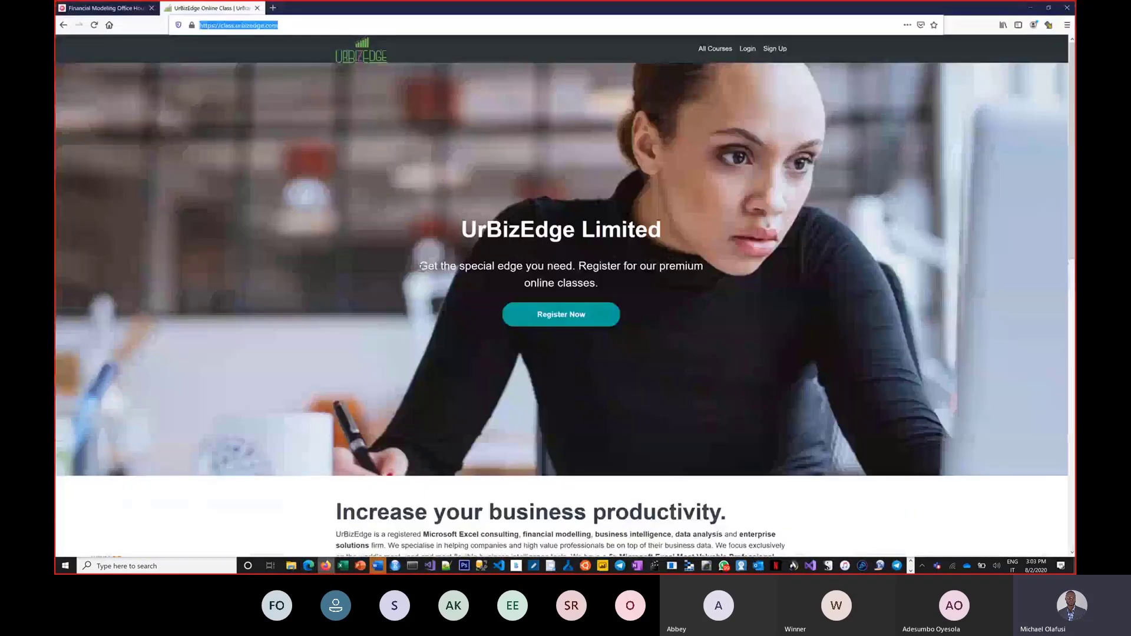
{"action": "key", "text": "ctrl+Tab"}
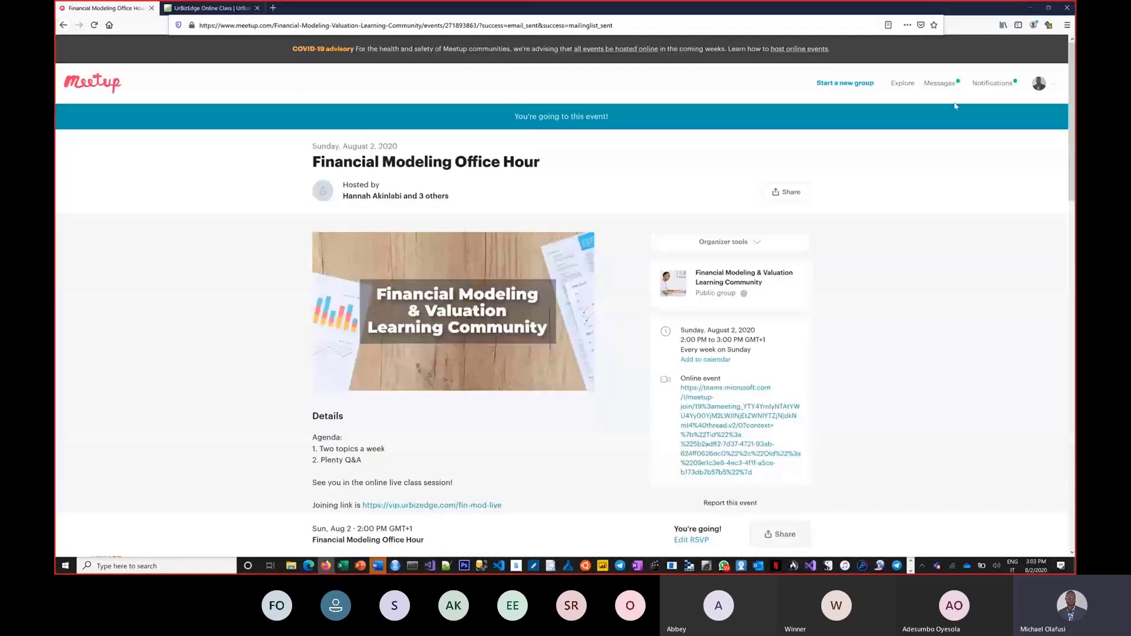
{"action": "left_click", "coordinate": [1046, 87]}
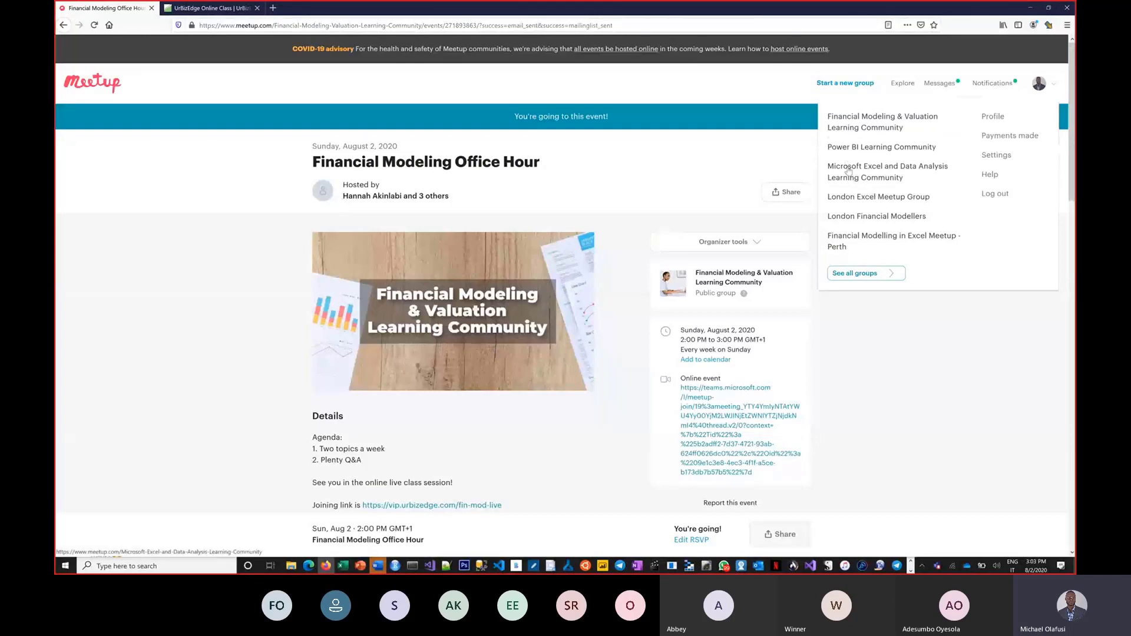
{"action": "right_click", "coordinate": [849, 170]}
{"action": "left_click", "coordinate": [866, 174]}
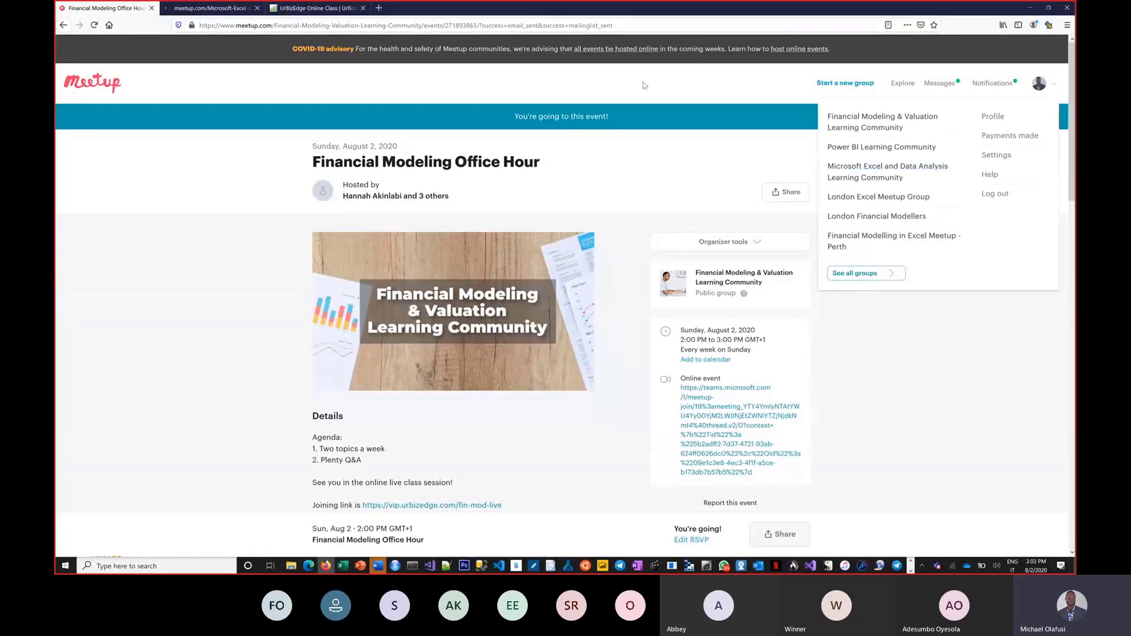
{"action": "right_click", "coordinate": [857, 120]}
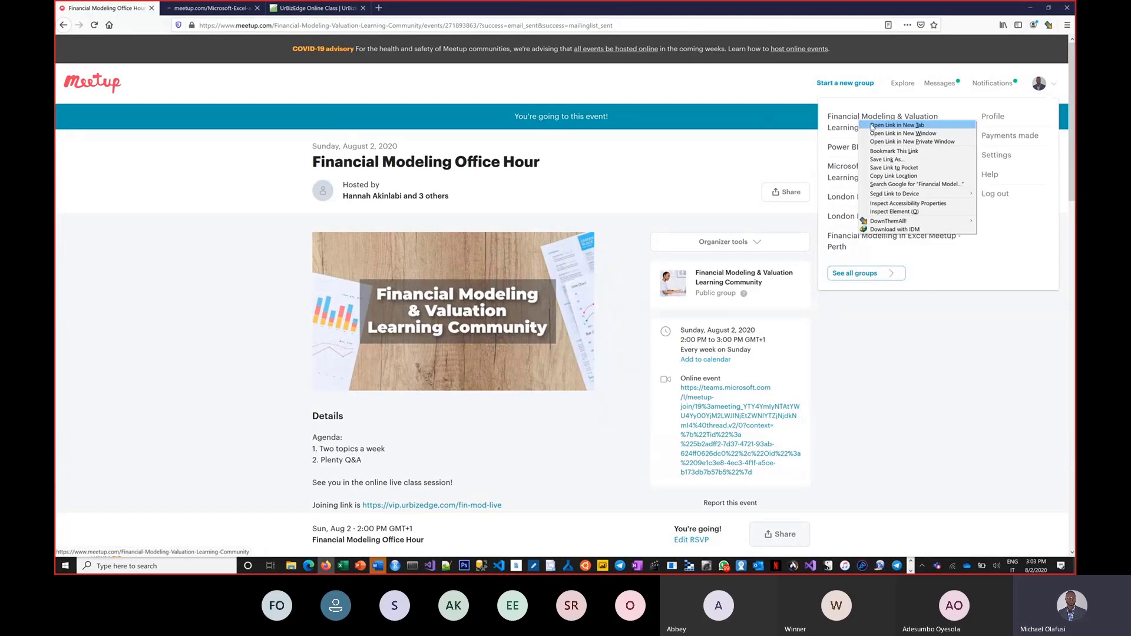
{"action": "right_click", "coordinate": [841, 152]}
{"action": "left_click", "coordinate": [866, 156]}
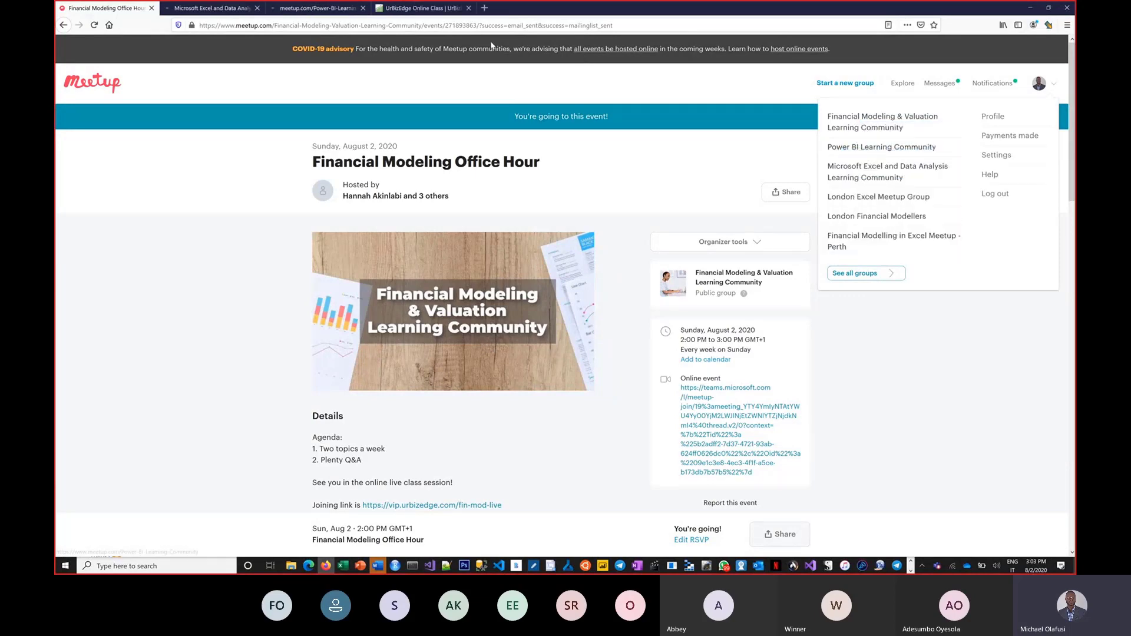
Step: Select the Excel community group's page address and return to the Teams meeting
{"action": "key", "text": "ctrl+Tab"}
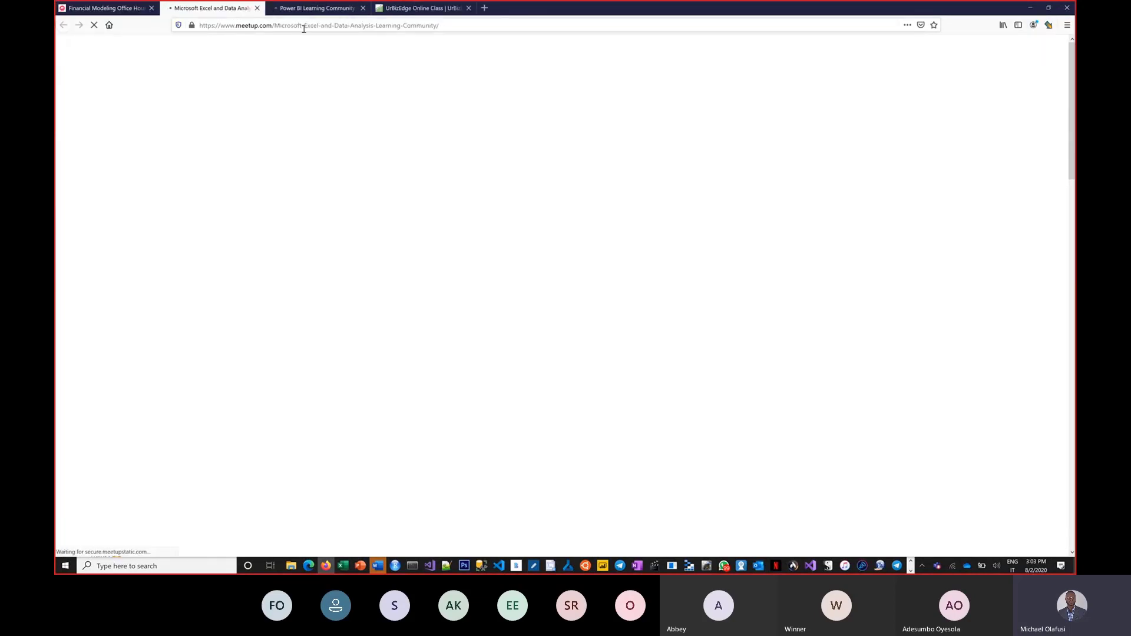
{"action": "left_click", "coordinate": [303, 26]}
{"action": "key", "text": "super+Tab"}
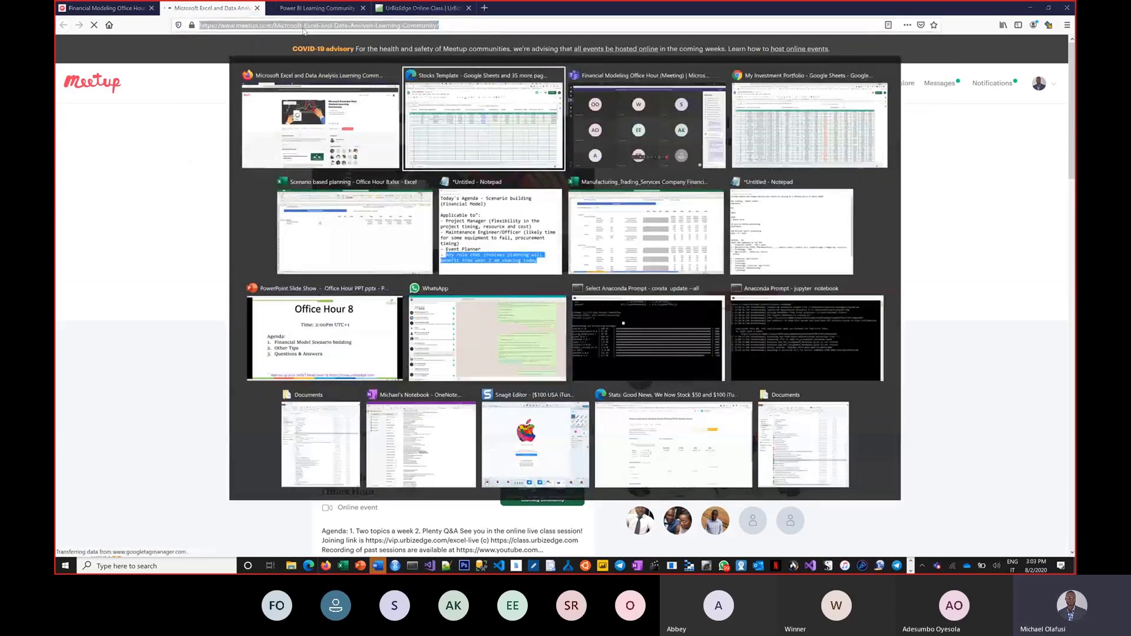
{"action": "key", "text": "Right"}
{"action": "key", "text": "Return"}
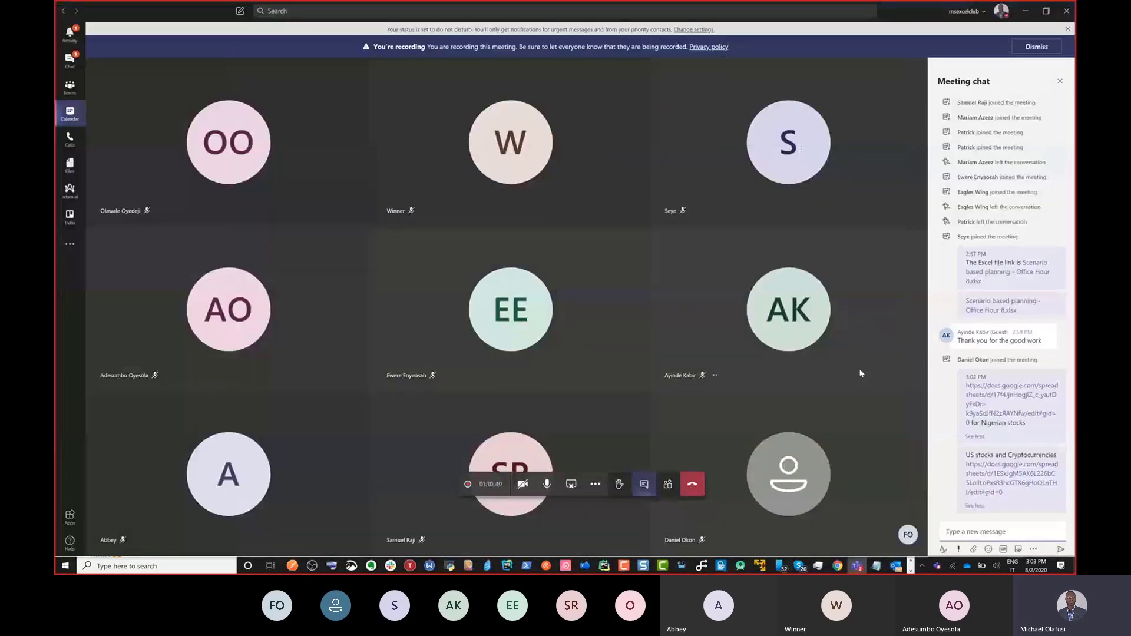
Step: Send 'For Excel at 4pm today', then 'For Power BI at 6pm today' with the Power BI Meetup link
{"action": "type", "text": "For Exc"}
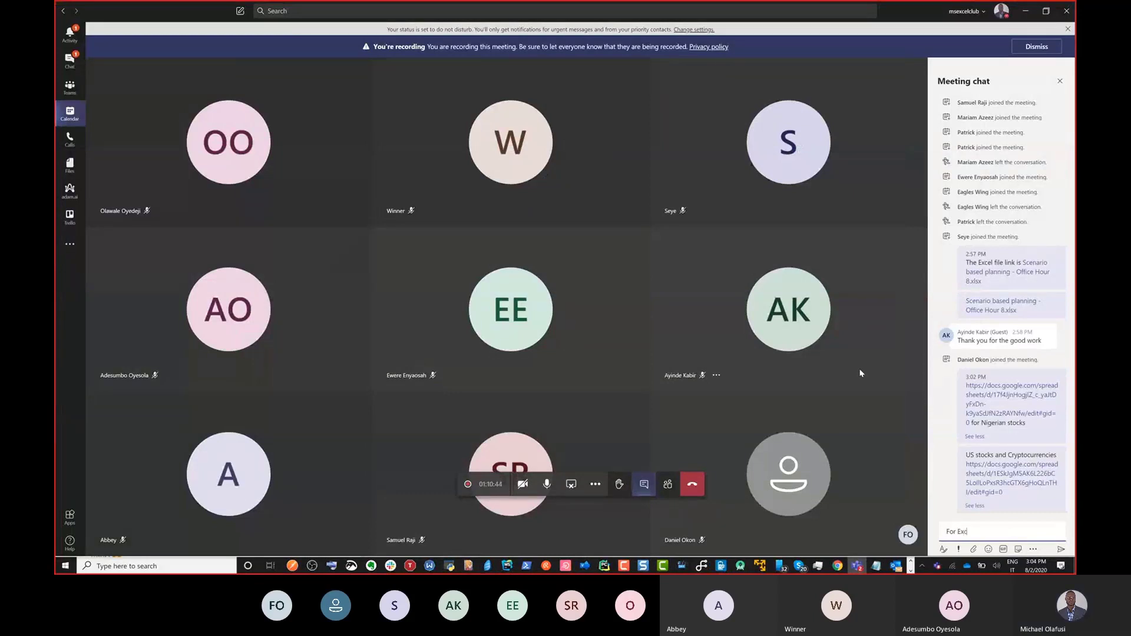
{"action": "type", "text": "el at 4"}
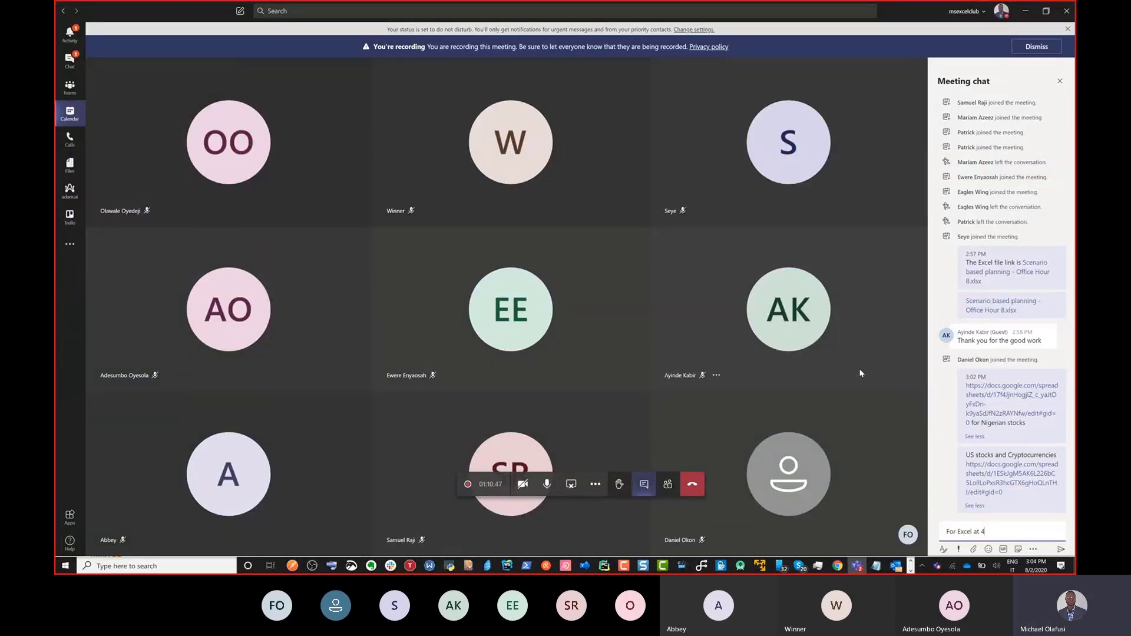
{"action": "type", "text": "pm today"}
{"action": "key", "text": "Return"}
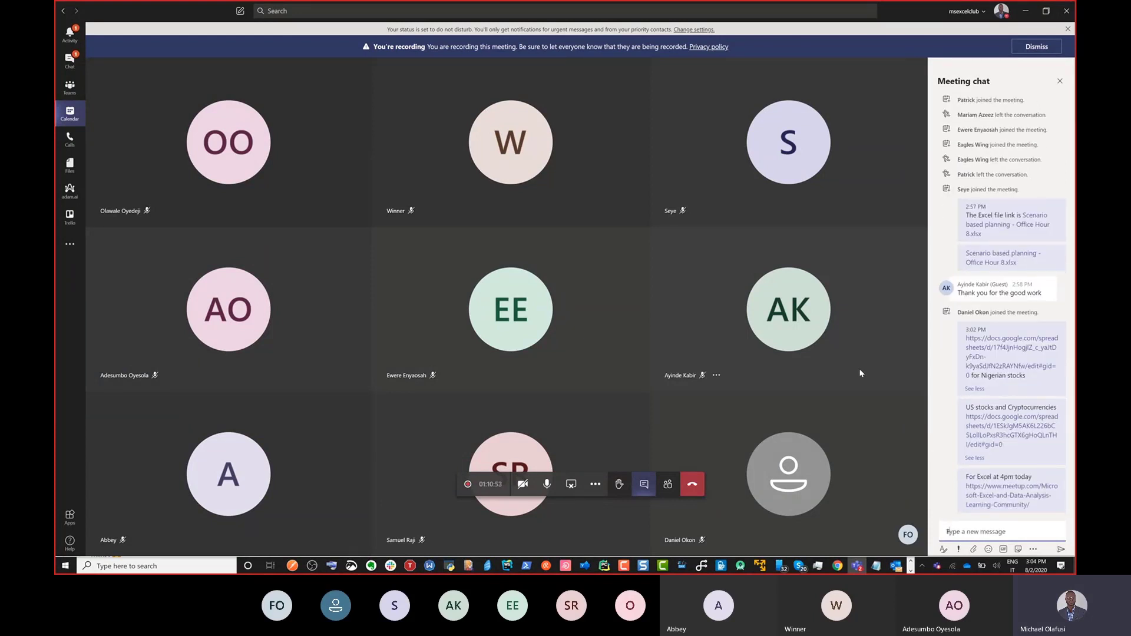
{"action": "type", "text": "For Power BI at 6pm today"}
{"action": "key", "text": "alt+Tab"}
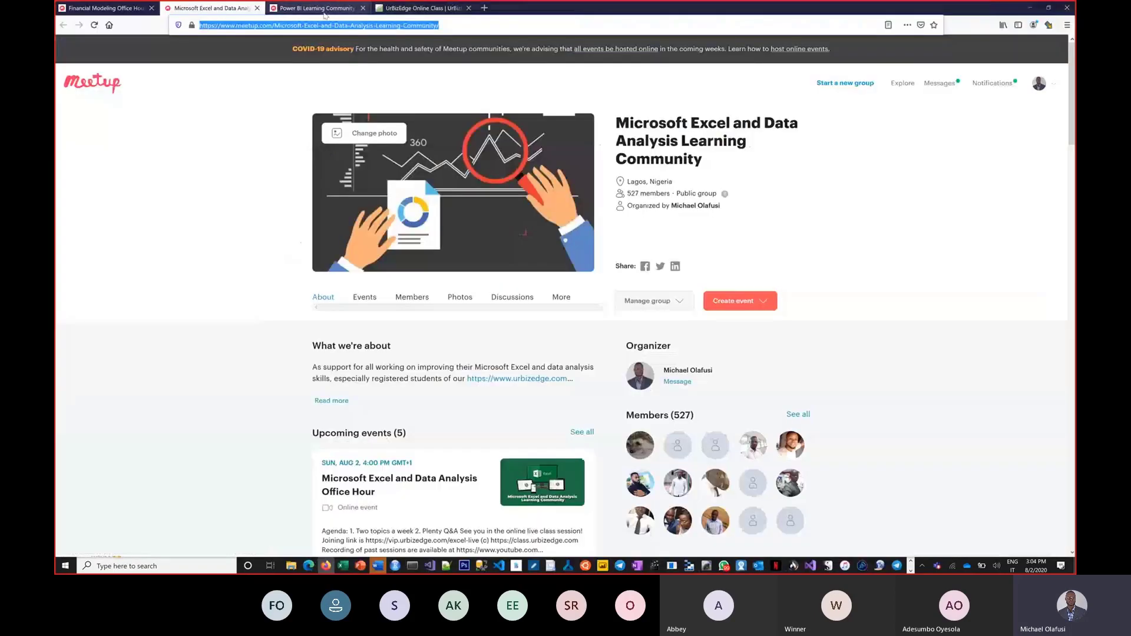
{"action": "left_click", "coordinate": [321, 12]}
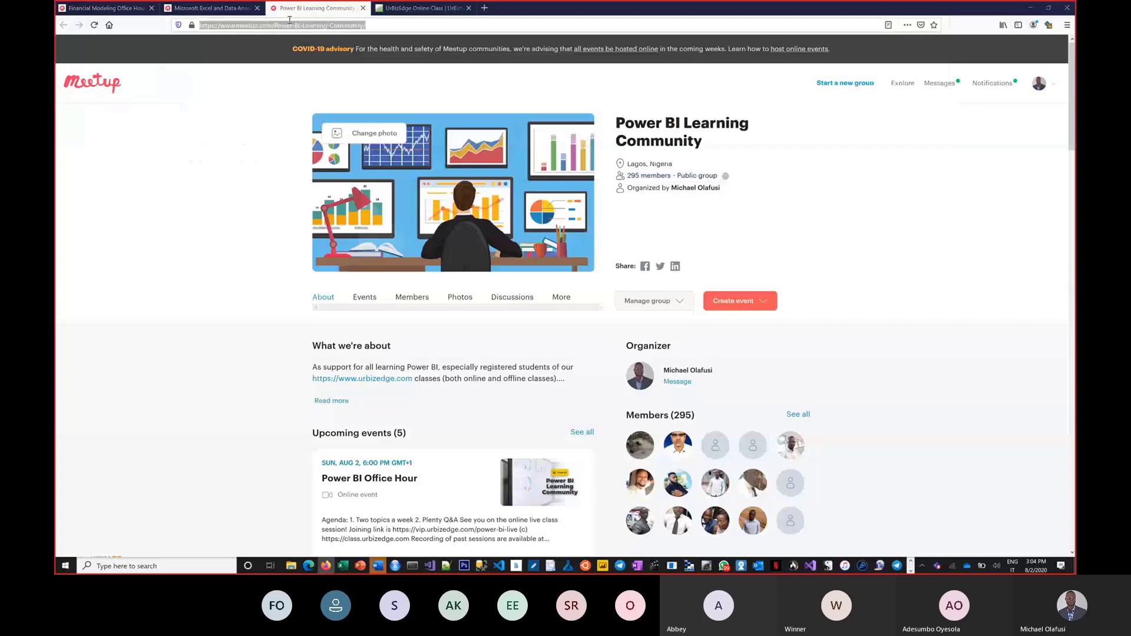
{"action": "key", "text": "alt+Tab"}
{"action": "type", "text": "https://www.meetup.com/Power-BI-Learning-Community/"}
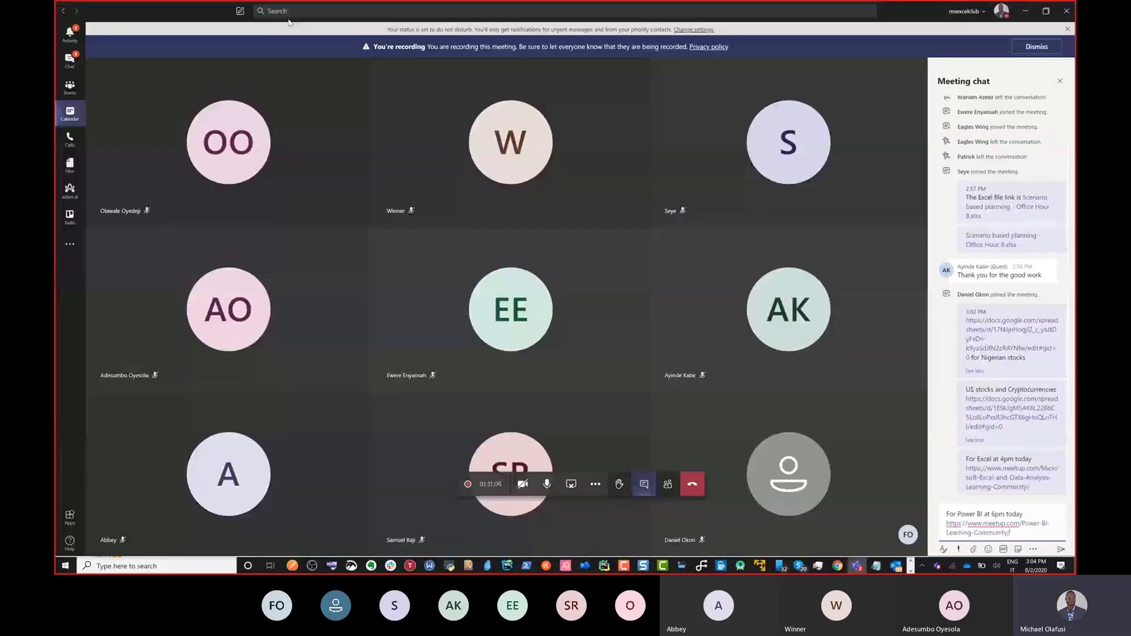
{"action": "key", "text": "Return"}
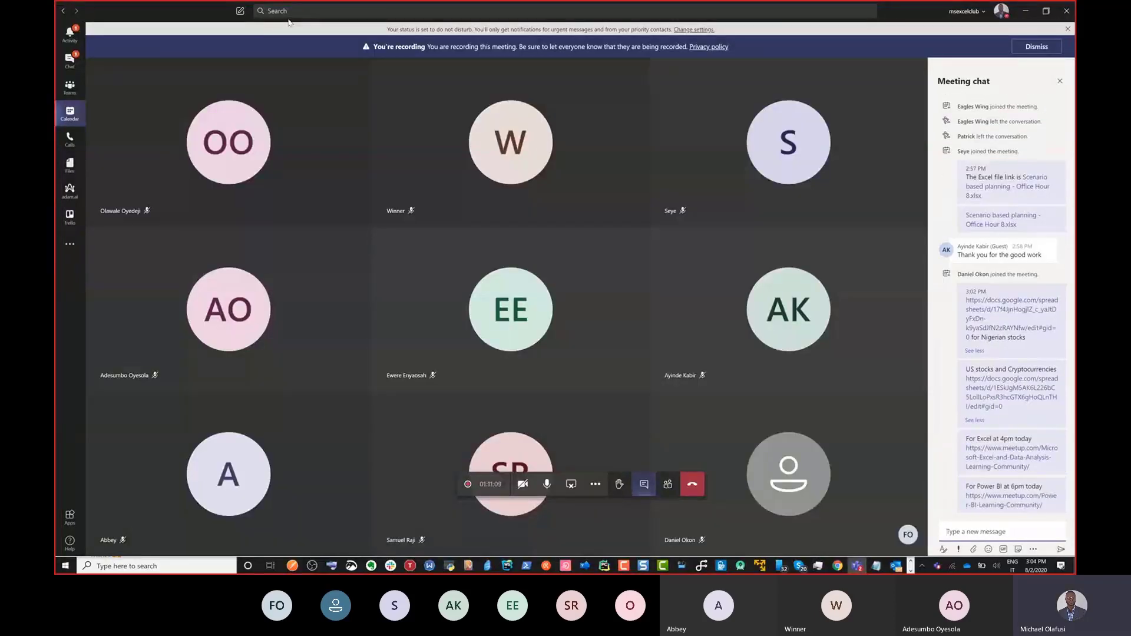